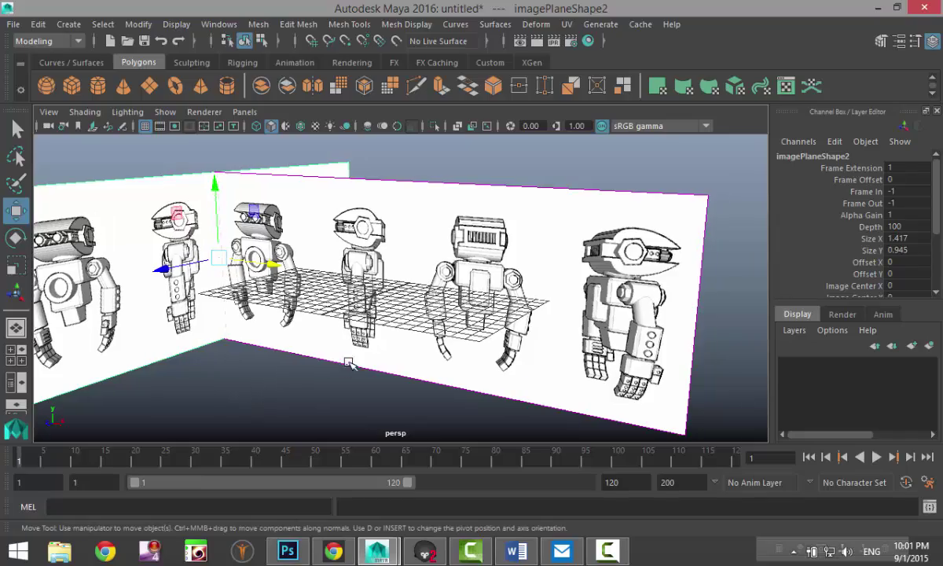
Step: Examine the robot reference image planes from several angles in the perspective view
left_click_drag(350, 362, 344, 339, "alt")
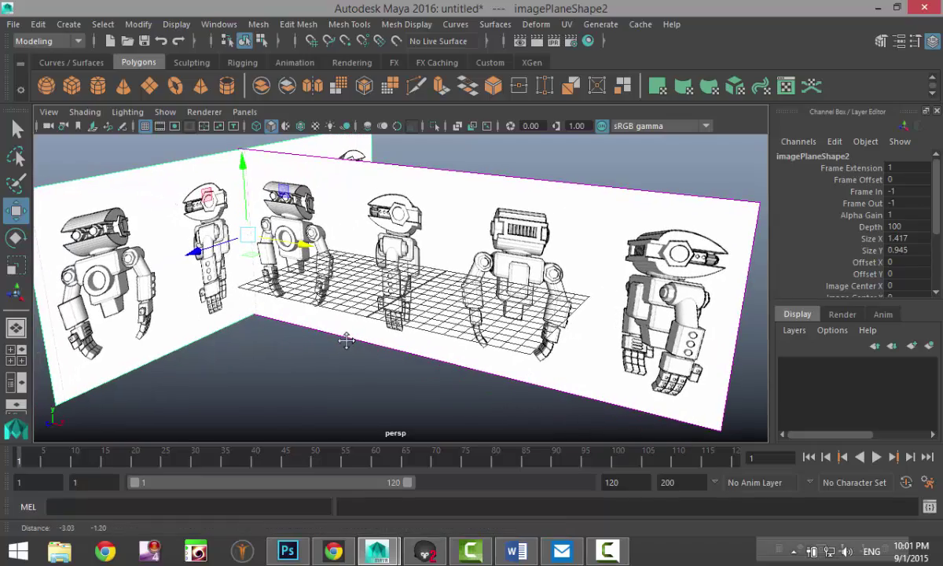
scroll(346, 342, "up", 2)
scroll(348, 344, "up", 2)
scroll(348, 343, "down", 2)
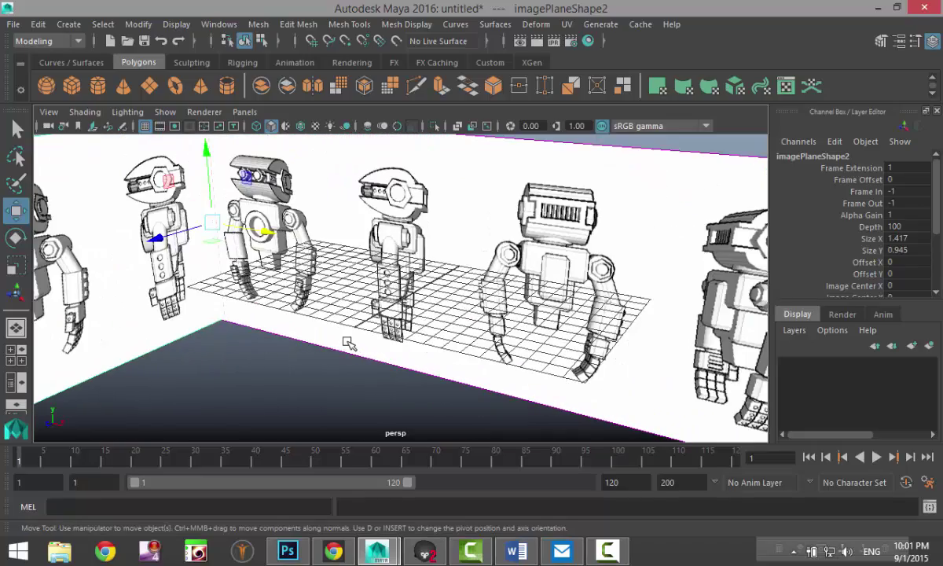
mouse_move(324, 356)
left_mouse_down("alt")
mouse_move(344, 331)
mouse_move(316, 360)
mouse_move(322, 348)
mouse_move(312, 338)
mouse_move(322, 345)
left_mouse_up("alt")
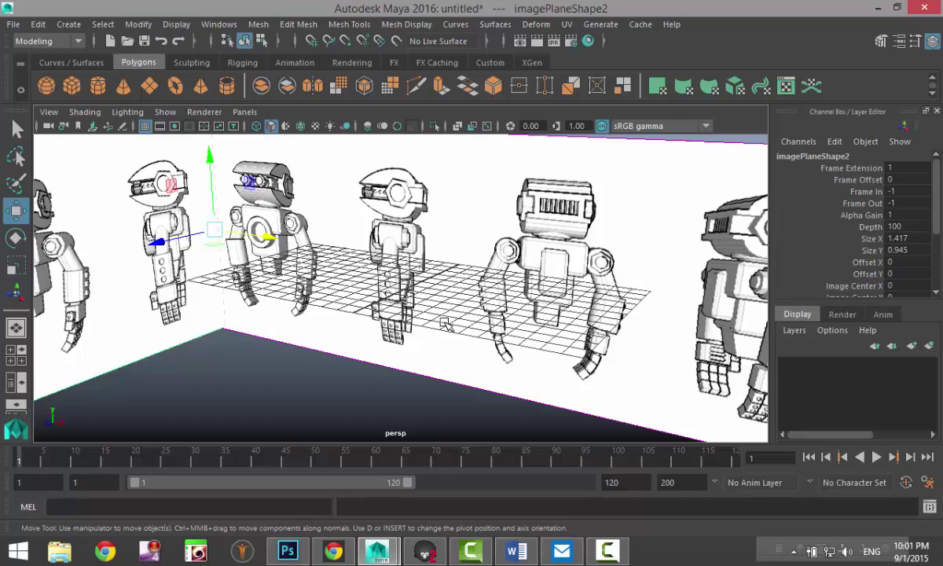
left_click_drag(322, 346, 444, 328, "alt")
scroll(358, 328, "down", 5)
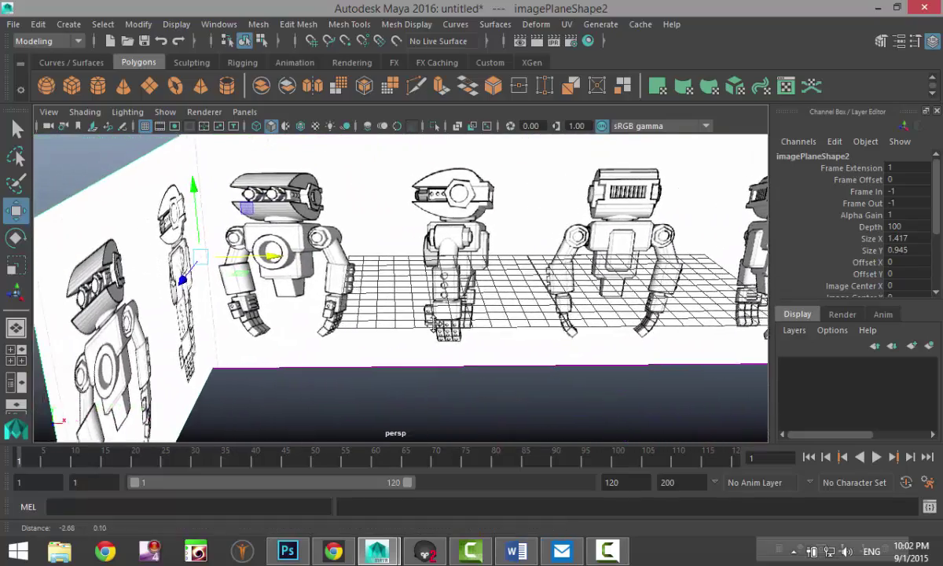
left_click_drag(358, 269, 107, 269)
scroll(268, 297, "up", 4)
mouse_move(258, 317)
left_mouse_down("alt")
mouse_move(302, 294)
mouse_move(266, 305)
left_mouse_up("alt")
middle_click_drag(397, 324, 339, 319, "alt")
scroll(340, 319, "down", 4)
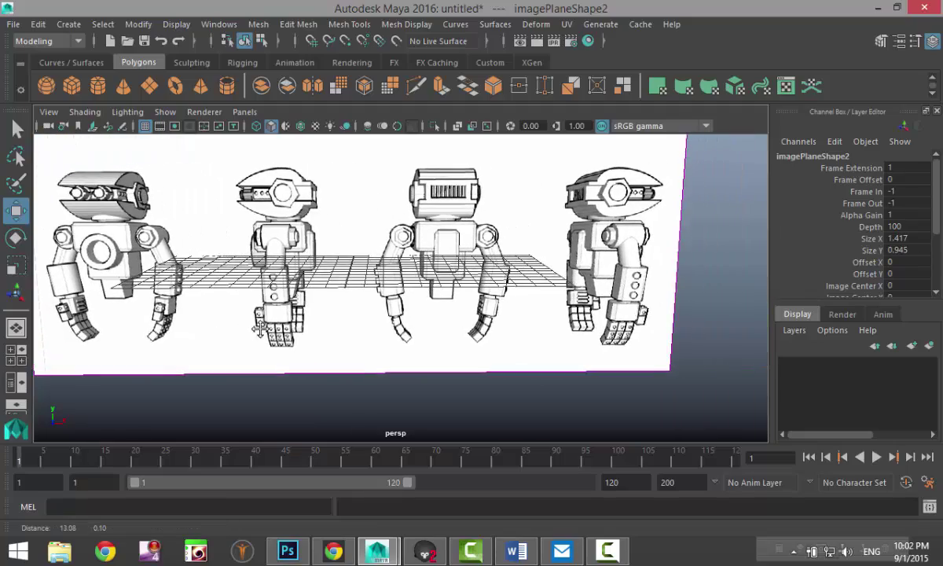
scroll(324, 336, "down", 1)
scroll(324, 334, "up", 4)
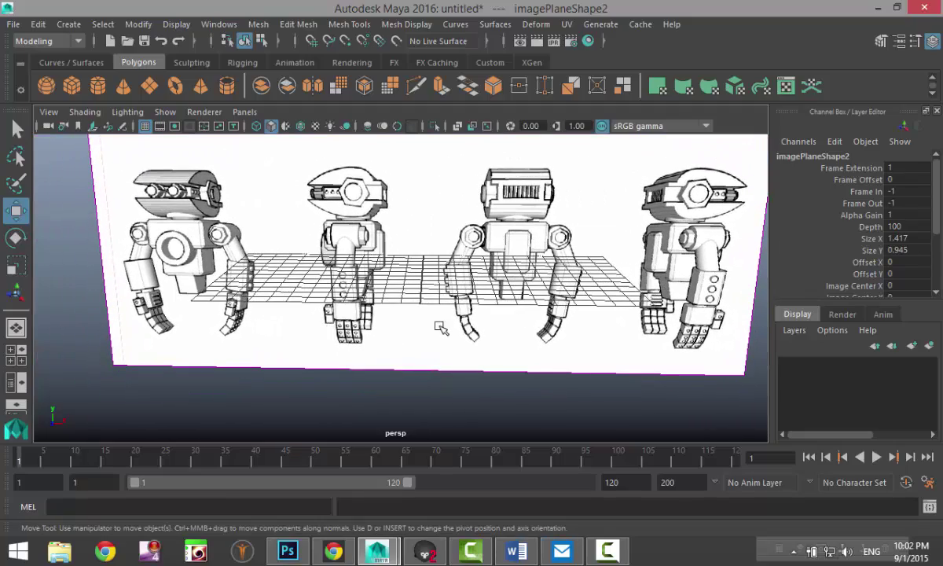
Step: Create a polygon cube on the grid and raise it in front view to about Translate Y 1.284, over the back-view robot's torso
left_click(72, 85)
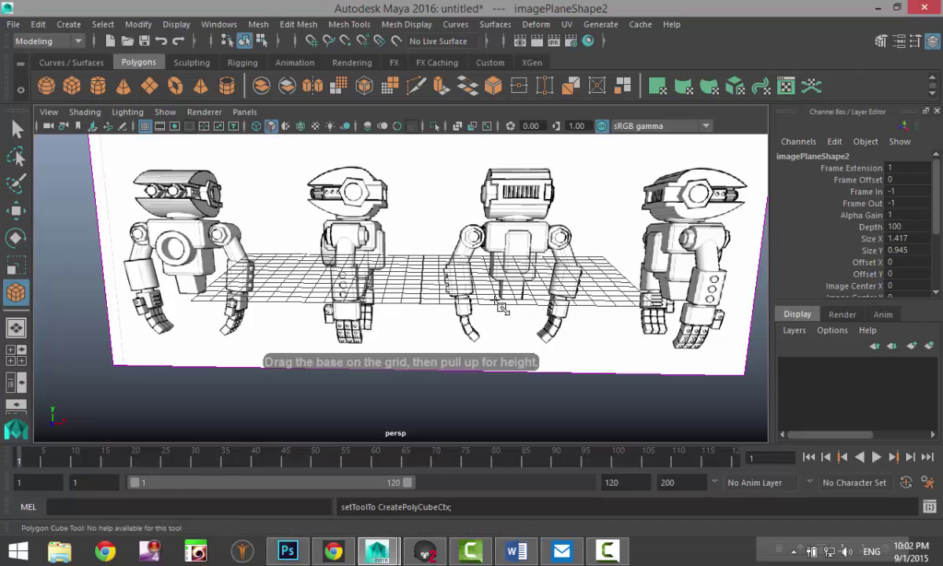
left_click_drag(505, 300, 573, 257)
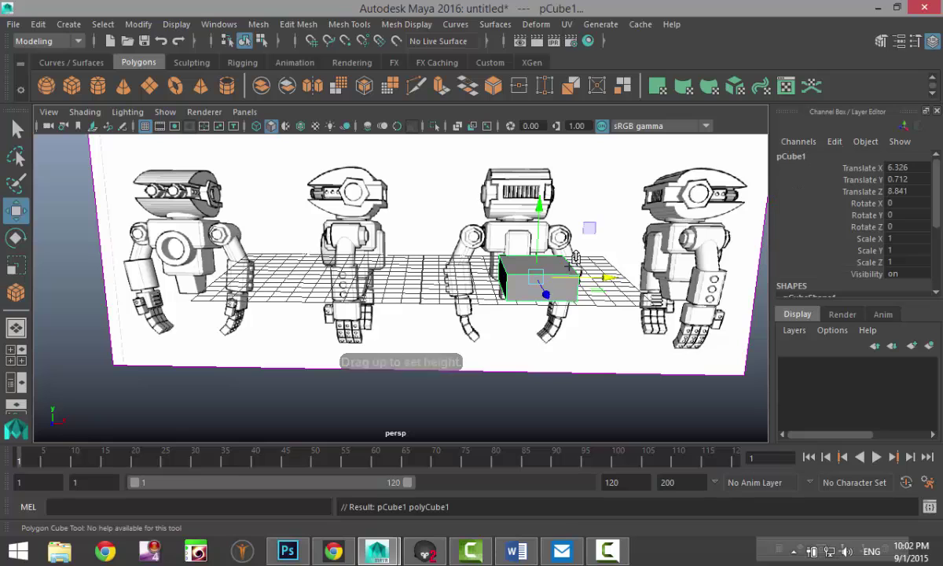
left_click(20, 355)
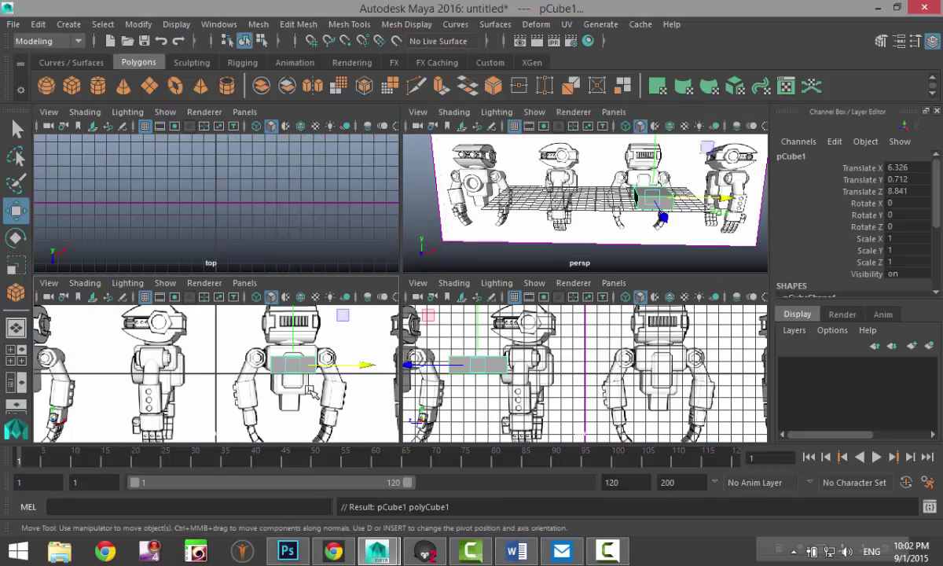
key("space")
left_click_drag(554, 205, 561, 194)
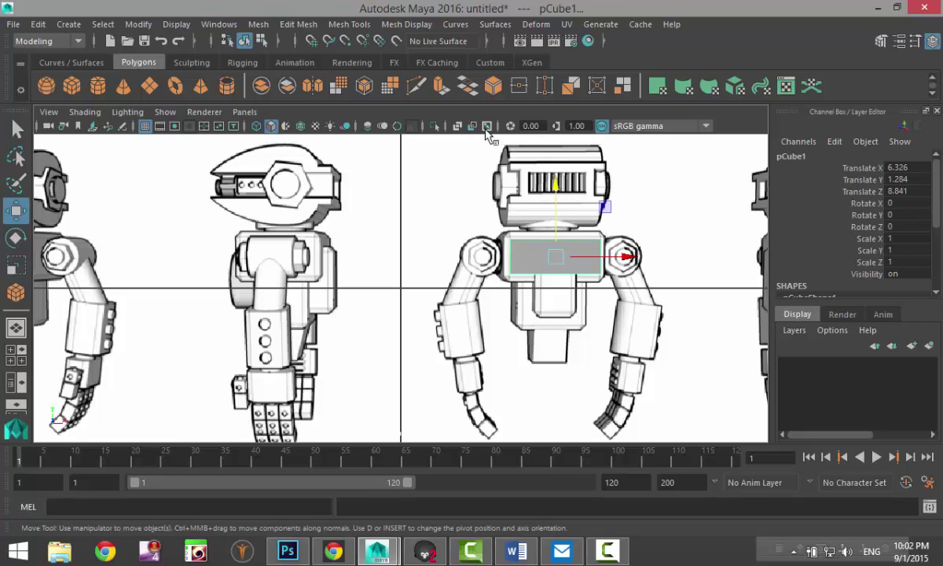
Step: Turn on X-ray shading in the front view and scale the cube to about X 1.156 and Y 1.456 to fit the torso
left_click(458, 126)
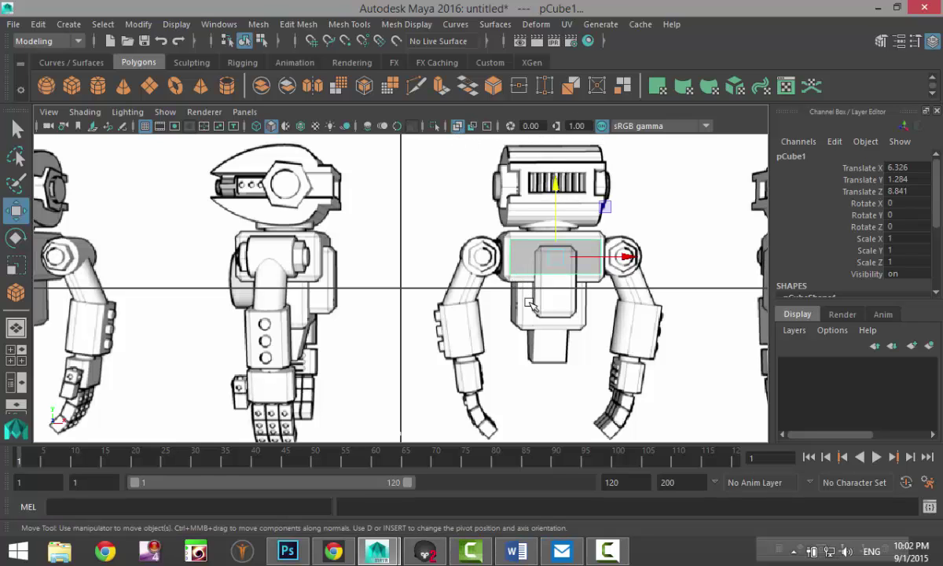
key("f")
scroll(493, 323, "down", 6)
scroll(491, 325, "up", 3)
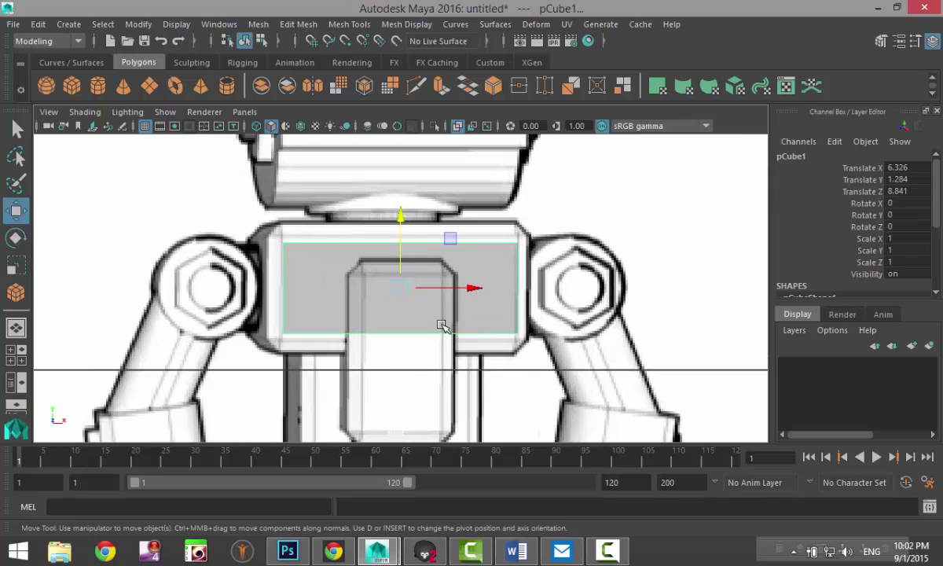
key("r")
left_click_drag(400, 220, 404, 191)
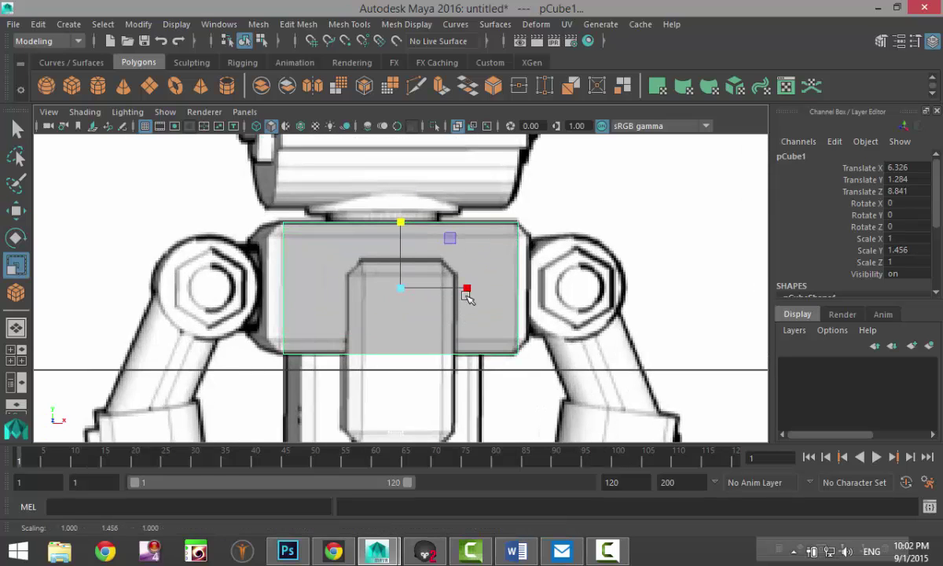
left_click_drag(466, 290, 477, 288)
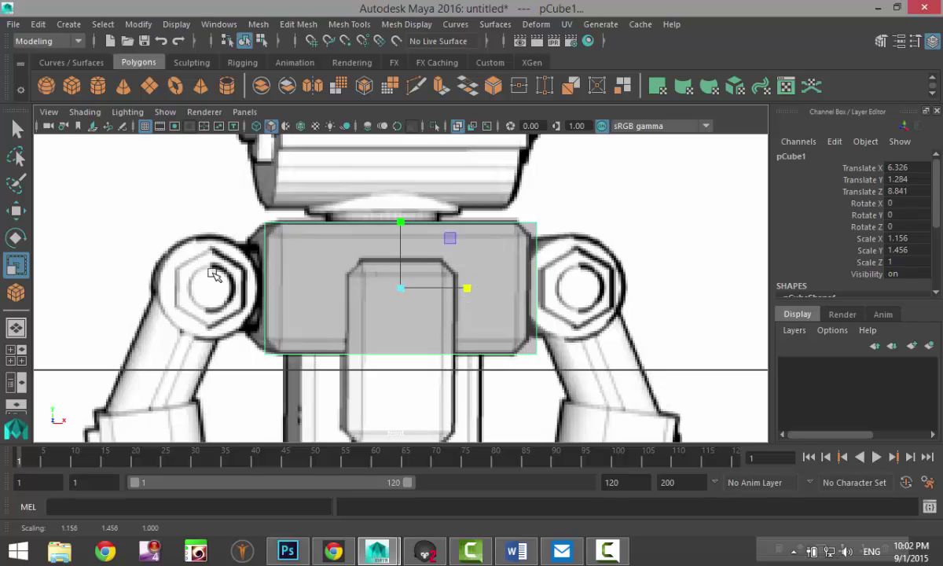
Step: In the side view, move the reference image plane to about Translate Z 3.742, bringing the side-view robot's torso behind the cube
left_click(16, 349)
key("space")
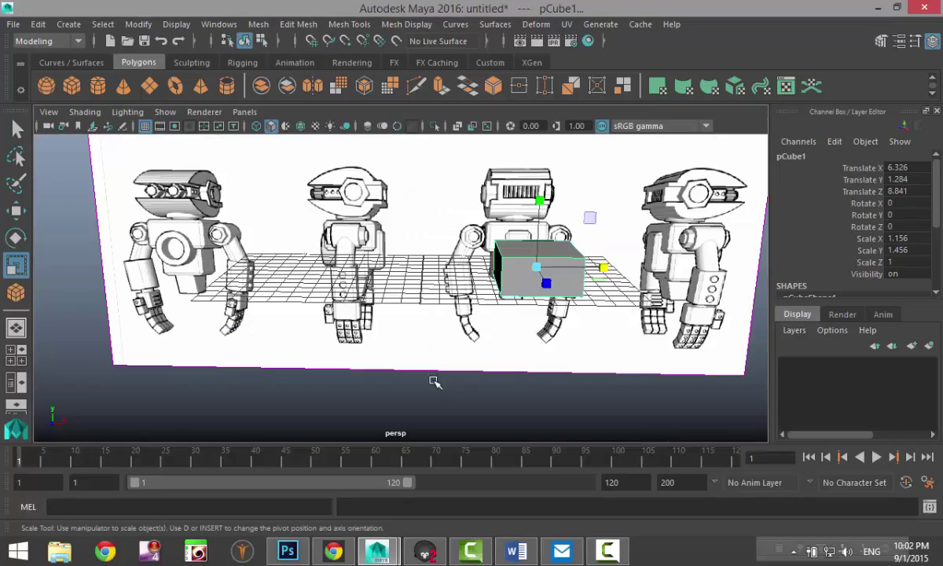
left_click_drag(435, 382, 452, 400, "alt")
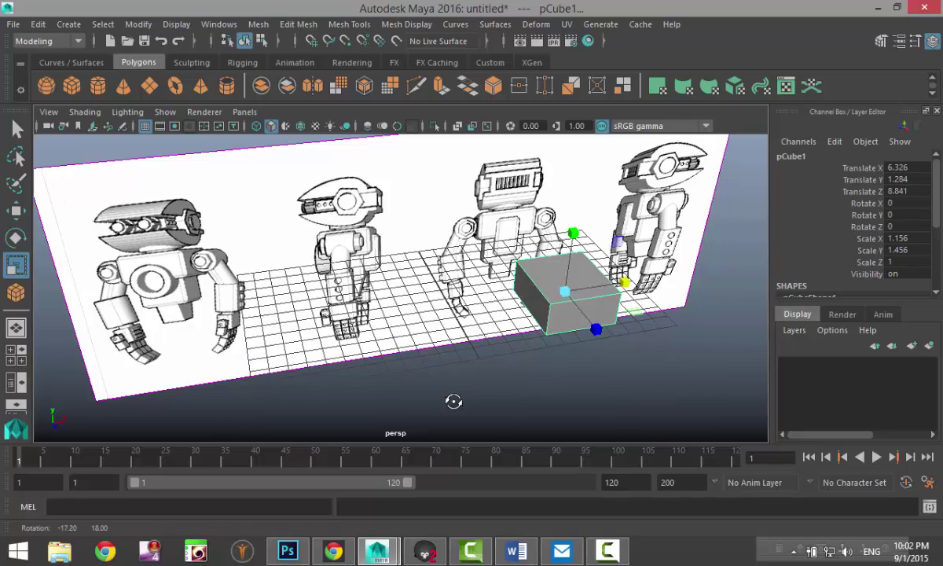
left_click(21, 363)
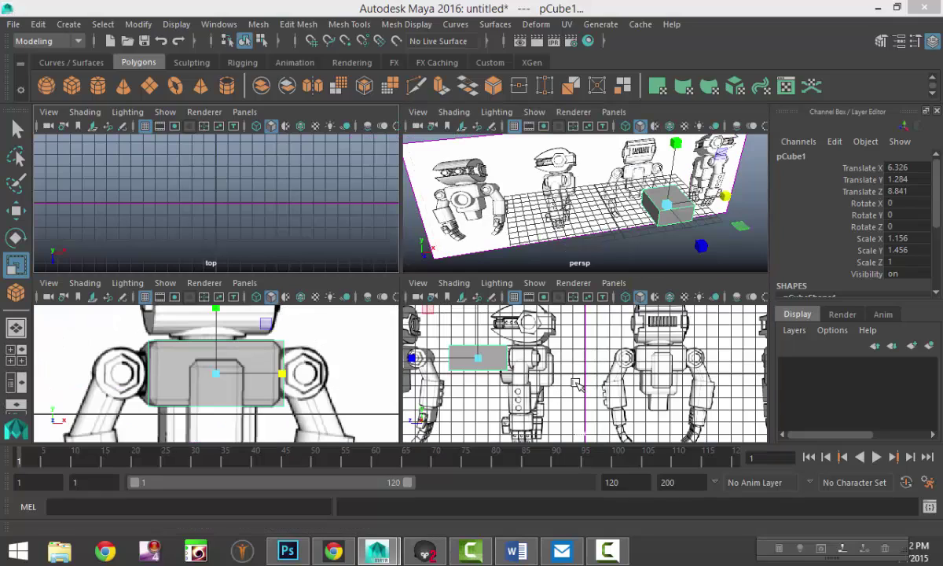
key("space")
scroll(542, 385, "down", 5)
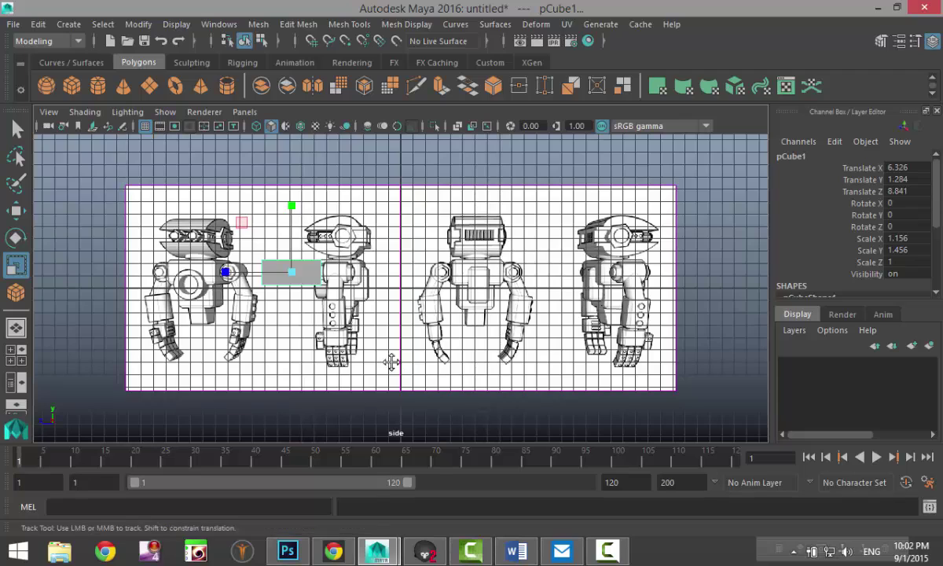
middle_click_drag(391, 357, 480, 373, "alt")
left_click_drag(165, 266, 173, 293)
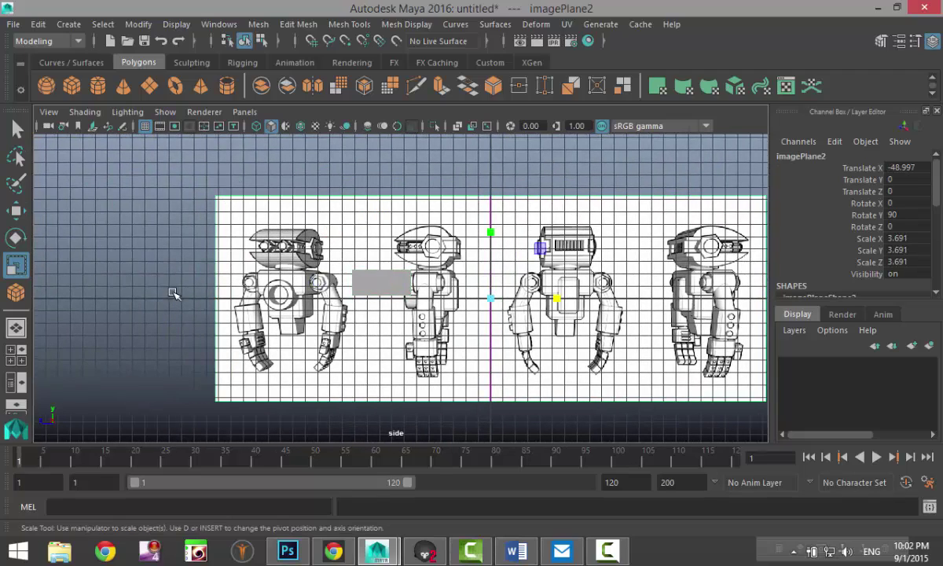
scroll(386, 337, "up", 3)
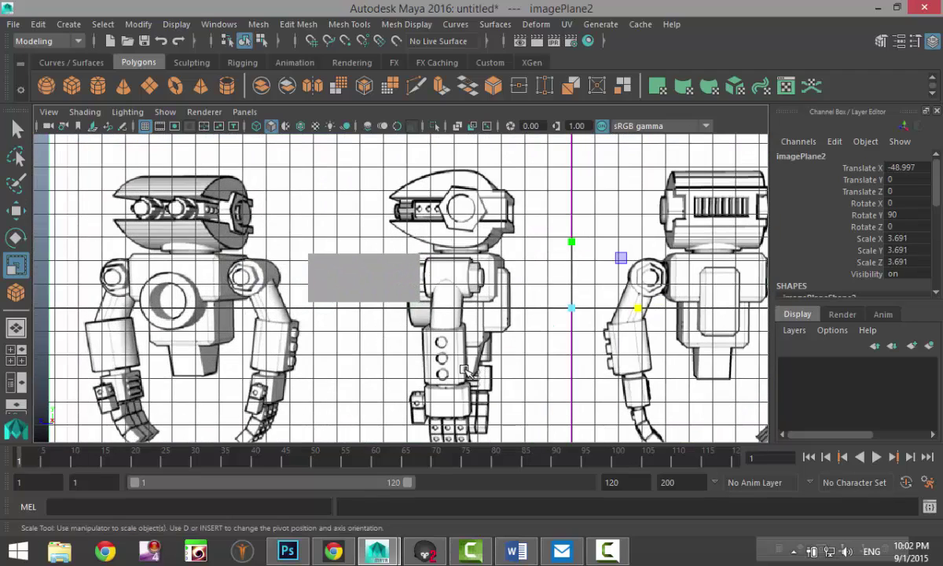
scroll(470, 348, "down", 2)
key("w")
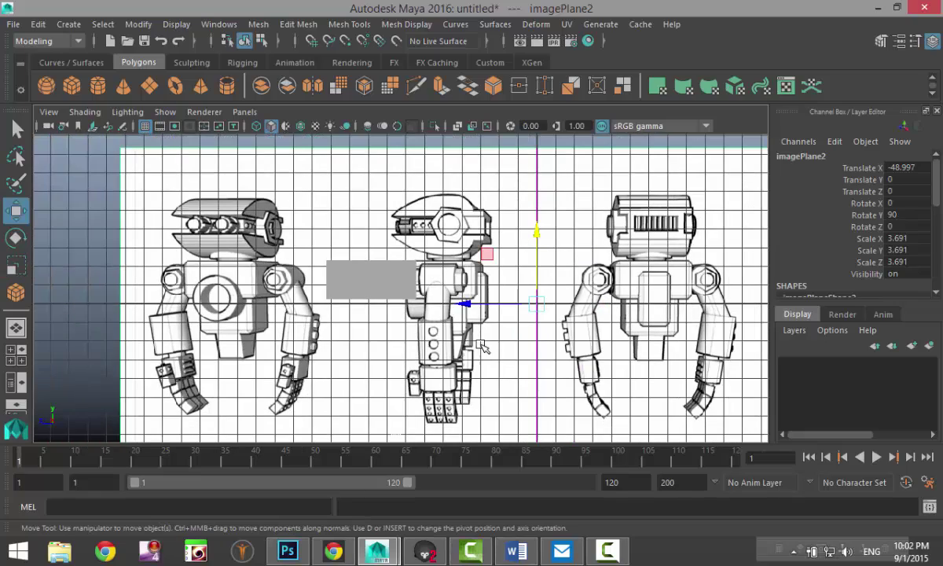
left_click_drag(464, 307, 394, 307)
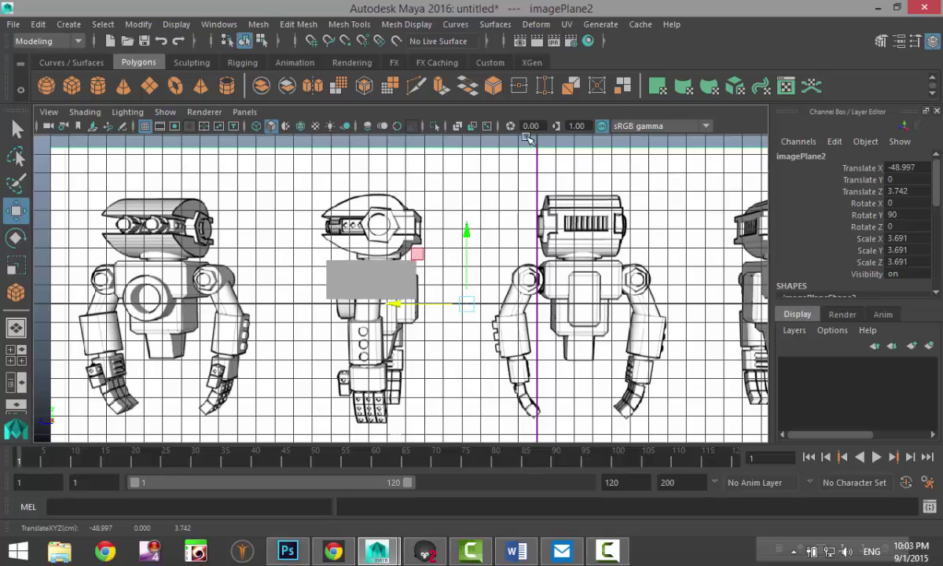
Step: Turn on X-ray shading in the side view and scale the cube's depth to about Z 0.735 to match the torso
left_click(458, 128)
scroll(470, 290, "up", 5)
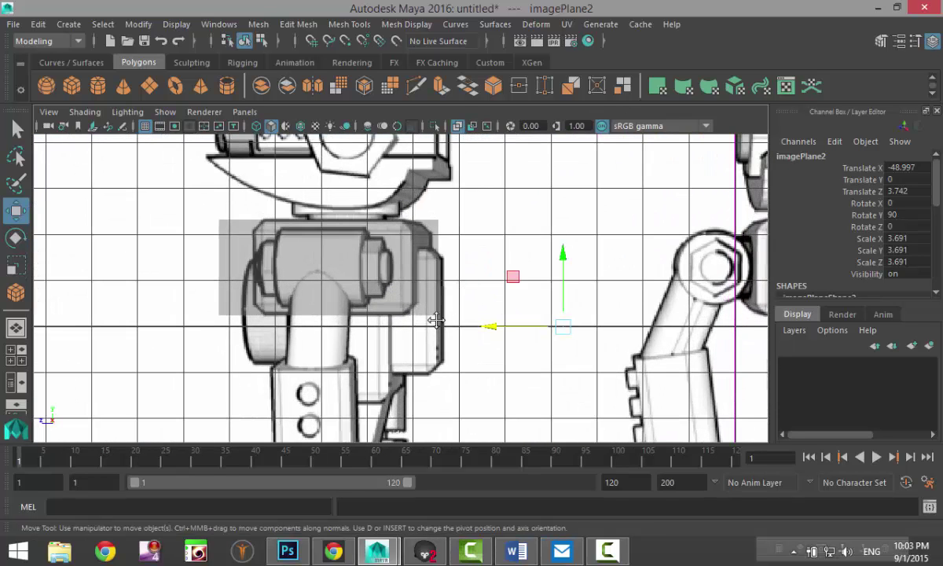
middle_click_drag(435, 319, 542, 316, "alt")
left_click(533, 237)
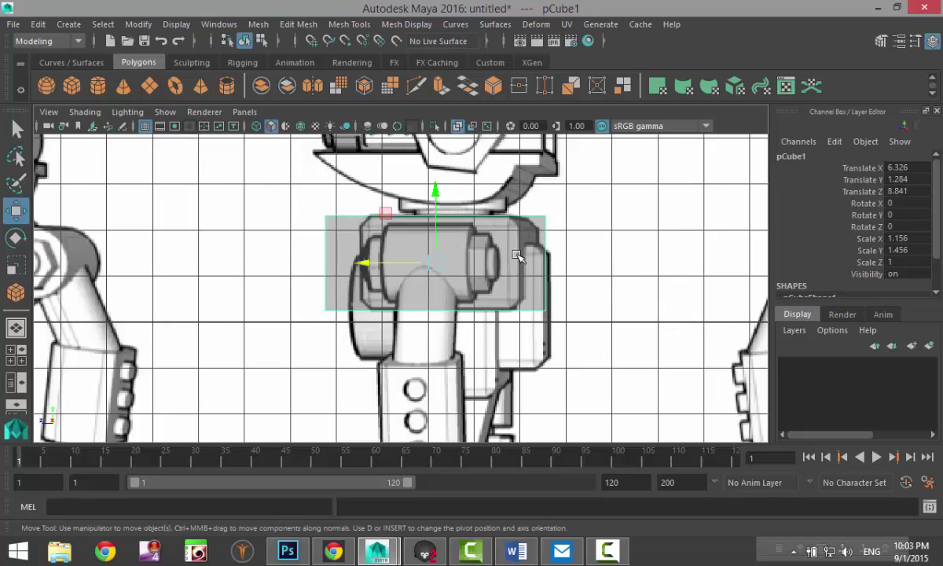
key("r")
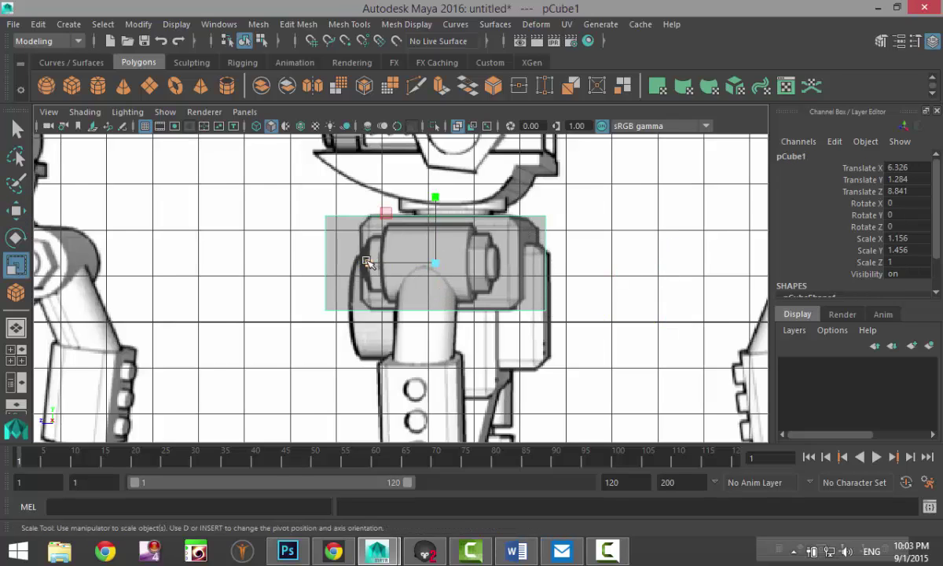
left_click_drag(366, 262, 388, 267)
scroll(393, 268, "down", 5)
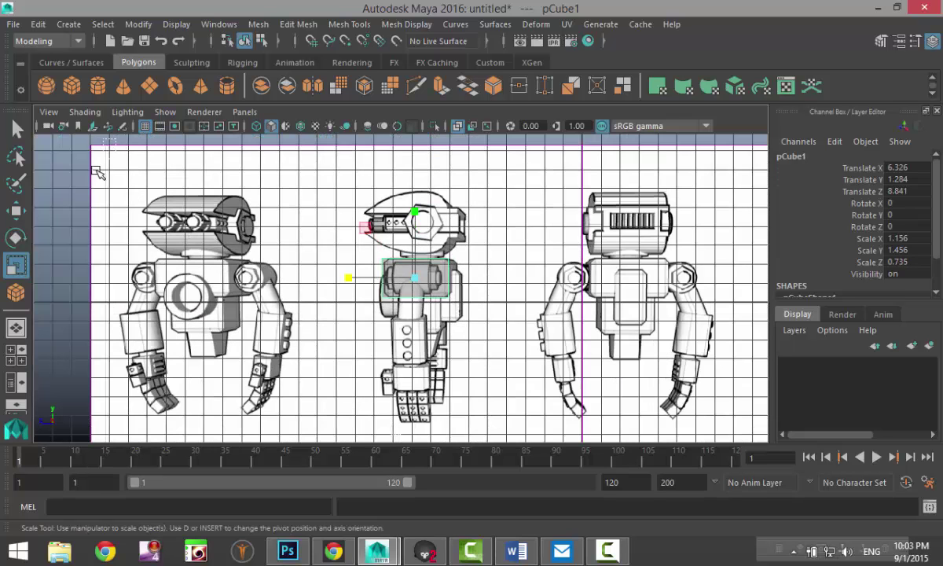
Step: Nudge the side reference image plane to about Translate Z 3.815 to align its torso with the cube
left_click(97, 173)
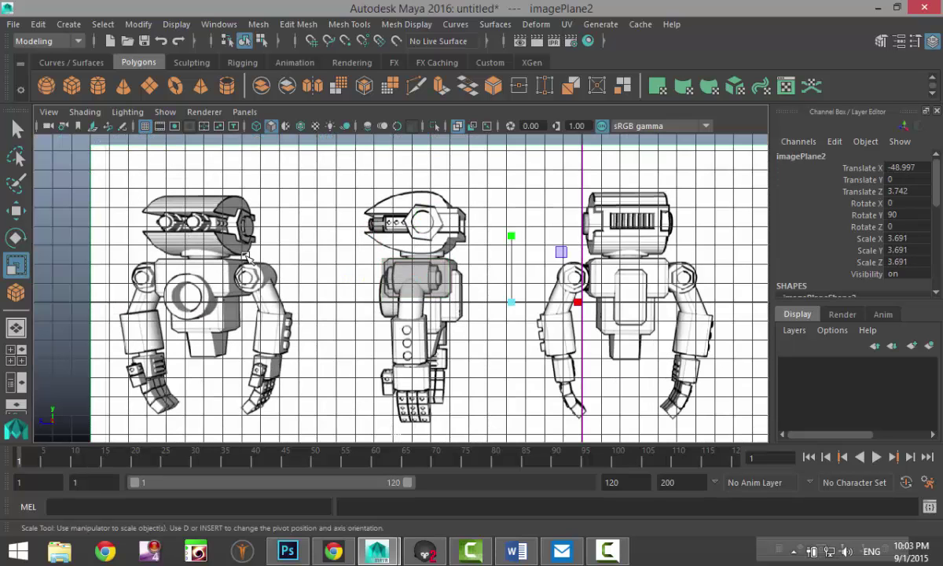
scroll(295, 259, "up", 6)
scroll(580, 321, "down", 2)
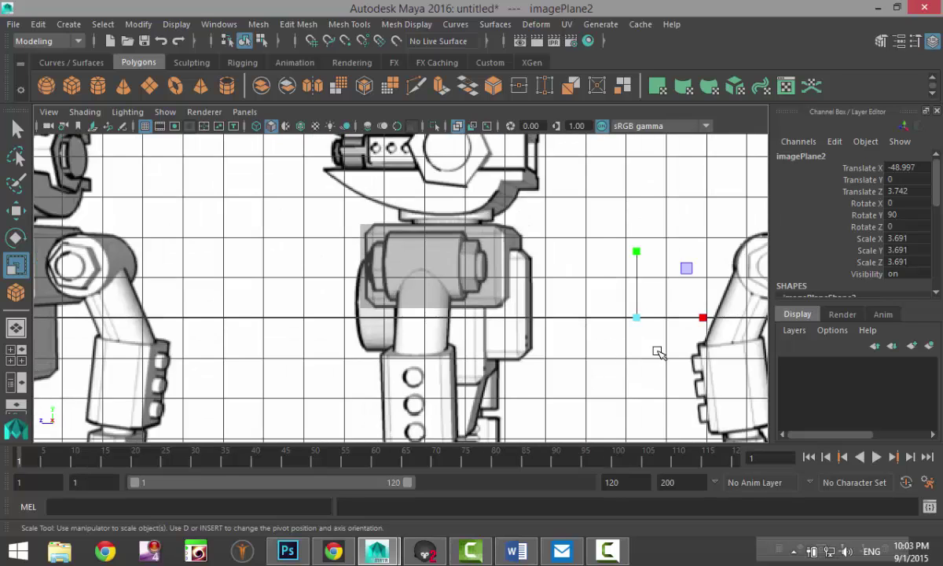
key("w")
left_click_drag(568, 317, 565, 317)
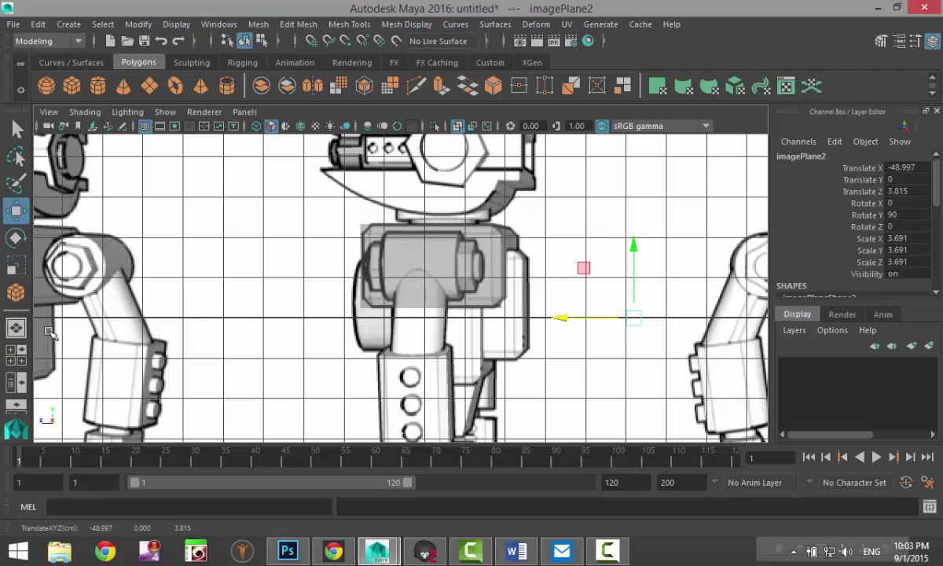
Step: In the perspective view, switch the torso cube to edge mode and select all twelve of its edges
left_click(16, 353)
key("space")
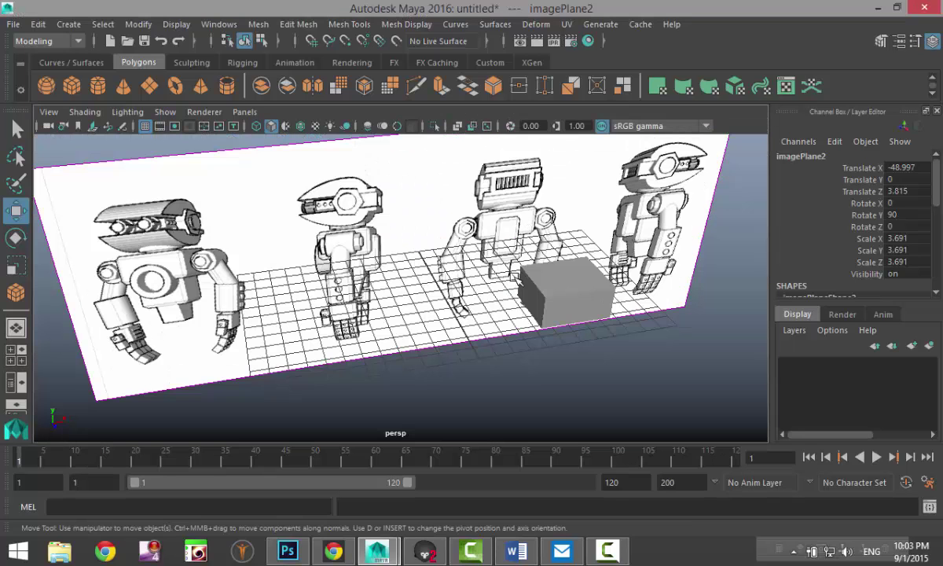
left_click_drag(542, 348, 479, 356, "alt")
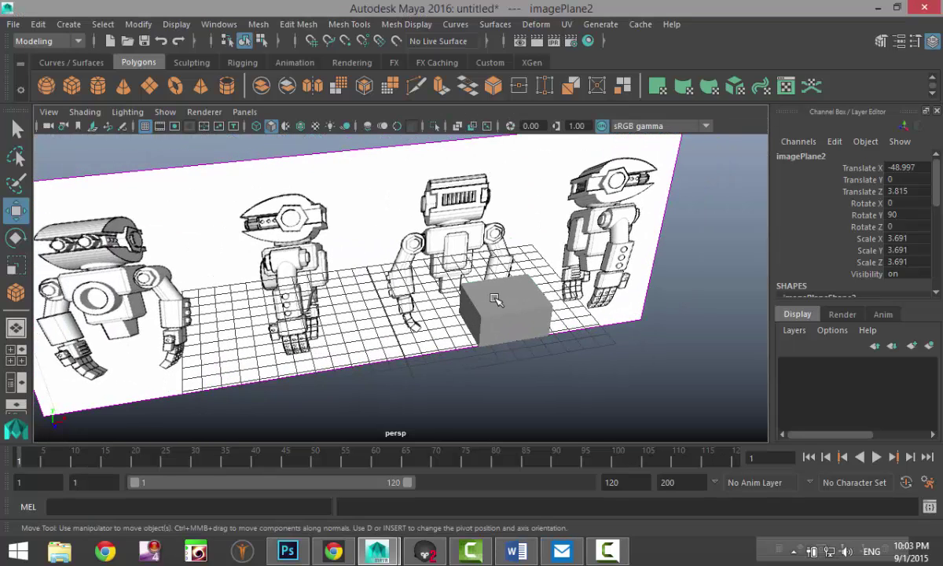
left_click(496, 298)
scroll(514, 332, "up", 5)
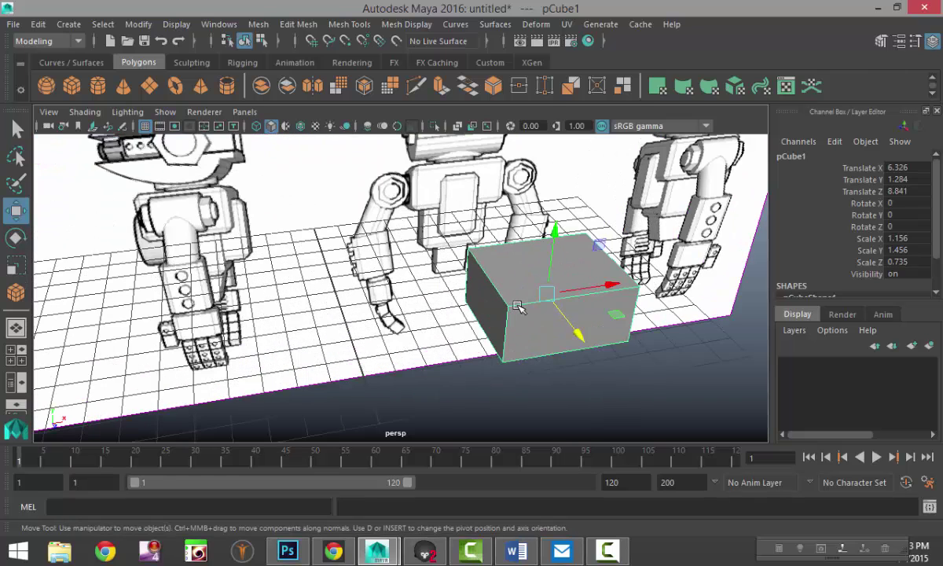
right_click_drag(517, 306, 481, 82)
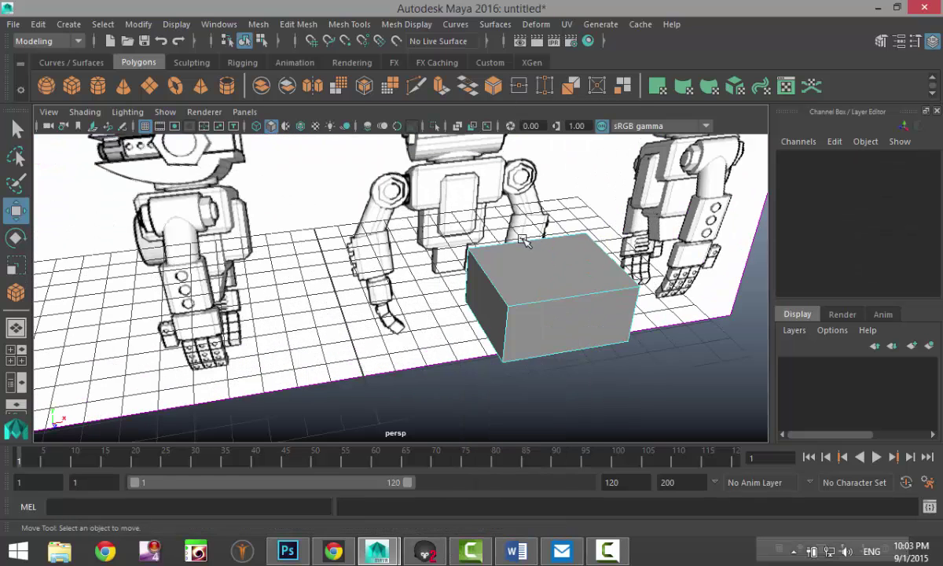
left_click(540, 303)
left_click(566, 235, "shift")
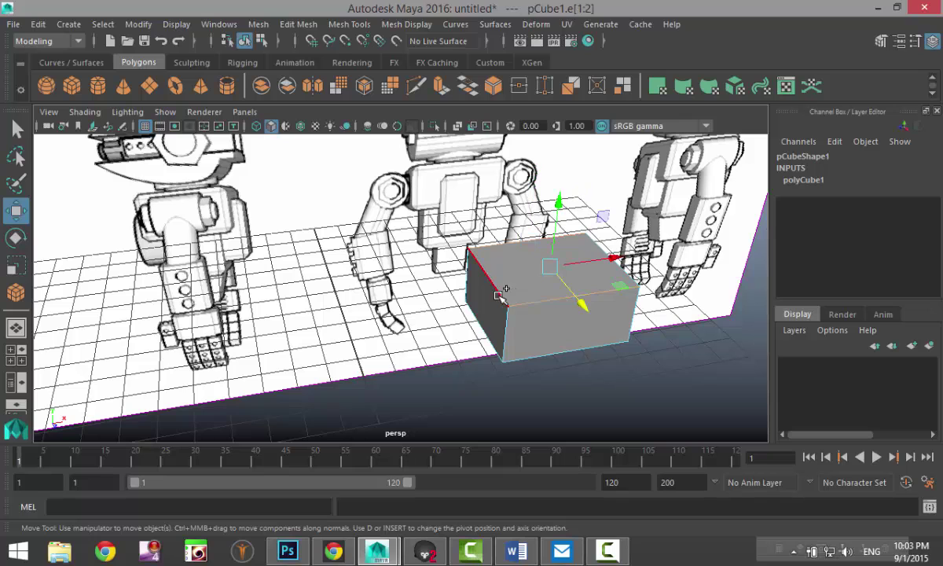
left_click(598, 343, "shift")
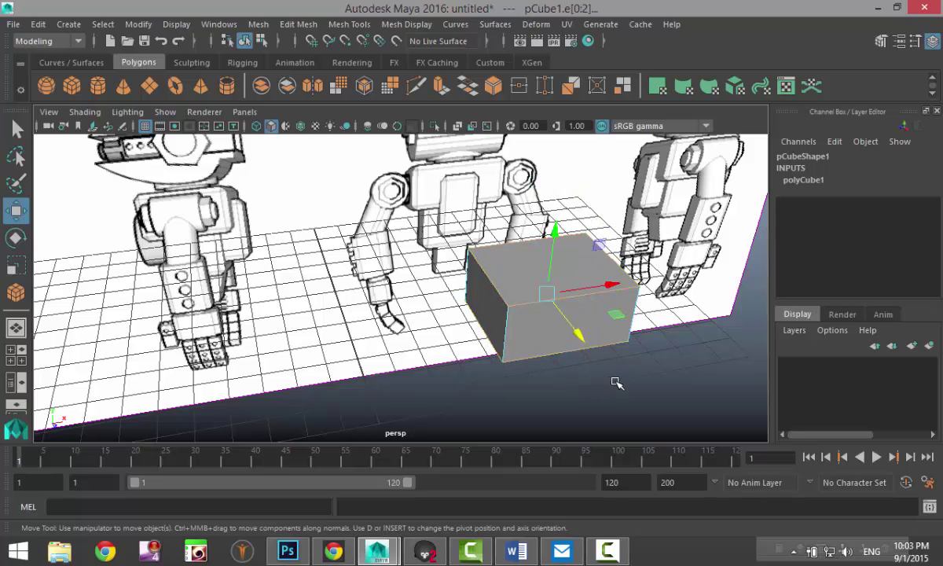
left_click_drag(616, 382, 537, 317, "alt")
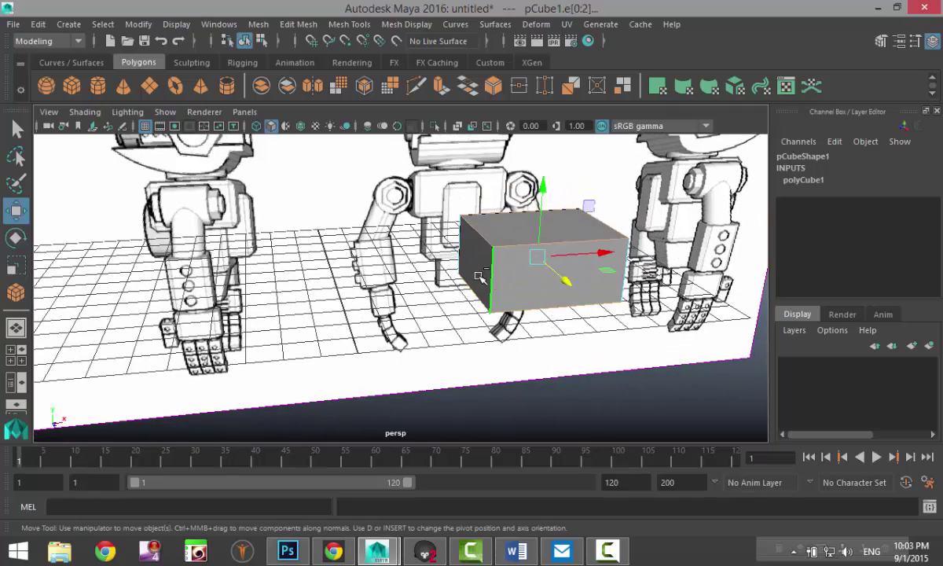
left_click_drag(598, 330, 393, 279, "alt")
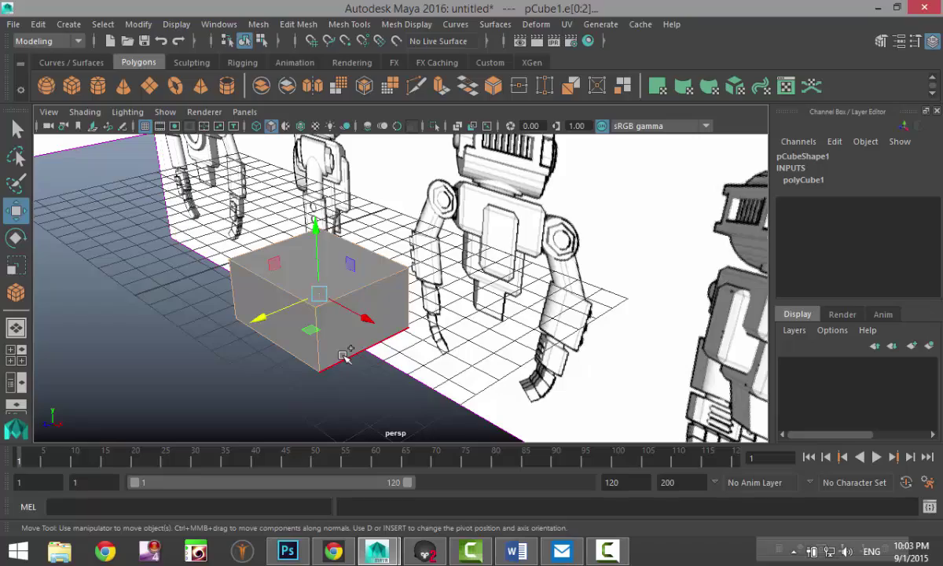
left_click_drag(493, 374, 273, 211, "alt")
left_click_drag(246, 261, 440, 259, "alt")
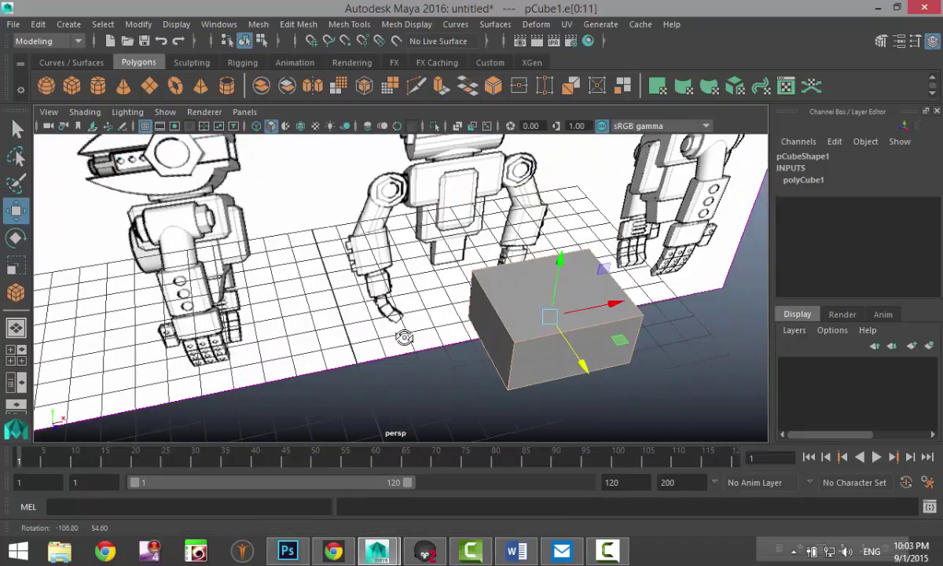
Step: Bevel the cube's selected edges with a Fraction of 0.2 and 1 segment
left_click(259, 25)
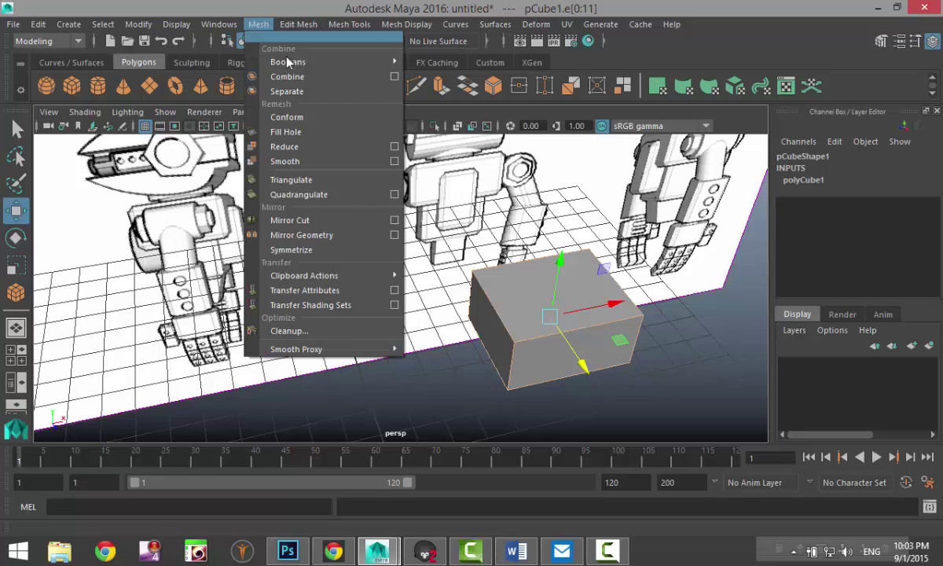
mouse_move(299, 25)
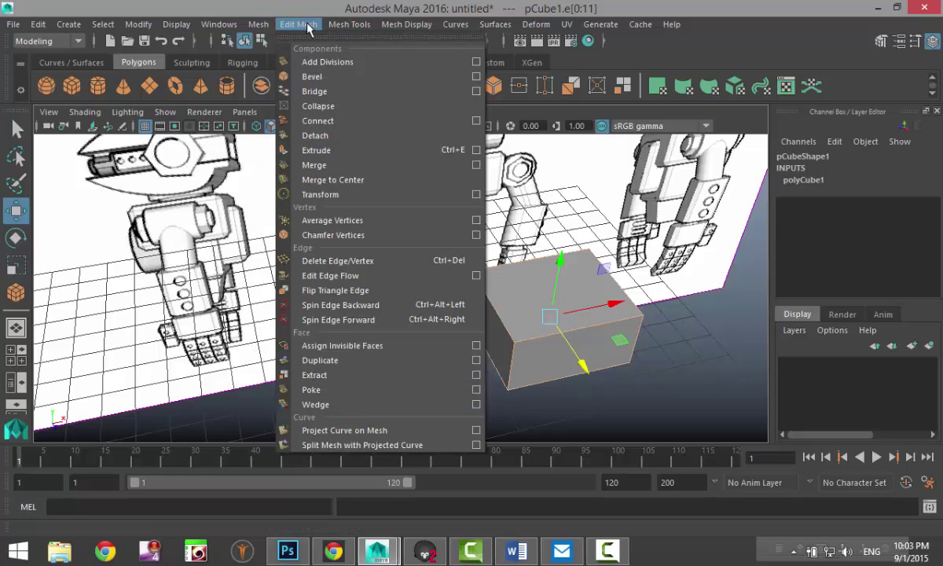
left_click(374, 76)
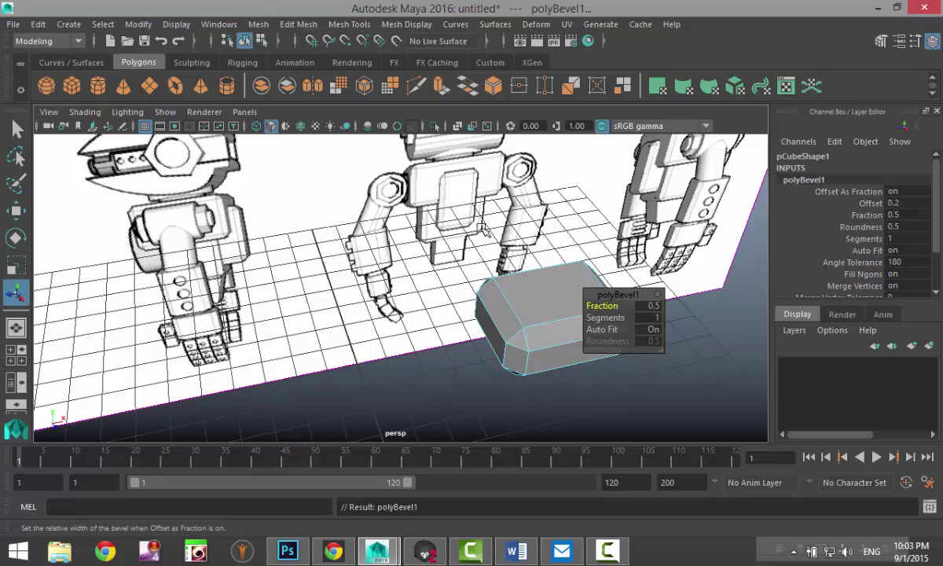
middle_click_drag(483, 228, 327, 226, "alt")
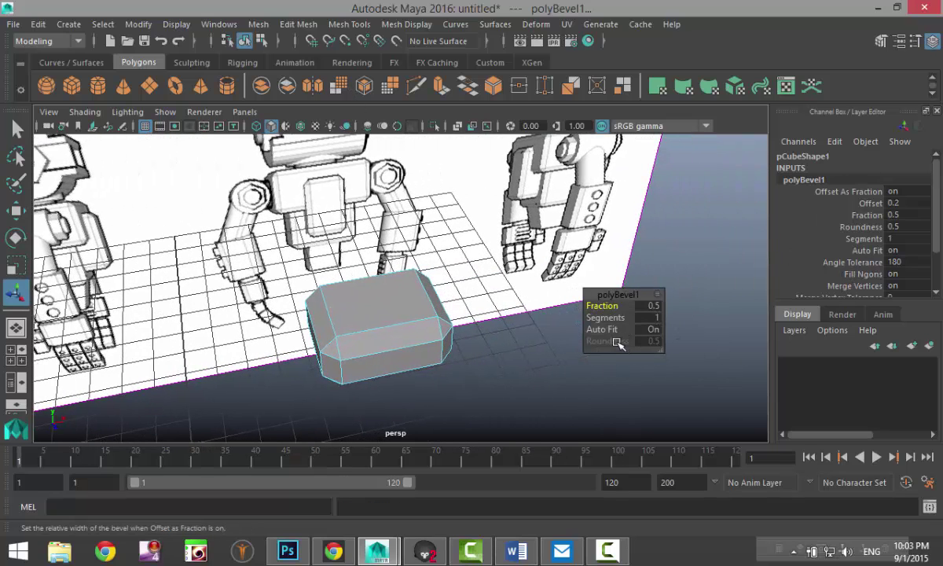
left_click_drag(614, 310, 614, 311)
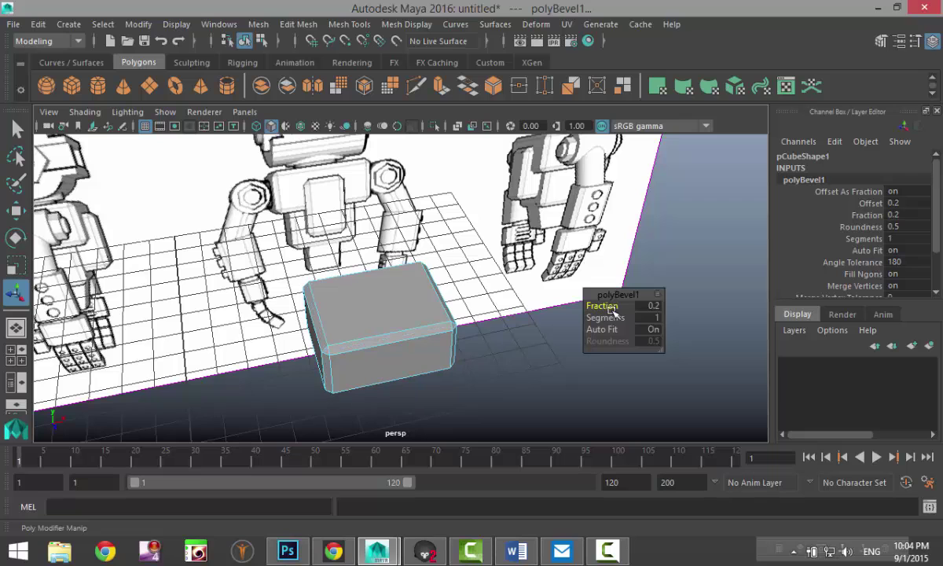
left_click(503, 362)
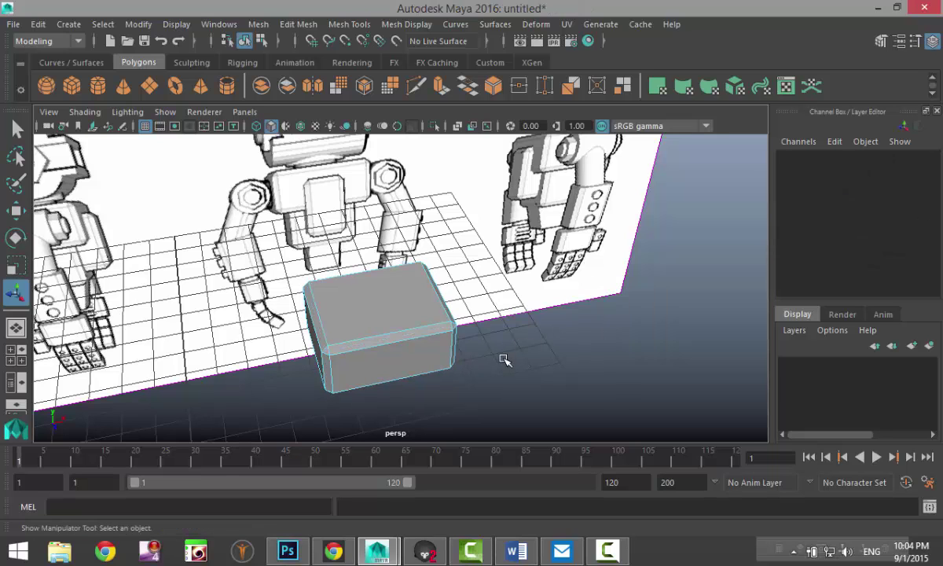
Step: Examine the beveled torso block and compare the torso's shapes across the reference image's robot views
key("f")
middle_click_drag(559, 356, 612, 358, "alt")
scroll(608, 340, "up", 5)
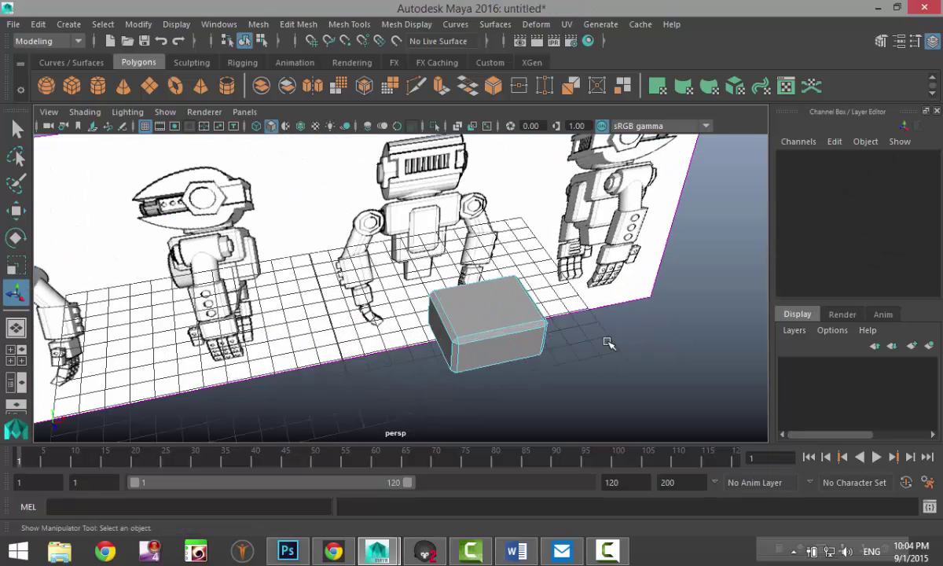
left_click_drag(585, 345, 488, 338, "alt")
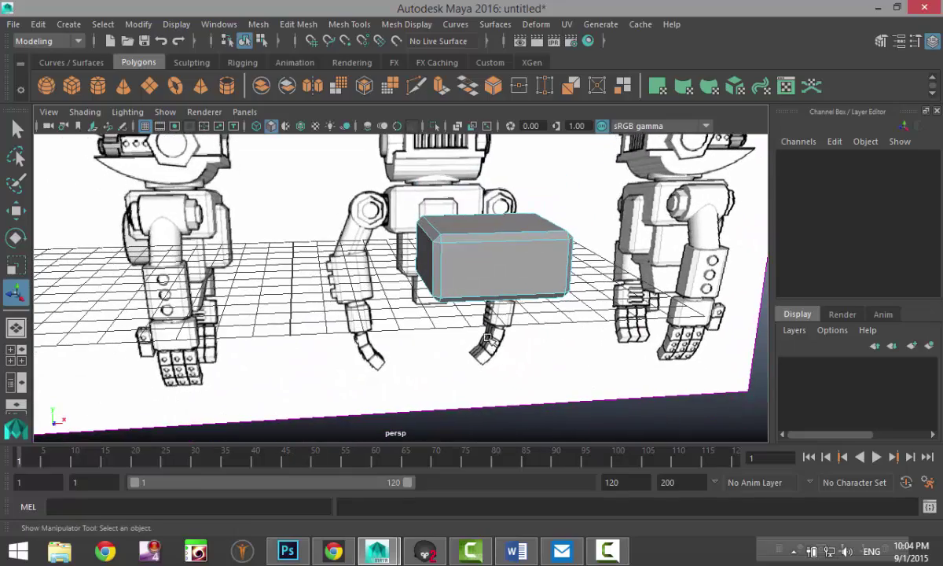
middle_click_drag(297, 324, 349, 329, "alt")
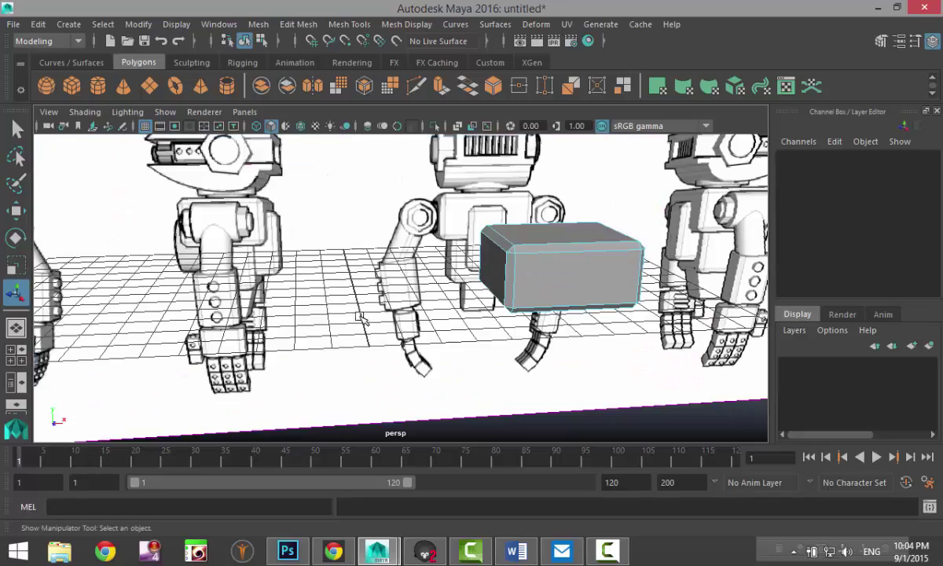
mouse_move(361, 317)
left_mouse_down("alt")
mouse_move(402, 312)
mouse_move(363, 323)
left_mouse_up("alt")
middle_click_drag(363, 324, 654, 308, "alt")
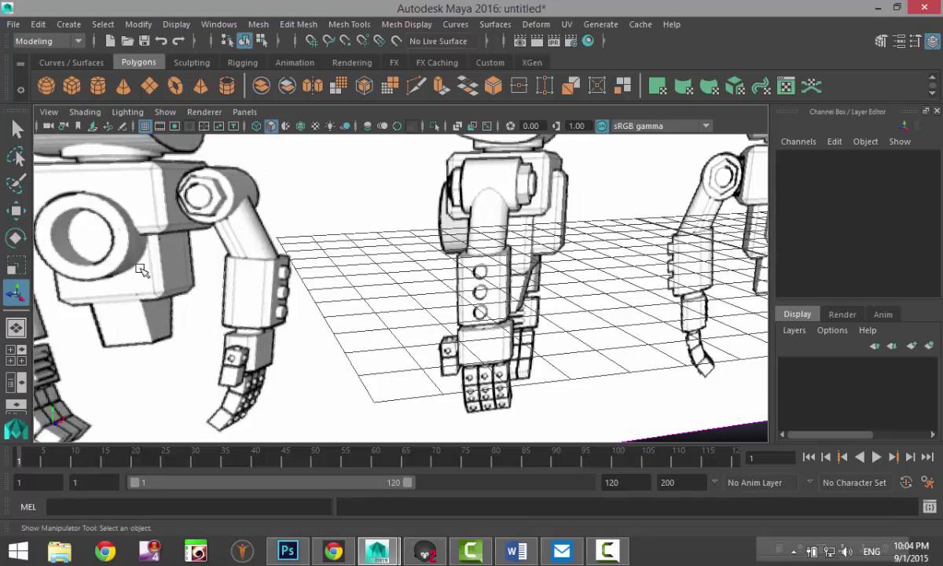
scroll(135, 272, "down", 4)
middle_click_drag(470, 305, 229, 336, "alt")
left_click_drag(291, 330, 330, 346, "alt")
Step: Return the beveled block to object mode, duplicate it and rotate the copy to about Rotate Z -90.547
right_click_drag(458, 296, 513, 105)
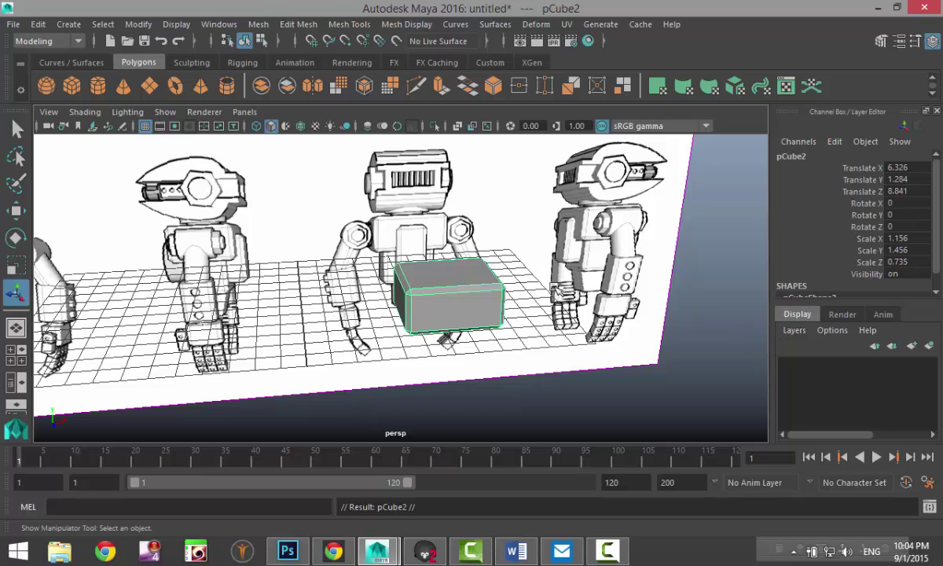
key("e")
mouse_move(422, 249)
left_mouse_down()
mouse_move(468, 240)
mouse_move(515, 256)
left_mouse_up()
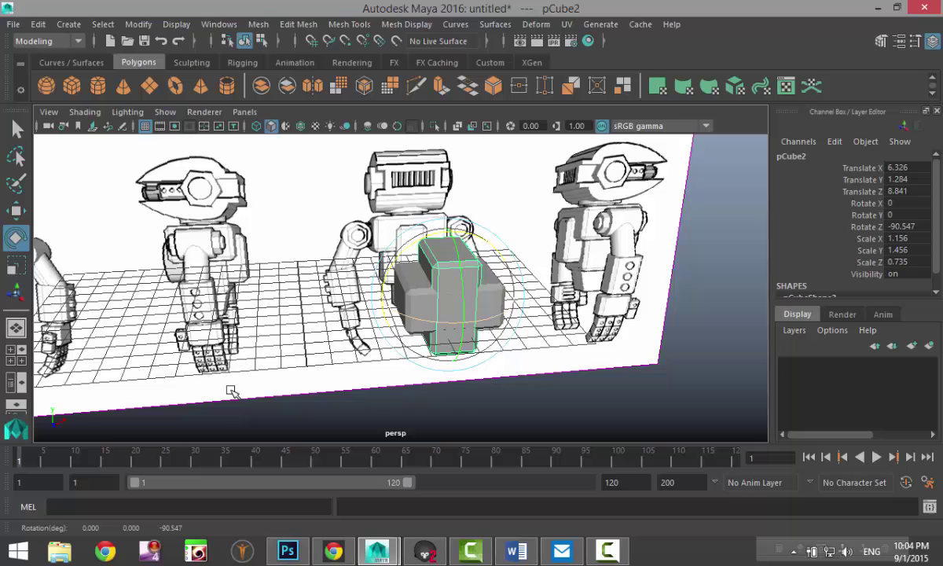
Step: In the front view, move the copy to about Translate Y -0.149 and scale it uniformly to about 1.025, 1.291, 0.652 to fit the panel's width
left_click(23, 353)
key("space")
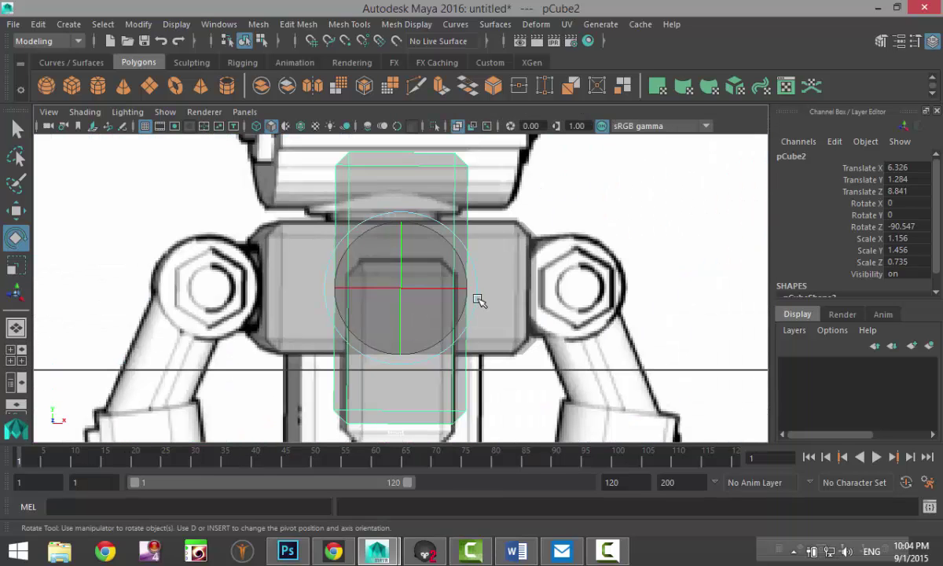
middle_click_drag(482, 309, 500, 261, "alt")
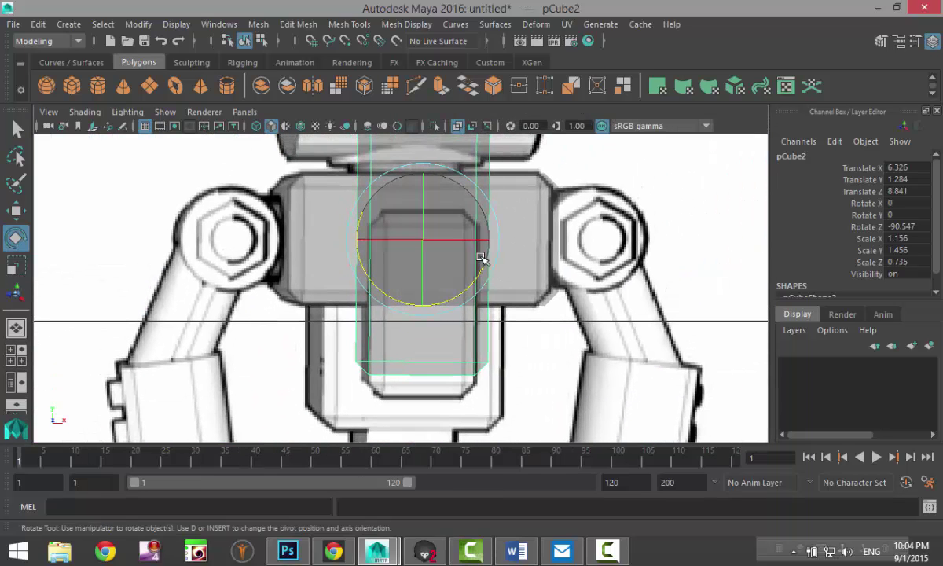
key("w")
left_click_drag(424, 170, 428, 260)
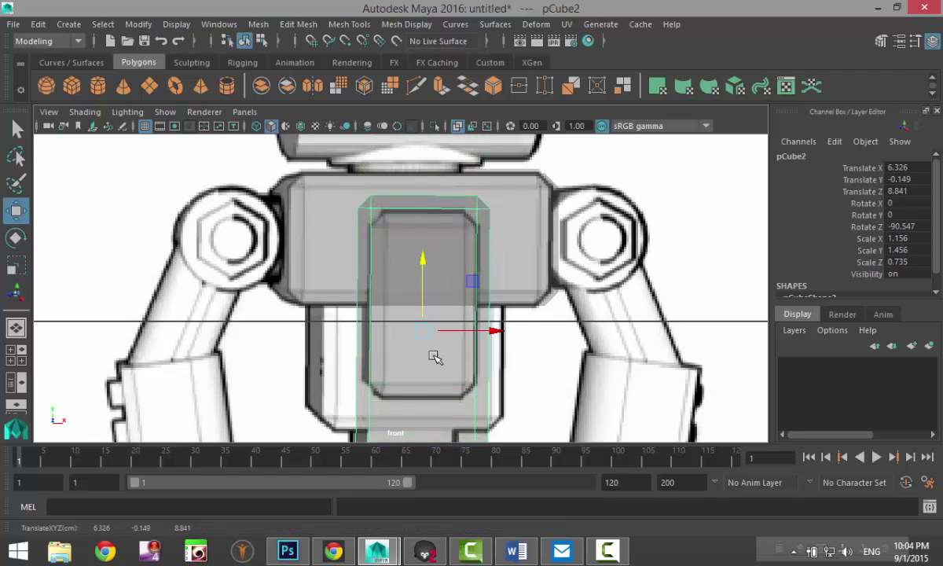
key("r")
left_click_drag(423, 334, 402, 338)
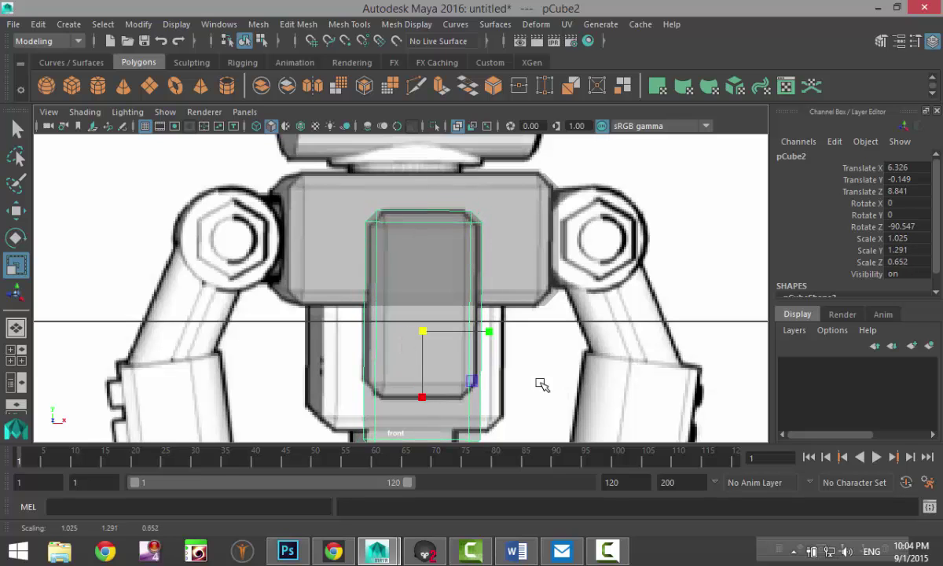
Step: Select the copy's bottom vertices and raise them to about Y -1.112, matching the lower edge of the reference panel
right_click(379, 333)
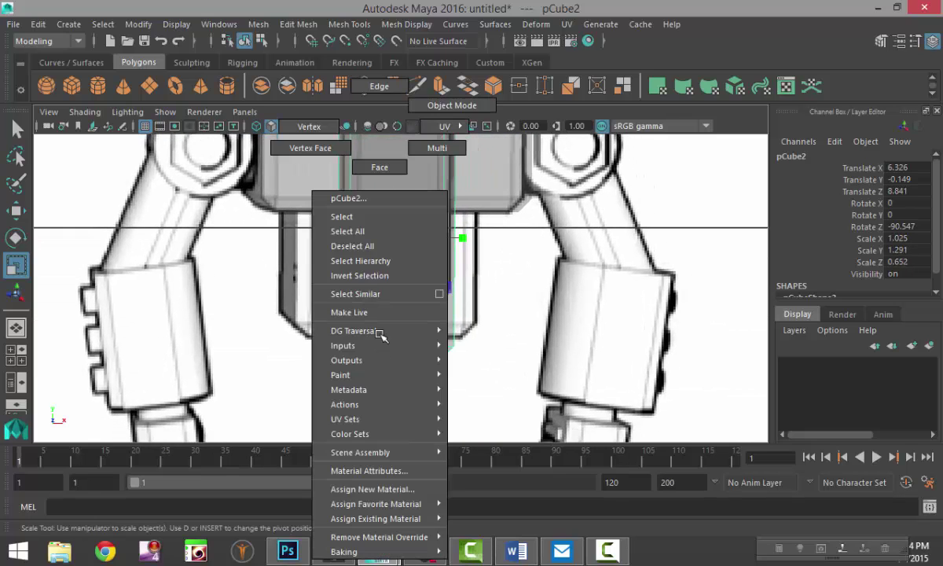
left_click(314, 147)
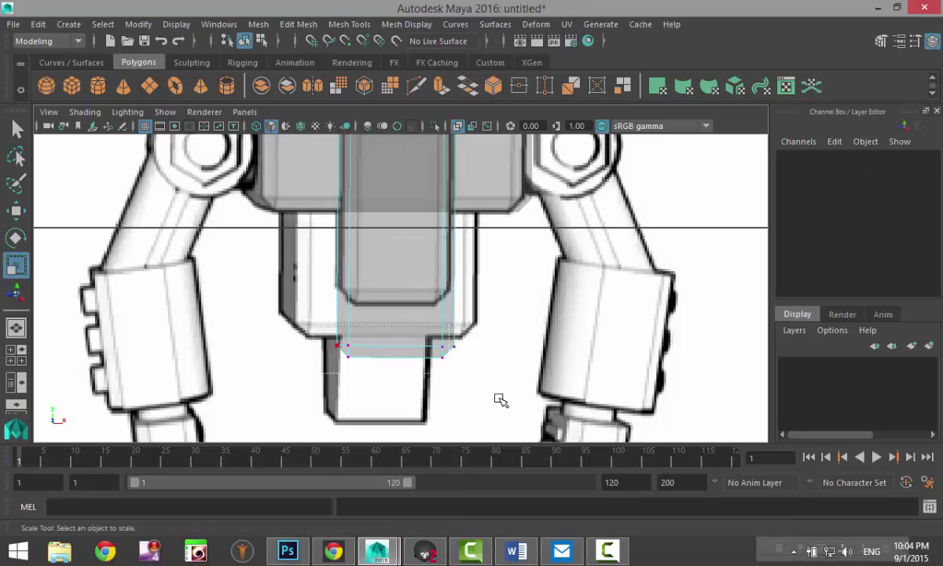
left_click_drag(499, 399, 501, 400)
key("w")
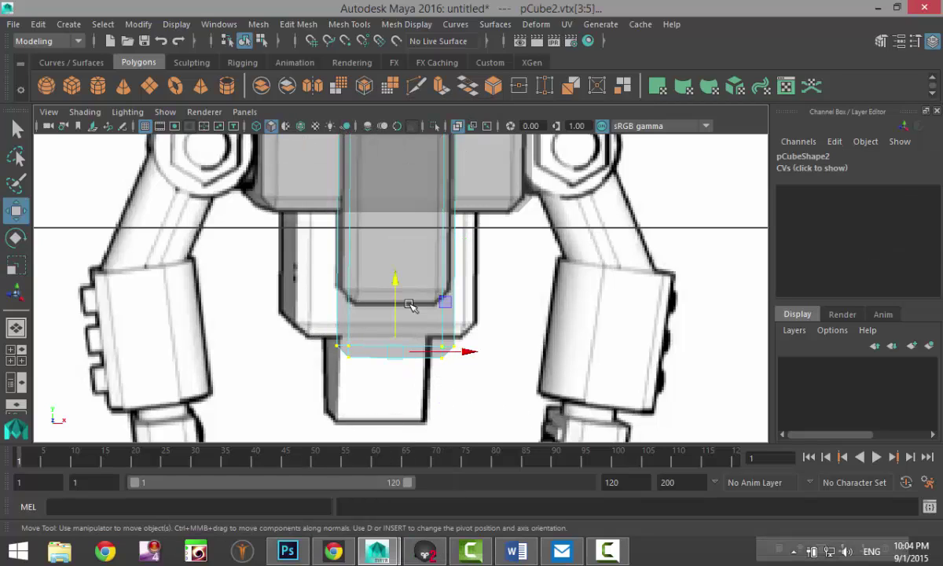
left_click_drag(397, 283, 395, 229)
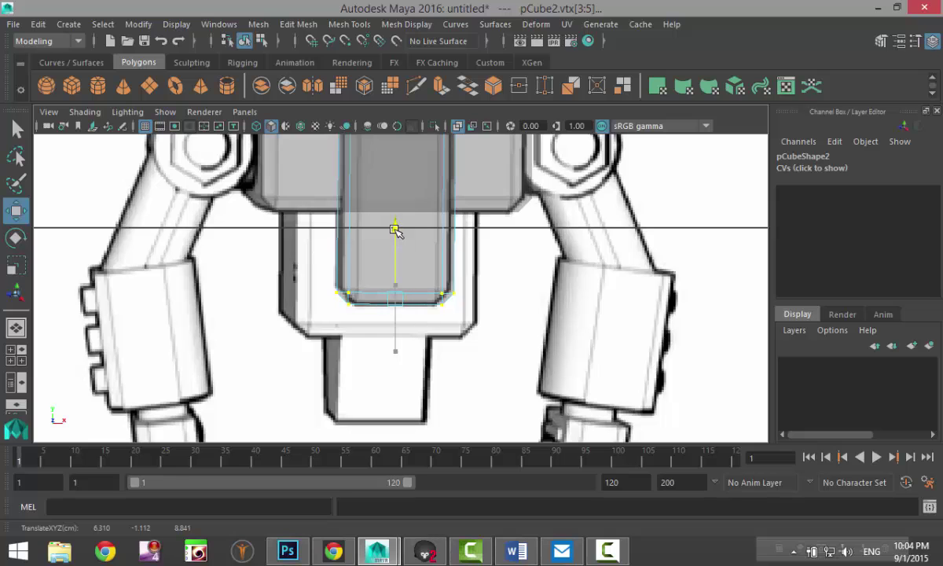
Step: In the perspective view, return the panel block to object mode and move it to about Translate Z 8.128, behind the torso
left_click(18, 355)
key("space")
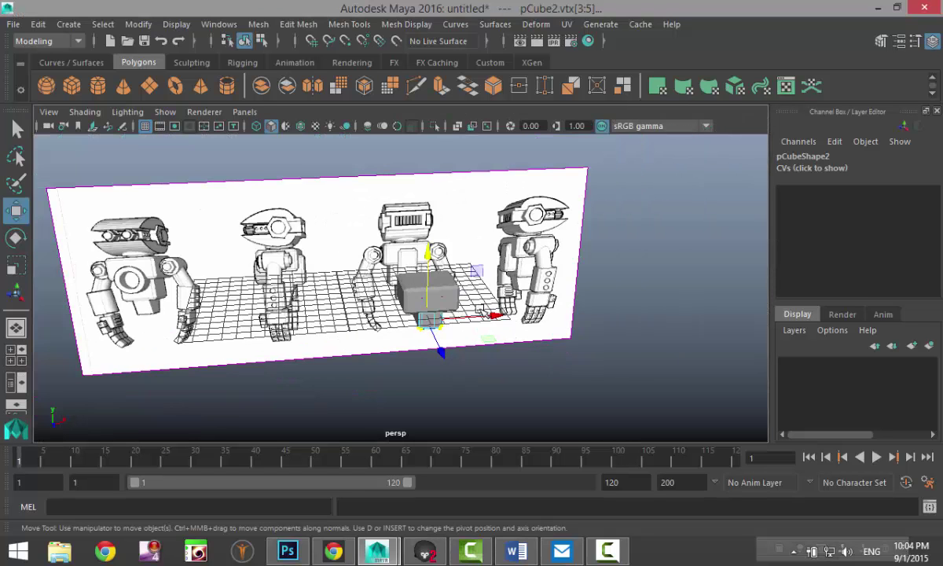
scroll(481, 312, "up", 4)
left_click_drag(513, 358, 662, 372, "alt")
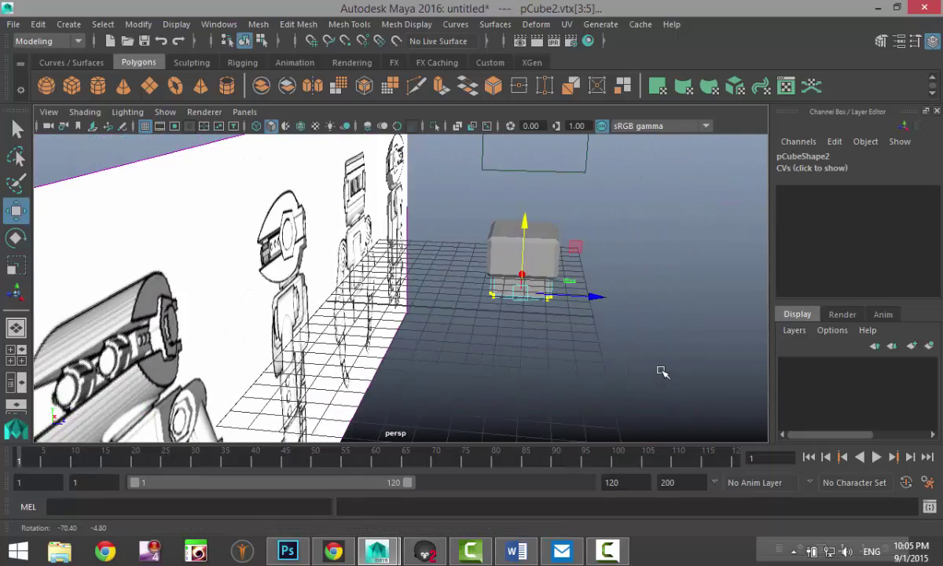
scroll(517, 352, "up", 2)
right_click_drag(615, 283, 659, 108)
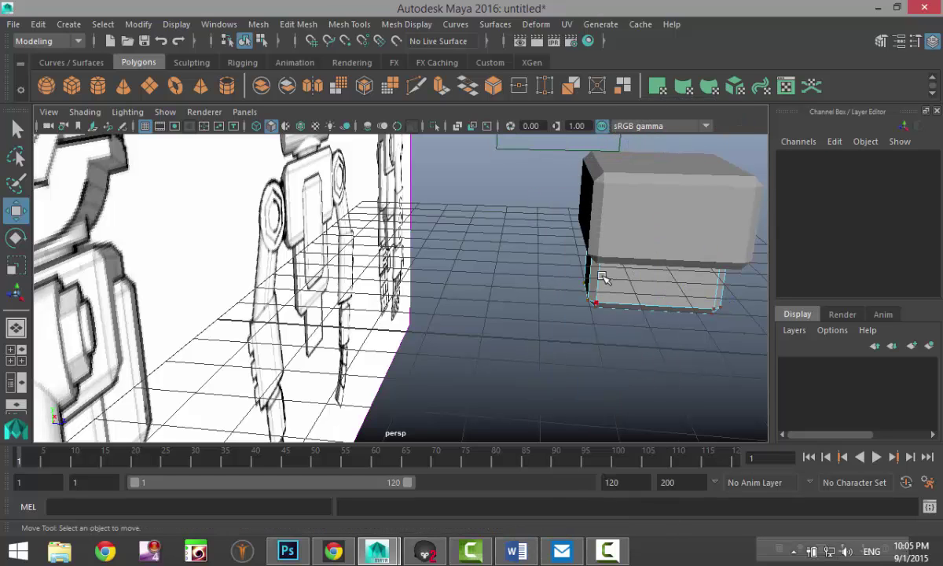
right_click_drag(602, 133, 649, 105)
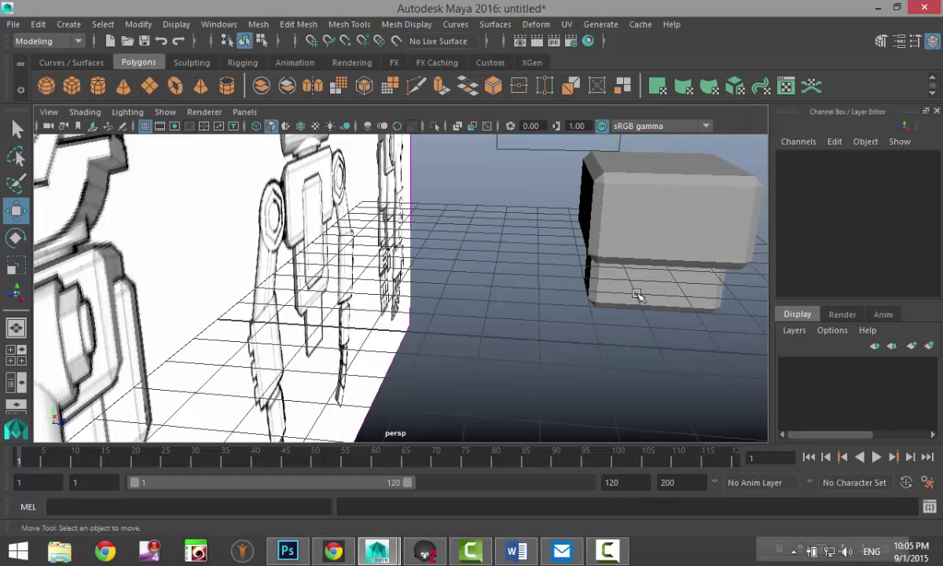
left_click(719, 284)
left_click_drag(724, 264, 700, 276)
Step: Check the panel block against the whole robot reference in the front view
left_click_drag(378, 352, 301, 362, "alt")
left_click(17, 357)
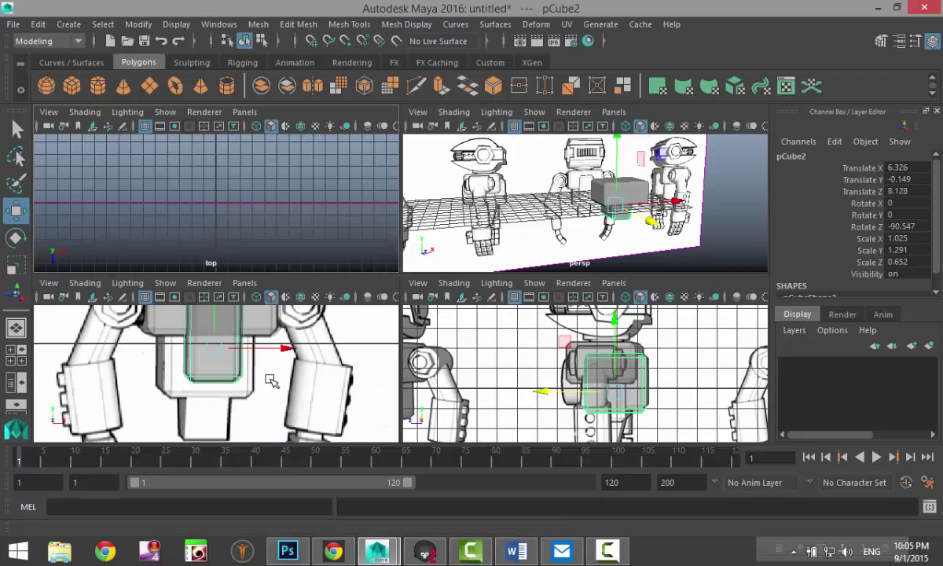
key("space")
scroll(294, 380, "down", 2)
scroll(299, 382, "down", 1)
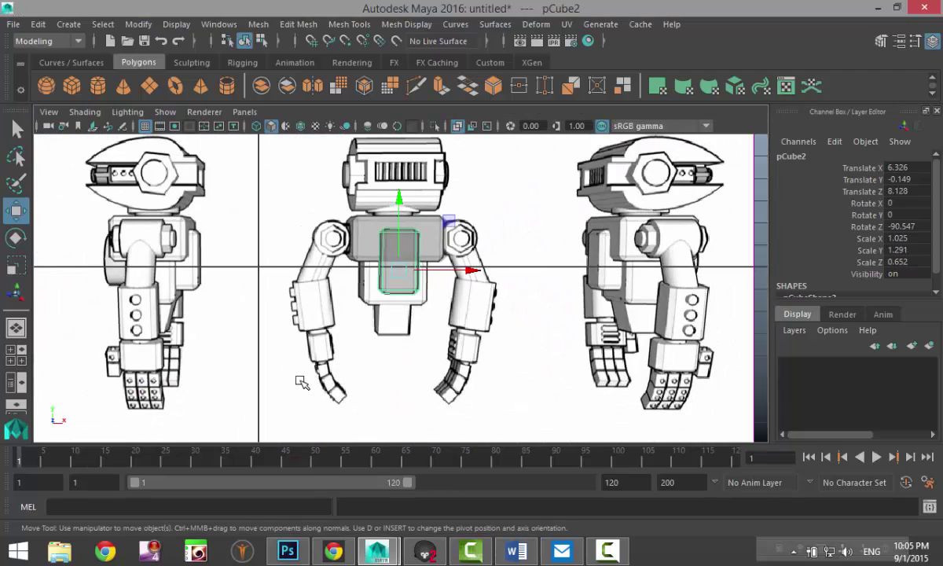
Step: In the side view, move the back panel block to about Translate Z 7.968, aligning its rear edge with the reference panel
middle_click_drag(271, 388, 581, 377, "alt")
left_click(22, 357)
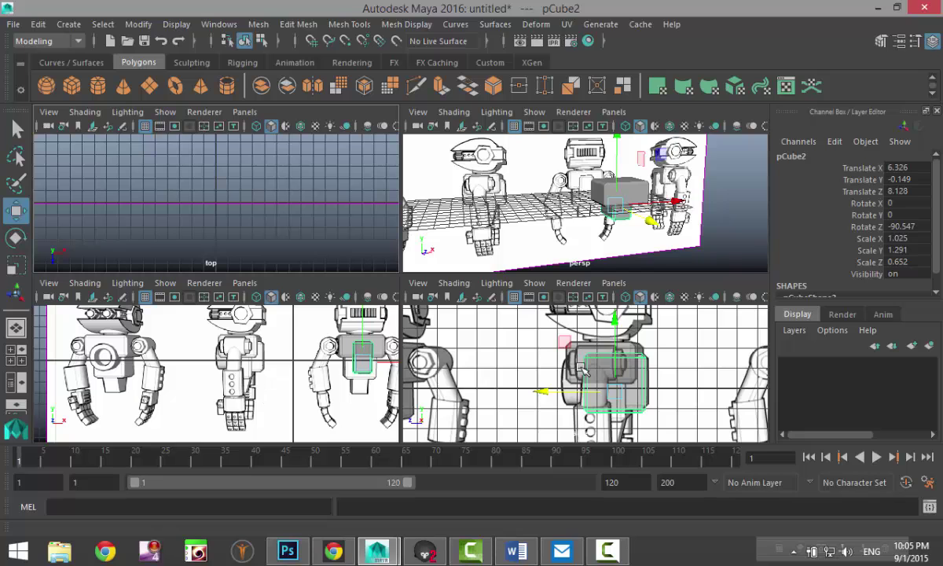
key("space")
scroll(513, 382, "up", 1)
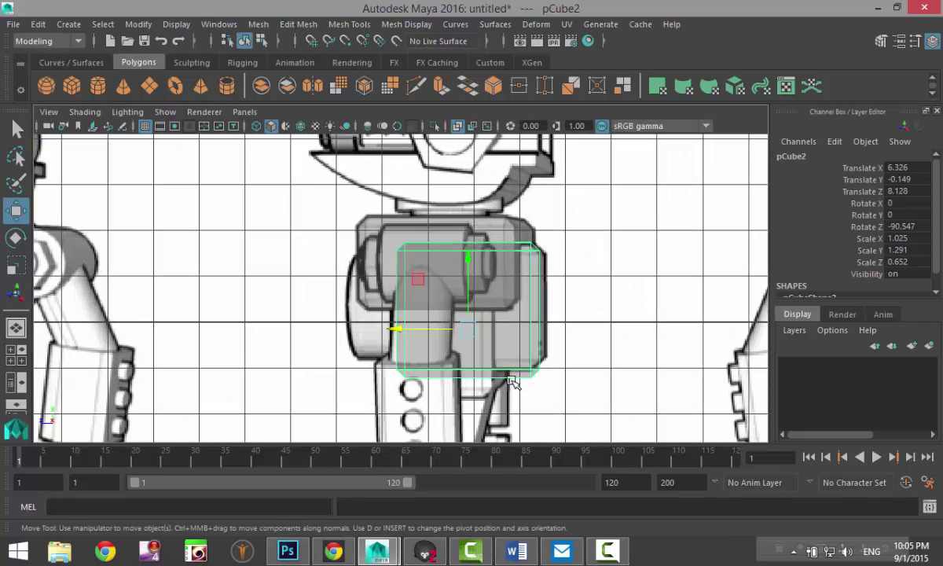
middle_click_drag(513, 382, 465, 359, "alt")
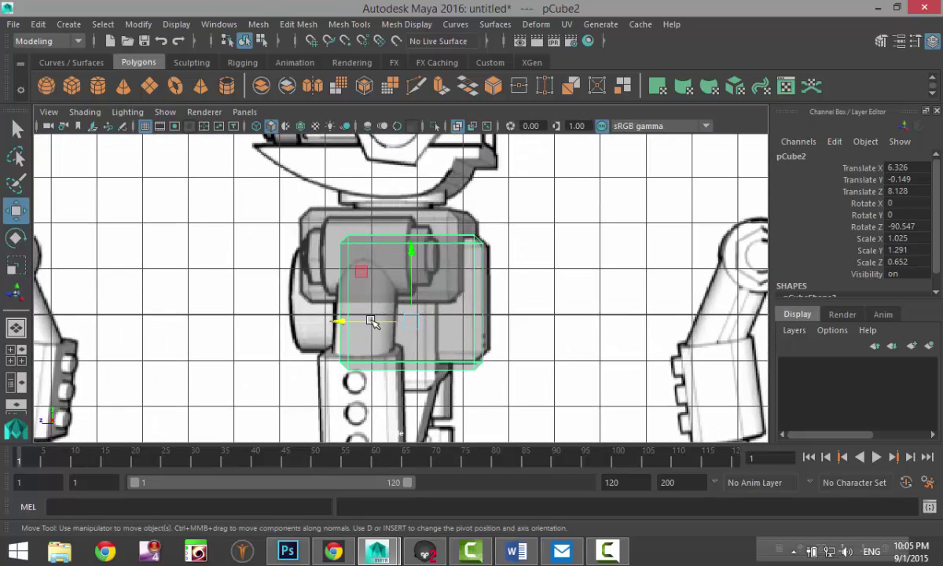
left_click_drag(371, 323, 344, 325)
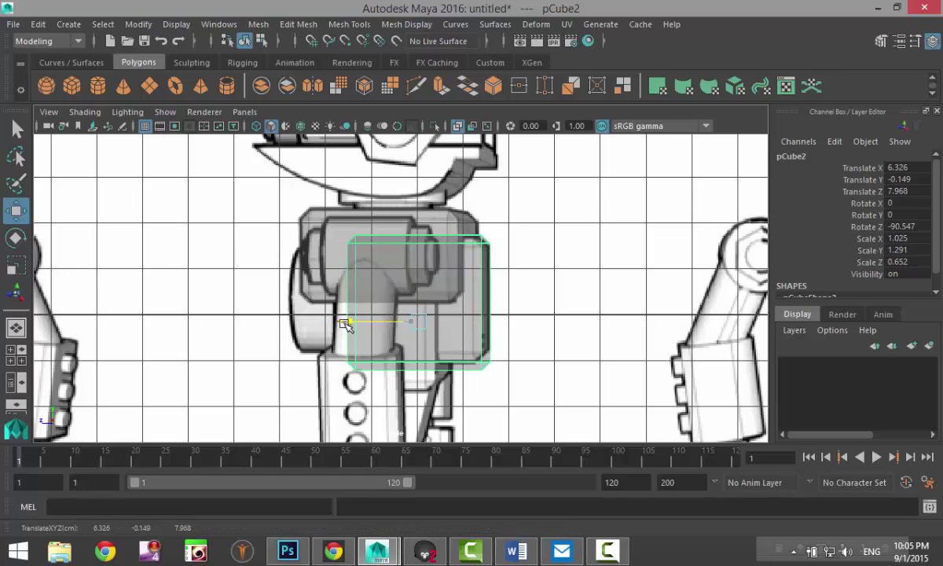
Step: Select the panel block's bottom vertices and raise them to the lower edge of the reference panel in the side view
scroll(456, 397, "up", 2)
middle_click_drag(456, 398, 487, 332, "alt")
right_click_drag(483, 328, 352, 327)
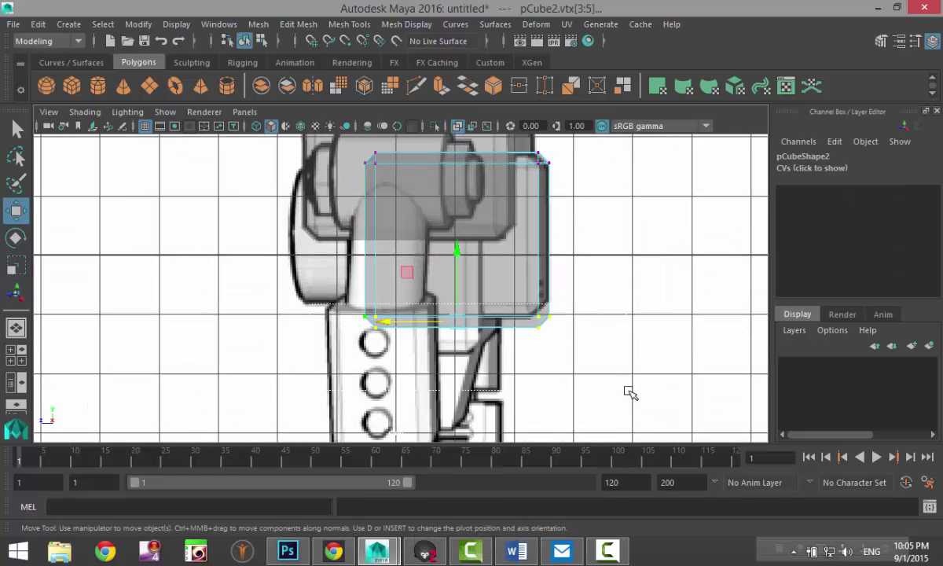
left_click_drag(460, 252, 461, 240)
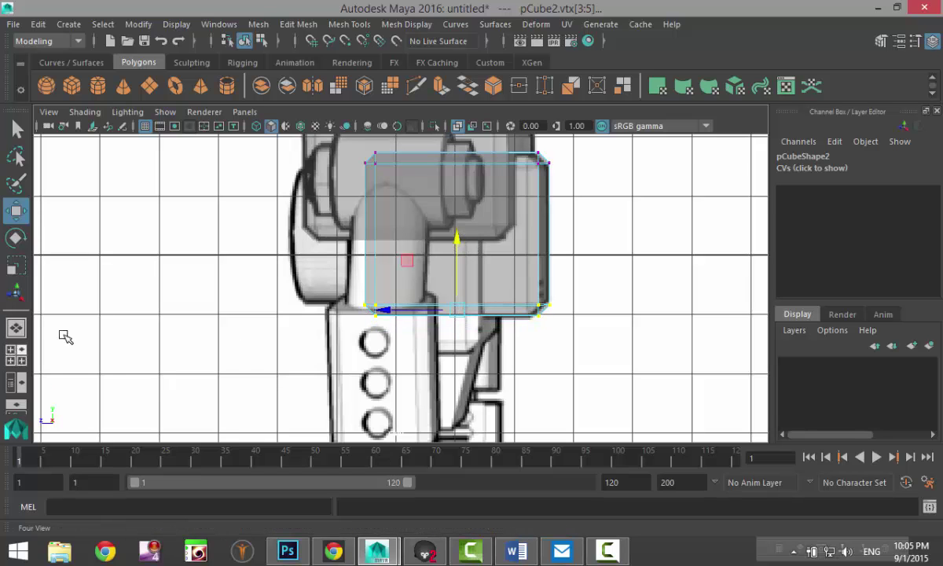
Step: Examine the torso and panel blocks against the reference robots from several angles in the perspective view
key("space")
key("space")
scroll(480, 340, "up", 2)
scroll(480, 344, "down", 2)
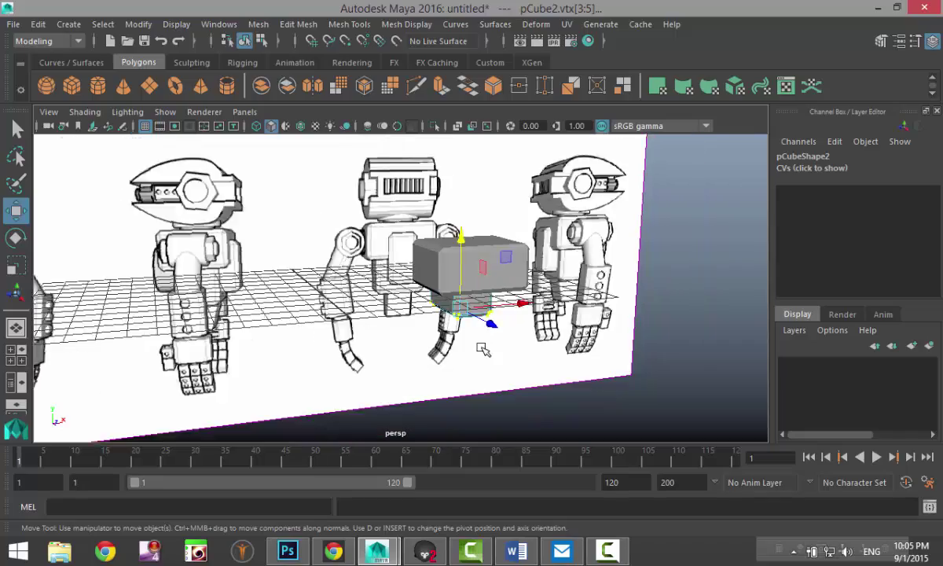
left_click_drag(482, 349, 364, 359, "alt")
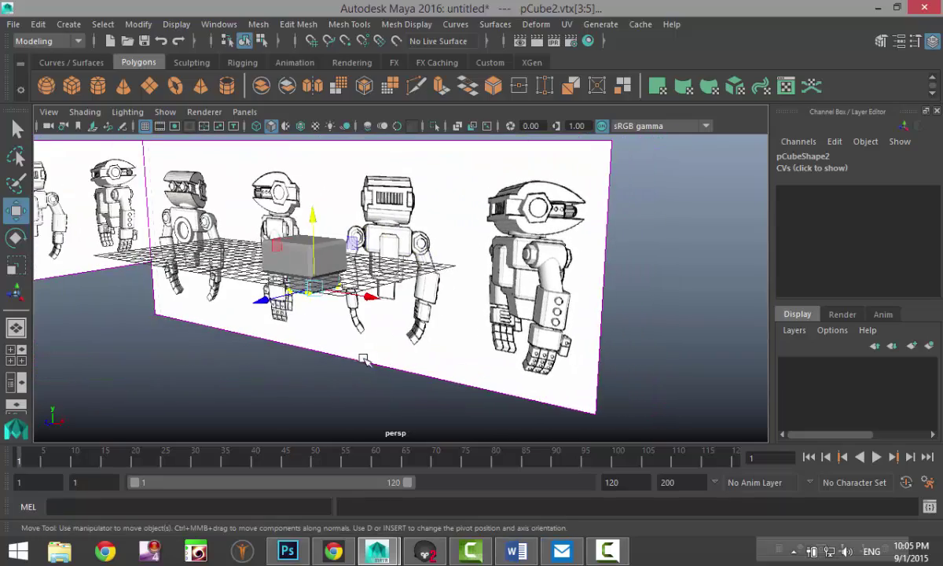
scroll(364, 359, "up", 5)
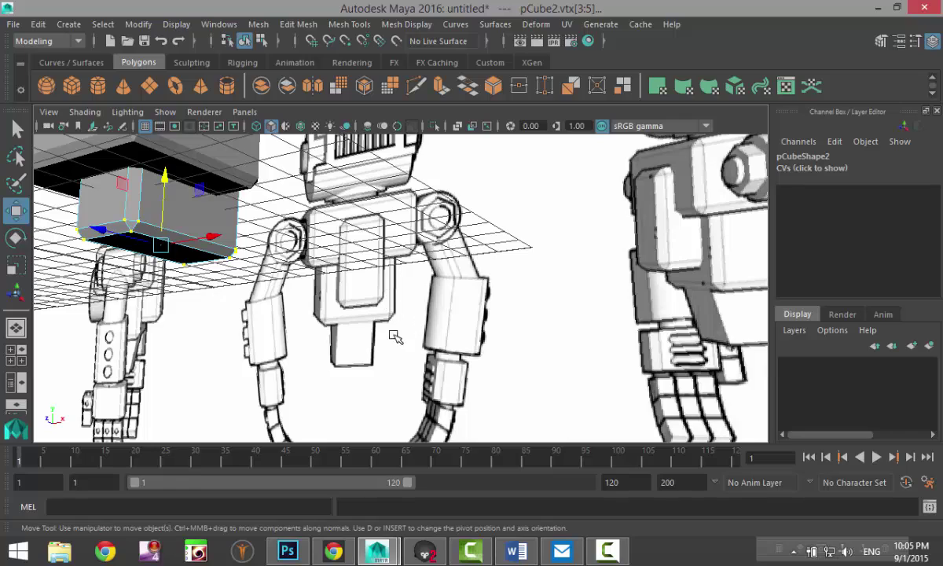
scroll(362, 356, "down", 4)
mouse_move(363, 356)
left_mouse_down("alt")
mouse_move(382, 391)
mouse_move(363, 364)
left_mouse_up("alt")
Step: Duplicate the upper torso block and set the copy's Rotate X to 90
left_click(356, 264)
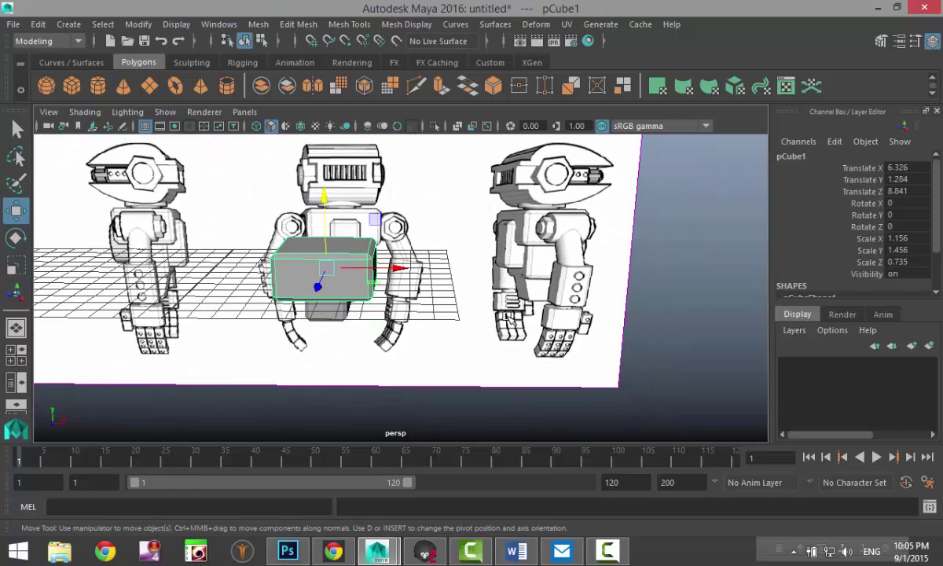
key("ctrl+d")
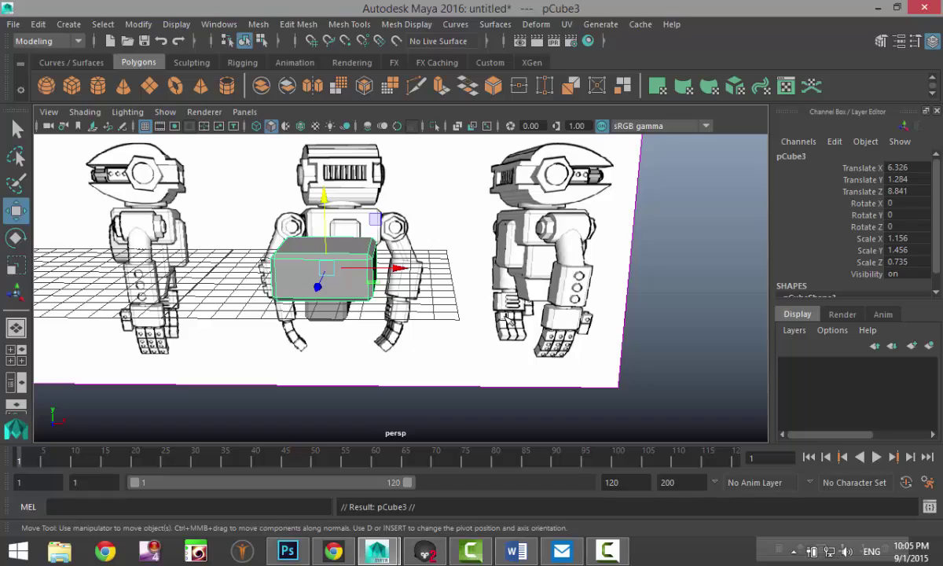
left_click_drag(509, 315, 480, 336, "alt")
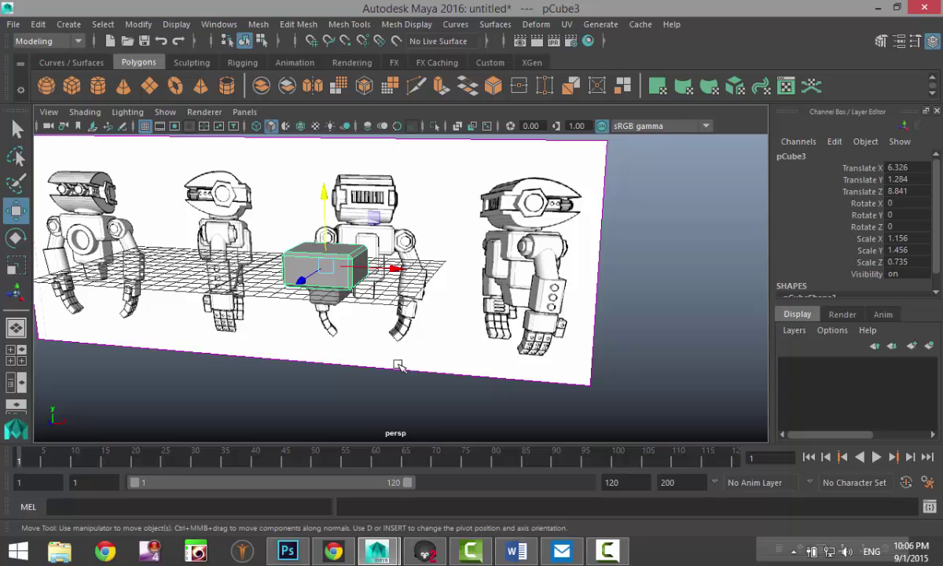
key("e")
left_click_drag(312, 230, 312, 334)
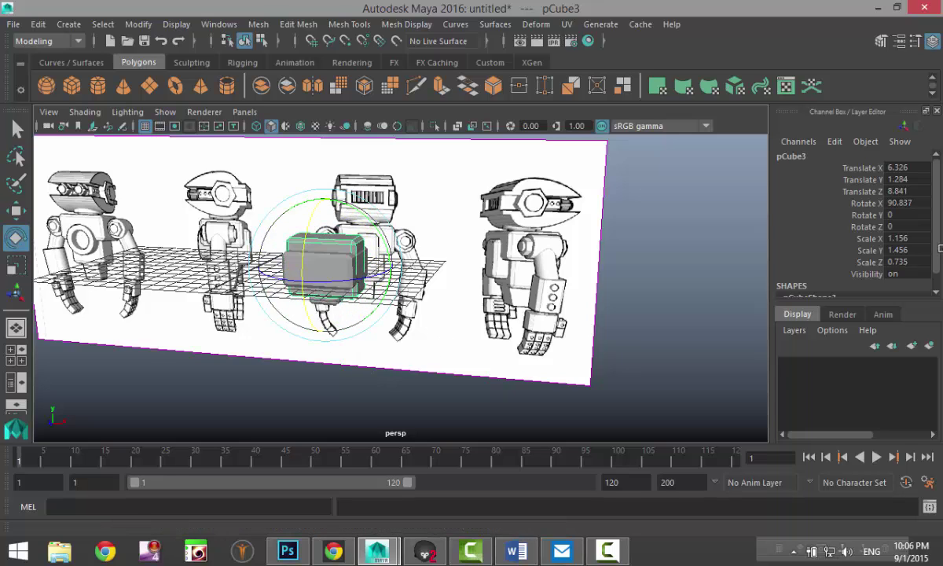
double_click(916, 205)
type("90")
key("Return")
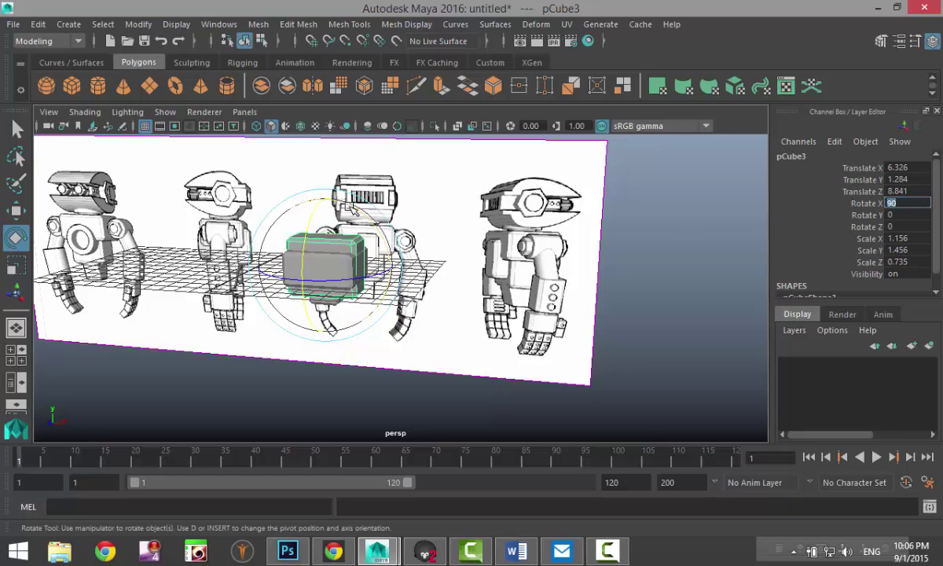
Step: Rotate the copy about its Z axis and set Rotate Z to -90
left_click_drag(360, 209, 385, 294)
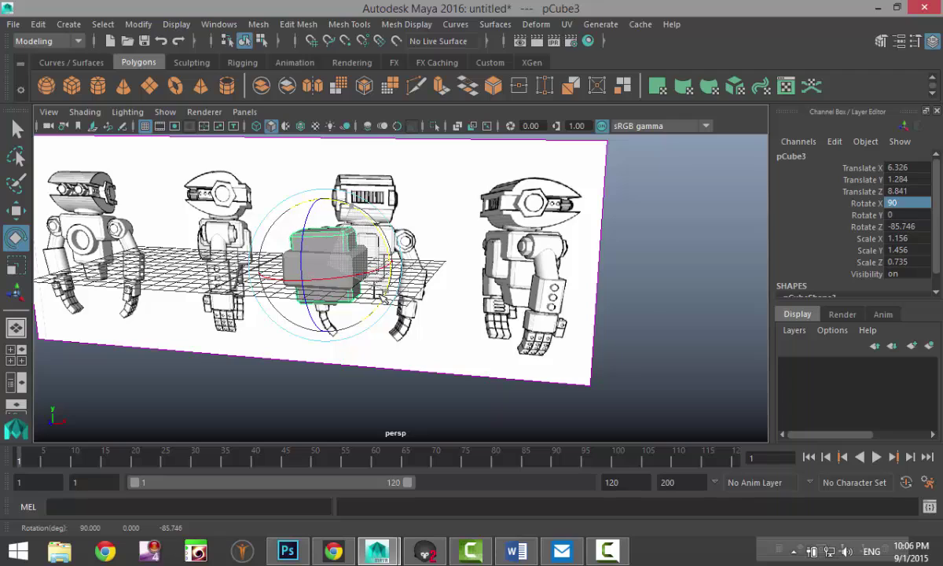
double_click(912, 227)
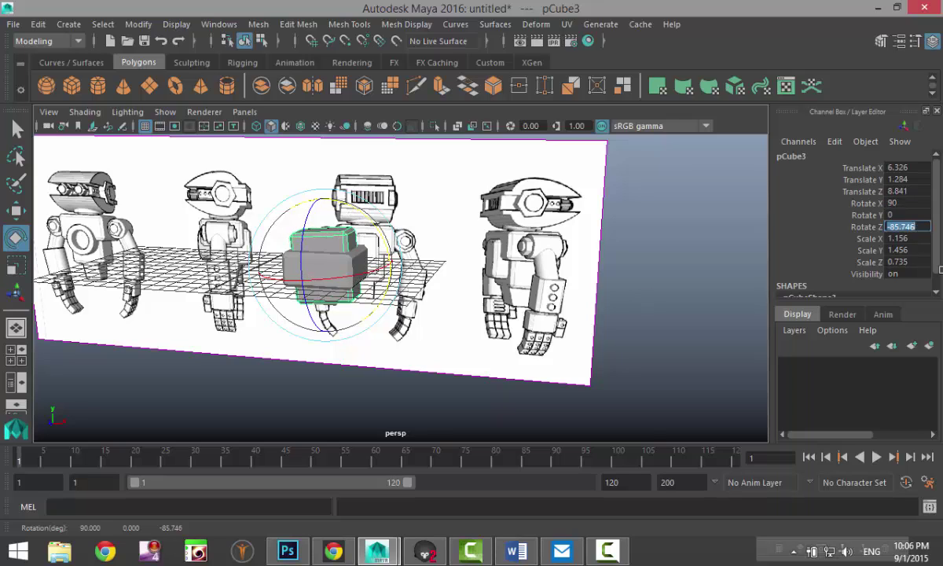
type("-90")
key("Return")
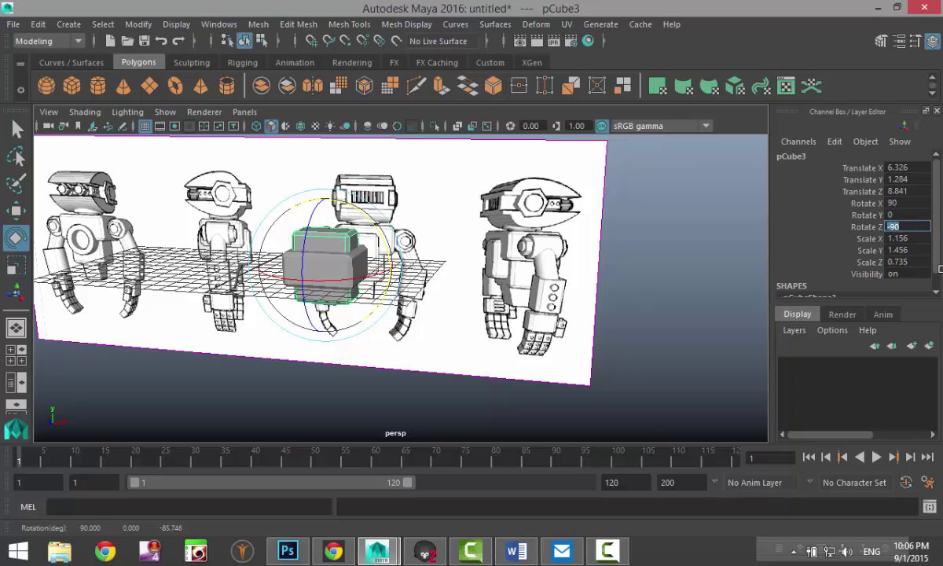
Step: In the front view, scale the copy uniformly to about 0.908, 1.143, 0.577 and lower it to about Translate Y -0.003
left_click(16, 351)
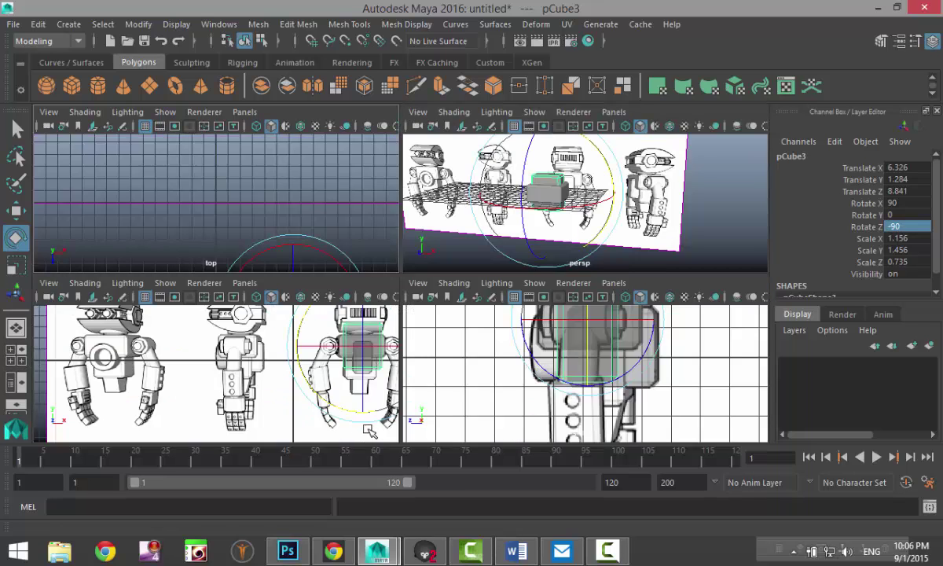
key("space")
key("f")
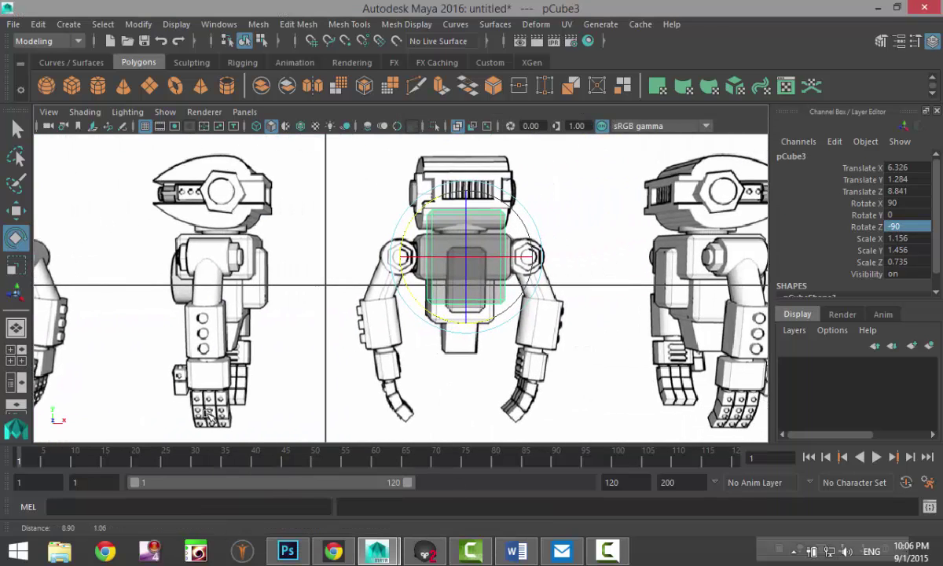
key("w")
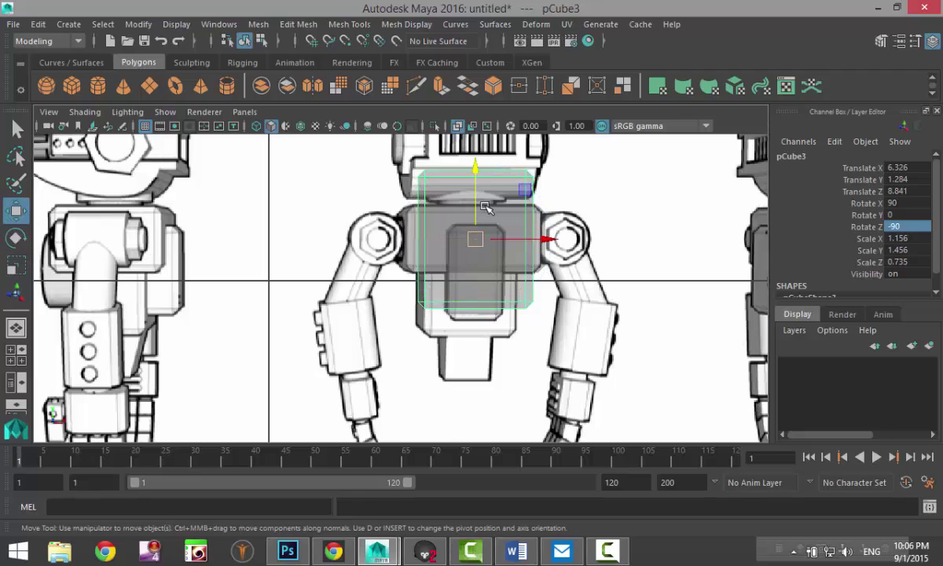
left_click_drag(480, 176, 478, 200)
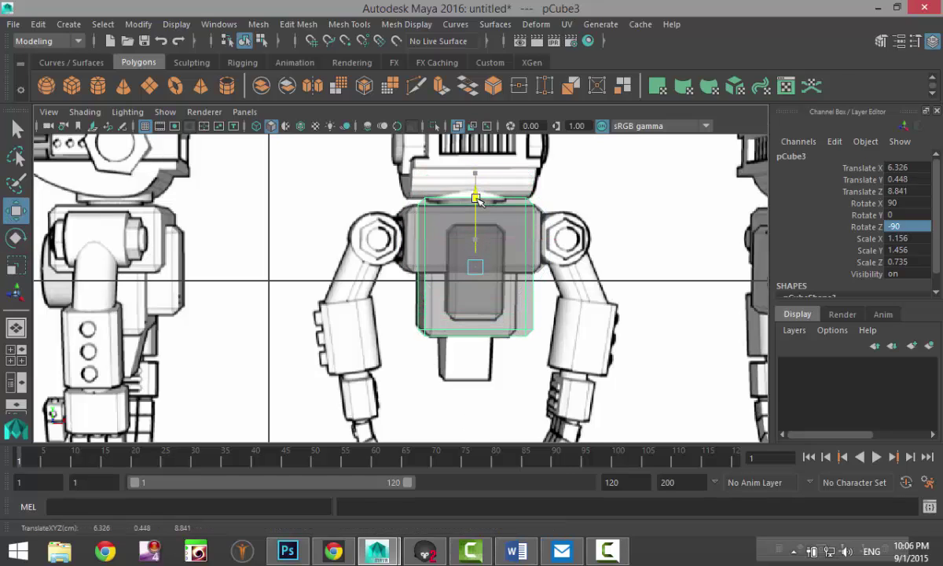
key("r")
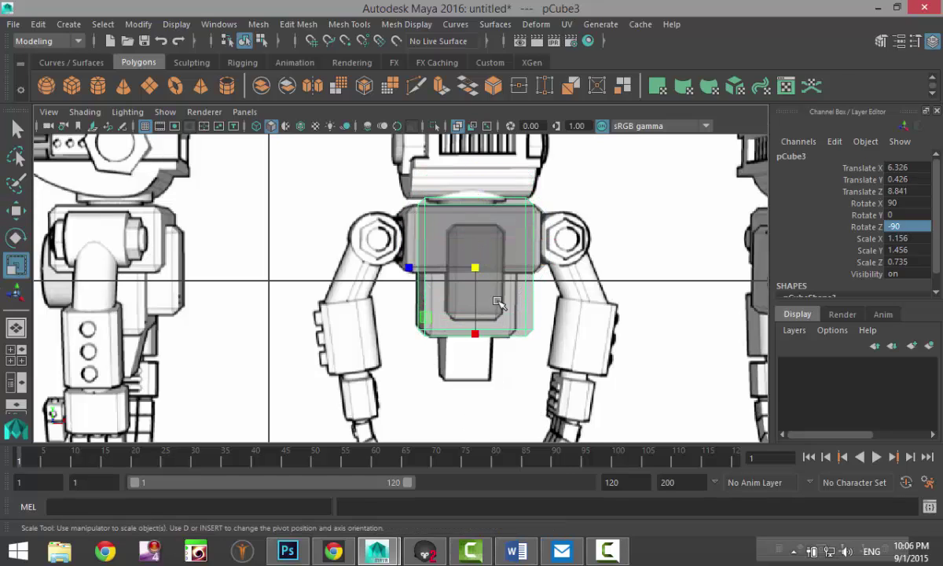
left_click_drag(475, 269, 456, 272)
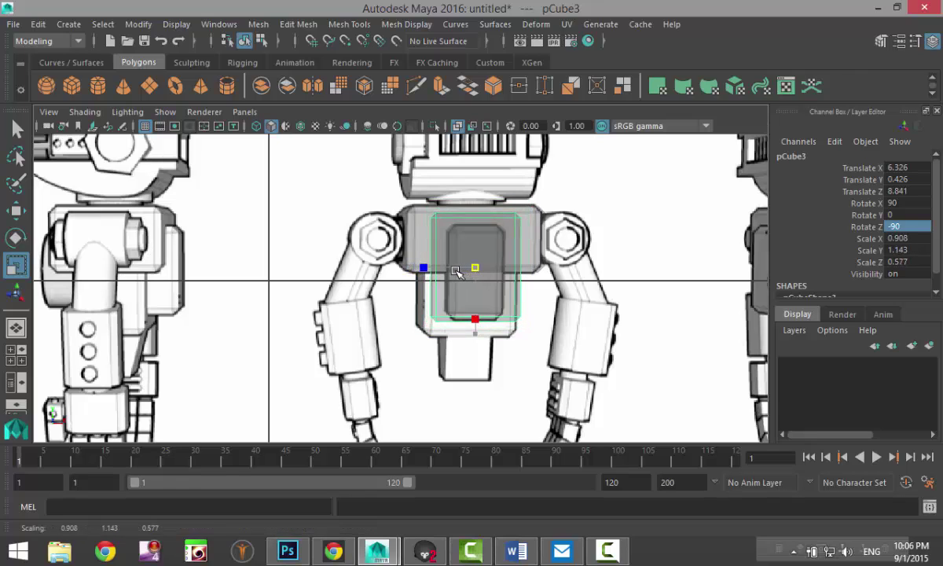
key("w")
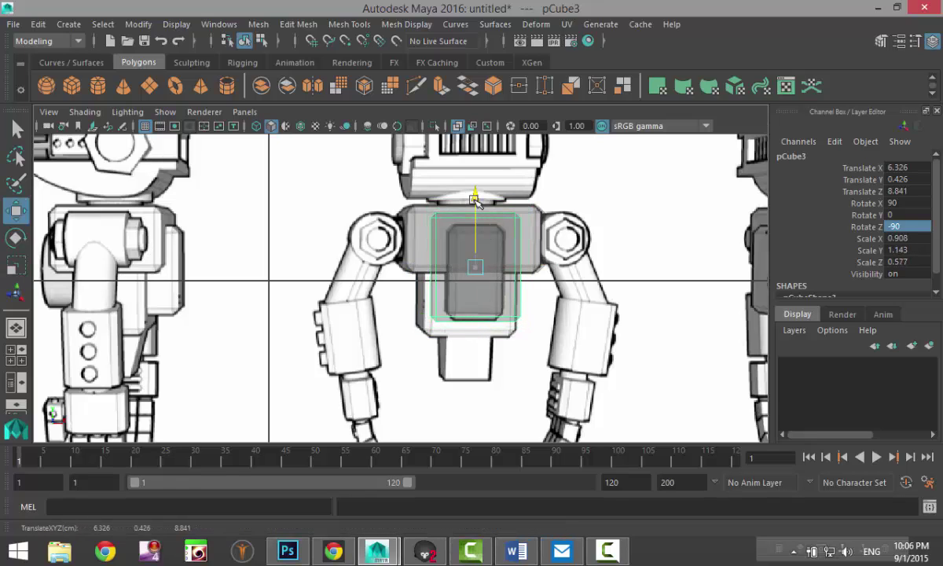
left_click_drag(474, 200, 474, 211)
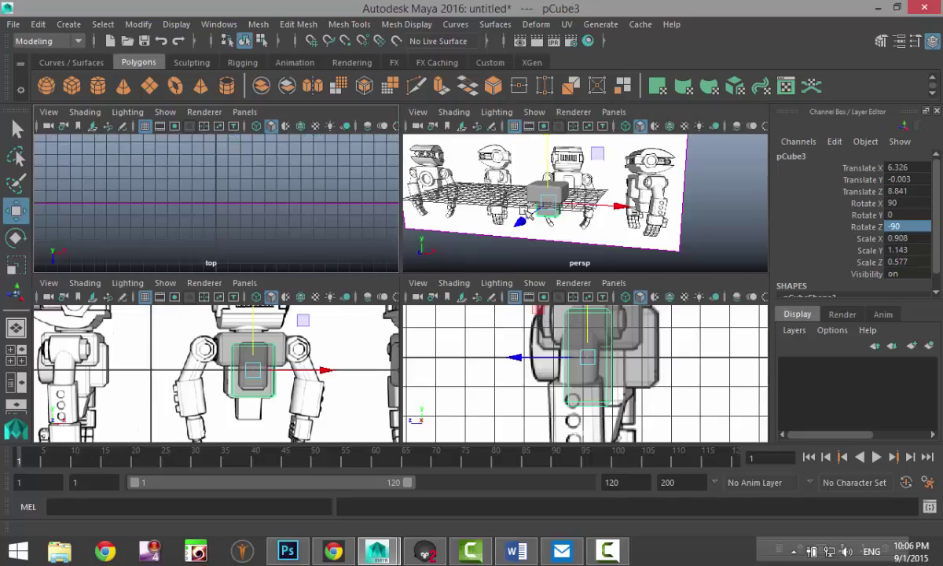
Step: In the side view, move the copy back to about Translate Z 8.399, over the reference's lower torso
left_click(15, 328)
key("space")
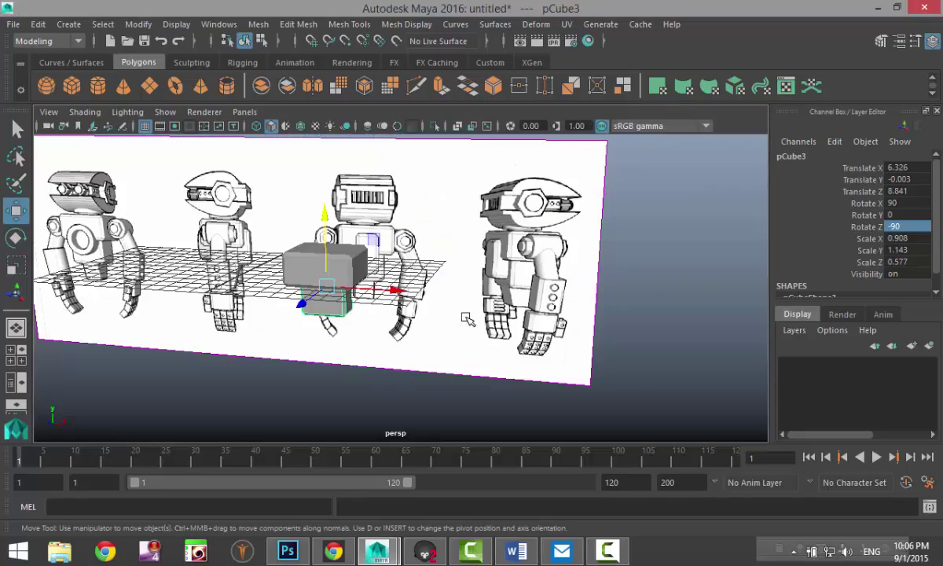
scroll(459, 331, "up", 2)
left_click_drag(458, 356, 354, 352, "alt")
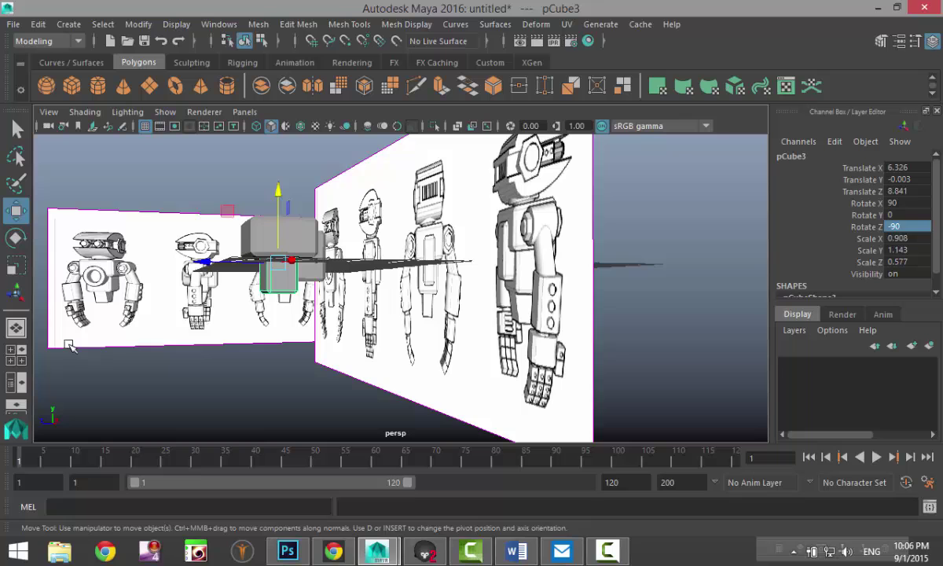
left_click(16, 356)
key("space")
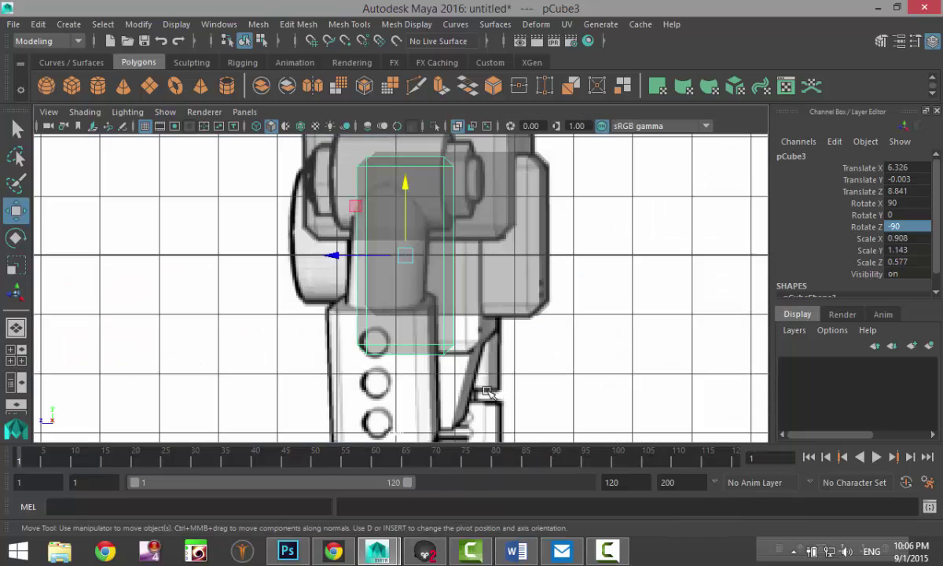
scroll(421, 381, "down", 3)
scroll(397, 361, "up", 2)
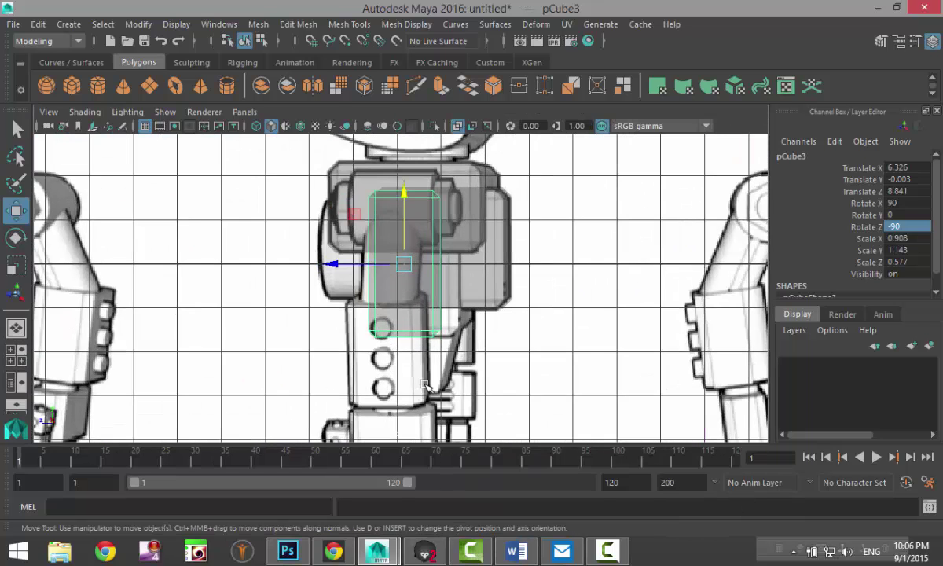
left_click_drag(336, 260, 357, 266)
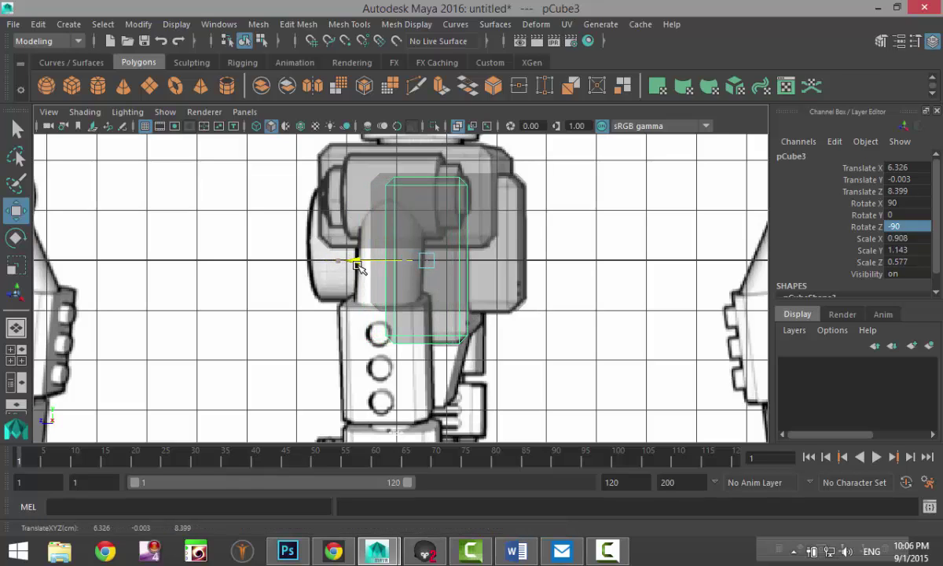
Step: Check the lower torso block against the side reference, deselect it, and examine the assembled torso blocks in the perspective view
scroll(357, 267, "down", 4)
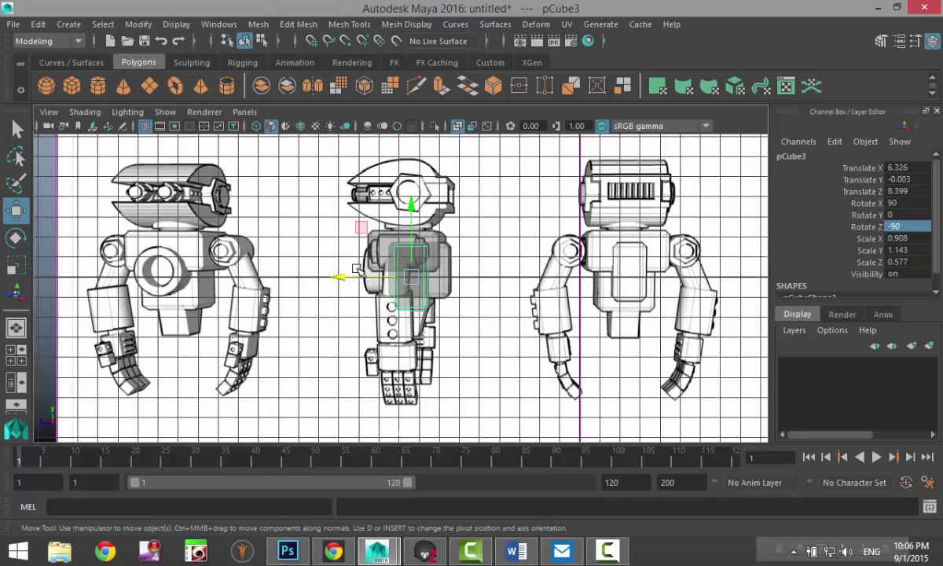
scroll(350, 272, "up", 3)
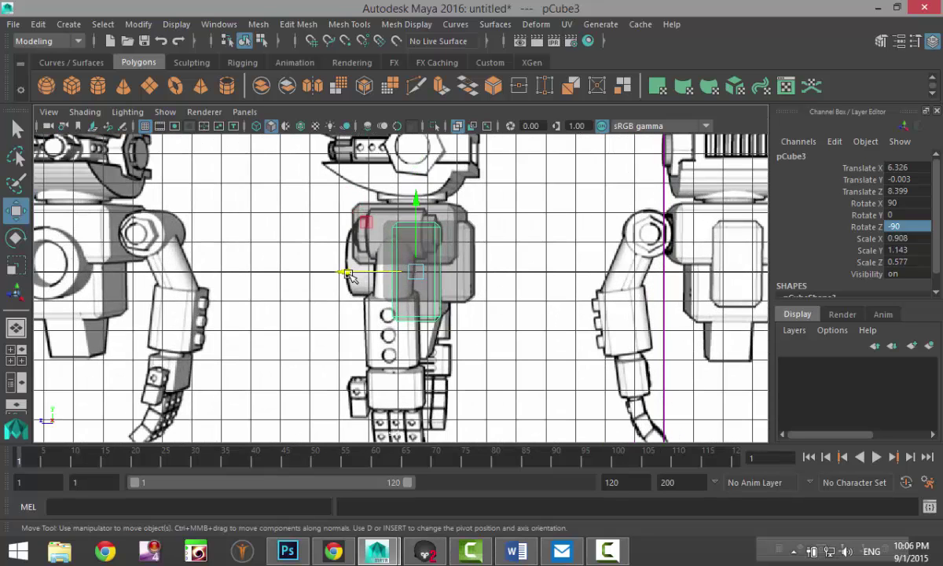
left_click(19, 356)
key("space")
left_click(346, 383)
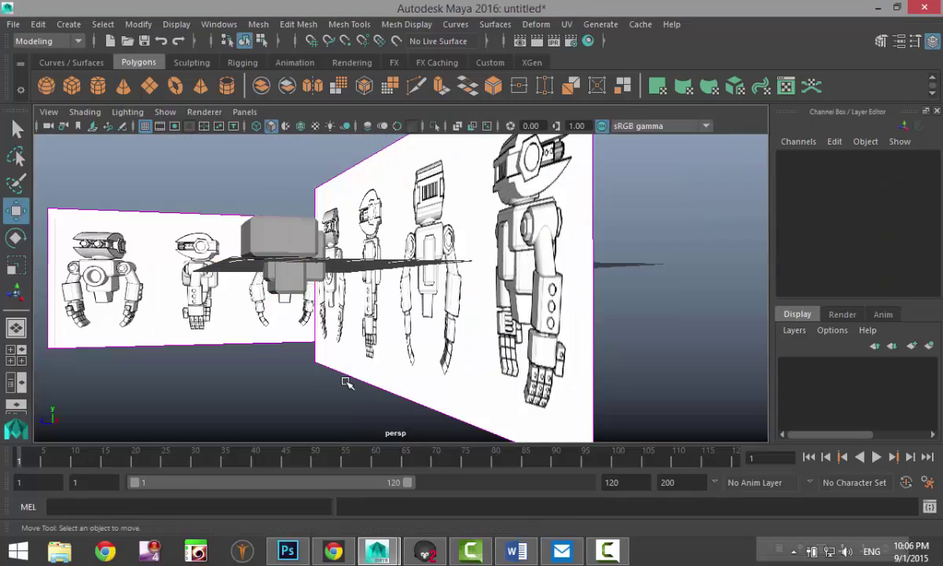
left_click_drag(322, 382, 288, 382, "alt")
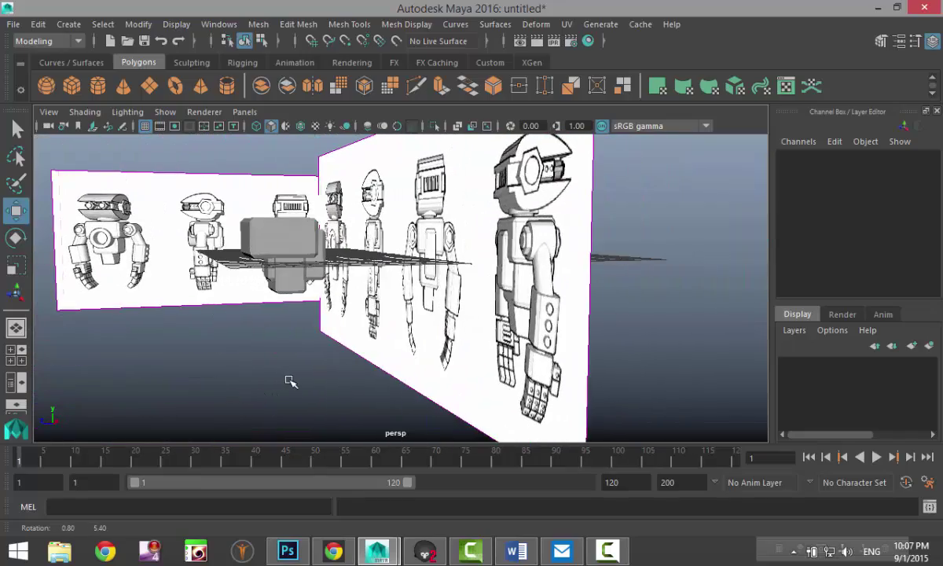
scroll(295, 383, "up", 6)
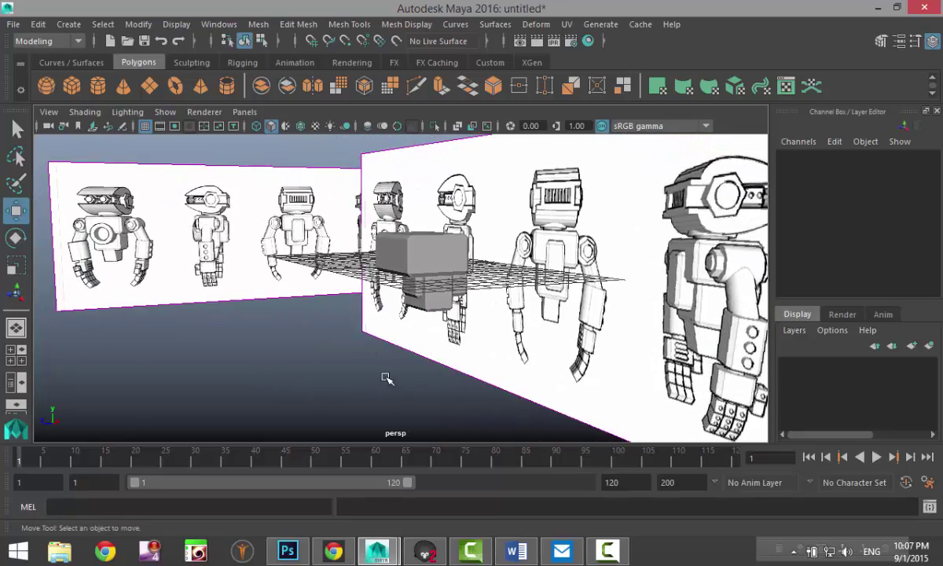
Step: In the side view, move the back panel's front-side vertices toward the rear to reduce the panel's depth
left_click_drag(289, 369, 448, 336, "alt")
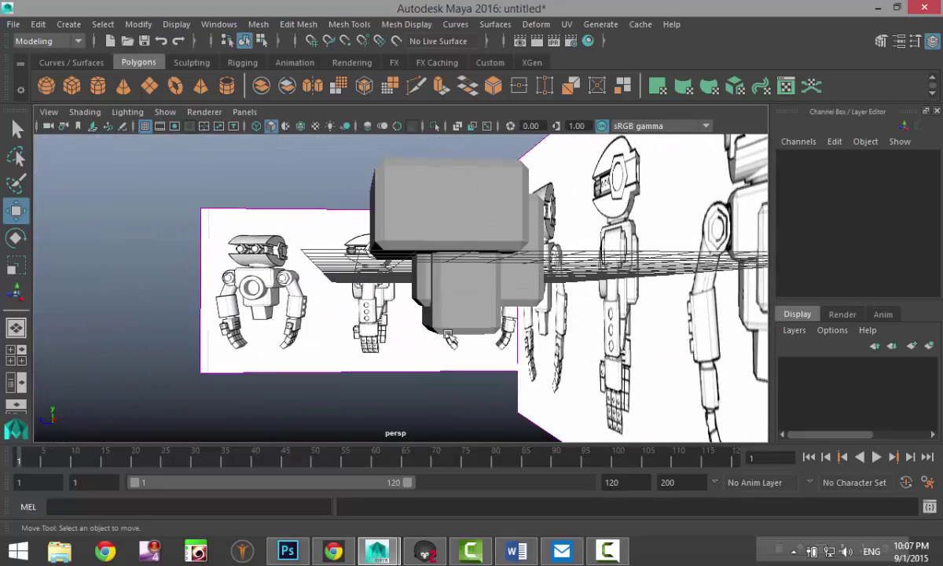
left_click(525, 283)
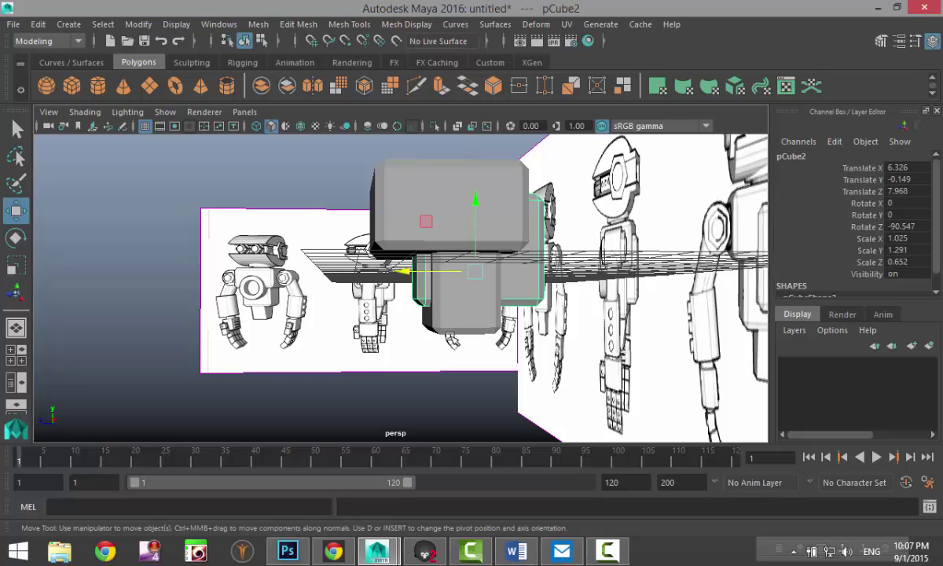
left_click(17, 356)
key("space")
scroll(380, 234, "up", 3)
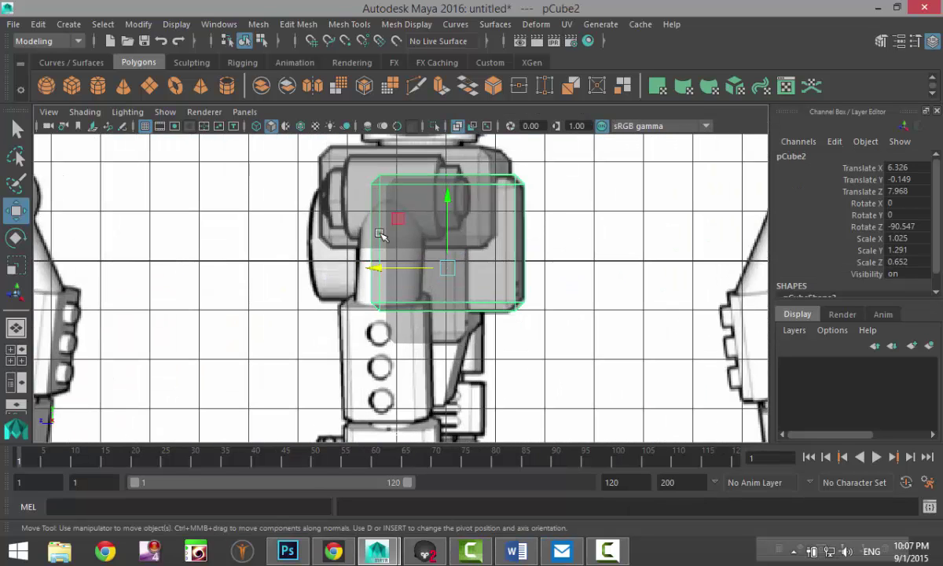
right_click_drag(379, 283, 303, 127)
left_click_drag(355, 171, 377, 379)
left_click_drag(301, 245, 330, 248)
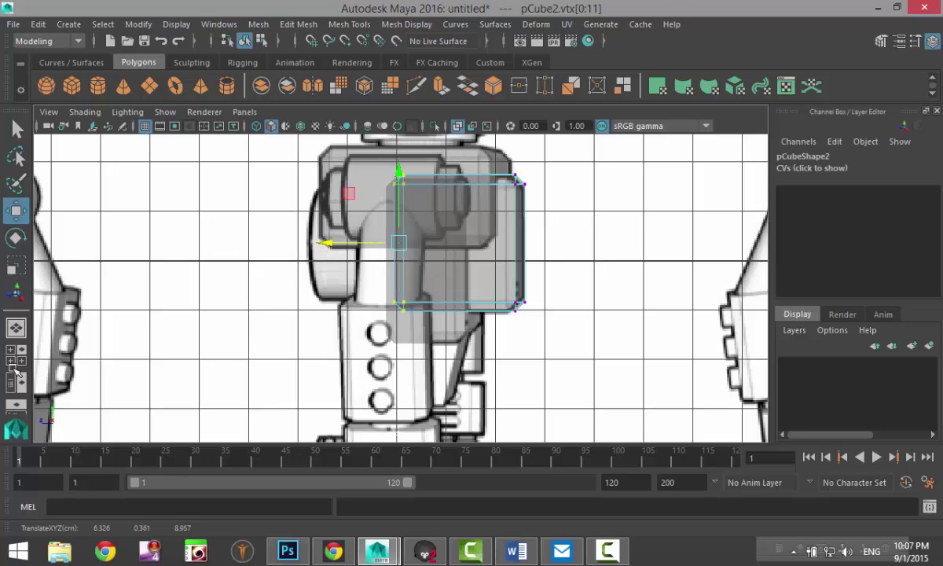
Step: In the perspective view, create a polygon pipe on the grid with a radius of about 2.416 and a height of about 4.375
left_click(36, 351)
key("space")
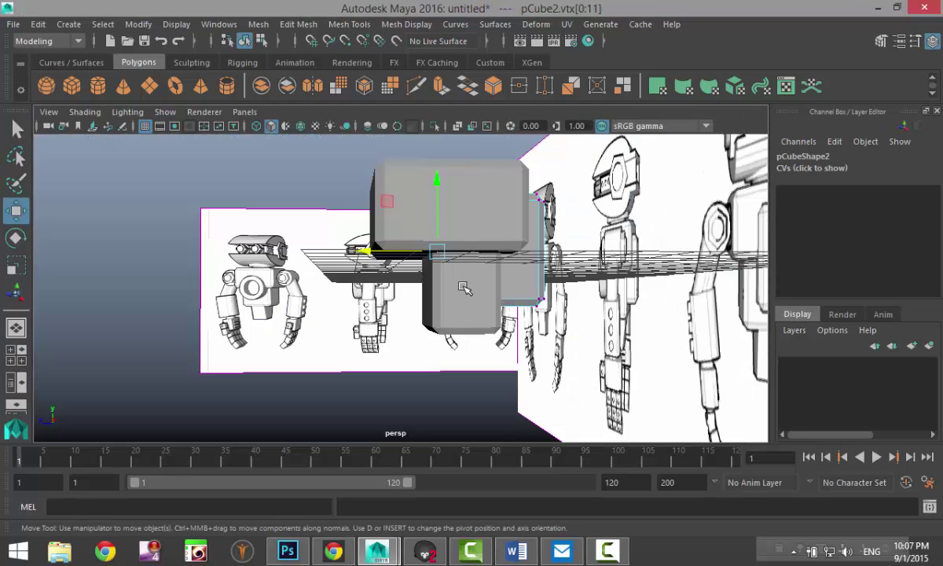
scroll(393, 283, "down", 2)
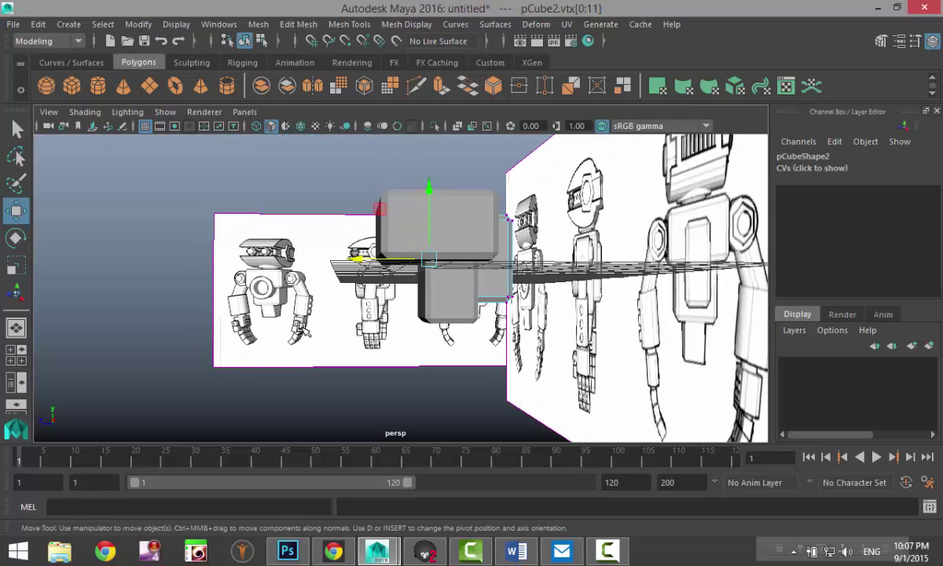
left_click_drag(305, 331, 385, 356, "alt")
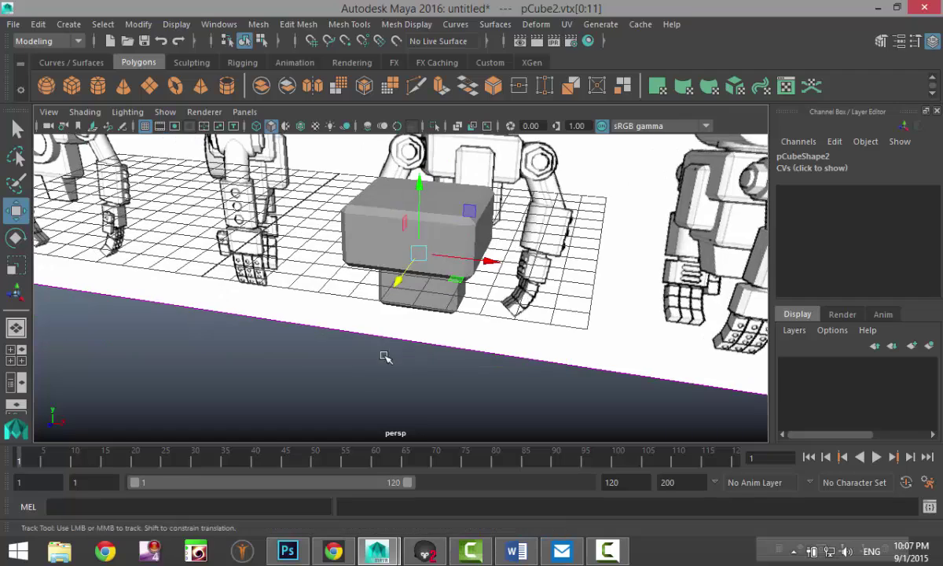
middle_click_drag(385, 356, 480, 404, "alt")
scroll(475, 400, "down", 3)
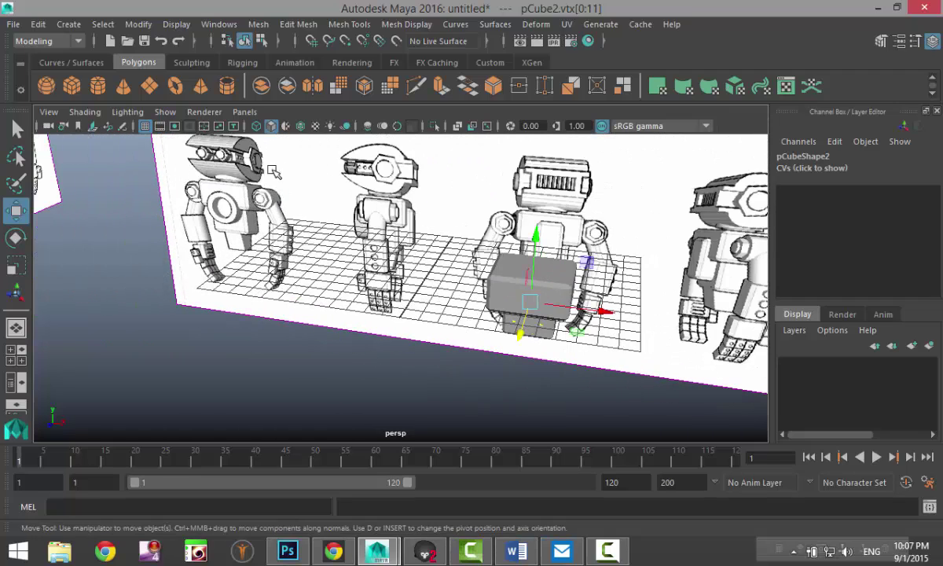
left_click(226, 85)
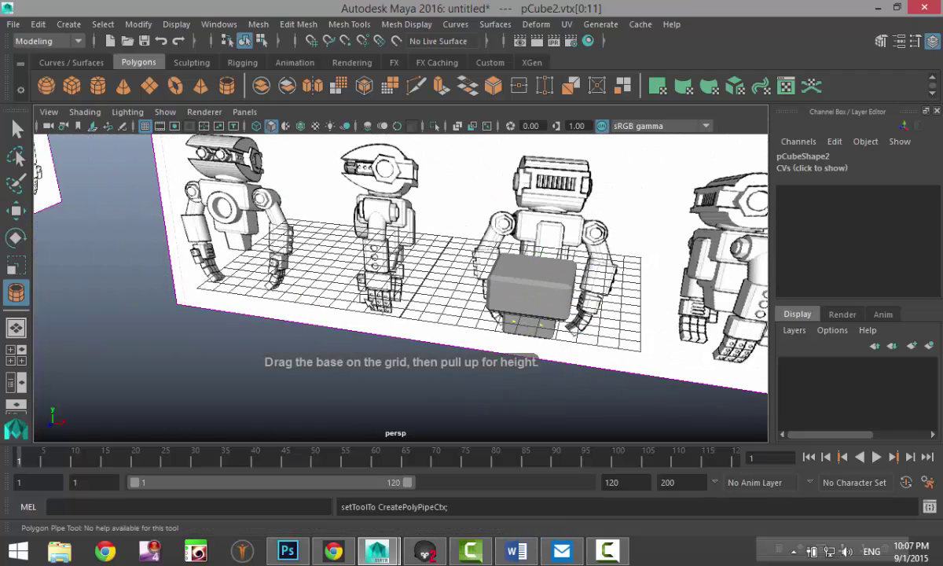
left_click_drag(364, 301, 383, 253)
Step: Rotate the pipe upright about its X axis, set Rotate X to 90, and deselect it
key("e")
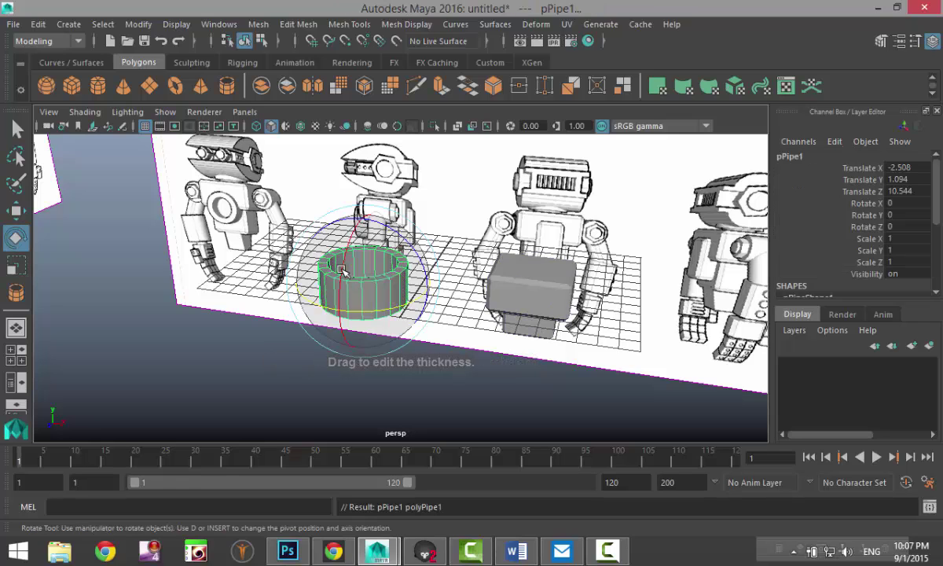
left_click_drag(375, 307, 351, 330)
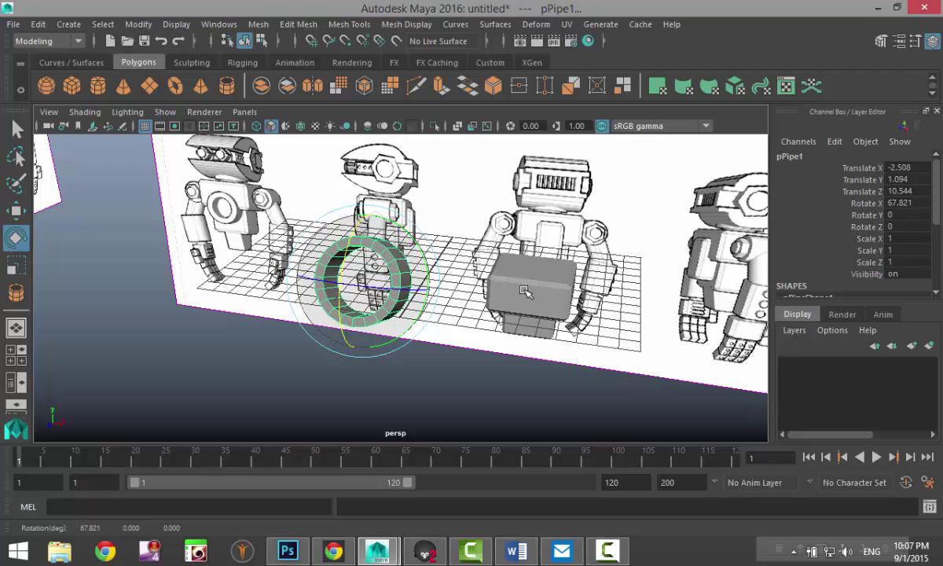
left_click(920, 202)
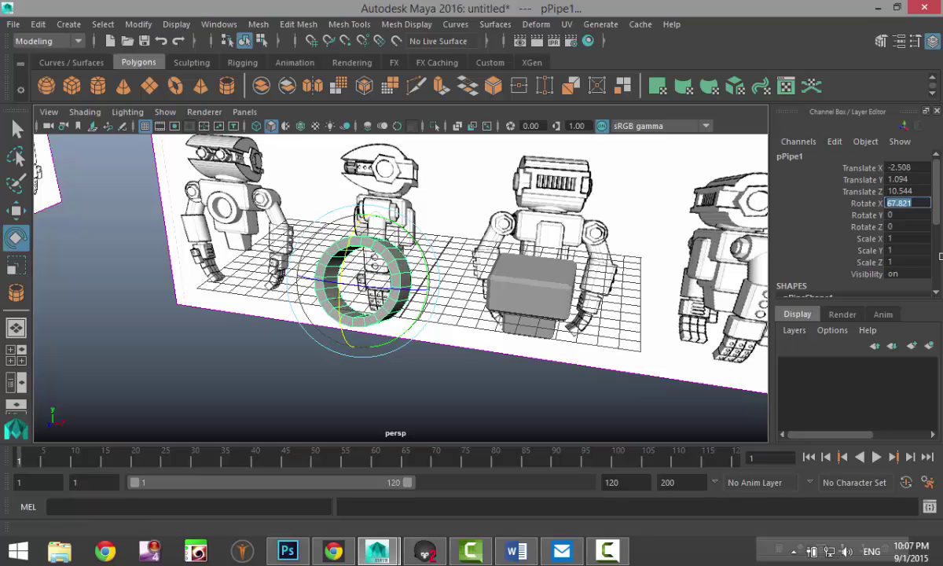
key("Return")
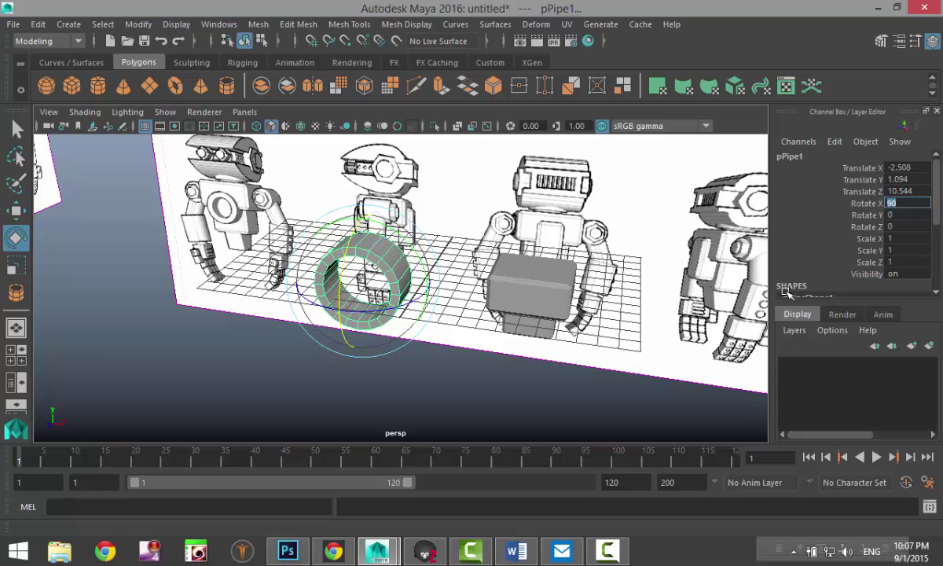
left_click(602, 389)
Step: Set the pipe's Subdivisions Axis to 40 in its polyPipe attributes and deselect it
key("ctrl+a")
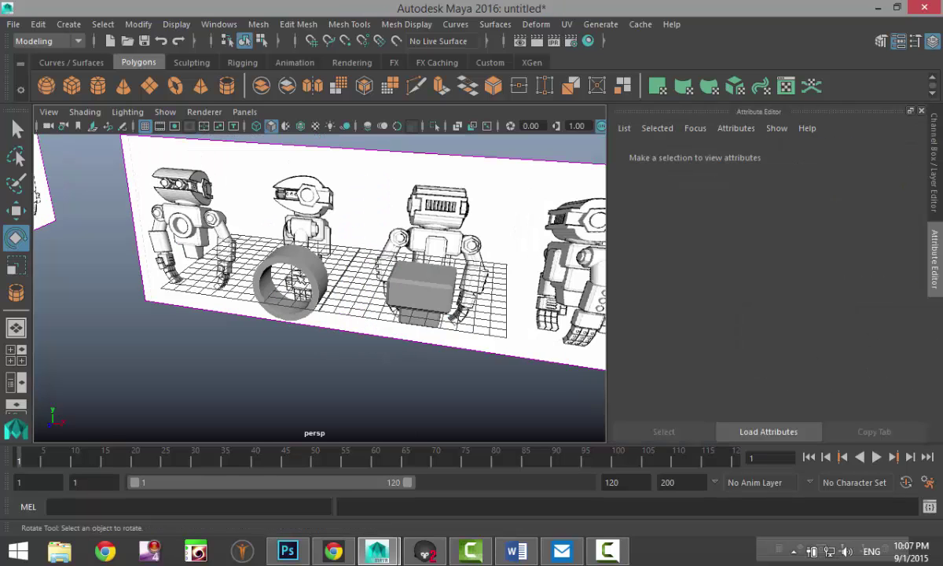
left_click(299, 277)
left_click(277, 313)
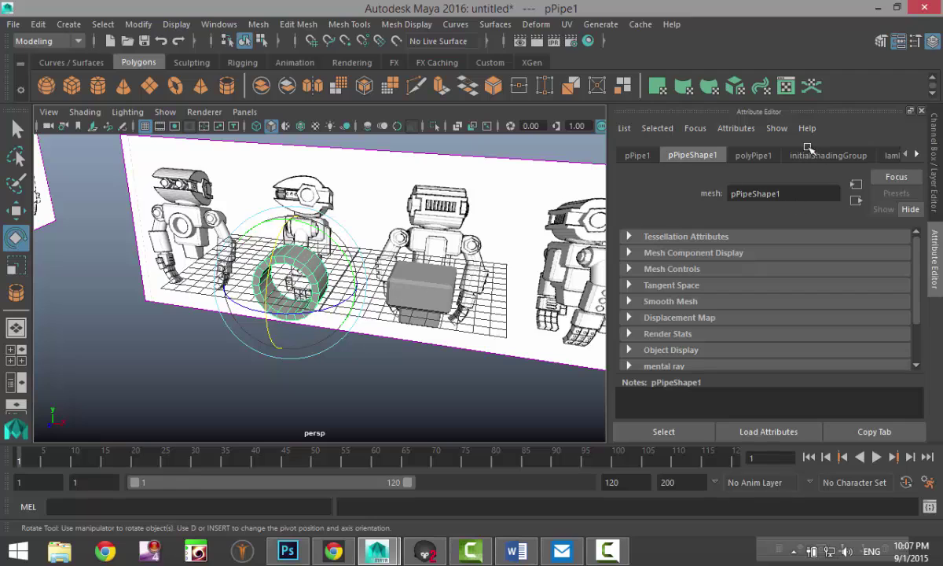
left_click(753, 155)
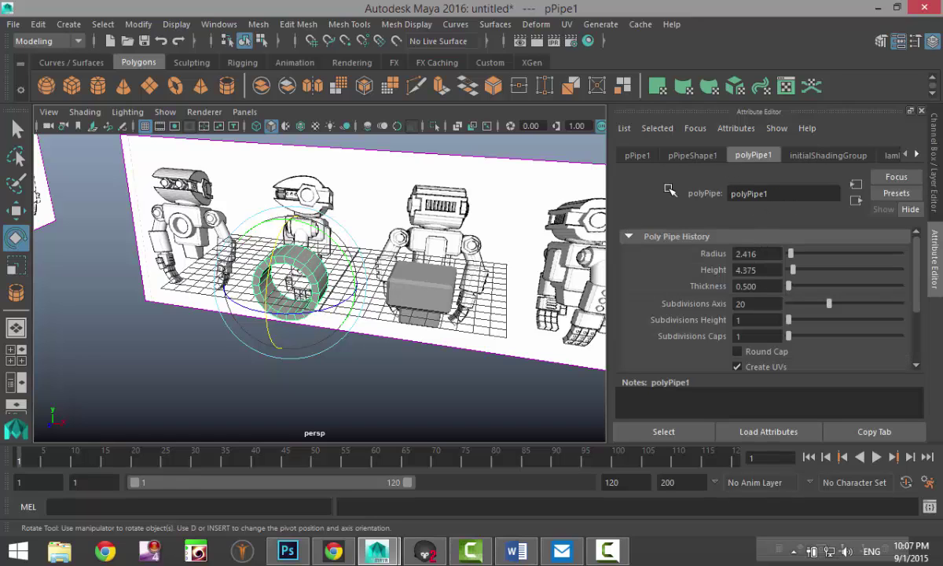
left_click(637, 156)
left_click(752, 157)
key("Return")
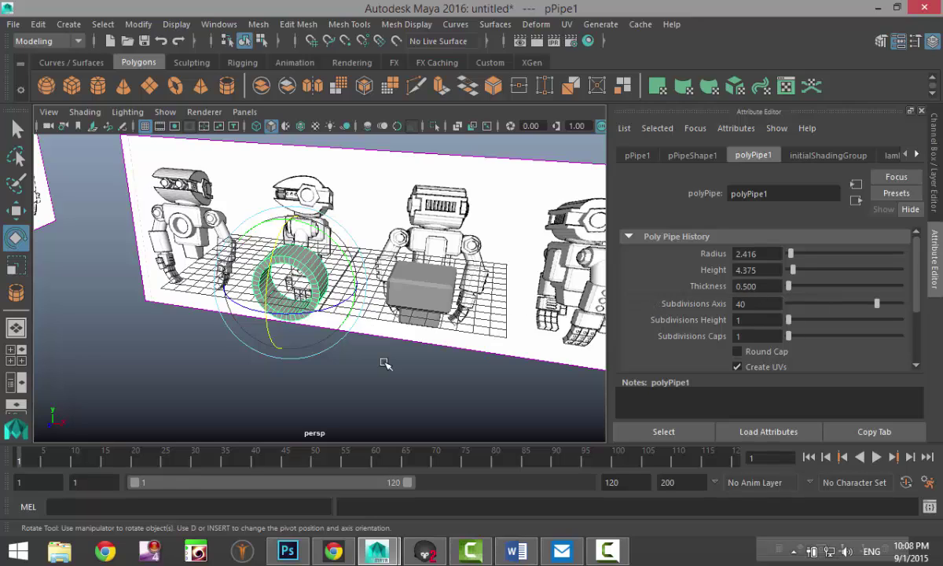
left_click(385, 363)
Step: In the front view, select all the torso blocks and move them to about Translate X -16.814, over the leftmost reference robot
left_click(16, 329)
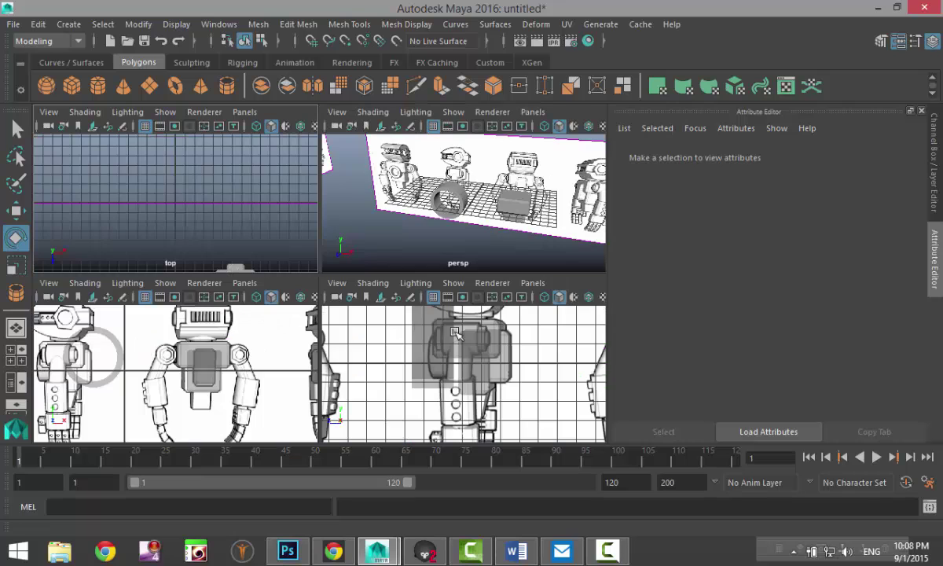
key("space")
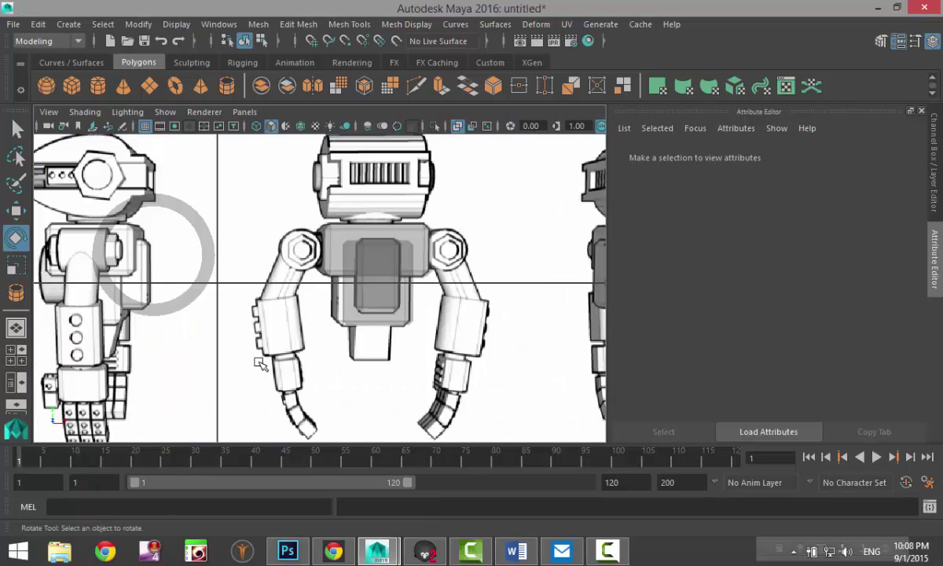
scroll(254, 367, "down", 5)
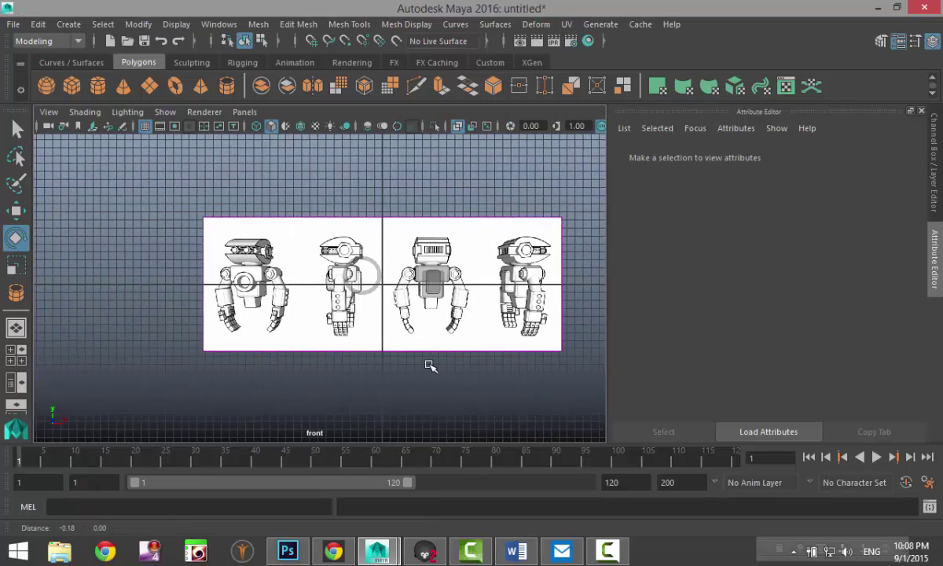
scroll(352, 370, "up", 5)
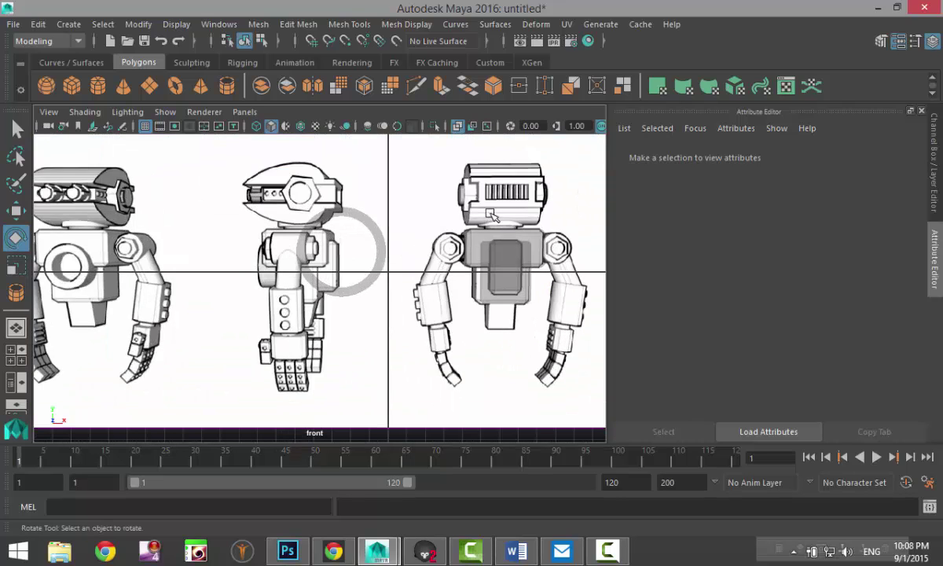
left_click_drag(490, 214, 512, 344)
middle_click_drag(405, 376, 438, 390, "alt")
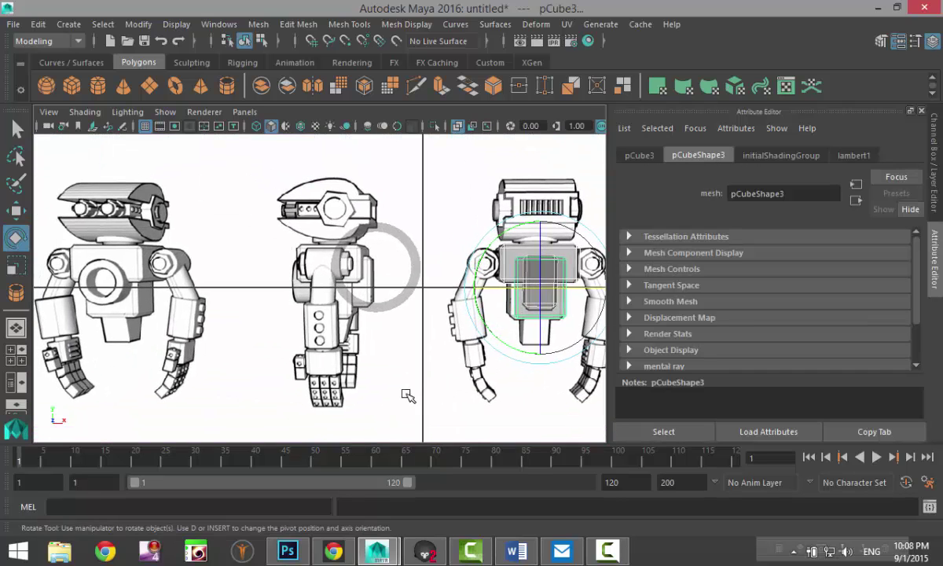
key("w")
left_click_drag(586, 289, 157, 329)
key("f")
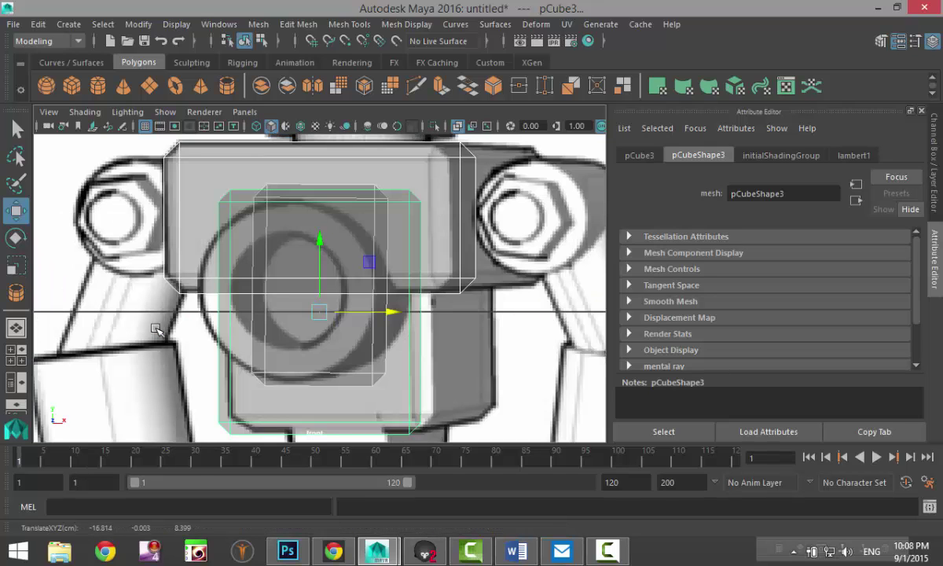
Step: Move the pipe to about Translate X -17.215, Translate Y 0.040, over the leftmost reference robot's chest
scroll(157, 328, "down", 8)
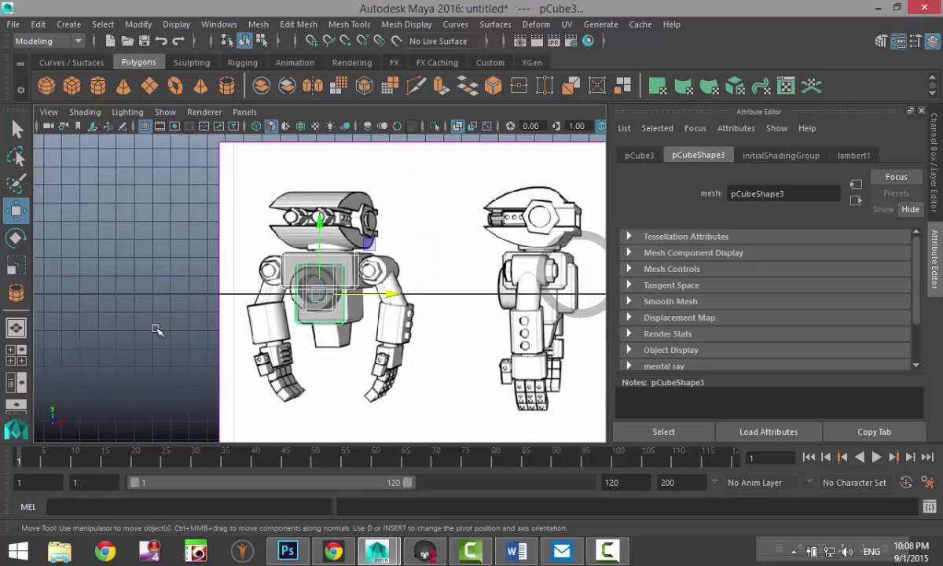
middle_click_drag(142, 325, 67, 339, "alt")
left_click(507, 328)
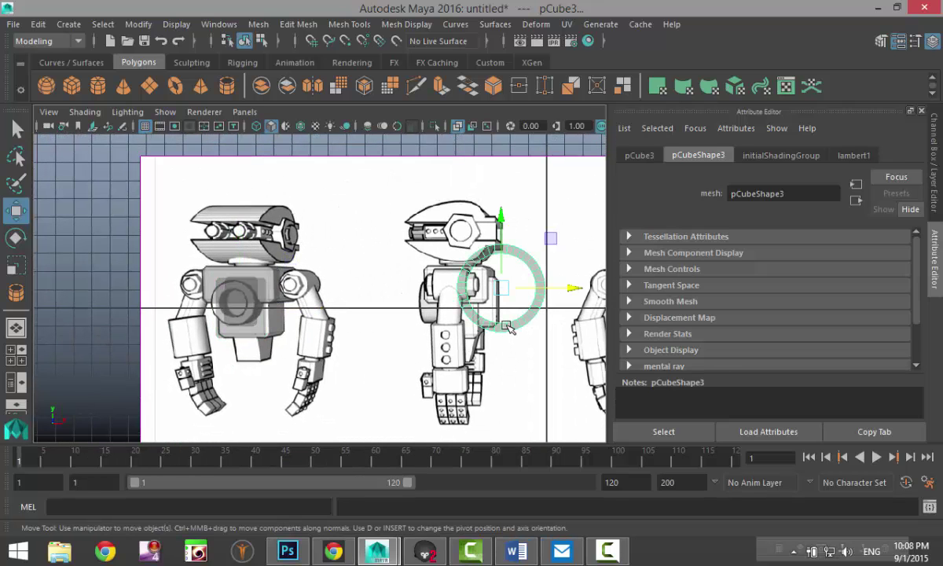
left_click_drag(359, 313, 287, 300)
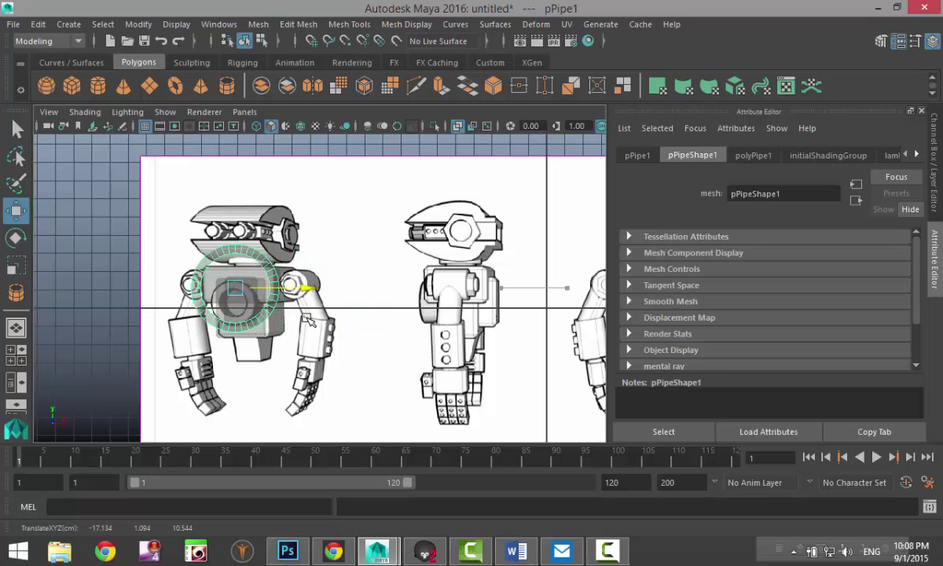
left_click_drag(229, 212, 234, 234)
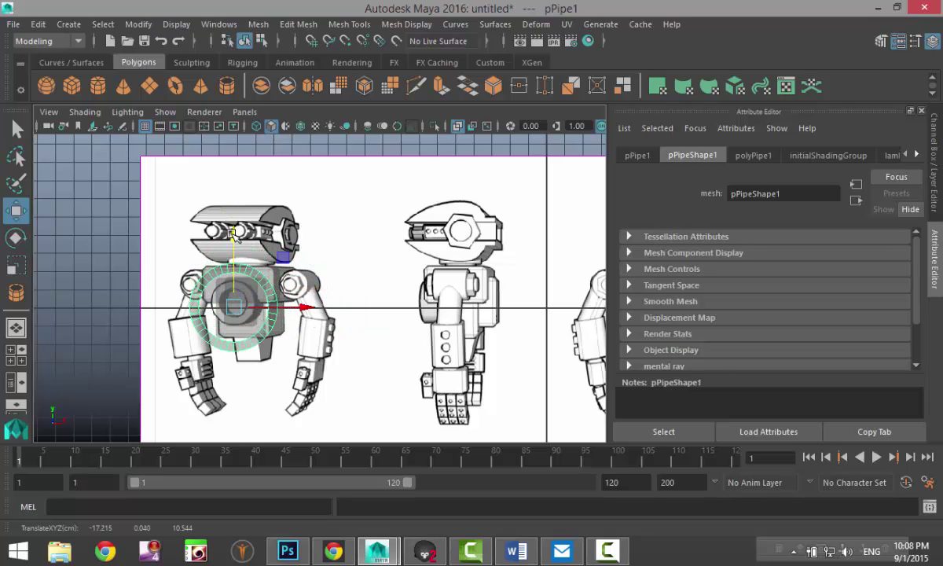
Step: Scale the pipe down uniformly to the reference chest ring's outer size and raise it to about Translate Y 0.296
key("f")
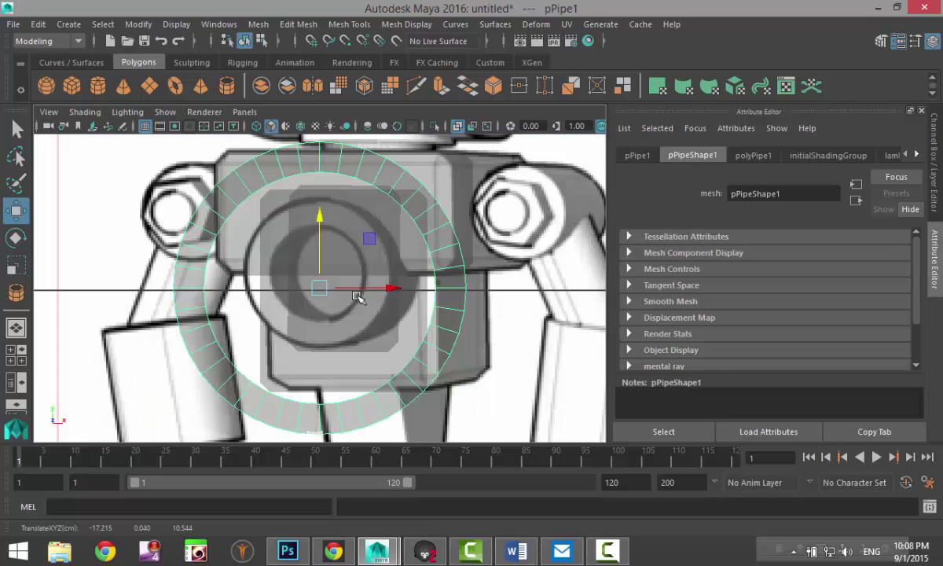
key("r")
left_click_drag(317, 288, 211, 275)
key("w")
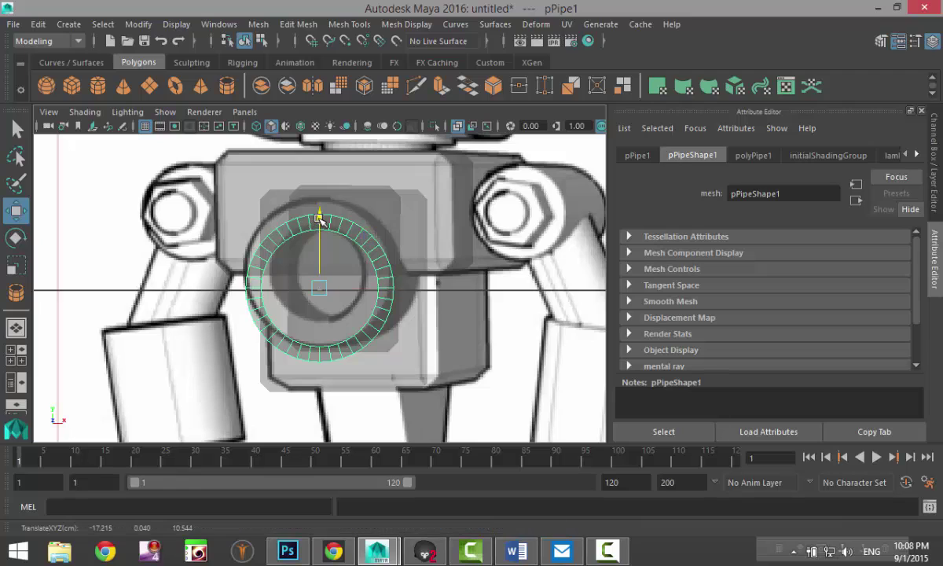
left_click_drag(320, 220, 320, 206)
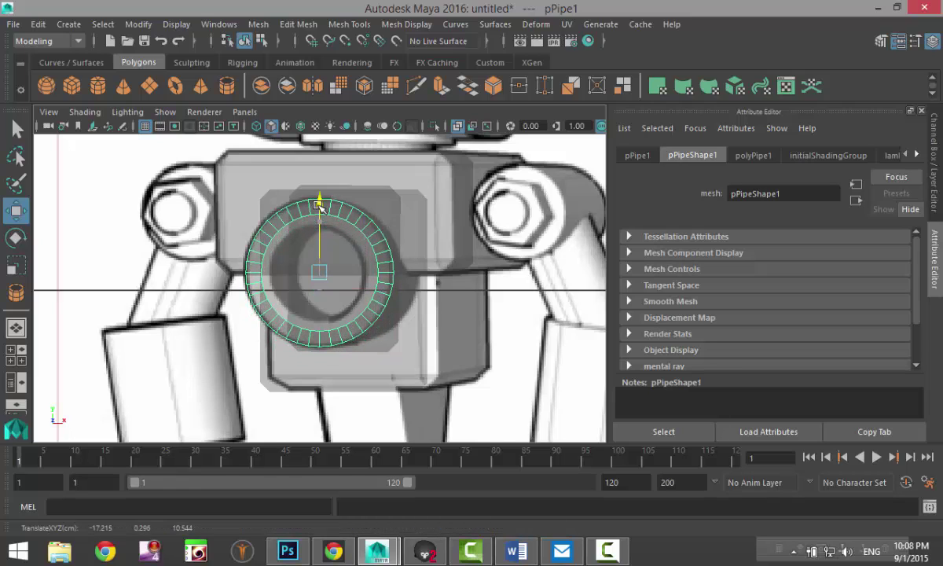
Step: Set the pipe's thickness to 0.7 in its polyPipe attributes
left_click(638, 155)
left_click(753, 156)
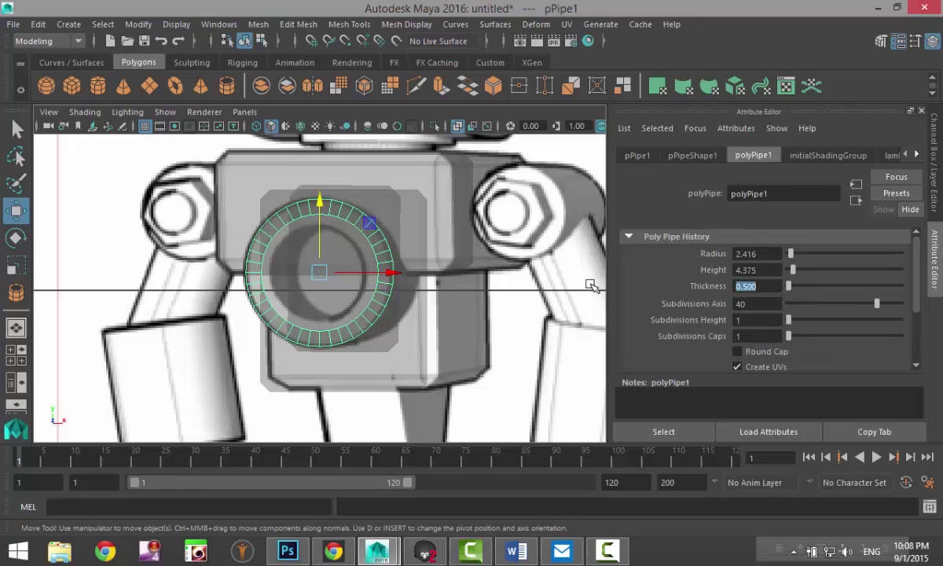
type("0.7")
key("Return")
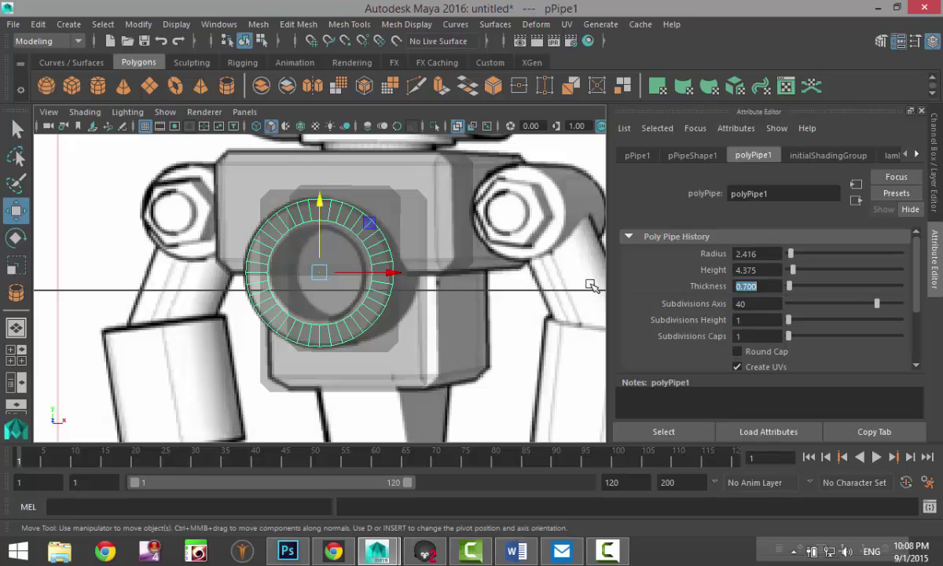
Step: Examine the pipe and torso blocks in the perspective view against the reference image planes, and return to the front view
left_click(16, 328)
key("space")
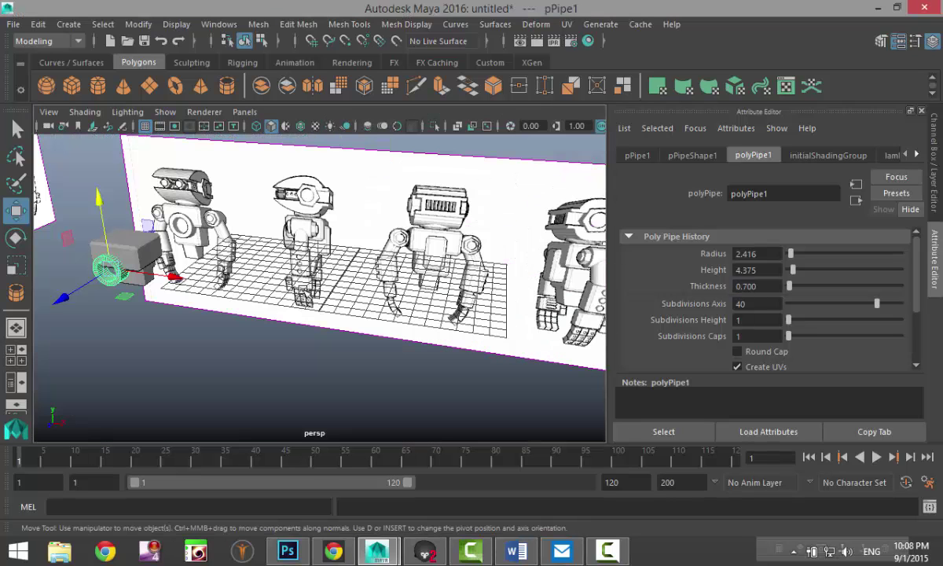
left_click_drag(108, 315, 250, 298, "alt")
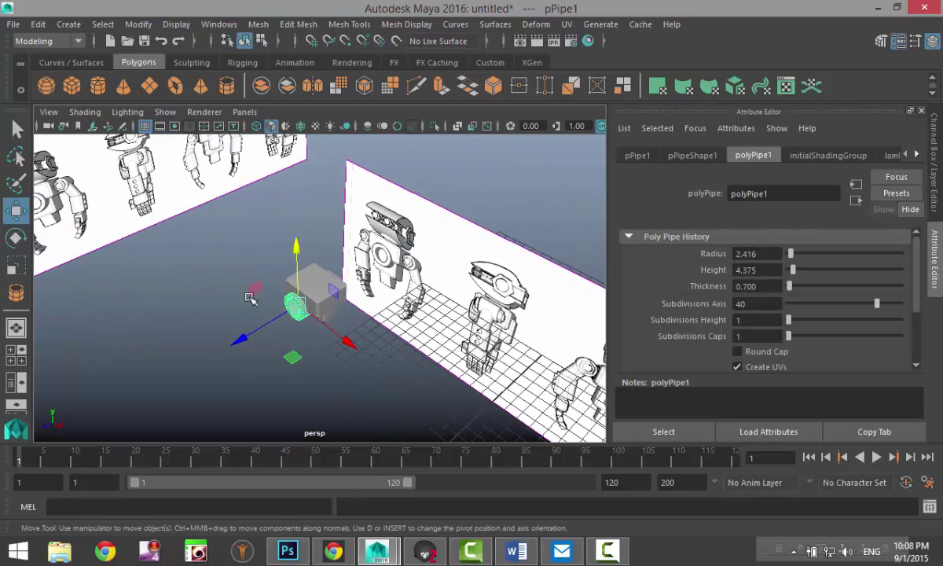
scroll(402, 350, "up", 3)
left_click_drag(403, 346, 395, 394, "alt")
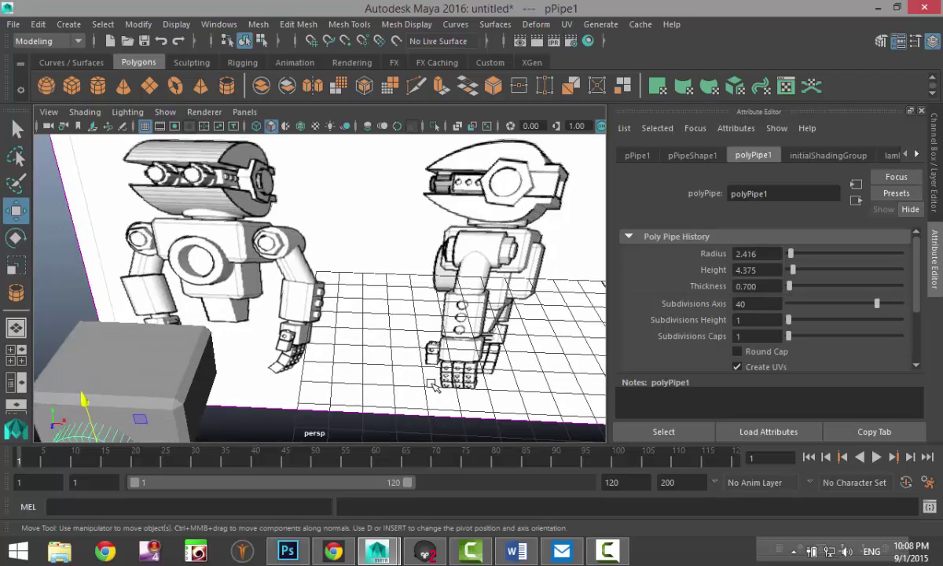
middle_click_drag(430, 382, 515, 347, "alt")
left_click(16, 355)
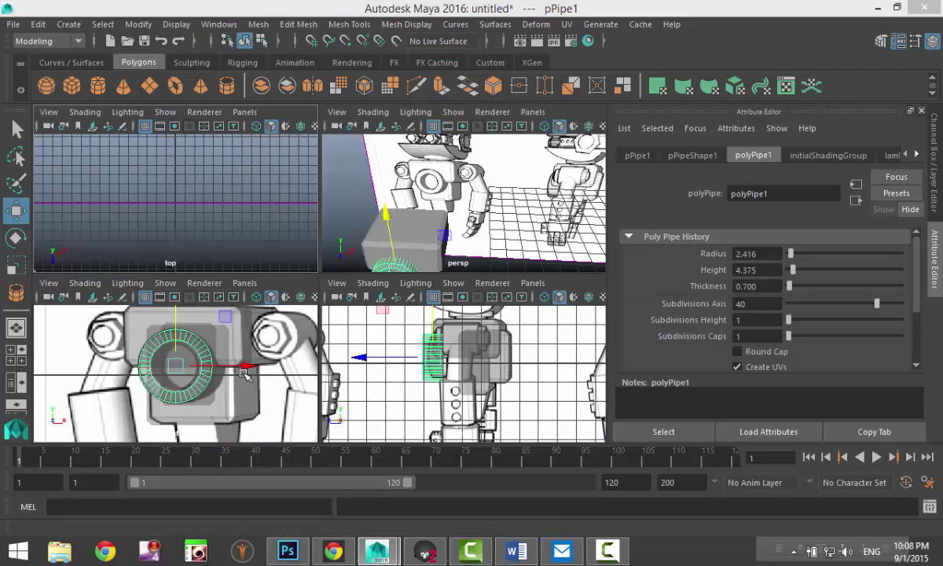
key("space")
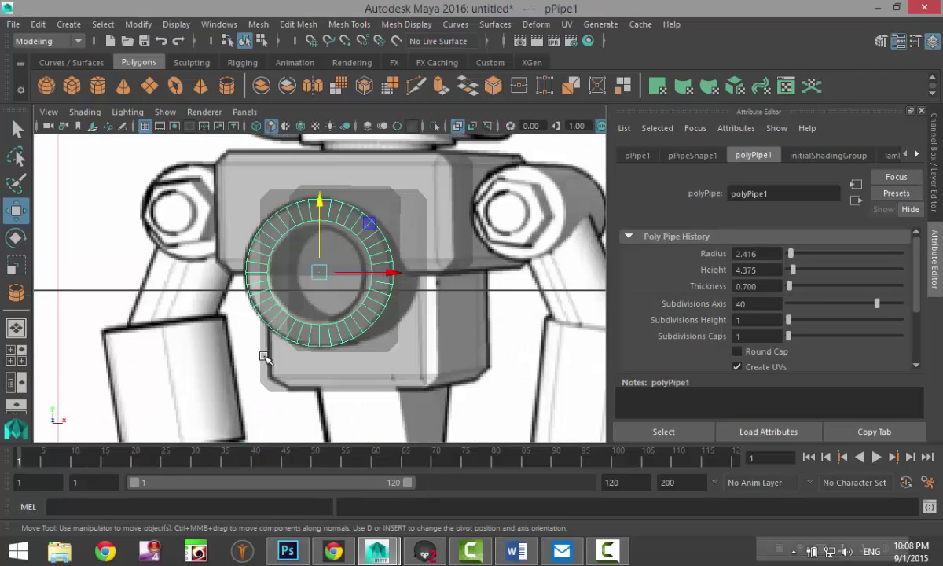
Step: Turn off X-ray display in the front view and move the pipe along X until it is centred on the torso blocks
left_click(461, 129)
scroll(432, 241, "down", 3)
scroll(422, 260, "up", 3)
scroll(422, 260, "up", 1)
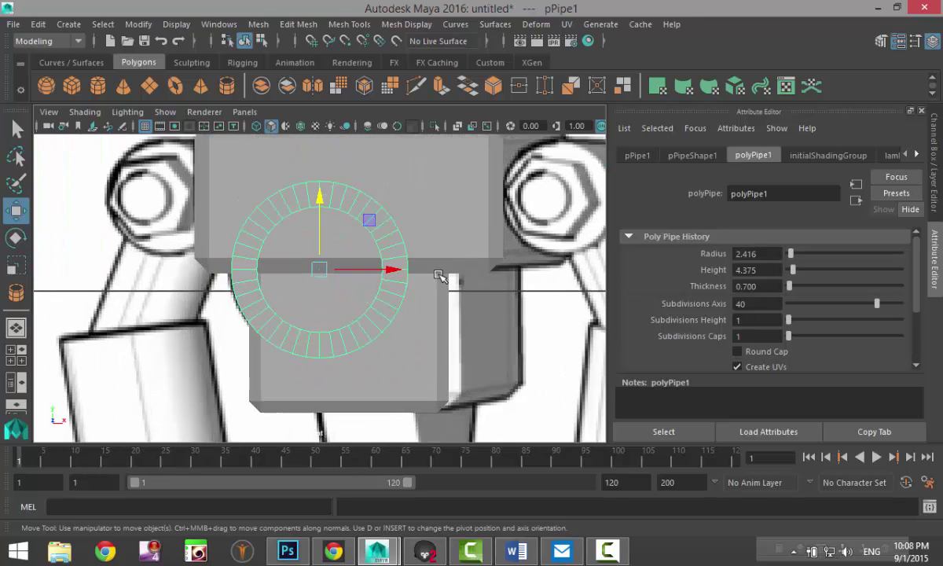
key("4")
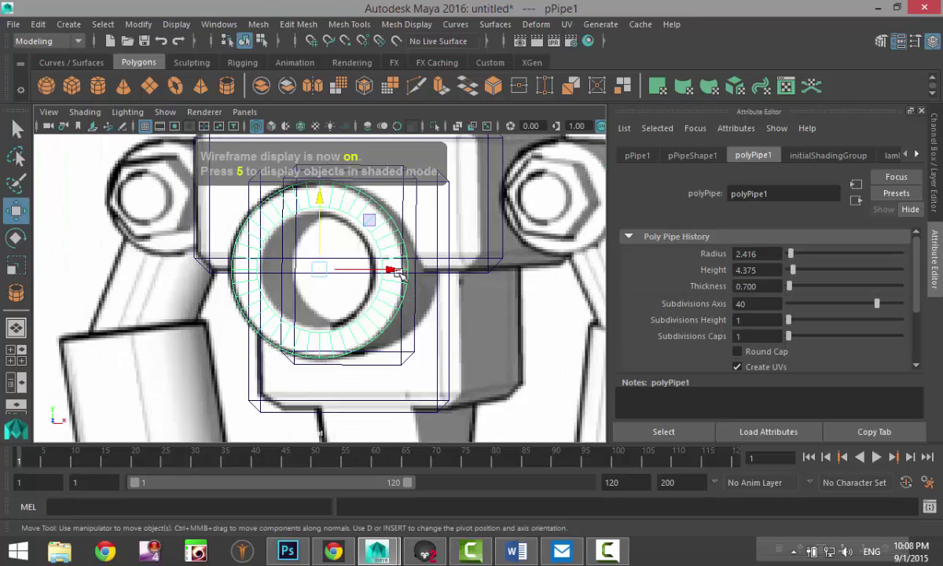
left_click_drag(391, 270, 416, 271)
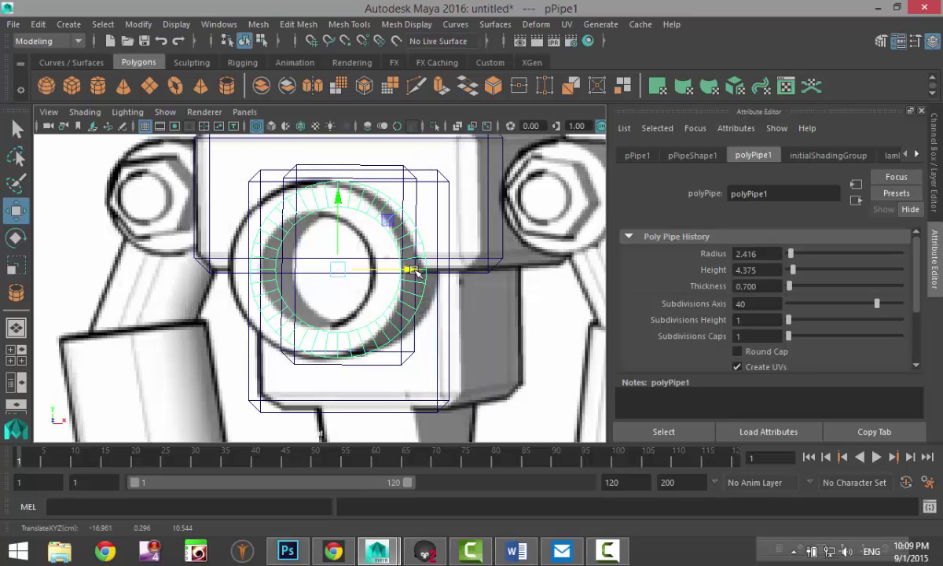
key("5")
left_click_drag(415, 271, 426, 270)
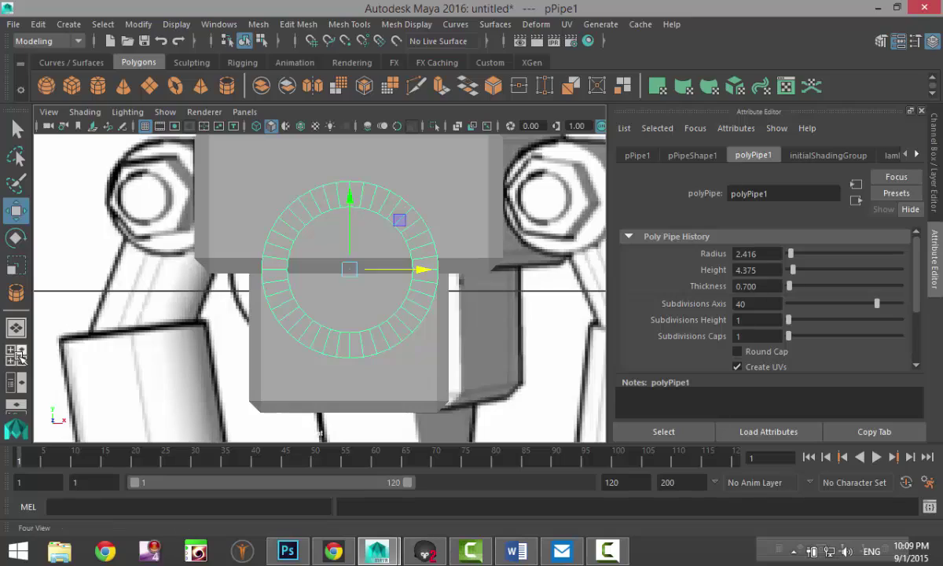
Step: In the perspective view, select the pipe's rear ring of vertices and move them back along Z to extend the pipe into the torso
left_click(16, 330)
key("space")
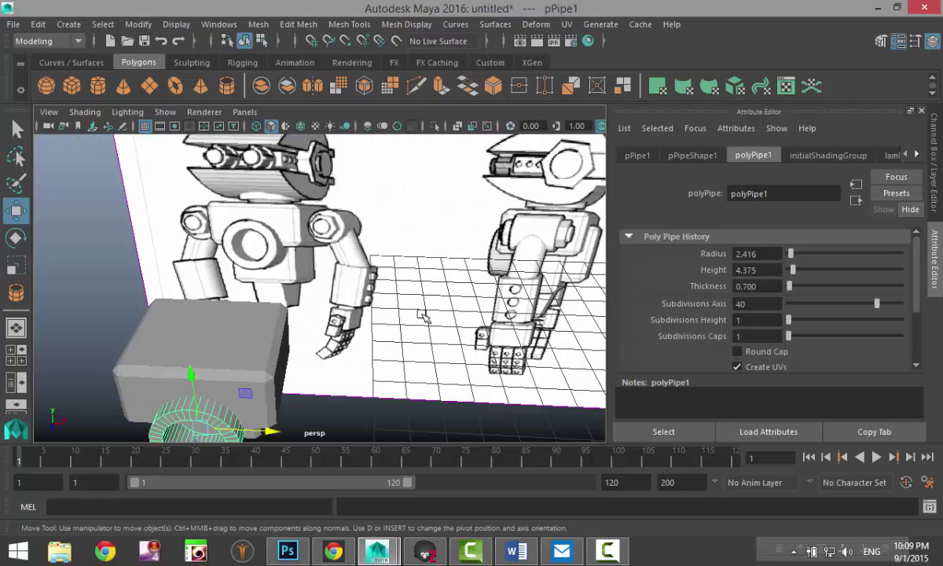
mouse_move(423, 314)
left_mouse_down("alt")
mouse_move(315, 326)
mouse_move(260, 208)
mouse_move(401, 268)
mouse_move(328, 267)
left_mouse_up("alt")
middle_click_drag(319, 240, 239, 190, "alt")
scroll(309, 288, "up", 3)
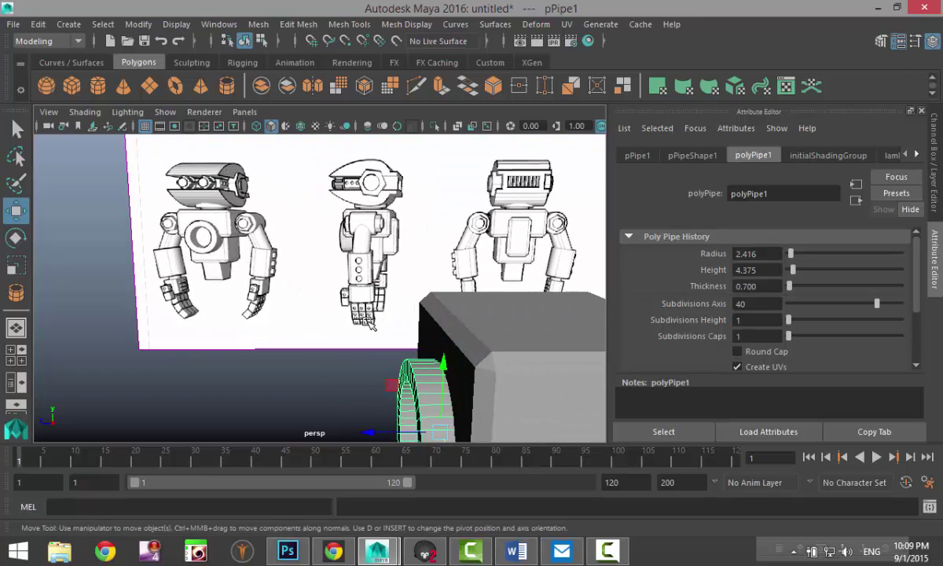
scroll(372, 327, "up", 3)
scroll(279, 190, "up", 2)
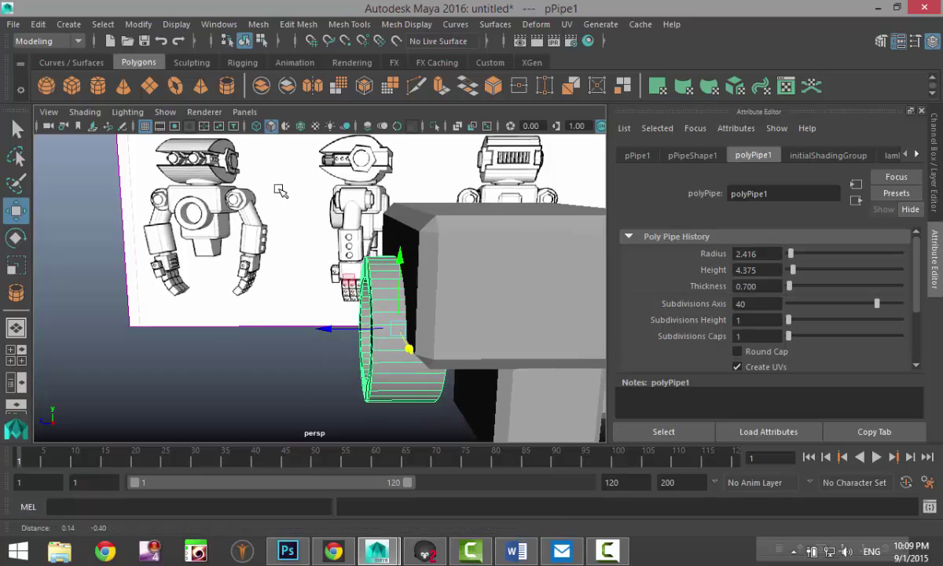
scroll(279, 190, "up", 1)
scroll(279, 190, "up", 1)
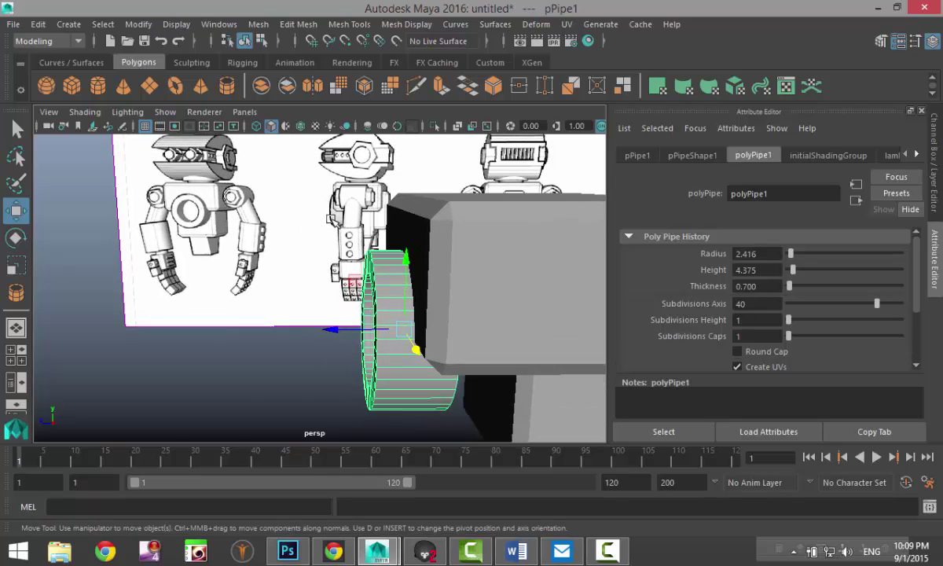
scroll(325, 230, "down", 1)
left_click_drag(312, 270, 297, 268, "alt")
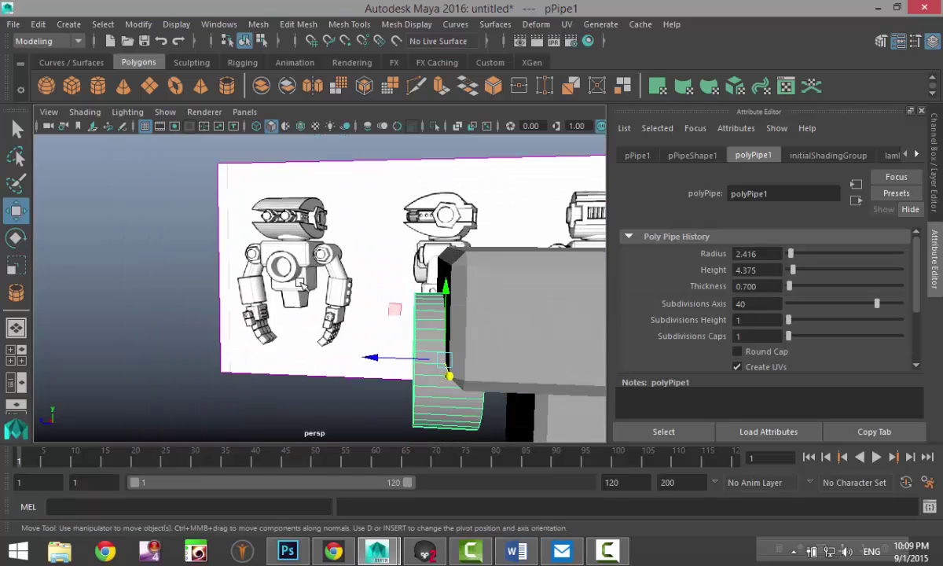
middle_click_drag(307, 299, 249, 193, "alt")
left_click_drag(248, 193, 228, 239, "alt")
right_click_drag(412, 309, 344, 157)
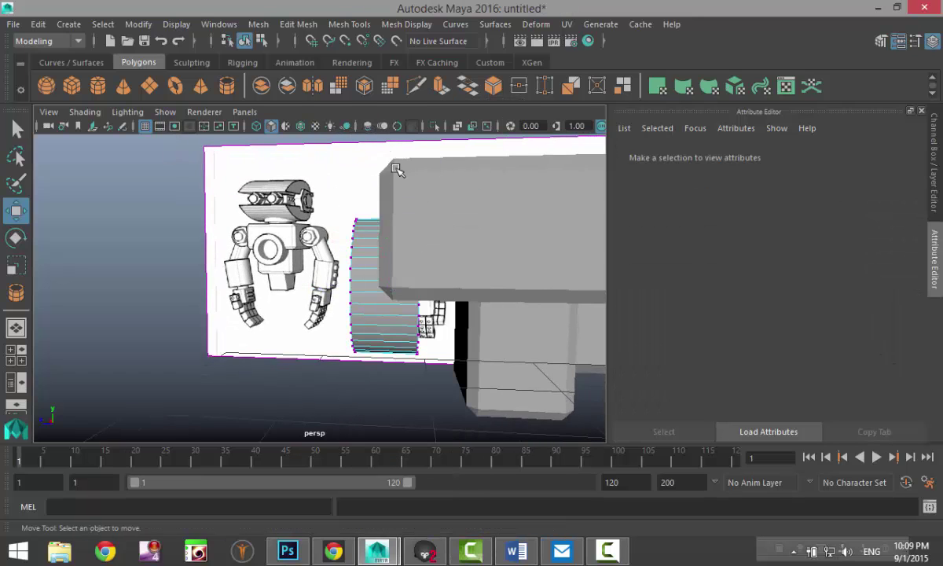
left_click_drag(442, 328, 459, 440)
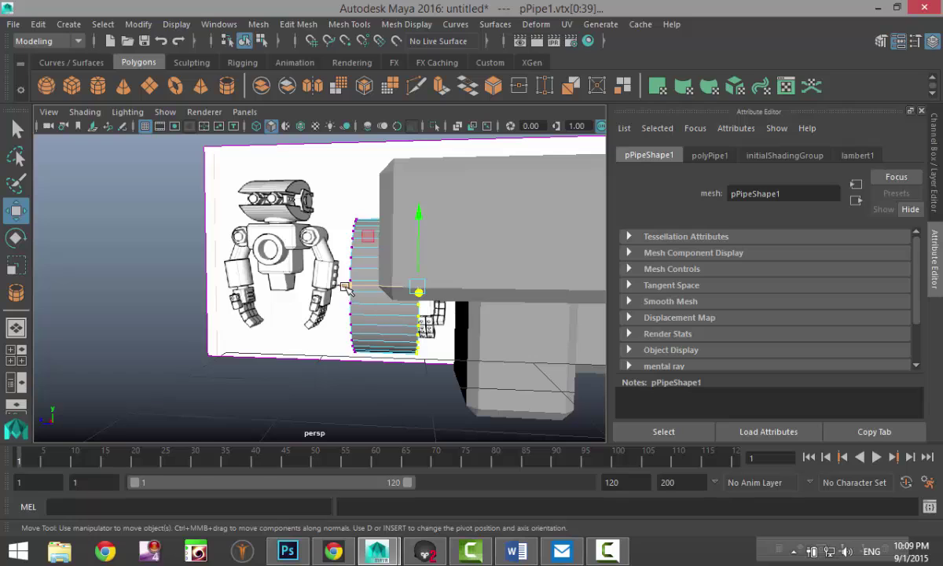
left_click_drag(349, 285, 397, 290)
scroll(409, 238, "down", 5)
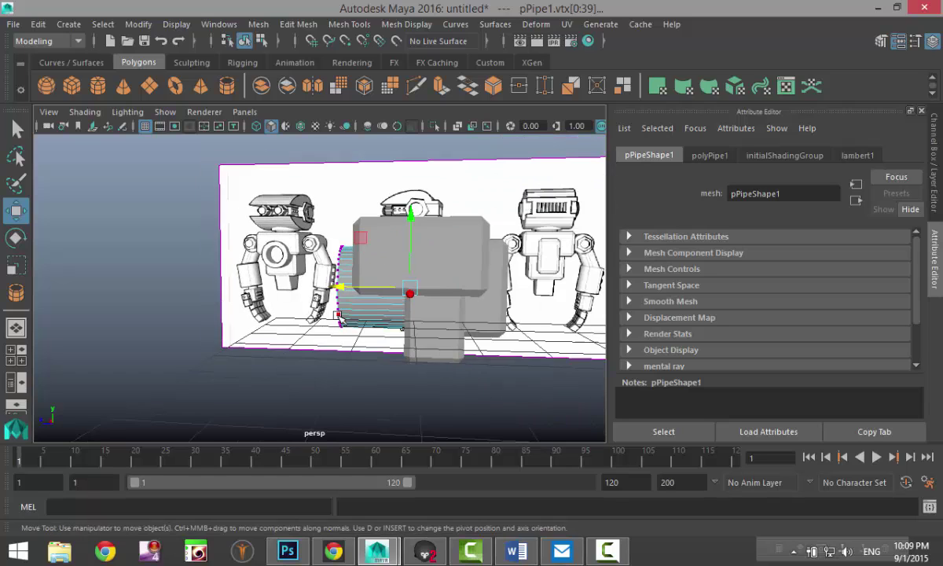
left_click_drag(299, 345, 460, 314, "alt")
left_click(365, 369)
Step: Duplicate the lower torso block and lower the copy to about Translate Y -2.416
scroll(486, 338, "up", 5)
middle_click_drag(460, 315, 212, 251, "alt")
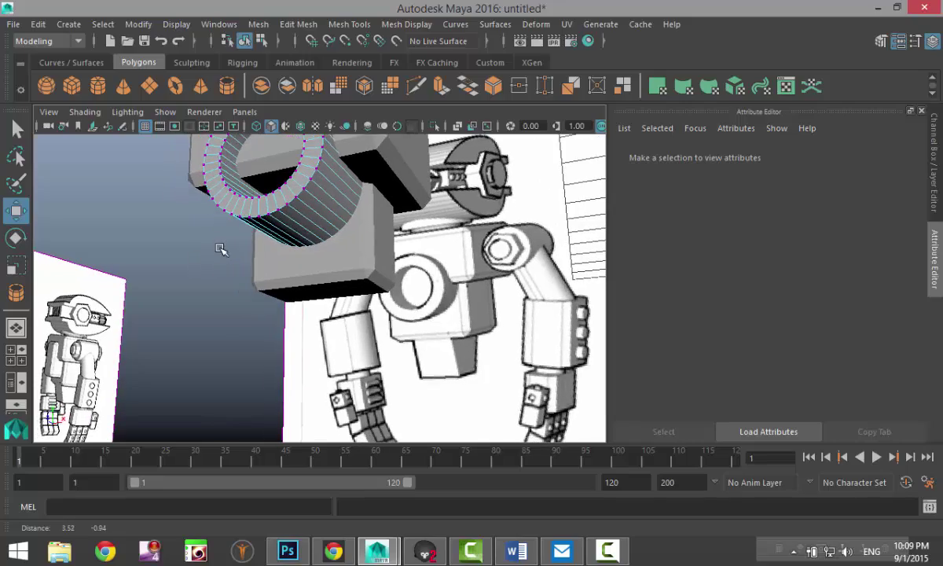
left_click_drag(291, 286, 297, 364, "alt")
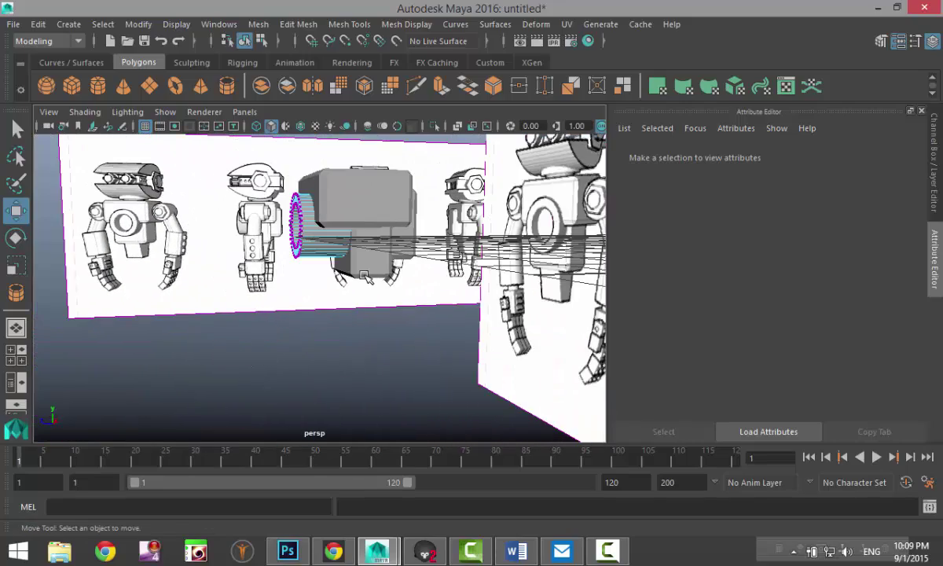
left_click(364, 275)
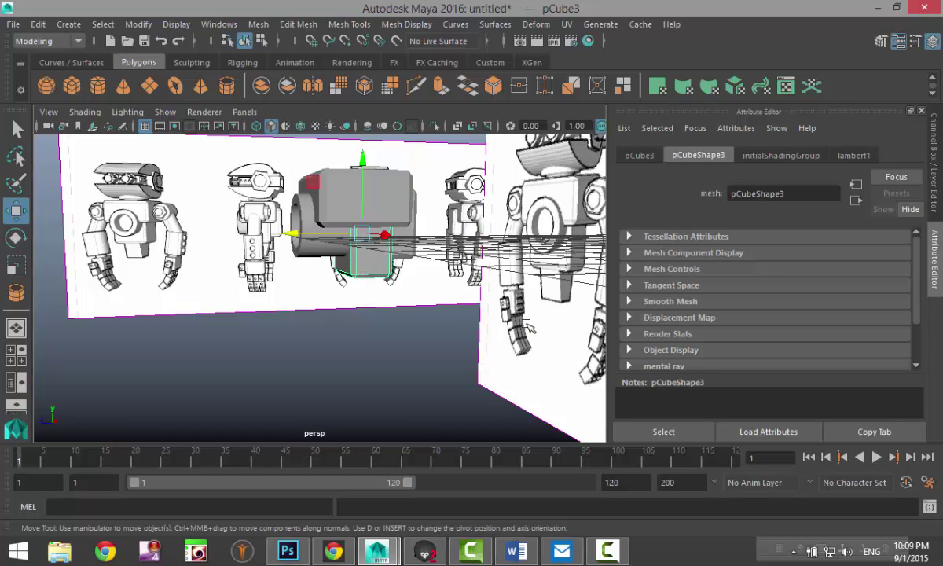
key("ctrl+d")
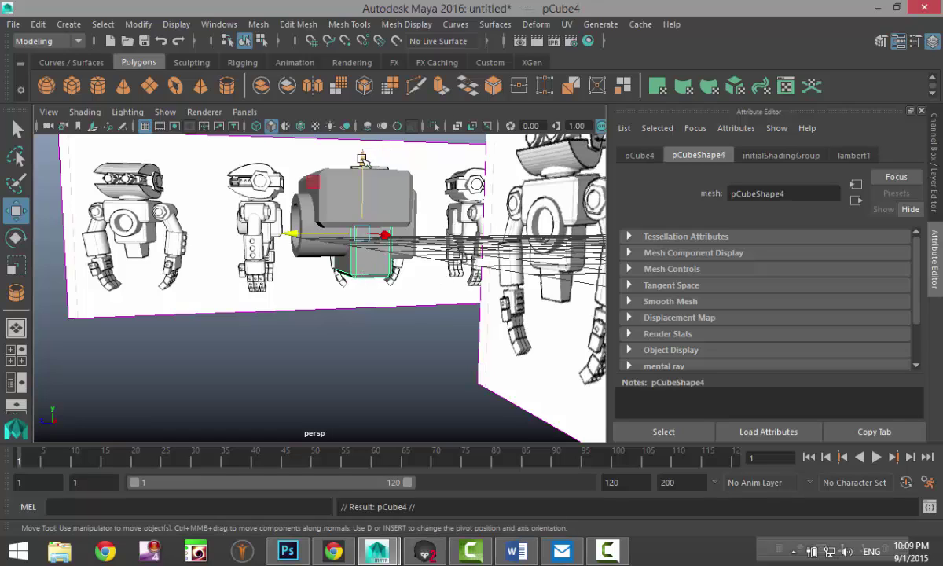
left_click_drag(363, 159, 369, 221)
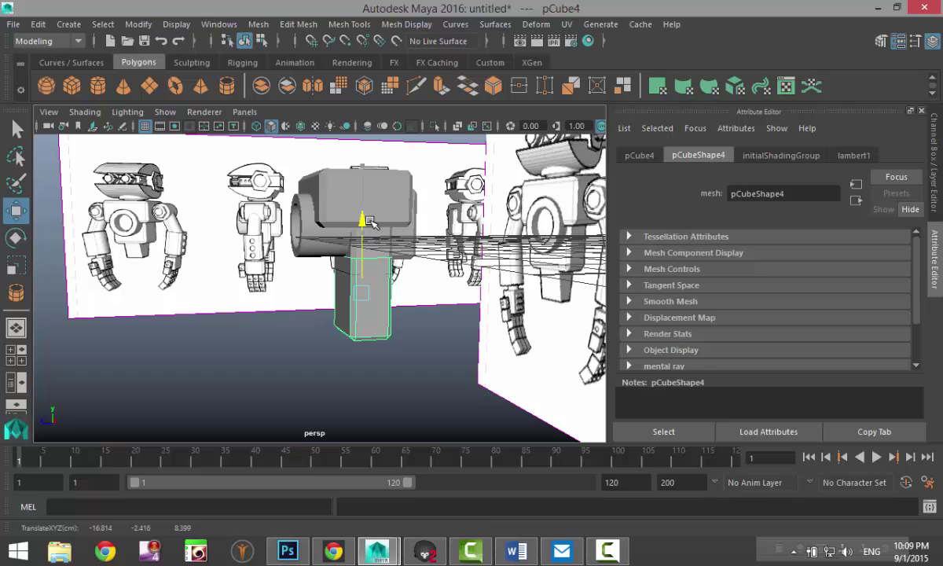
Step: Narrow the duplicated block across the robot's width to about 0.465 on its Z scale
left_click_drag(366, 261, 460, 275, "alt")
key("r")
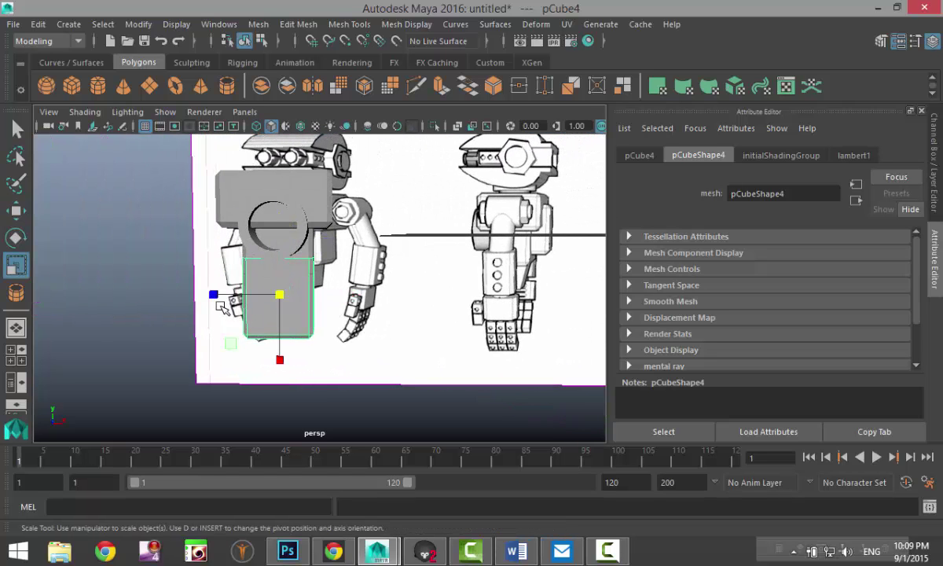
left_click_drag(213, 296, 227, 299)
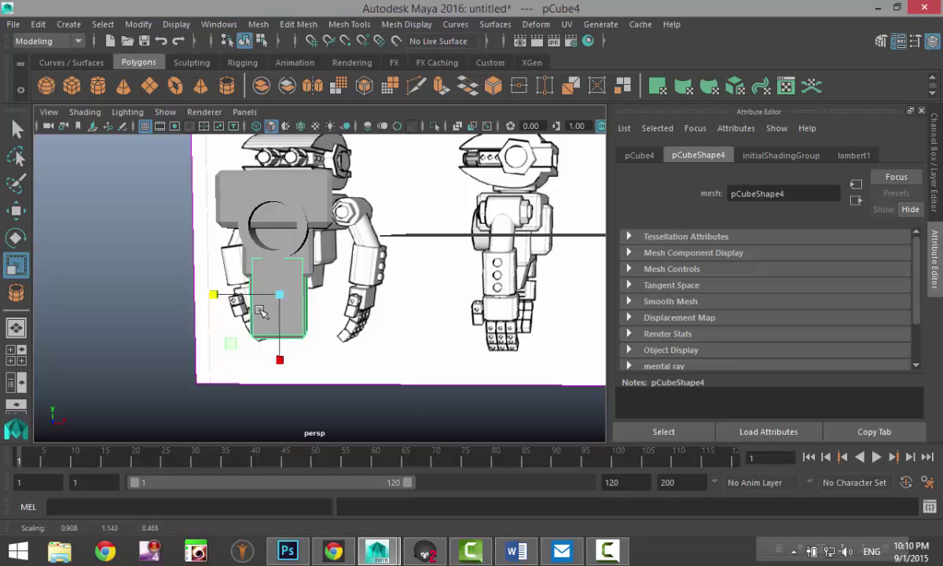
Step: Select the duplicated block's bottom vertices and scale them inward across the width to taper the block downward
left_click_drag(443, 319, 315, 356, "alt")
right_click_drag(257, 345, 196, 127)
left_click_drag(347, 387, 396, 423)
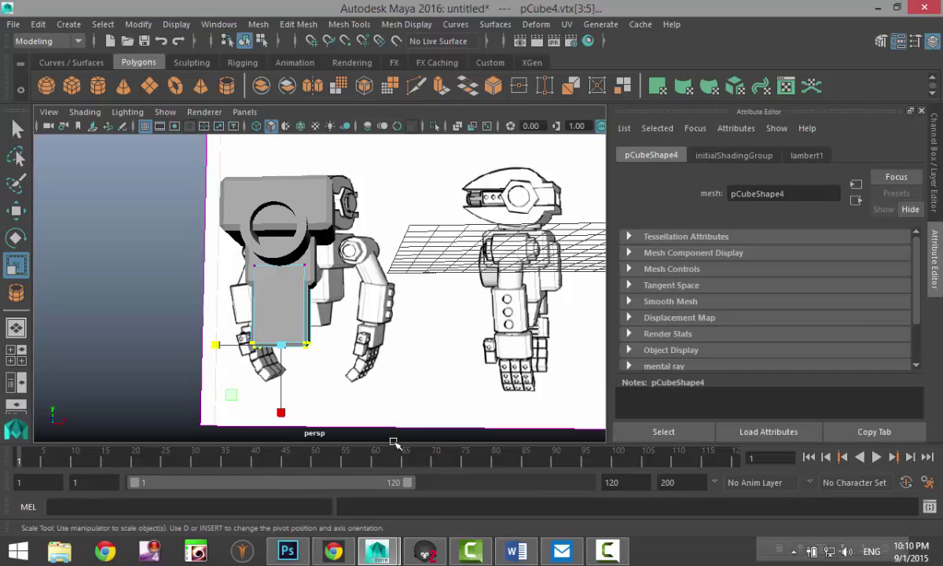
left_click_drag(217, 344, 234, 348)
Step: Select the duplicated block's front bottom vertices and move them backward to slope its front face
left_click_drag(157, 362, 191, 371, "alt")
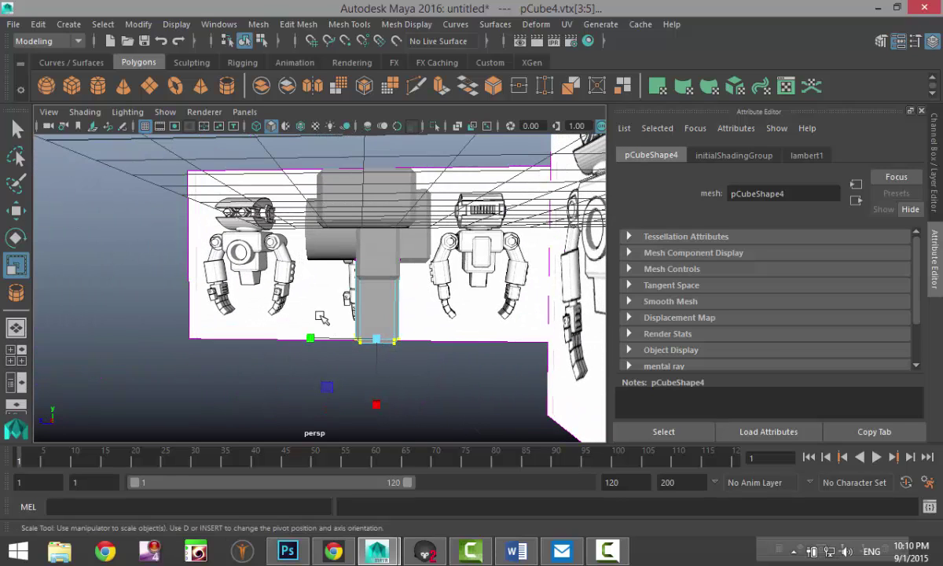
left_click_drag(320, 316, 368, 387)
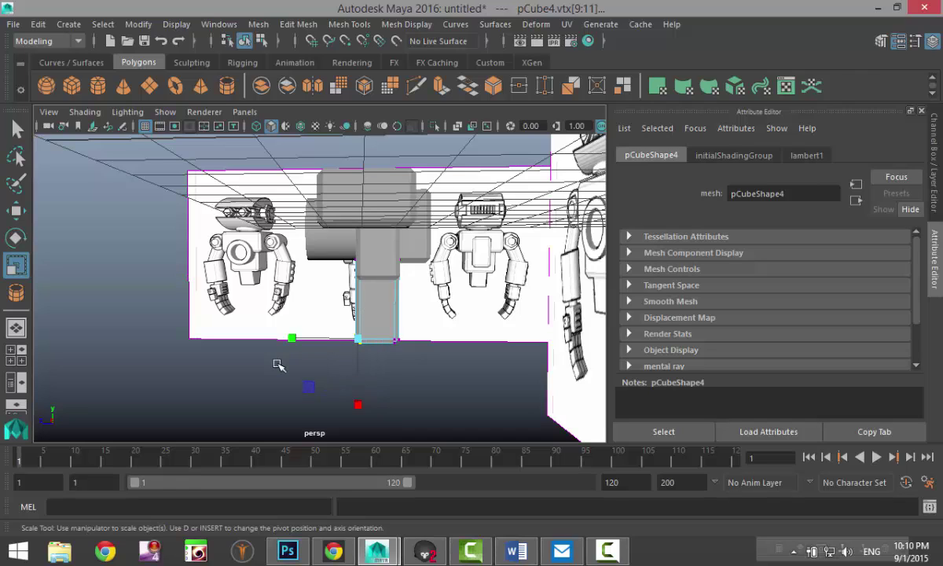
key("w")
left_click_drag(288, 340, 303, 343)
Step: Select all the tapered block's bottom vertices and raise them to the reference pelvis's lower edge in the front view
left_click_drag(270, 387, 282, 382, "alt")
left_click_drag(425, 360, 383, 329)
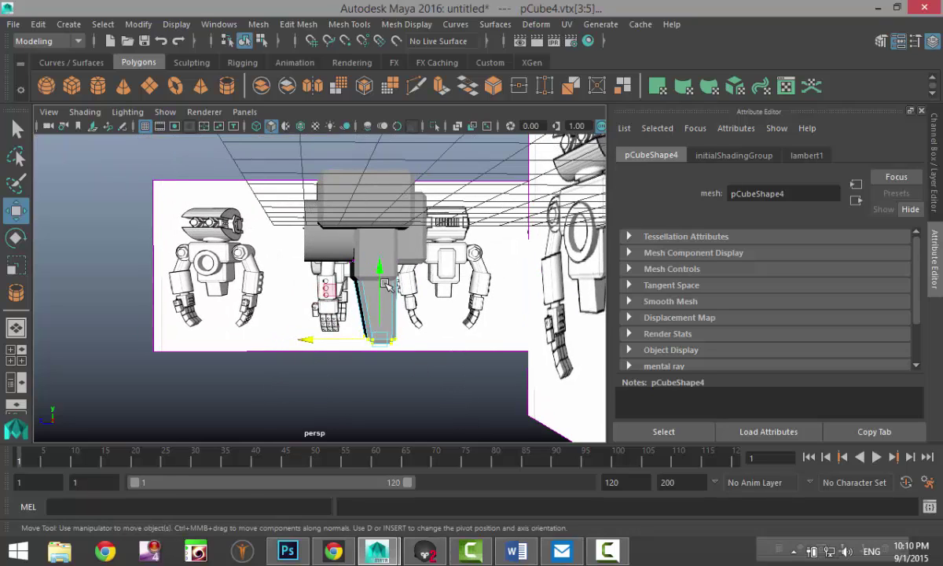
left_click_drag(381, 272, 382, 250)
key("space")
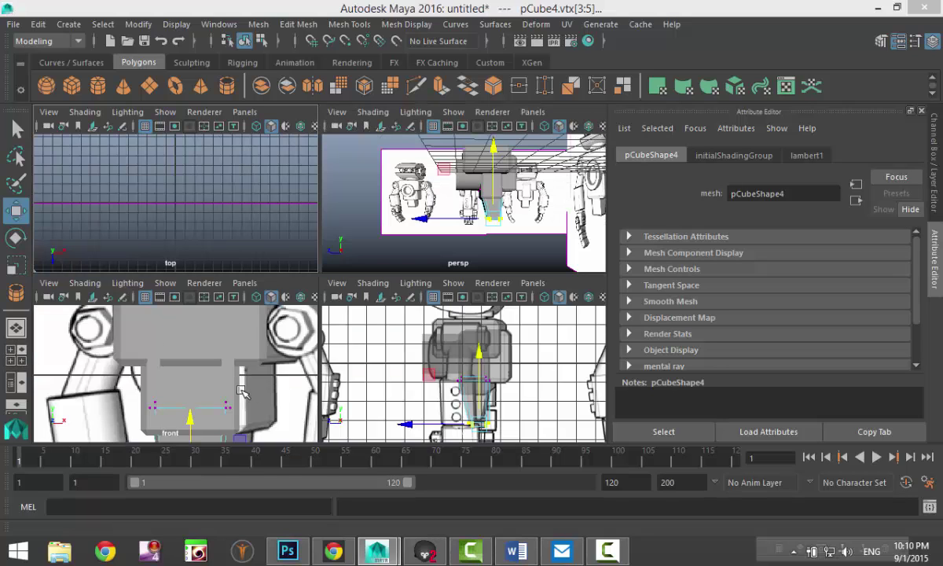
key("space")
scroll(261, 368, "down", 5)
scroll(315, 432, "up", 4)
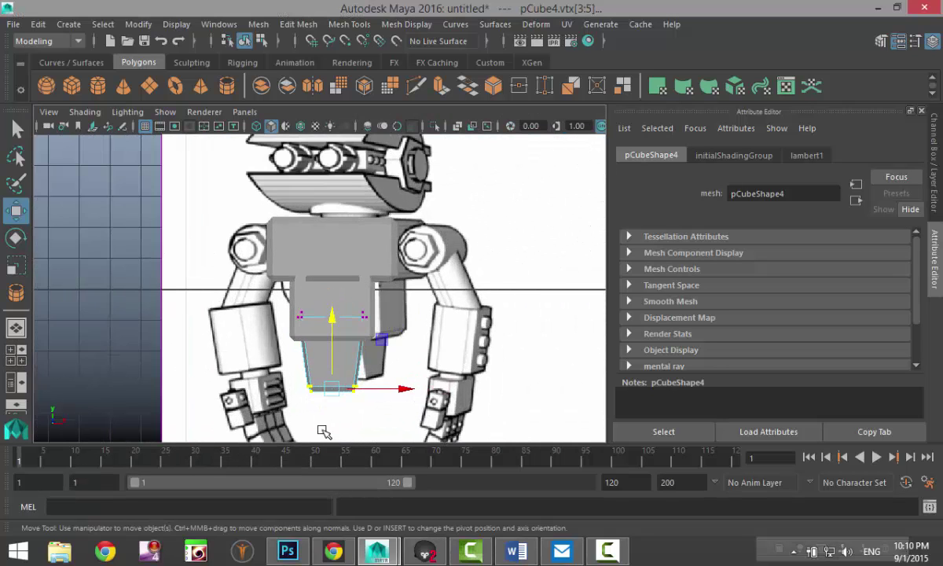
left_click_drag(334, 337, 339, 324)
scroll(345, 331, "down", 3)
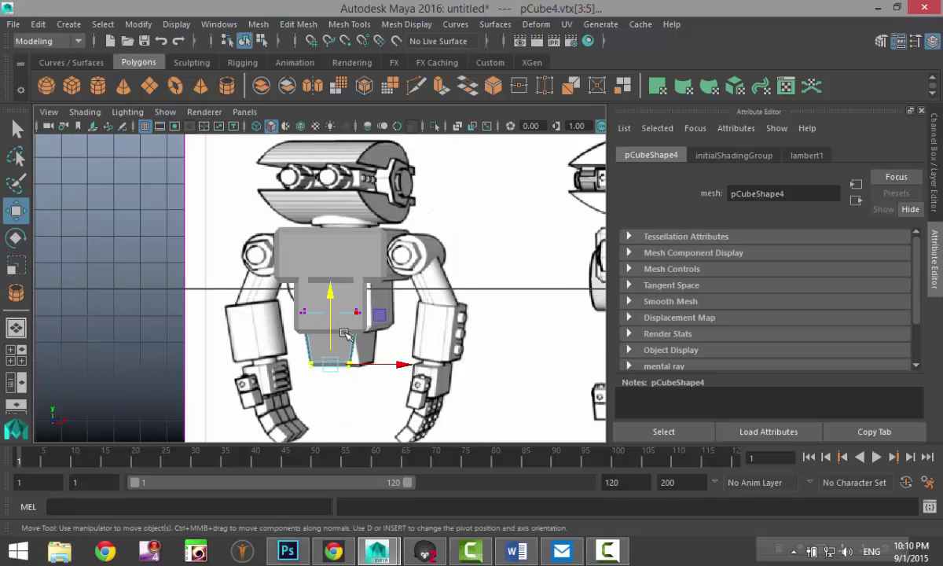
Step: Deselect the vertices and examine the torso, chest ring and tapered pelvis block from several angles in the perspective view
left_click(23, 358)
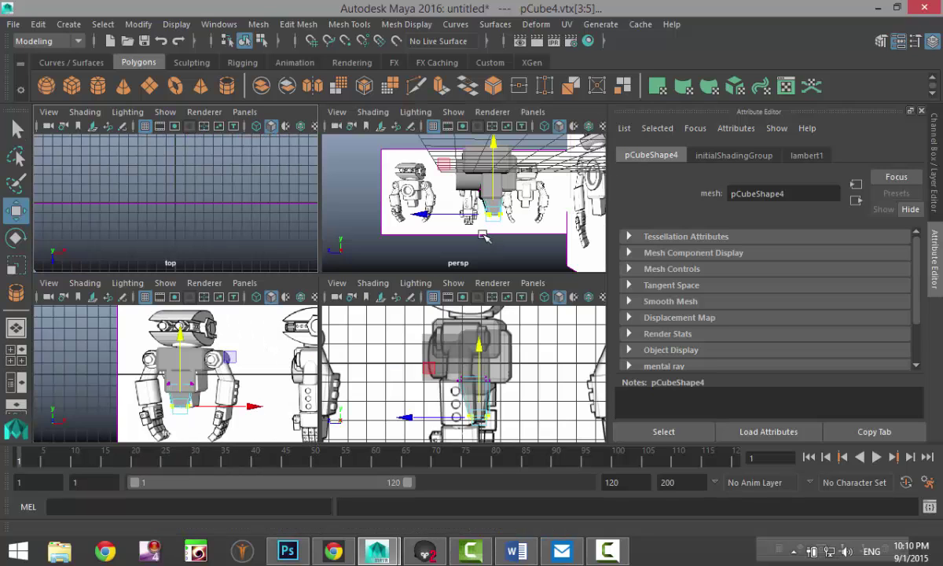
key("space")
left_click(319, 380)
left_click_drag(303, 392, 410, 350, "alt")
left_click_drag(382, 291, 380, 391, "alt")
scroll(381, 382, "up", 8)
scroll(382, 373, "up", 2)
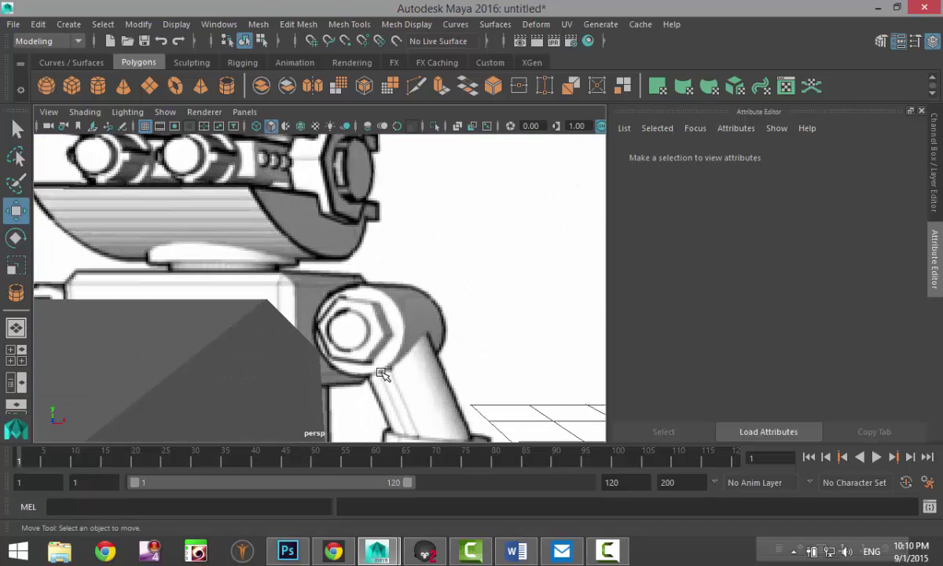
scroll(382, 374, "down", 10)
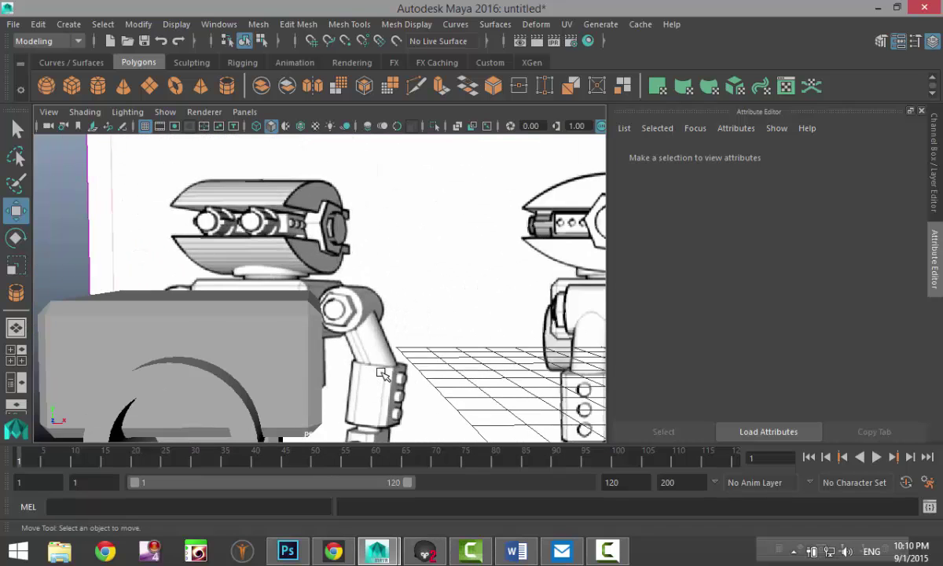
left_click_drag(394, 385, 377, 336, "alt")
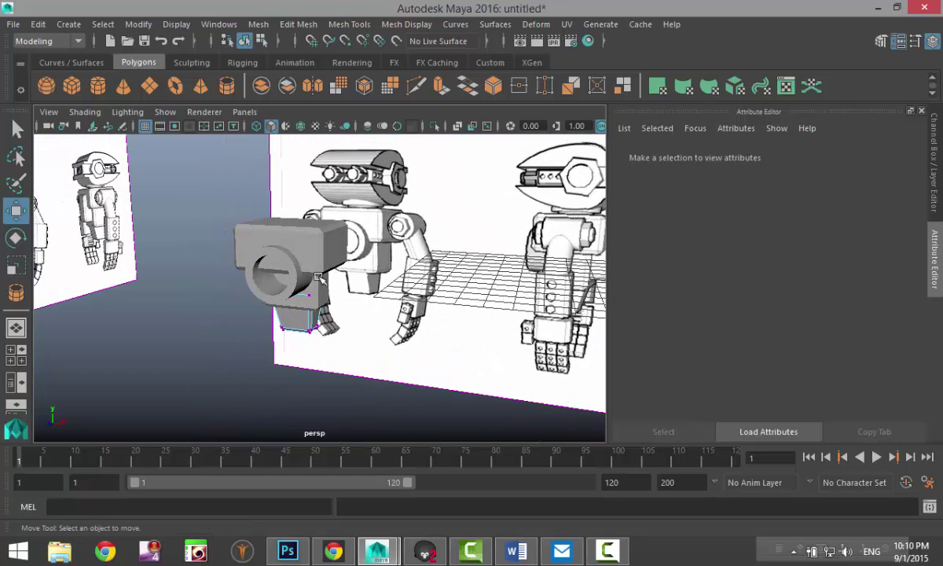
Step: Create a polygon cylinder beside the torso, in front of the reference plane, and set its X rotation to 90
left_click(98, 86)
left_click_drag(463, 395, 486, 402)
mouse_move(486, 402)
left_mouse_down()
mouse_move(499, 346)
mouse_move(500, 406)
left_mouse_up()
key("e")
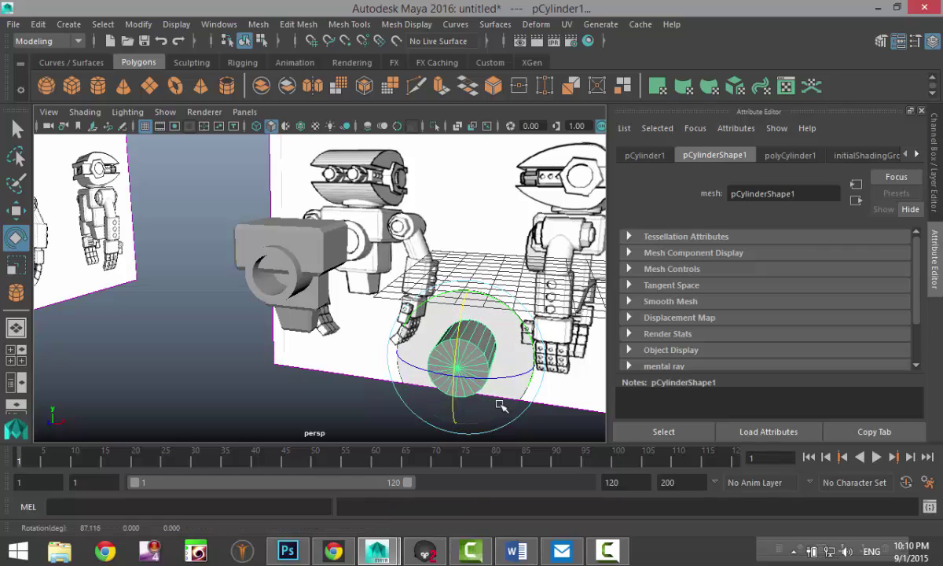
left_click(641, 156)
left_click_drag(775, 273, 625, 280)
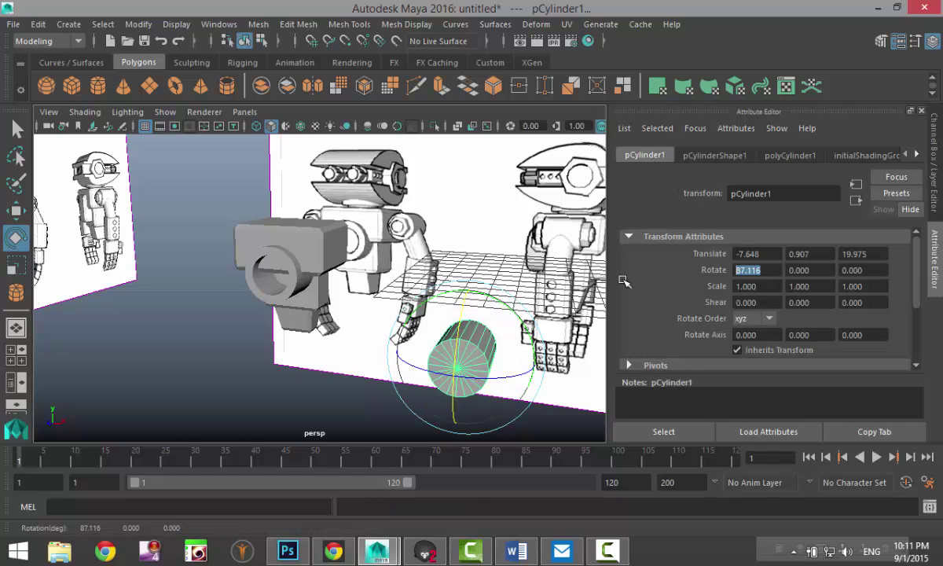
type("90")
key("Return")
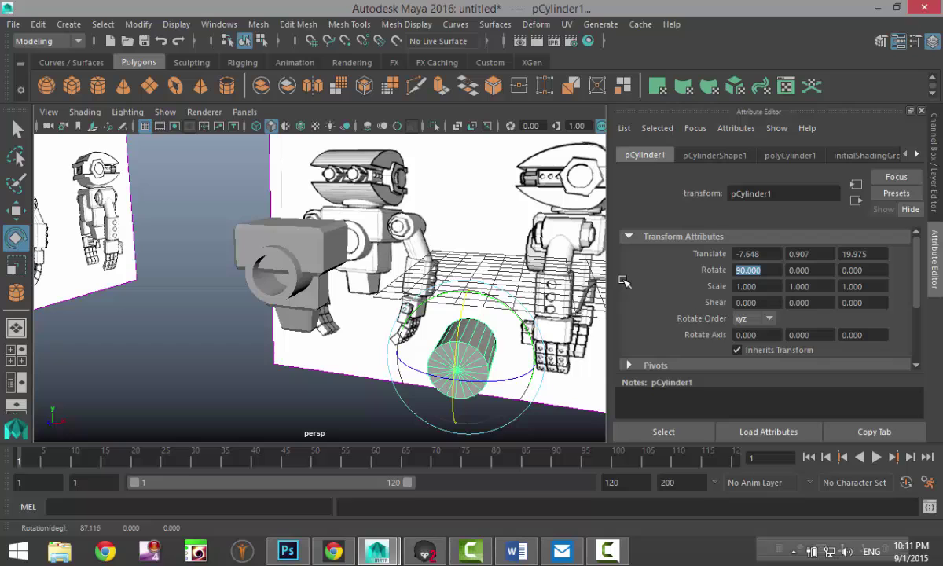
Step: Move the cylinder onto the reference's shoulder joint in the front view and scale it uniformly to about 1.4
left_click(12, 345)
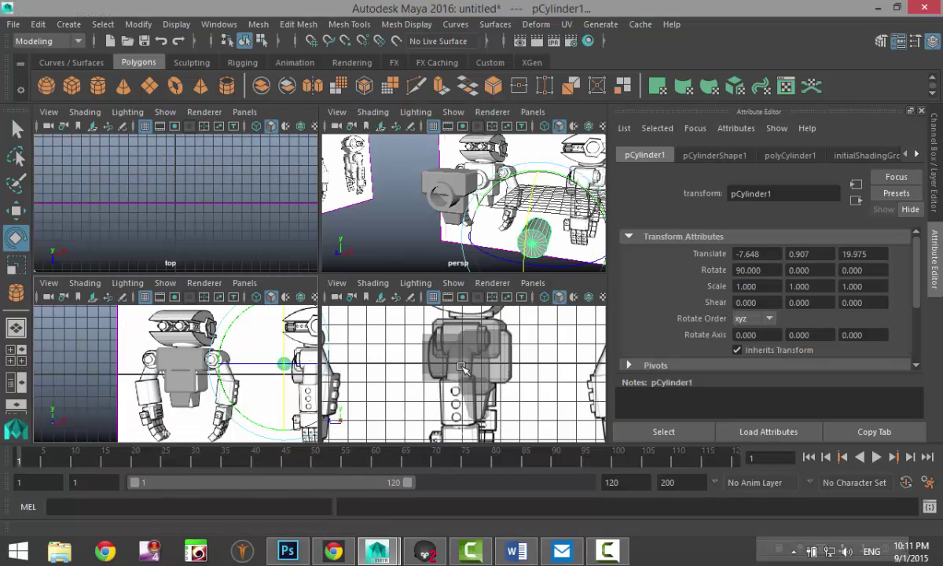
key("space")
key("w")
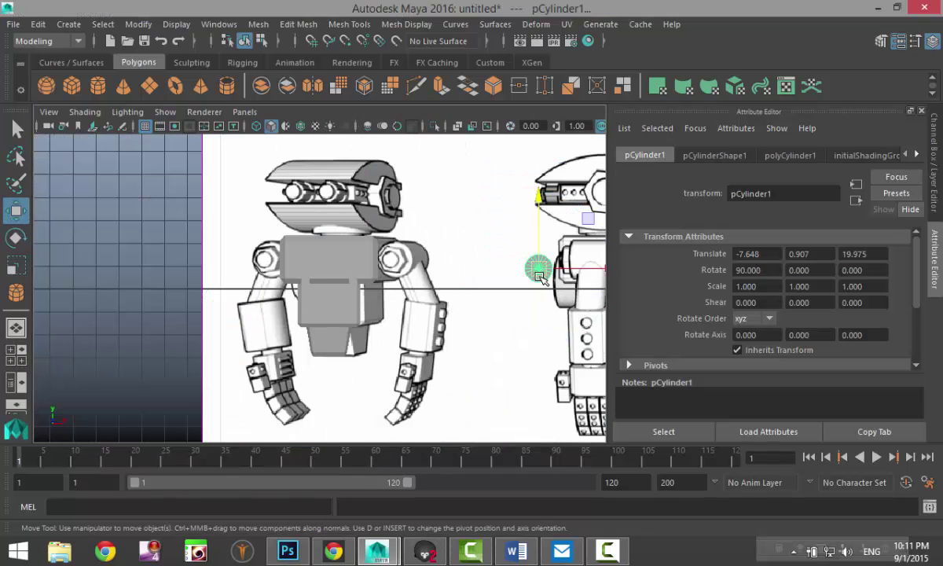
left_click_drag(539, 273, 397, 262)
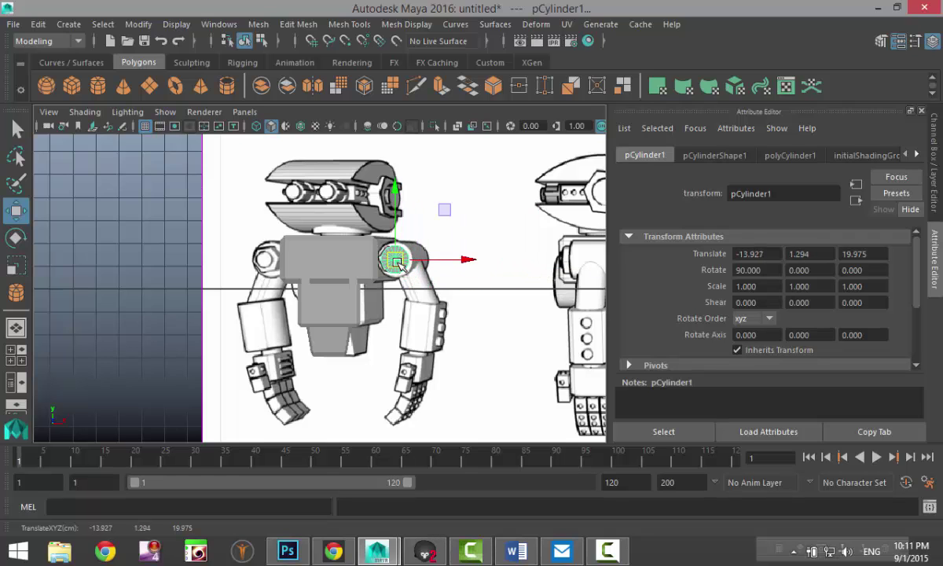
key("f")
scroll(391, 274, "down", 5)
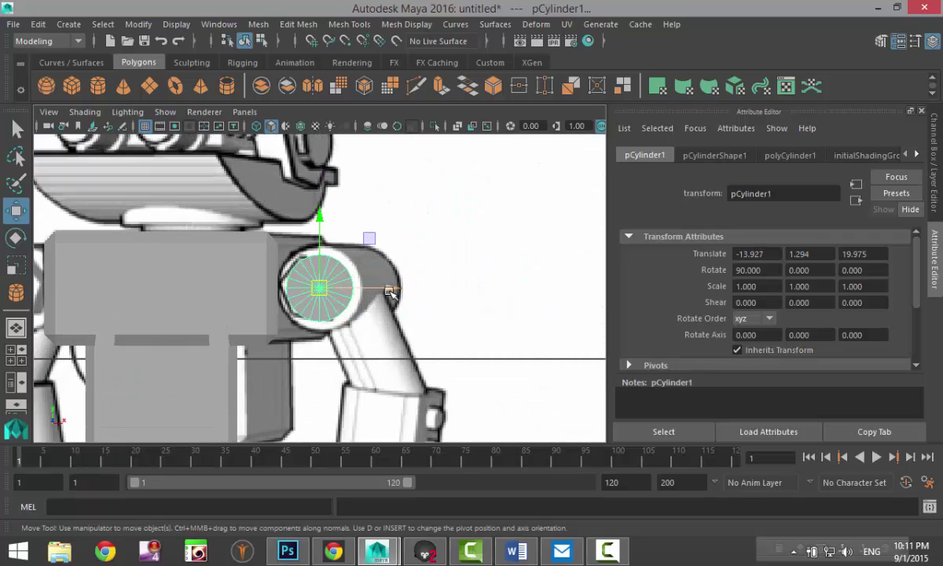
key("r")
left_click_drag(326, 291, 349, 296)
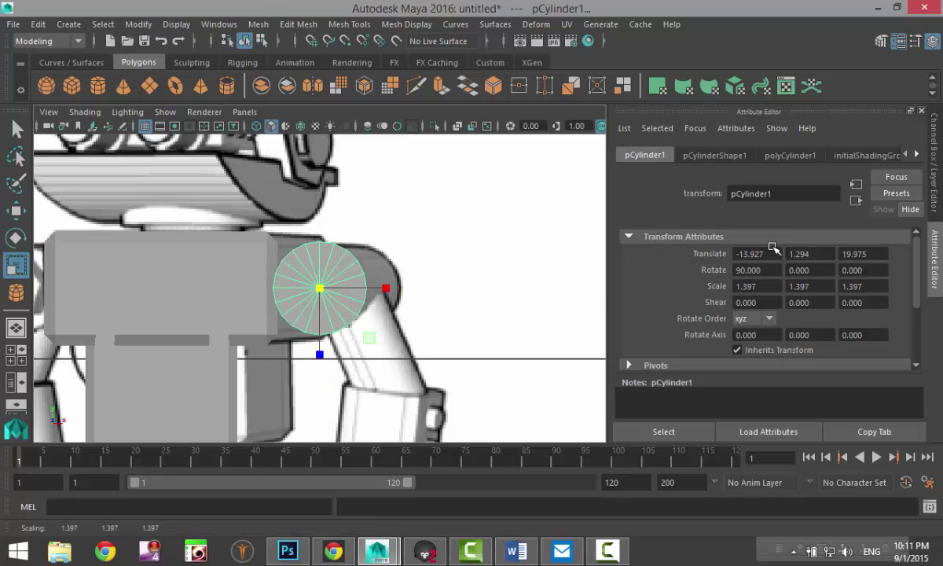
Step: Try 40 axis subdivisions on the shoulder cylinder, and settle on 30
left_click(778, 156)
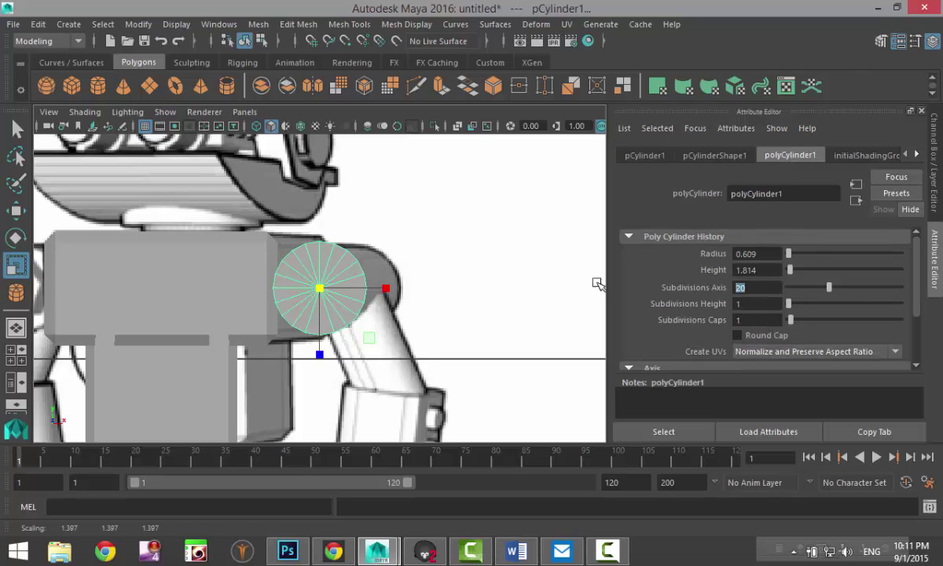
type("40")
key("Return")
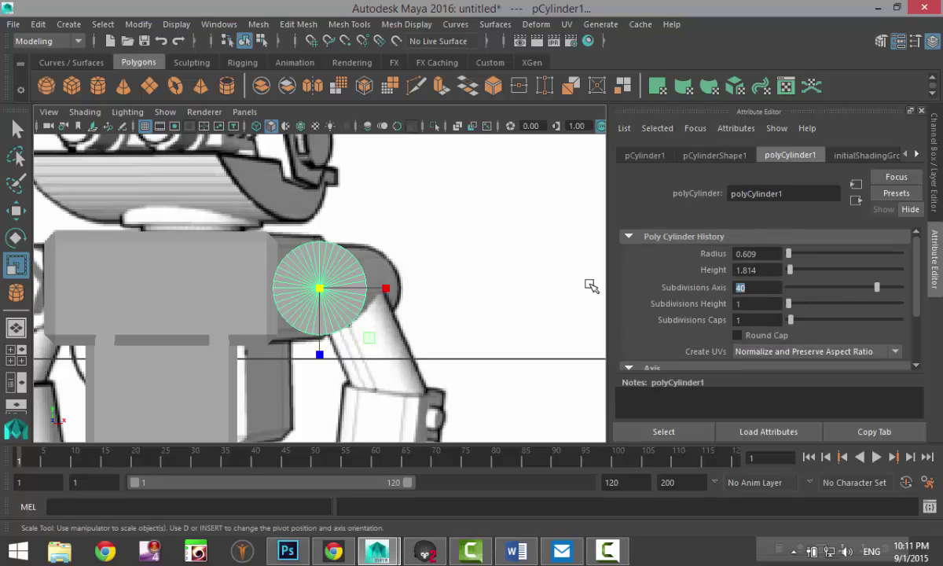
type("30")
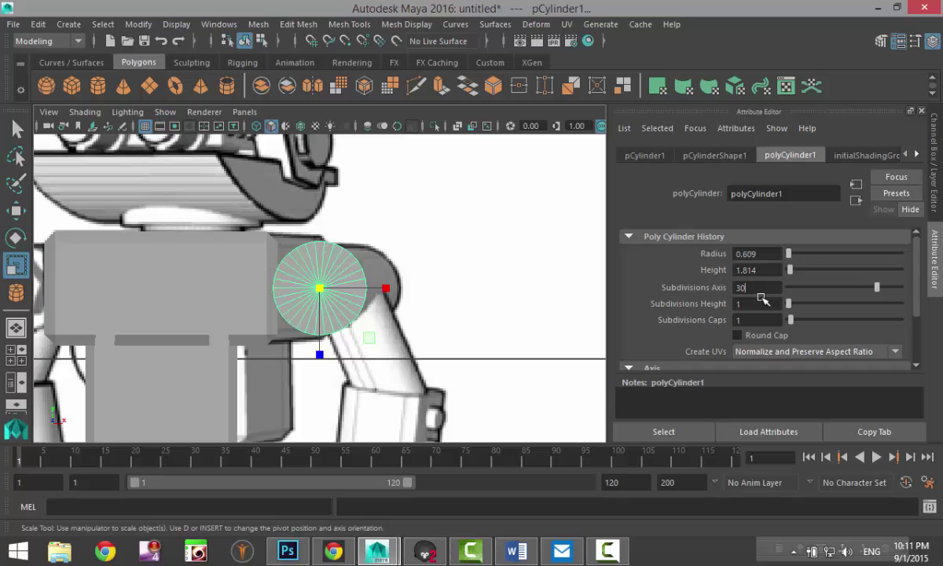
Step: In the perspective view, move the shoulder cylinder back along its depth axis so it sits beside the torso block
left_click(11, 348)
key("space")
scroll(412, 311, "down", 6)
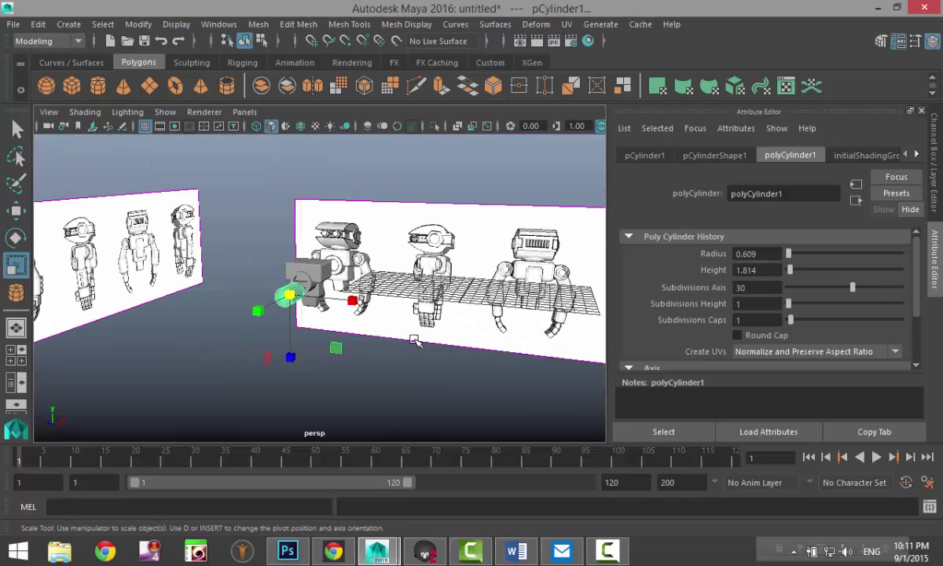
left_click_drag(412, 338, 396, 370, "alt")
key("w")
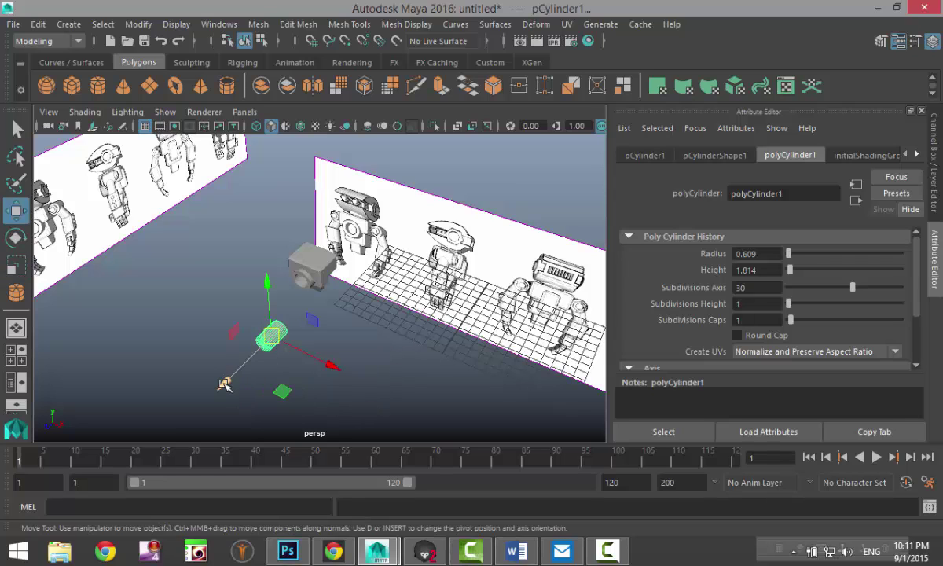
left_click_drag(225, 384, 317, 330)
scroll(318, 328, "up", 5)
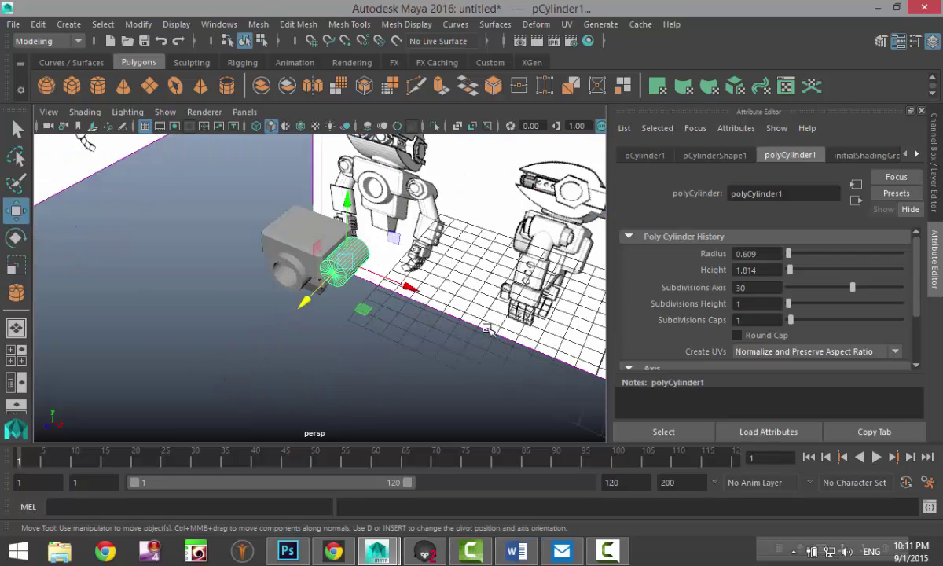
Step: Shorten the cylinder along its length and align it with the torso block's upper section in the side view
scroll(459, 305, "down", 5)
left_click_drag(337, 344, 226, 309, "alt")
middle_click_drag(225, 309, 248, 402, "alt")
scroll(248, 402, "up", 5)
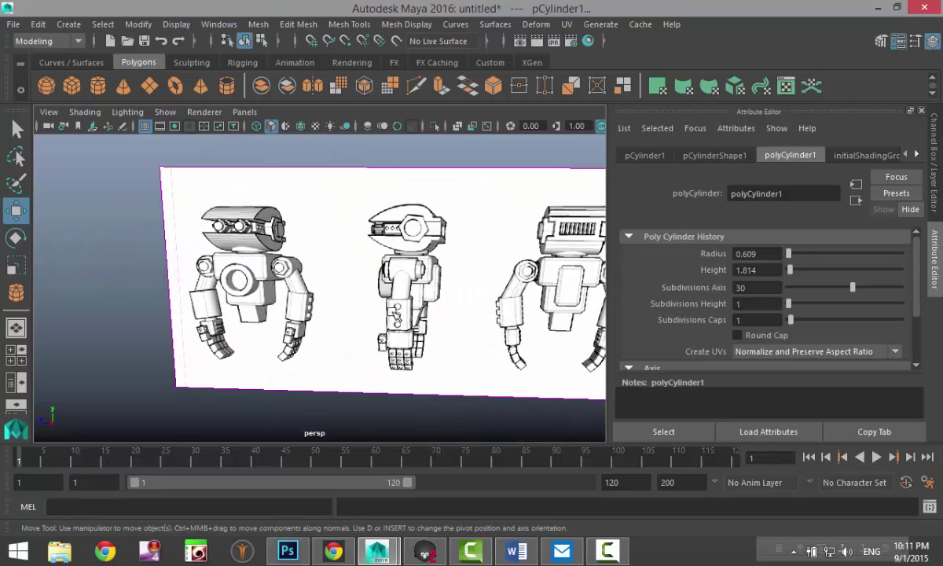
scroll(415, 369, "down", 5)
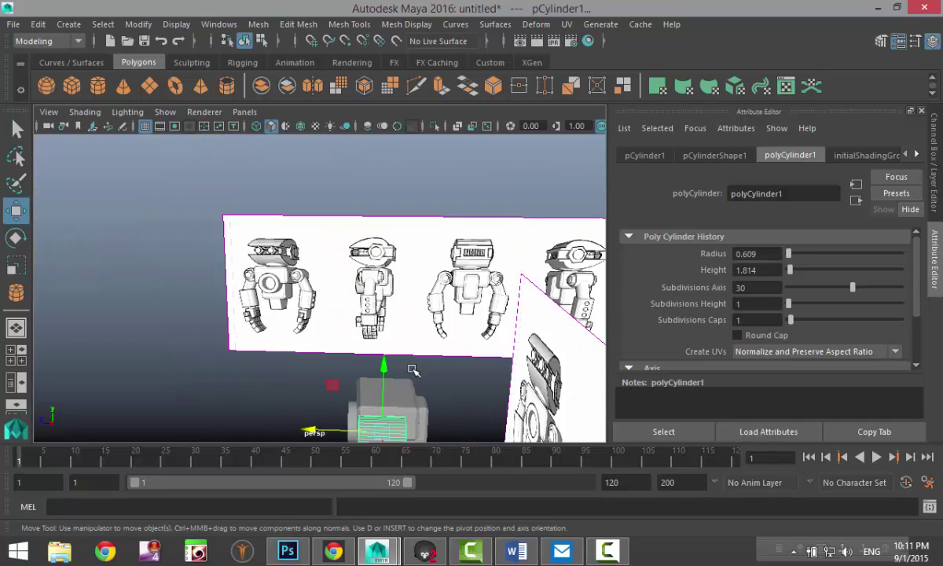
left_click(23, 359)
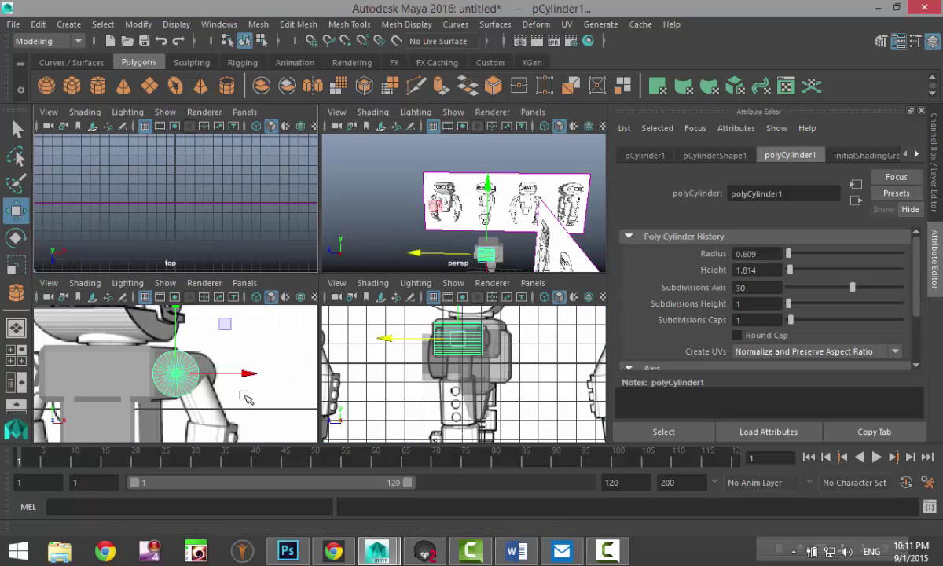
key("space")
key("f")
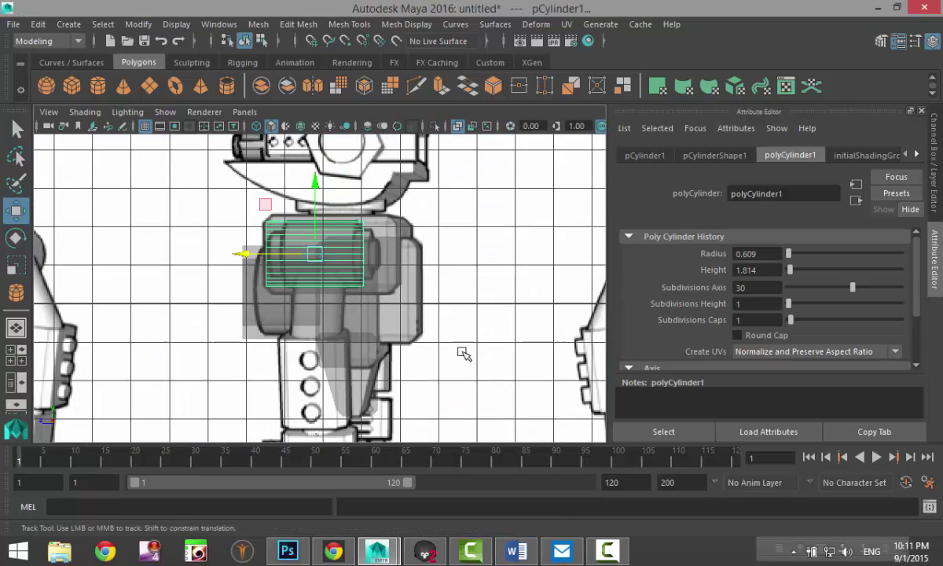
left_click_drag(258, 296, 289, 297)
key("r")
key("w")
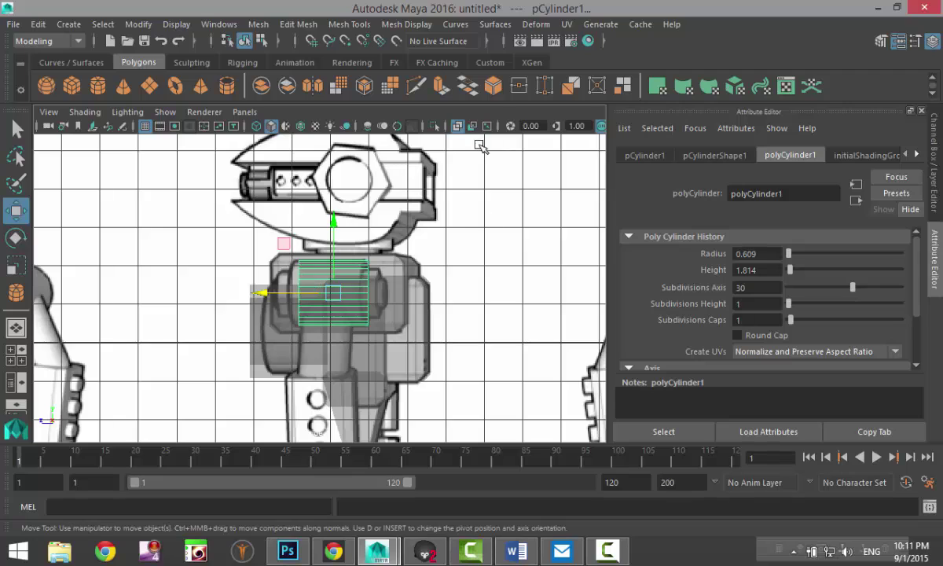
Step: Turn off X-ray display in the side view and shift the cylinder slightly backward to about Z 8.783
left_click(458, 125)
scroll(248, 334, "up", 2)
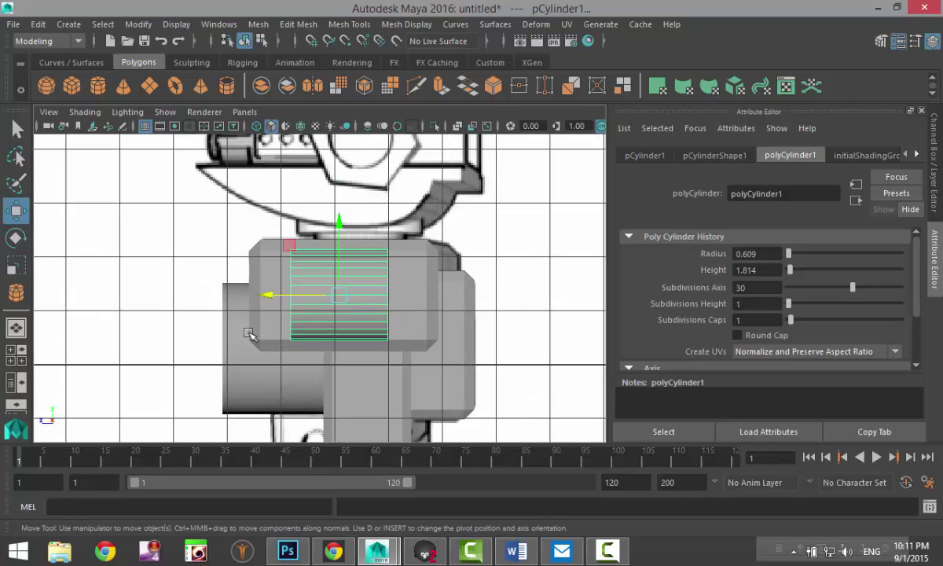
left_click_drag(274, 297, 278, 300)
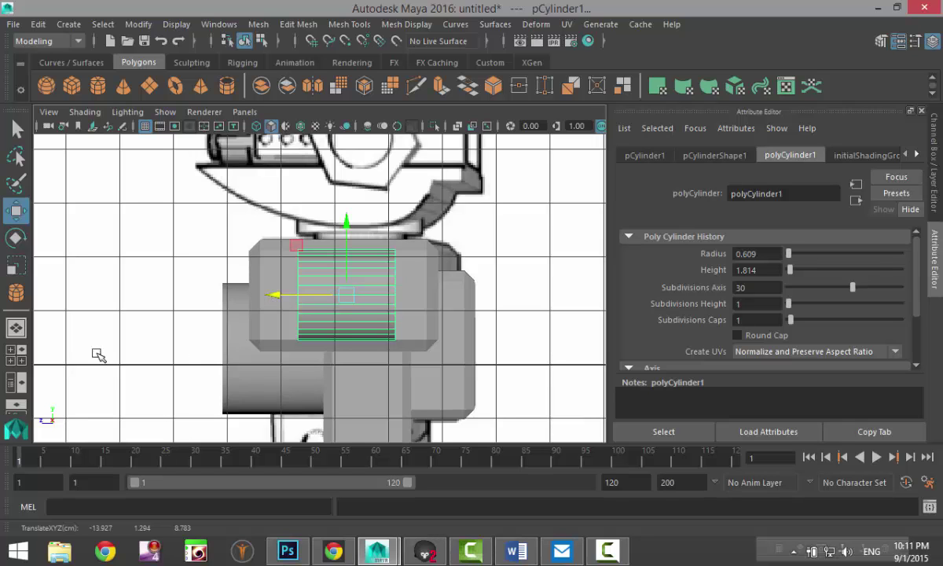
Step: In the perspective view, nudge the shoulder cylinder outward from the torso to about X -13.824
left_click(16, 353)
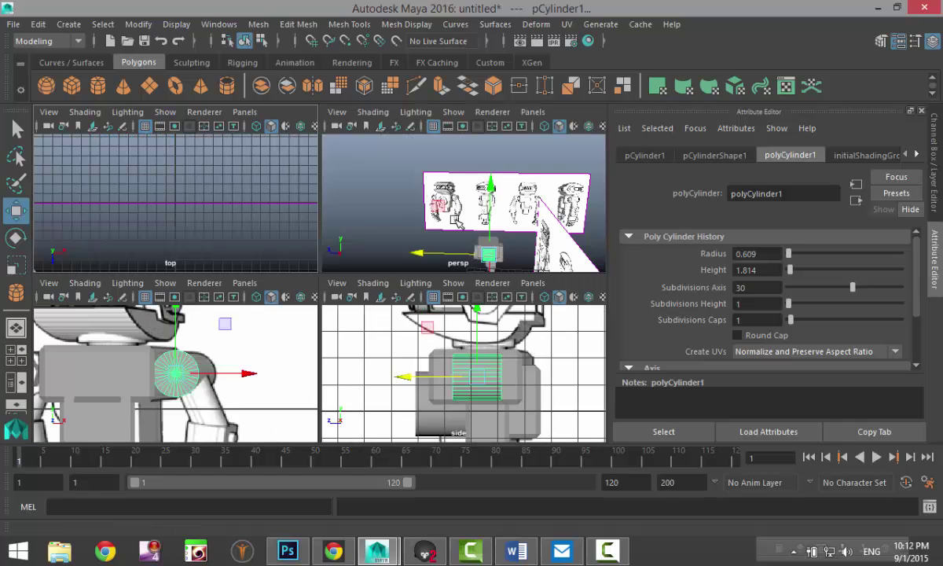
key("space")
left_click_drag(324, 321, 421, 328, "alt")
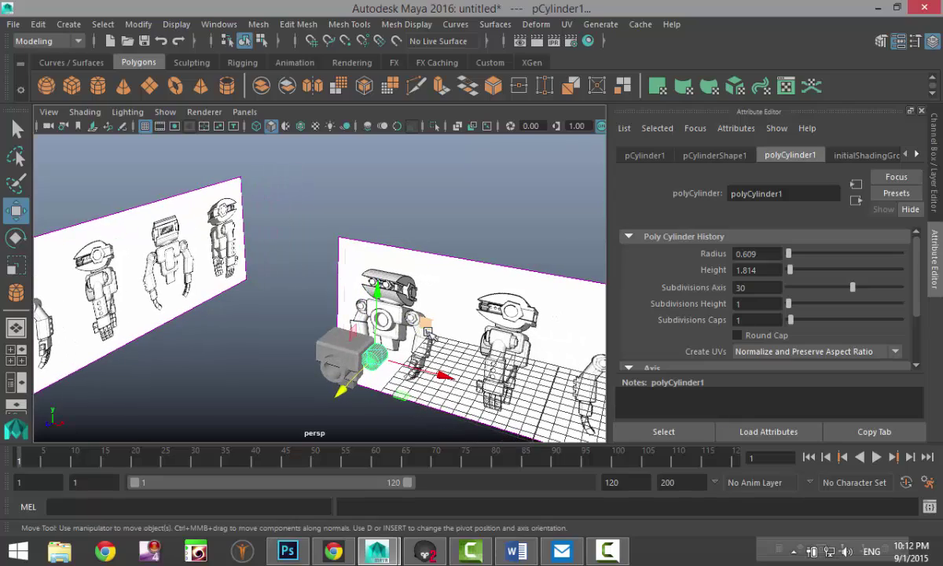
key("f")
scroll(356, 326, "down", 5)
left_click_drag(327, 363, 357, 337, "alt")
left_click_drag(390, 293, 395, 294)
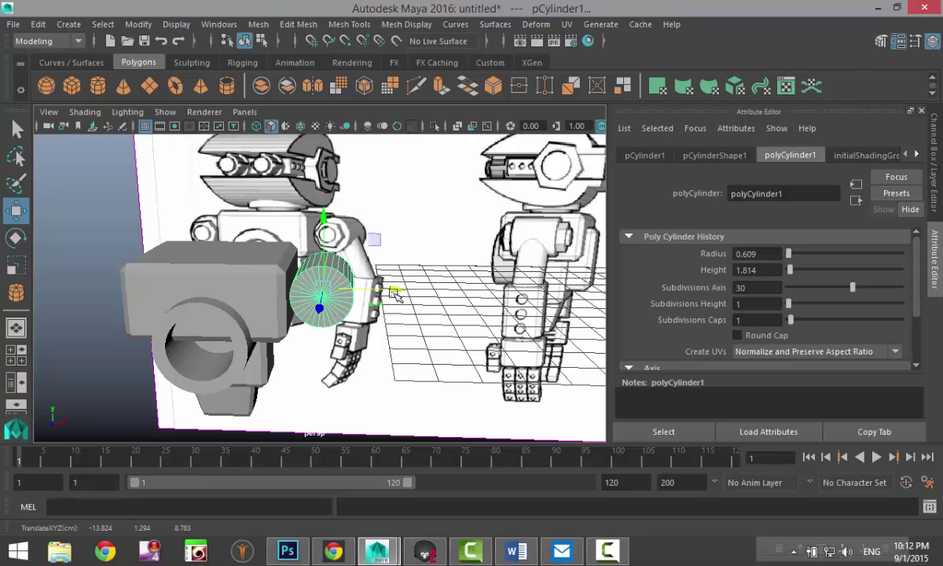
Step: Duplicate the shoulder cylinder and scale the copy to about 0.595 across and 1.353 along its length, so it protrudes from the original
mouse_move(448, 340)
left_mouse_down("alt")
mouse_move(430, 336)
mouse_move(438, 338)
left_mouse_up("alt")
scroll(438, 338, "up", 5)
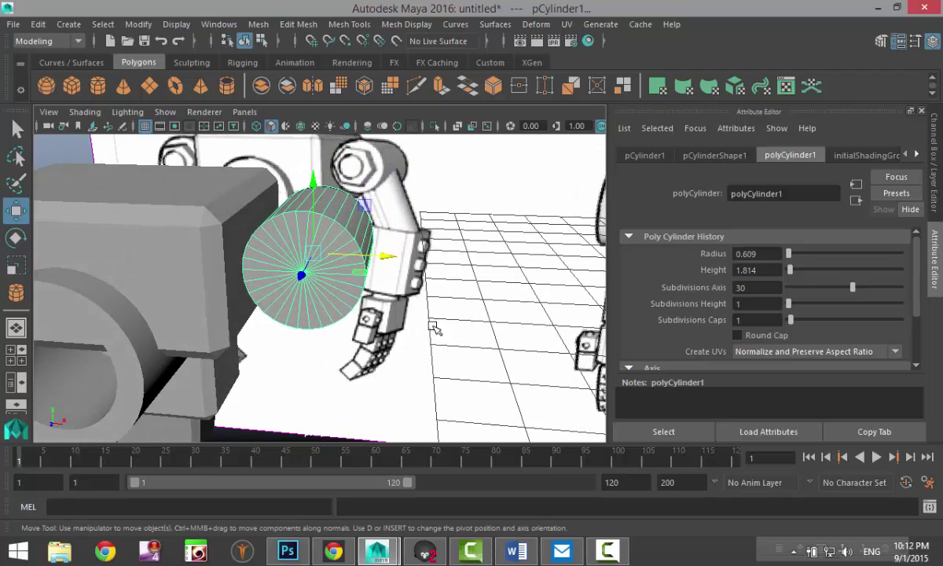
left_click_drag(456, 291, 464, 299, "alt")
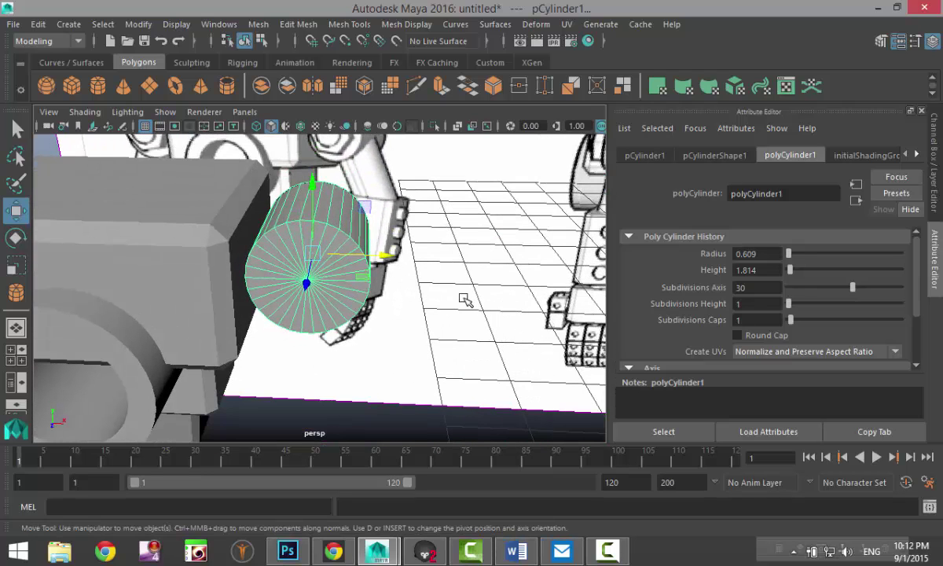
key("ctrl+d")
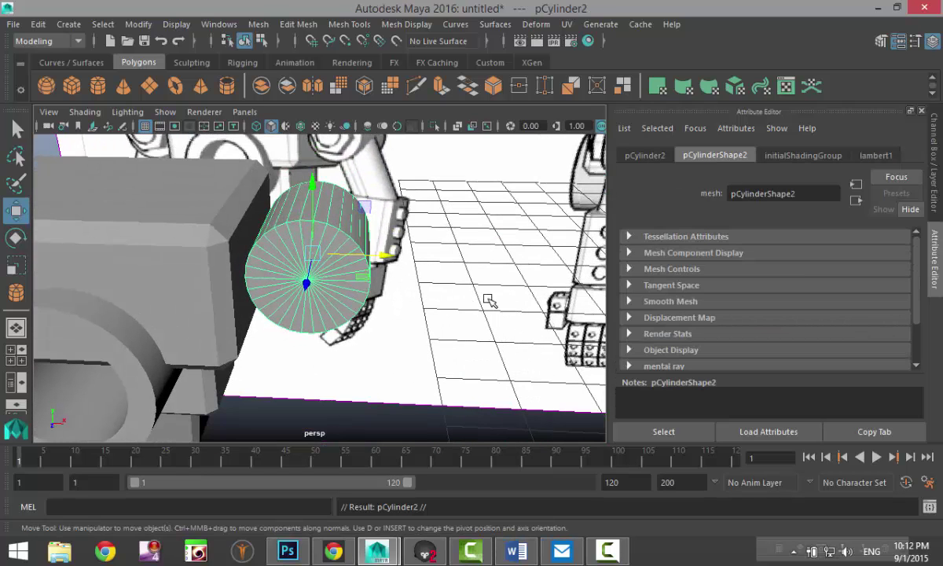
key("r")
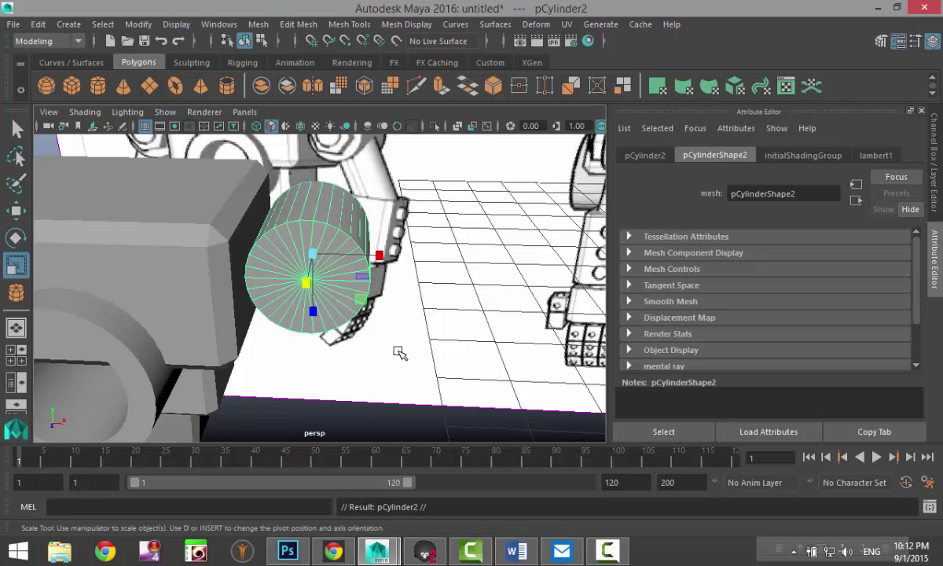
left_click_drag(400, 353, 311, 357, "alt")
left_click_drag(259, 276, 228, 306)
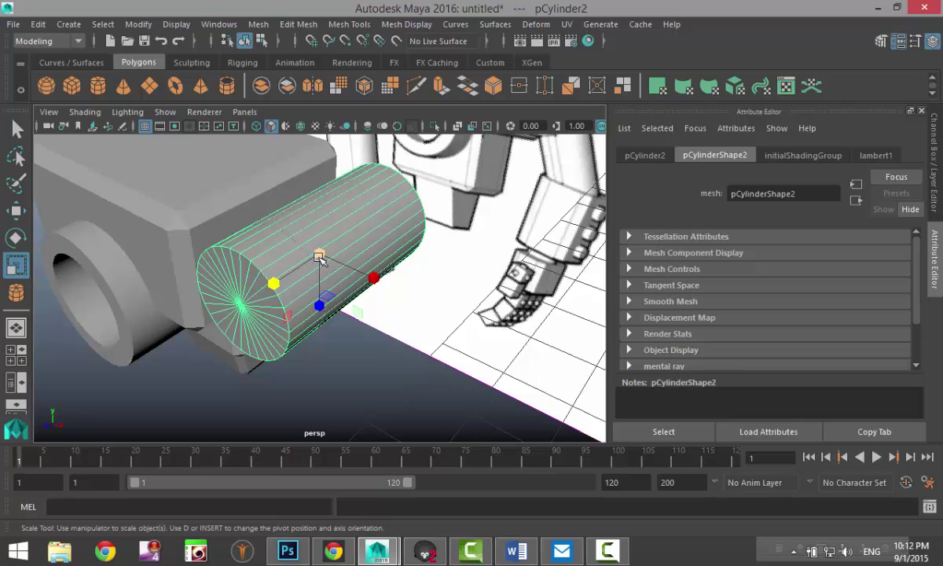
left_click_drag(318, 257, 181, 342)
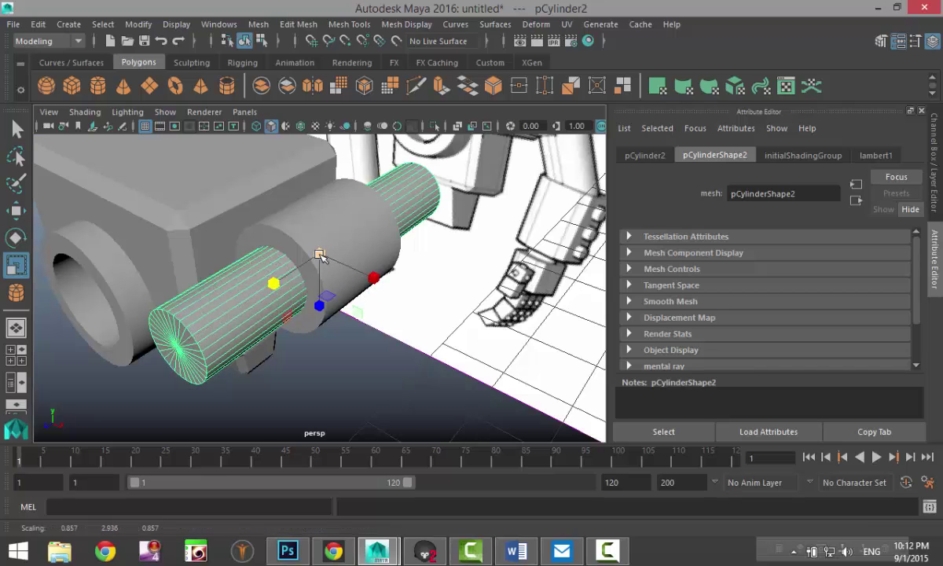
left_click_drag(318, 257, 290, 280)
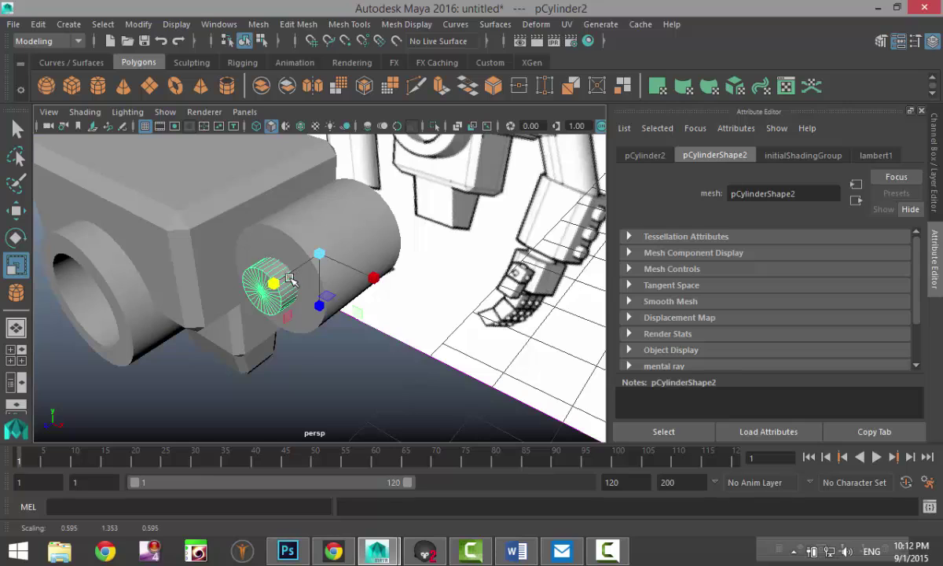
Step: Create another polygon cylinder as a wide, flat disc on open space beside the torso
scroll(290, 291, "down", 4)
left_click_drag(299, 327, 379, 314, "alt")
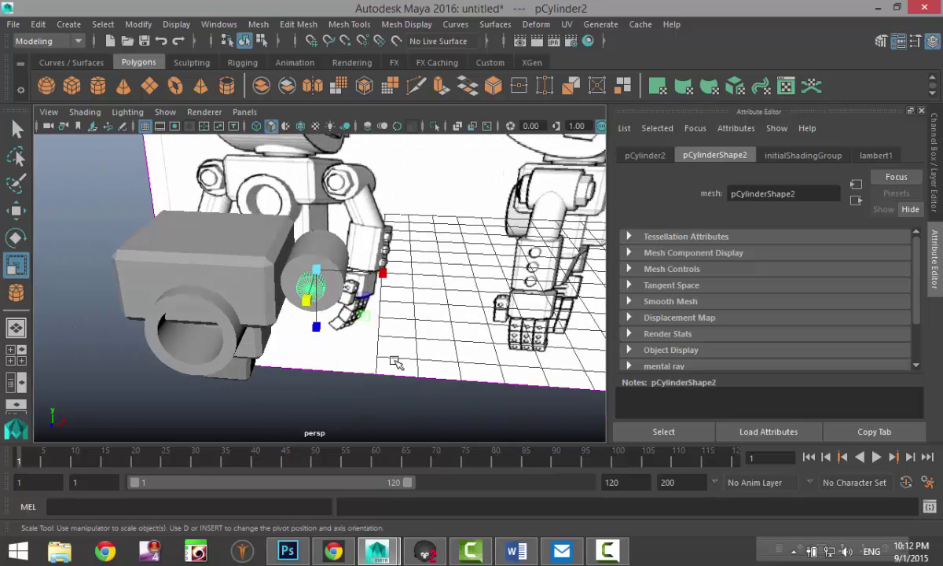
left_click_drag(395, 362, 346, 264, "alt")
scroll(336, 238, "down", 4)
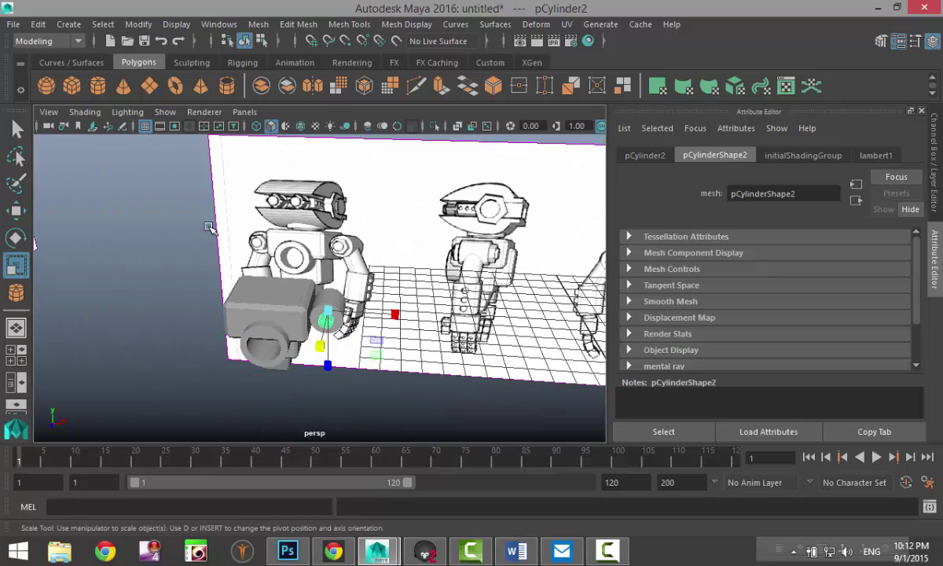
left_click(97, 85)
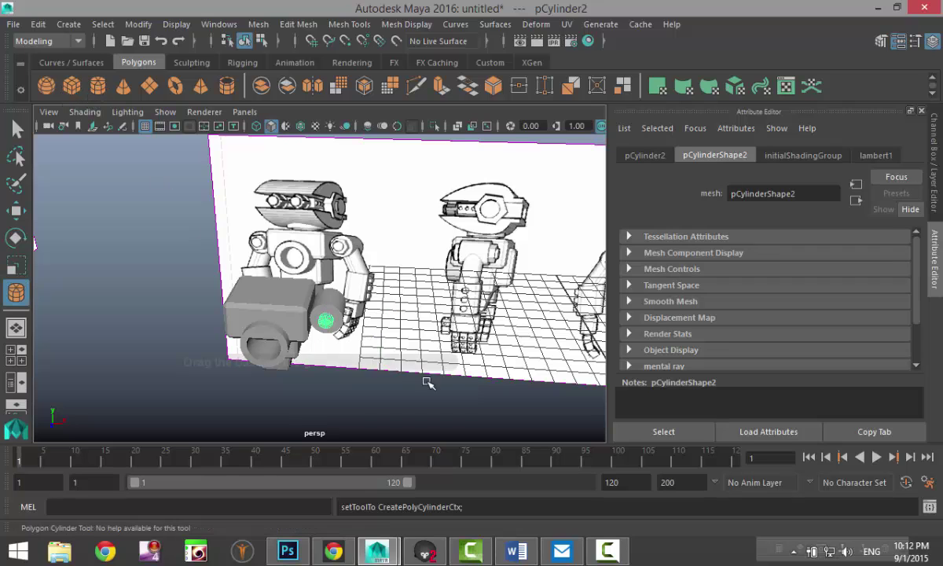
left_click_drag(444, 383, 481, 377)
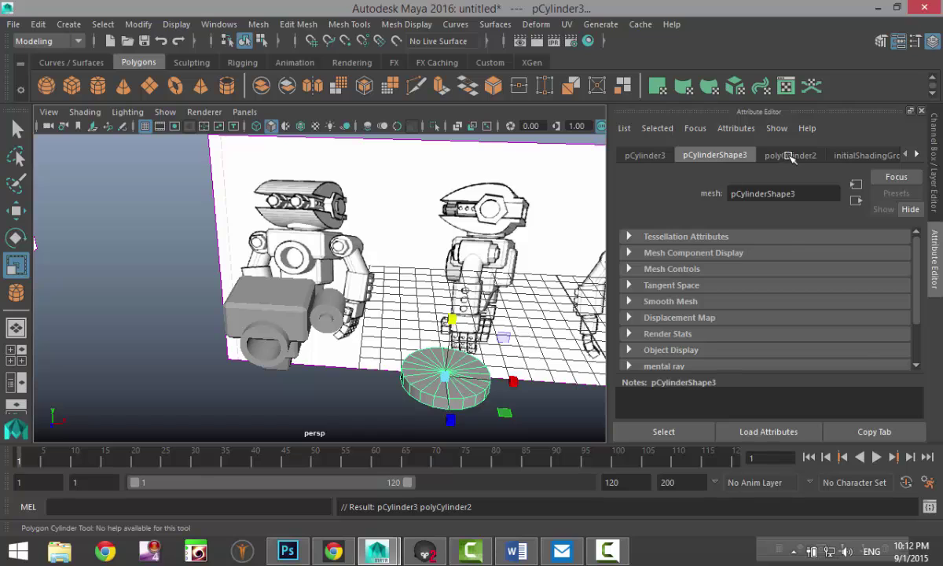
Step: Set the new flat cylinder's axis subdivisions to 6 so it becomes a hexagonal disc
left_click(791, 156)
double_click(760, 288)
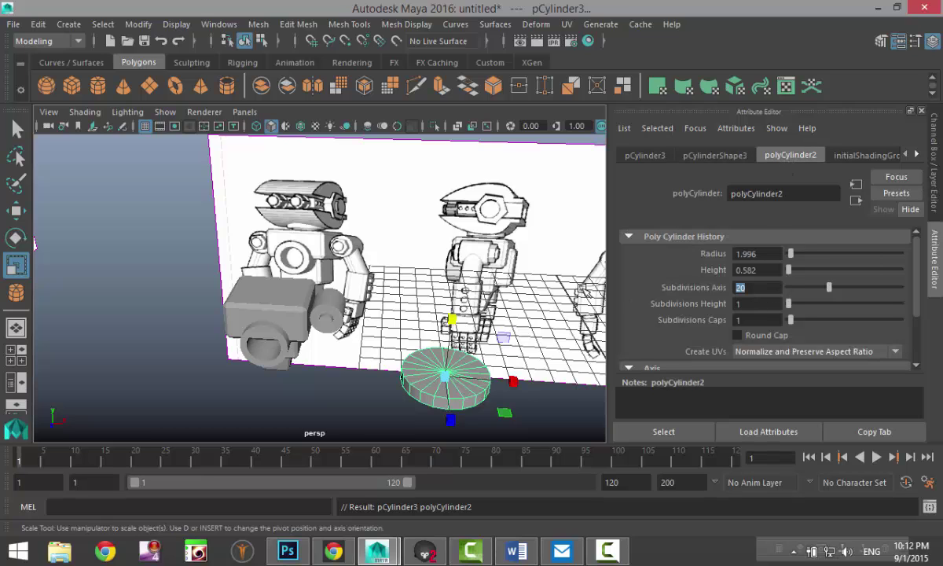
scroll(432, 246, "up", 4)
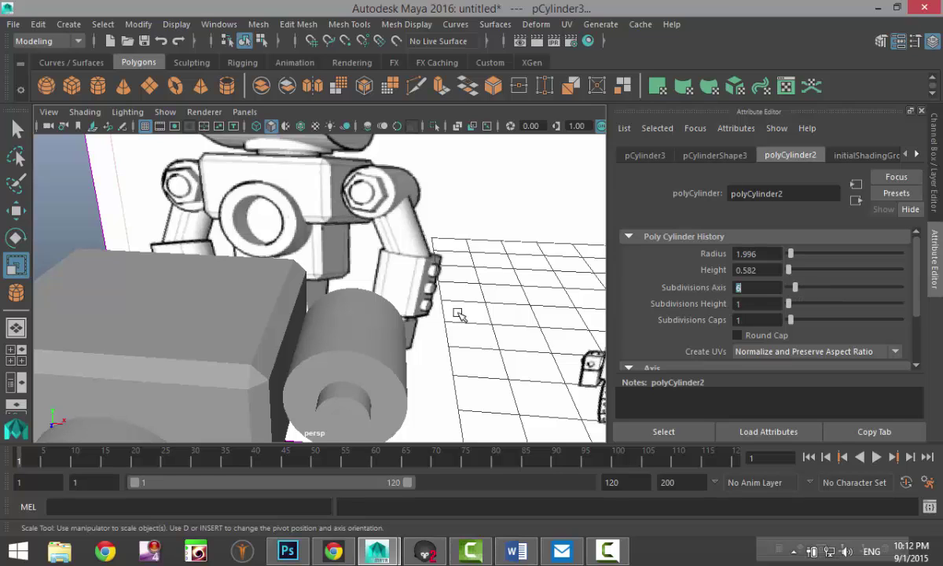
Step: Rotate the hexagonal disc upright by setting its X rotation to 90, and deselect it
scroll(458, 315, "down", 5)
left_click_drag(451, 343, 456, 355, "alt")
middle_click_drag(456, 354, 385, 273, "alt")
key("e")
left_click_drag(425, 293, 698, 214)
left_click(645, 155)
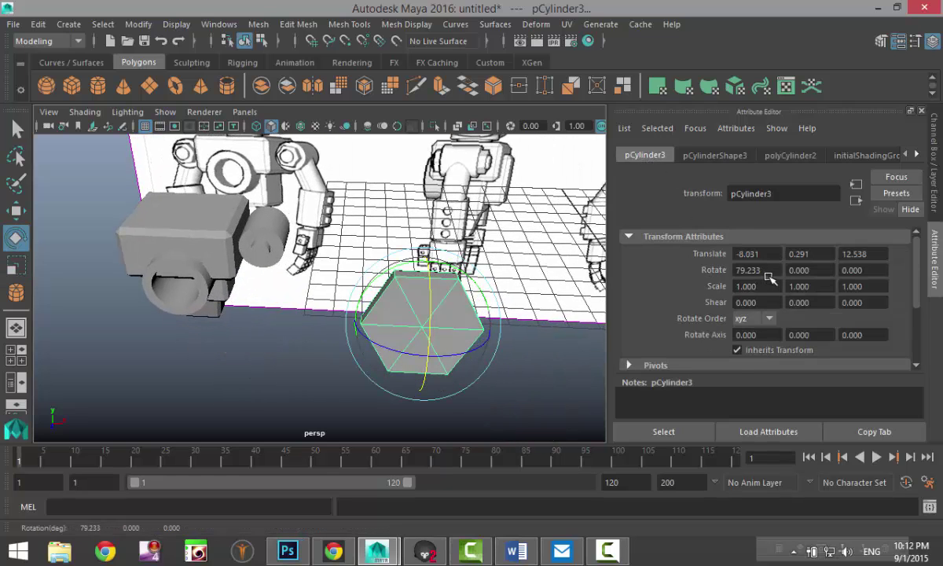
left_click(768, 272)
type("90")
key("Return")
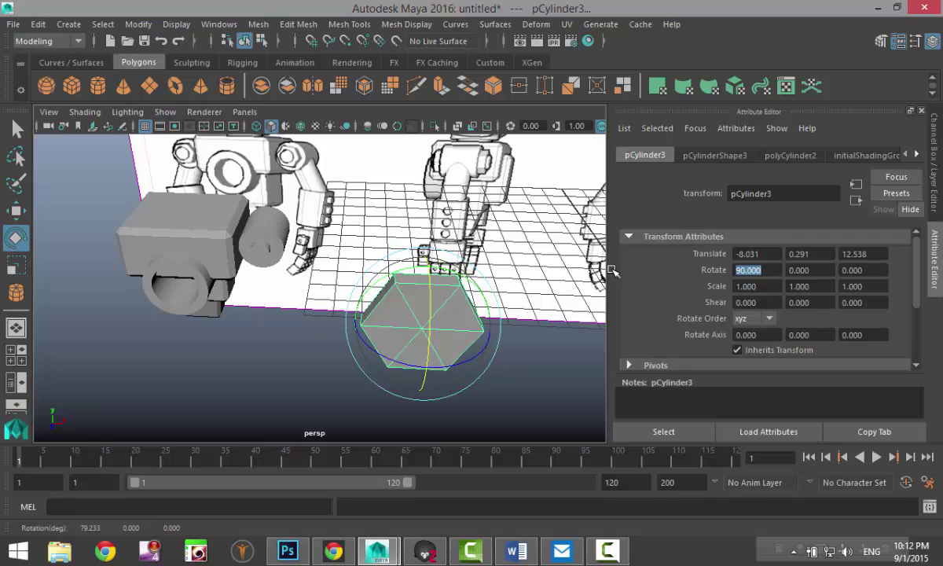
left_click(220, 344)
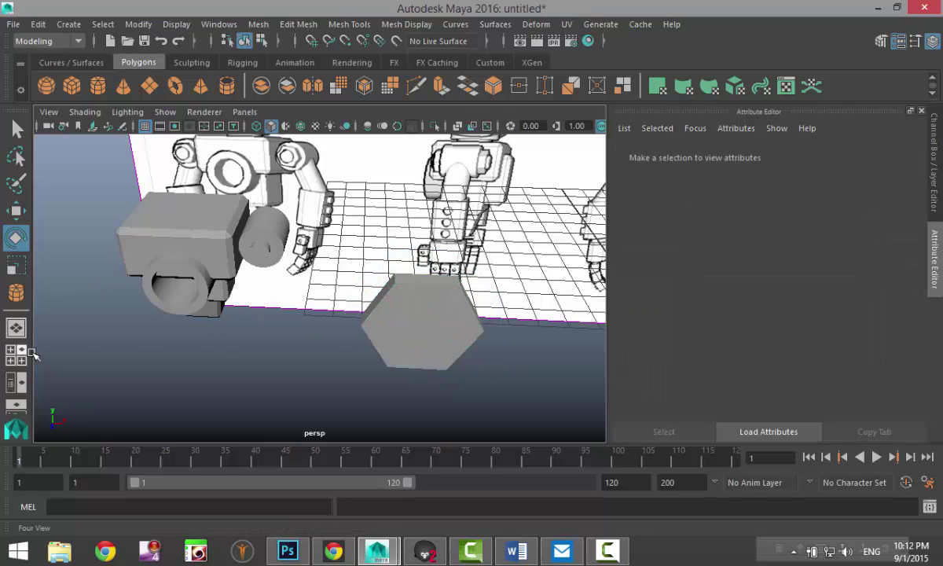
Step: In the front view, turn on X-ray and wireframe display and move the hexagonal disc over the shoulder at about X -13.838, Y 1.306
left_click(11, 354)
key("space")
scroll(404, 394, "down", 5)
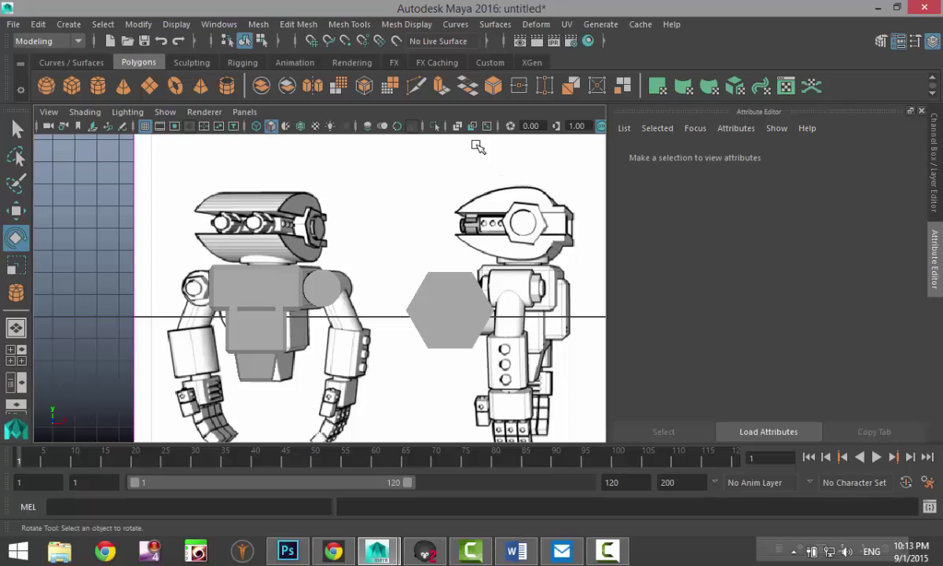
left_click(458, 126)
left_click(443, 310)
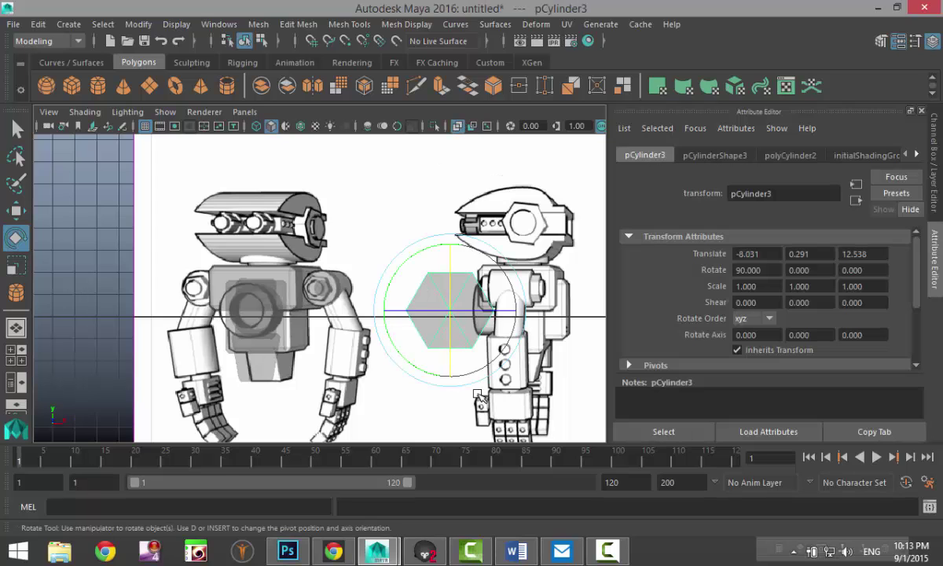
key("w")
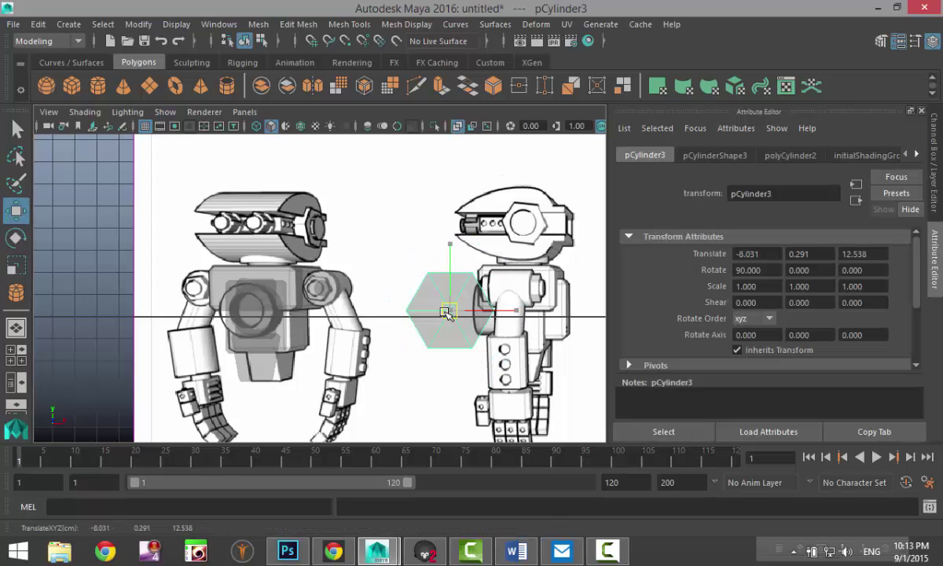
left_click_drag(448, 311, 322, 297)
key("f")
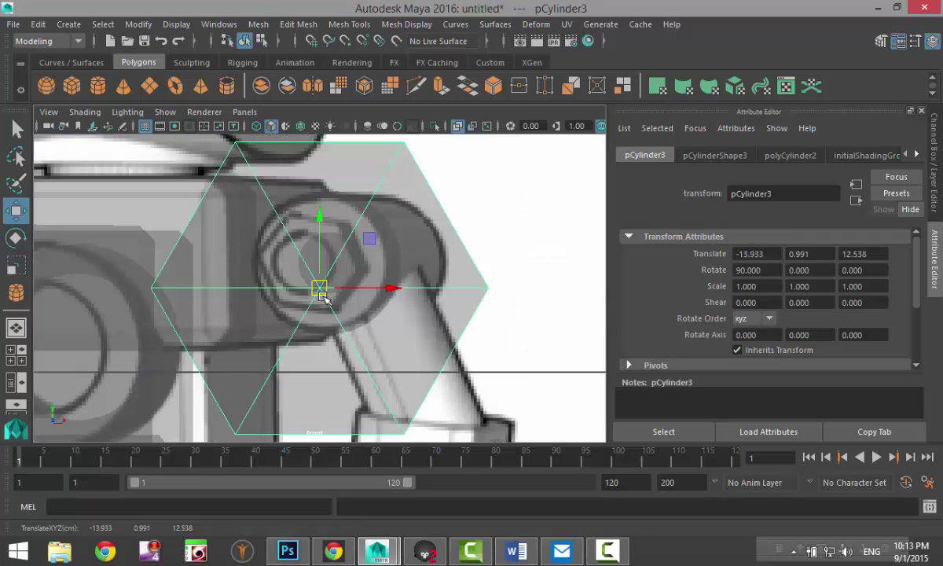
scroll(333, 325, "up", 2)
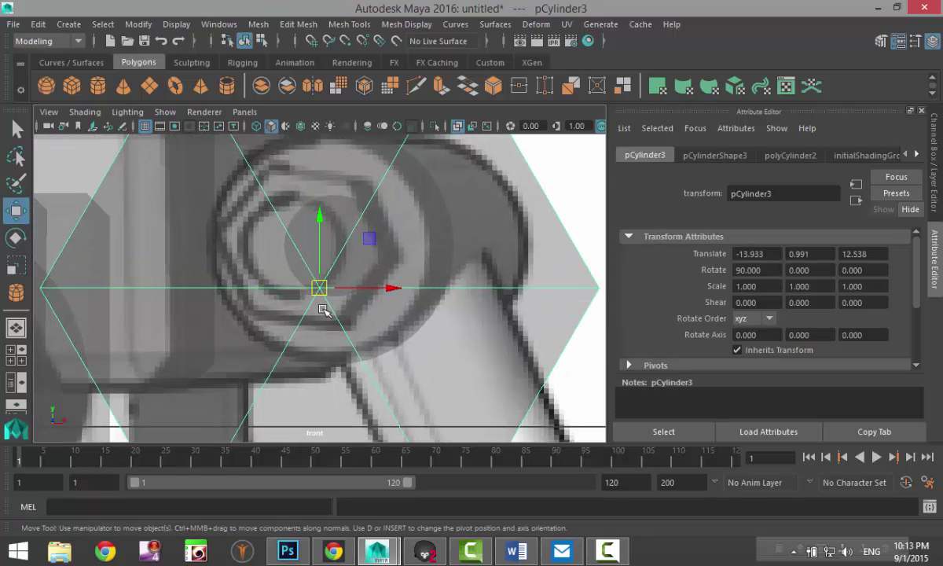
left_click_drag(321, 291, 333, 246)
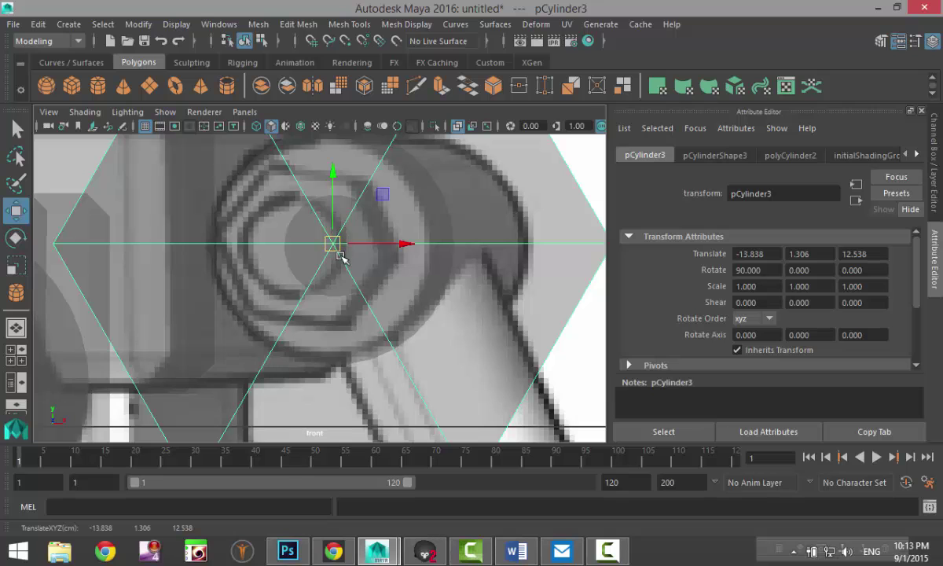
key("4")
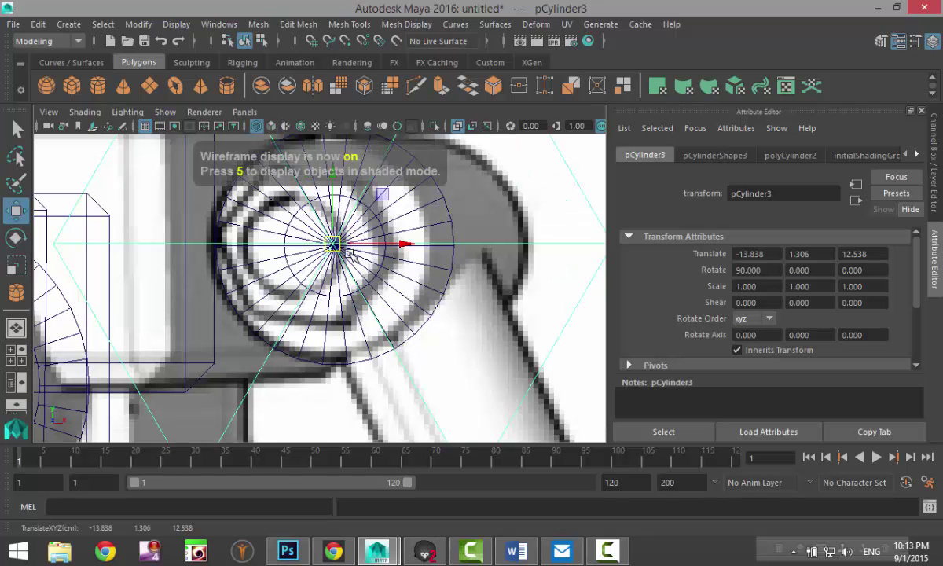
scroll(332, 272, "up", 3)
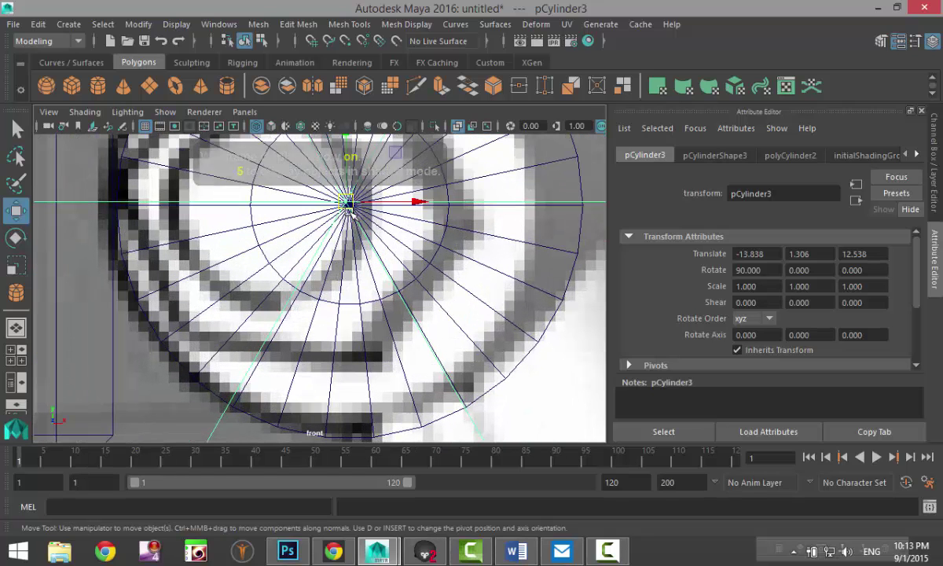
Step: Try to align the hexagonal disc with the shoulder cylinder's centre using grid snapping
left_click_drag(349, 205, 352, 209)
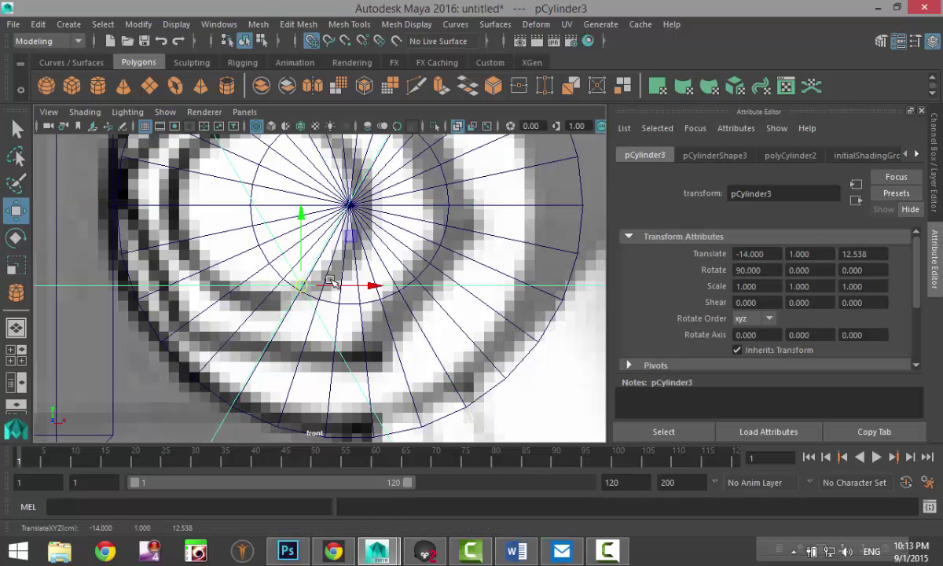
scroll(341, 316, "down", 10)
scroll(341, 314, "up", 10)
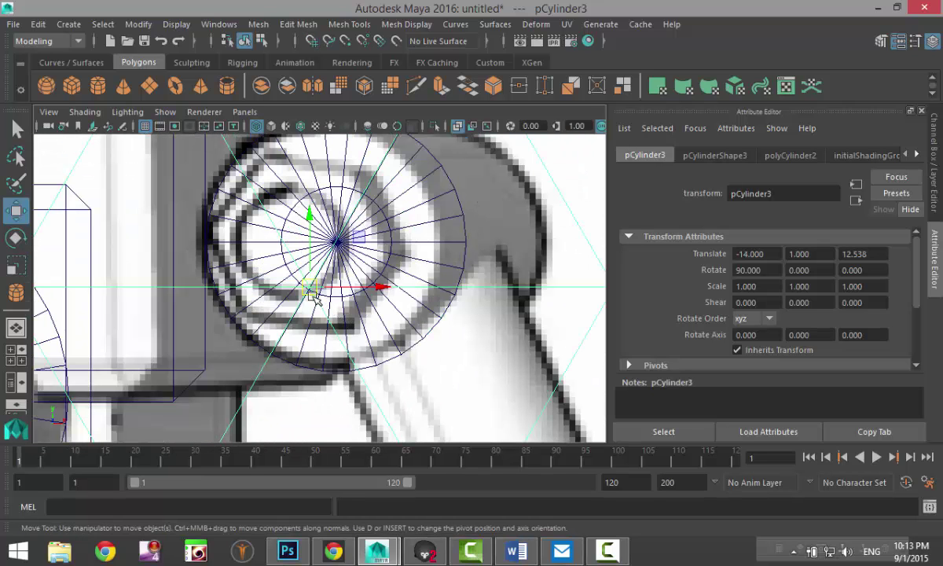
key("x")
left_click_drag(314, 284, 315, 282)
left_click_drag(336, 247, 338, 248)
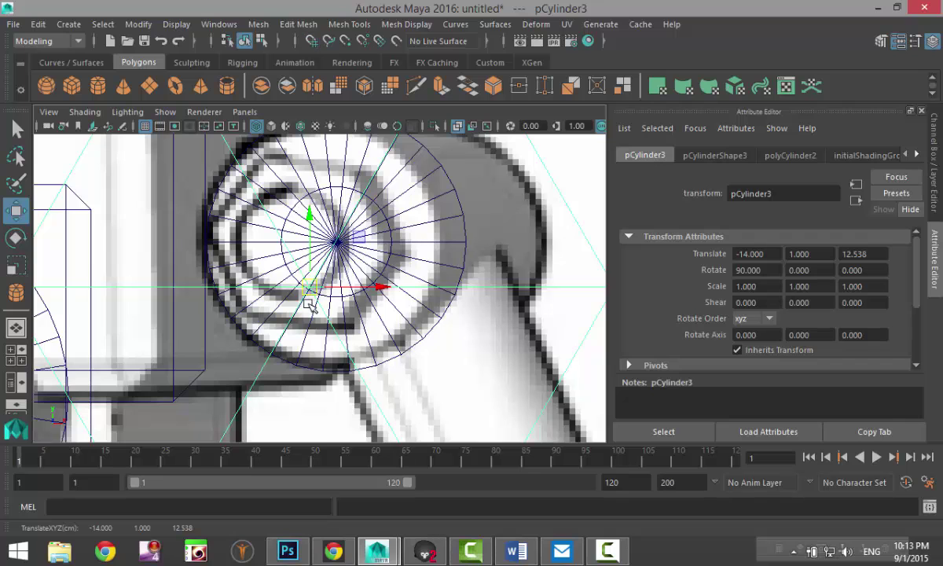
Step: Snap the hexagonal disc to the shoulder cylinder's centre vertex and scale it uniformly to about 0.298
key("v")
left_click_drag(309, 290, 338, 249)
scroll(371, 322, "down", 10)
scroll(371, 321, "up", 6)
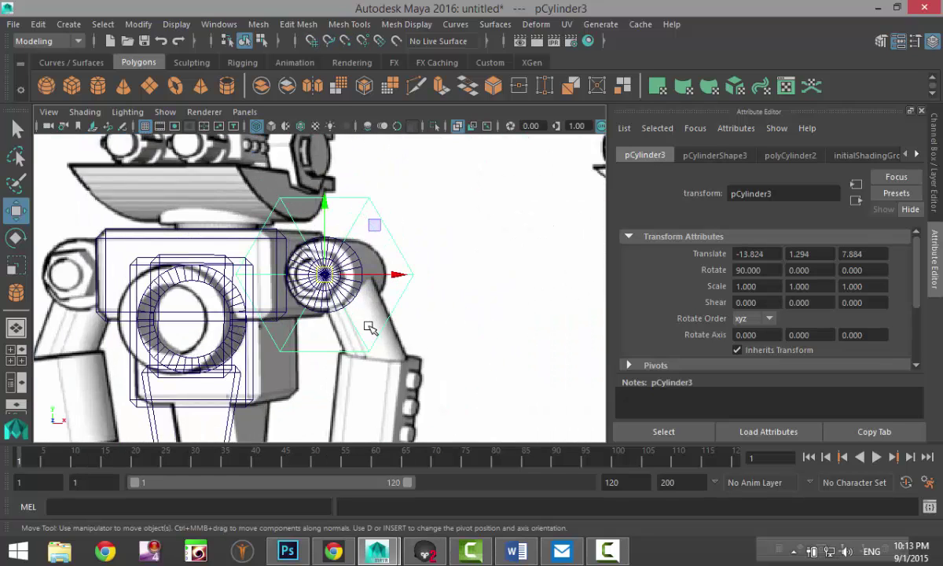
key("r")
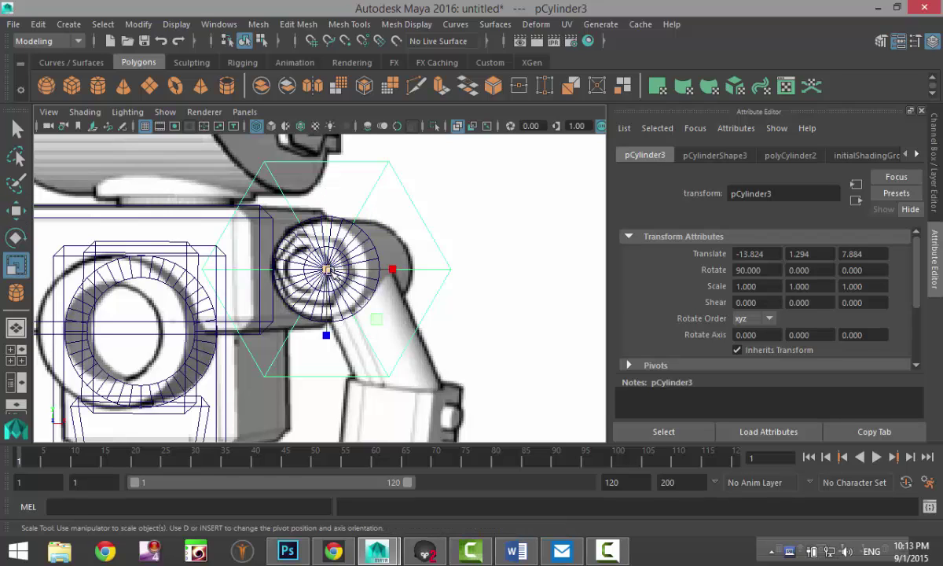
left_click_drag(325, 268, 215, 280)
Step: In the perspective view, move the hexagonal disc forward to the shoulder cylinder's front face at about Z 9.730
left_click(17, 355)
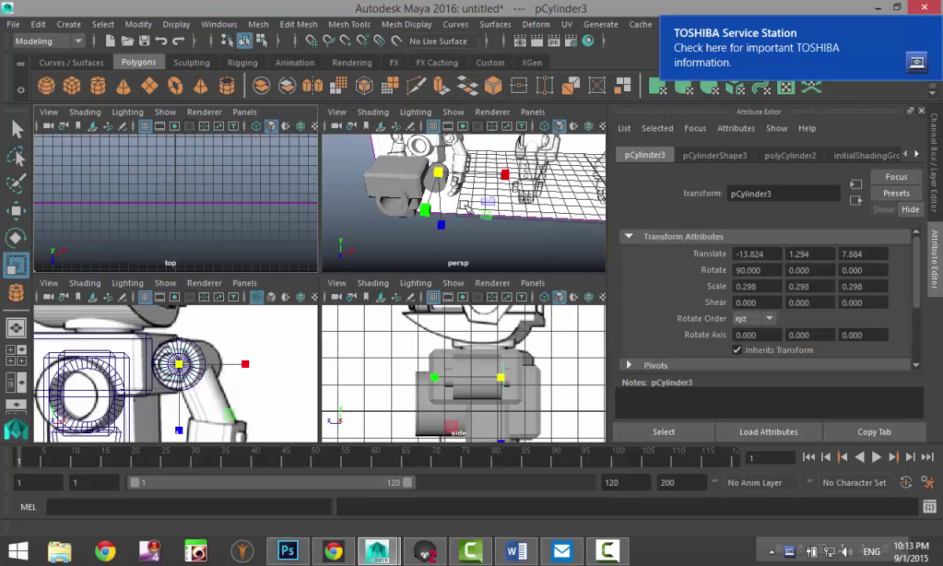
key("space")
key("f")
scroll(344, 286, "down", 8)
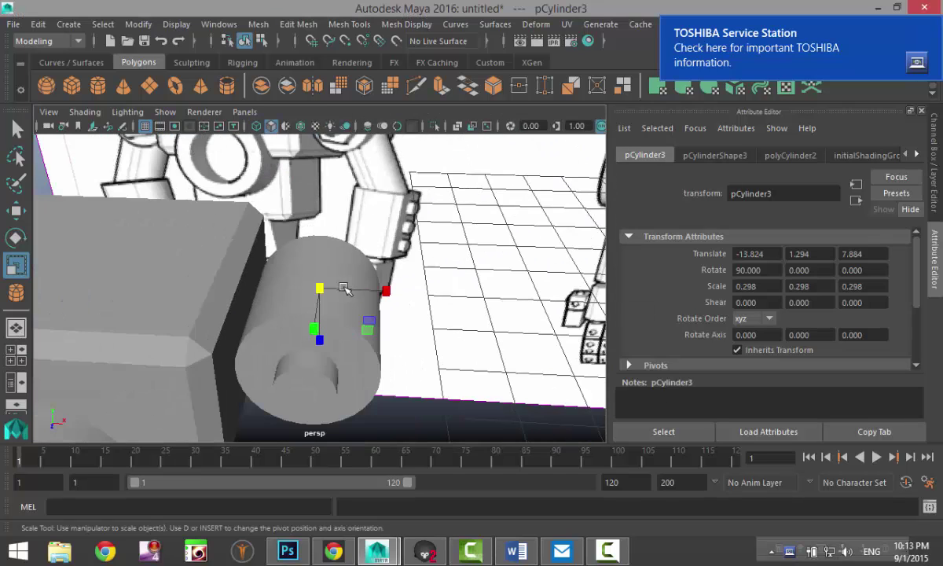
left_click_drag(345, 287, 183, 329, "alt")
key("w")
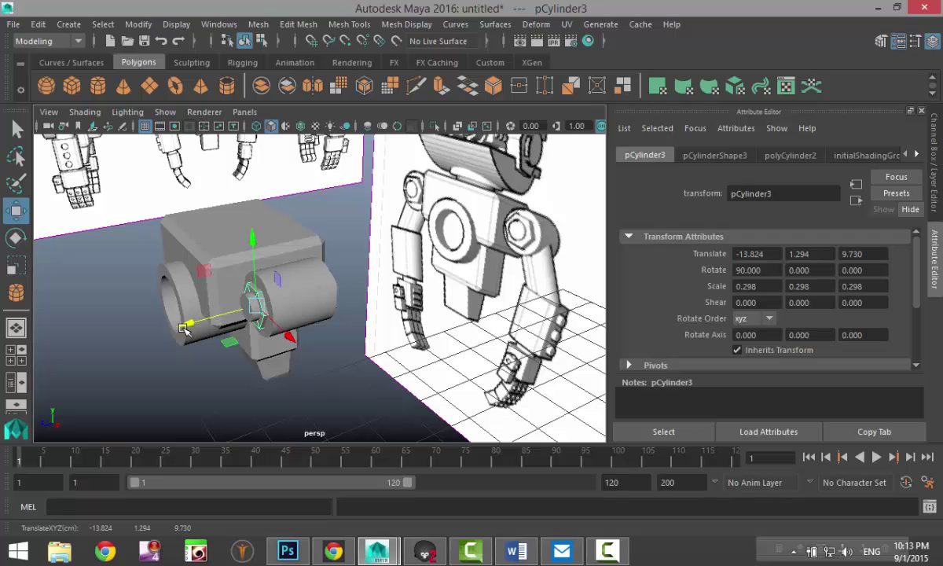
scroll(275, 357, "up", 5)
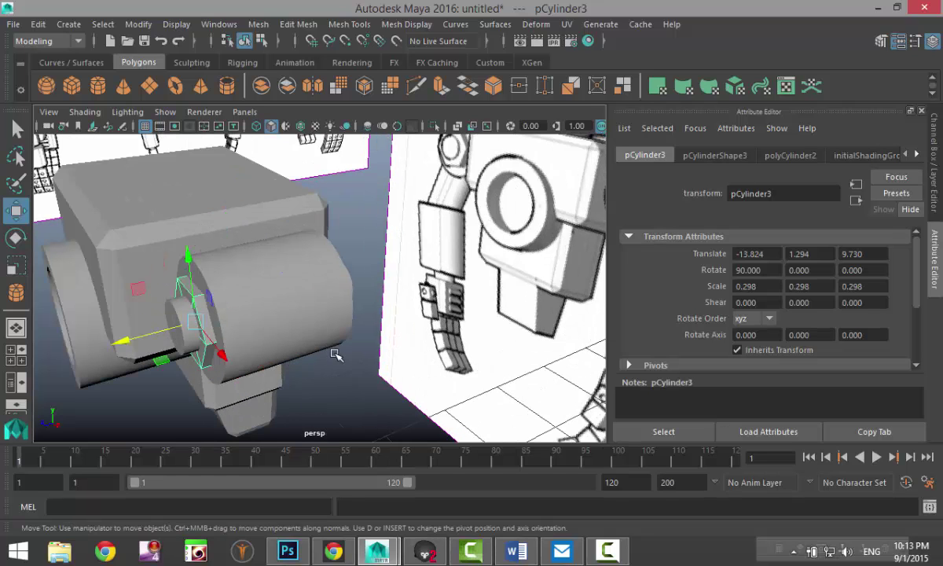
scroll(336, 356, "down", 6)
Step: In side-view wireframe, move the hexagonal disc's rear vertices back through the shoulder cylinder to about Z 7.733, then restore shading and deselect in perspective
left_click(16, 355)
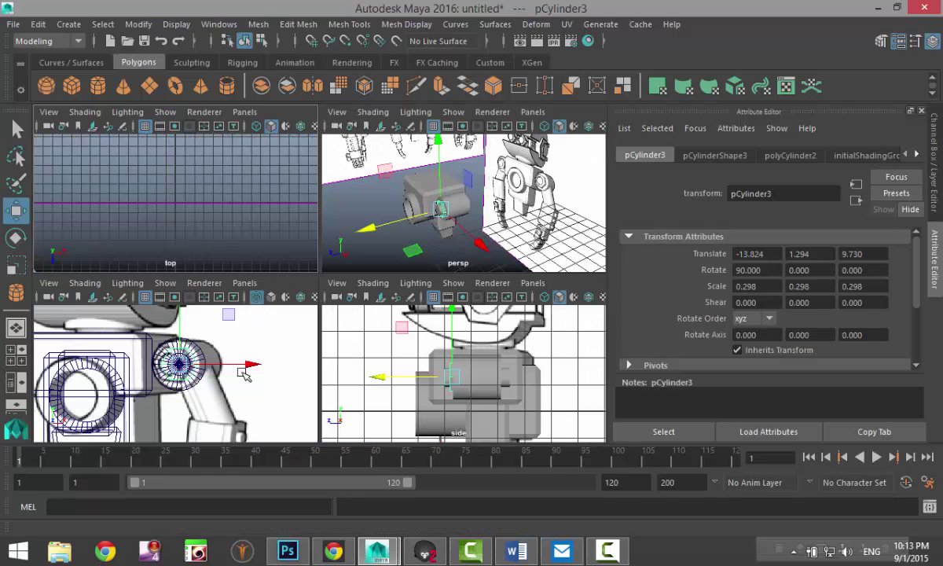
key("space")
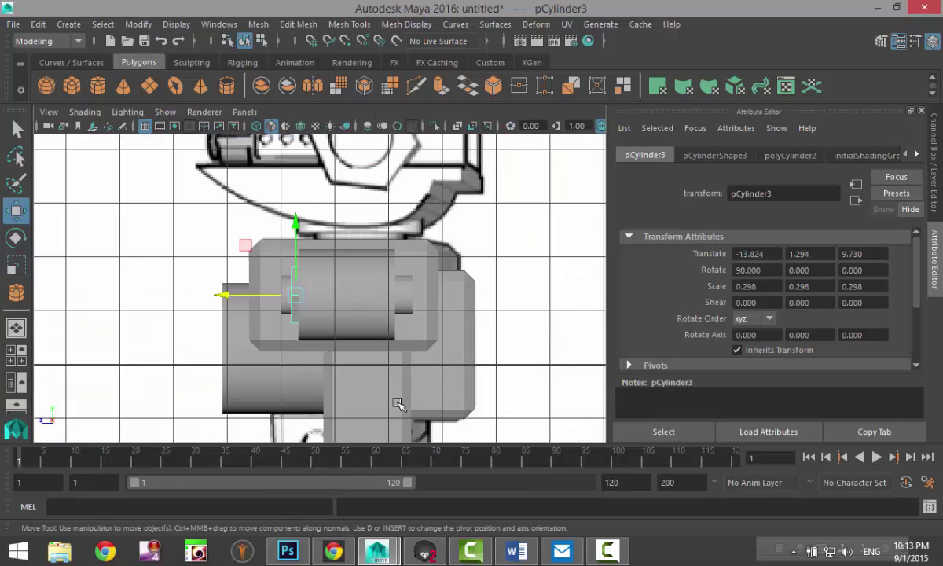
scroll(398, 403, "up", 4)
key("4")
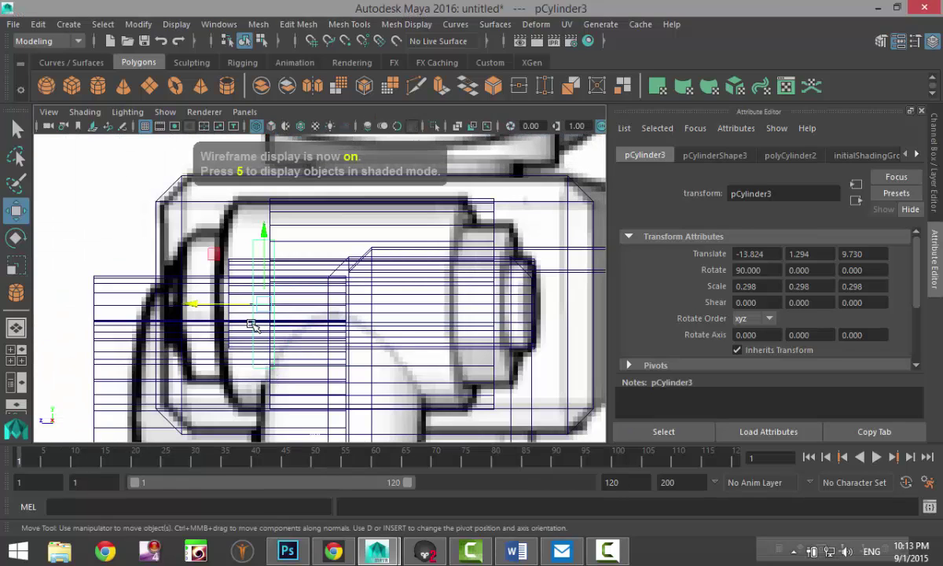
right_click_drag(253, 250, 207, 145)
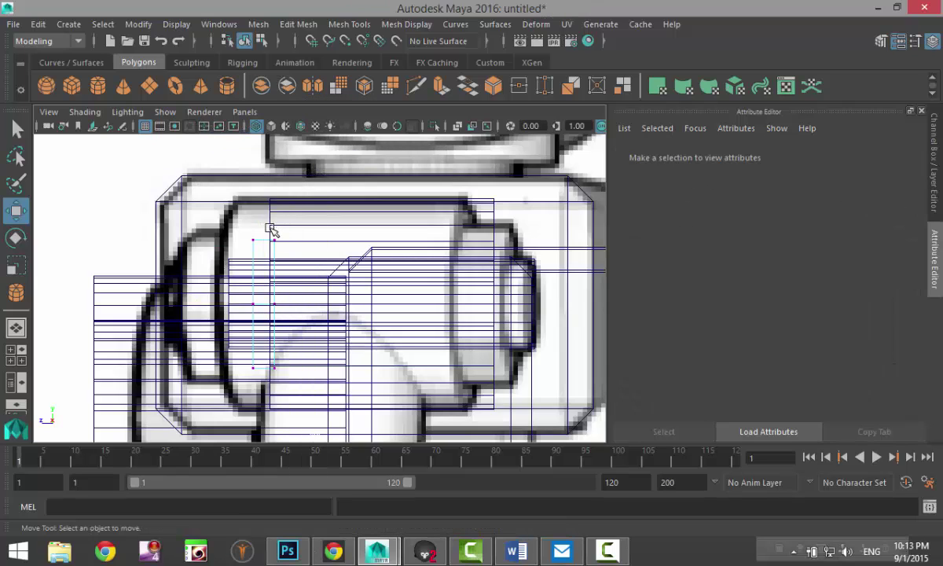
left_click_drag(271, 229, 373, 417)
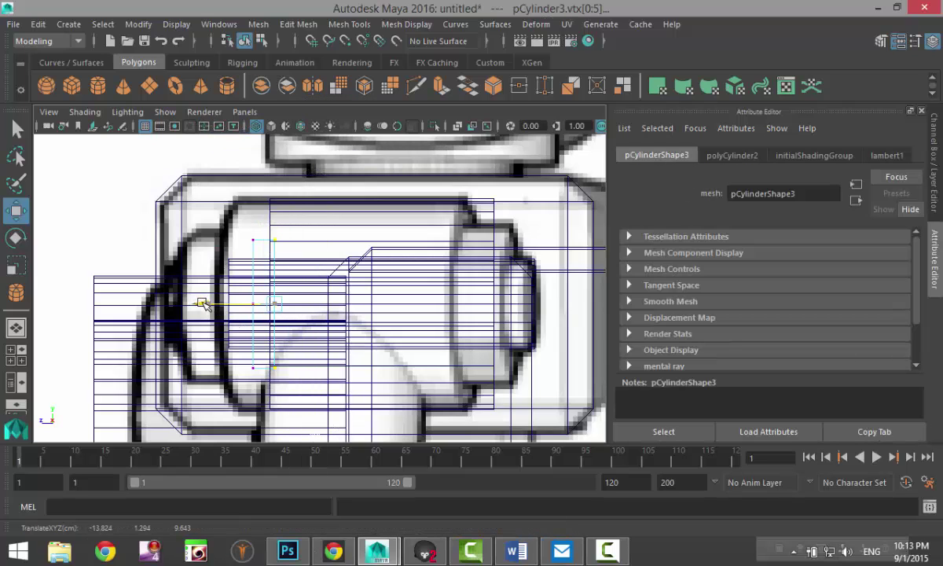
left_click_drag(206, 303, 440, 340)
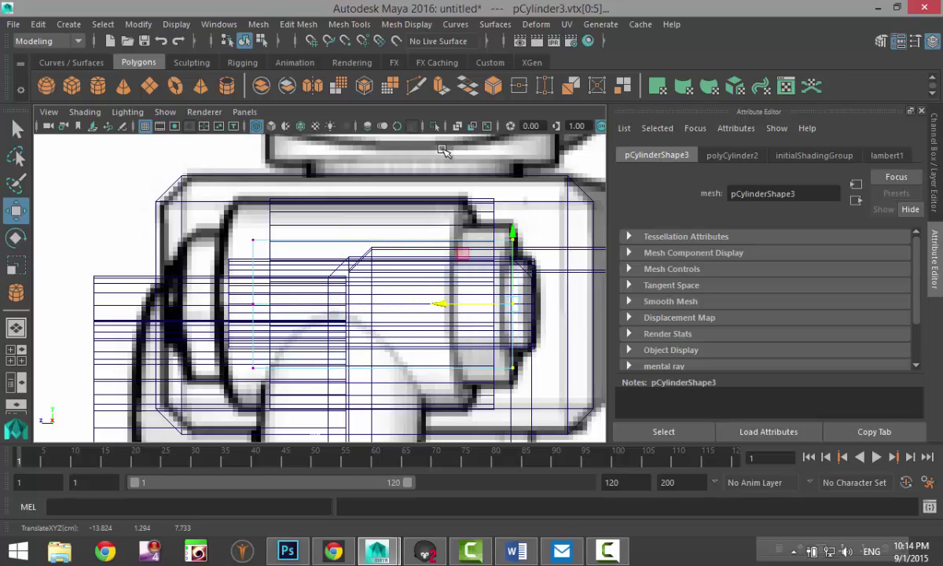
key("5")
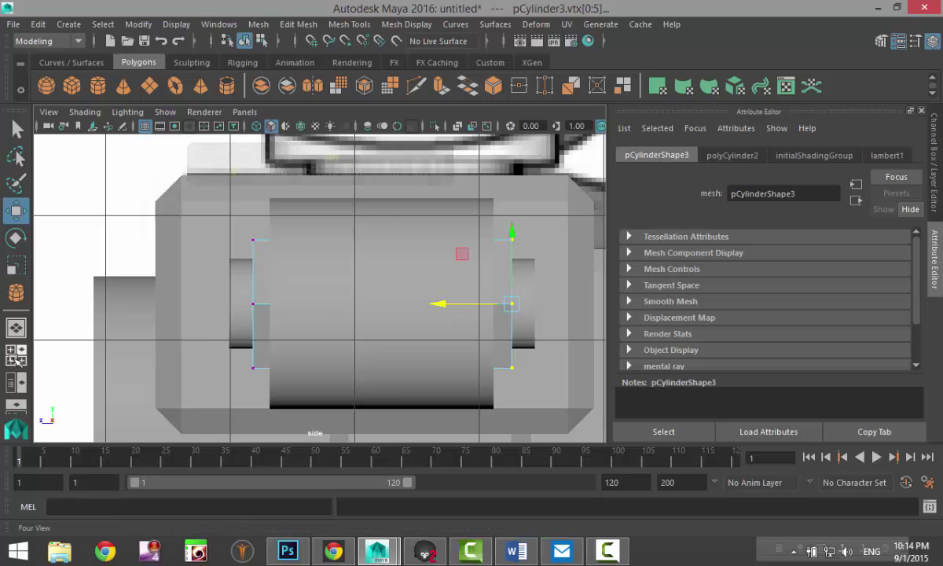
key("space")
key("space")
scroll(369, 314, "up", 2)
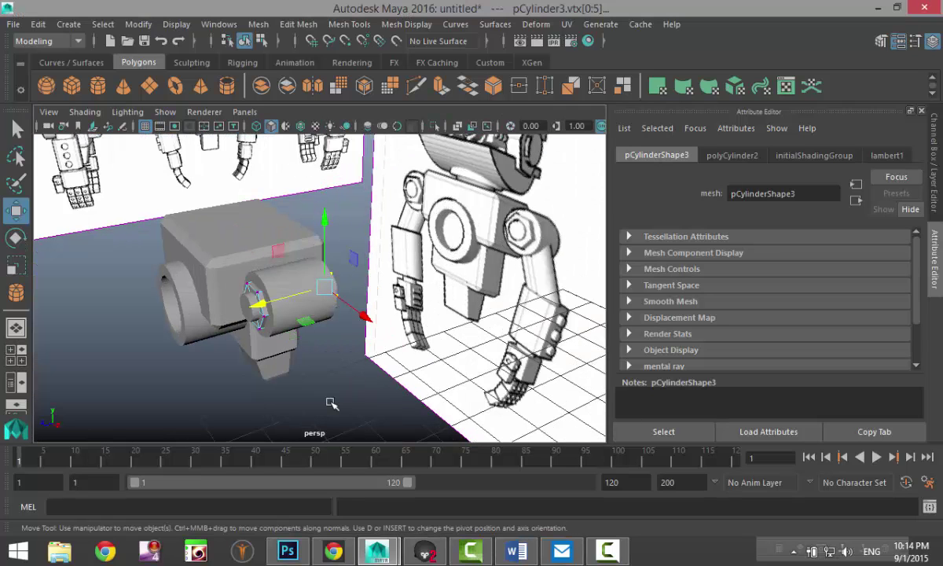
left_click(330, 406)
Step: Inspect the hexagonal shoulder piece, and examine the arm and hand in the front and side reference drawings
left_click_drag(319, 397, 419, 381, "alt")
scroll(396, 360, "up", 6)
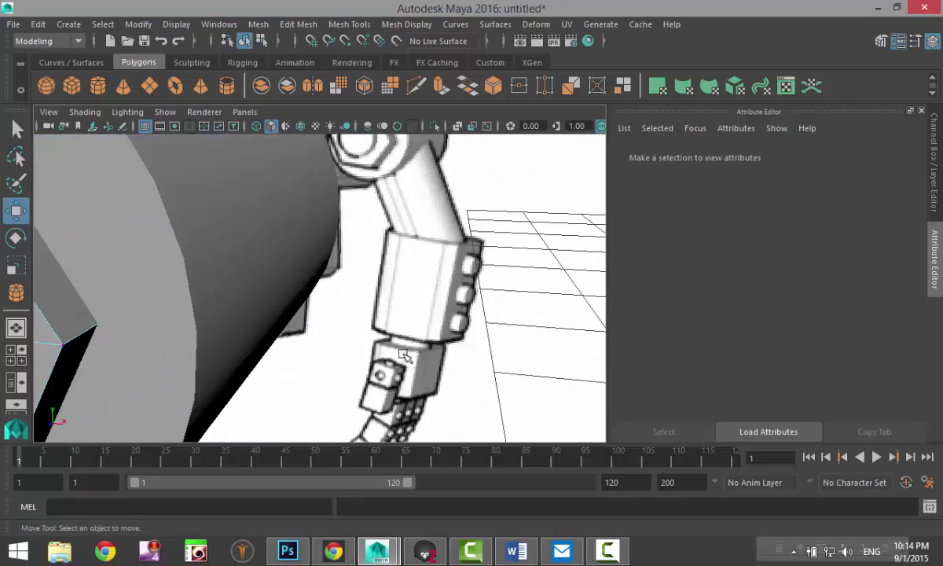
scroll(404, 355, "up", 4)
scroll(467, 353, "down", 5)
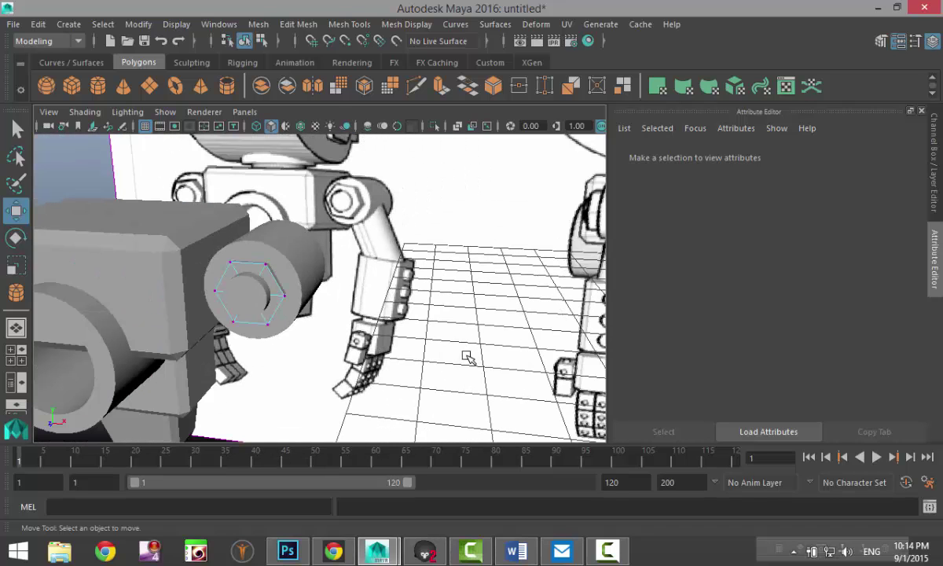
scroll(395, 318, "down", 6)
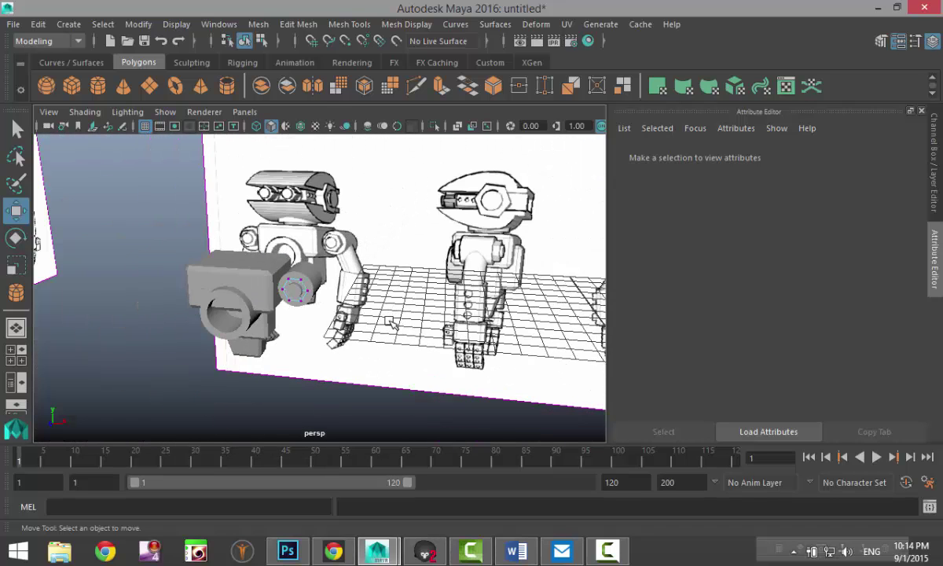
left_click_drag(395, 343, 316, 354, "alt")
scroll(316, 353, "up", 6)
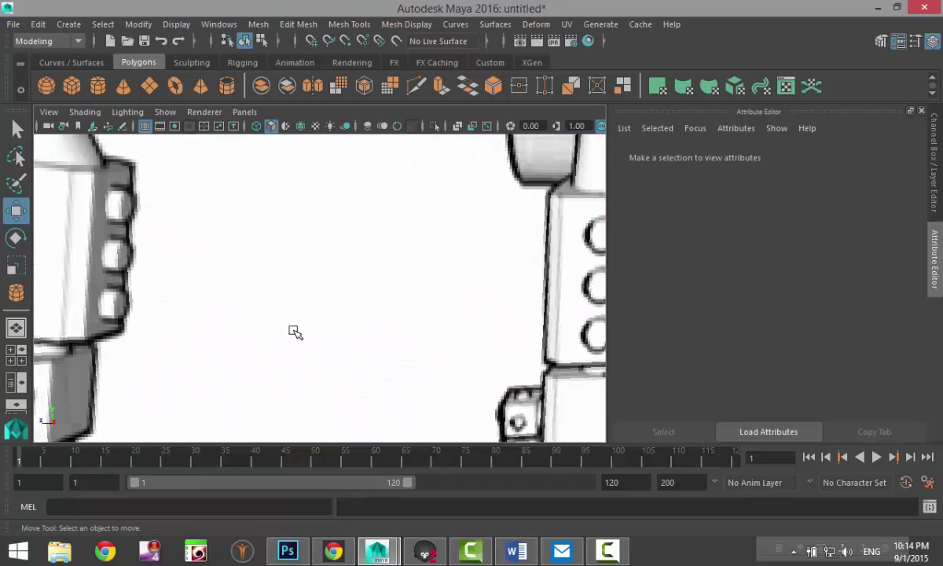
scroll(294, 332, "down", 4)
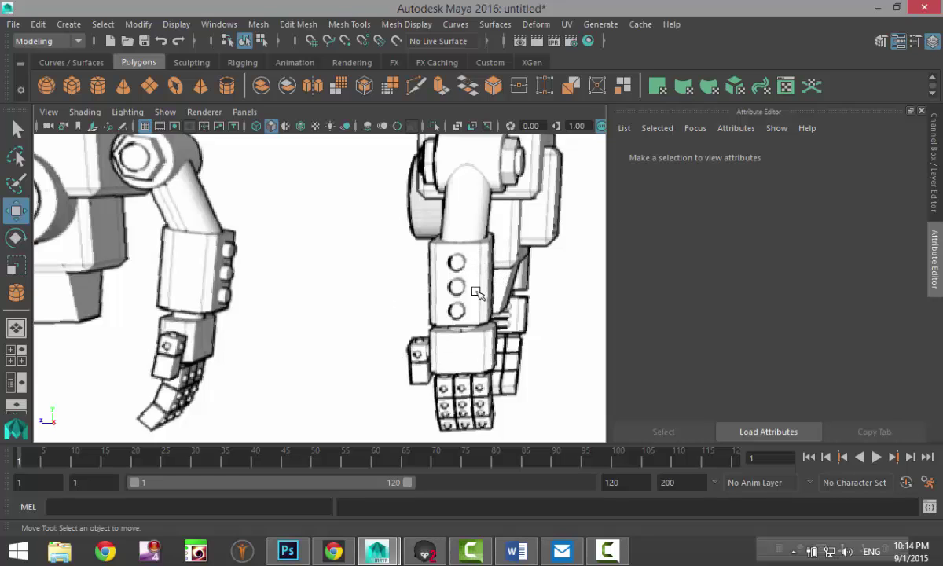
Step: Create a polygon cube about 1.02 wide, 1.97 high and 2.11 deep in front of the robot model
scroll(327, 333, "down", 6)
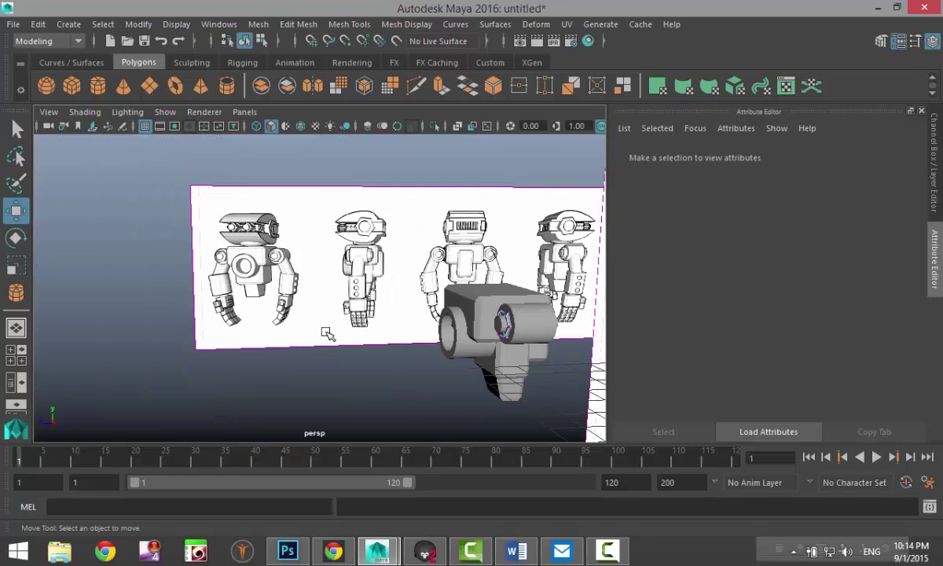
left_click_drag(320, 344, 78, 188, "alt")
left_click(72, 85)
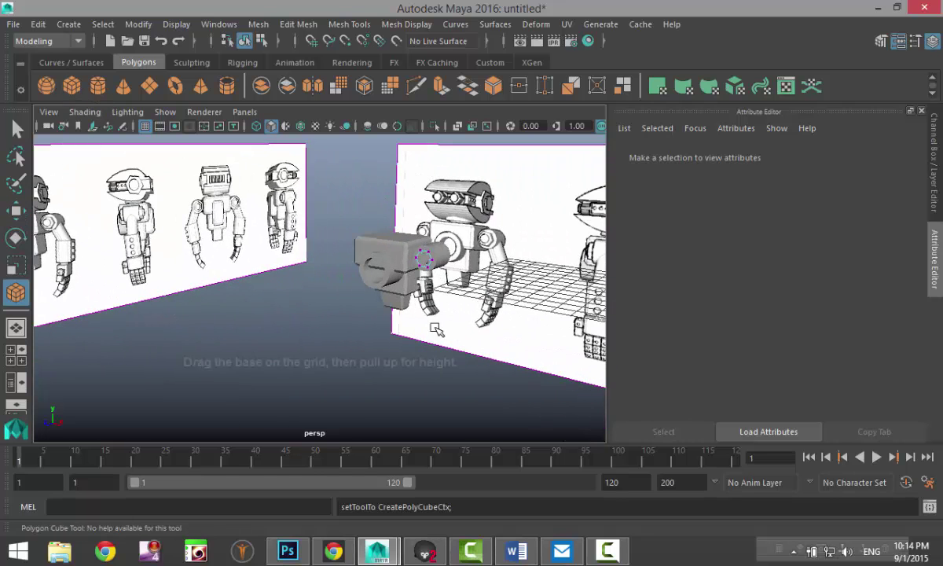
left_click_drag(426, 381, 477, 371)
left_click_drag(477, 370, 450, 333)
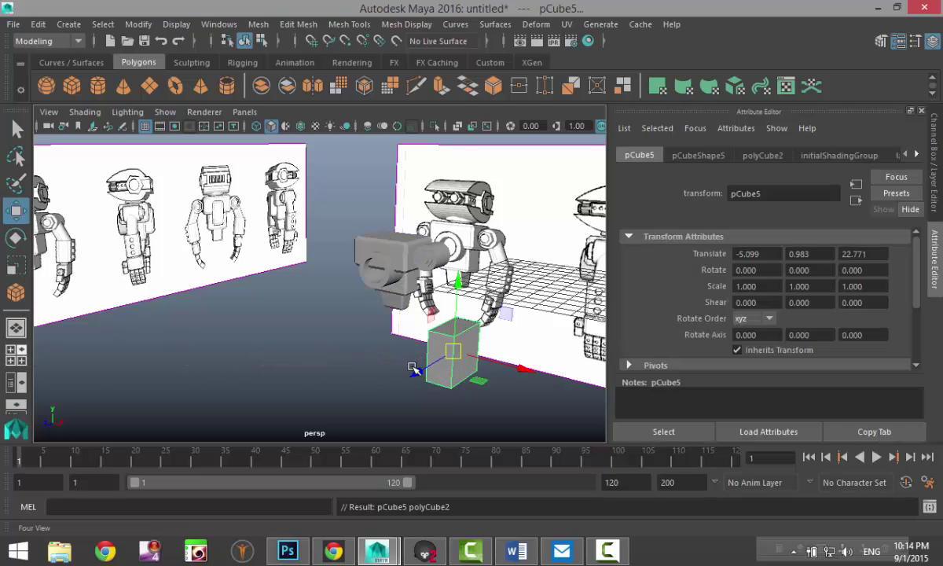
Step: In the front view, move the cube onto the reference forearm at about X -12.813, Y -1.662, and display it shaded
key("space")
key("space")
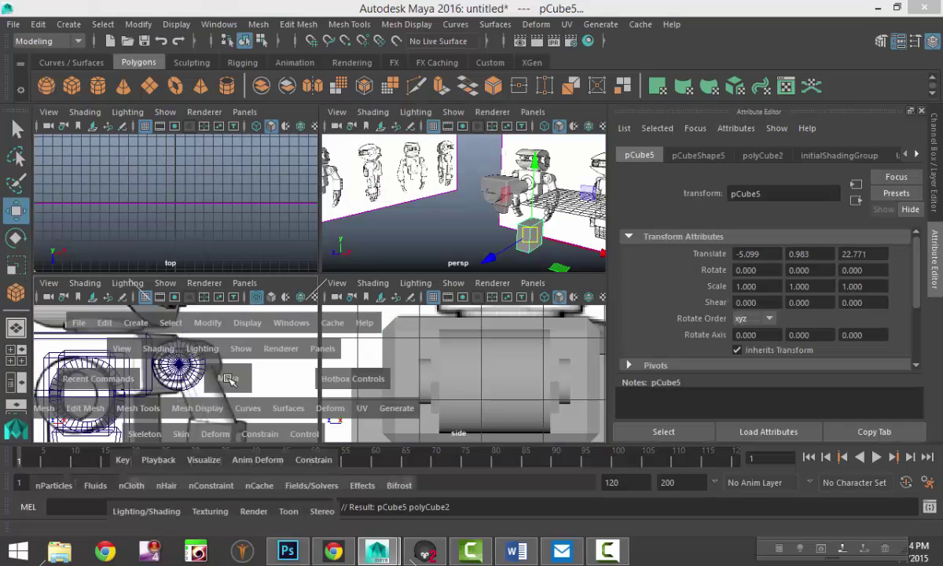
scroll(297, 368, "down", 5)
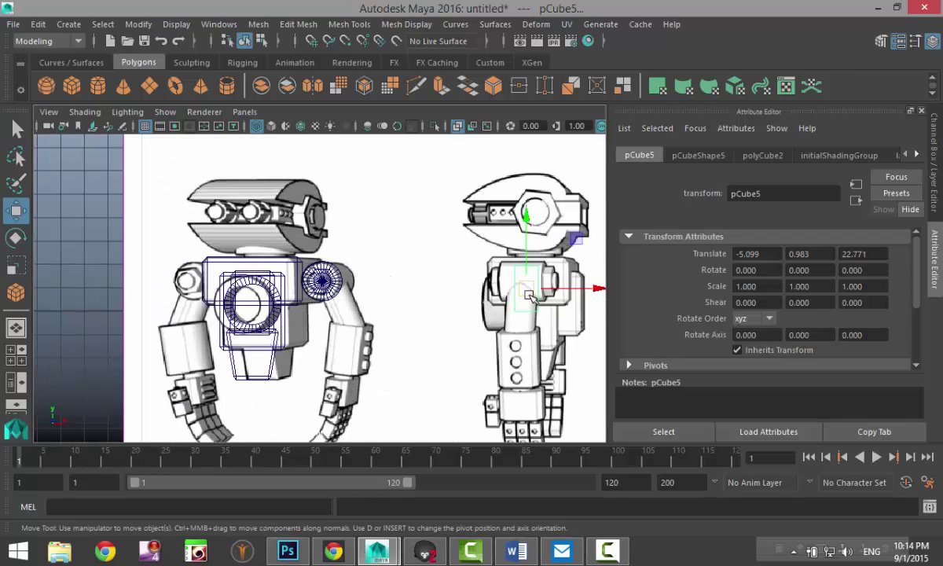
left_click_drag(525, 290, 350, 356)
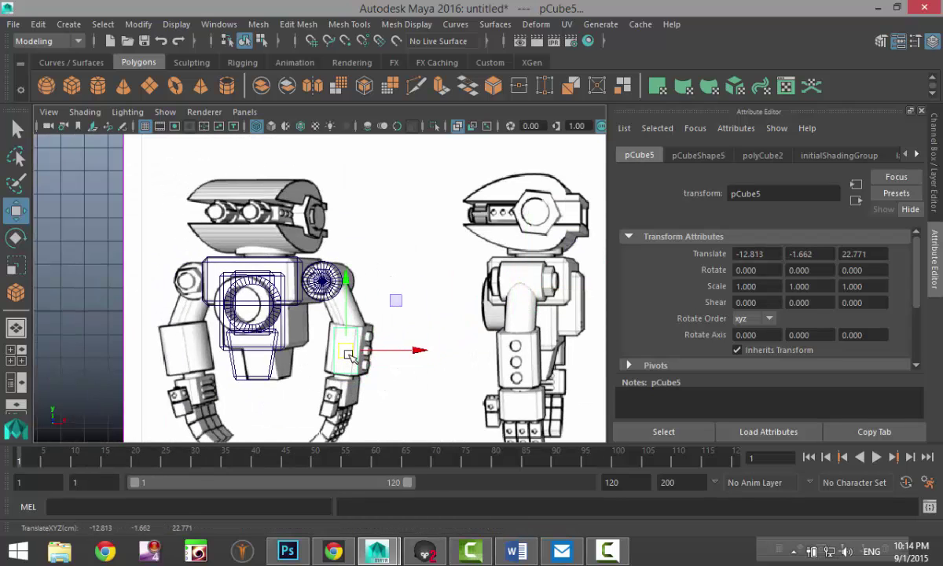
key("f")
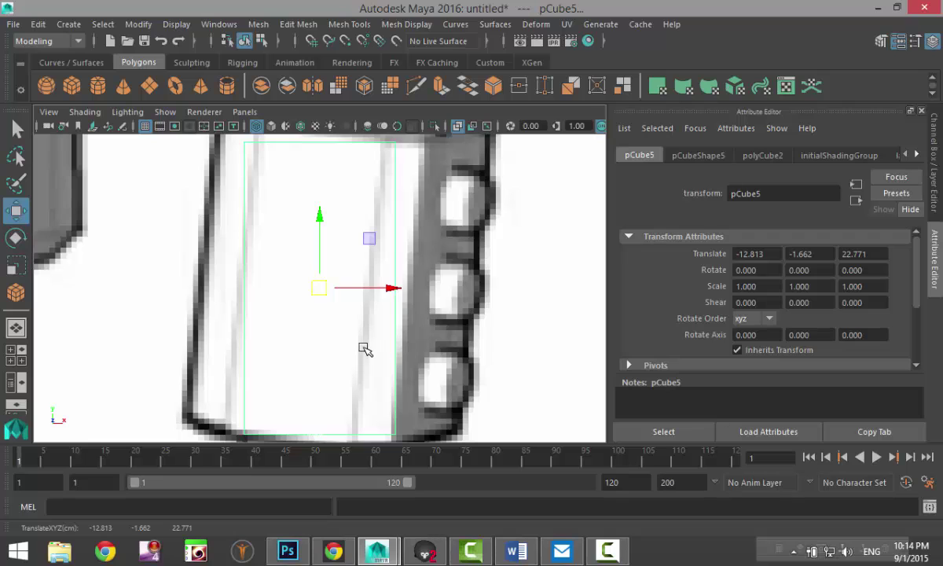
key("5")
scroll(363, 330, "down", 5)
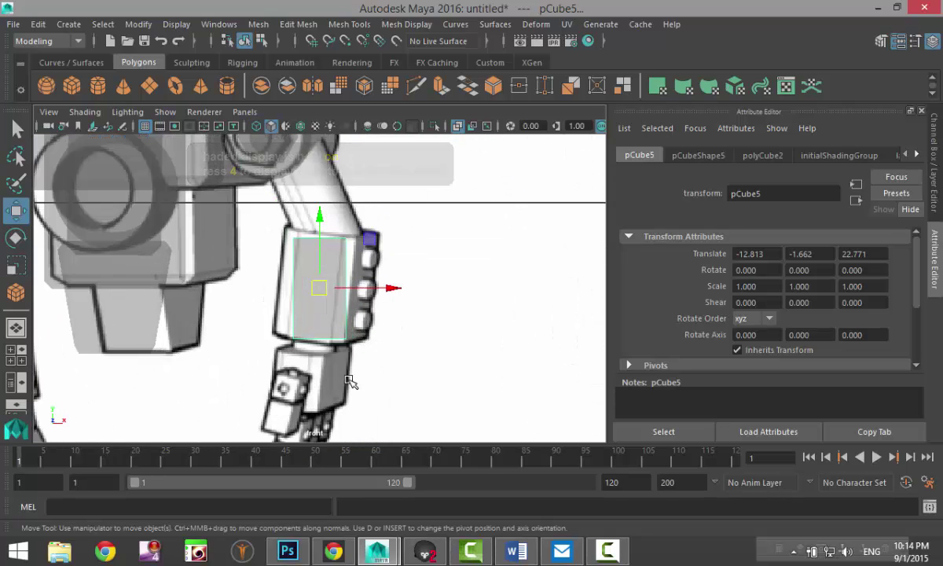
Step: Scale the forearm cube along X to about 1.644 to match the reference forearm's width
key("r")
left_click_drag(385, 289, 431, 293)
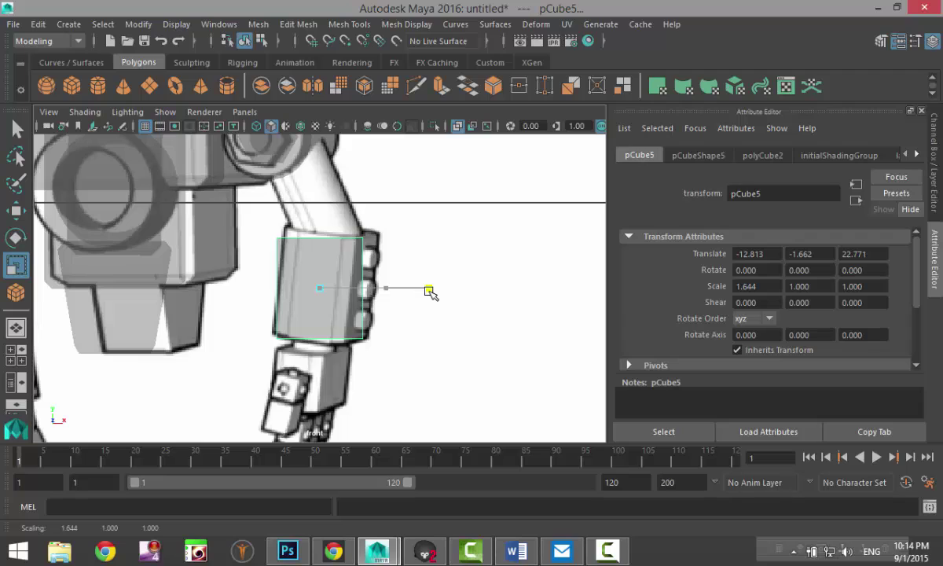
left_click_drag(430, 292, 432, 293)
Step: Set the forearm cube's width and depth to 2, and scale it to about 0.840 in X and 1.100 in Y
left_click(756, 156)
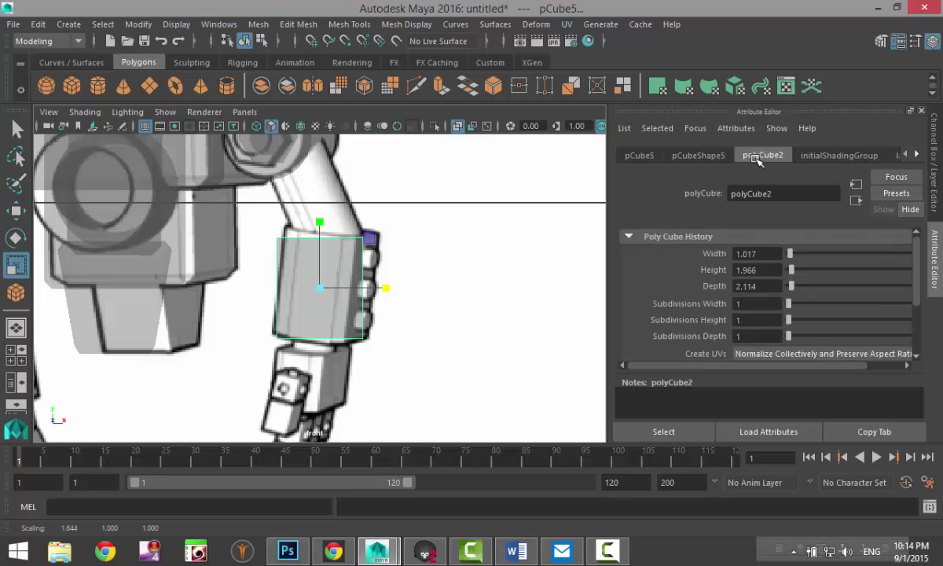
key("Return")
left_click(772, 287)
type("2")
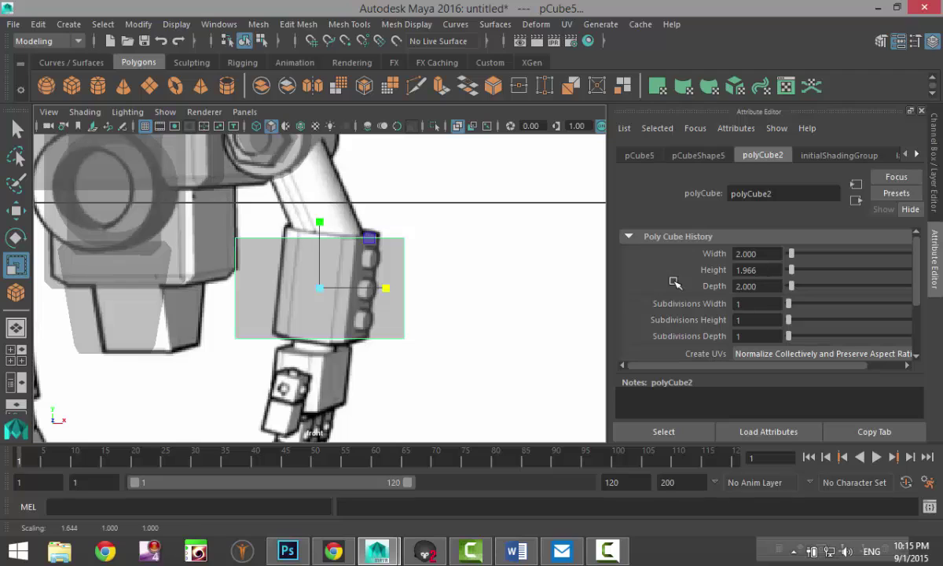
left_click_drag(389, 290, 354, 287)
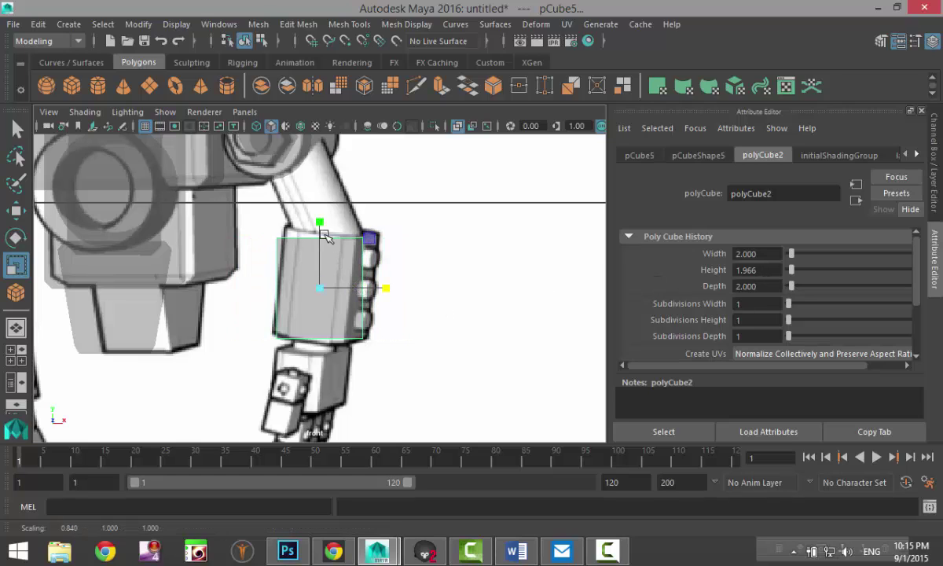
left_click_drag(320, 224, 322, 218)
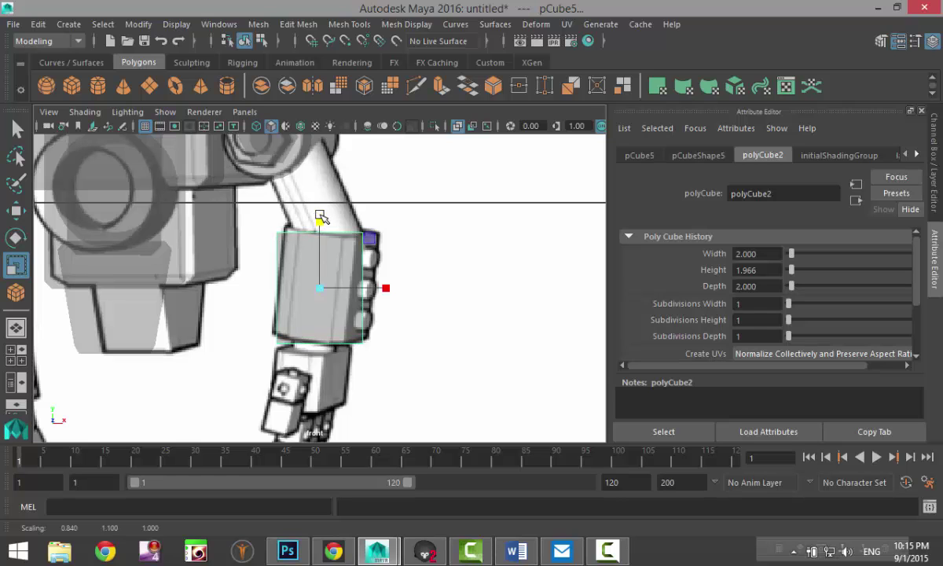
Step: In the perspective view, move the forearm block back along Z under the shoulder, to about Z 9.231
key("space")
key("space")
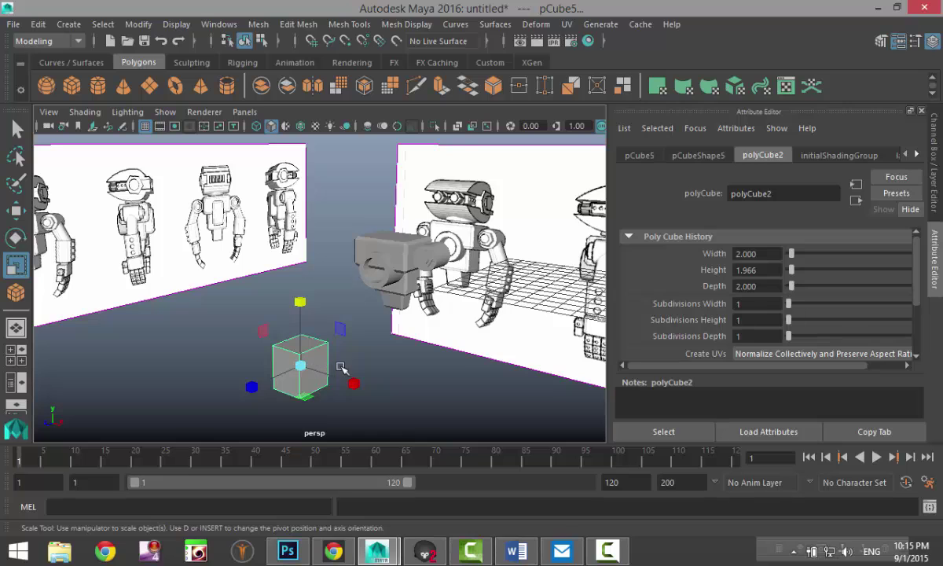
key("w")
left_click_drag(252, 379, 408, 337)
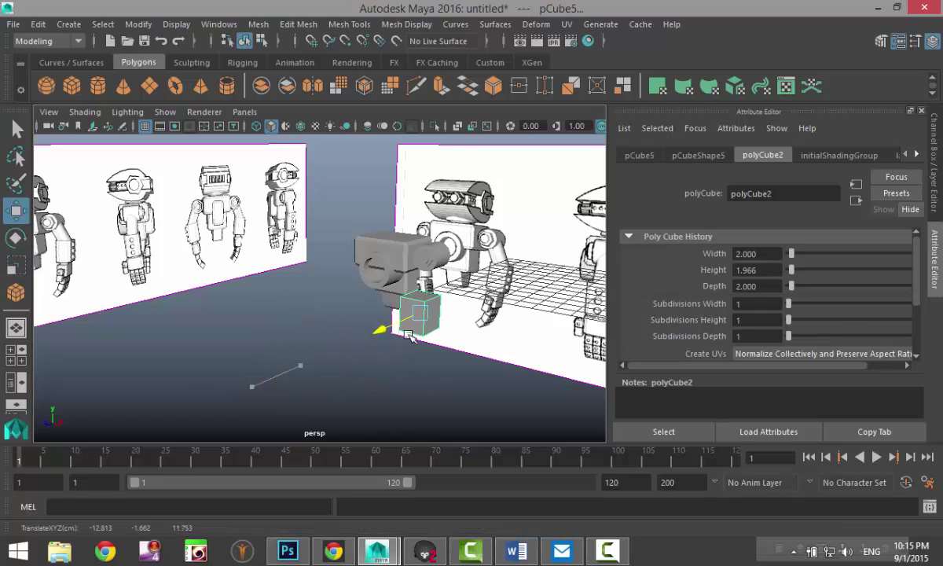
Step: In the side view with X-ray shading on, lower the forearm block over the reference forearm to about Y -1.971
key("space")
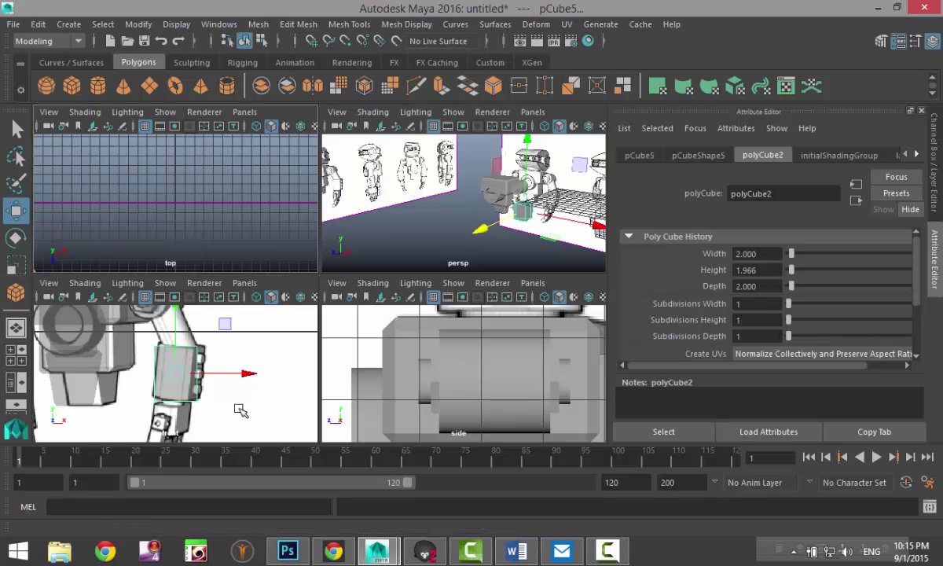
key("space")
key("f")
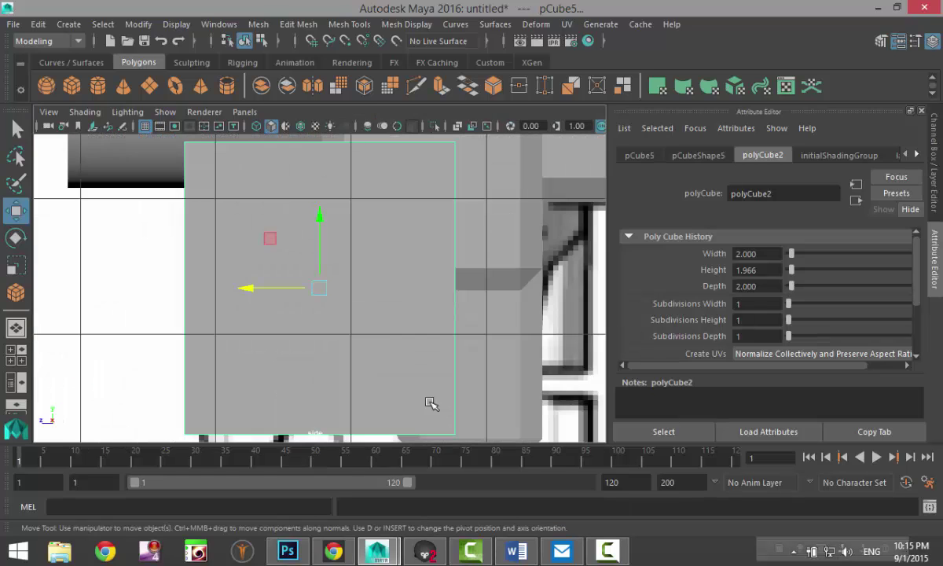
scroll(432, 404, "down", 10)
scroll(431, 404, "up", 6)
scroll(419, 400, "down", 4)
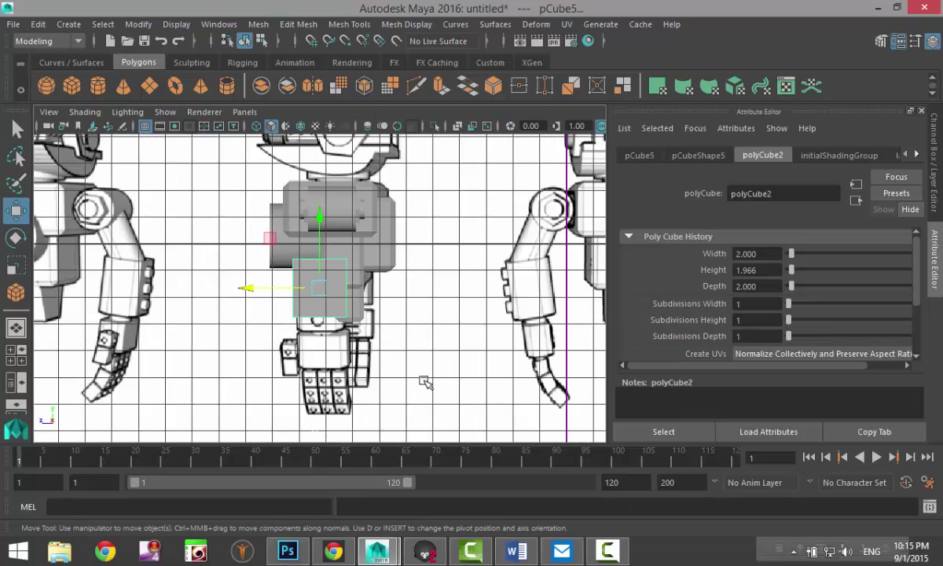
left_click(459, 126)
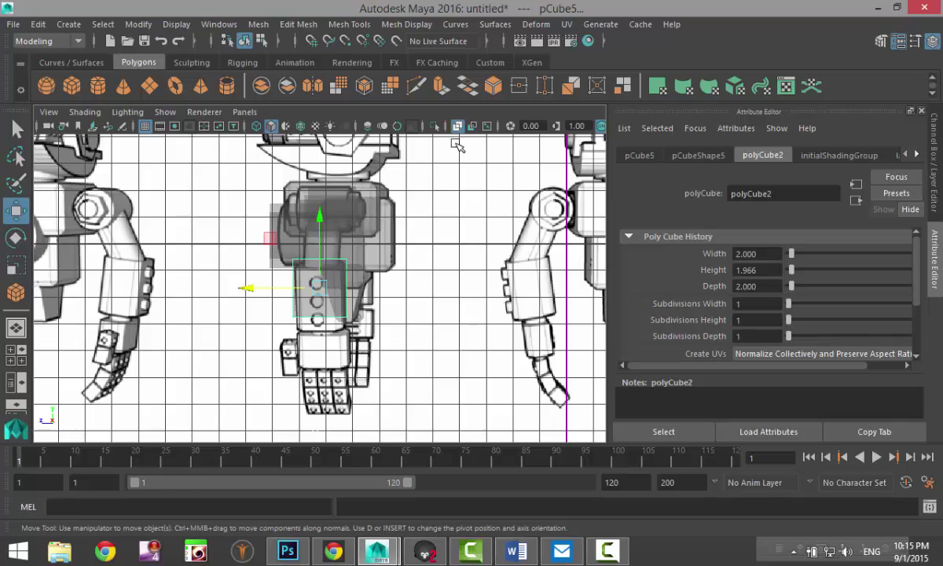
scroll(396, 221, "up", 5)
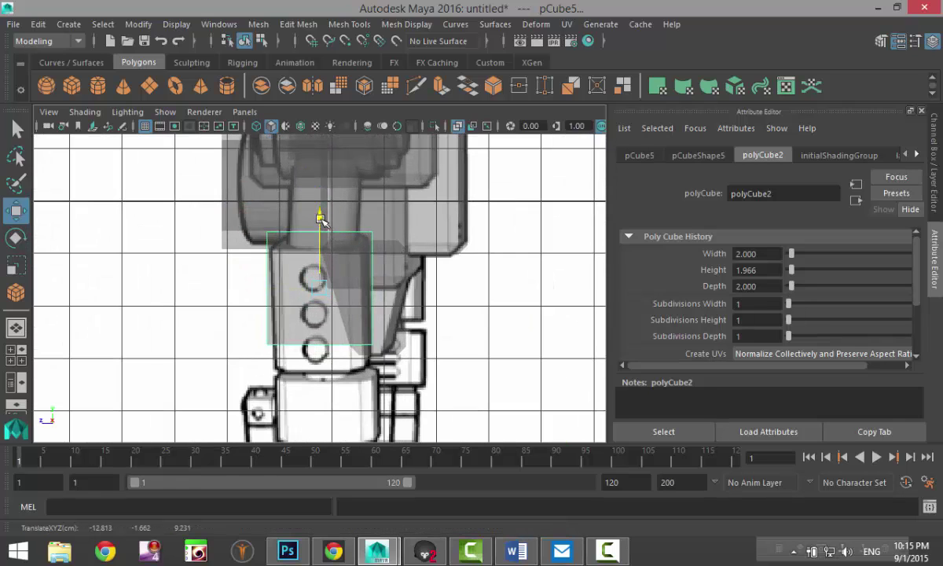
left_click_drag(320, 212, 321, 235)
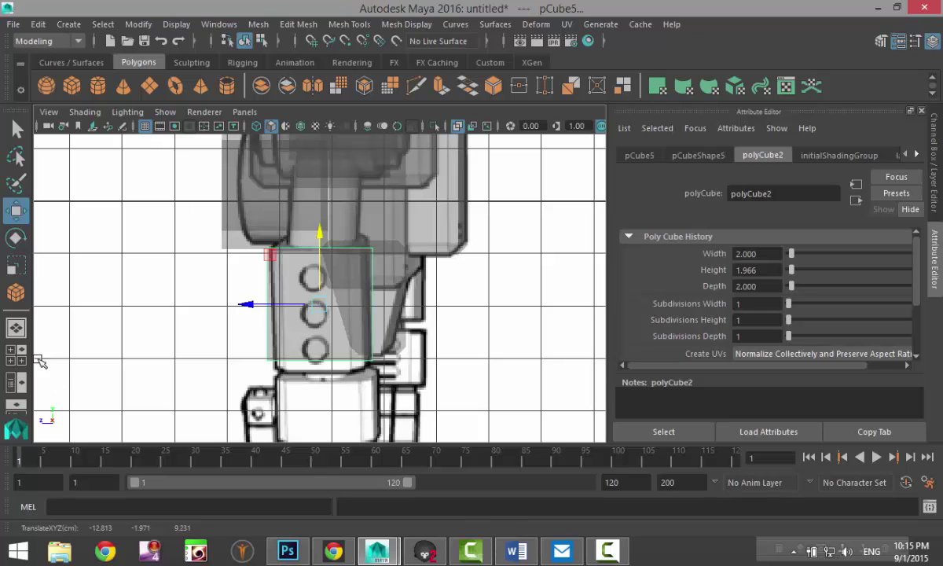
Step: In the perspective view, select the forearm block's four vertical edges and bevel them
left_click(15, 330)
key("space")
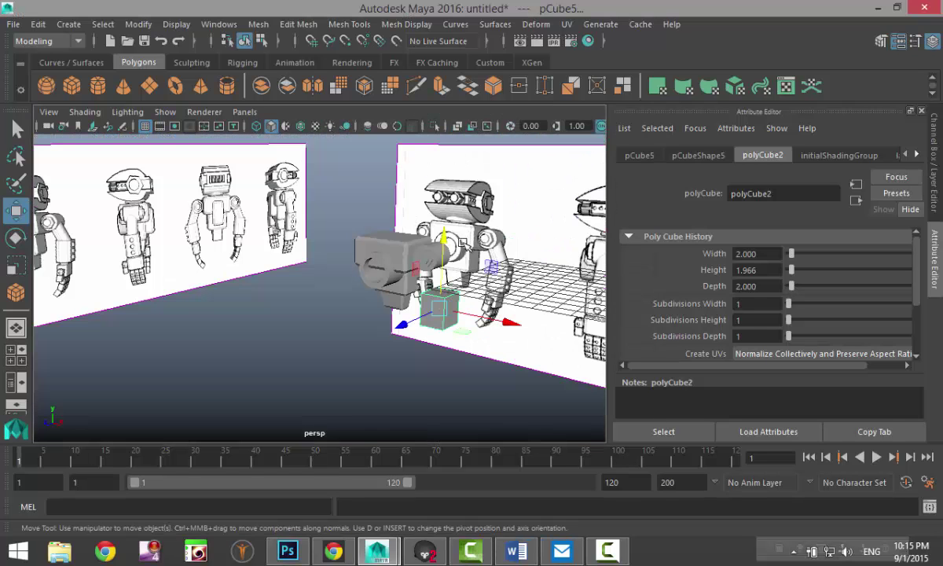
key("f")
scroll(448, 252, "down", 3)
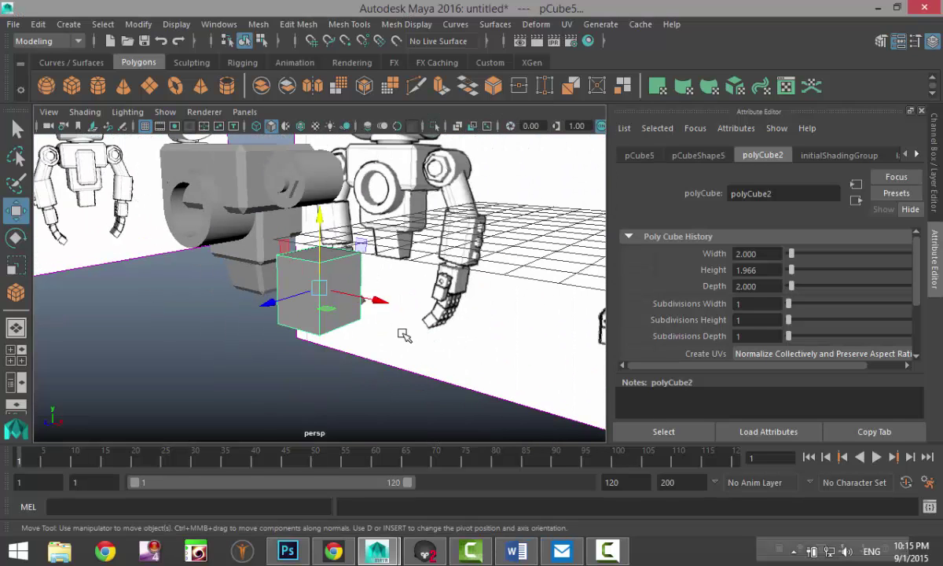
left_click_drag(404, 335, 459, 328, "alt")
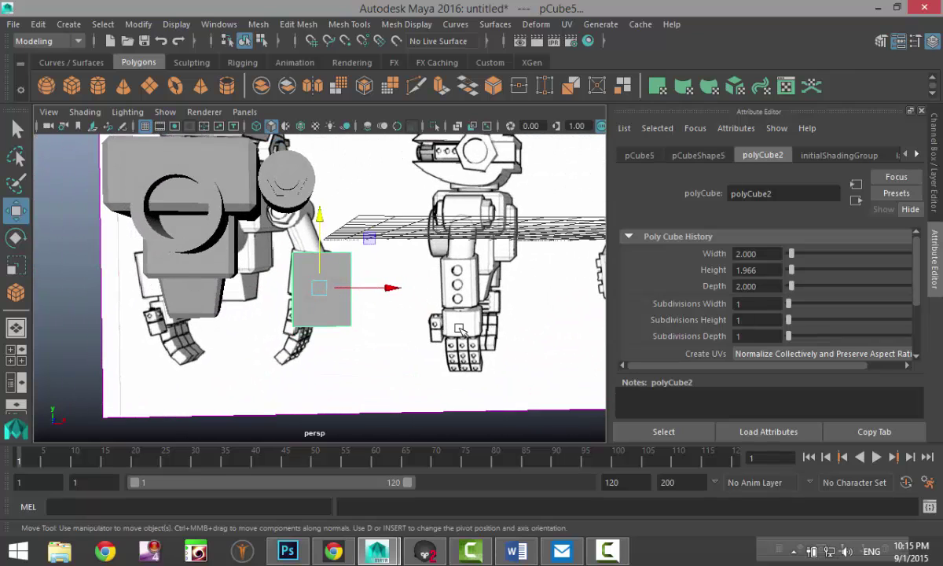
scroll(459, 329, "up", 3)
right_click_drag(266, 250, 267, 86)
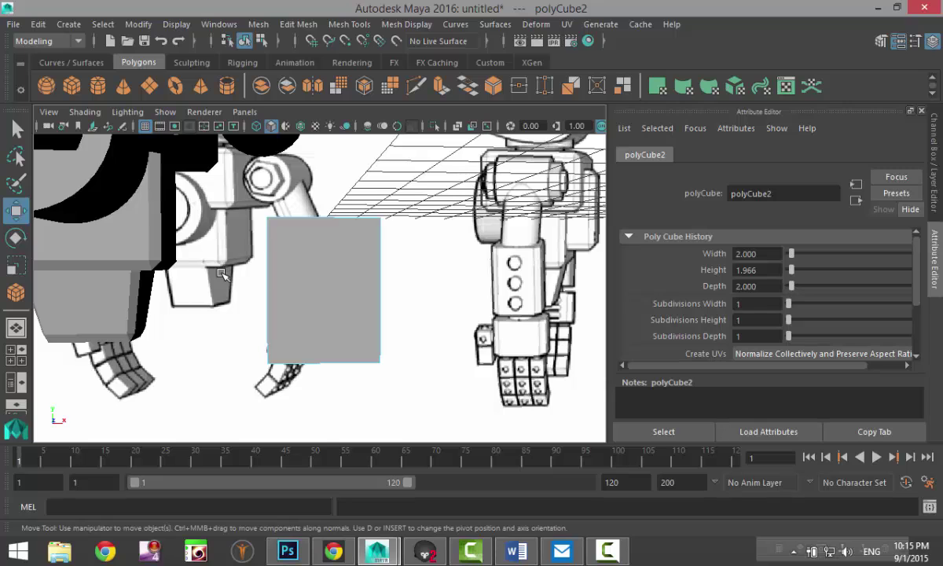
left_click_drag(221, 272, 447, 303)
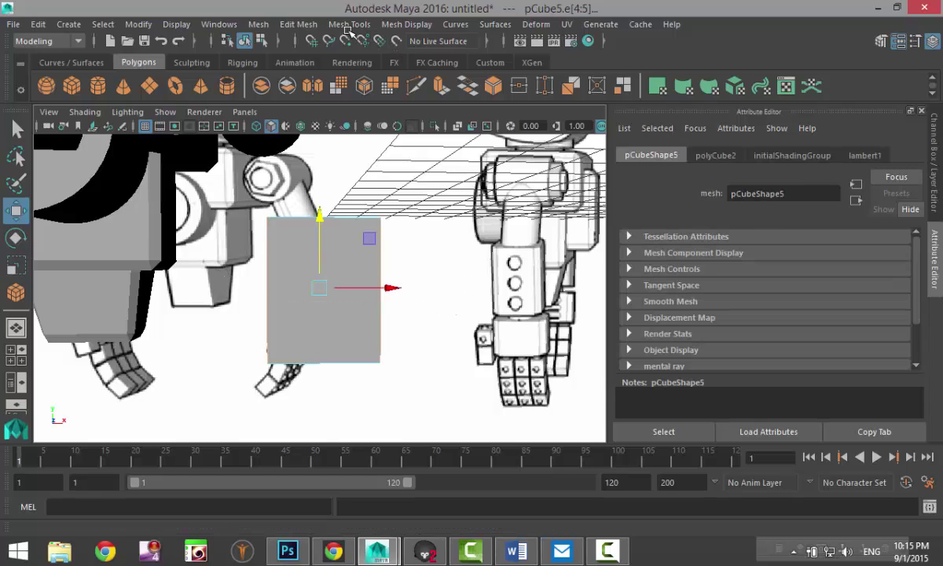
left_click(348, 25)
mouse_move(308, 22)
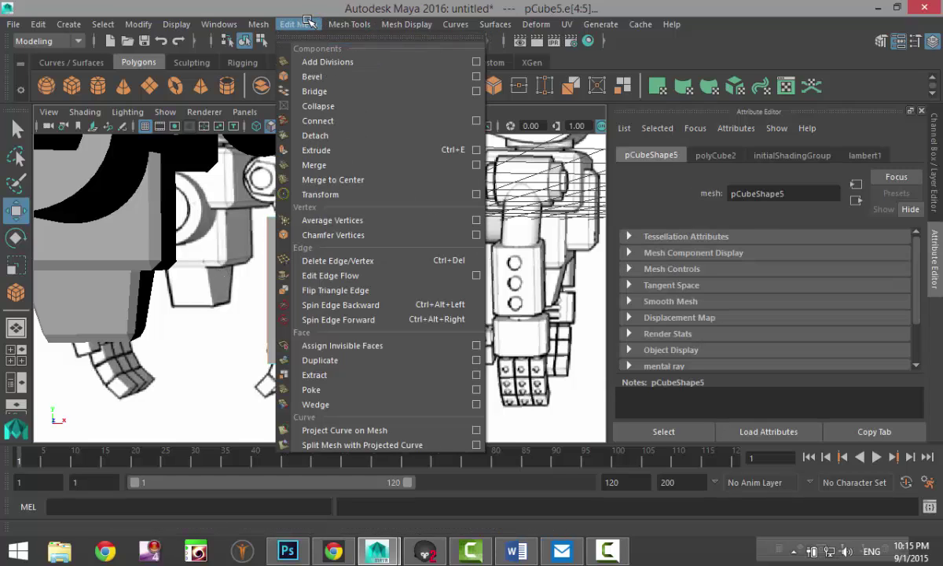
left_click(313, 76)
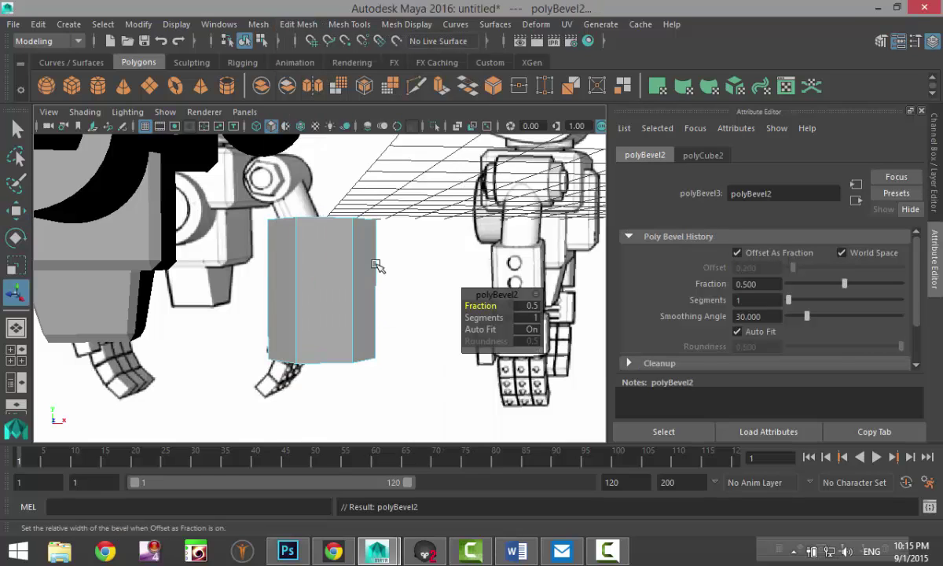
Step: Set the forearm block's bevel fraction to 0.2 and clear the selection
left_click_drag(397, 318, 397, 350, "alt")
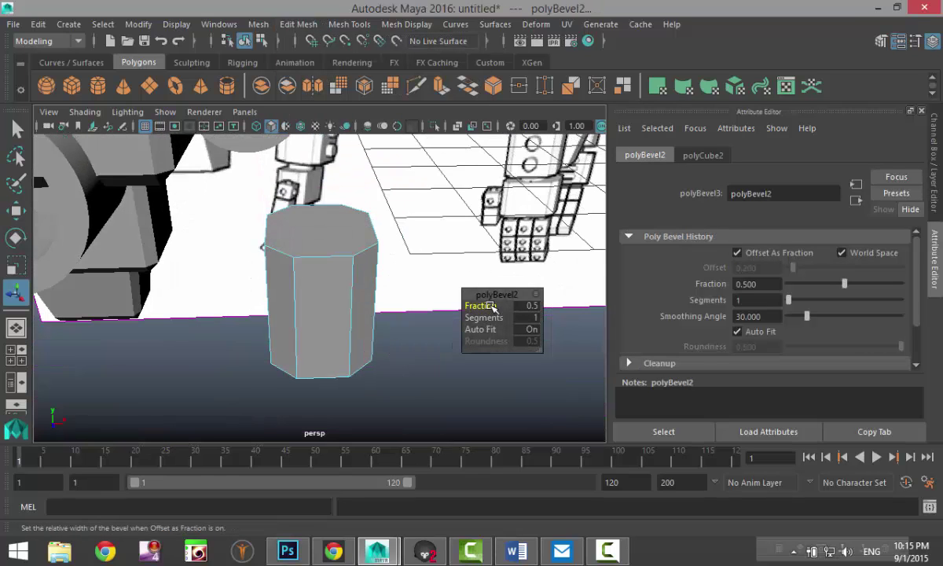
left_click_drag(490, 305, 490, 310)
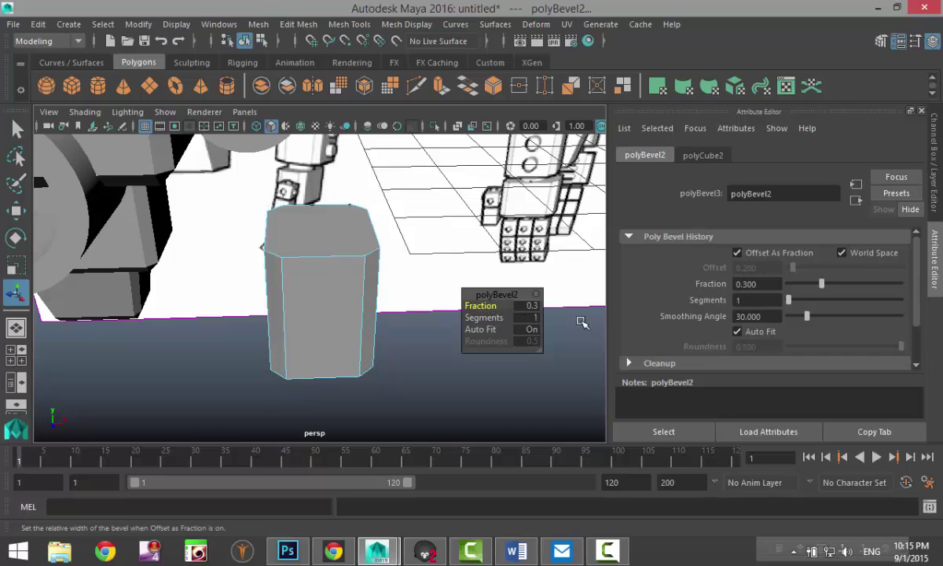
left_click(531, 306)
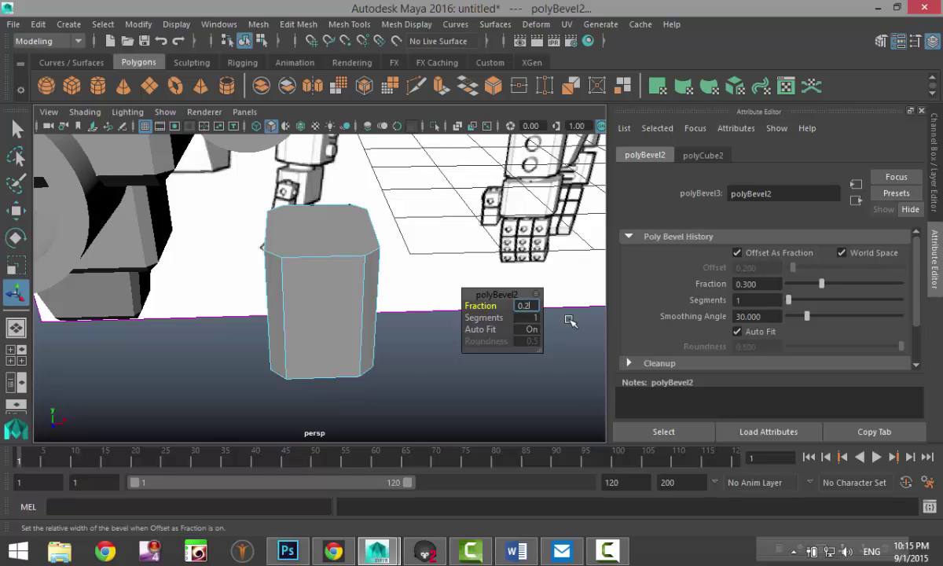
key("Return")
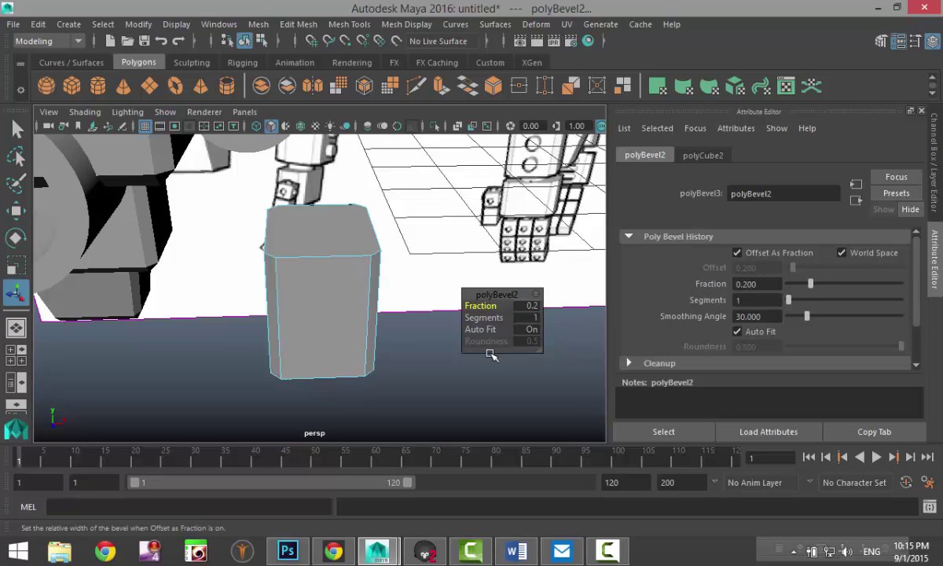
left_click(409, 358)
Step: Inspect the bevelled forearm block from several angles and against the front and side reference drawings
left_click_drag(408, 358, 416, 314, "alt")
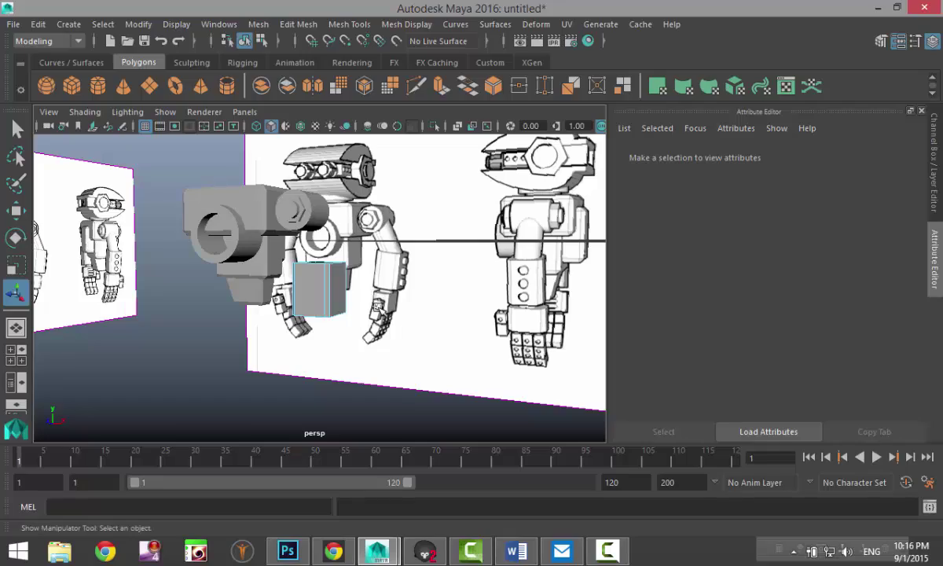
middle_click_drag(381, 308, 343, 335, "alt")
left_click_drag(395, 357, 286, 390, "alt")
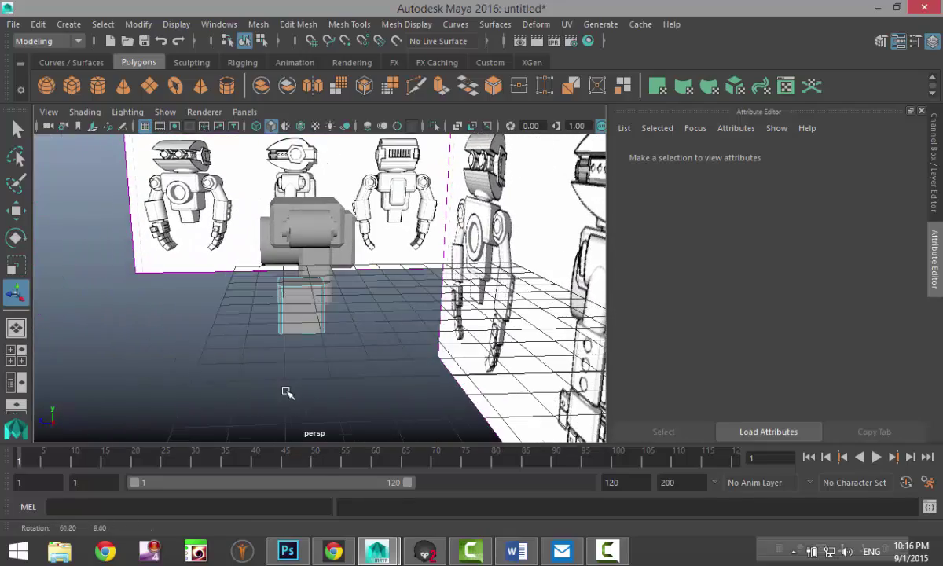
key("space")
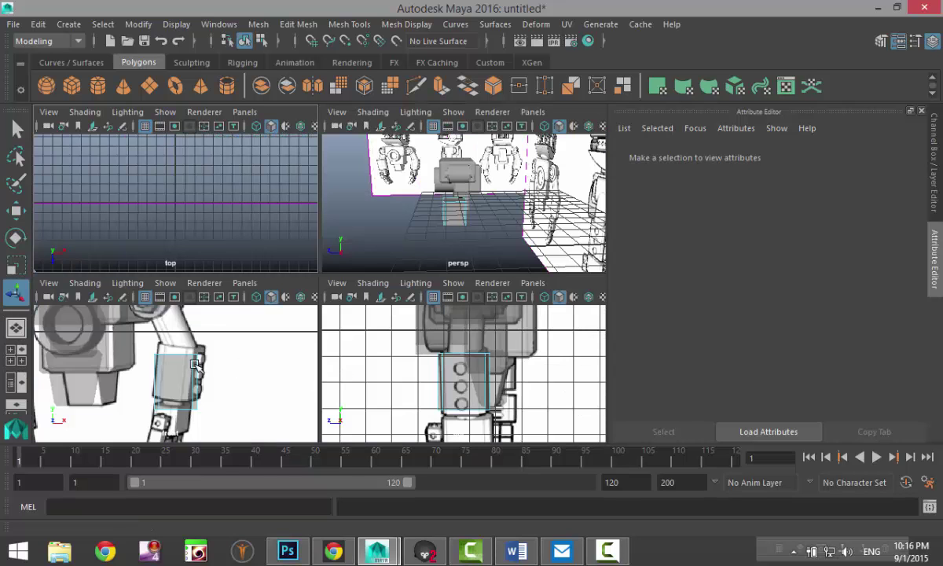
Step: In the side view, turn off X-ray shading, select the whole forearm block and move it along Z to about 8.363
key("space")
key("space")
key("space")
key("space")
key("space")
scroll(424, 361, "up", 3)
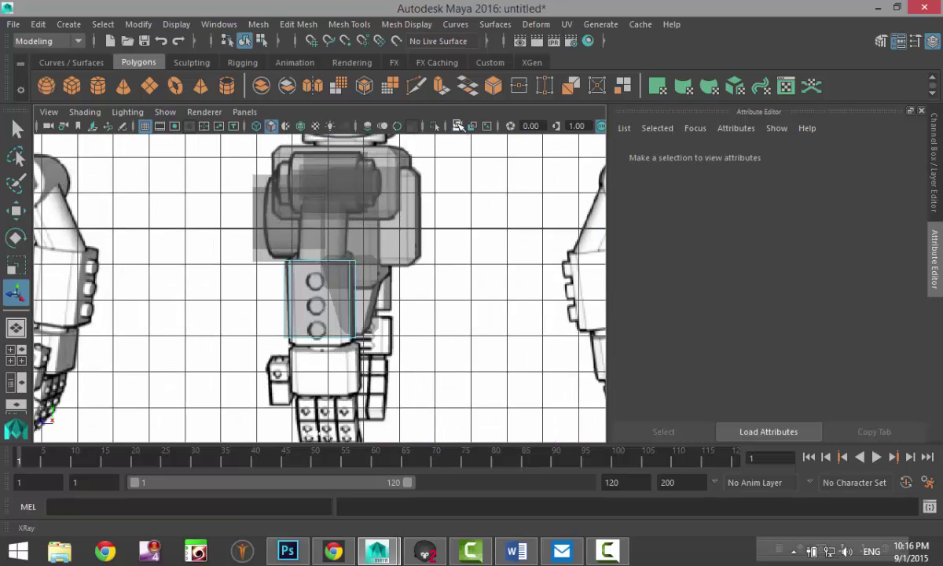
left_click(458, 126)
scroll(438, 289, "up", 2)
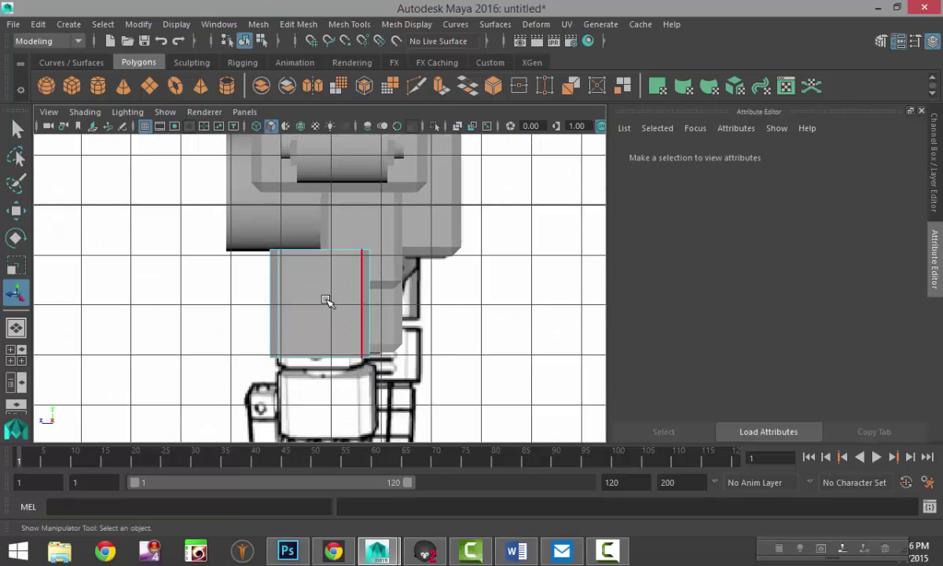
right_click_drag(326, 141, 400, 102)
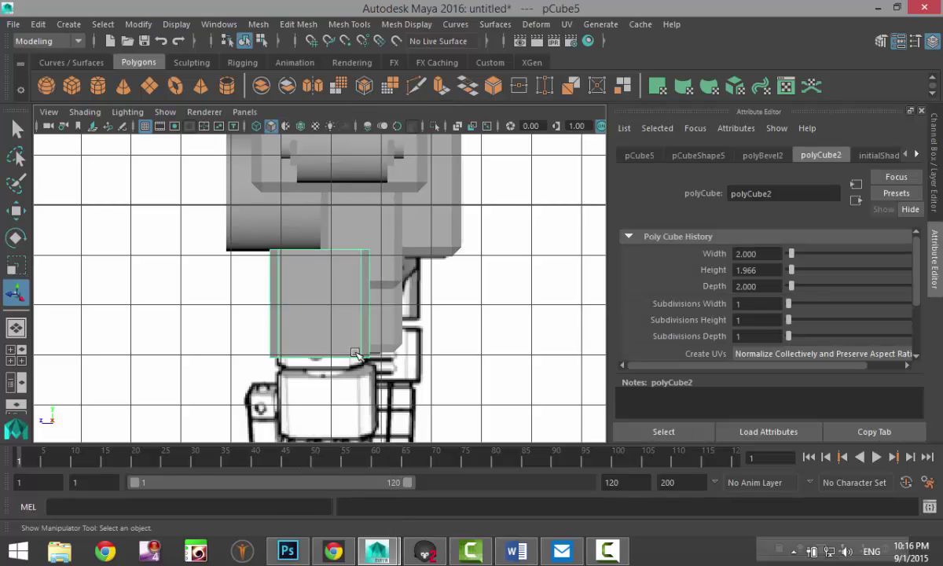
key("w")
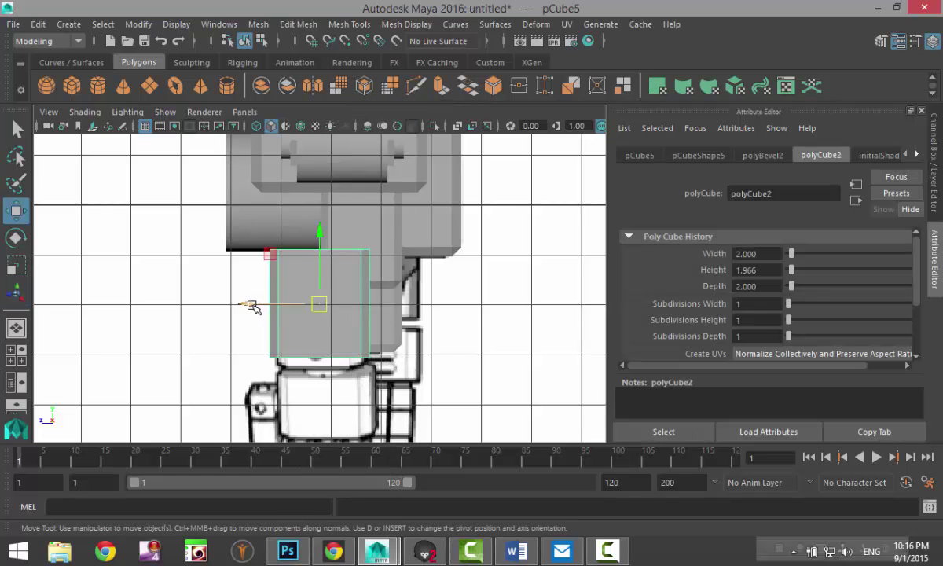
left_click_drag(252, 304, 296, 316)
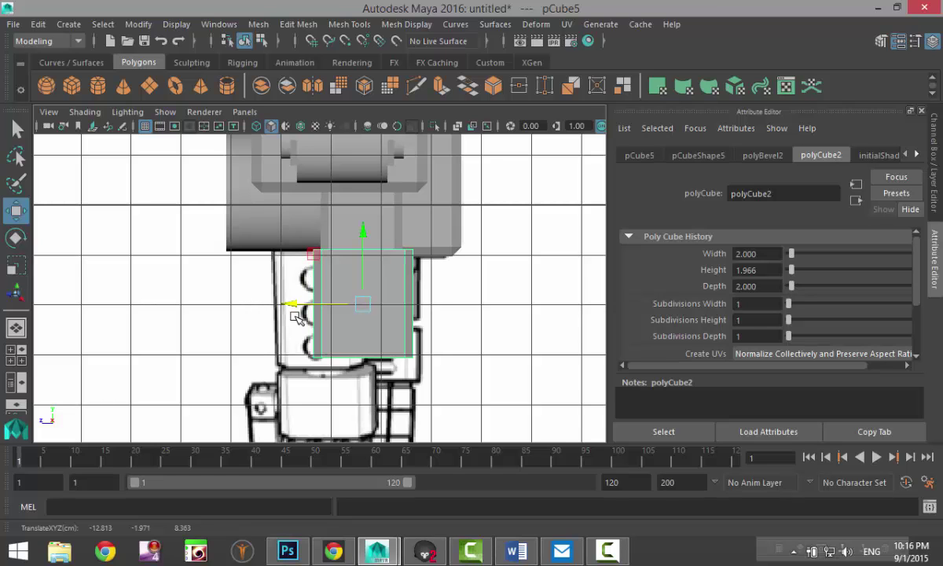
Step: Shift the forearm block back along Z to about 8.8 so it sits beneath the upper arm in the side view
scroll(253, 389, "down", 3)
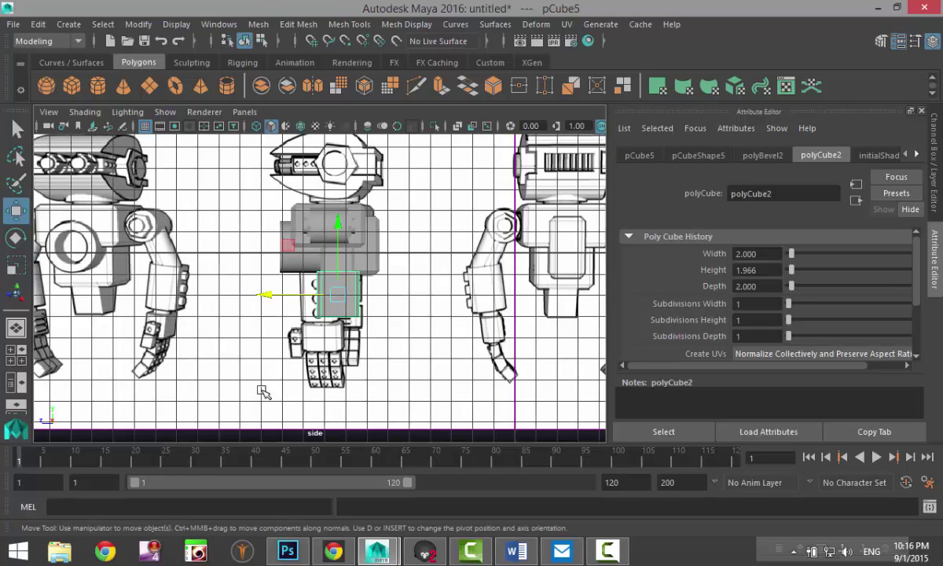
left_click(331, 240)
left_click(334, 284)
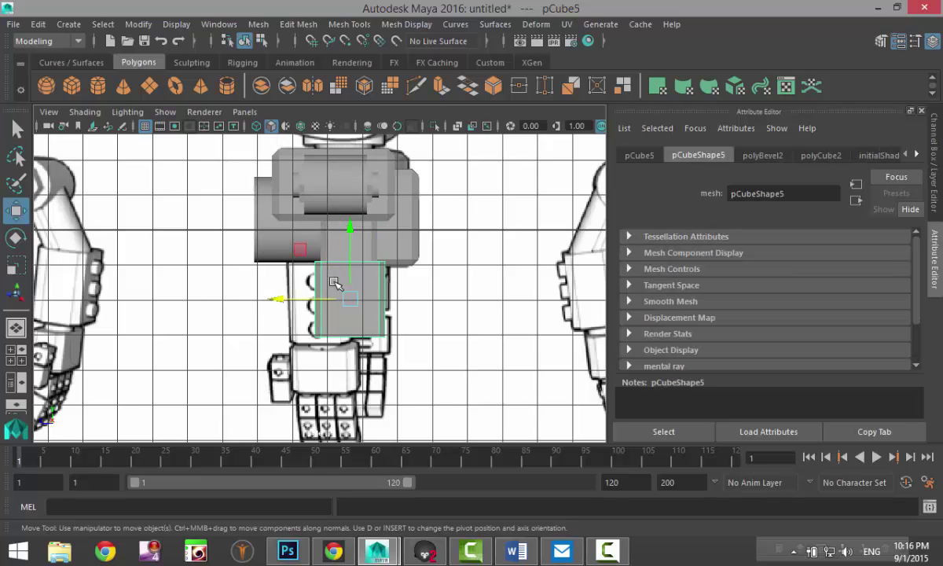
left_click_drag(278, 299, 262, 302)
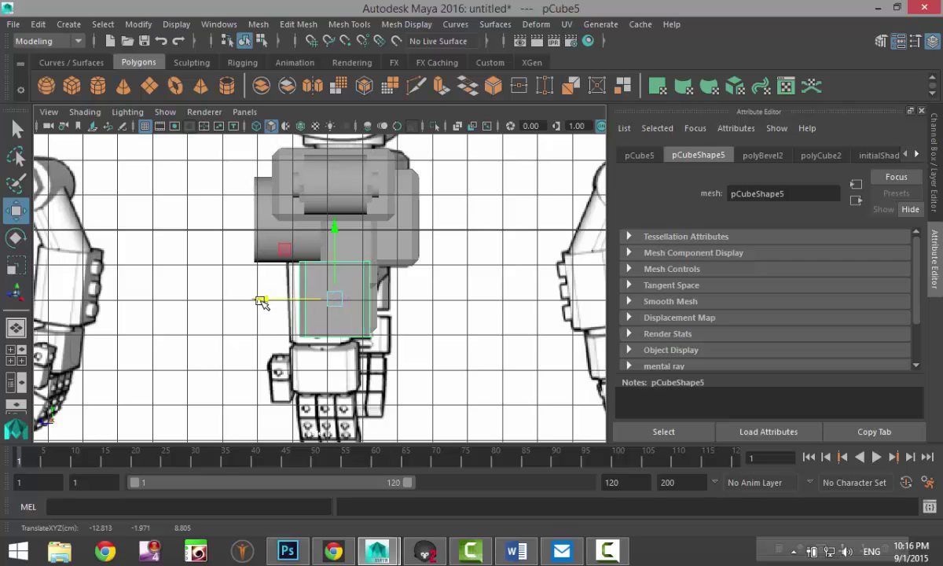
left_click(16, 355)
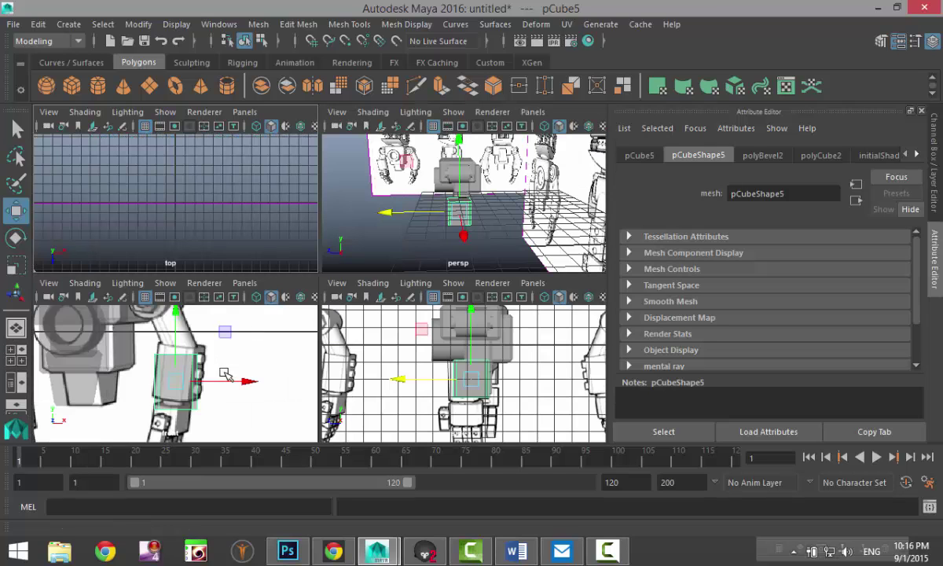
key("space")
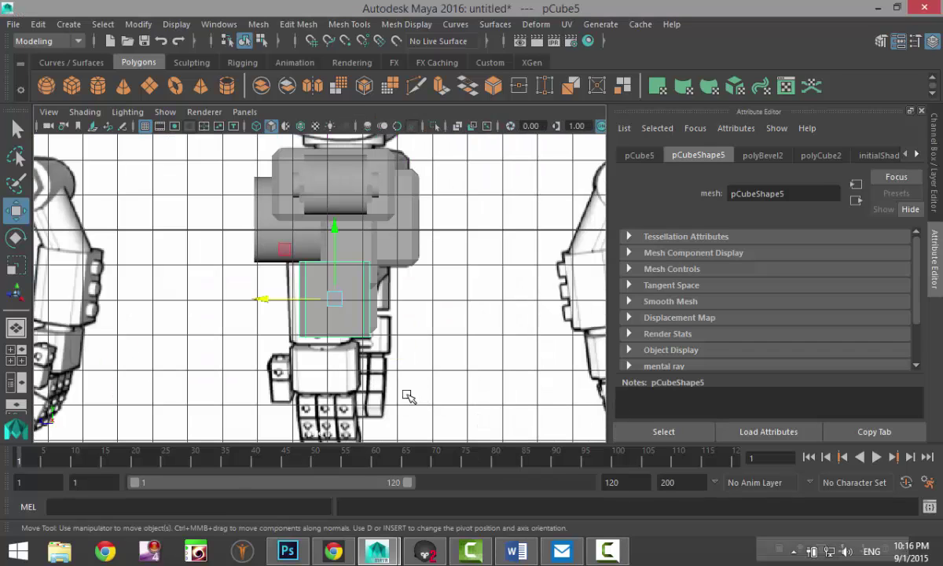
left_click_drag(267, 302, 264, 300)
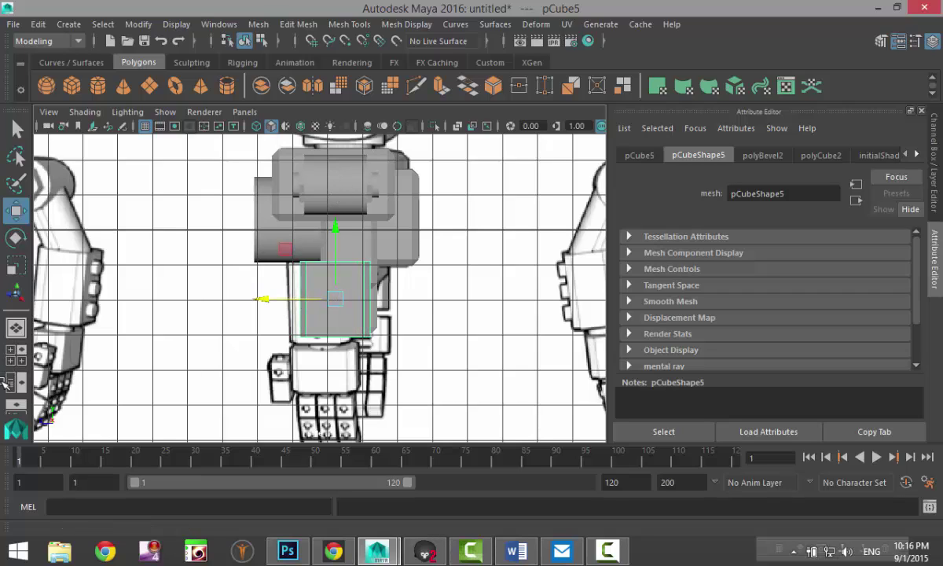
Step: In the perspective view, draw a polygon cylinder of about 0.153 radius and 0.693 height on the grid beside the forearm block
left_click(17, 355)
key("space")
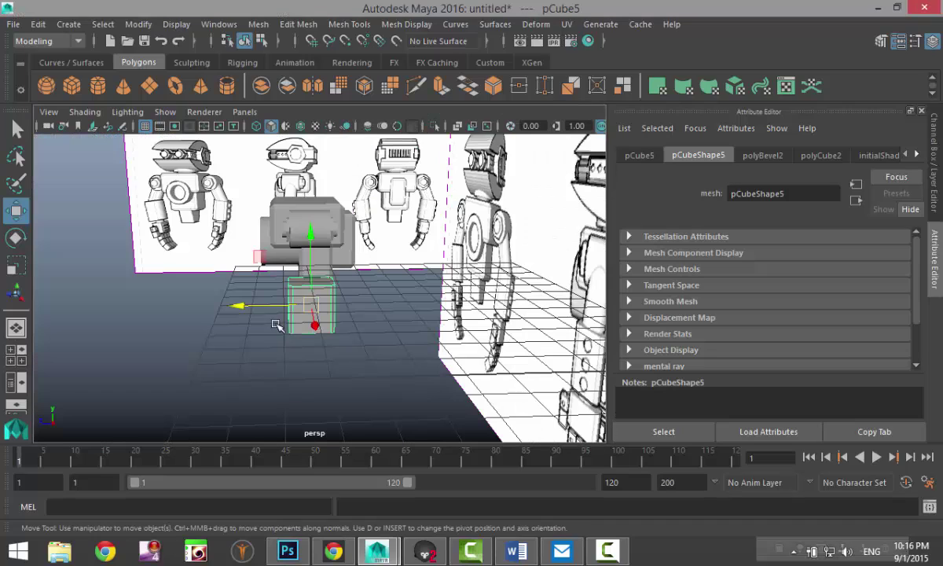
left_click_drag(277, 325, 197, 322, "alt")
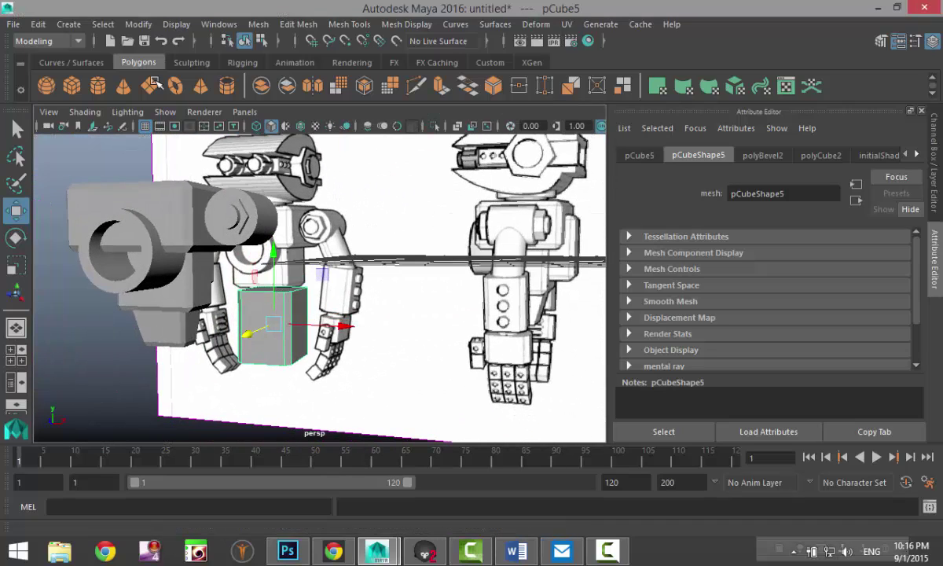
left_click(96, 85)
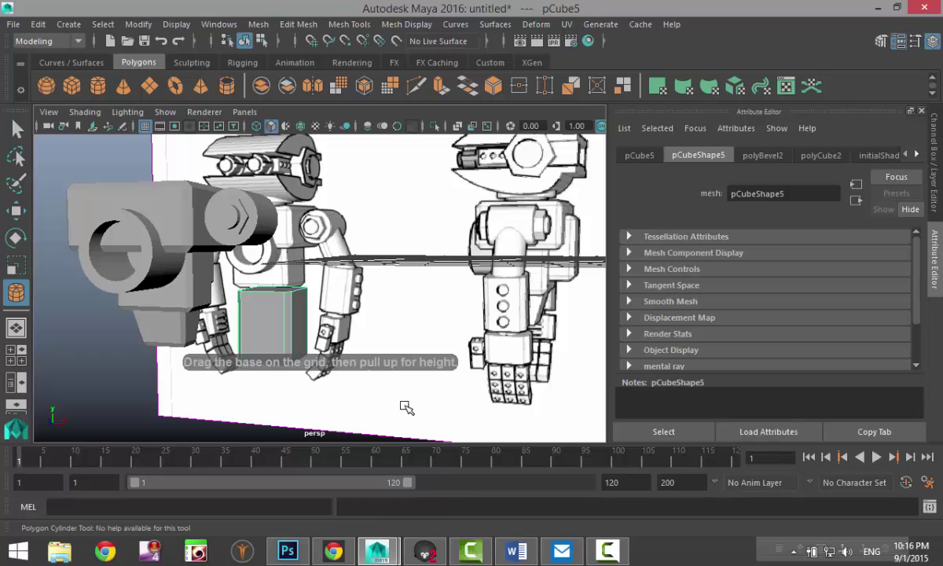
left_click_drag(417, 409, 431, 288, "alt")
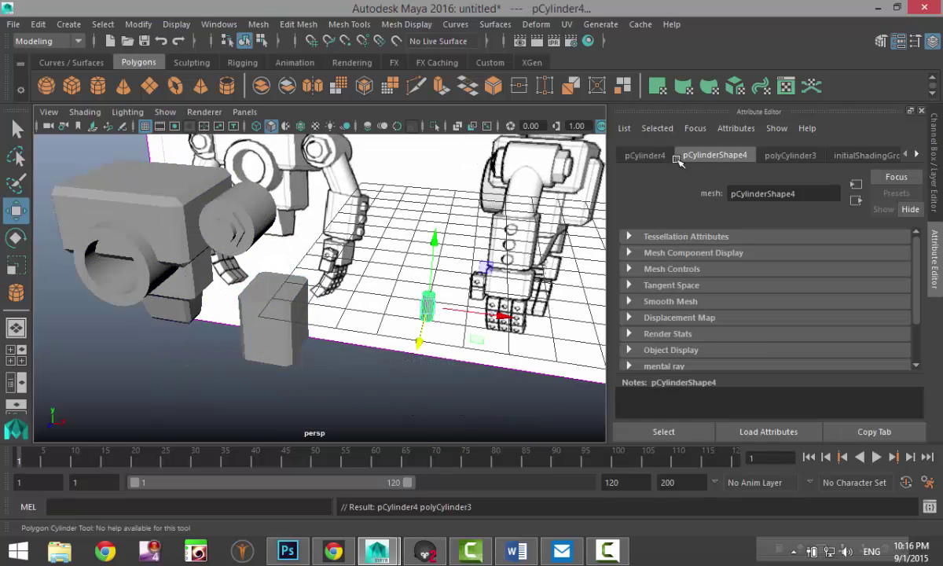
left_click(790, 157)
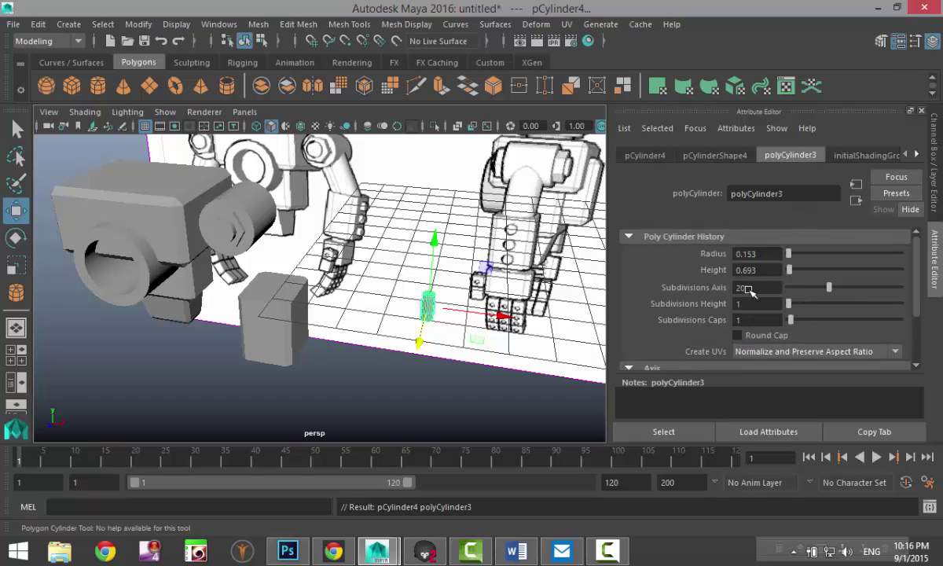
Step: Rotate the small cylinder to -90 degrees about Z so it lies horizontally, and clear the selection
left_click(497, 391)
left_click(428, 305)
key("e")
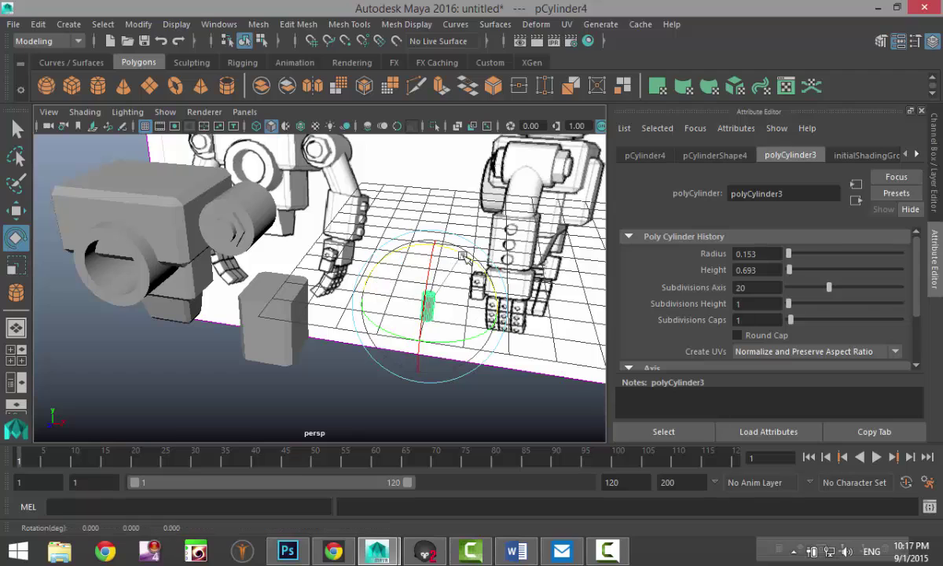
left_click_drag(464, 257, 522, 352)
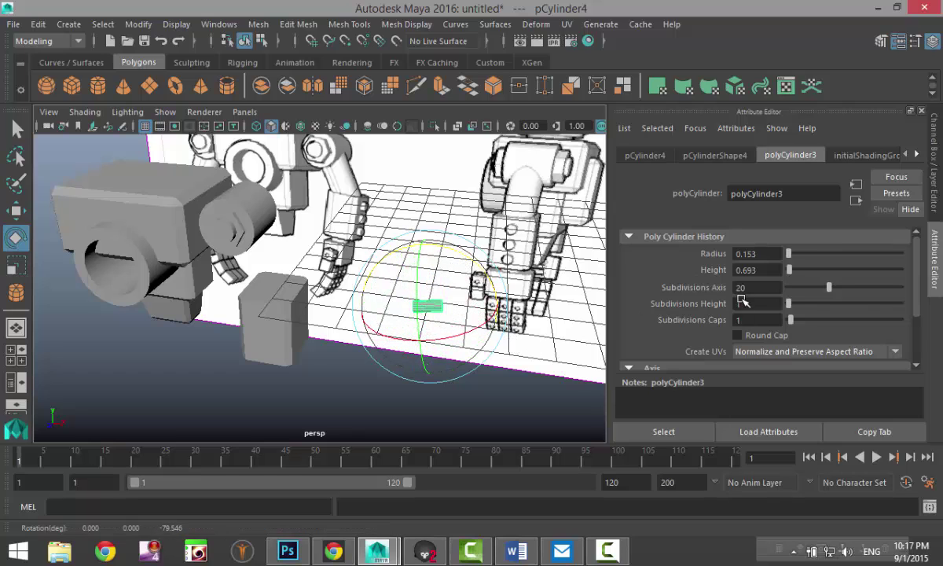
left_click(645, 155)
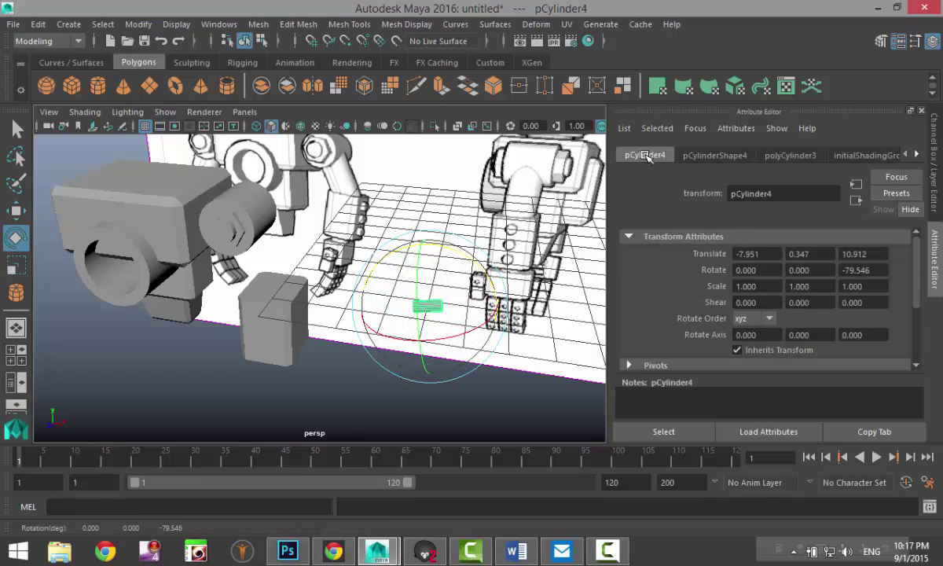
left_click(879, 270)
type("-90")
key("Return")
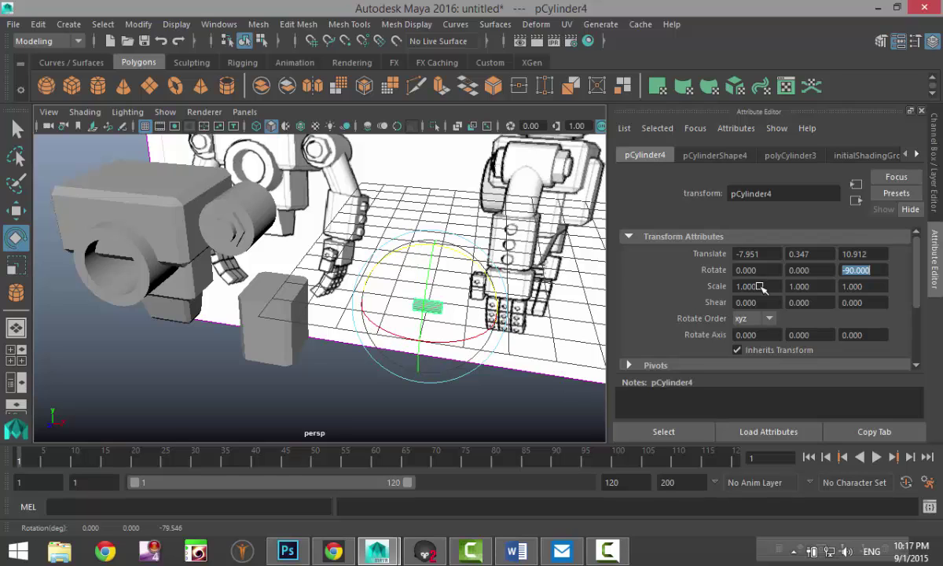
left_click(240, 379)
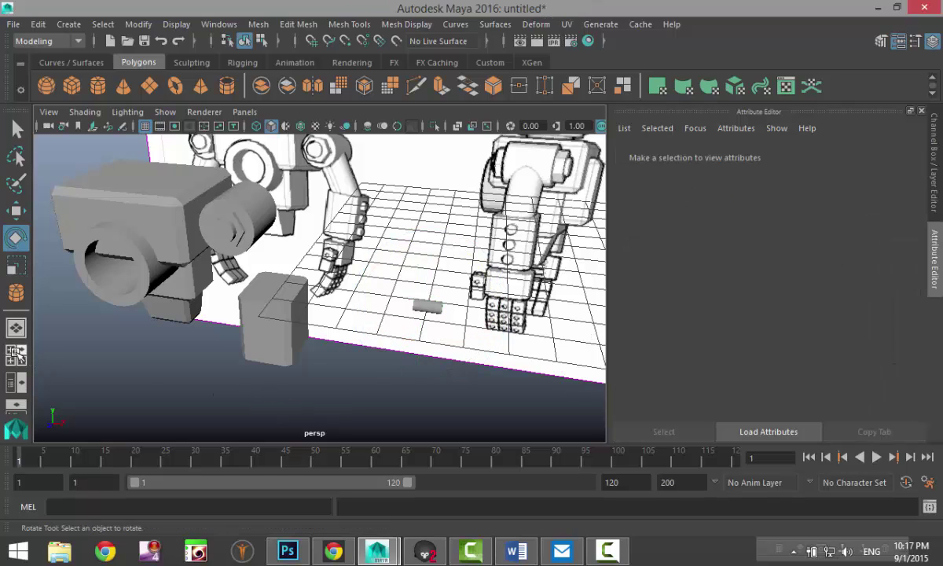
Step: Examine the model and the reference drawings in the side view to locate the small cylinder
left_click(16, 346)
key("space")
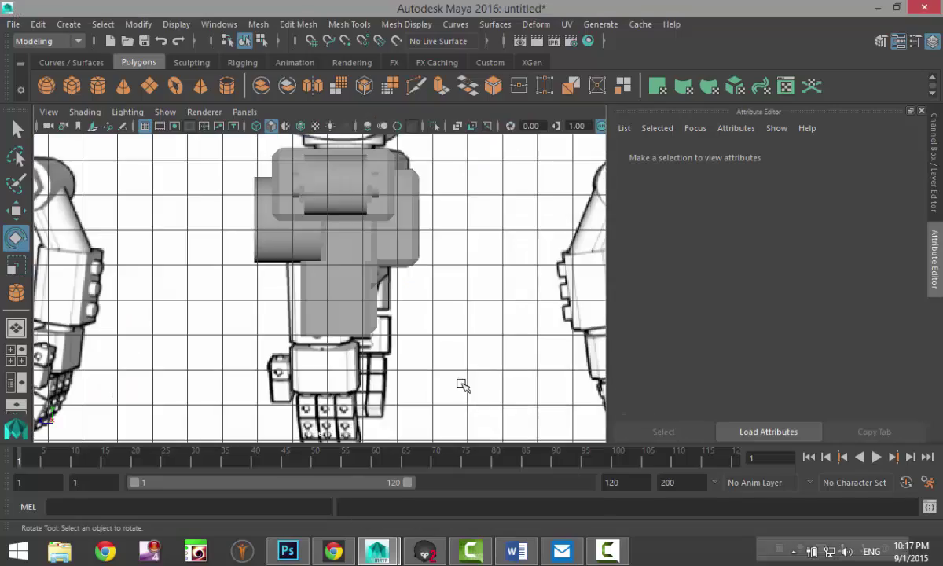
scroll(452, 383, "down", 4)
key("w")
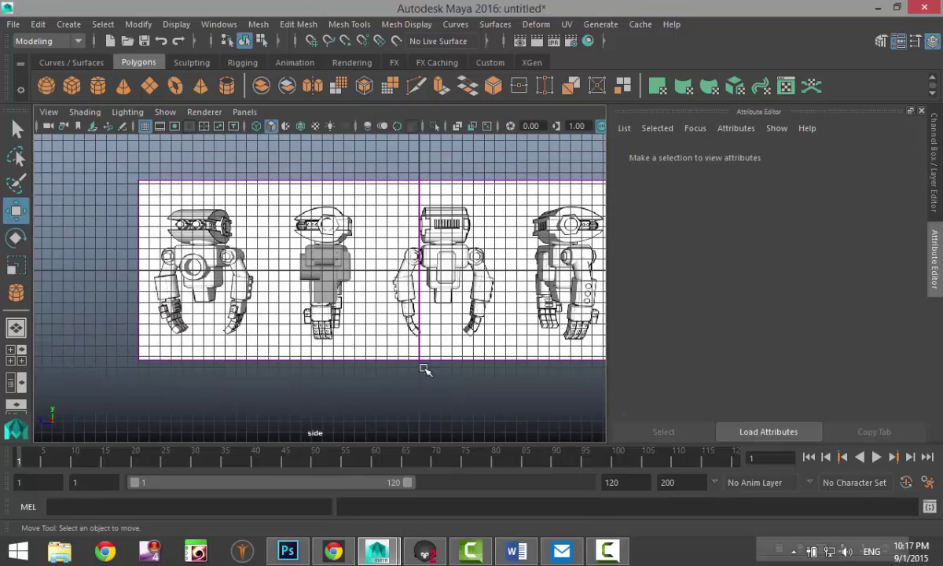
scroll(424, 369, "down", 6)
scroll(424, 369, "up", 10)
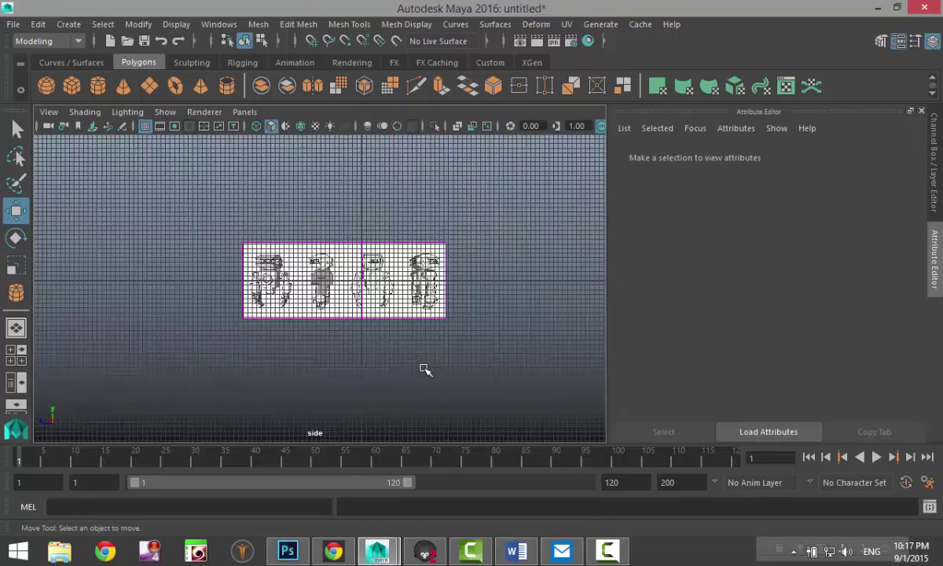
scroll(184, 382, "down", 4)
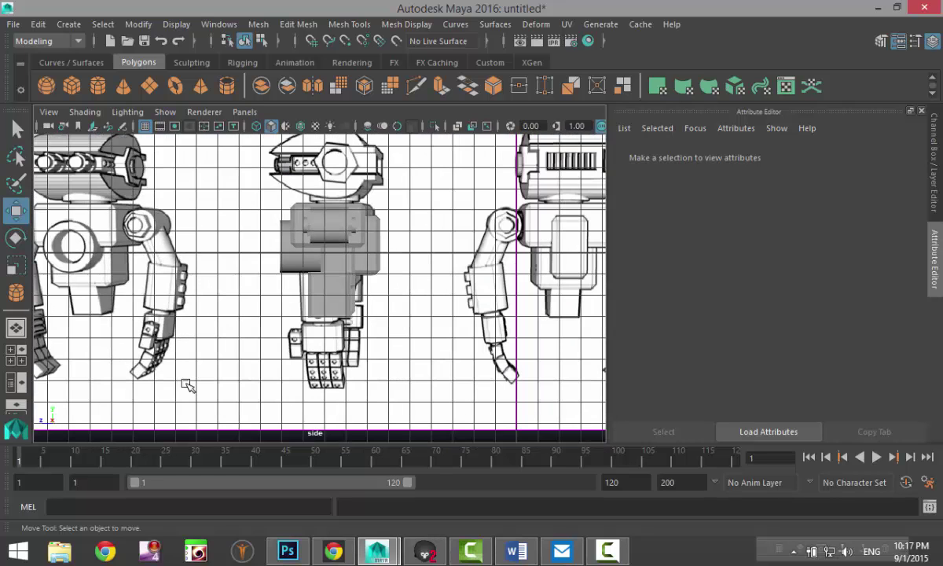
left_click(15, 353)
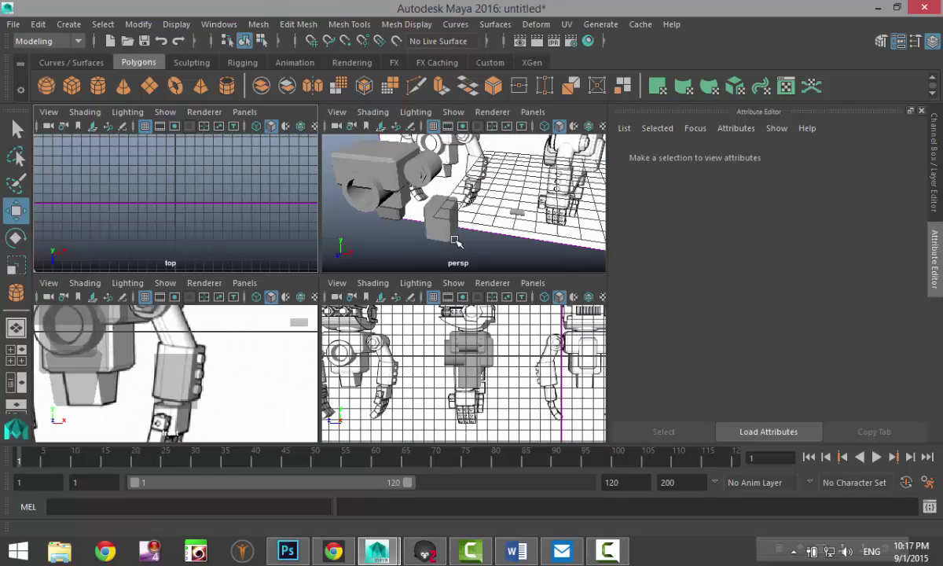
key("space")
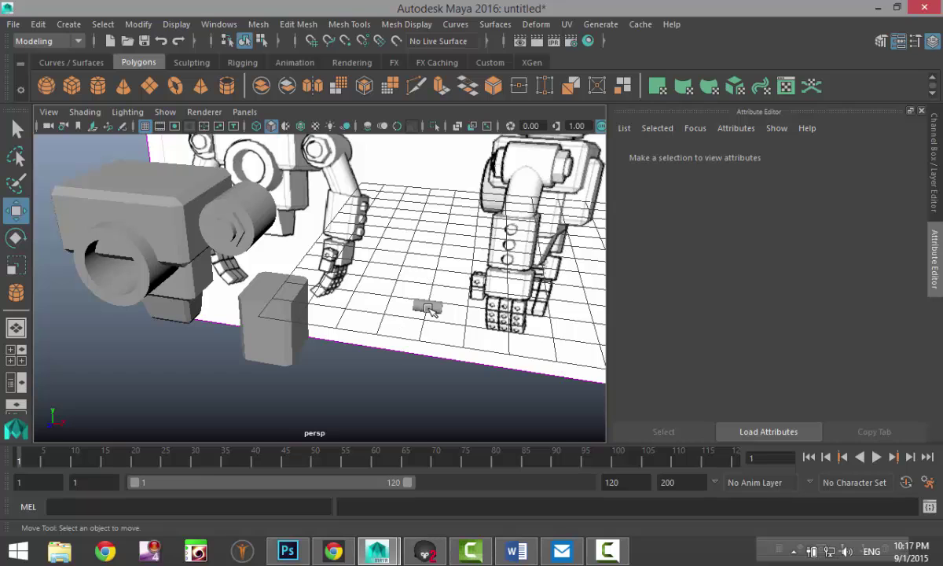
Step: Move the cylinder onto the reference forearm's upper outer stud in the front view, at about X -11.889 and Y -1.292
left_click(429, 308)
left_click_drag(501, 316, 380, 299)
left_click(17, 356)
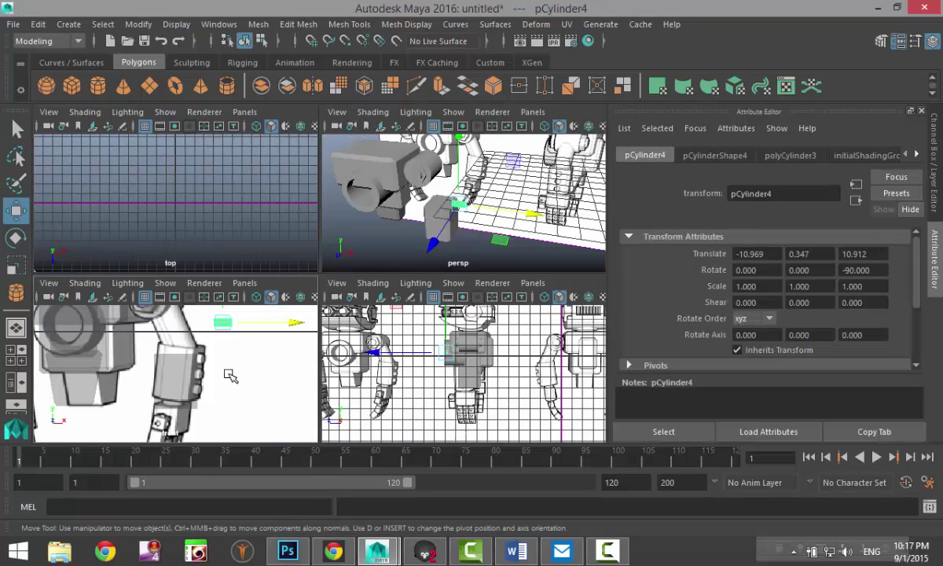
key("space")
left_click_drag(415, 161, 416, 238)
left_click_drag(472, 270, 423, 271)
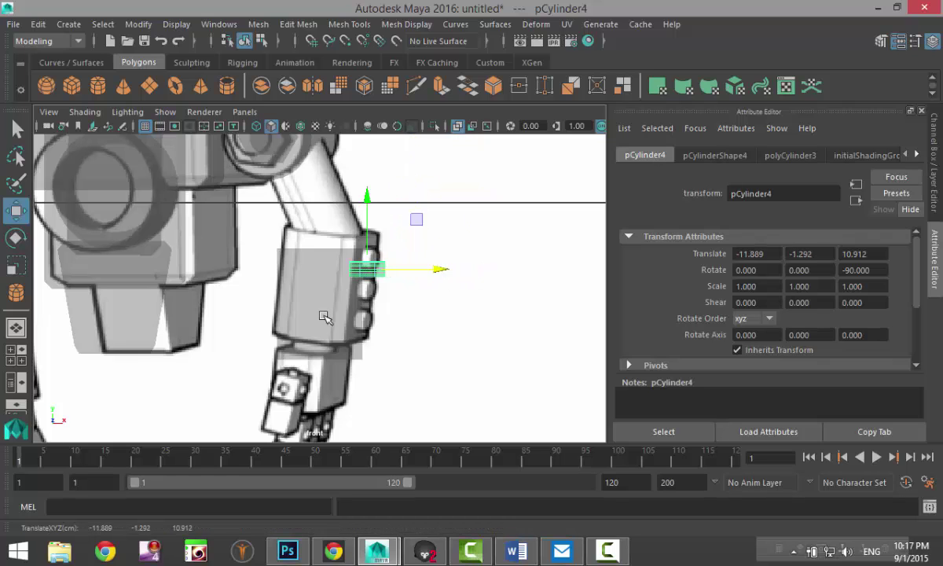
Step: In the side view, move the cylinder along Z to about 8.821 over the forearm block and turn on X-ray shading
left_click(17, 355)
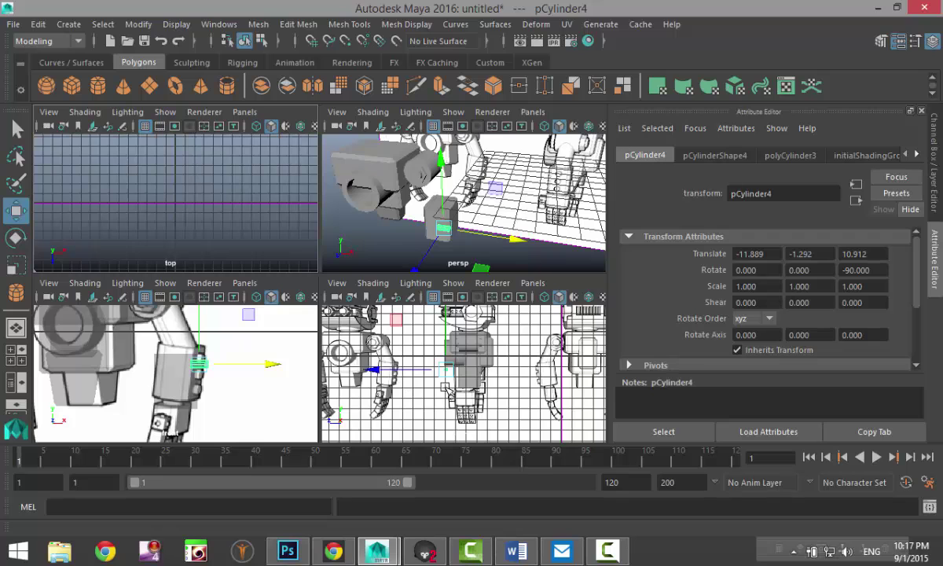
key("space")
key("f")
scroll(347, 377, "down", 15)
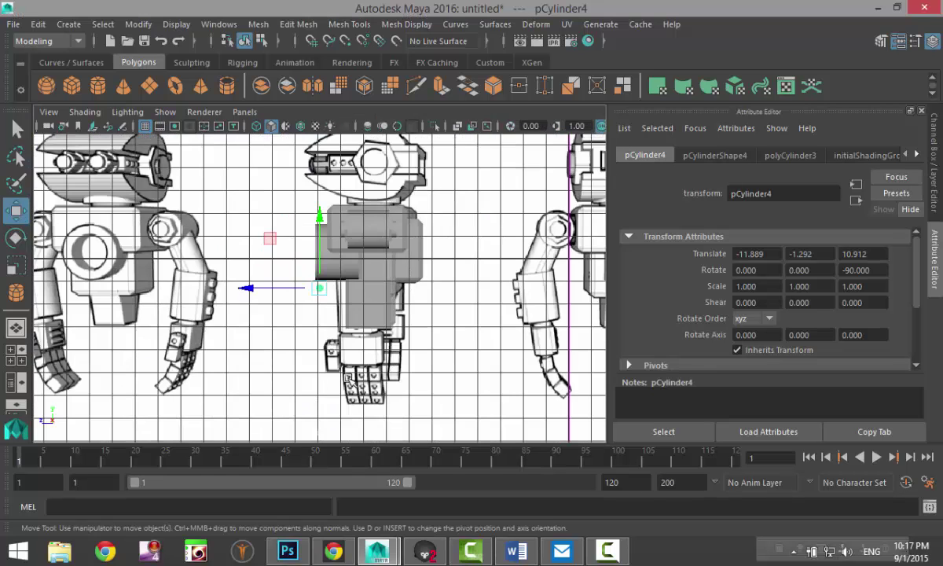
scroll(374, 323, "up", 5)
left_click_drag(249, 290, 377, 296)
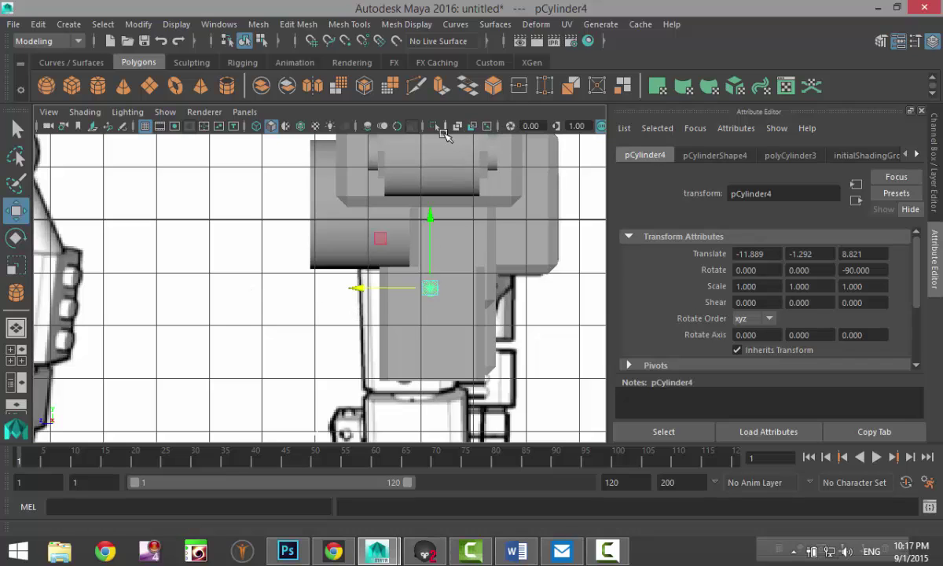
left_click(457, 125)
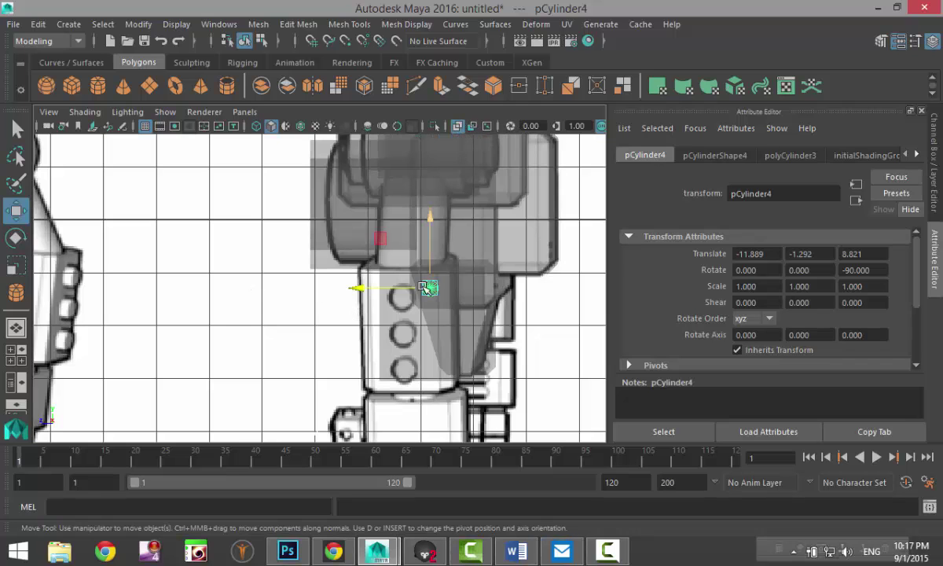
Step: Align the cylinder with the forearm's top reference circle at about Y -1.481, Z 9.349, and scale it uniformly to about 1.731
scroll(447, 333, "up", 3)
middle_click_drag(447, 332, 317, 327, "alt")
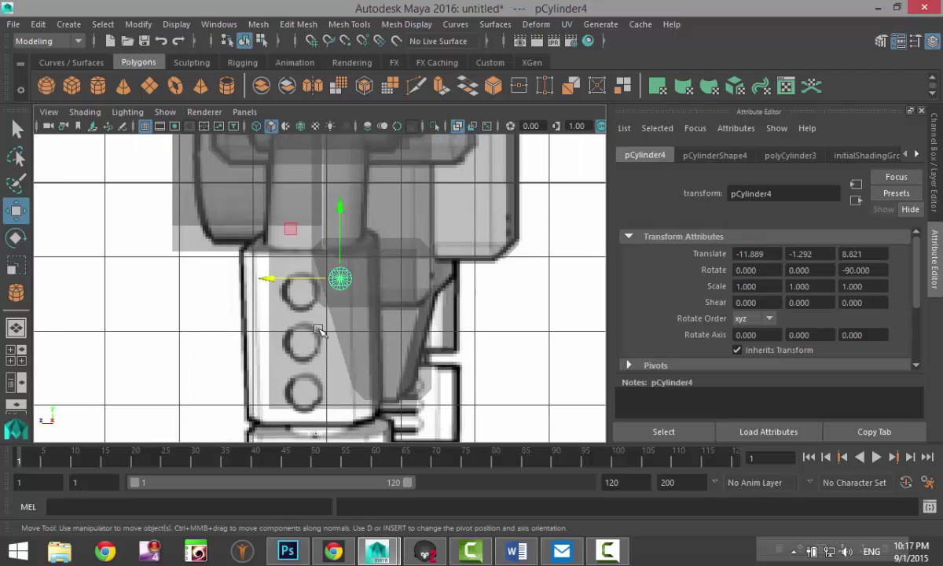
mouse_move(338, 289)
left_mouse_down()
mouse_move(305, 294)
mouse_move(326, 296)
mouse_move(333, 308)
left_mouse_up()
key("r")
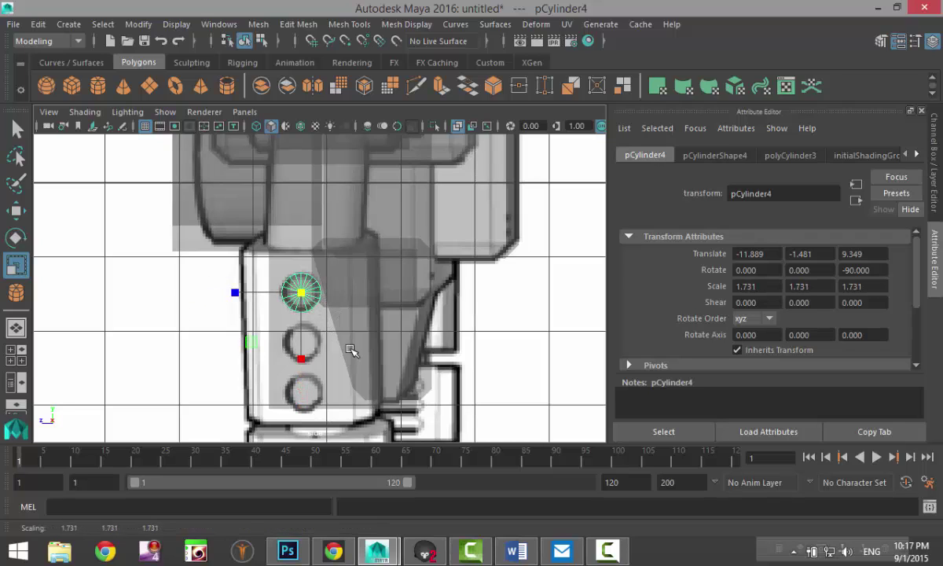
Step: Move the stud cylinder along Z to about 8.810 and sink it into the forearm block at about X -12.395
key("w")
left_click_drag(234, 295, 295, 304)
left_click(41, 354)
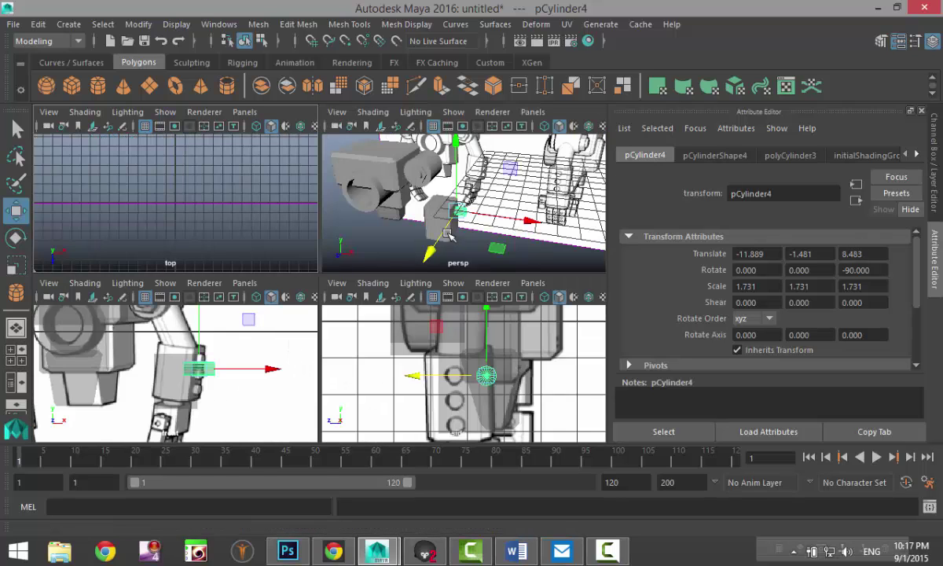
key("space")
key("f")
scroll(431, 287, "down", 3)
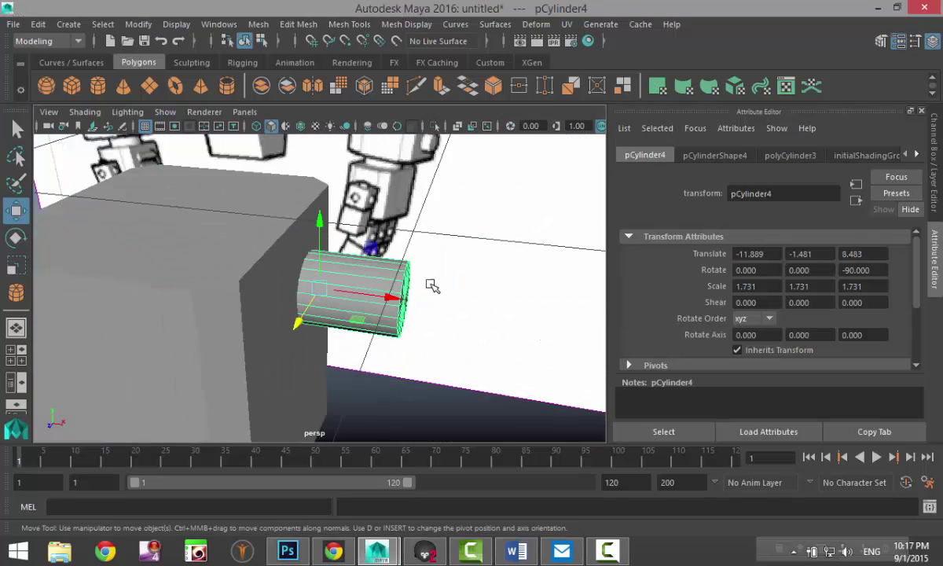
left_click_drag(431, 288, 298, 326, "alt")
left_click_drag(250, 304, 220, 311)
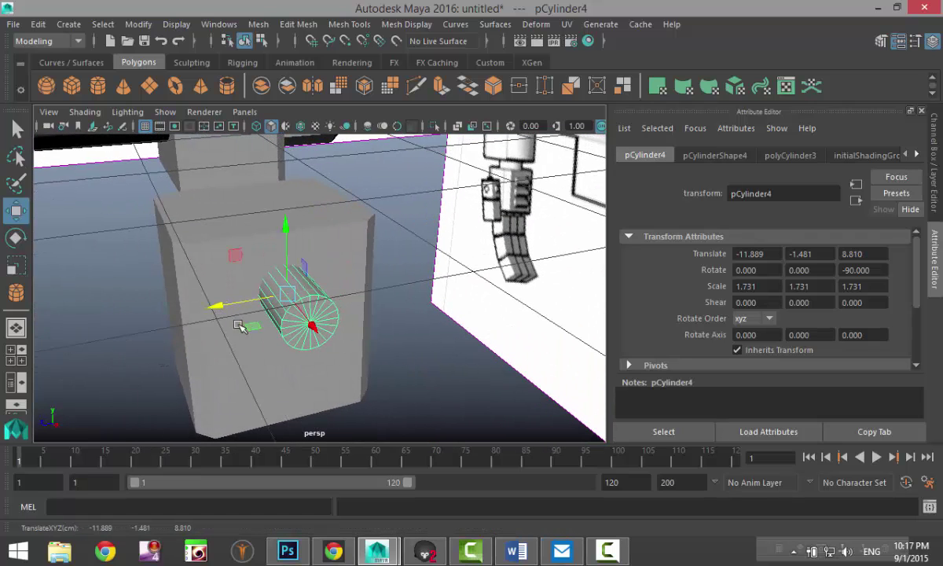
left_click_drag(312, 323, 293, 304)
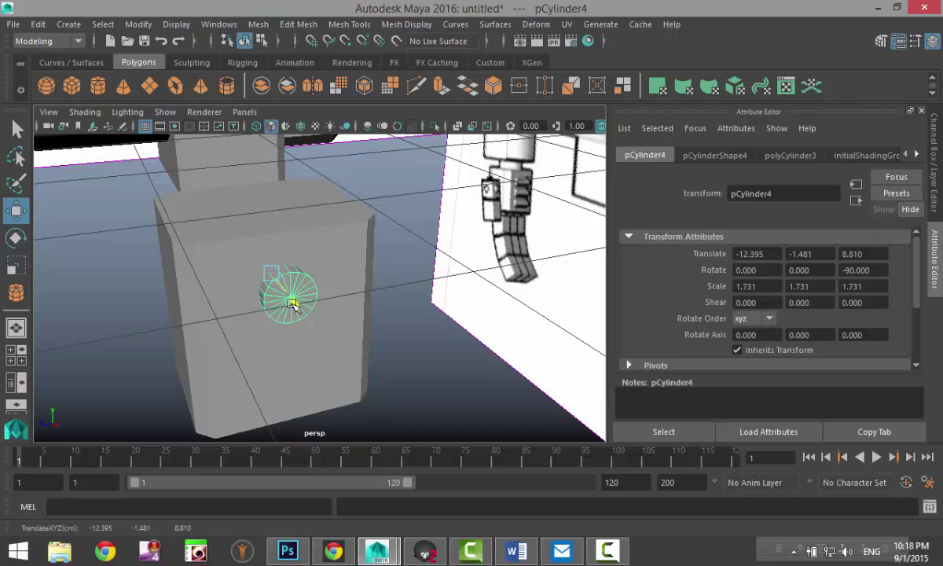
left_click_drag(334, 376, 377, 371, "alt")
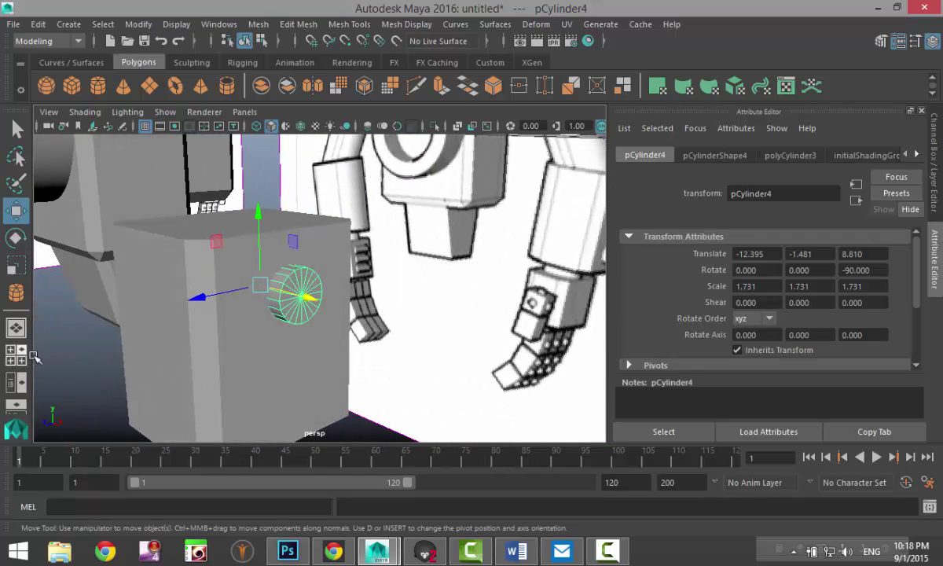
Step: Turn off X-ray shading in the side view and duplicate the stud downward twice with even spacing, at about Y -2.089 and -2.697
key("space")
key("space")
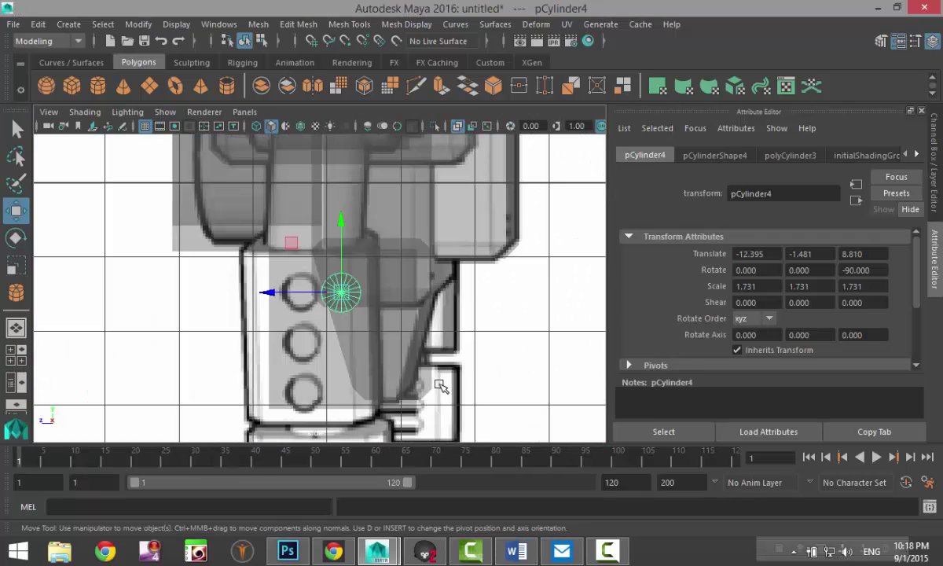
left_click(472, 126)
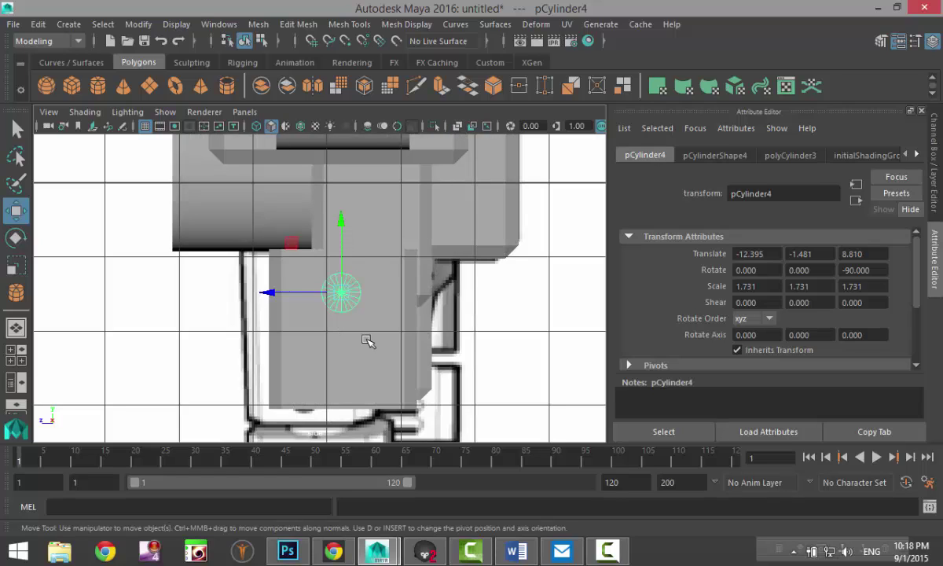
key("ctrl+d")
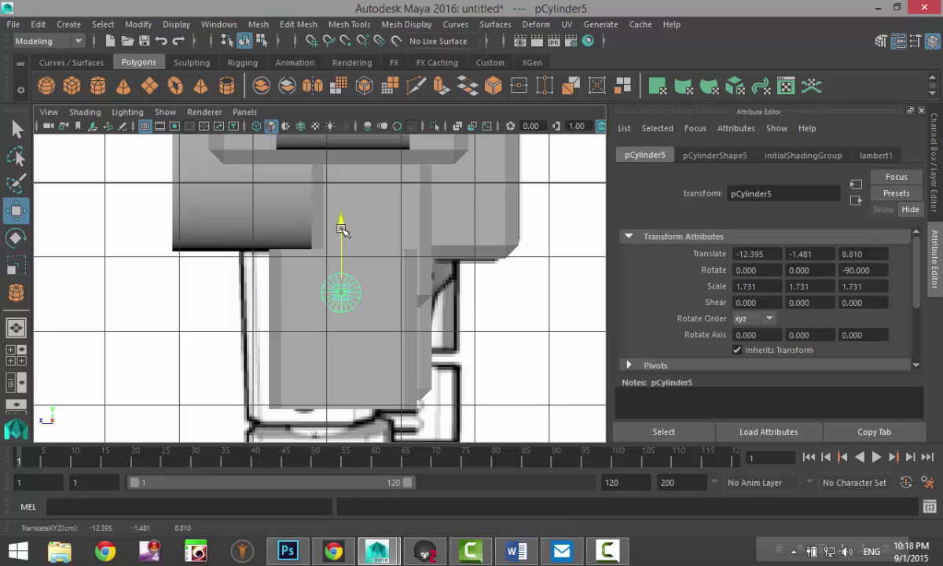
left_click_drag(346, 224, 346, 275)
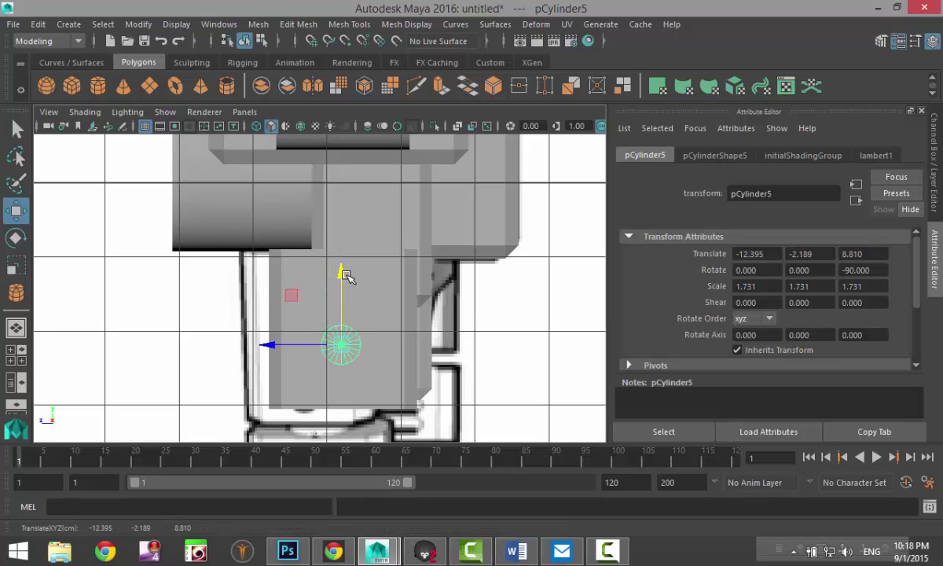
key("4")
left_click_drag(342, 276, 343, 269)
key("shift+d")
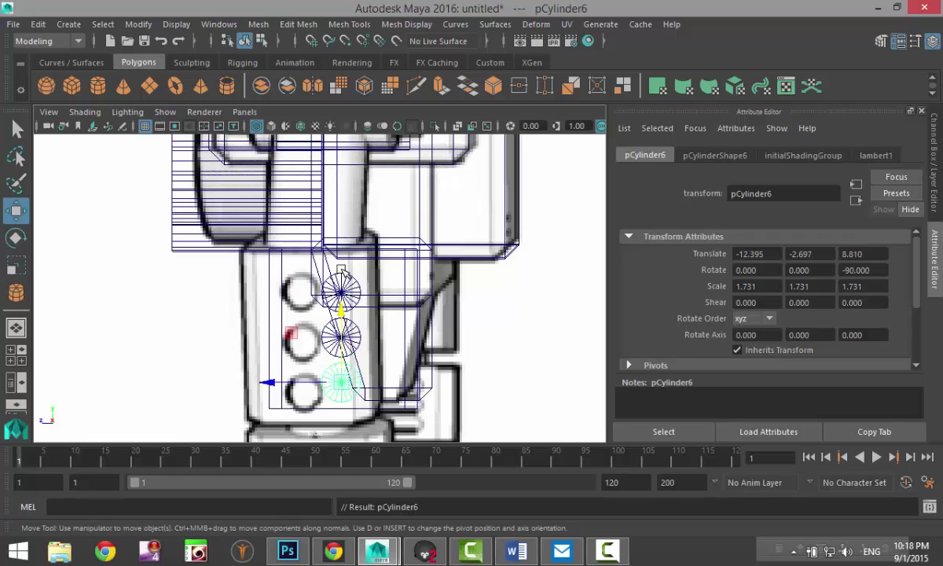
Step: Select all three studs and raise them together on the forearm block, with the middle one at about Y -1.981
left_click(18, 355)
key("space")
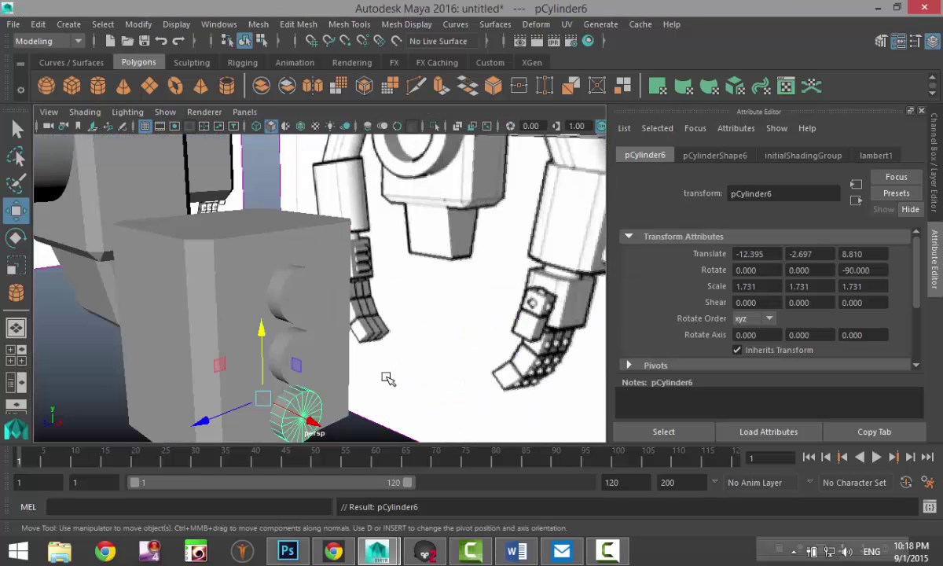
left_click_drag(388, 379, 348, 347, "alt")
left_click(304, 296)
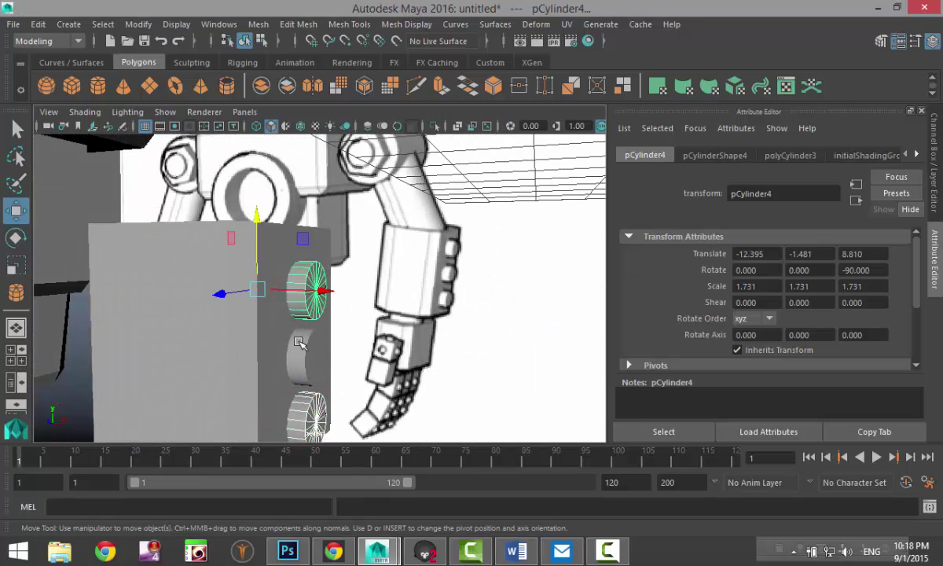
left_click(303, 351)
left_click_drag(478, 357, 299, 298, "alt")
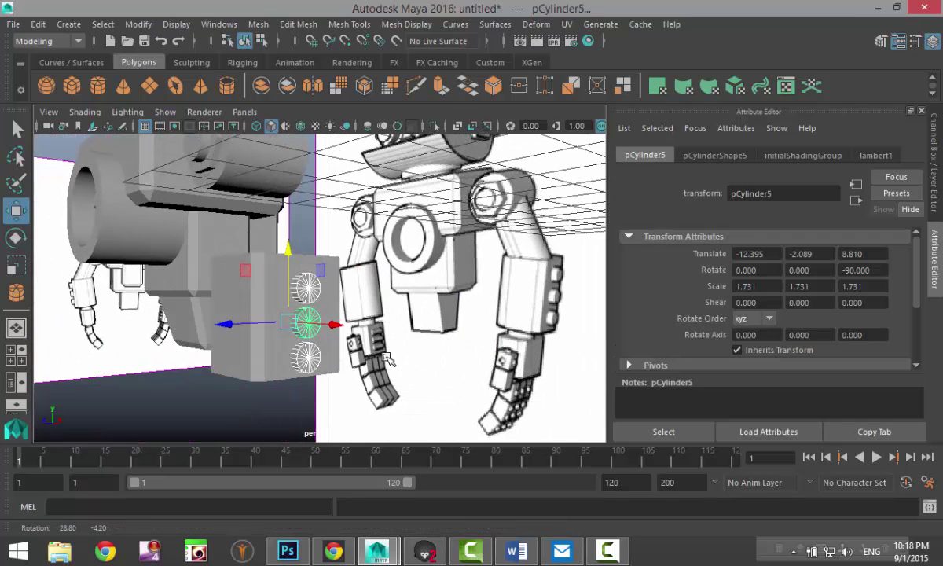
left_click_drag(291, 251, 289, 246)
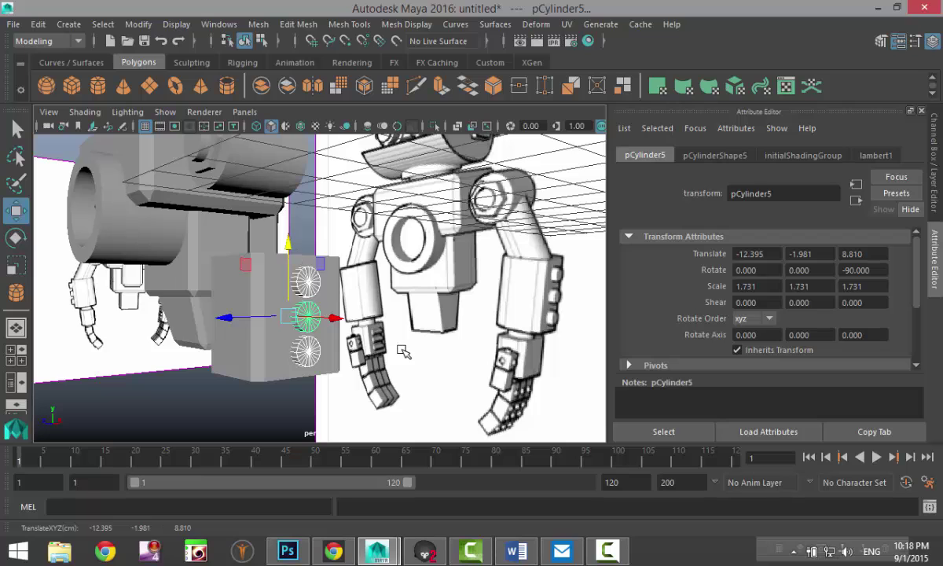
Step: Select the forearm block together with the three studs and combine them into one mesh
left_click_drag(403, 352, 191, 278, "alt")
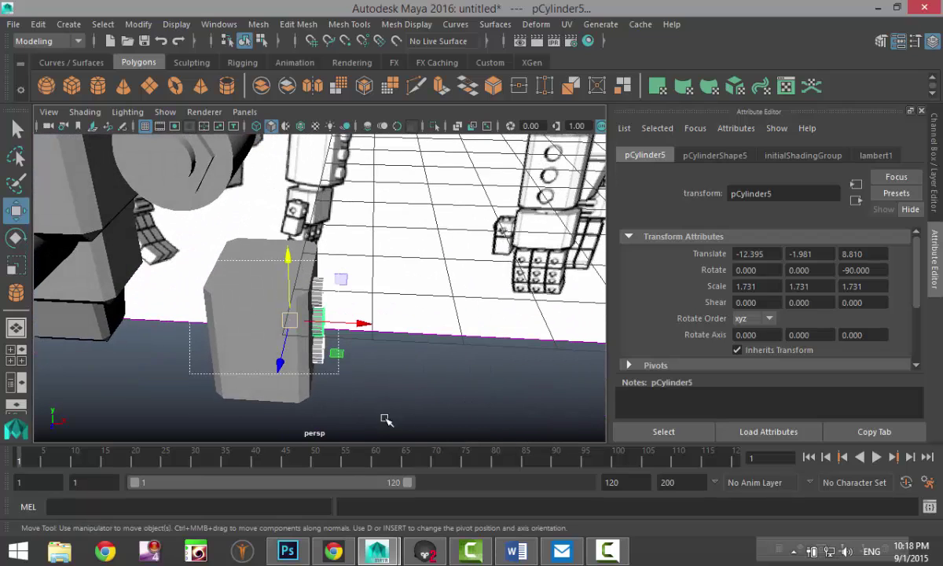
left_click_drag(385, 420, 373, 403)
left_click(258, 24)
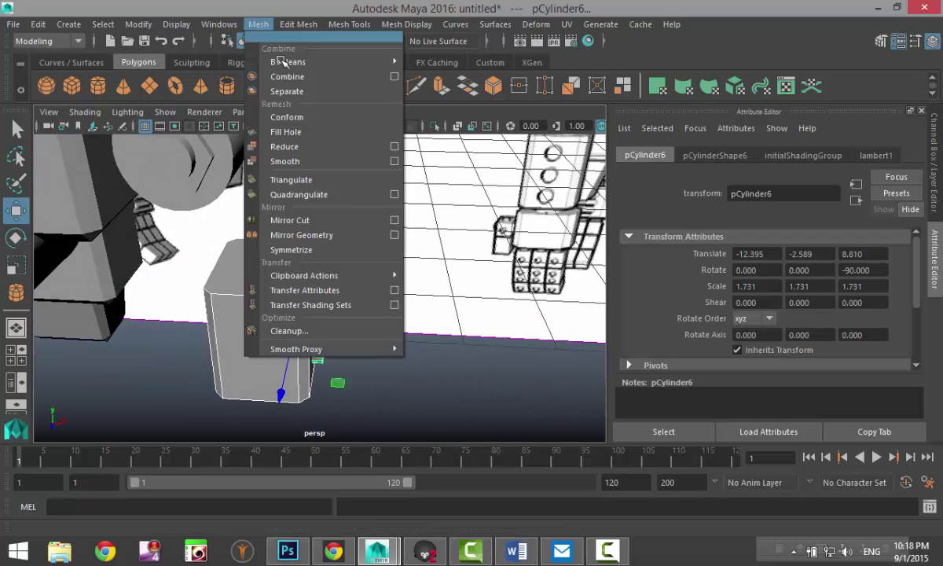
left_click(283, 73)
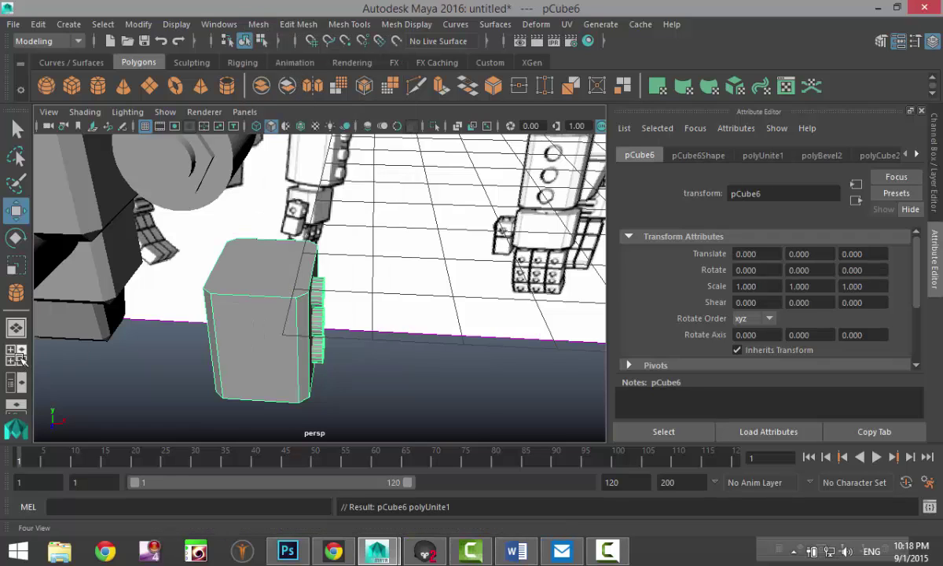
Step: Center the pivot of the combined forearm mesh in the front view
left_click(15, 330)
key("space")
scroll(368, 376, "up", 2)
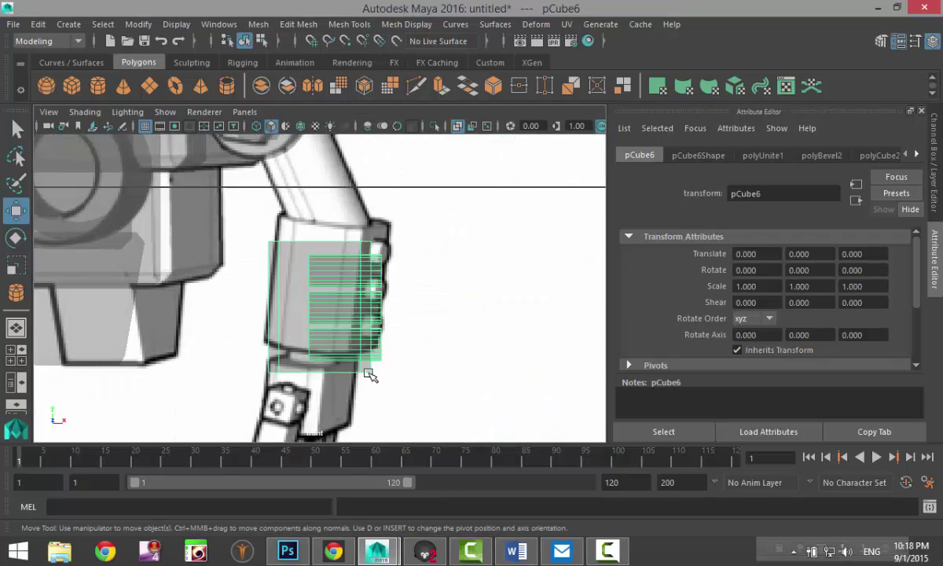
key("e")
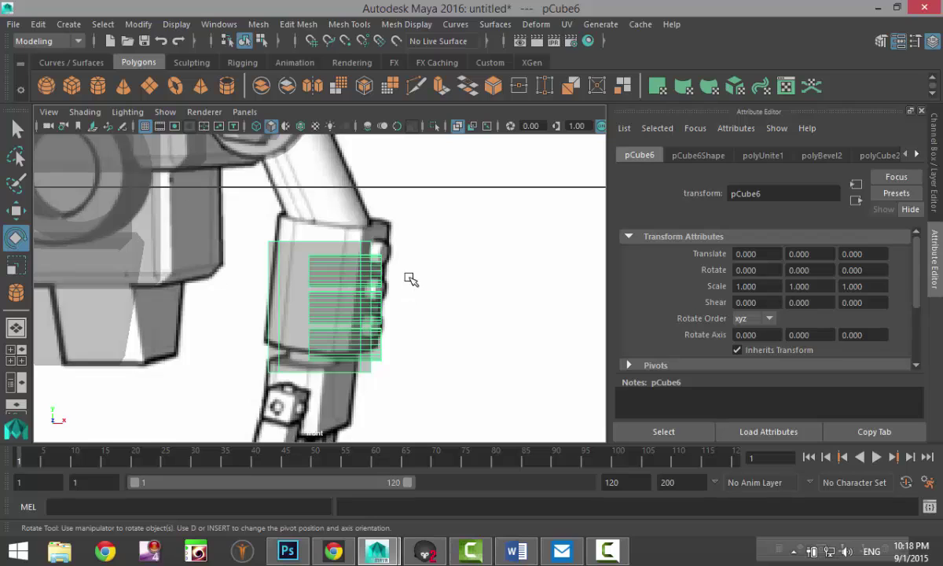
left_click(139, 24)
left_click(181, 116)
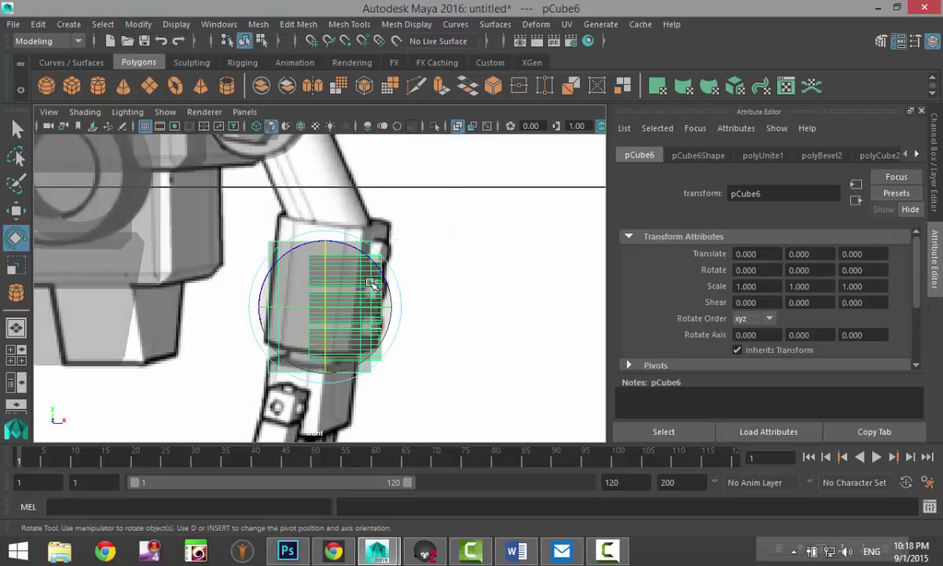
Step: Rotate the forearm to about -8.603 degrees in Z and shift it to about X 0.024, Y 0.255 to match the reference
left_click_drag(381, 266, 385, 261)
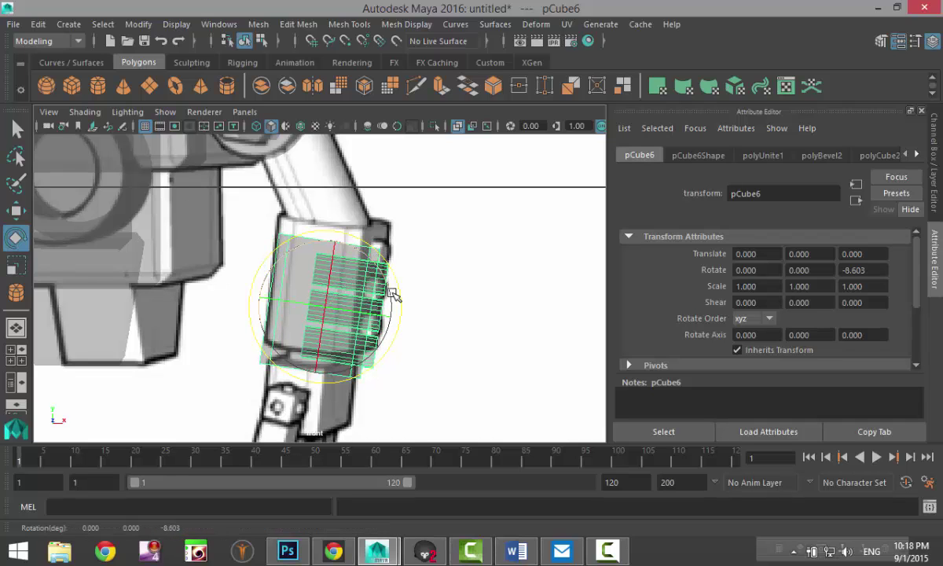
key("w")
left_click_drag(328, 317, 328, 297)
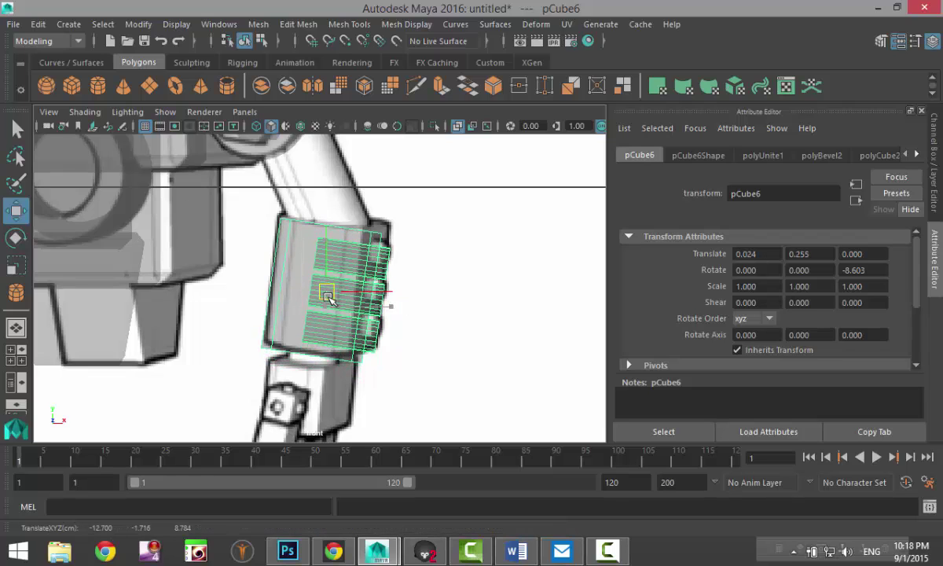
Step: Create a polygon cylinder in front of the model, about 0.371 in radius and 2.431 high
left_click(17, 358)
key("space")
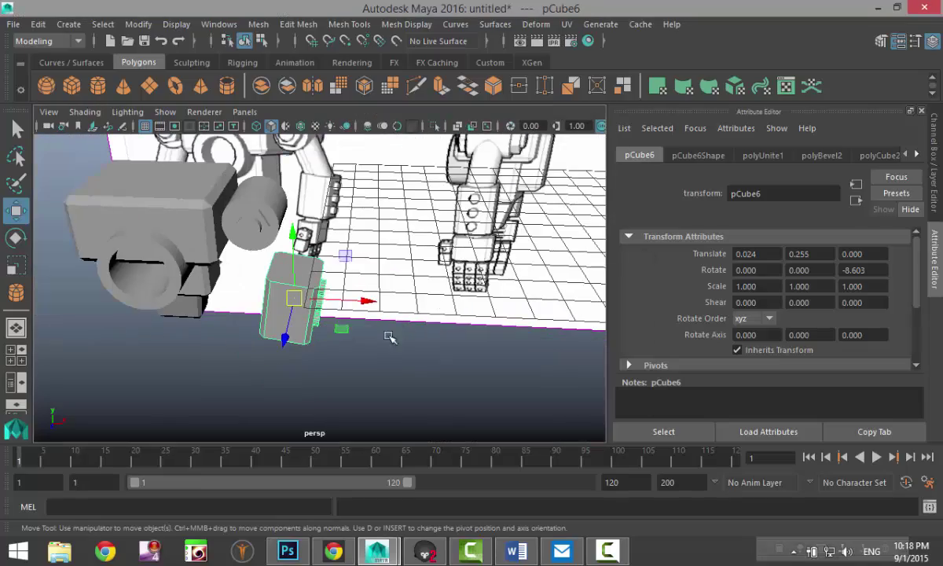
left_click_drag(388, 337, 314, 308, "alt")
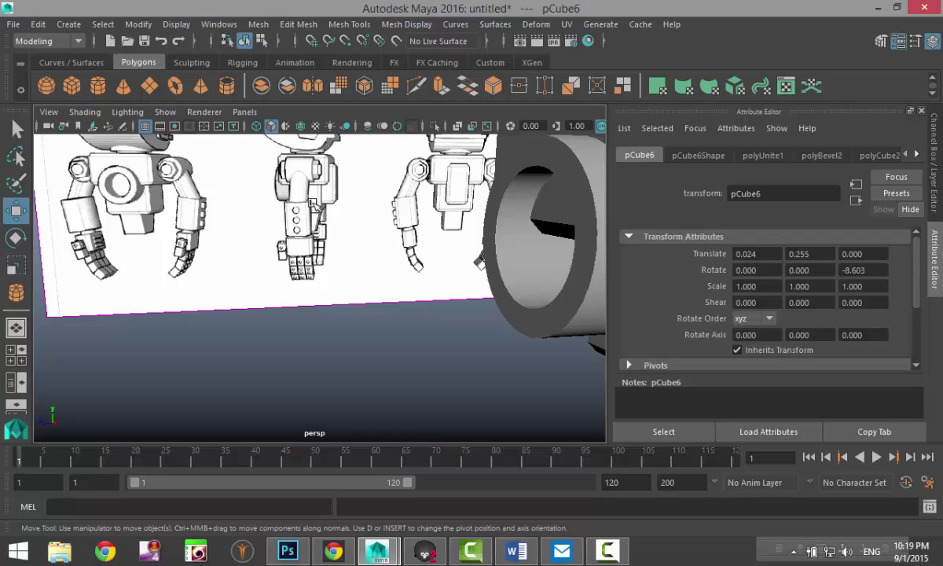
scroll(313, 202, "down", 5)
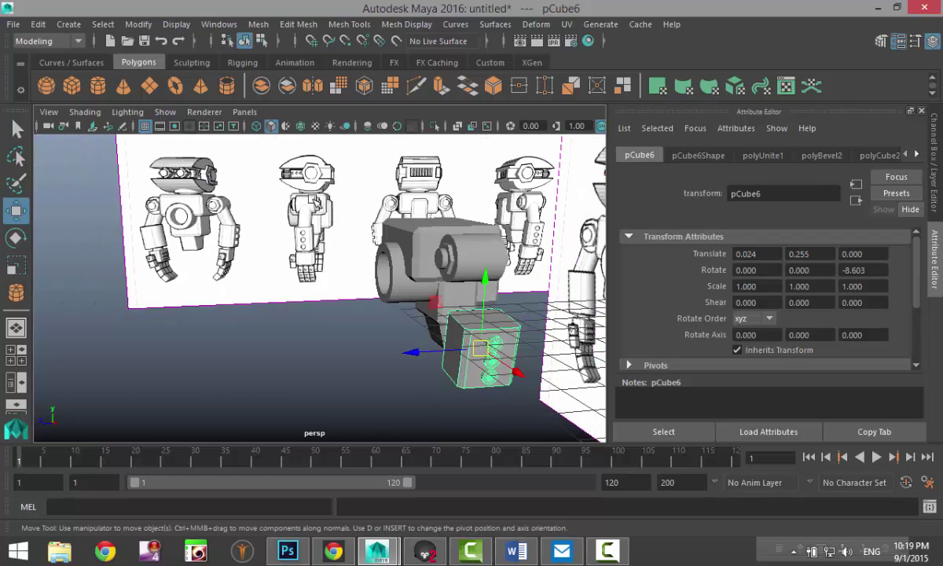
mouse_move(278, 289)
left_mouse_down("alt")
mouse_move(432, 316)
mouse_move(378, 337)
mouse_move(375, 362)
mouse_move(354, 370)
mouse_move(404, 381)
mouse_move(186, 224)
left_mouse_up("alt")
left_click(97, 85)
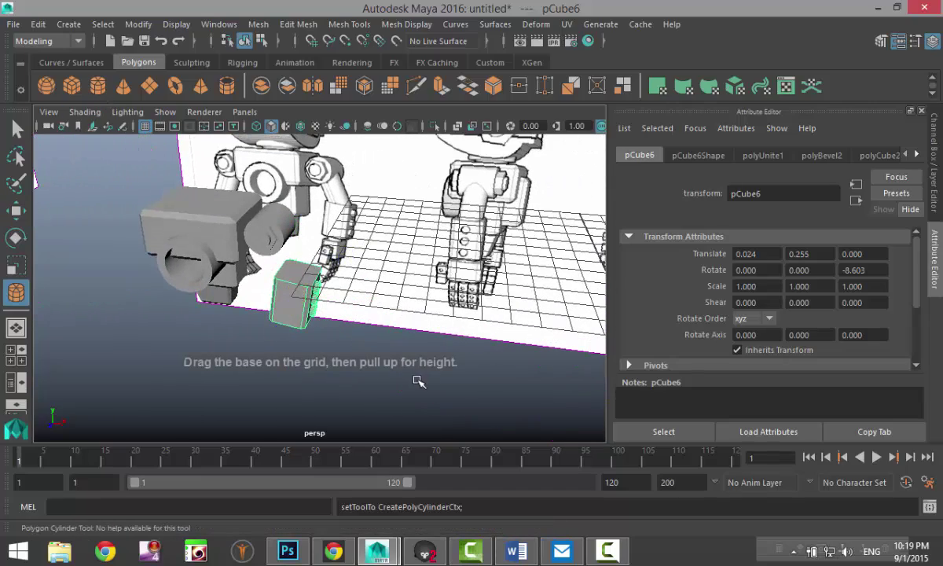
left_click_drag(413, 385, 436, 319)
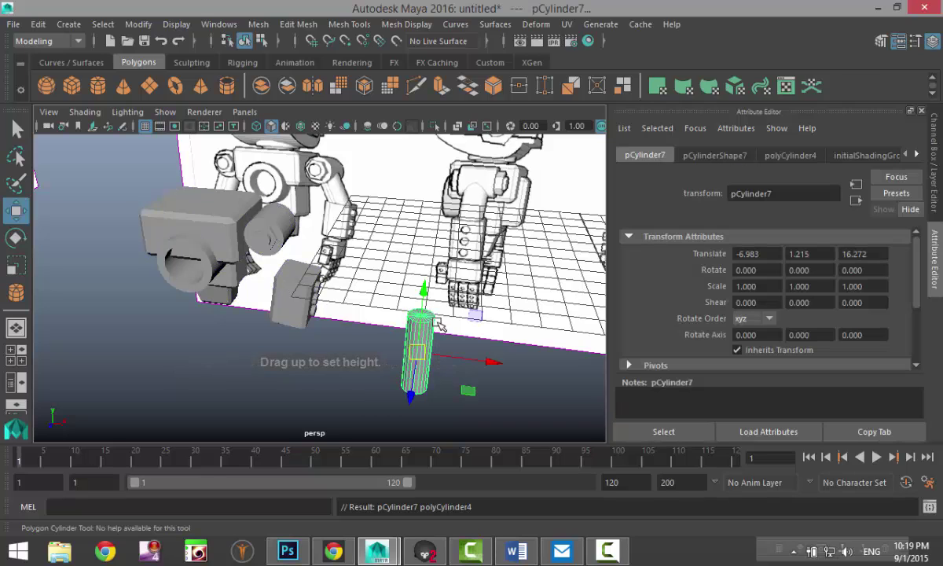
Step: Set the new cylinder's axis subdivisions to 30
left_click(783, 157)
double_click(759, 288)
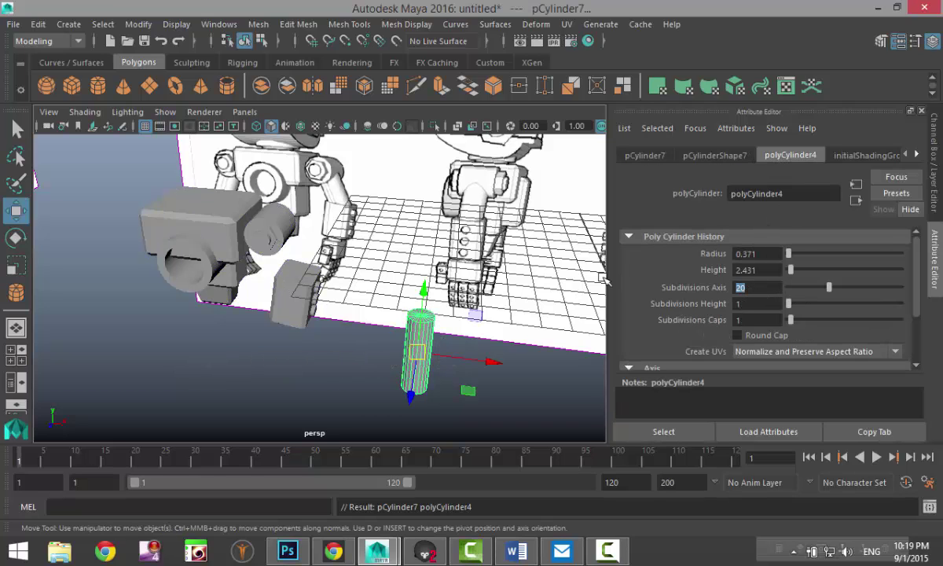
type("30")
key("Return")
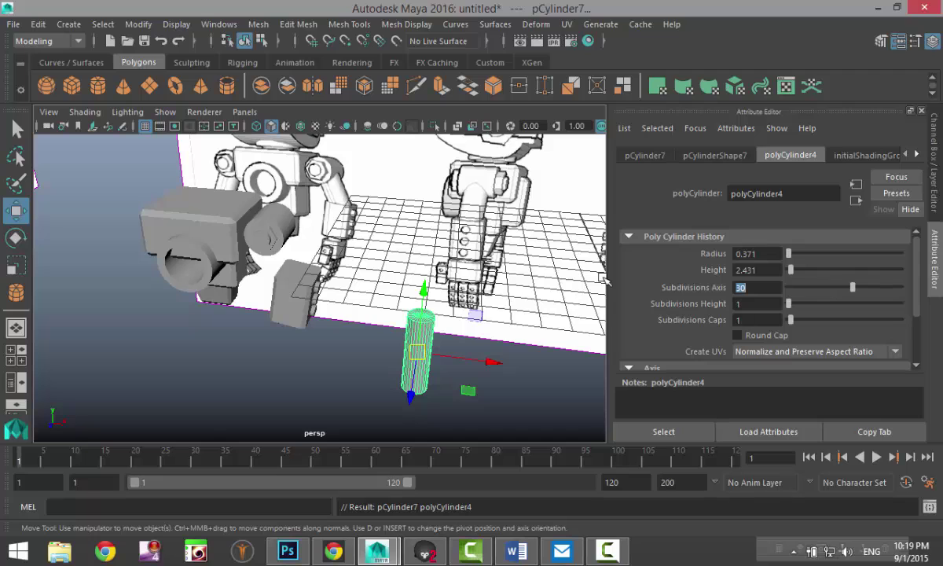
Step: Move the new cylinder over the reference upper arm in the front view, at about X -12.681, Y 0.031
left_click(518, 315)
left_click(416, 339)
left_click_drag(491, 363, 365, 348)
left_click(16, 359)
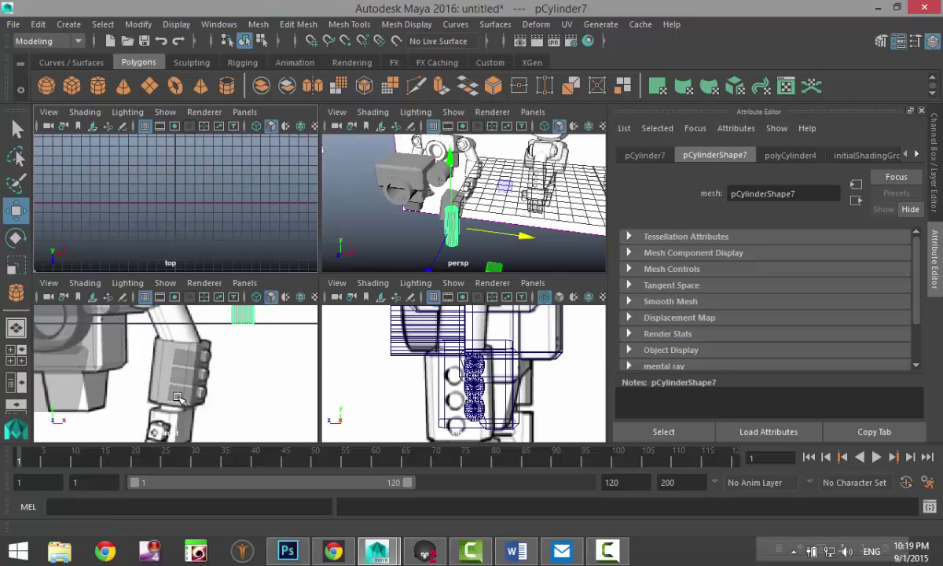
key("space")
scroll(345, 274, "down", 6)
scroll(345, 274, "up", 2)
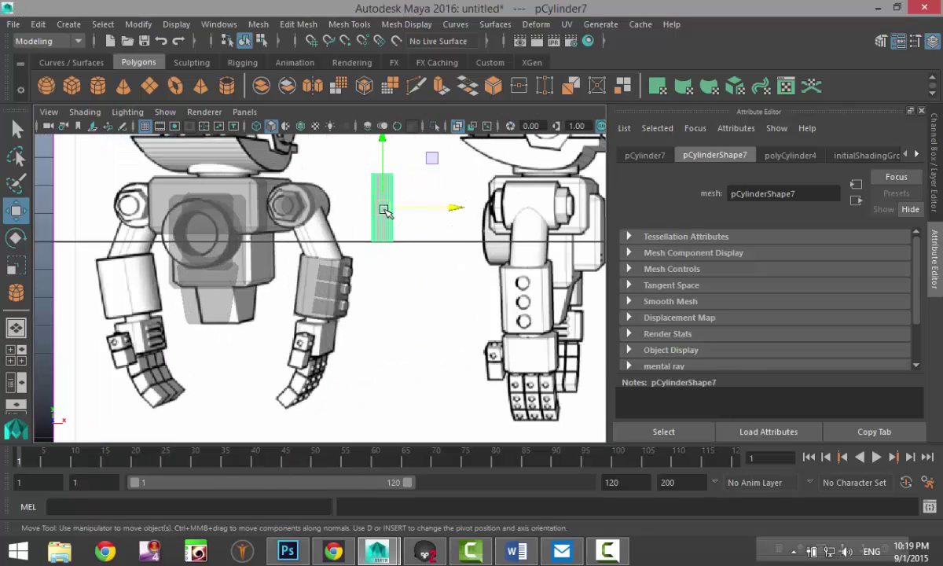
left_click_drag(384, 209, 322, 240)
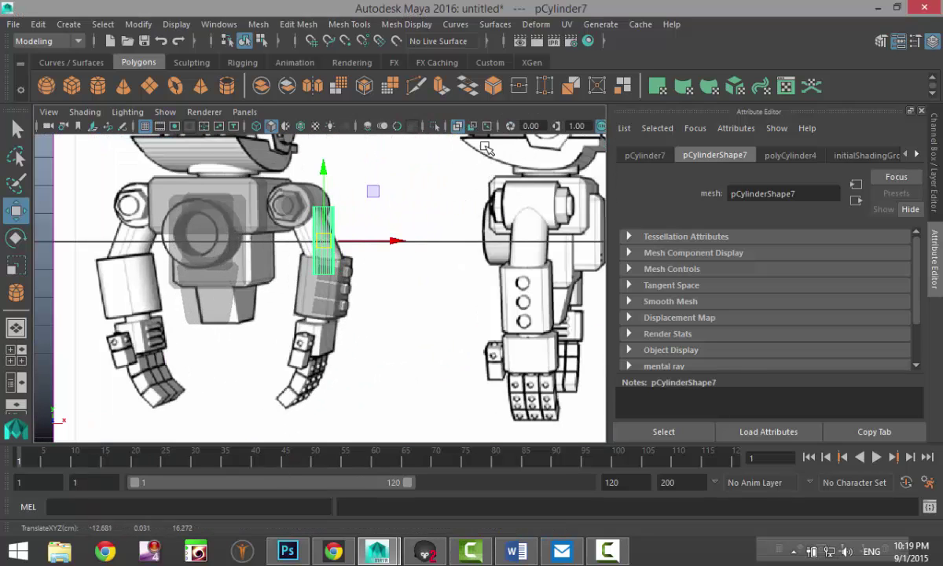
Step: Turn off X-ray shading in the front view and rotate the upper arm cylinder to about 28.309 degrees in Z
scroll(382, 238, "up", 3)
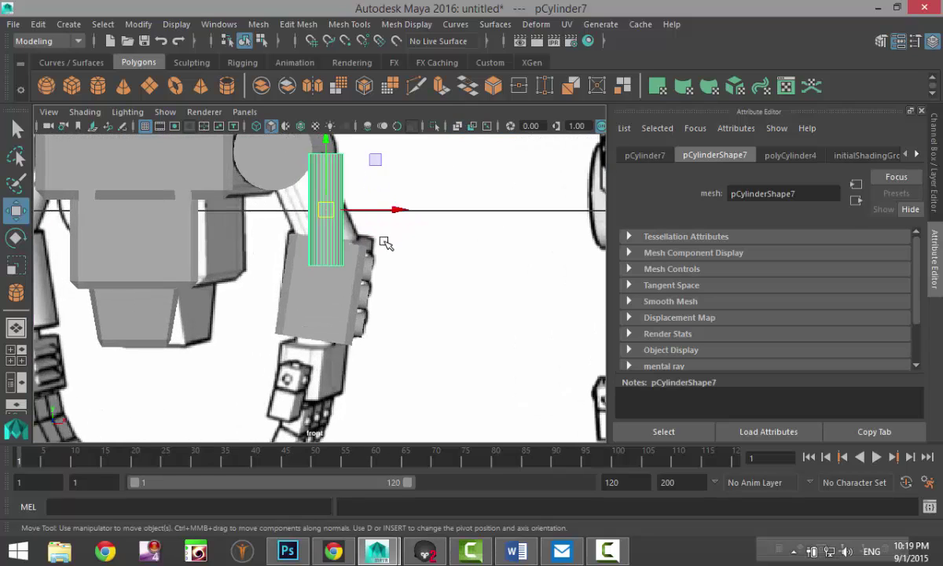
scroll(361, 307, "down", 3)
key("e")
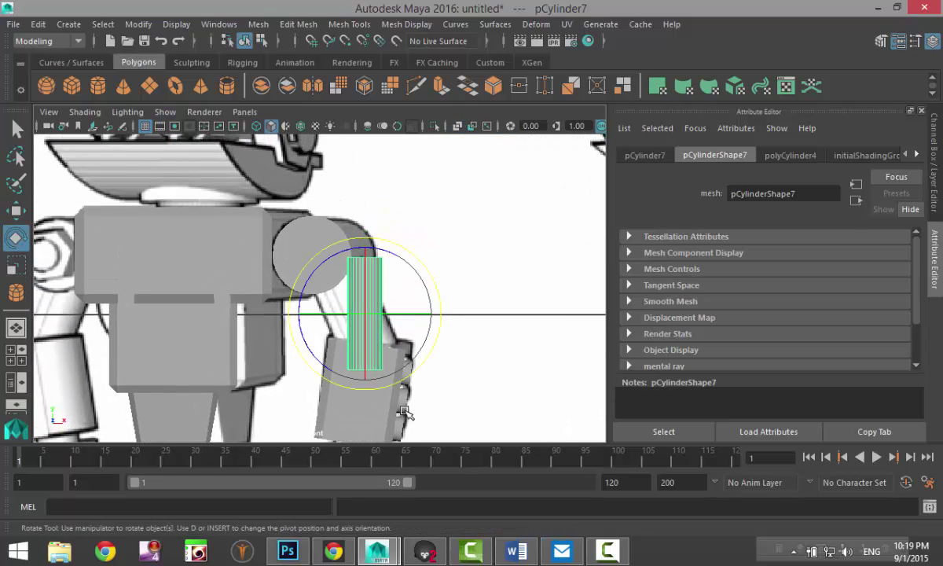
left_click_drag(434, 343, 432, 313)
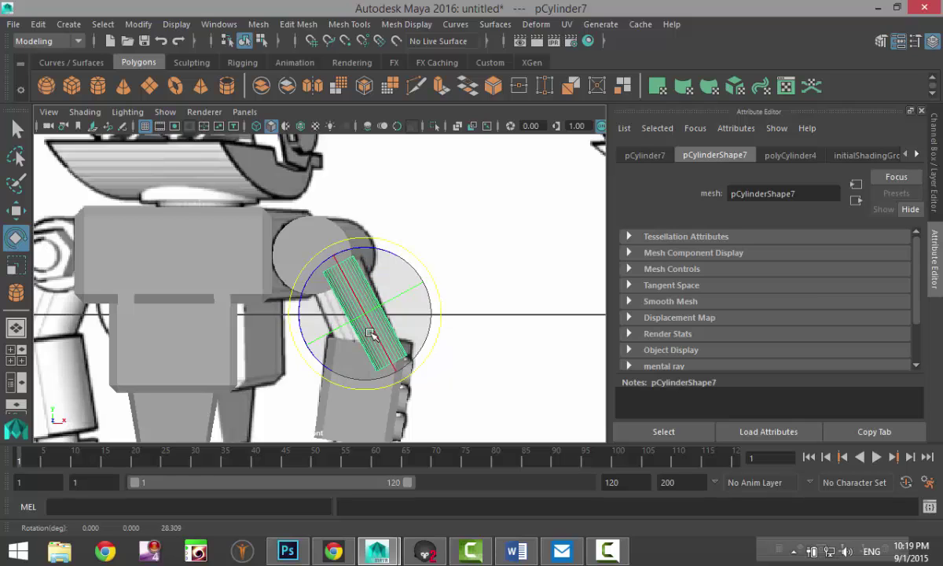
Step: Scale the upper arm cylinder up to about 1.573 in width, align it with the reference arm and rotate it to about 22.926 degrees in Z
key("w")
left_click_drag(369, 316, 423, 334)
key("r")
key("e")
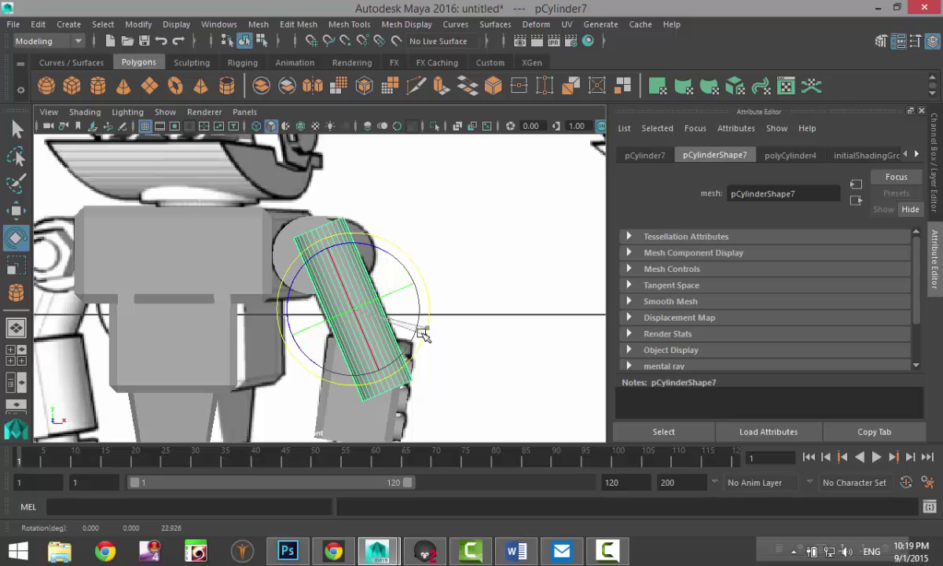
Step: Turn on X-ray shading in the front view and shorten the upper arm cylinder to about 1.097 in Y scale
left_click(457, 127)
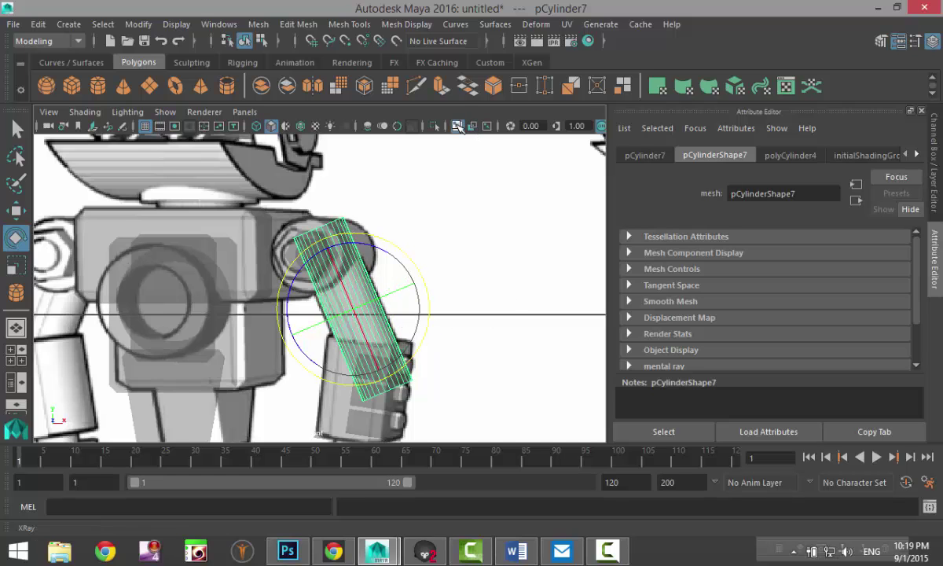
scroll(459, 362, "up", 5)
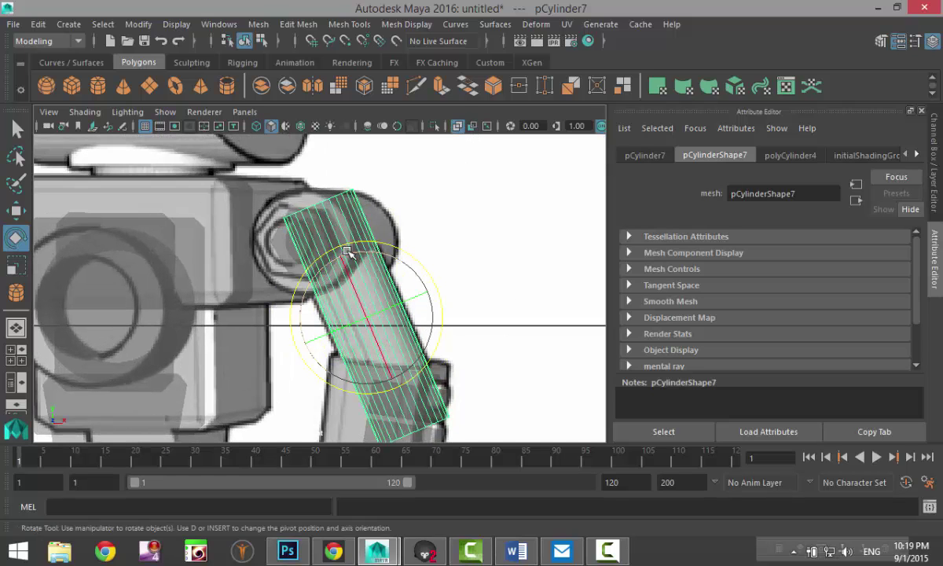
key("r")
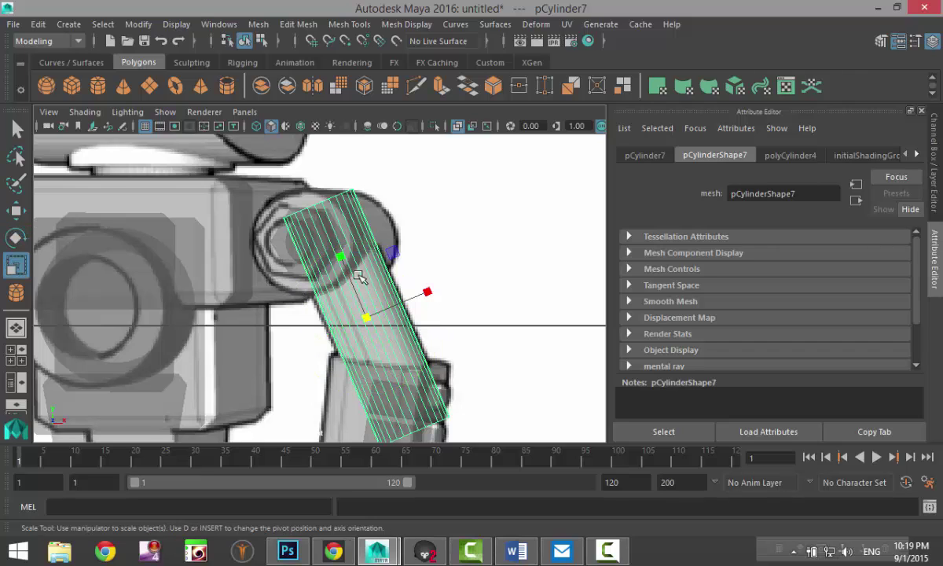
left_click_drag(341, 260, 348, 273)
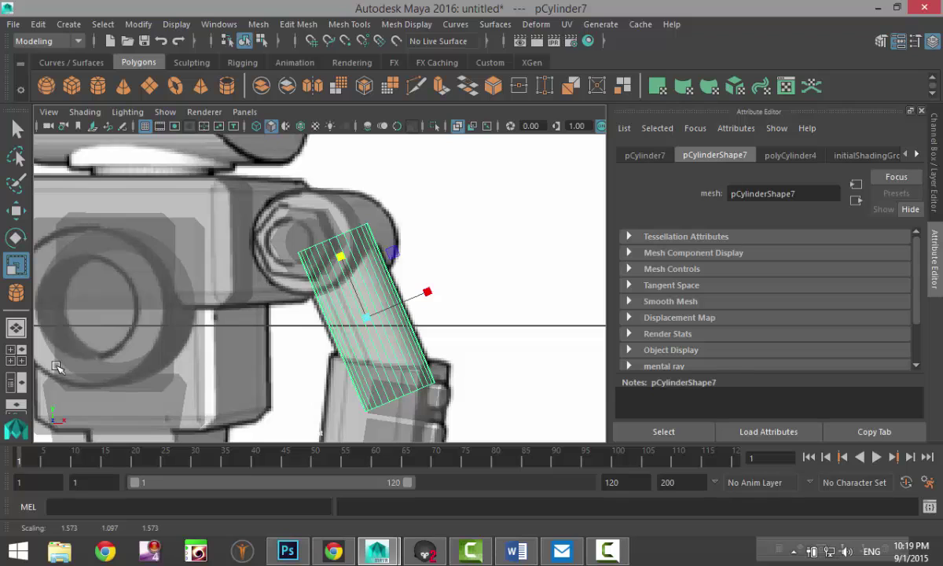
Step: Move the upper arm cylinder in depth onto the modelled arm in the side view, to about Z 8.462
left_click(16, 354)
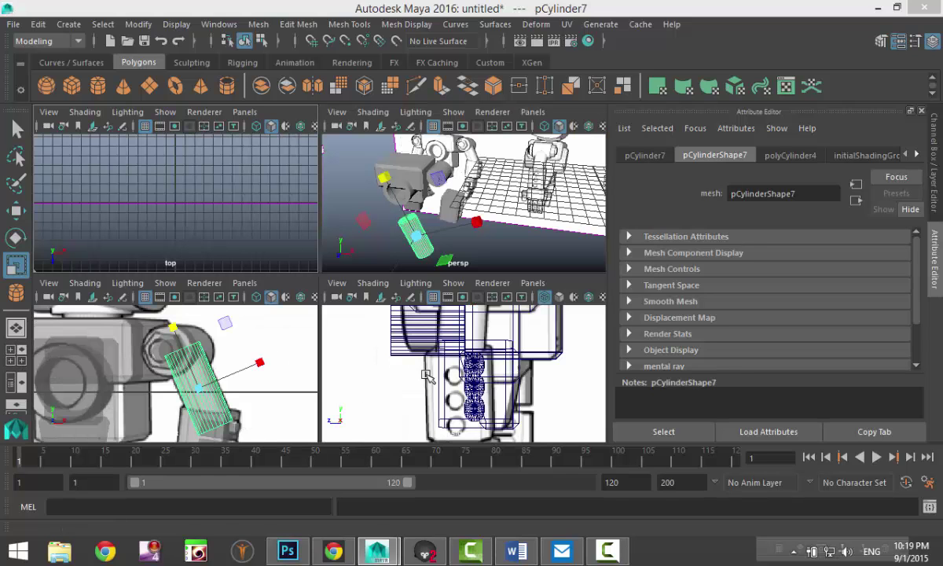
key("space")
key("a")
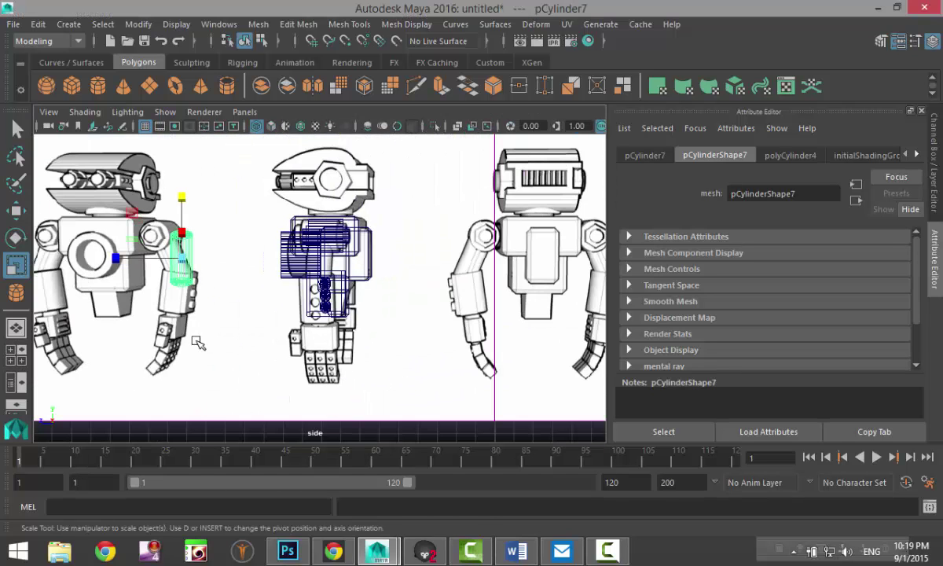
key("w")
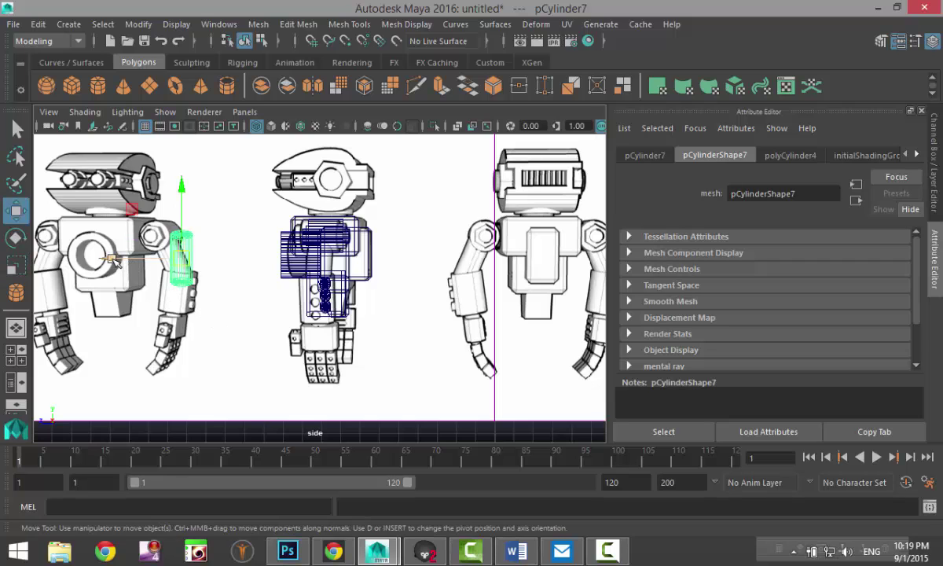
left_click_drag(115, 262, 263, 288)
Step: Display the side view shaded without X-ray and center the upper arm cylinder over the forearm at about Z 8.752
key("f")
scroll(259, 291, "down", 5)
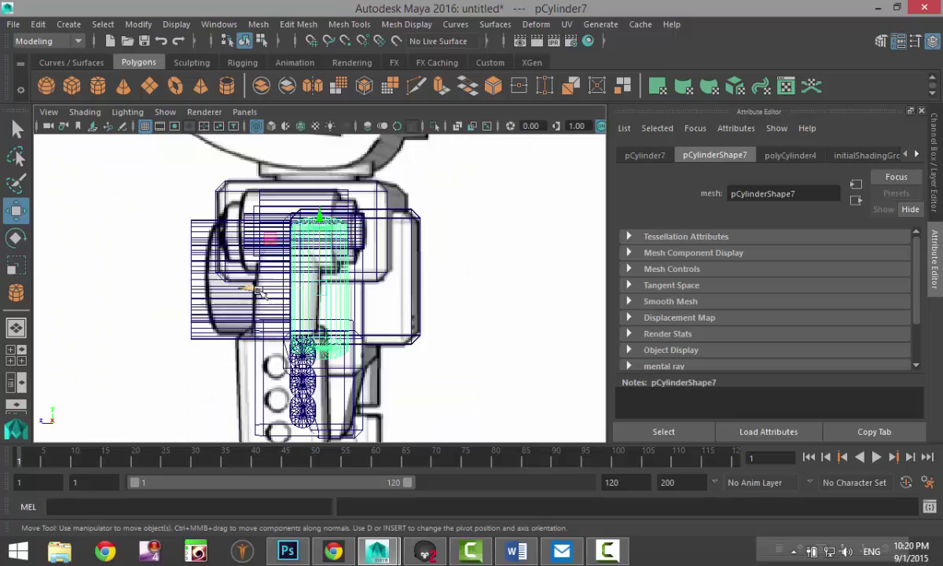
scroll(301, 316, "up", 3)
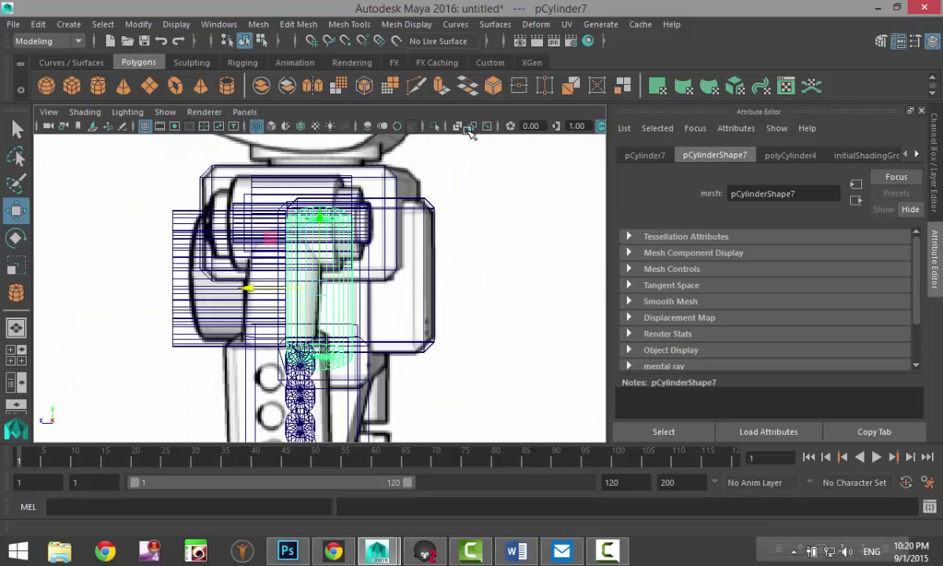
left_click(457, 125)
key("5")
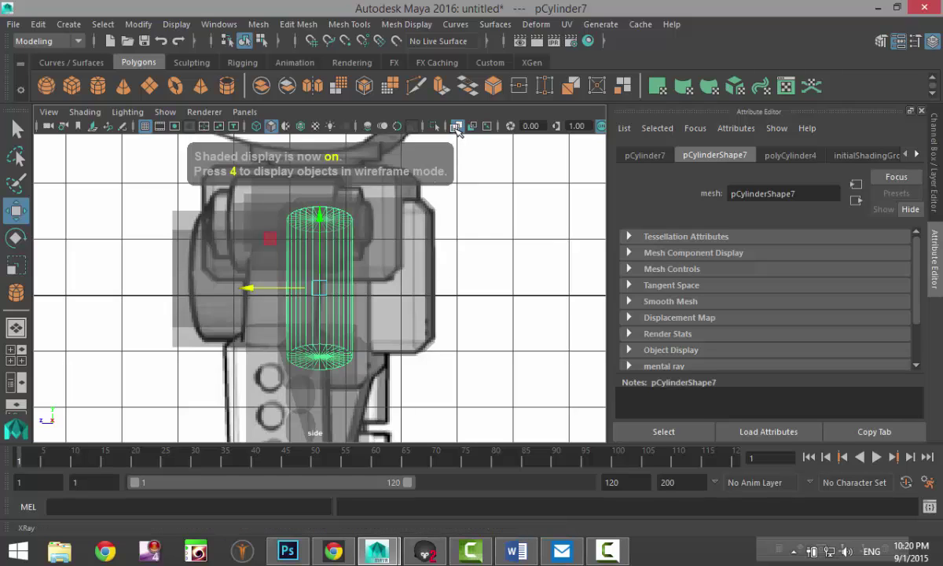
left_click(456, 126)
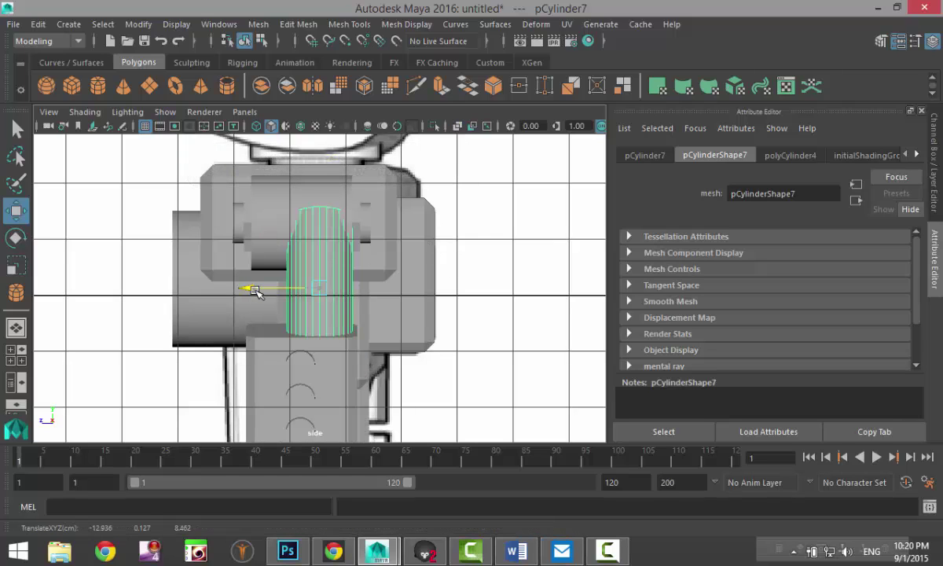
left_click_drag(249, 291, 240, 290)
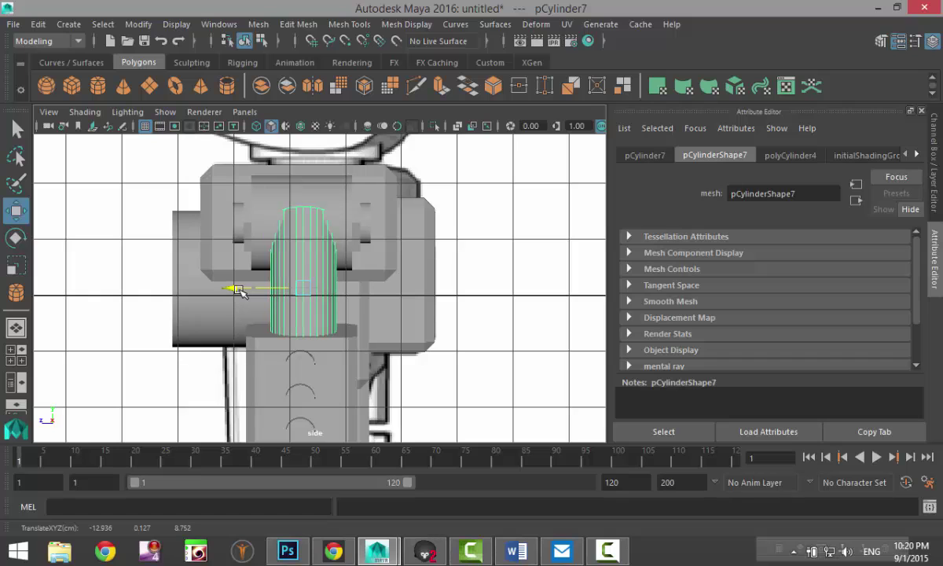
Step: Inspect how the upper arm cylinder sits between shoulder and forearm in the perspective view, and return to the side view
left_click(22, 351)
key("space")
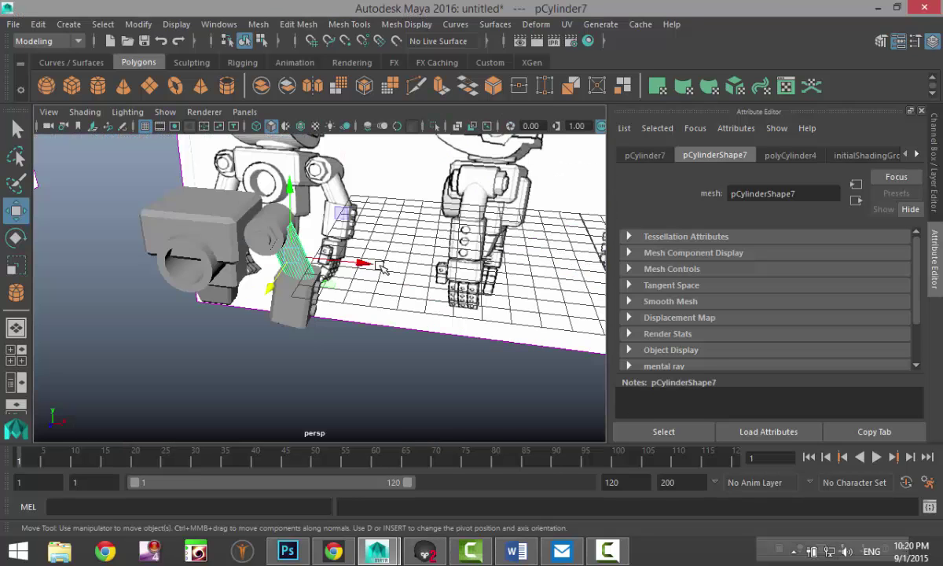
scroll(379, 265, "up", 5)
scroll(380, 265, "down", 4)
scroll(380, 265, "up", 4)
left_click_drag(392, 302, 59, 306, "alt")
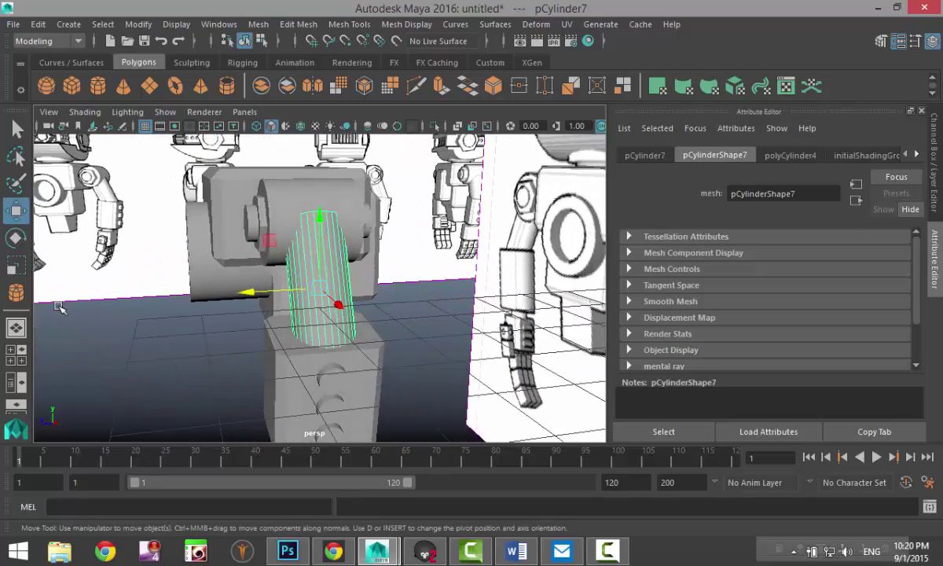
left_click(15, 331)
key("space")
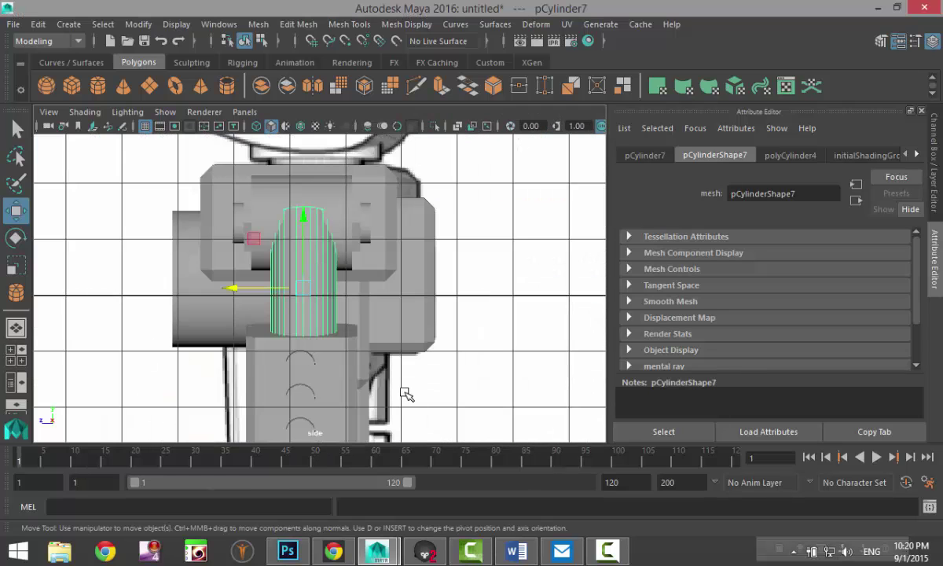
Step: Enable X-ray in the side view and narrow the upper-arm cylinder in depth to a Z scale of about 1.397
left_click(457, 126)
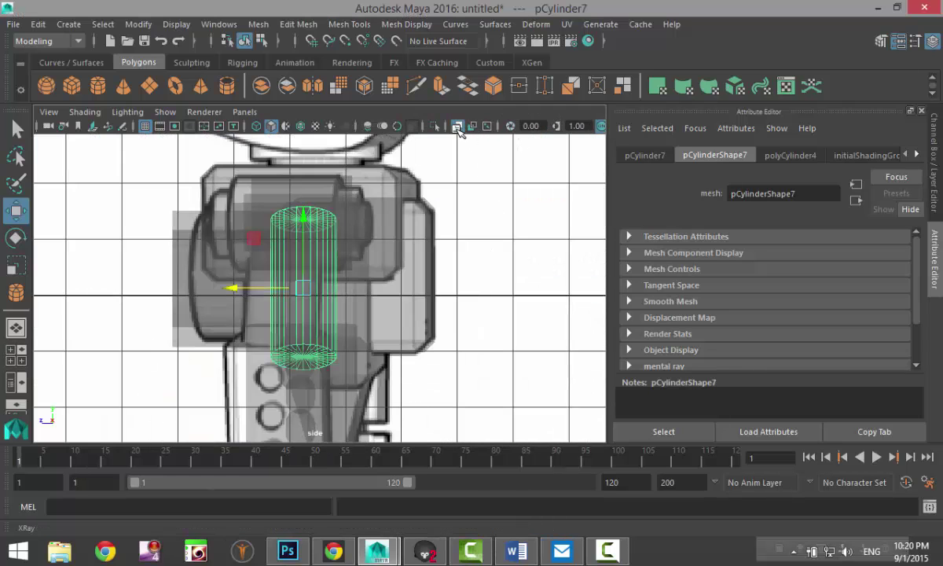
scroll(434, 260, "up", 2)
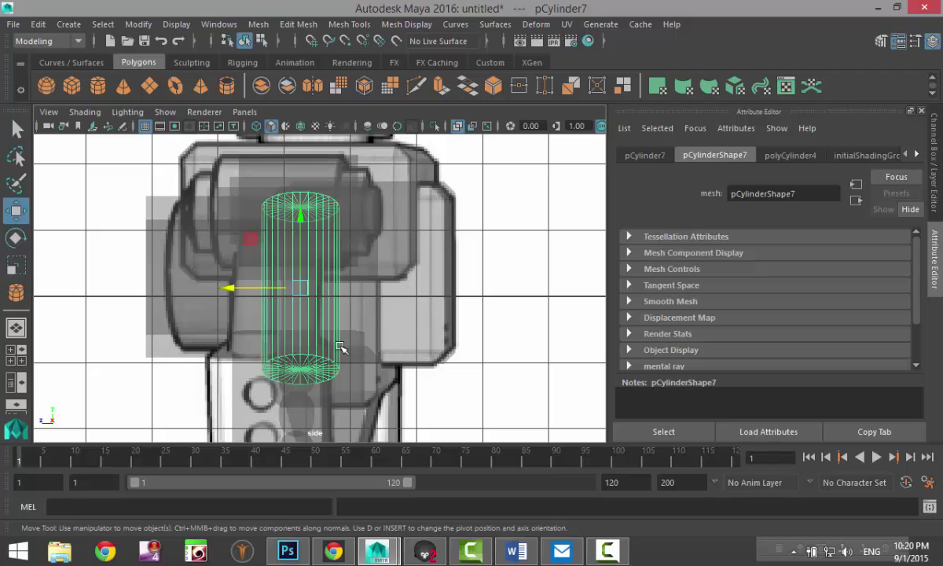
key("r")
left_click_drag(232, 289, 242, 290)
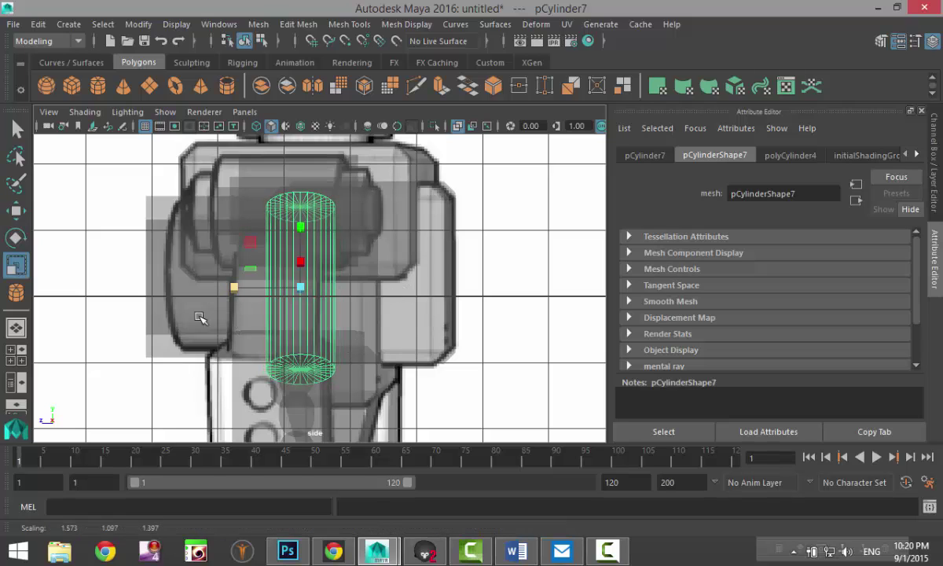
Step: Check the upper-arm cylinder in the front view and lengthen it in the perspective view to a Y scale of about 1.27
left_click(16, 329)
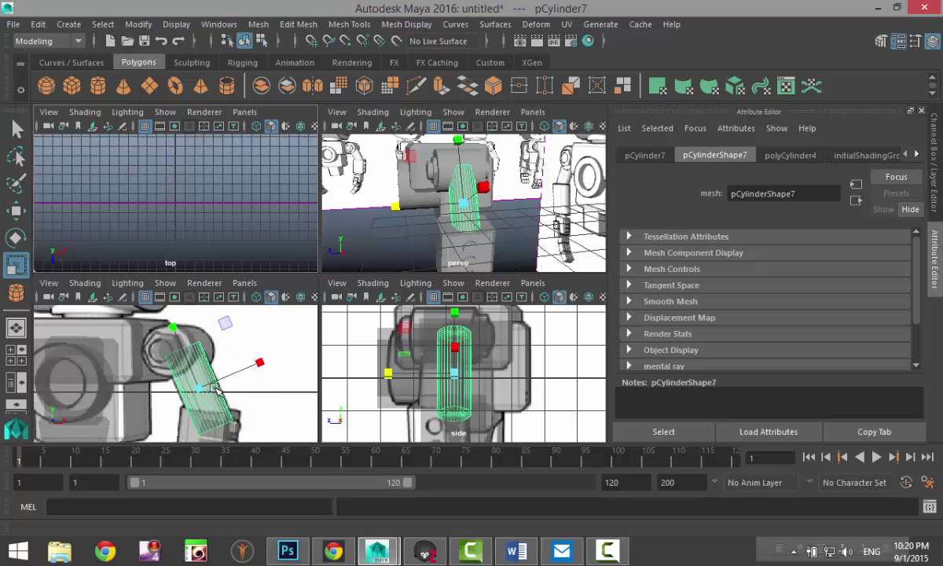
key("space")
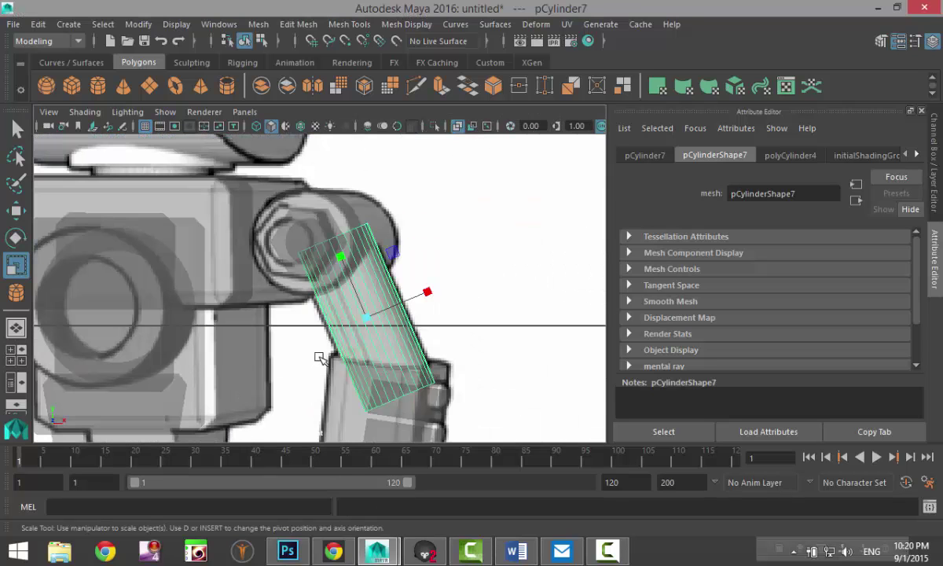
left_click(23, 355)
key("space")
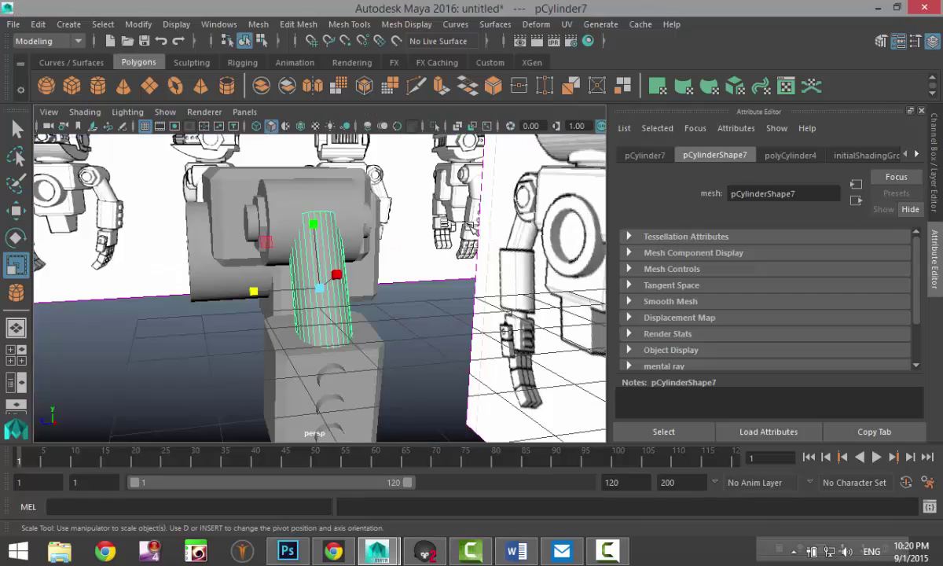
scroll(464, 226, "up", 3)
left_click_drag(434, 229, 414, 302, "alt")
left_click_drag(295, 225, 293, 223)
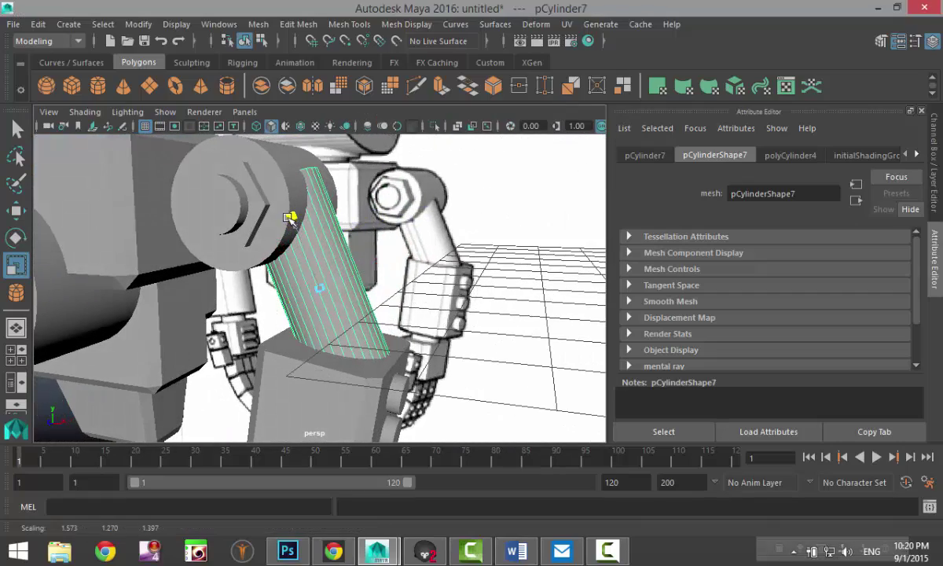
Step: Select the upper-arm cylinder's top-end vertices and move them up into the shoulder with the Move tool's axis orientation set to Object
left_click_drag(306, 263, 266, 267, "alt")
left_click_drag(333, 327, 385, 266, "alt")
mouse_move(288, 350)
left_mouse_down("alt")
mouse_move(338, 366)
mouse_move(360, 357)
mouse_move(297, 363)
left_mouse_up("alt")
right_click_drag(313, 211, 243, 120)
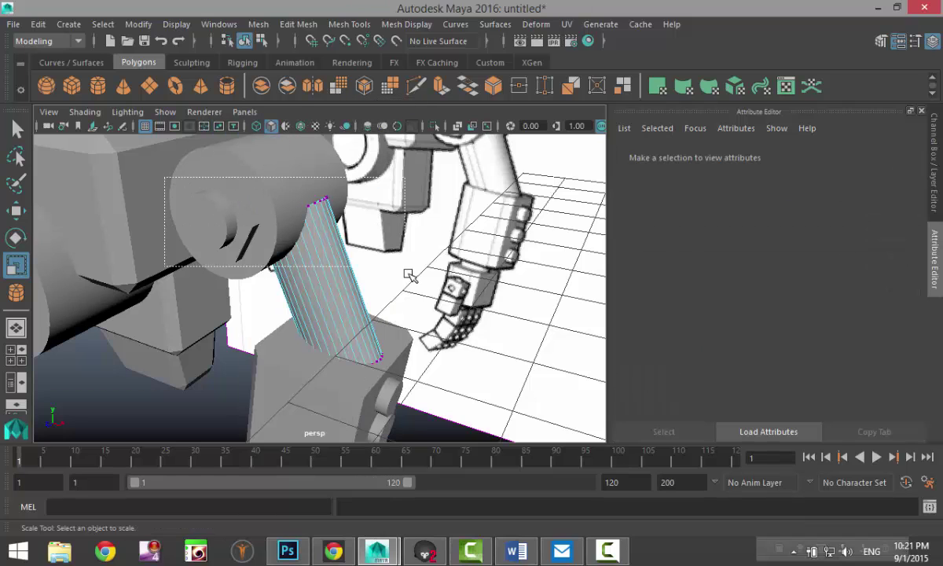
left_click_drag(407, 270, 407, 272)
key("w")
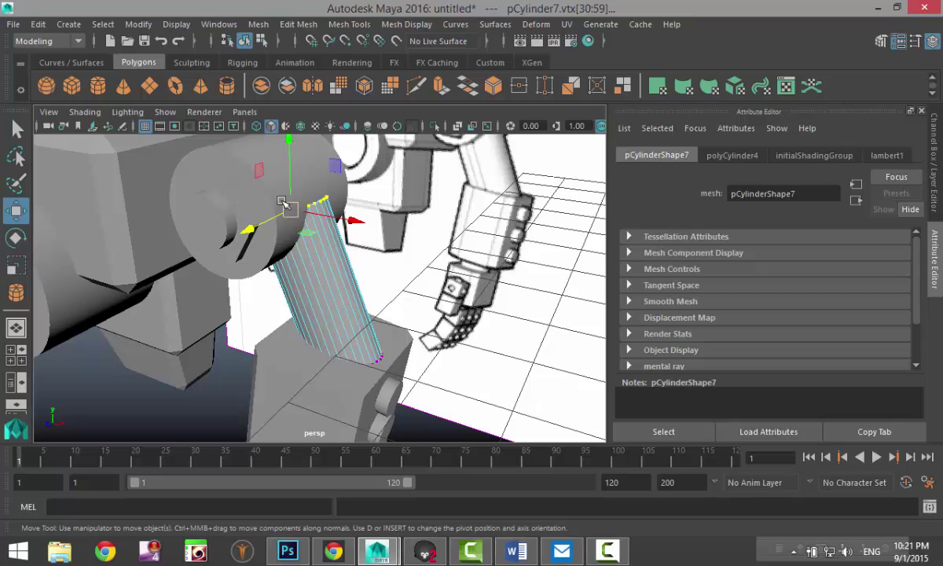
double_click(15, 210)
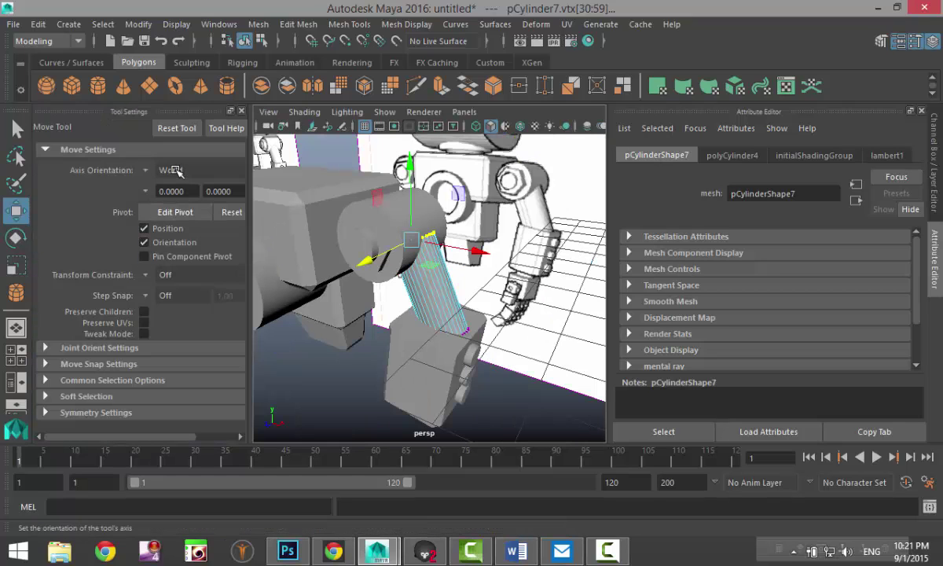
left_click(148, 174)
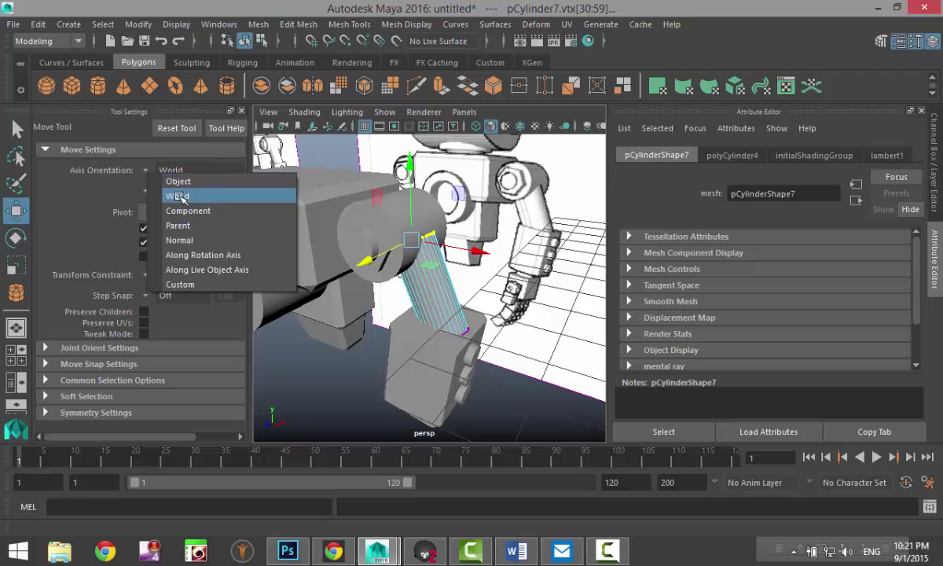
left_click(180, 182)
left_click_drag(384, 166, 386, 171)
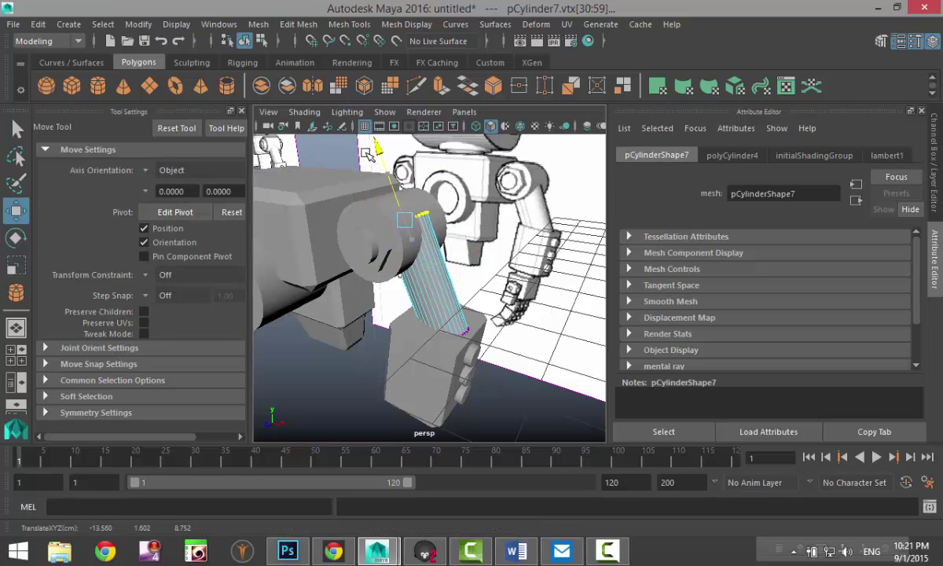
Step: Examine the arm model and the reference robot's arm from several angles and distances
left_click_drag(419, 287, 451, 379, "alt")
left_click_drag(452, 292, 428, 370)
scroll(443, 297, "down", 6)
left_click(496, 409)
scroll(500, 397, "down", 4)
scroll(500, 390, "up", 6)
scroll(425, 330, "up", 4)
left_click_drag(416, 307, 341, 220, "alt")
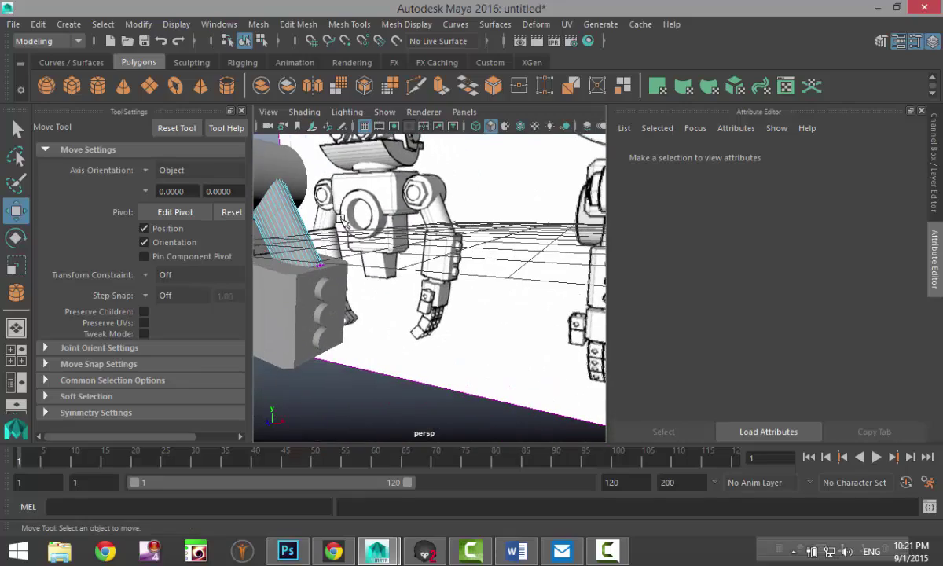
scroll(346, 224, "down", 5)
scroll(397, 270, "up", 5)
Step: Select the bottom end face of the forearm block and extrude it
left_click_drag(395, 322, 385, 287, "alt")
right_click_drag(391, 320, 552, 338, "alt")
left_click_drag(553, 338, 445, 322, "alt")
left_click(446, 323)
right_click(430, 331)
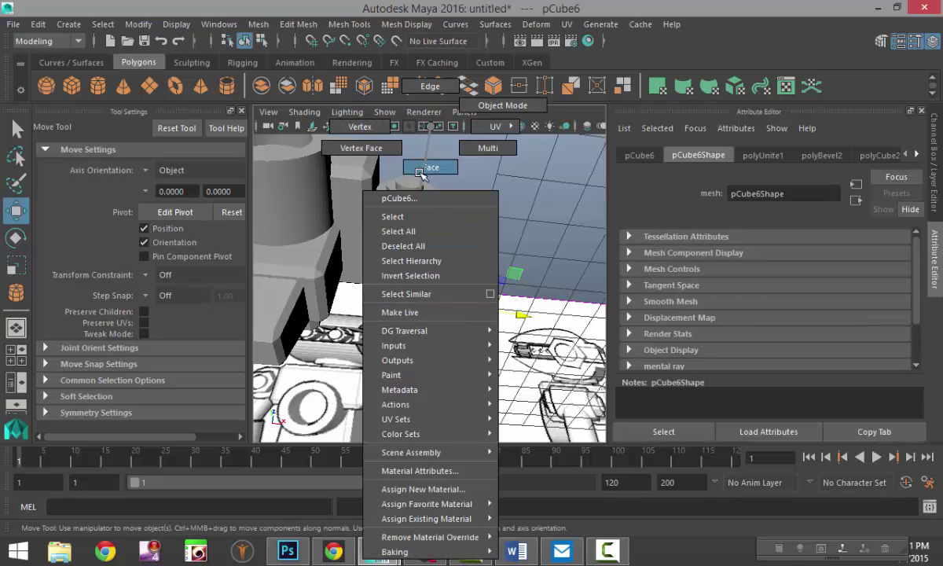
left_click(430, 167)
left_click(436, 330)
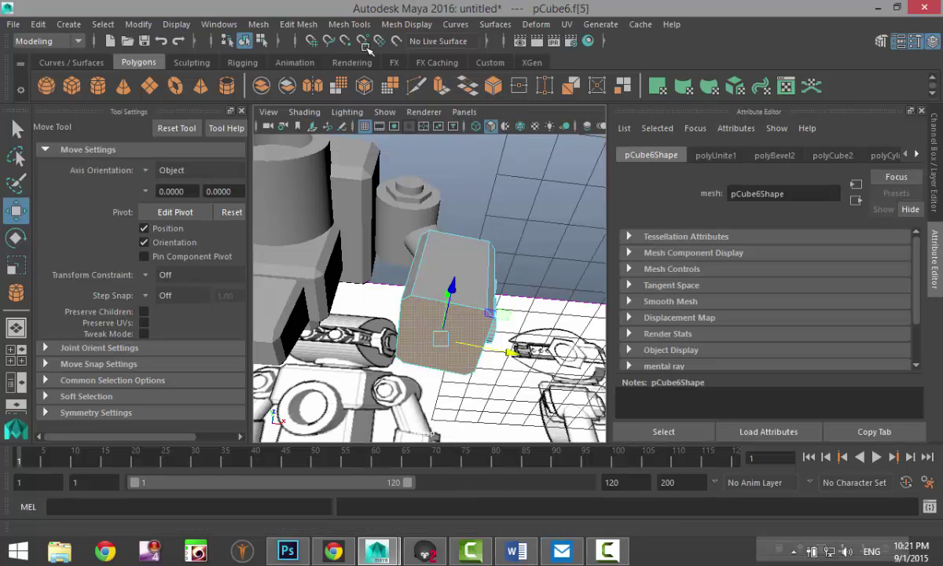
left_click(298, 24)
left_click(316, 150)
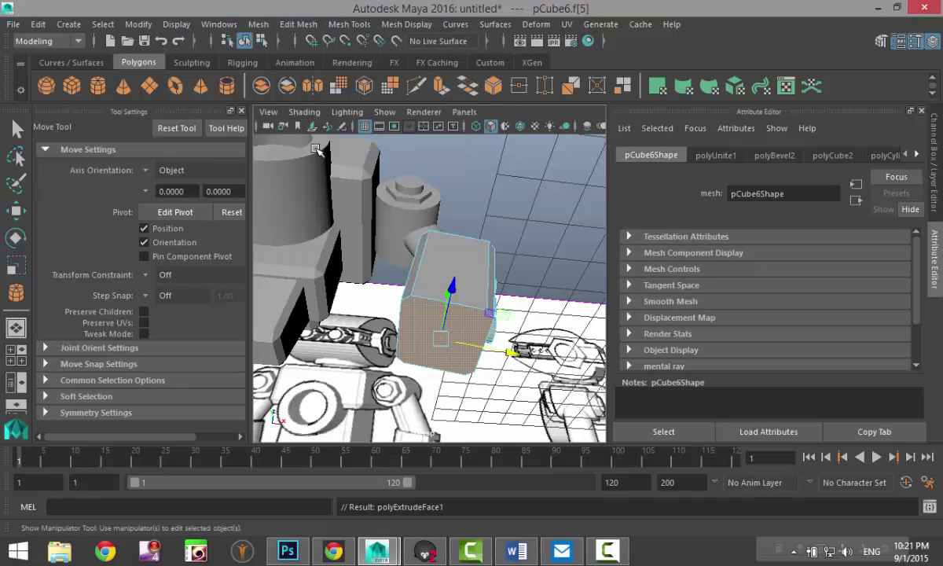
Step: Close the tool settings and scale the extruded forearm face uniformly inward to form an inset
left_click(242, 111)
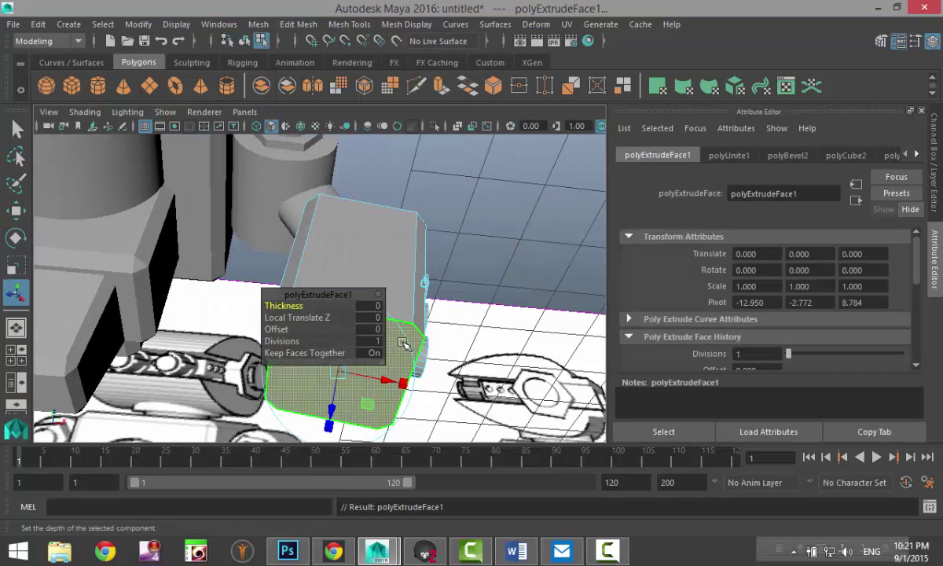
left_click_drag(362, 377, 440, 248, "alt")
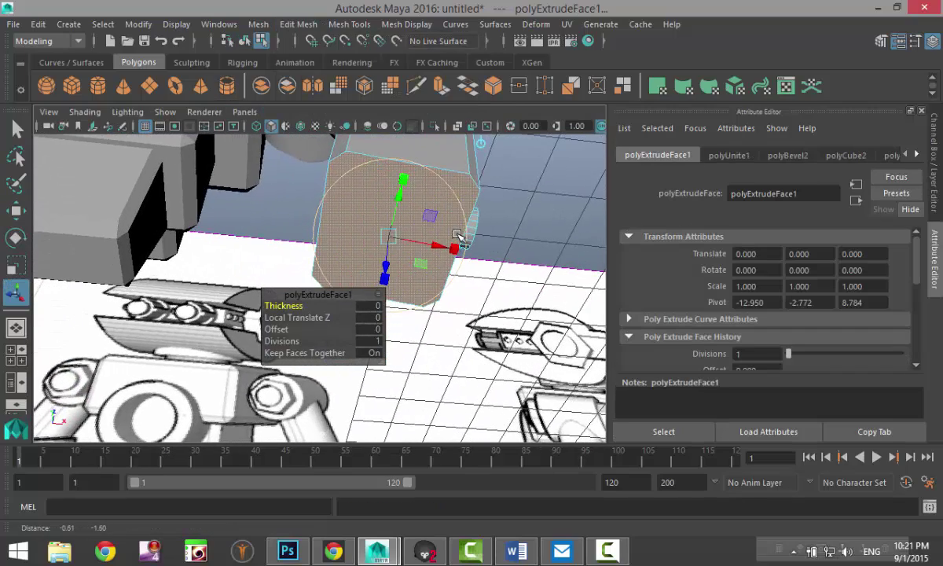
key("r")
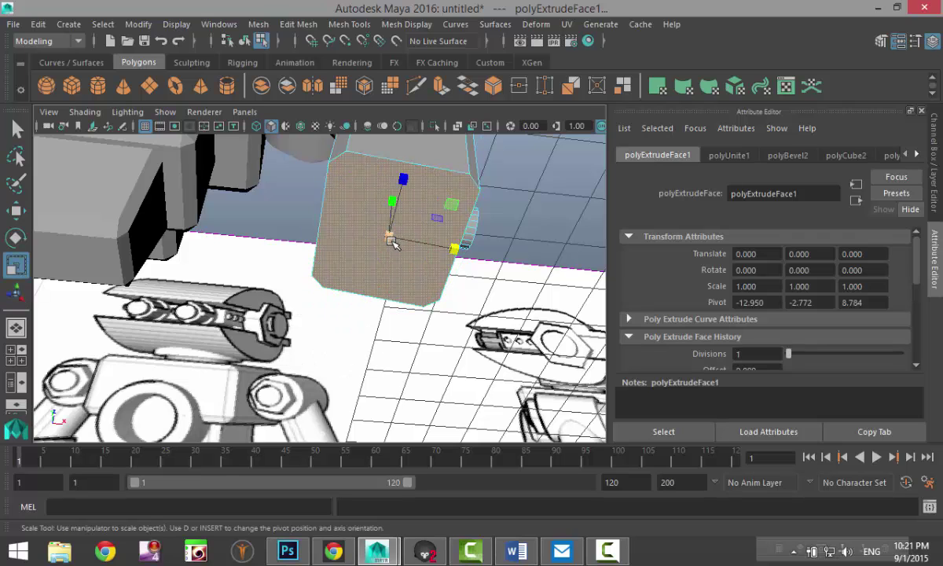
left_click_drag(391, 239, 336, 307)
scroll(337, 308, "down", 2)
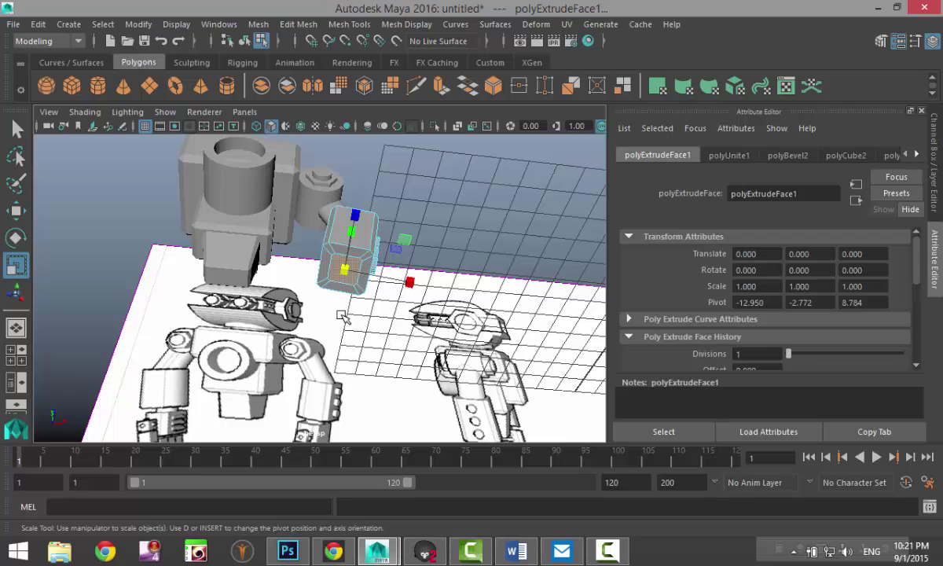
scroll(342, 316, "up", 3)
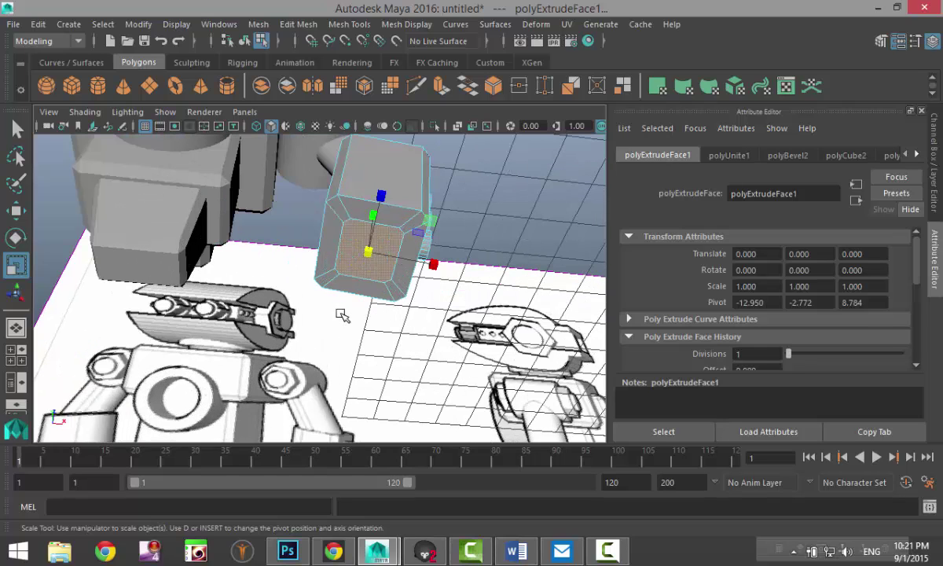
Step: Extrude the inset face again and move it slightly down along the forearm to form a short wrist neck
key("ctrl+e")
key("w")
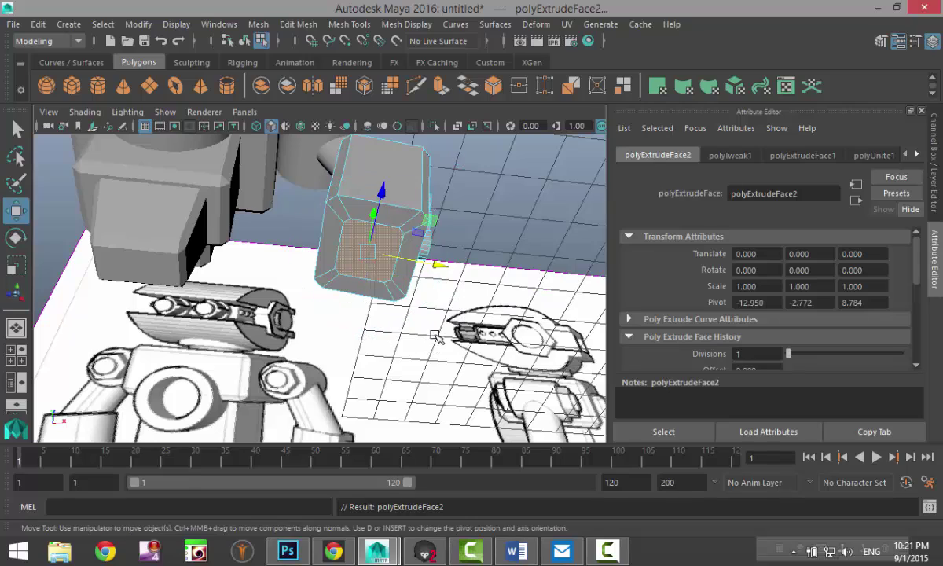
left_click_drag(437, 336, 423, 383, "alt")
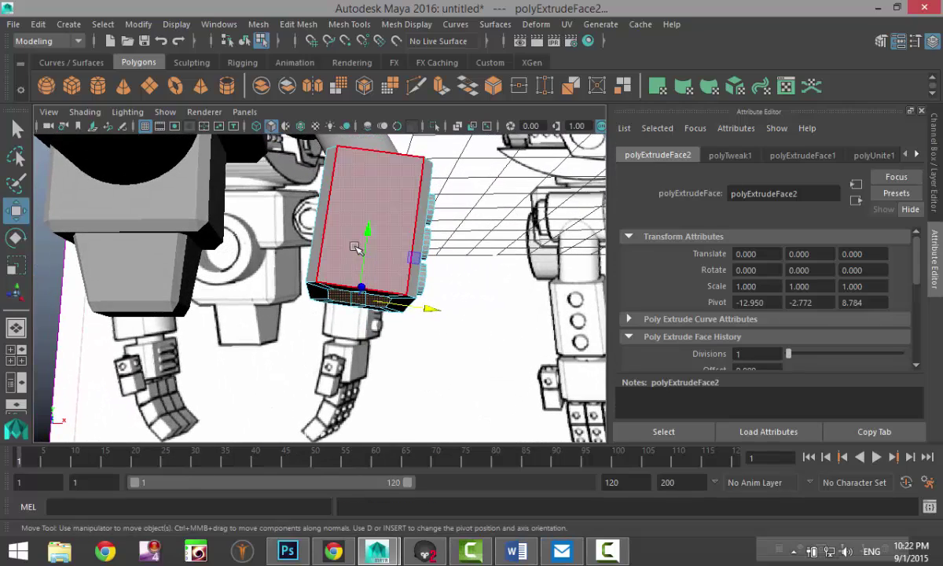
left_click_drag(364, 227, 367, 244)
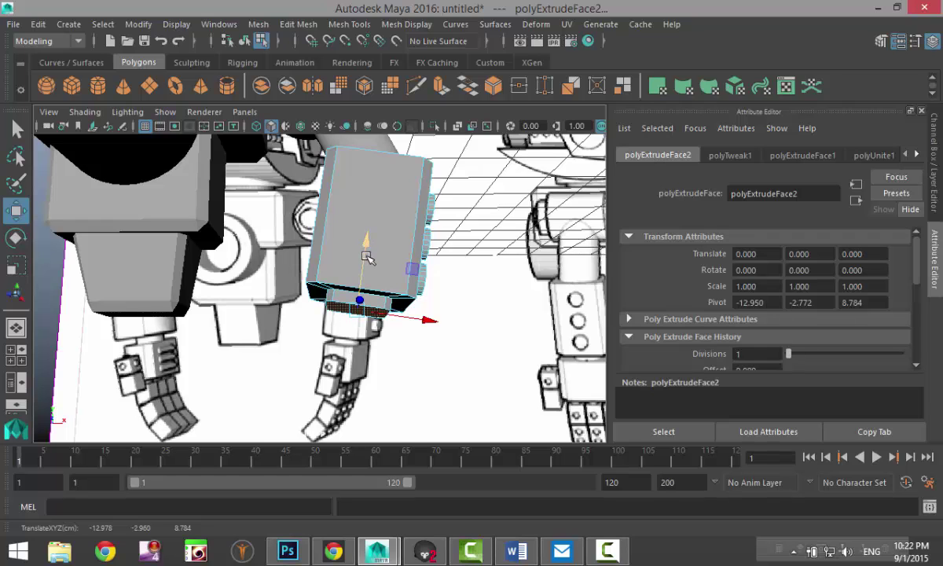
Step: Extrude the wrist neck's end face and scale it outward to widen it, stretching it further in depth
key("ctrl+e")
key("r")
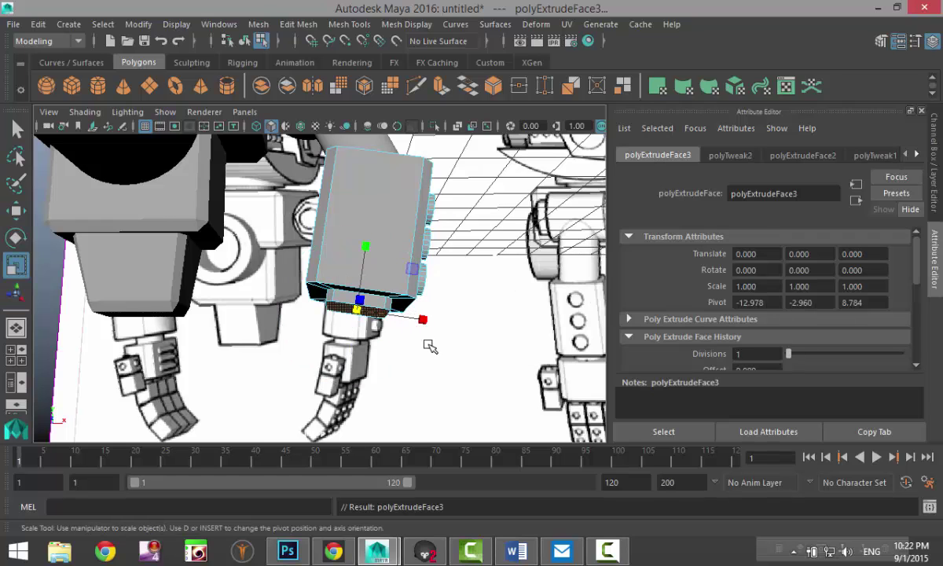
left_click_drag(430, 347, 447, 319, "alt")
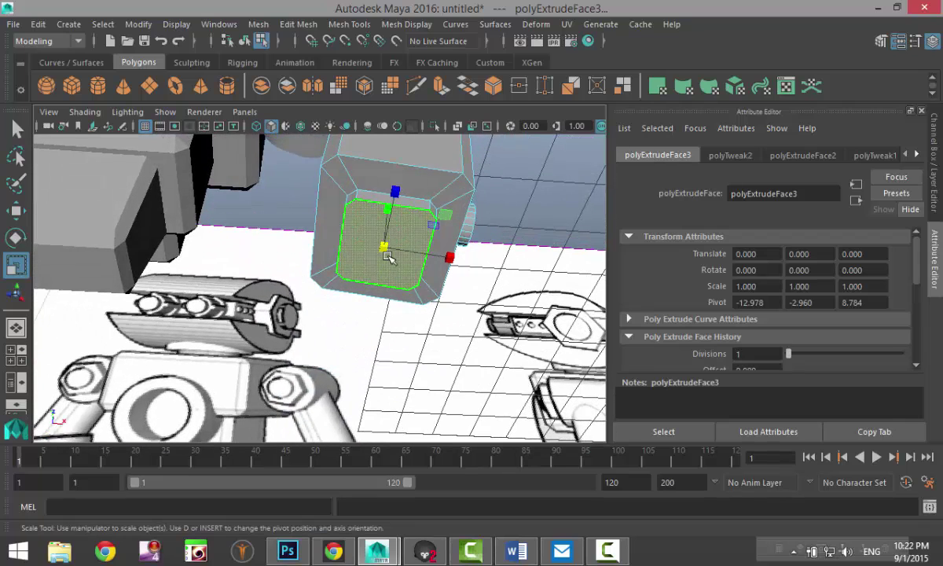
left_click_drag(385, 249, 396, 253)
left_click_drag(394, 193, 400, 181)
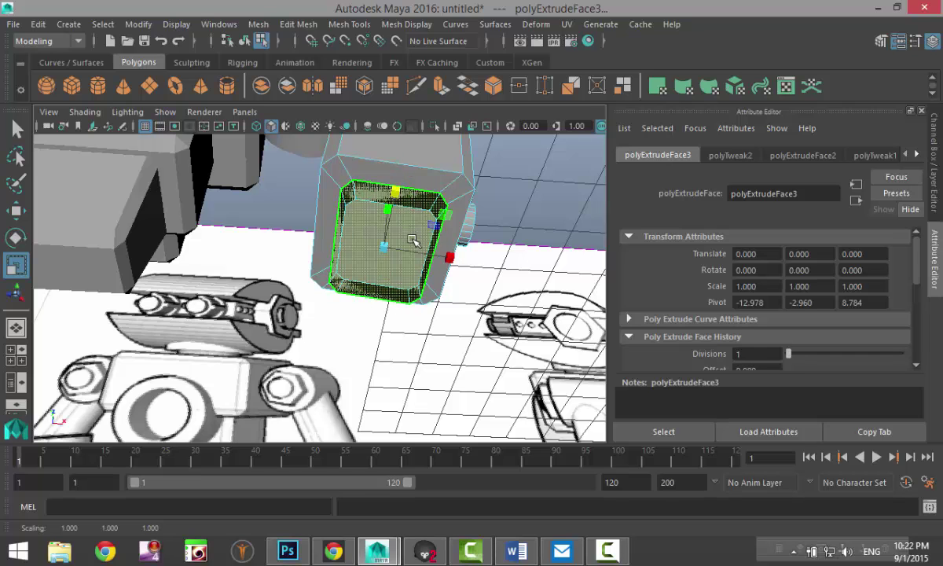
Step: Extrude the widened wrist face and move it down along the forearm axis to form the hand block
key("ctrl+e")
key("w")
left_click_drag(464, 302, 458, 322, "alt")
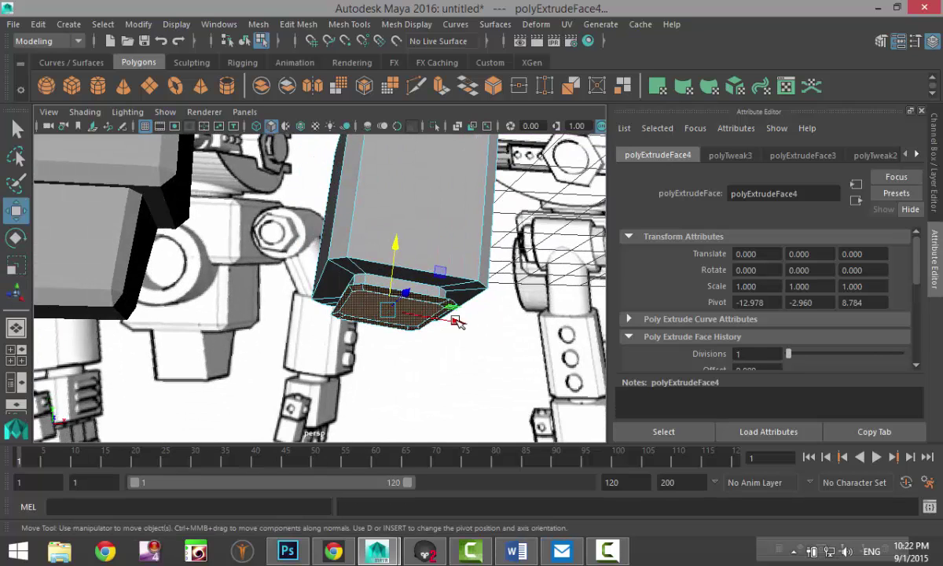
left_click_drag(393, 239, 390, 324)
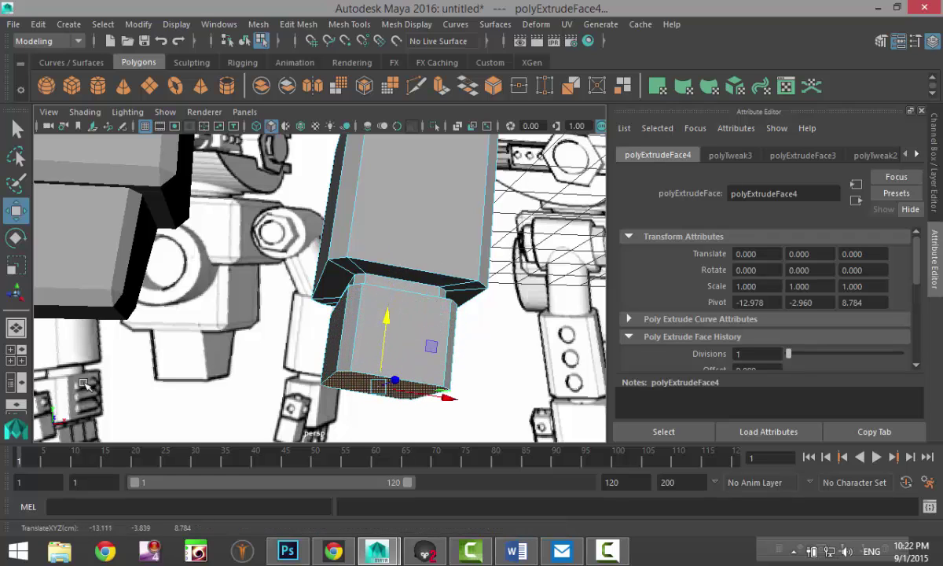
Step: In the front view, lower the hand block's end face to about Y -4.19 to match the reference palm
left_click(22, 358)
key("space")
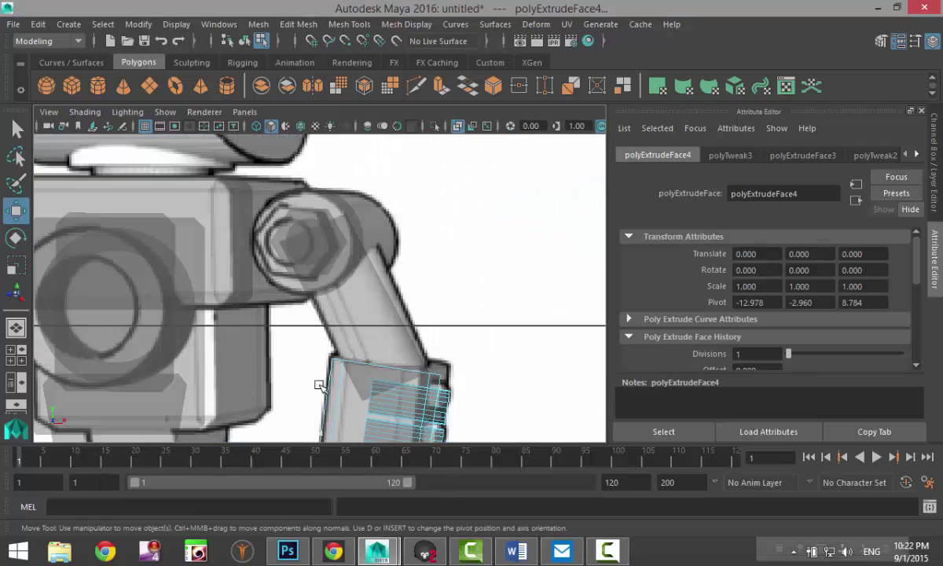
middle_click_drag(353, 390, 381, 112, "alt")
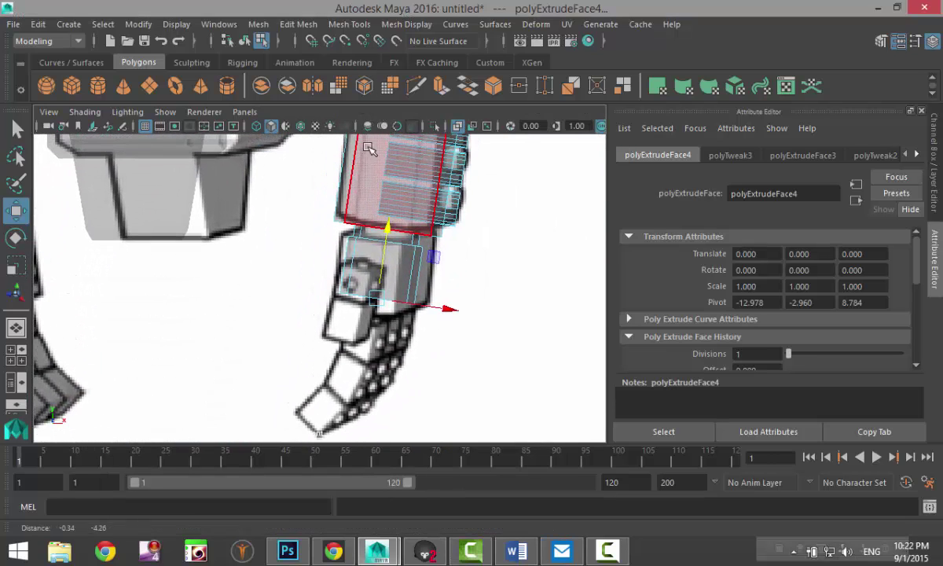
left_click_drag(385, 233, 384, 243)
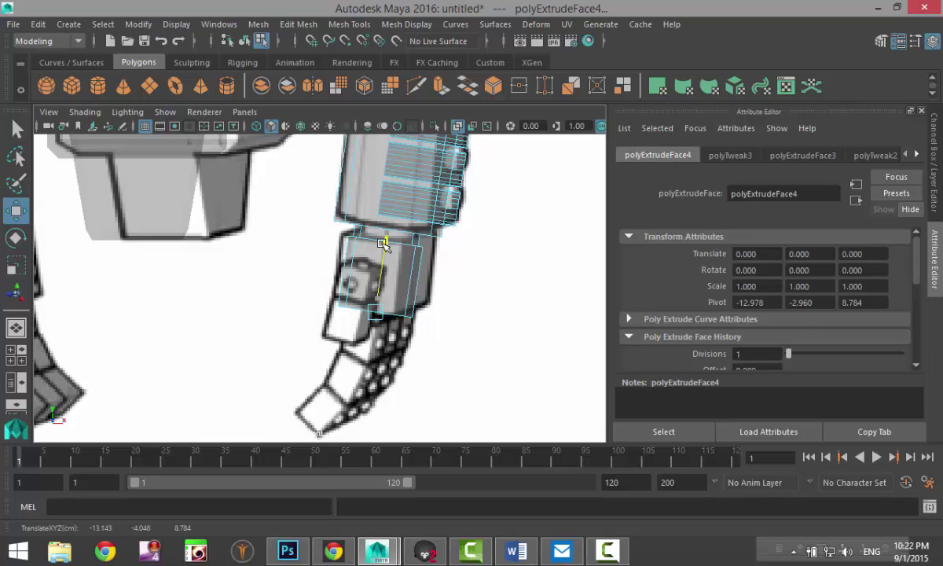
left_click_drag(383, 242, 380, 253)
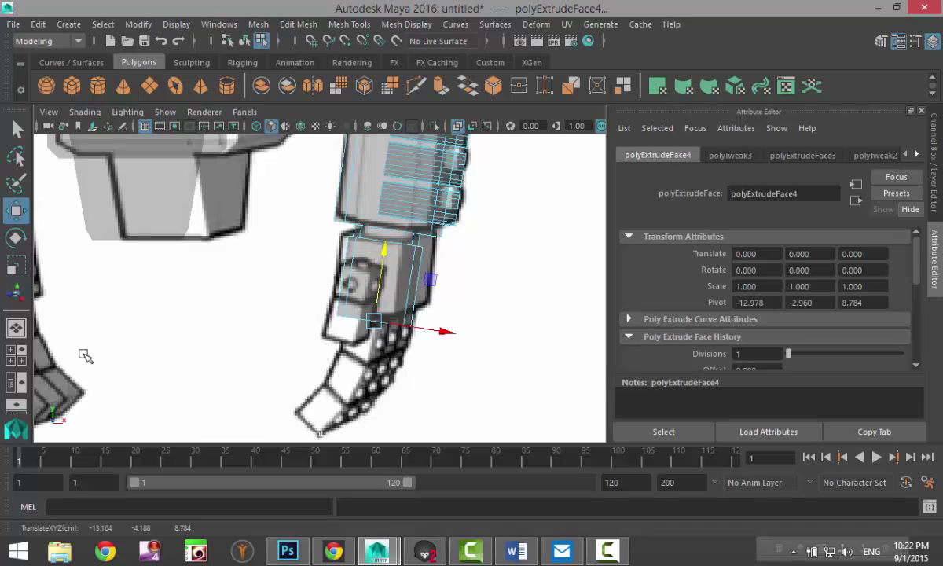
Step: Examine the reference hand's palm and fingers up close in the perspective view
left_click(17, 356)
key("space")
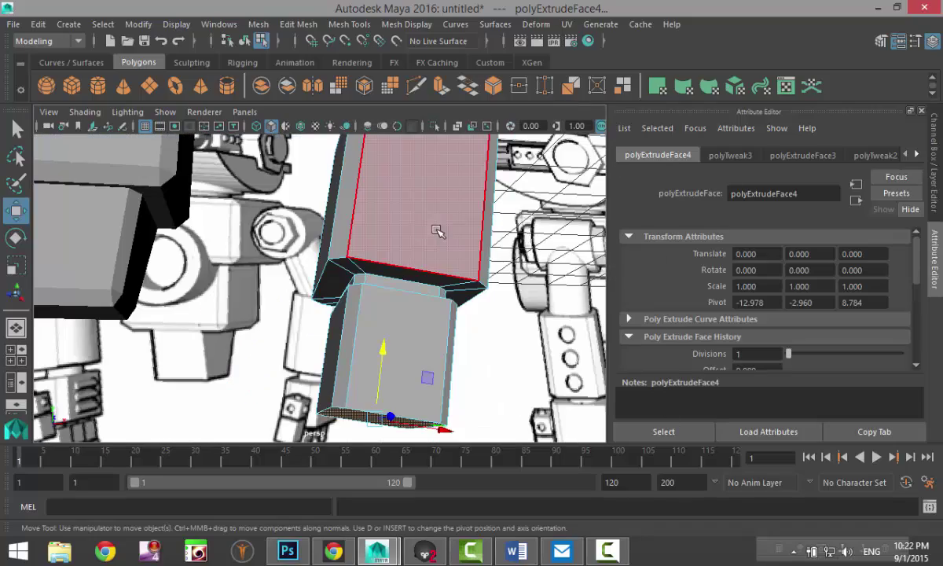
scroll(396, 261, "down", 2)
left_click_drag(399, 263, 407, 329, "alt")
scroll(407, 328, "up", 4)
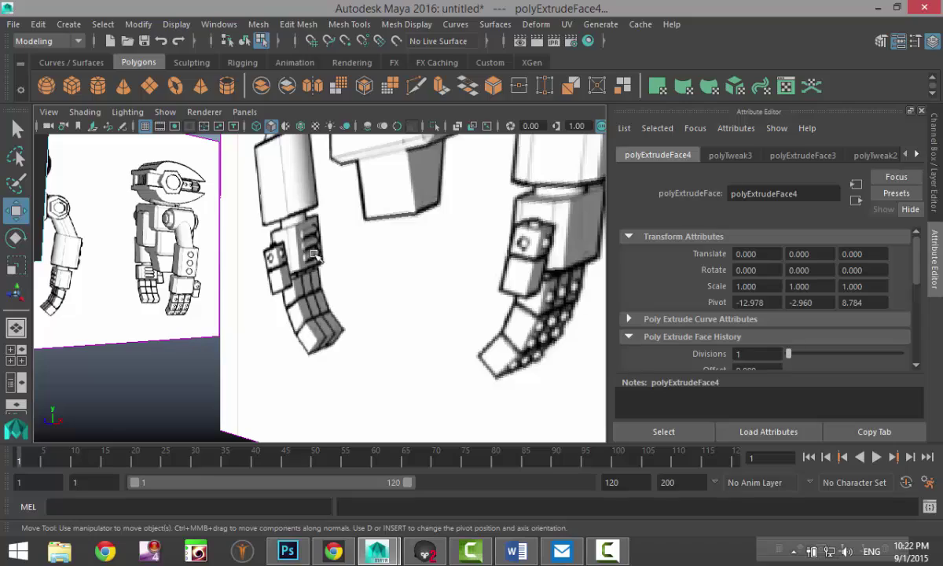
Step: Create a low, elongated polygon box on the grid in front of the reference images
scroll(309, 267, "down", 5)
left_click_drag(336, 333, 329, 313, "alt")
left_click_drag(77, 178, 103, 168, "alt")
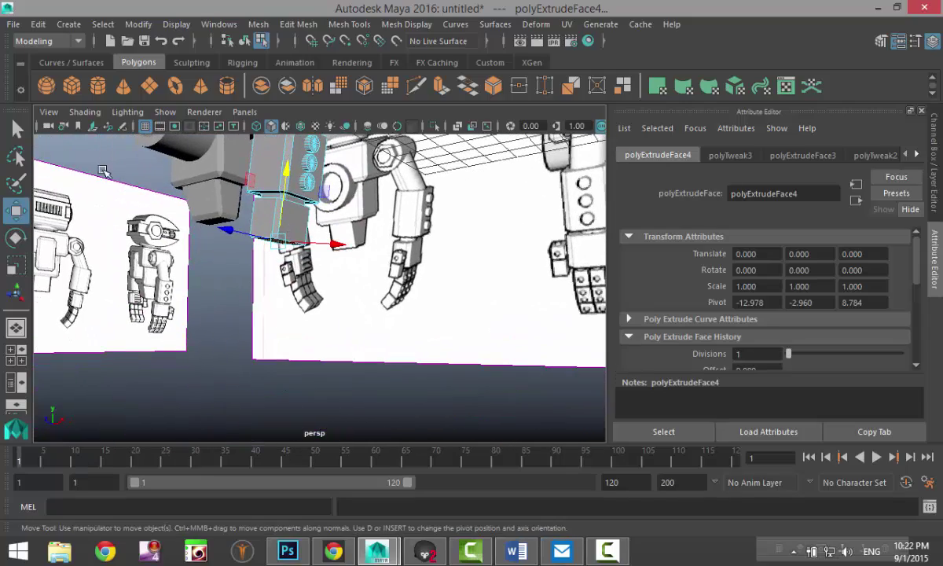
left_click(72, 88)
scroll(322, 256, "down", 5)
left_click_drag(330, 255, 430, 297, "alt")
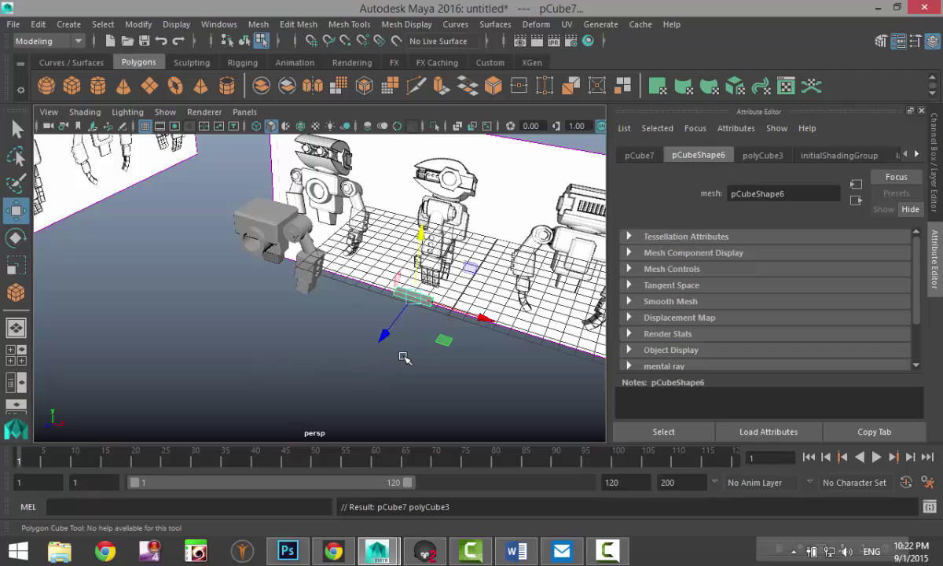
Step: Rotate the new elongated box to exactly 90 degrees about the Y axis
key("e")
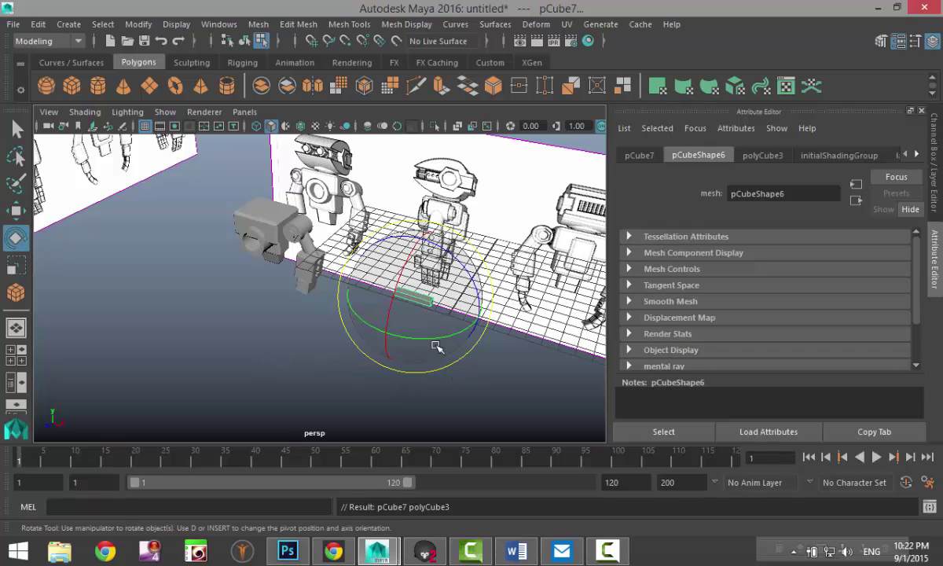
left_click_drag(407, 343, 464, 328)
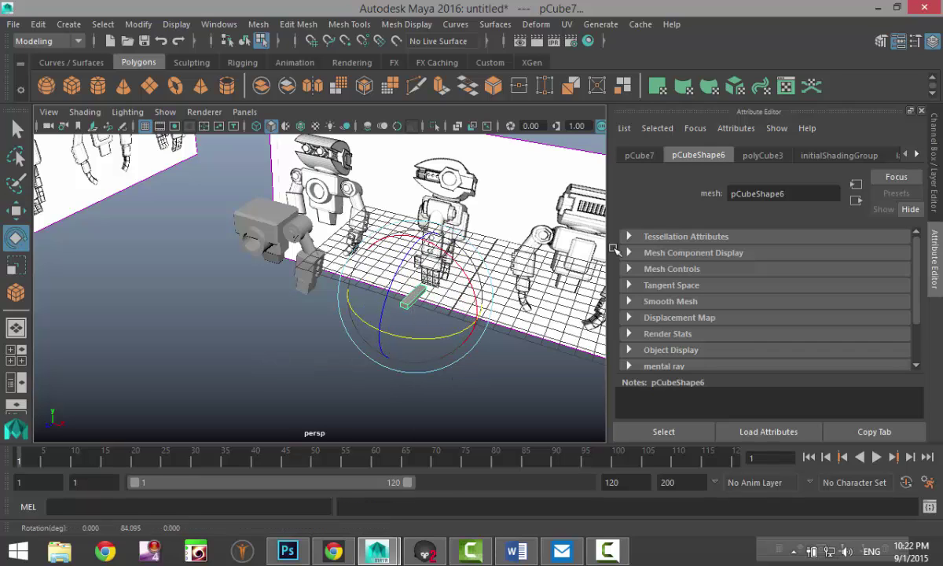
left_click(640, 156)
double_click(827, 270)
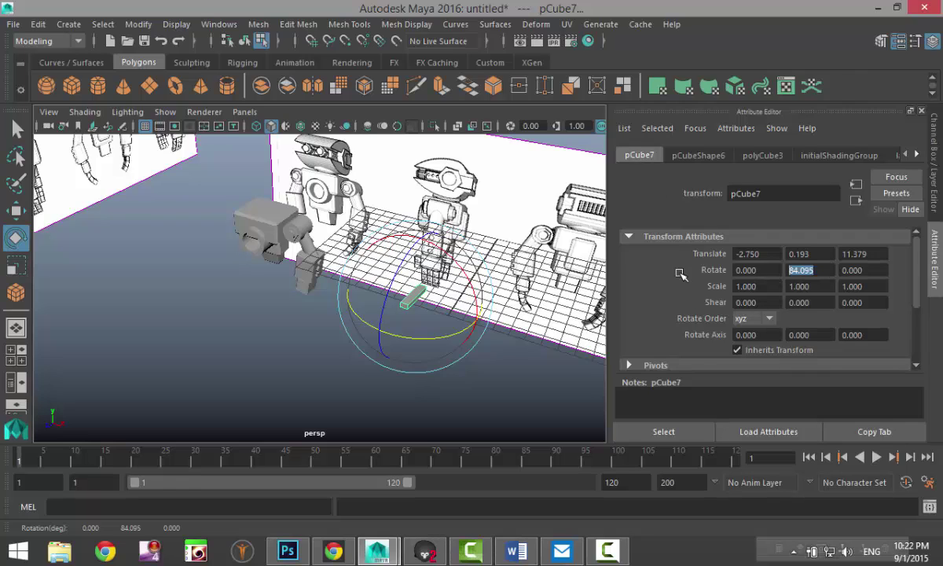
key("Return")
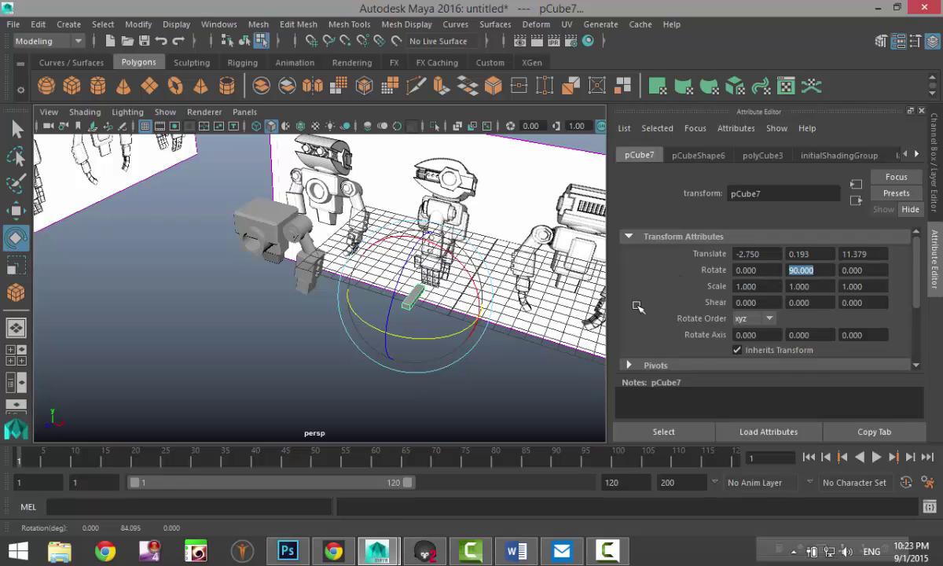
Step: In object mode, move the box to the hand block's outer face at about X -13.79, Y -3.47, Z 8.80
left_click(417, 305)
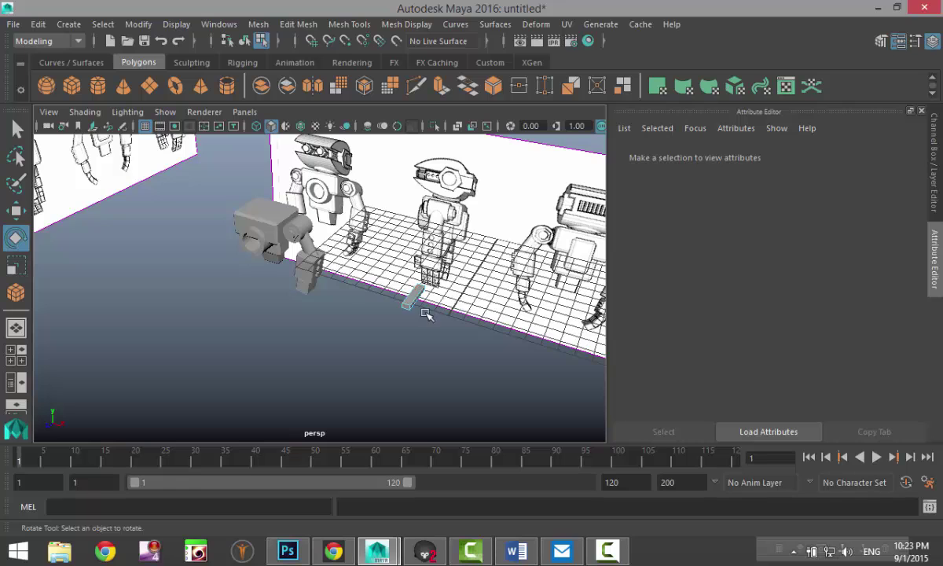
right_click_drag(407, 307, 488, 102)
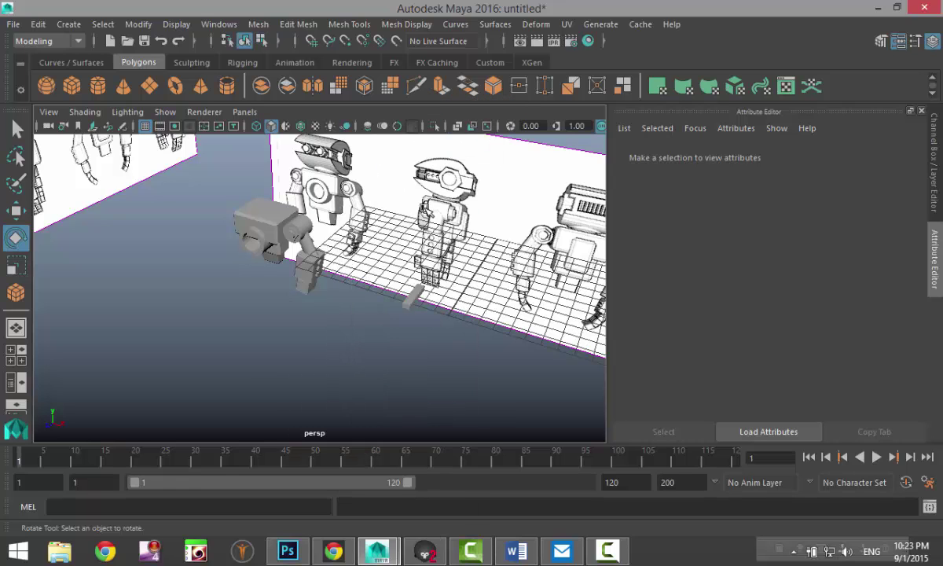
left_click(406, 300)
key("w")
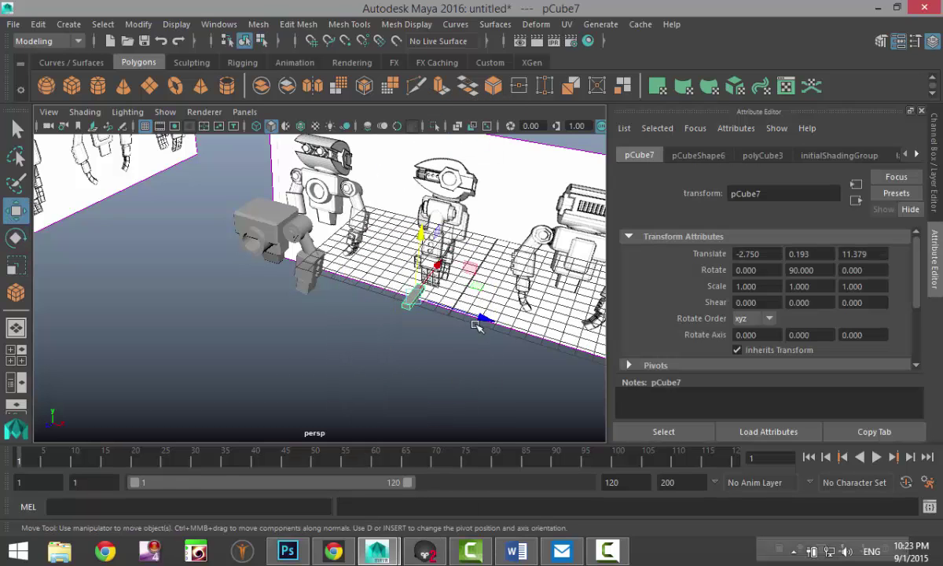
left_click(487, 317)
left_click_drag(487, 318, 348, 303)
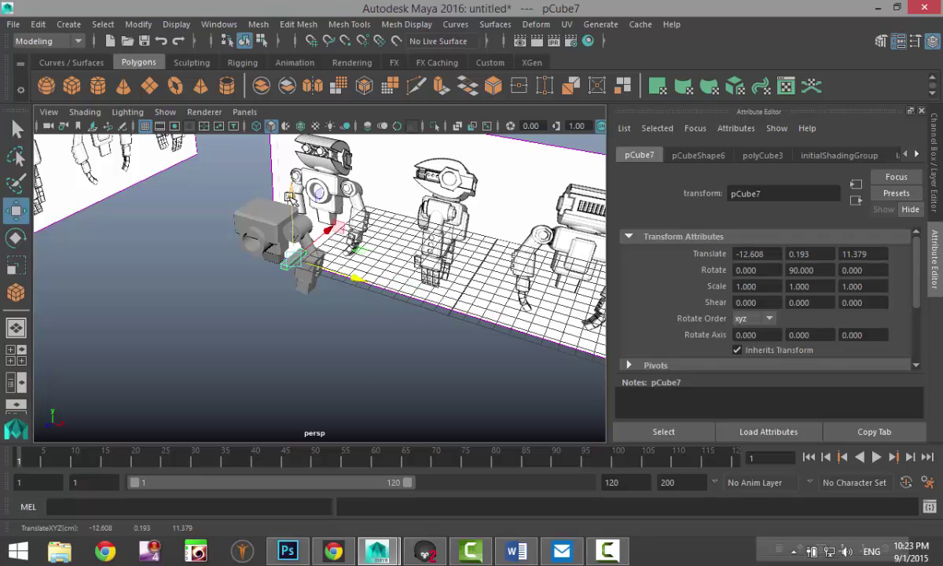
left_click_drag(290, 197, 152, 276)
key("f")
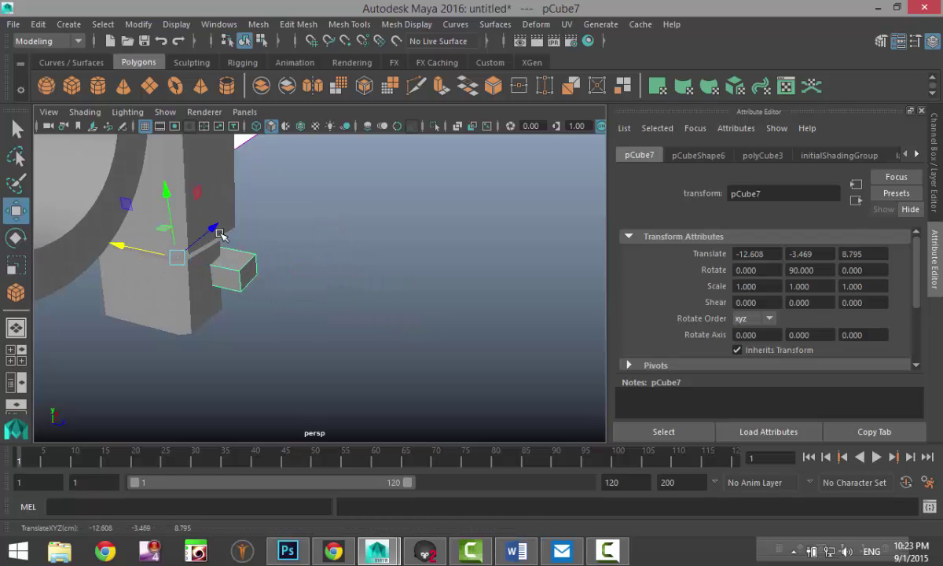
left_click_drag(221, 235, 205, 325)
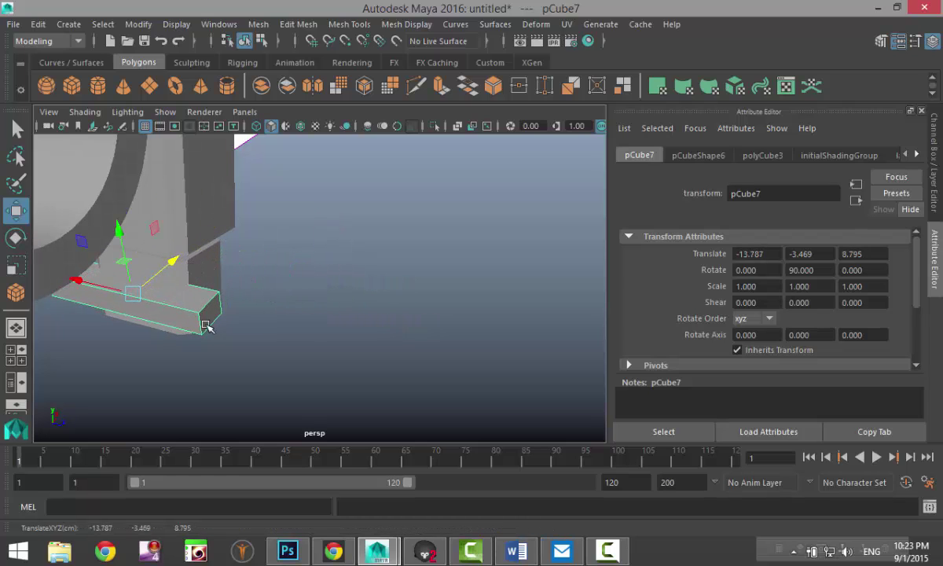
Step: Scale the box uniformly to about 0.358 and raise it on the hand block to about Y -3.17
key("r")
left_click_drag(132, 294, 78, 293)
key("f")
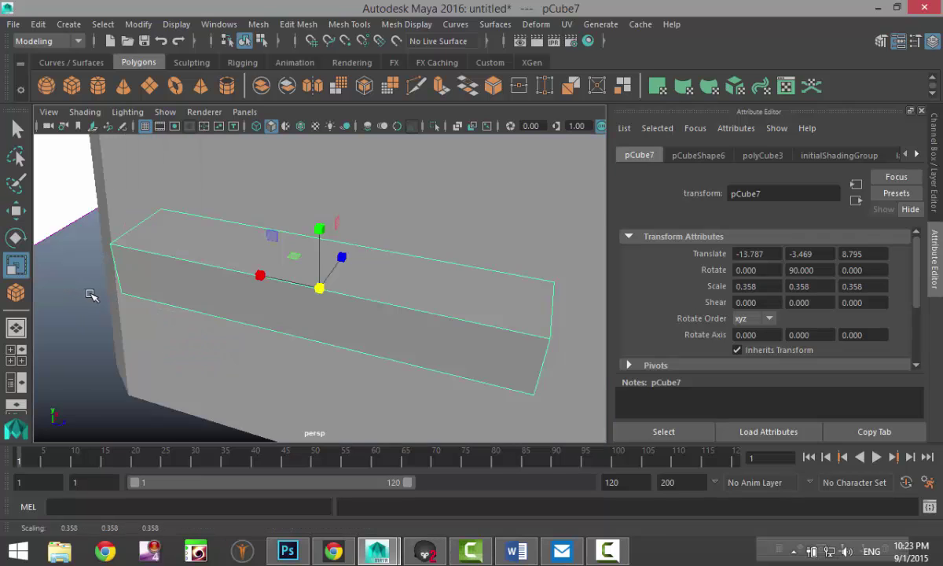
scroll(91, 295, "down", 5)
mouse_move(230, 342)
left_mouse_down("alt")
mouse_move(265, 337)
mouse_move(239, 334)
left_mouse_up("alt")
key("w")
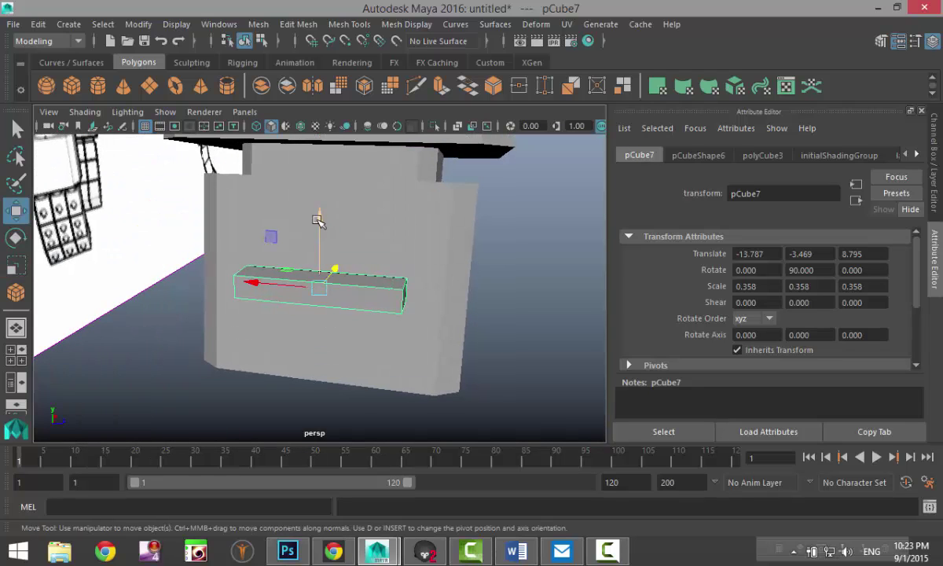
left_click_drag(316, 215, 326, 166)
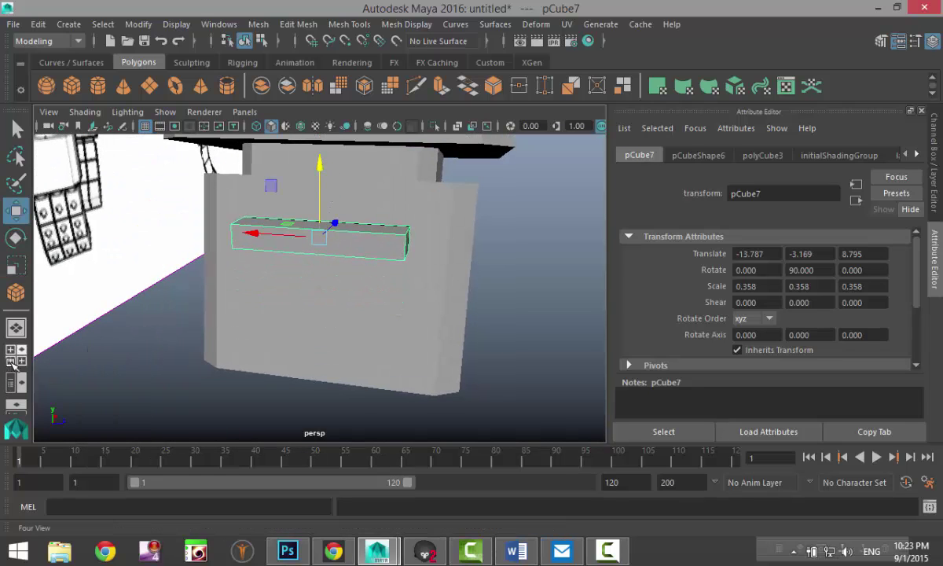
Step: In the front view, tilt the small bar about 9.5 degrees in X and push it against the hand block at about X -13.61, Y -3.20
left_click(16, 354)
key("space")
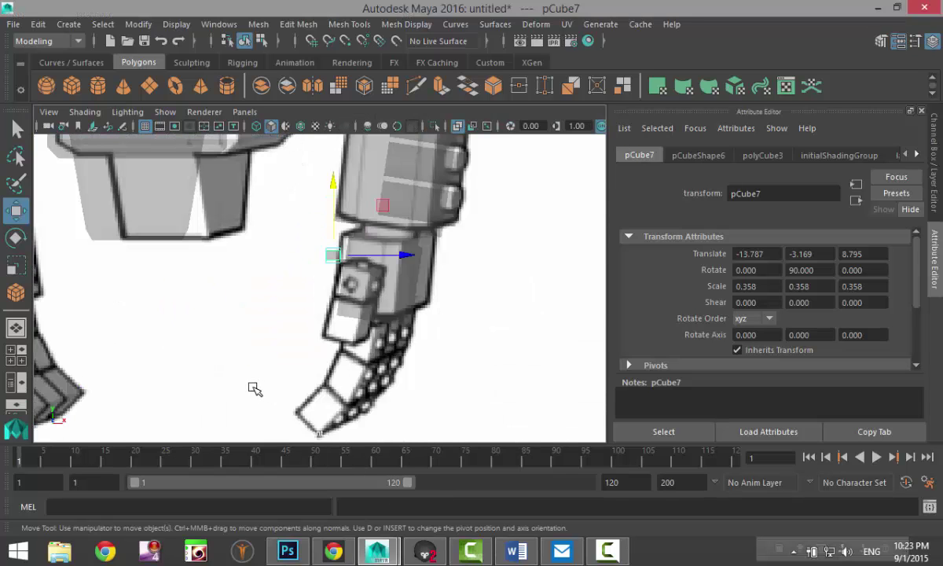
key("f")
scroll(325, 368, "down", 12)
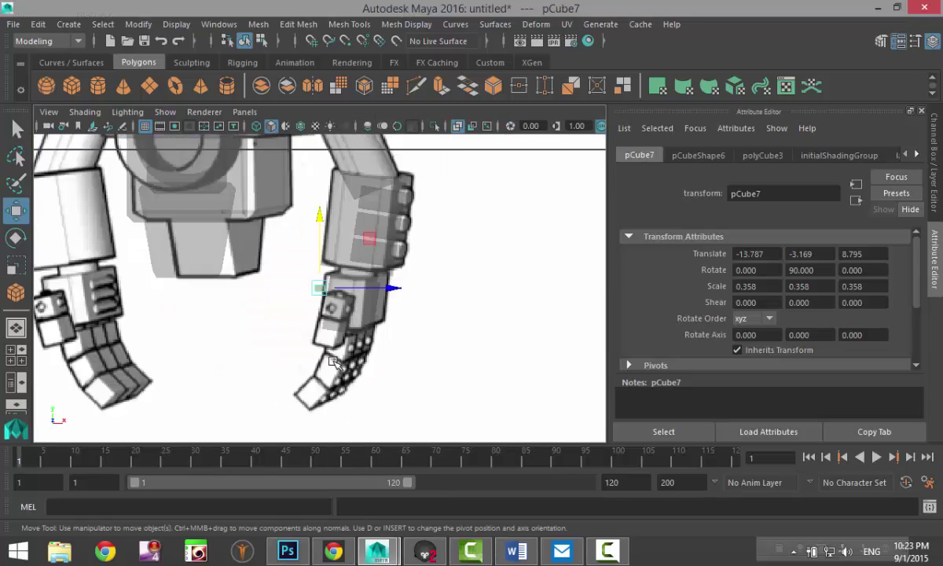
scroll(333, 359, "up", 5)
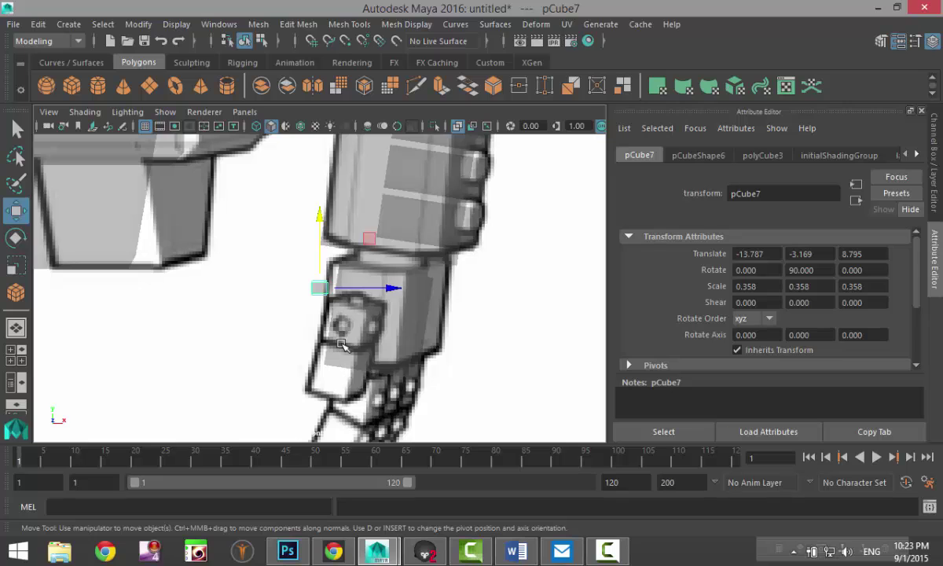
scroll(421, 213, "up", 6)
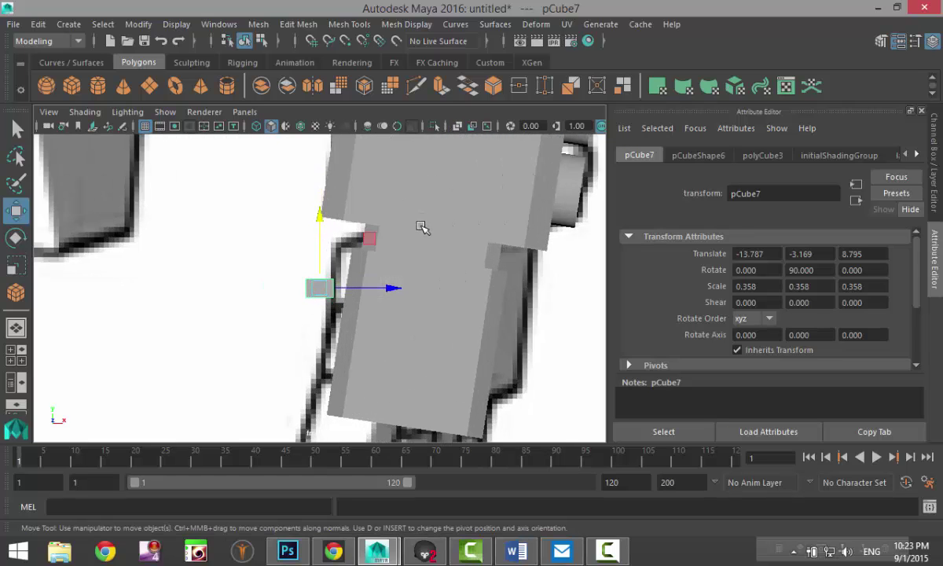
key("e")
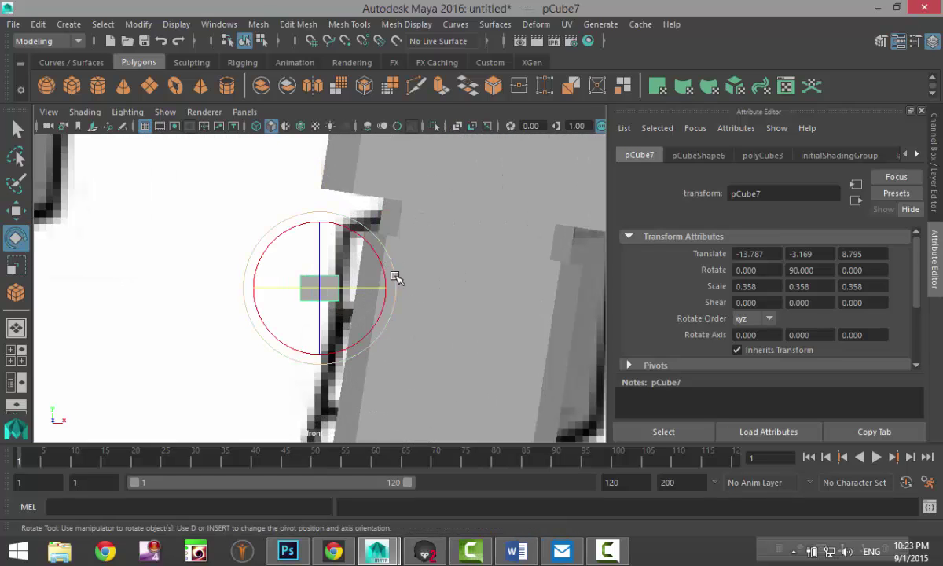
left_click_drag(395, 278, 402, 291)
key("w")
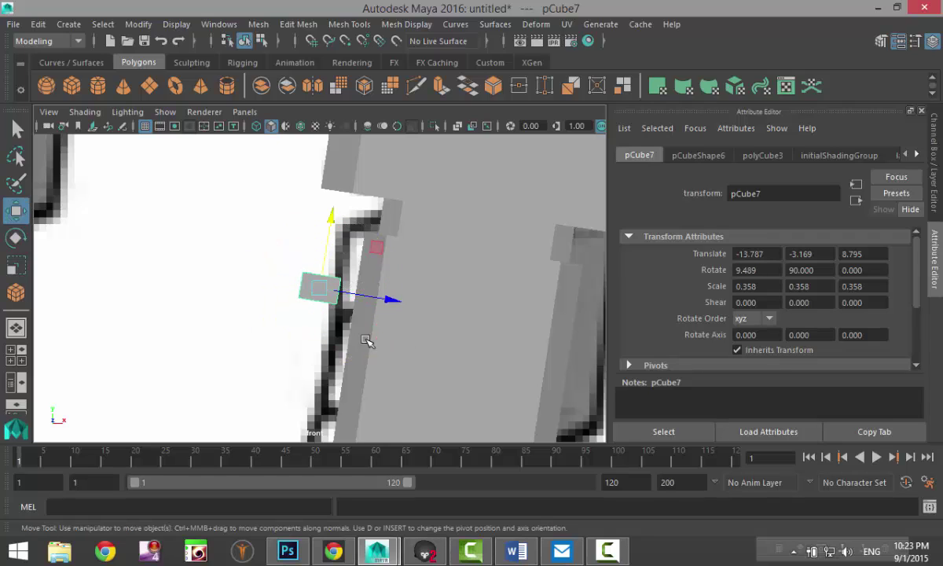
left_click_drag(390, 304, 424, 312)
Step: Duplicate the bar twice down along the hand block, placing the copies at about Y -3.48 and Y -3.76
scroll(418, 338, "down", 5)
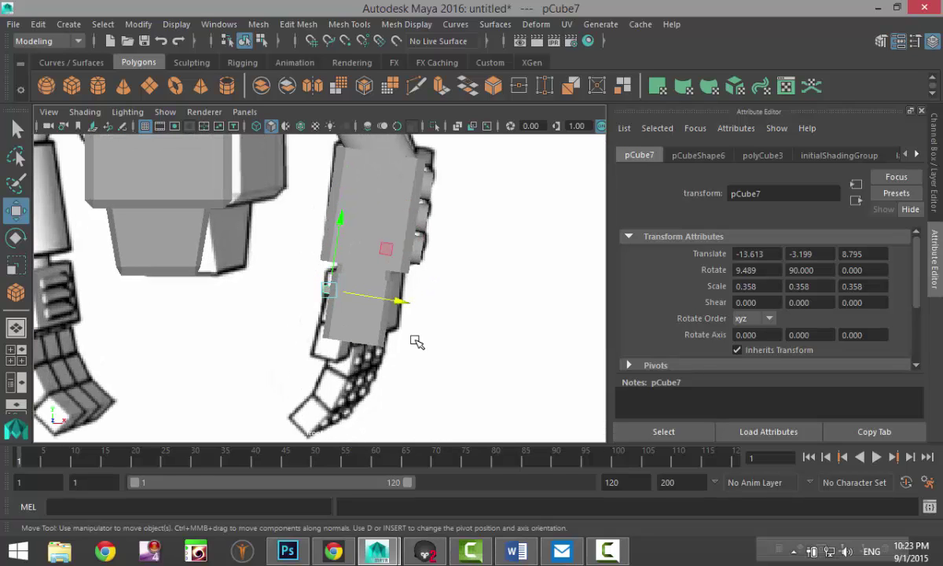
key("ctrl+d")
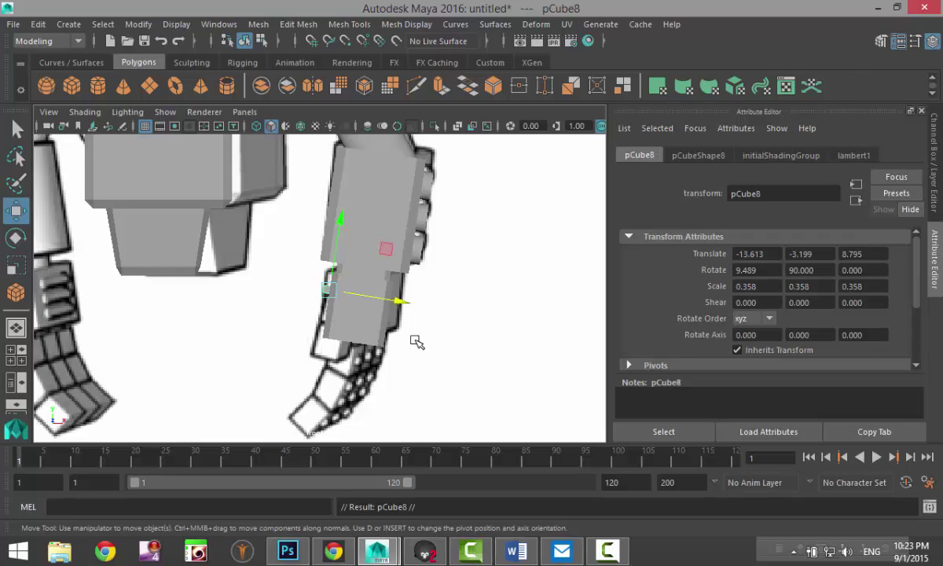
left_click_drag(338, 232, 343, 235)
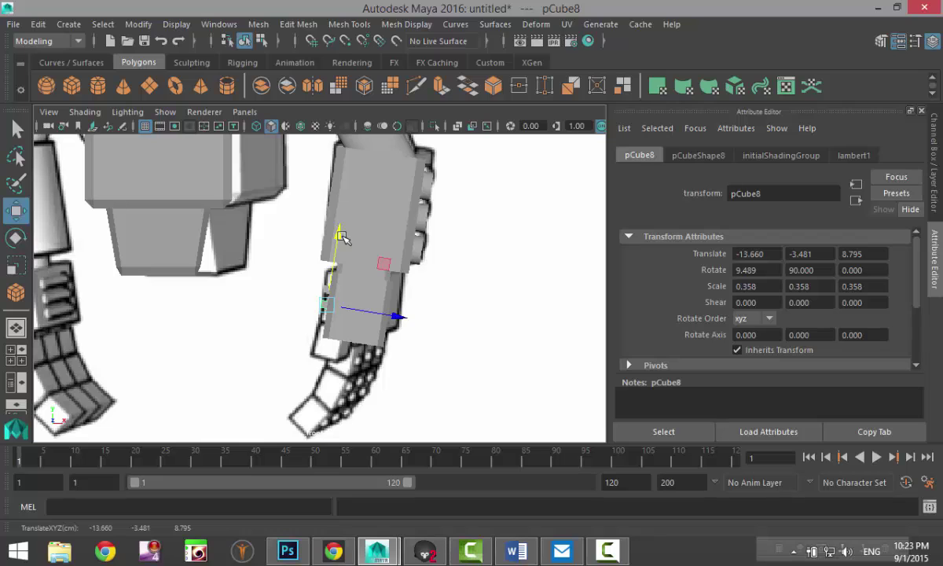
left_click_drag(343, 236, 343, 237)
key("ctrl+d")
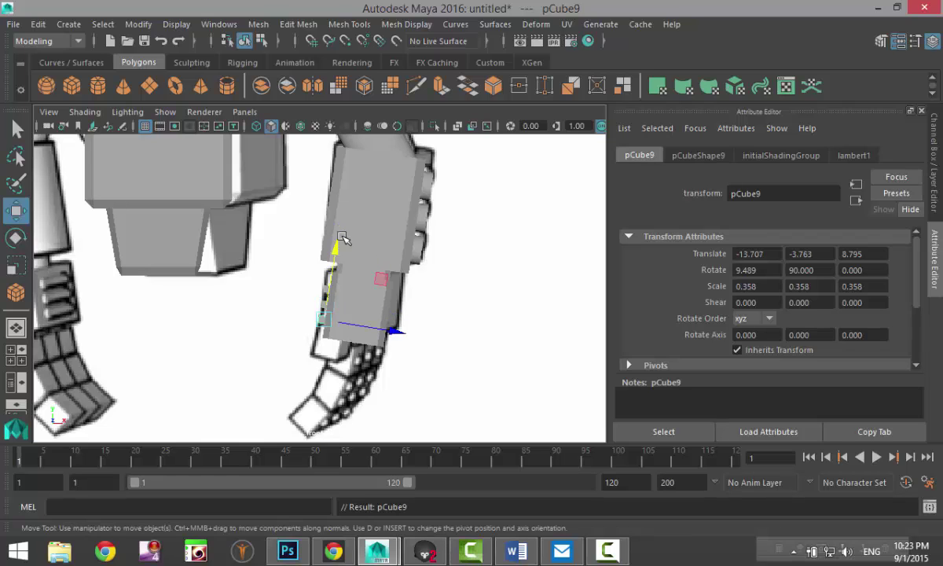
Step: Deselect the bars and examine the hand block against the reference hand and fingers in the perspective view
left_click(16, 350)
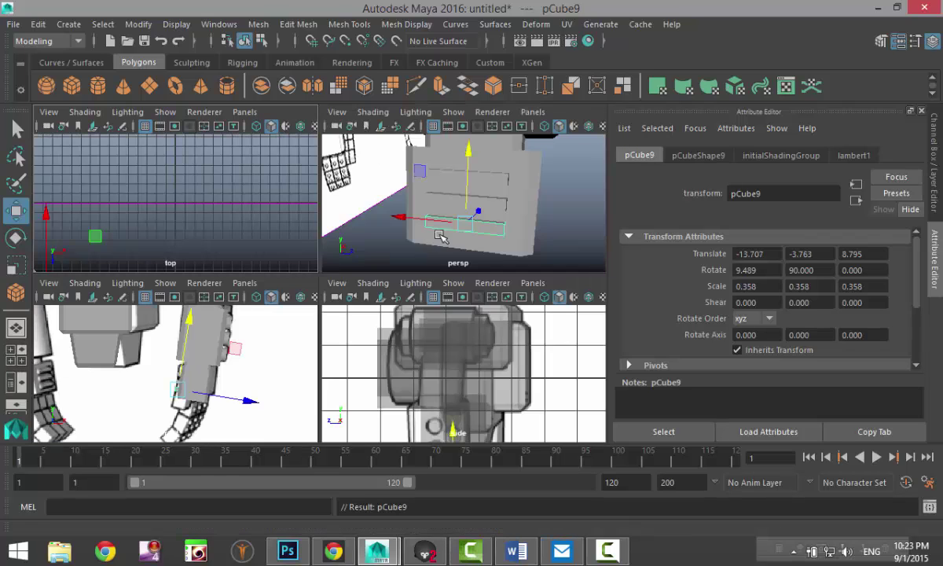
key("space")
left_click(528, 317)
left_click_drag(526, 320, 308, 322, "alt")
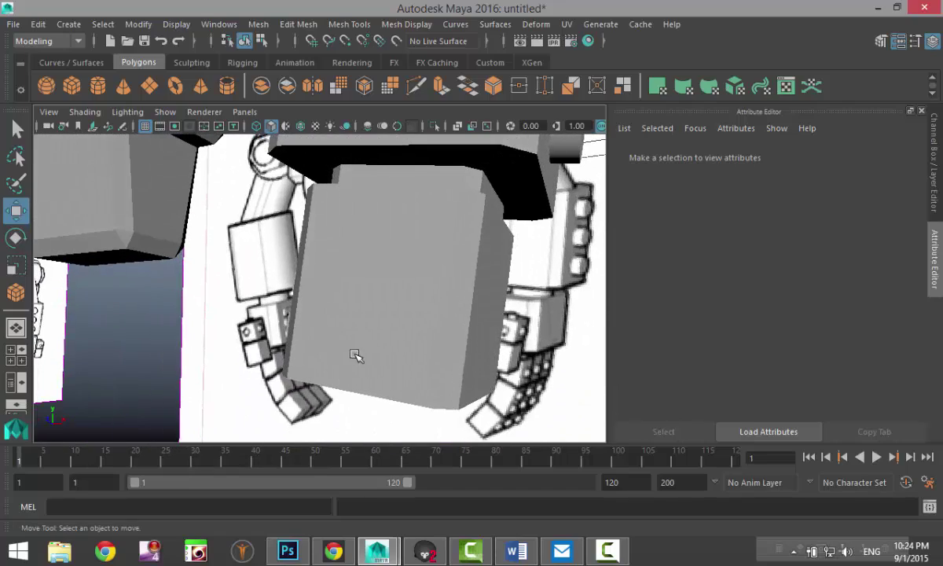
right_click_drag(334, 333, 262, 279, "alt")
scroll(468, 363, "down", 4)
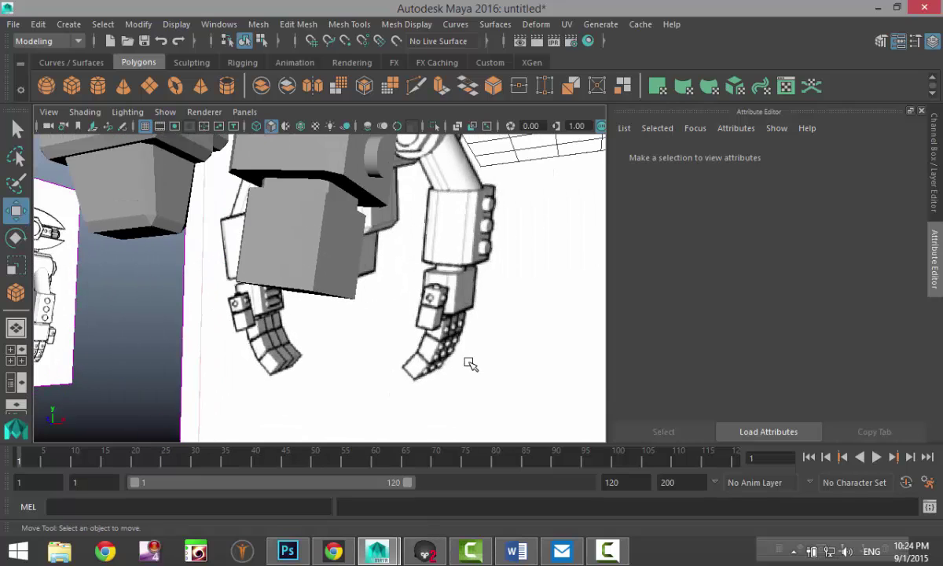
scroll(465, 362, "up", 4)
scroll(464, 361, "down", 5)
left_click_drag(410, 343, 418, 375, "alt")
scroll(375, 346, "down", 4)
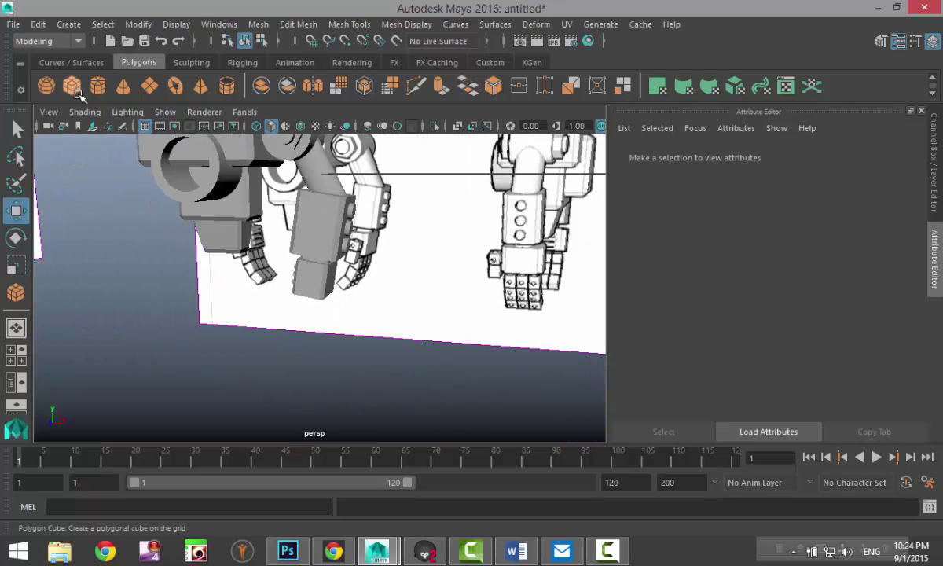
Step: Create a polygon cube on the grid, about 1.83 wide, 1.18 high and 1.46 deep
left_click(73, 89)
scroll(381, 320, "down", 5)
left_click_drag(381, 319, 400, 370, "alt")
left_click_drag(421, 294, 441, 287)
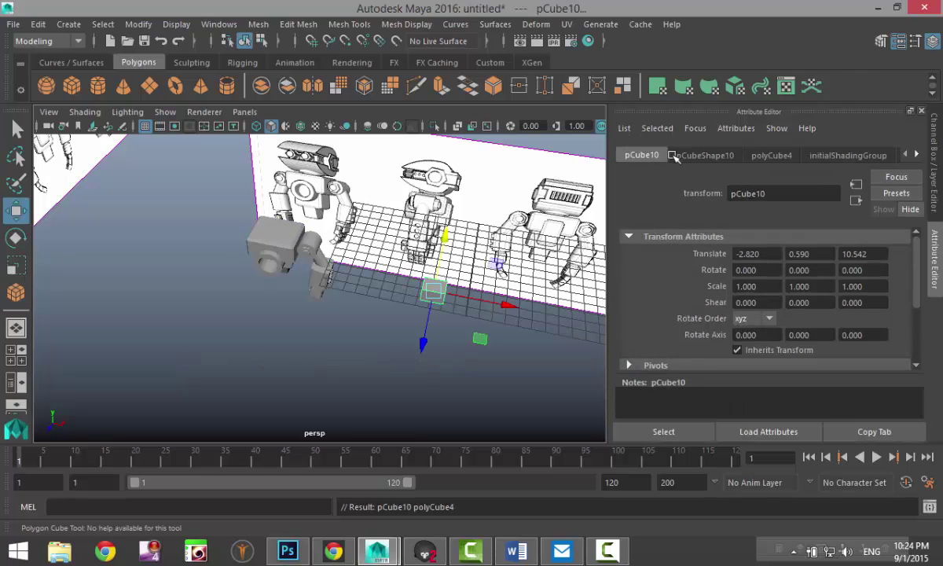
Step: Set the new cube's width, height and depth to 1
left_click(766, 156)
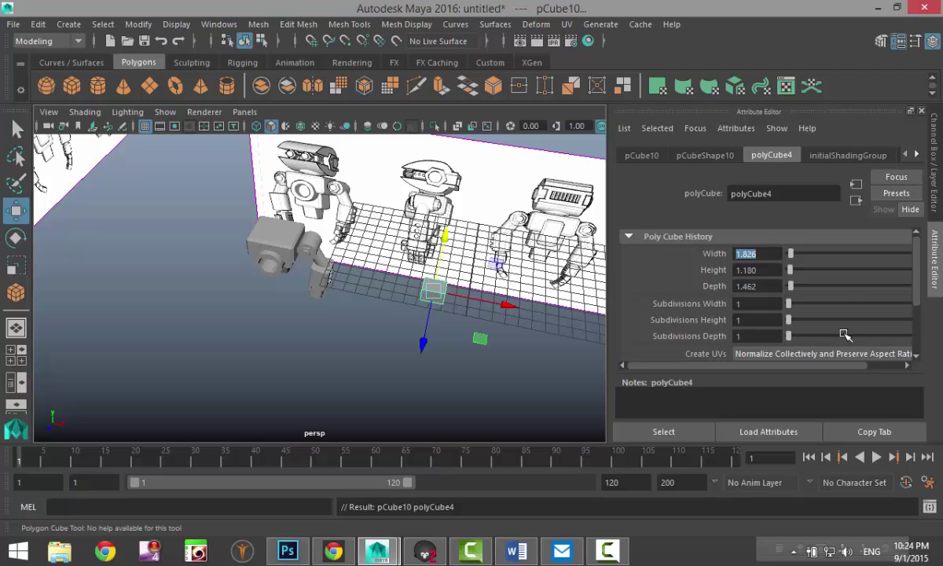
type("1")
key("Tab")
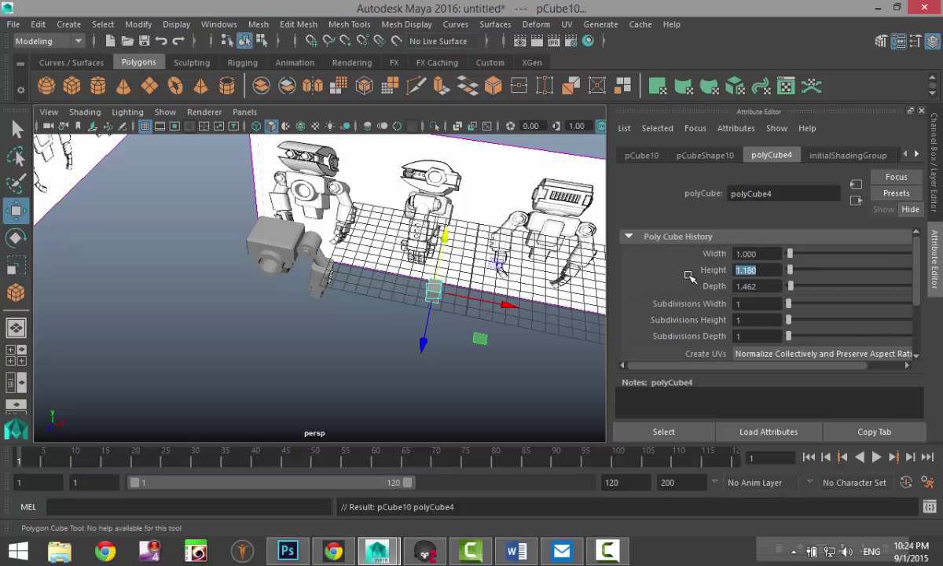
type("1")
key("Tab")
type("1")
key("Return")
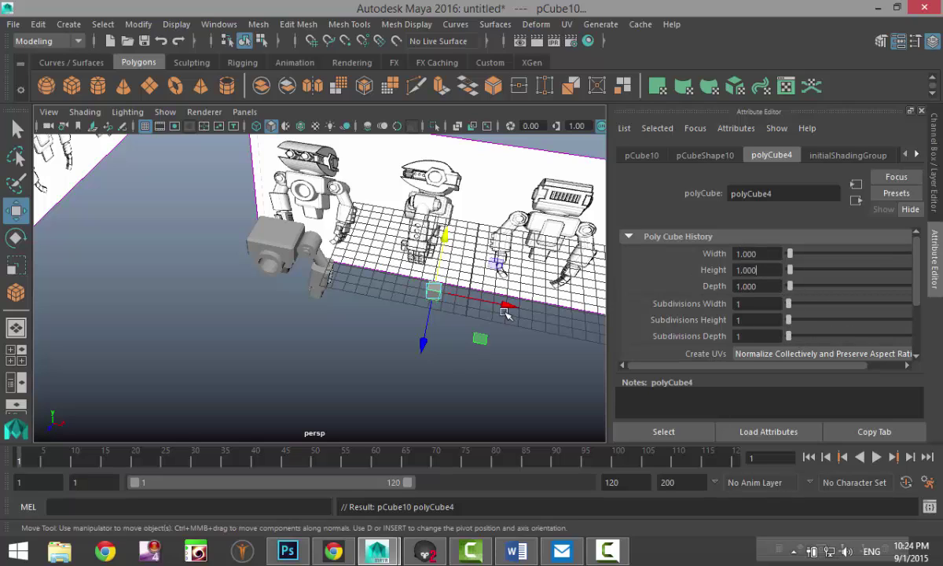
Step: Create a small polygon sphere on the grid beside the cube
scroll(443, 374, "up", 2)
scroll(419, 359, "up", 3)
middle_click_drag(422, 358, 103, 339, "alt")
left_click(45, 85)
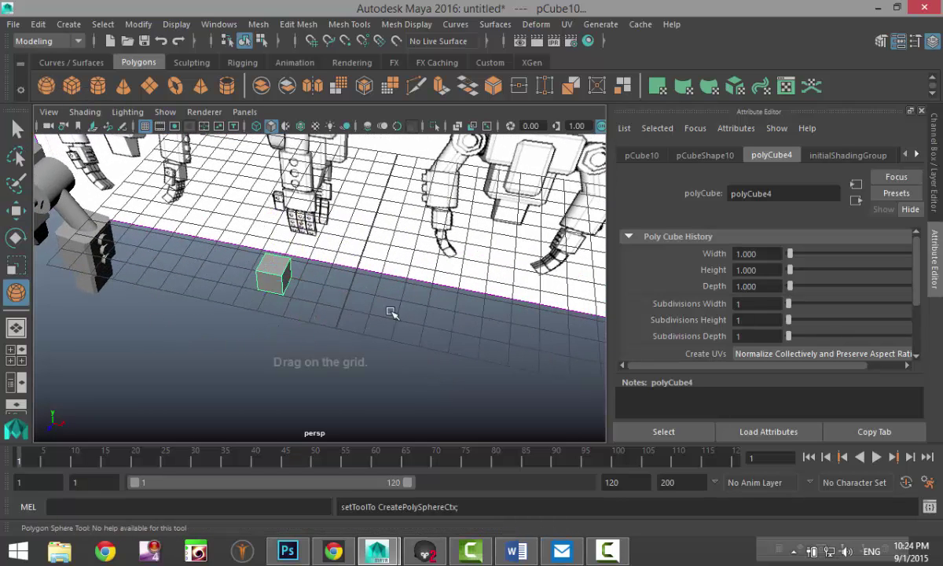
left_click(401, 318)
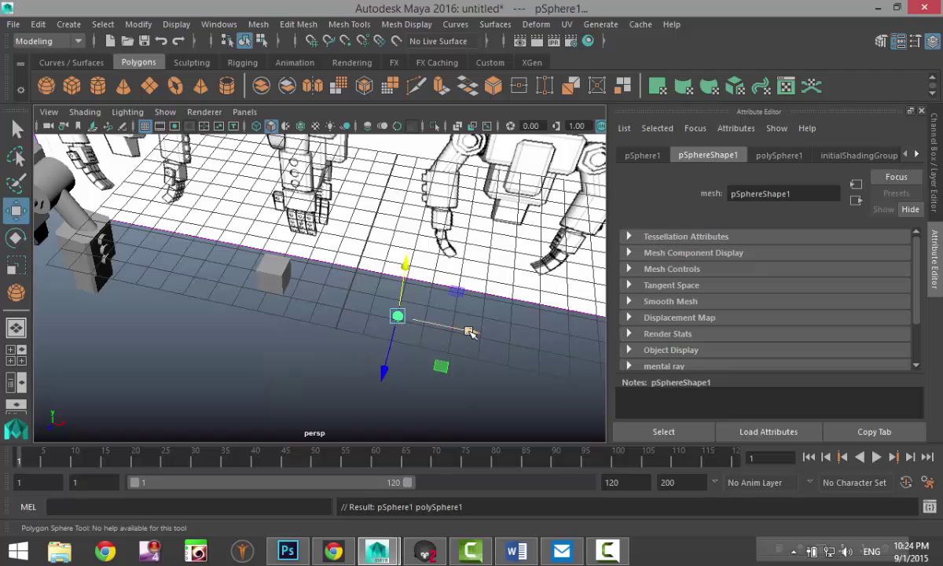
Step: Move the small sphere along the grid over to the cube
left_click_drag(467, 330, 338, 299)
left_click_drag(271, 242, 271, 231)
Step: Set the cube's translation to 0 on X, Y and Z, placing it at the grid origin
left_click(254, 276)
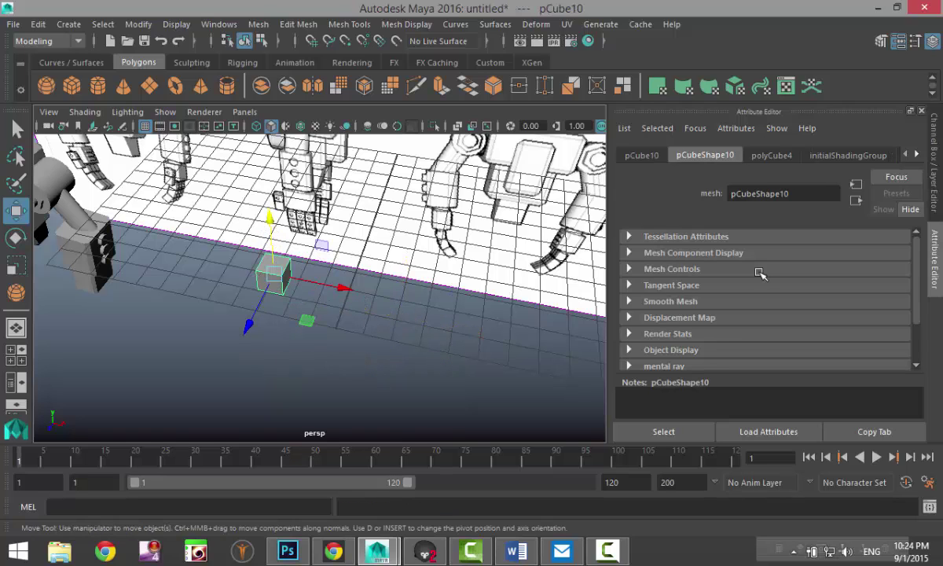
left_click(642, 155)
left_click_drag(775, 259, 600, 263)
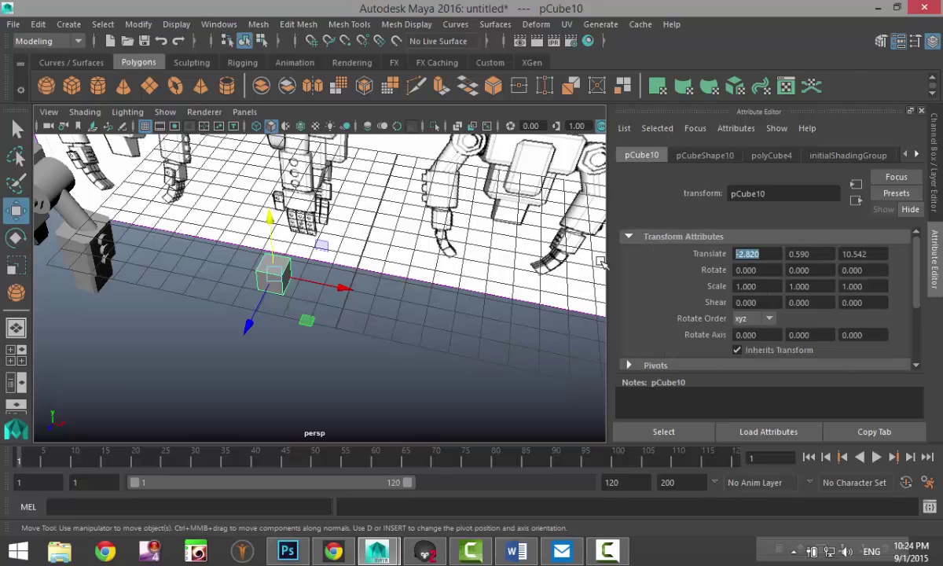
type("0")
key("Tab")
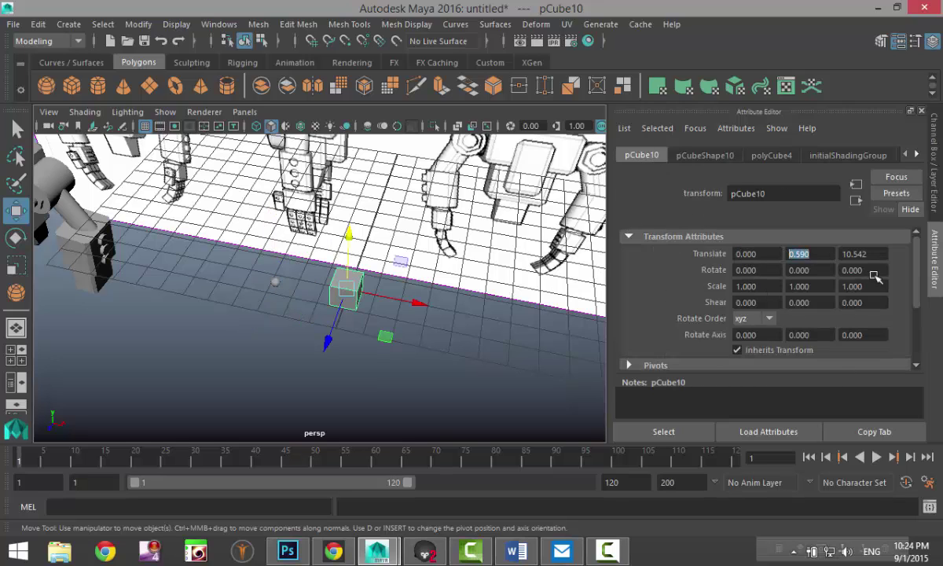
type("0")
key("Tab")
type("0")
key("Return")
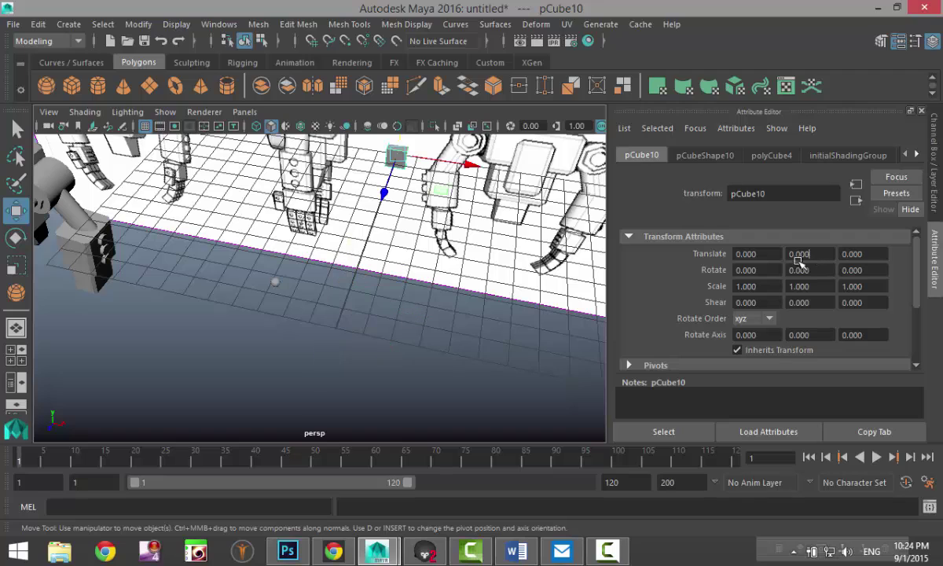
Step: Set the small sphere's translation to 0 on all three axes, centring it inside the cube
left_click(274, 281)
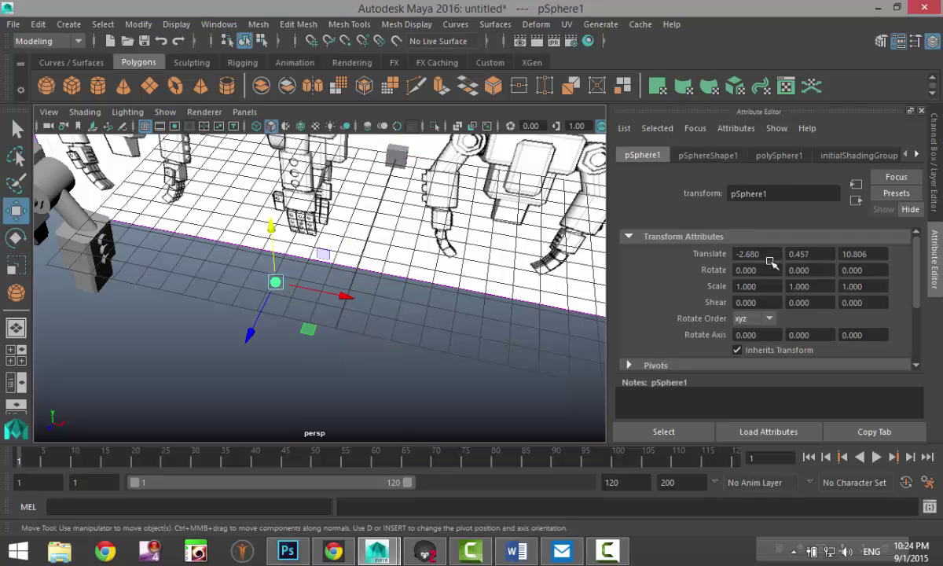
left_click(758, 254)
type("0")
key("Tab")
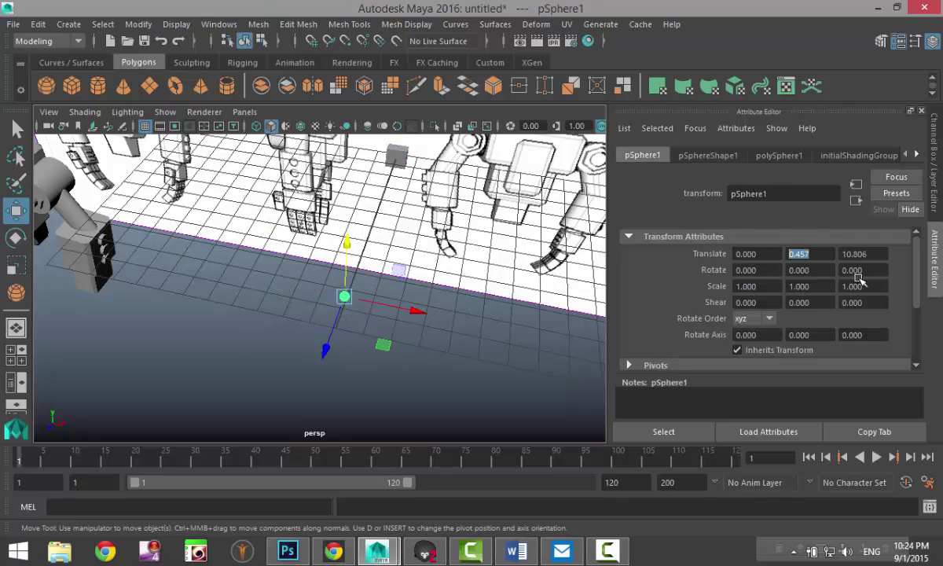
type("0")
key("Tab")
type("0")
key("Return")
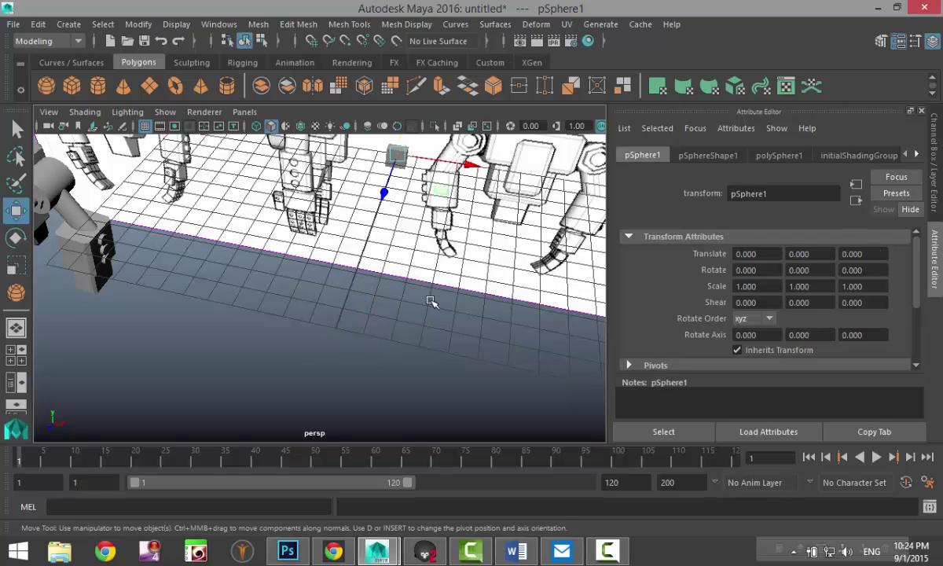
Step: Move the front reference image plane back along Z to about -11.68, behind the cube
left_click_drag(431, 291, 431, 272, "alt")
middle_click_drag(432, 272, 395, 424, "alt")
scroll(395, 423, "up", 3)
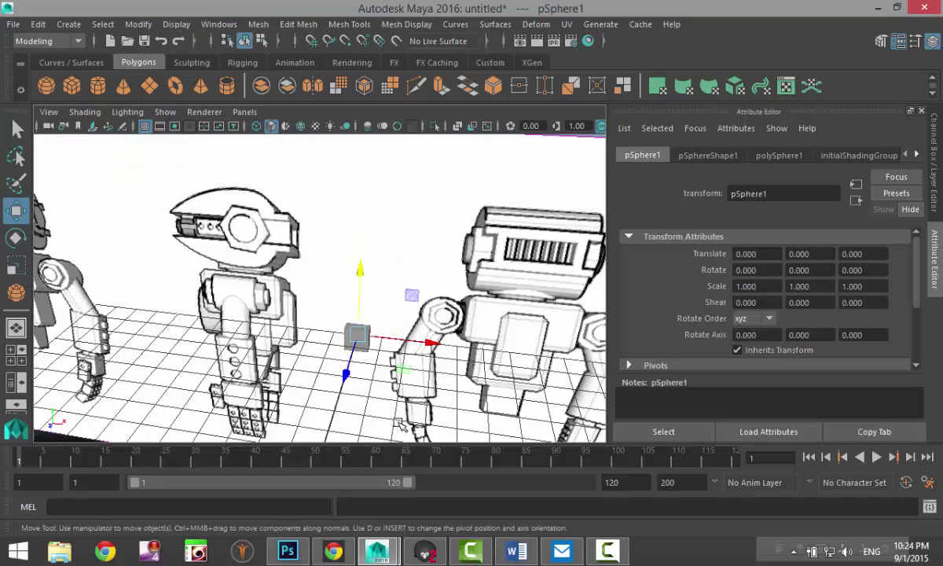
scroll(452, 405, "down", 6)
left_click_drag(517, 410, 417, 410, "alt")
left_click_drag(479, 362, 533, 390)
left_click_drag(272, 329, 384, 314)
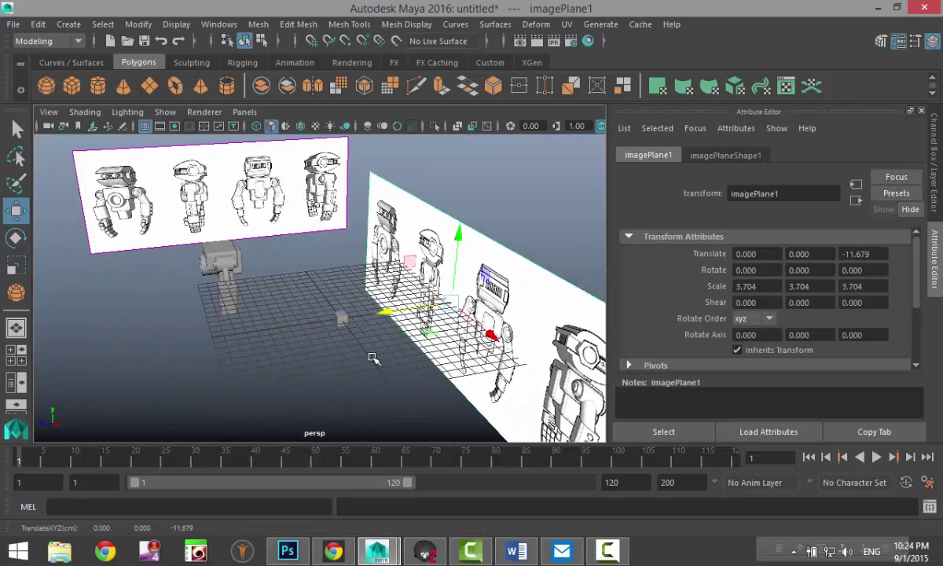
Step: Select the cube at the origin and show the scene in wireframe to reveal the sphere inside it
scroll(355, 378, "up", 6)
left_click_drag(344, 384, 481, 399, "alt")
middle_click_drag(451, 397, 404, 354, "alt")
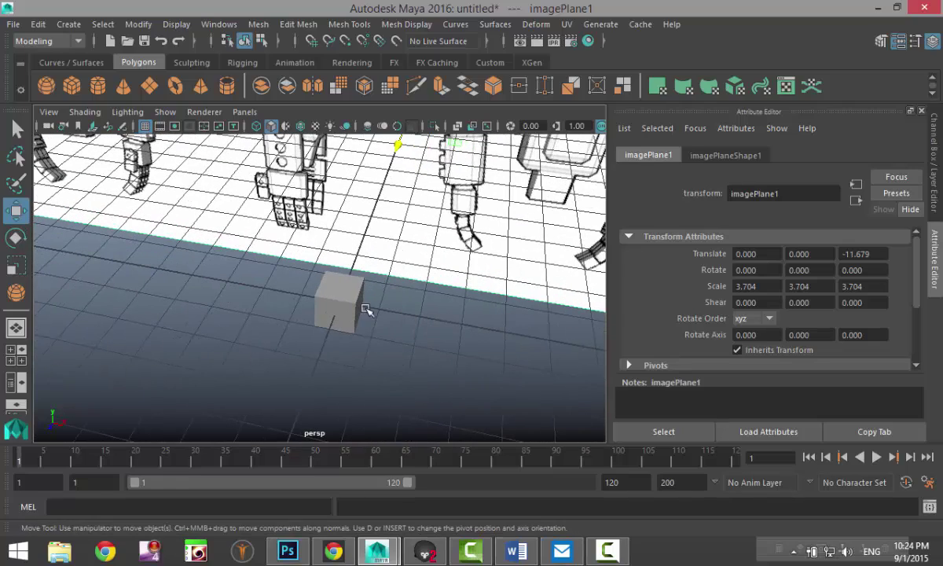
left_click(347, 295)
key("4")
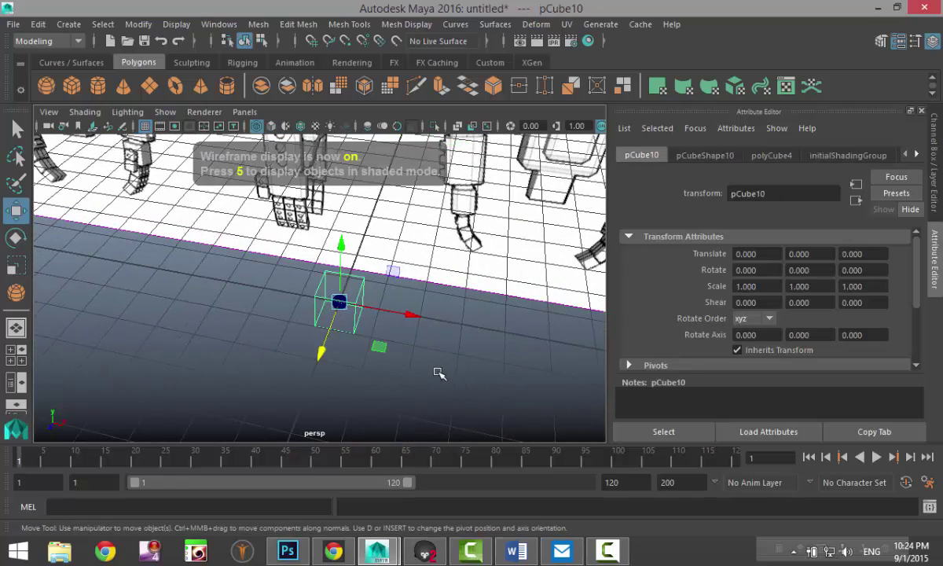
scroll(437, 371, "up", 4)
left_click_drag(467, 382, 396, 364, "alt")
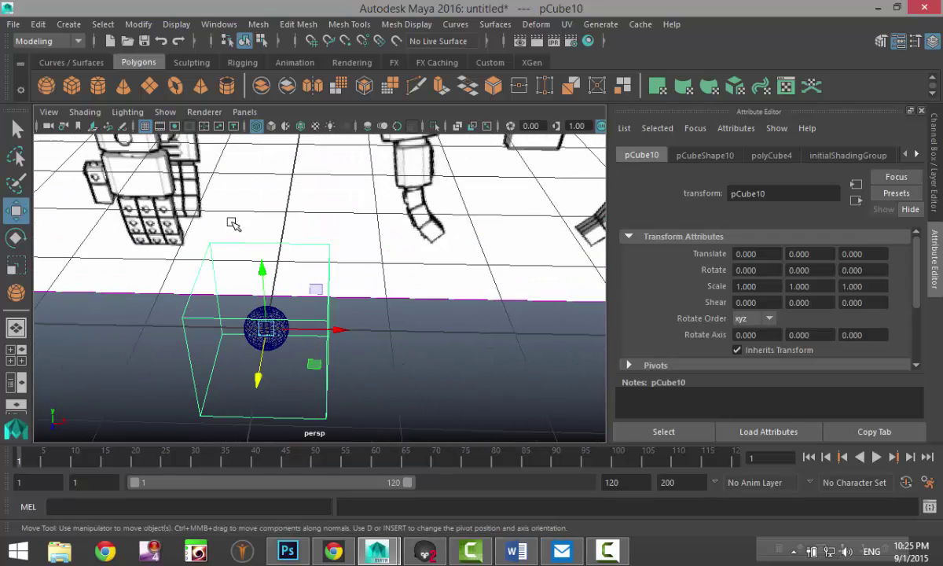
Step: Move only the sphere along X to about 0.505 so half protrudes from the cube's side, and restore shaded display
left_click_drag(130, 230, 428, 395)
left_click(193, 321, "shift")
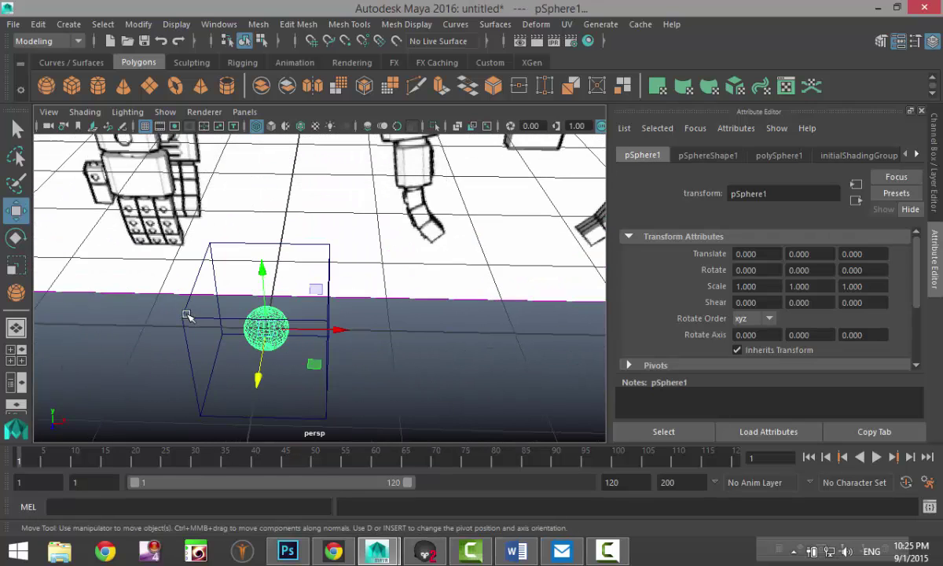
left_click_drag(343, 330, 406, 337)
key("5")
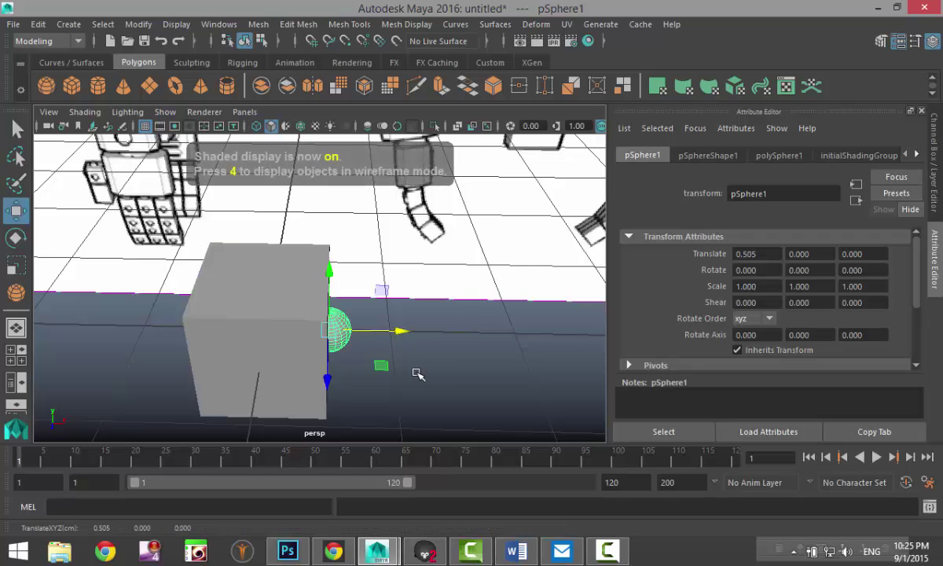
left_click_drag(416, 374, 372, 378, "alt")
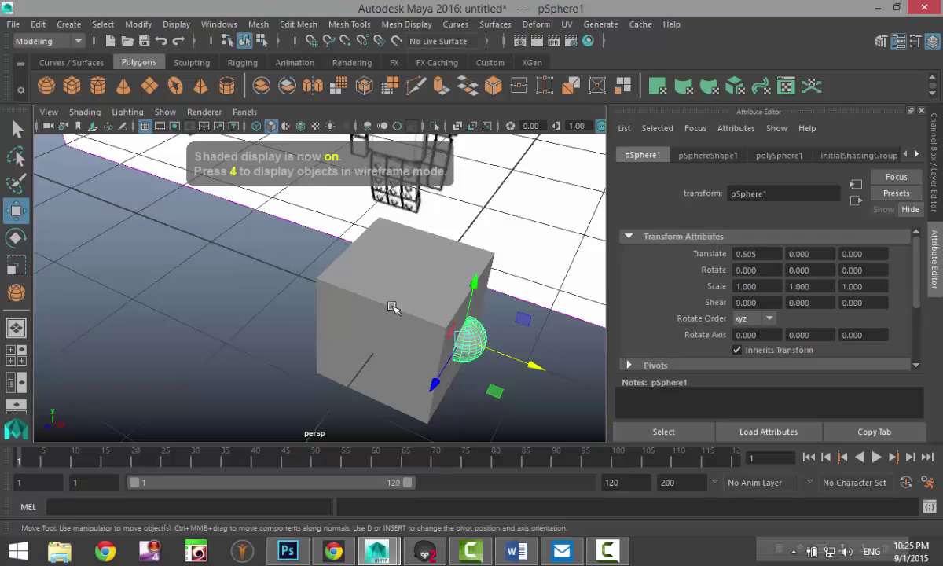
Step: Combine the cube and the sphere into one mesh
left_click(393, 307)
left_click(259, 24)
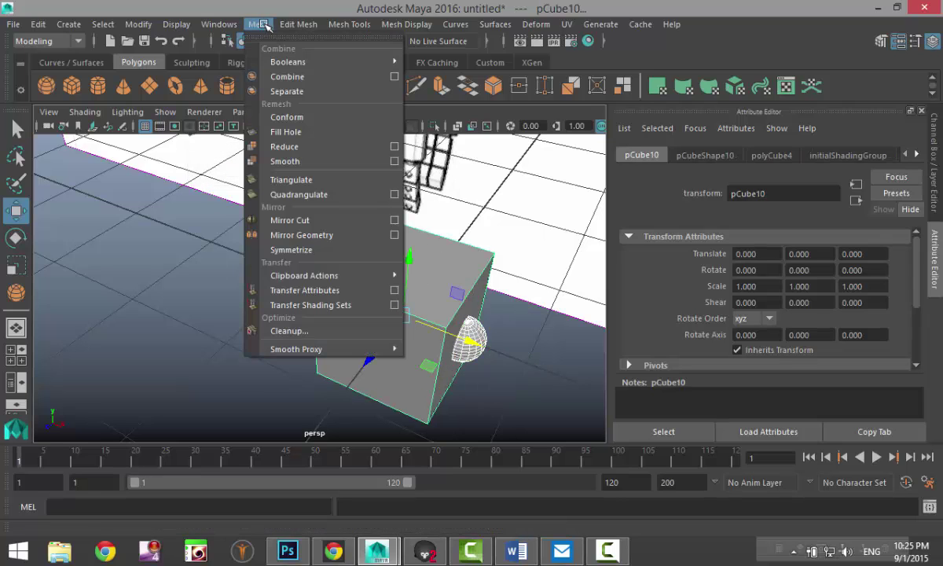
left_click(310, 76)
Step: Move the combined finger piece near the robot's hand, to about X -9.92 and Z 11.9
key("r")
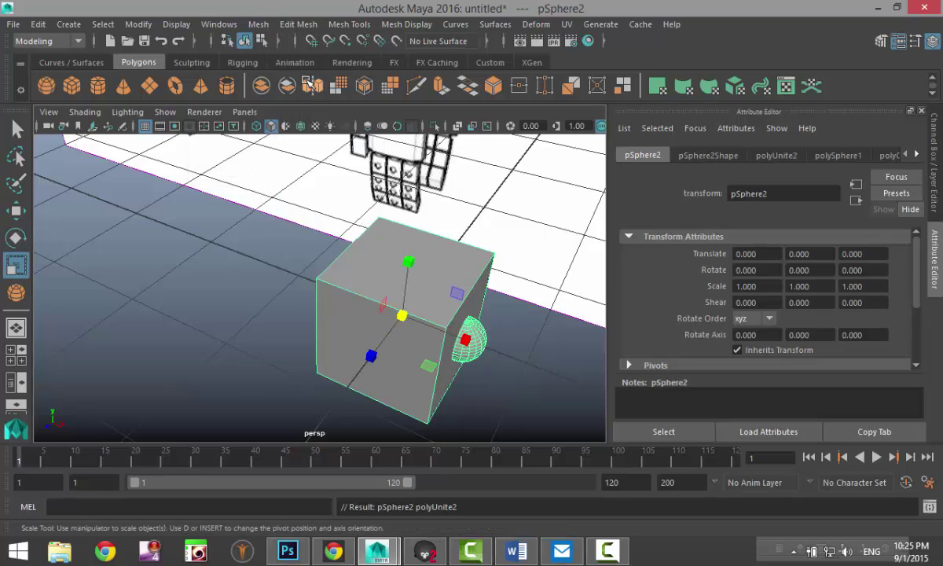
scroll(308, 227, "down", 4)
scroll(401, 376, "down", 8)
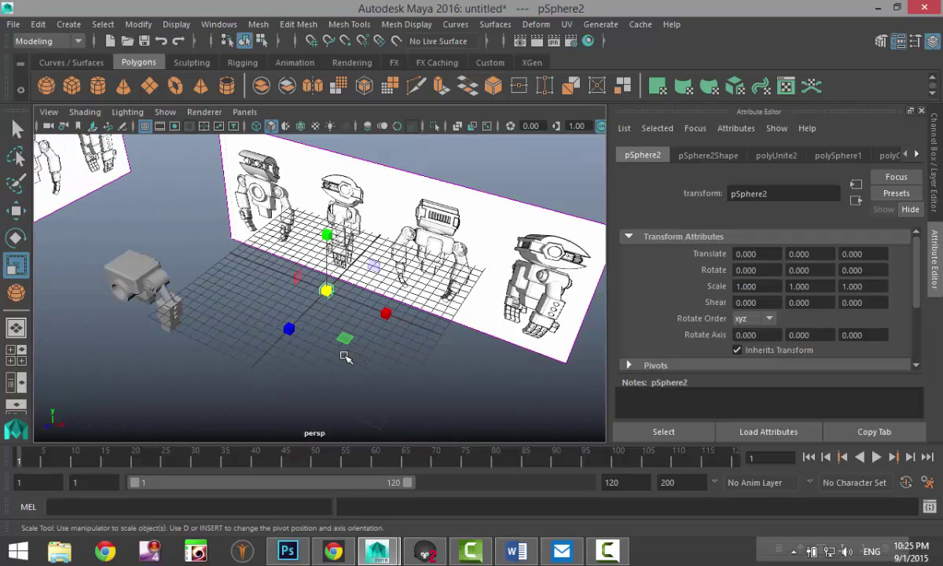
key("w")
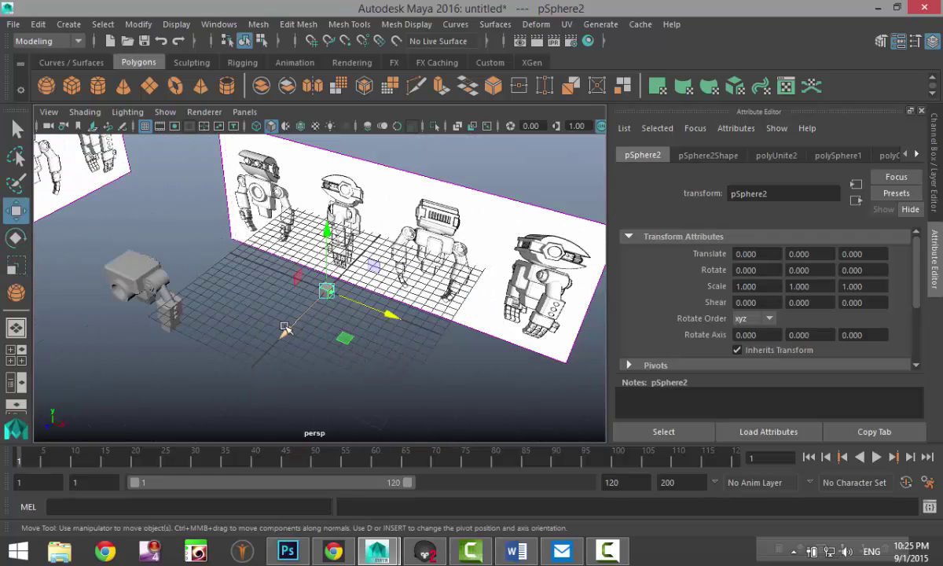
middle_click_drag(285, 329, 199, 413)
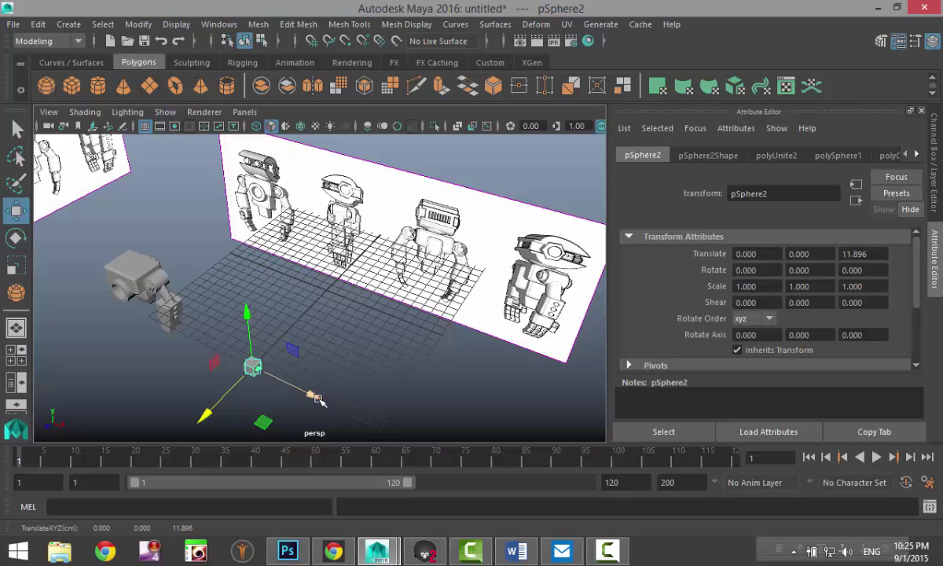
left_click_drag(318, 399, 228, 358)
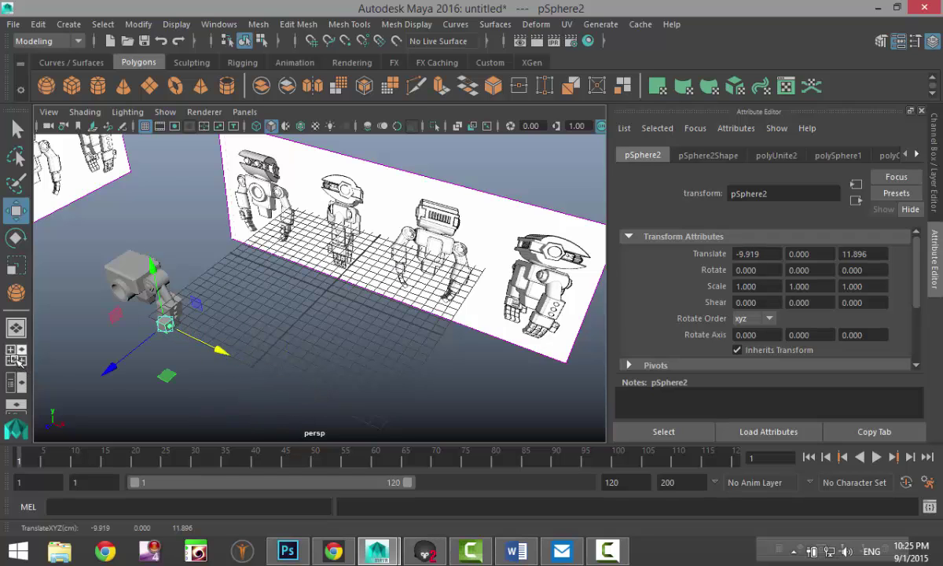
Step: In the front view, move the finger piece onto the reference fingers below the hand block, about X -13.25, Y -4.89
left_click(17, 359)
key("space")
scroll(346, 377, "up", 5)
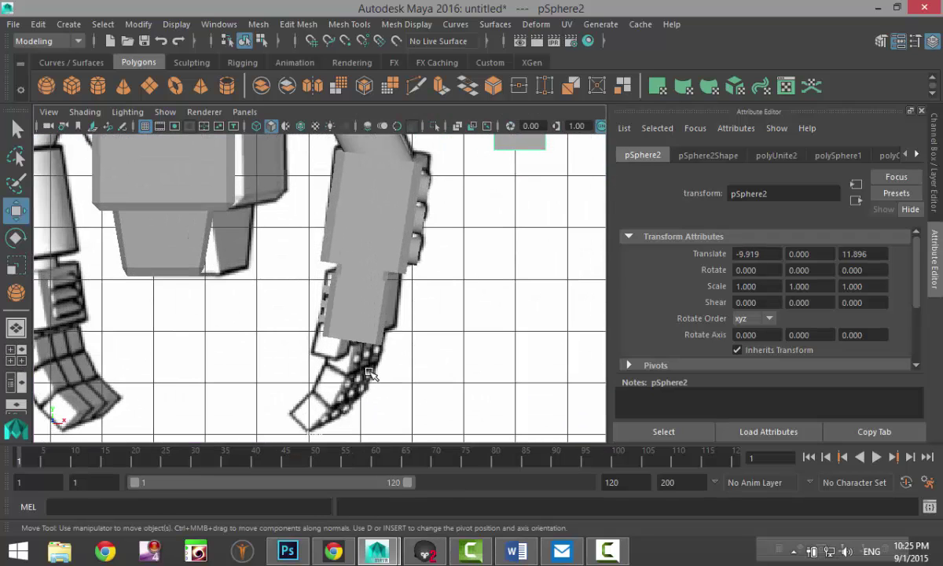
middle_click_drag(407, 360, 326, 399, "alt")
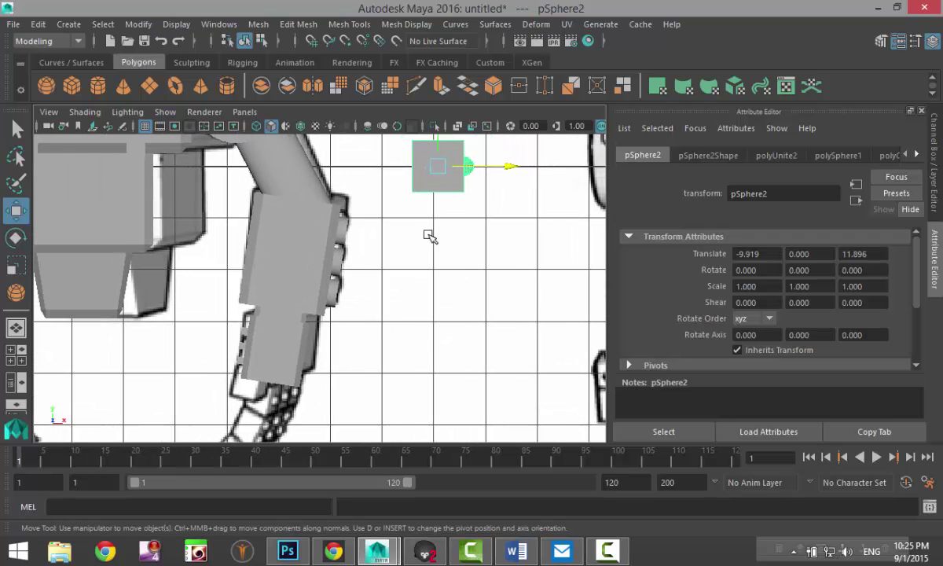
left_click_drag(435, 181, 268, 419)
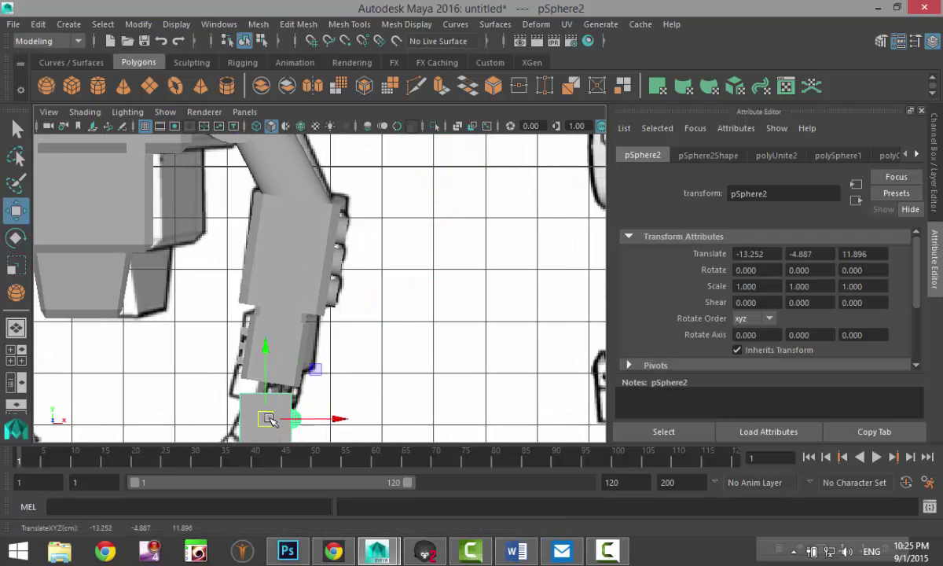
Step: Scale the finger piece uniformly to about 0.717 and shift it to about X -13.39, Y -4.99
key("f")
scroll(332, 386, "down", 8)
scroll(342, 384, "up", 4)
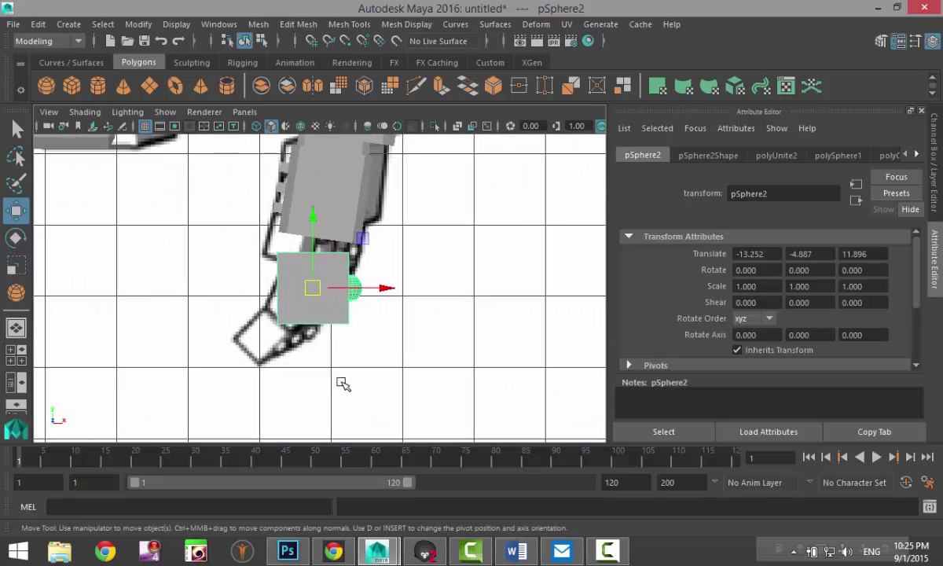
key("r")
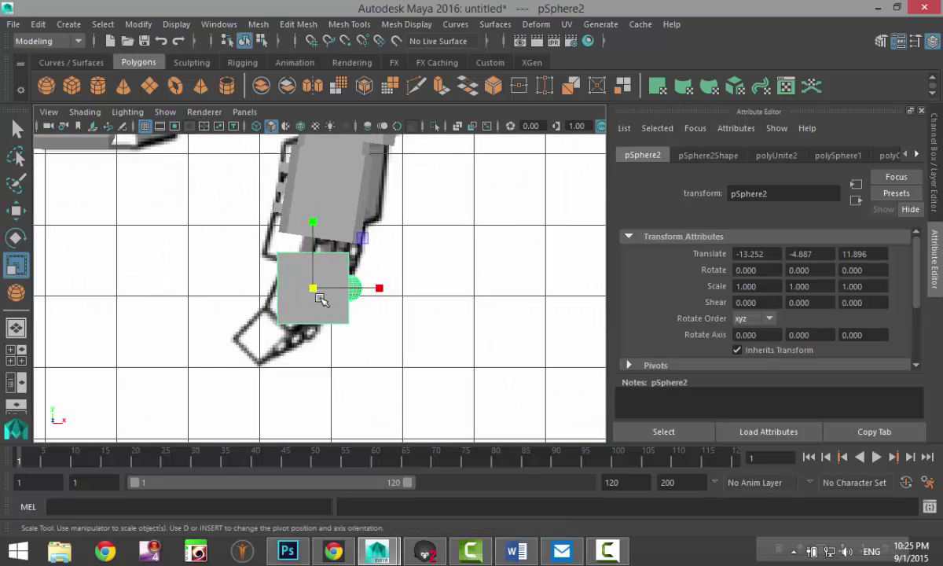
mouse_move(317, 294)
left_mouse_down()
mouse_move(295, 287)
mouse_move(326, 331)
mouse_move(300, 311)
mouse_move(305, 301)
left_mouse_up()
key("w")
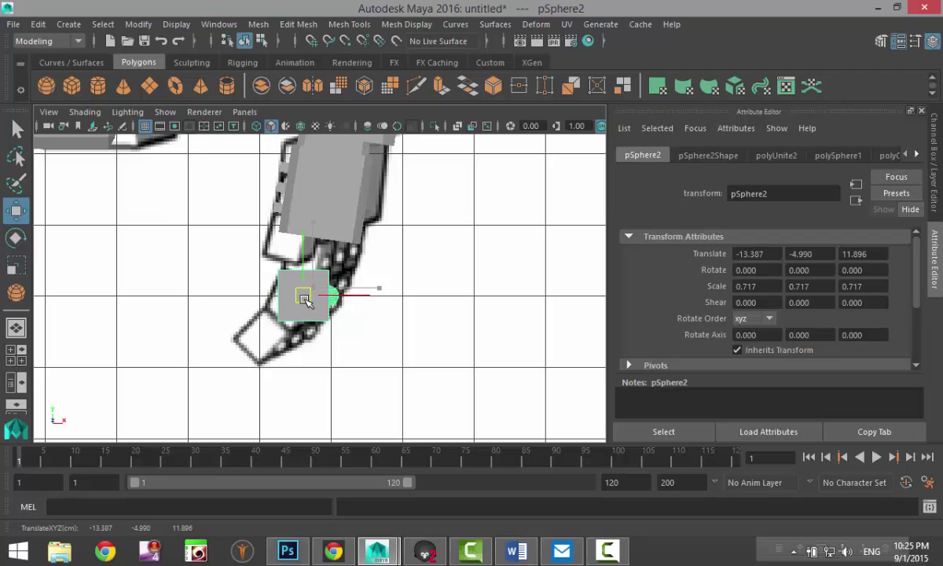
Step: Rotate the finger piece to about -7.07° on Z and move it against the hand block's lower edge, about X -13.26, Y -4.59
key("e")
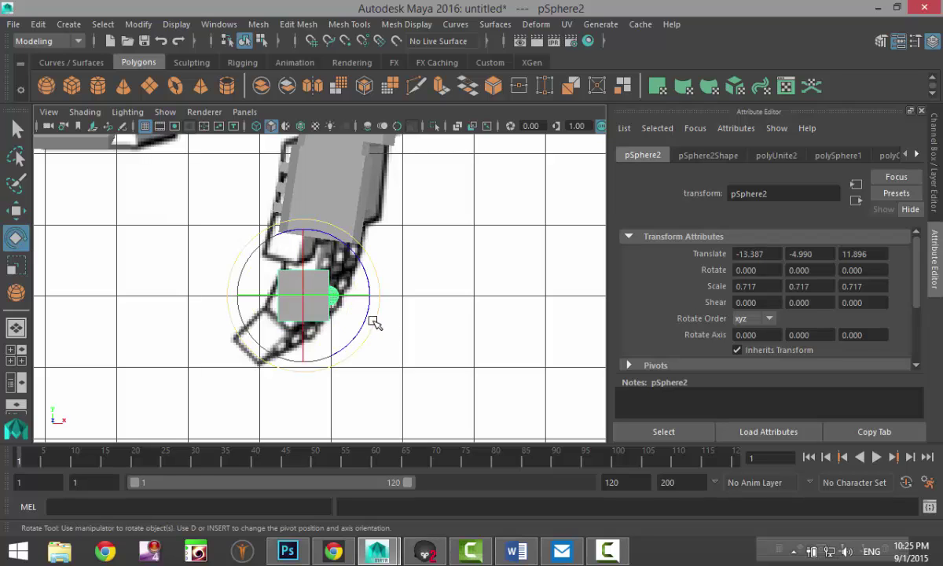
left_click_drag(373, 324, 363, 328)
key("w")
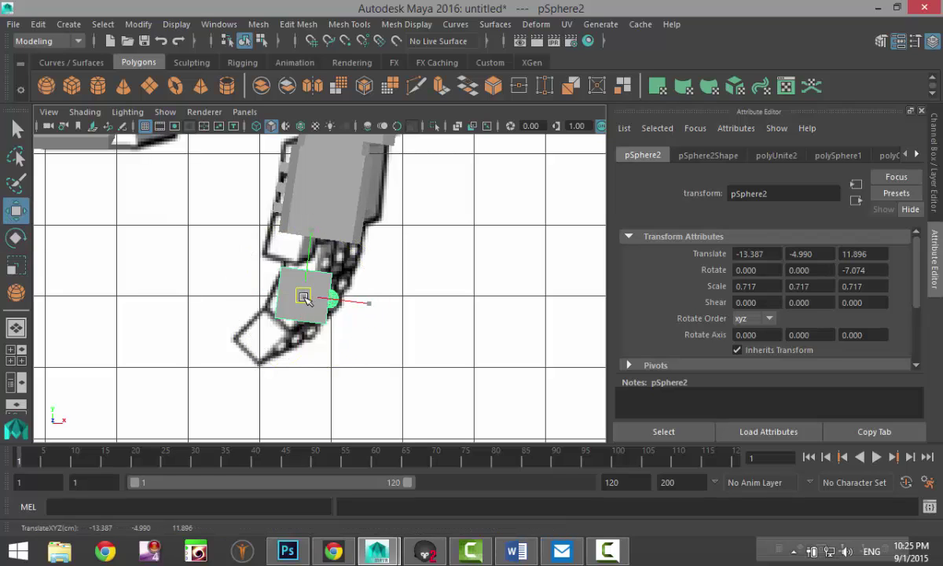
left_click_drag(305, 297, 313, 271)
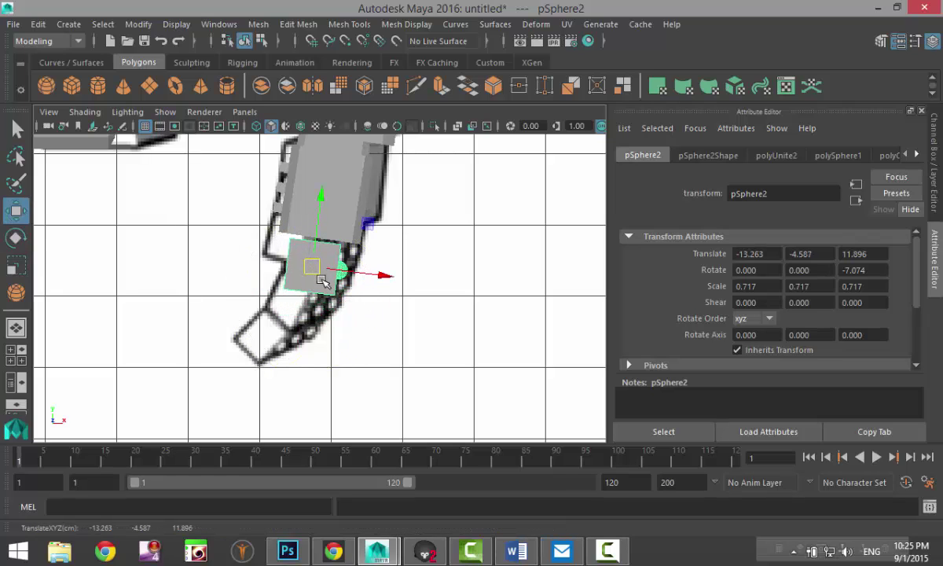
Step: Fine-tune the finger piece under the hand block to about X -13.24, Y -4.56, rotated about -8.99° on Z
key("f")
scroll(363, 292, "down", 5)
scroll(360, 292, "up", 3)
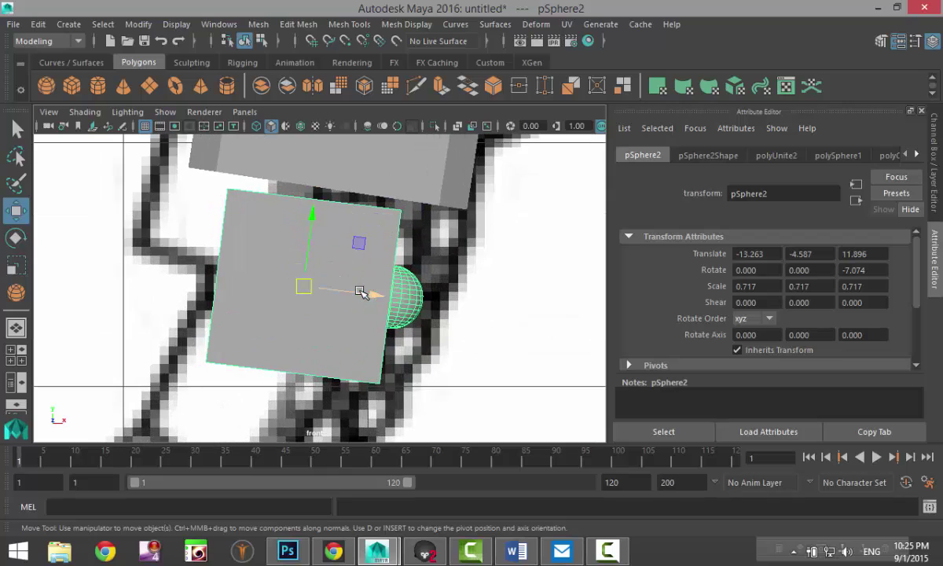
key("e")
left_click_drag(377, 311, 347, 330)
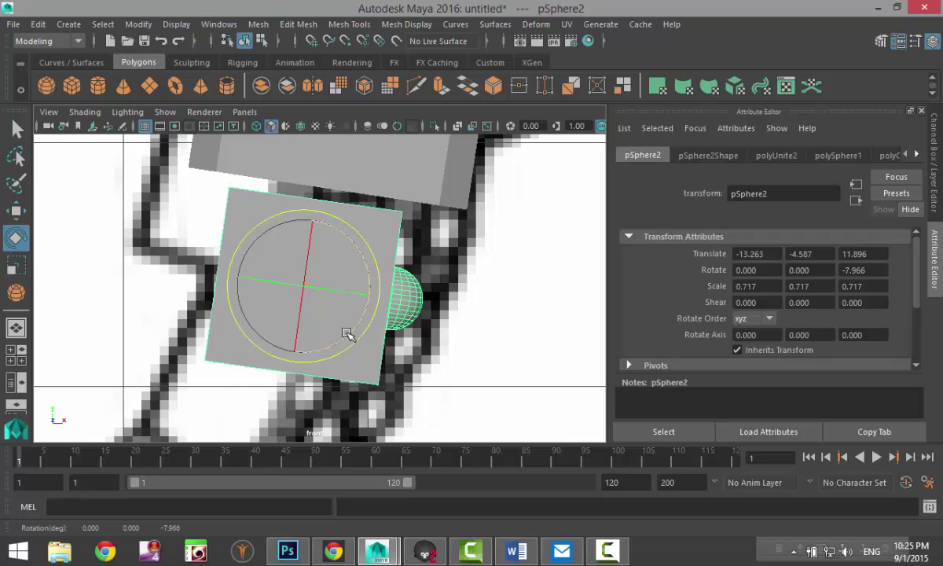
key("w")
left_click_drag(307, 294, 313, 285)
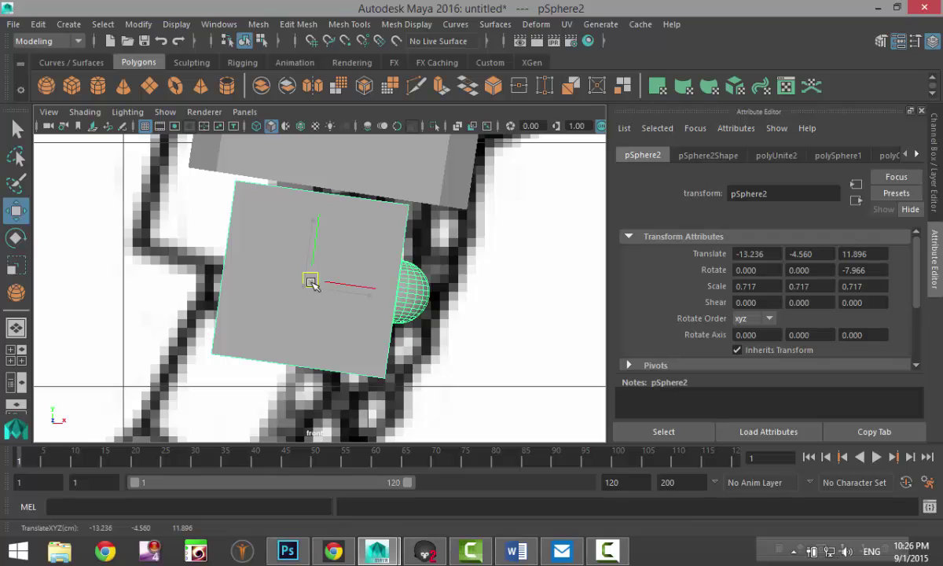
key("e")
left_click_drag(385, 299, 381, 304)
scroll(408, 318, "down", 10)
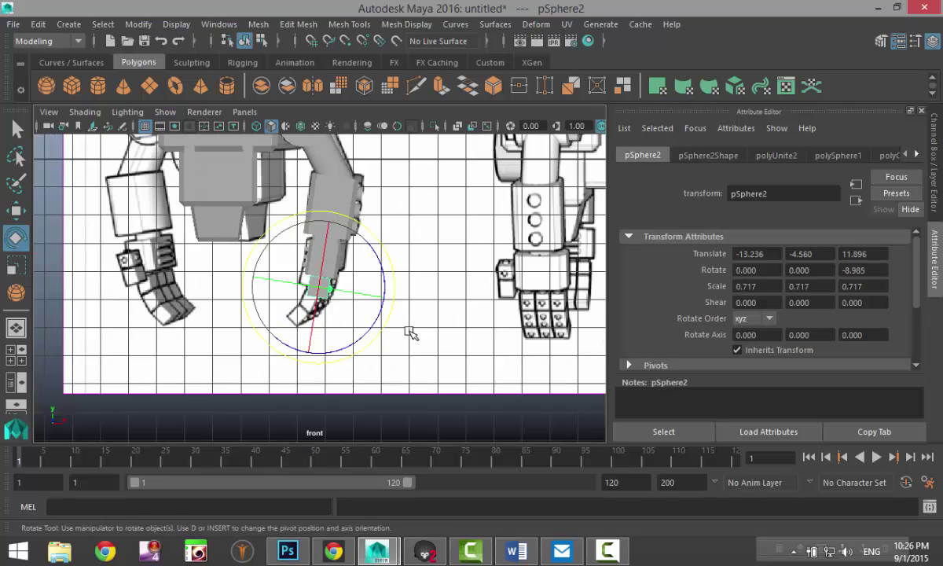
scroll(371, 401, "up", 3)
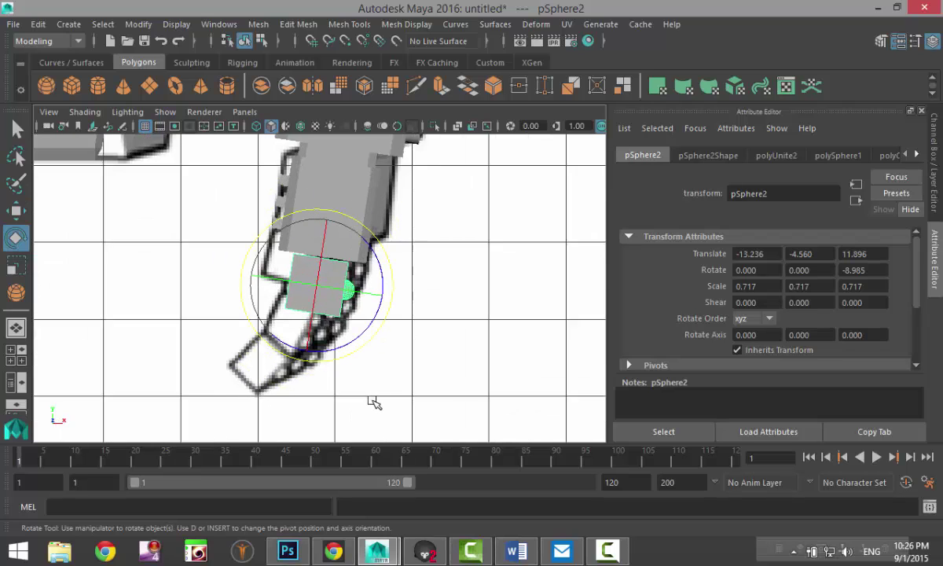
Step: Duplicate the finger piece to about X -13.41, Y -5.33, rotated about -18.96° on Z, and repeat the transformed duplication for a third segment
middle_click_drag(366, 398, 419, 334, "alt")
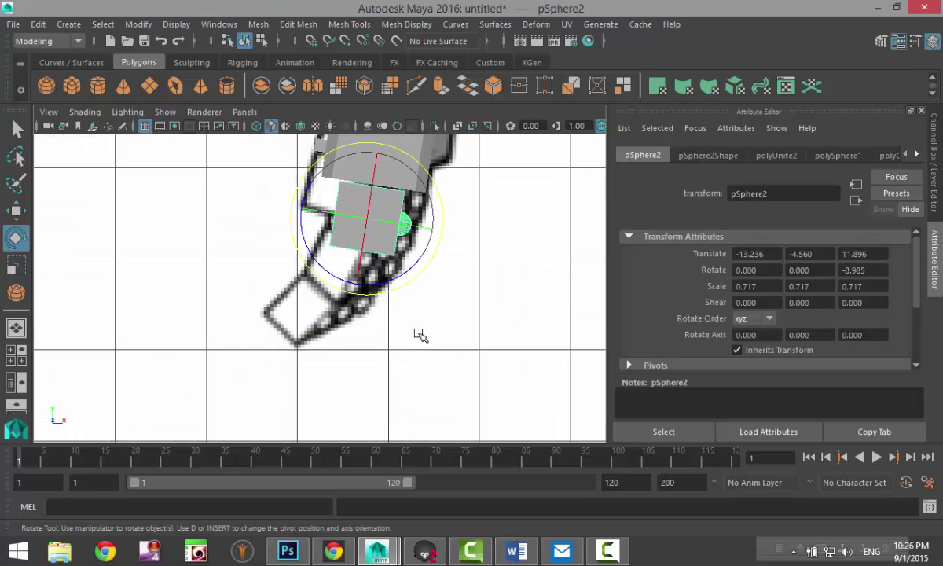
key("ctrl+d")
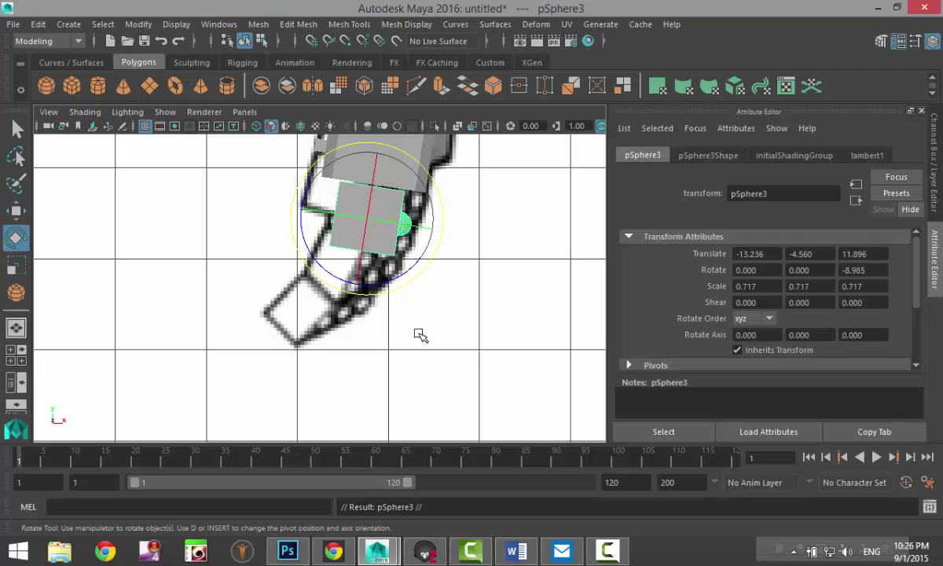
key("w")
left_click_drag(380, 153, 371, 233)
key("e")
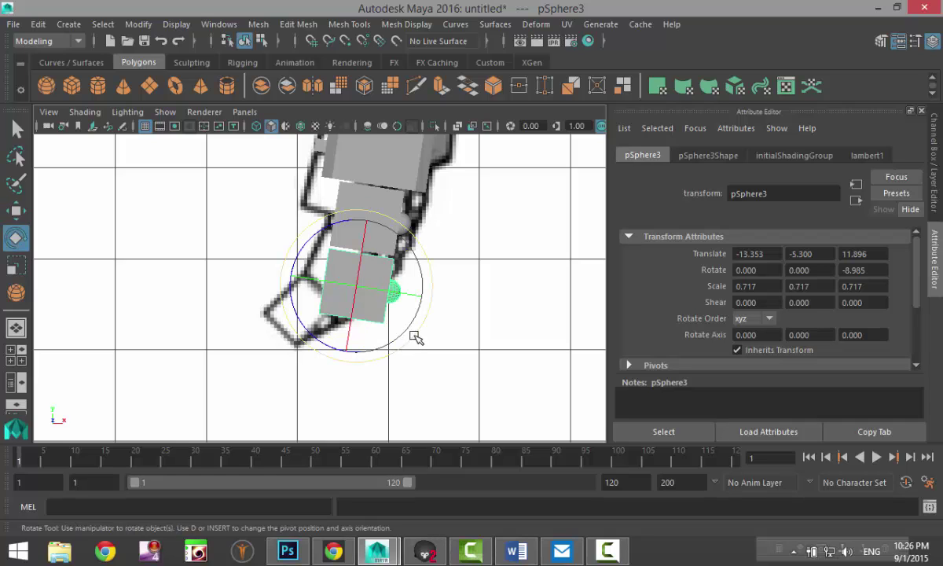
left_click_drag(417, 337, 406, 339)
key("w")
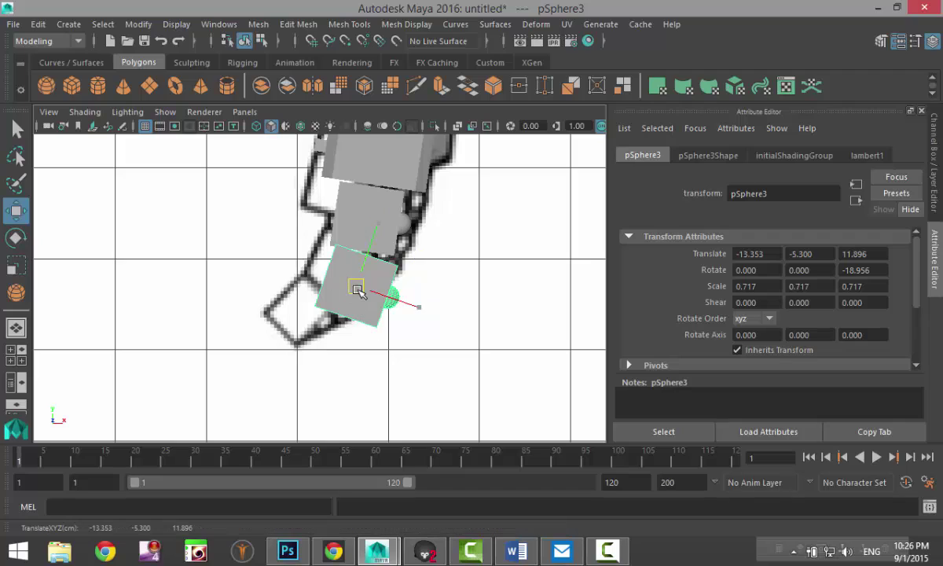
left_click_drag(358, 290, 352, 293)
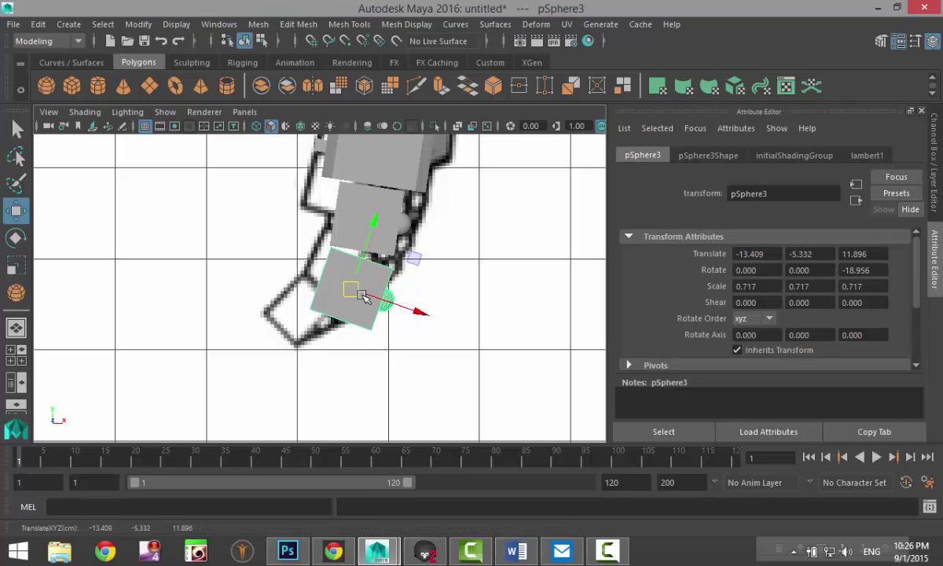
key("shift+d")
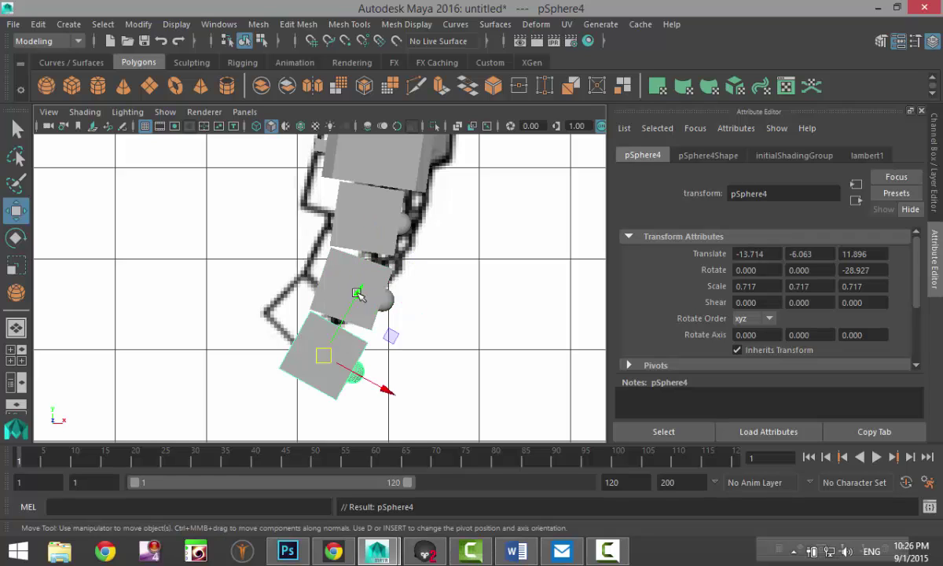
Step: Select all three finger segments in the perspective view and move them along Z to about 9.22, beneath the hand block
left_click(17, 328)
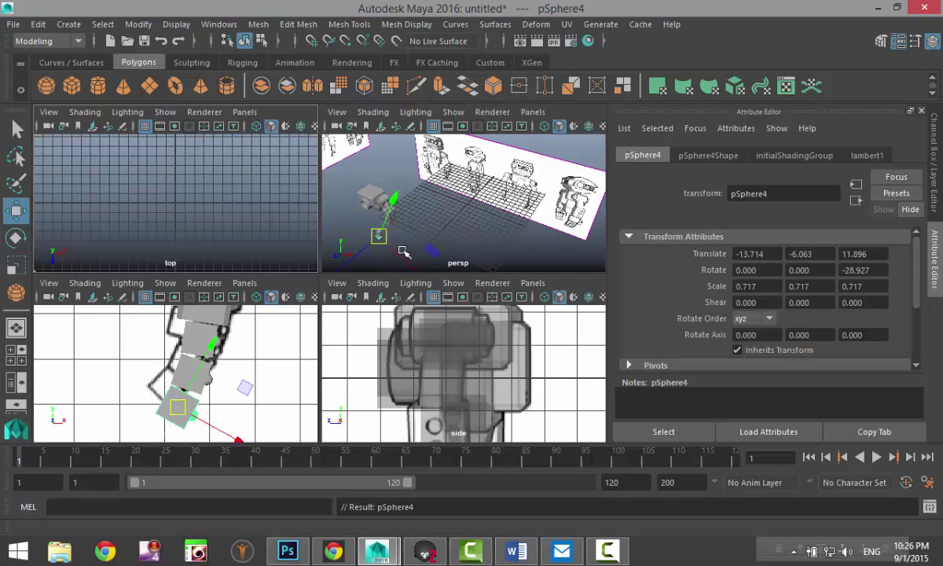
key("space")
key("f")
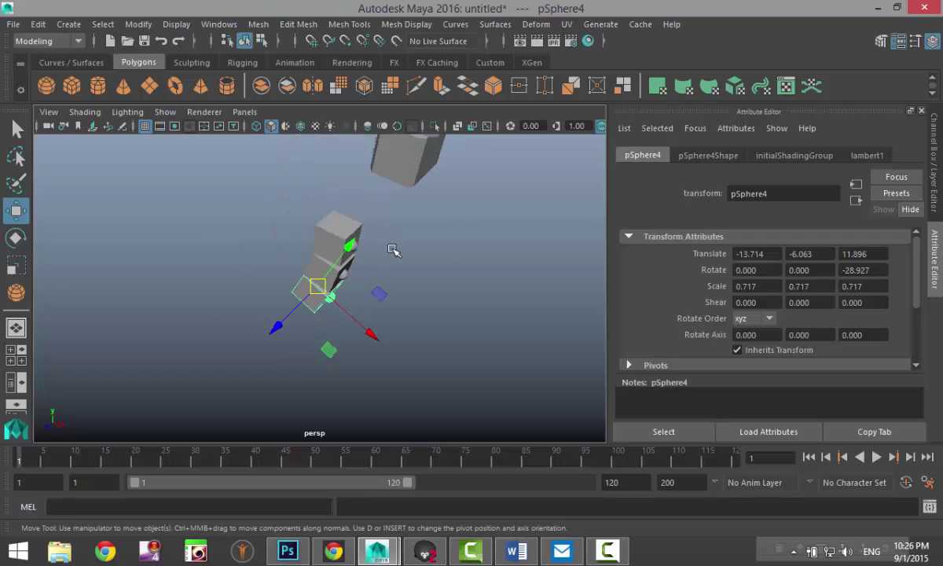
left_click_drag(444, 337, 374, 322, "alt")
left_click_drag(234, 183, 362, 385)
left_click_drag(250, 305, 362, 297)
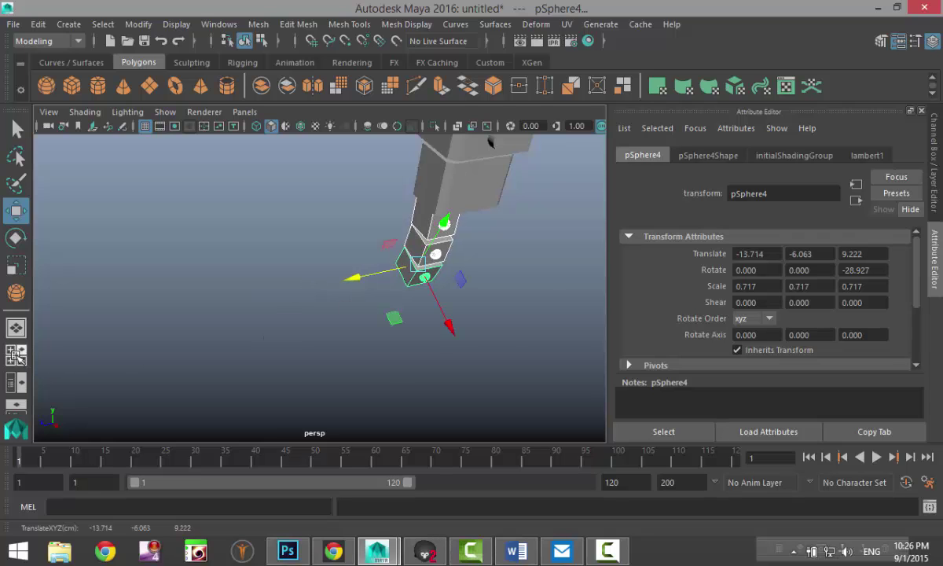
Step: In the side view, align the three segments with the first reference finger at about Z 9.44 and narrow them to about 0.582 on Z
key("space")
key("space")
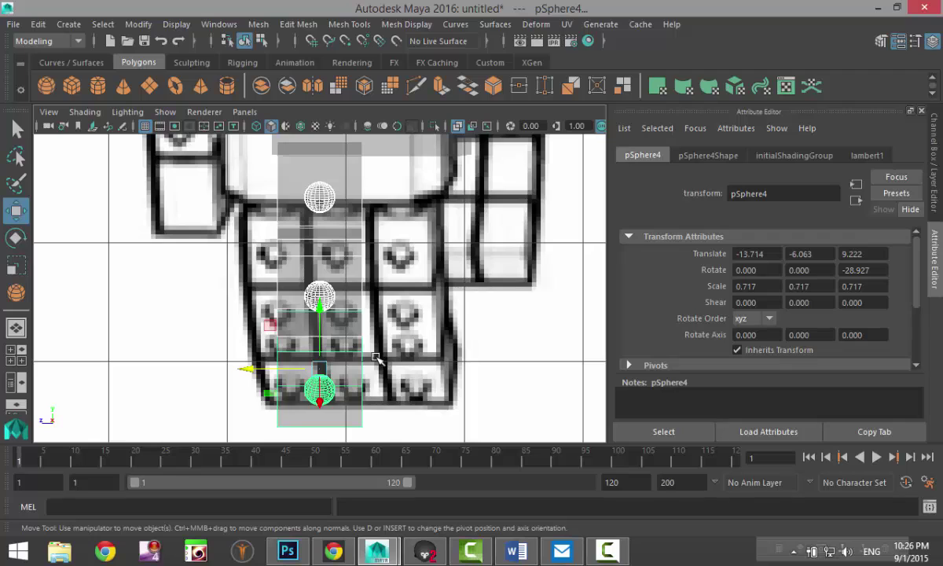
mouse_move(244, 369)
left_mouse_down()
mouse_move(218, 370)
mouse_move(242, 376)
left_mouse_up()
key("r")
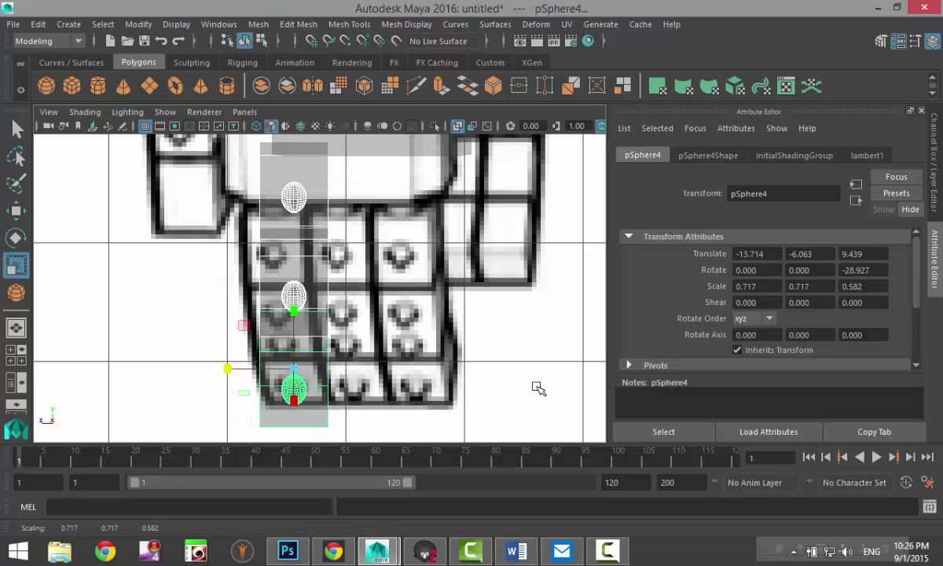
left_click(527, 379)
scroll(480, 367, "down", 4)
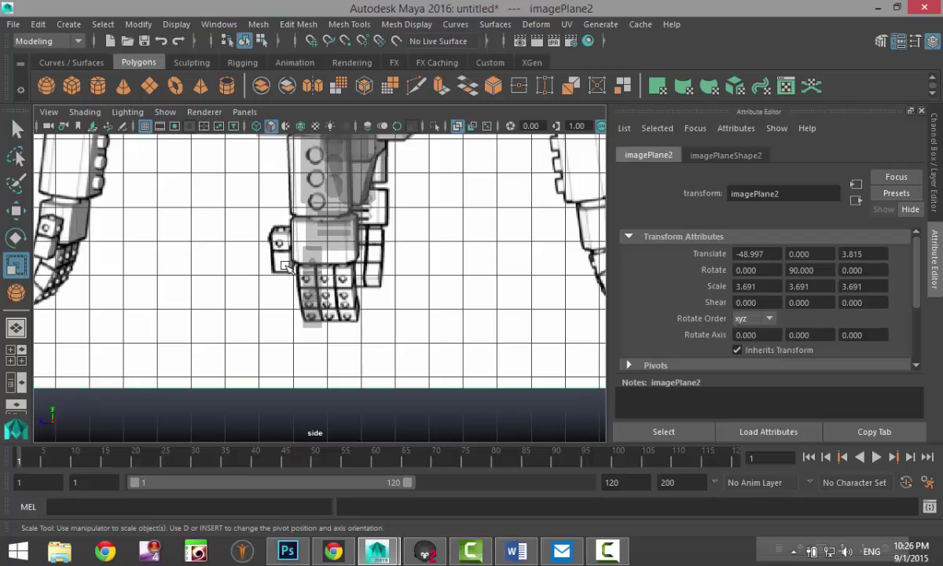
key("ctrl+z")
scroll(410, 384, "up", 6)
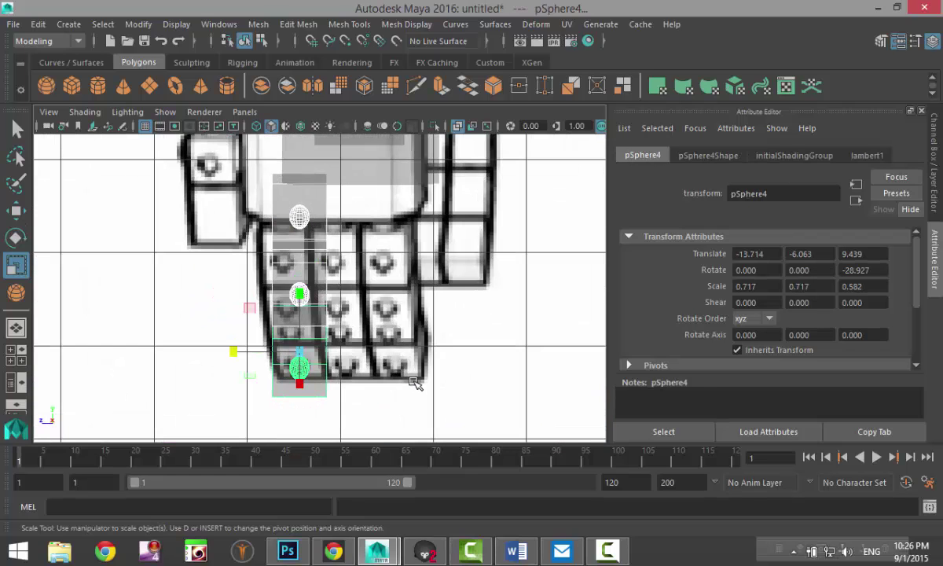
Step: Duplicate the three-segment finger to about Z 8.81 and repeat the offset duplication to place a third finger at about Z 8.17
key("ctrl+d")
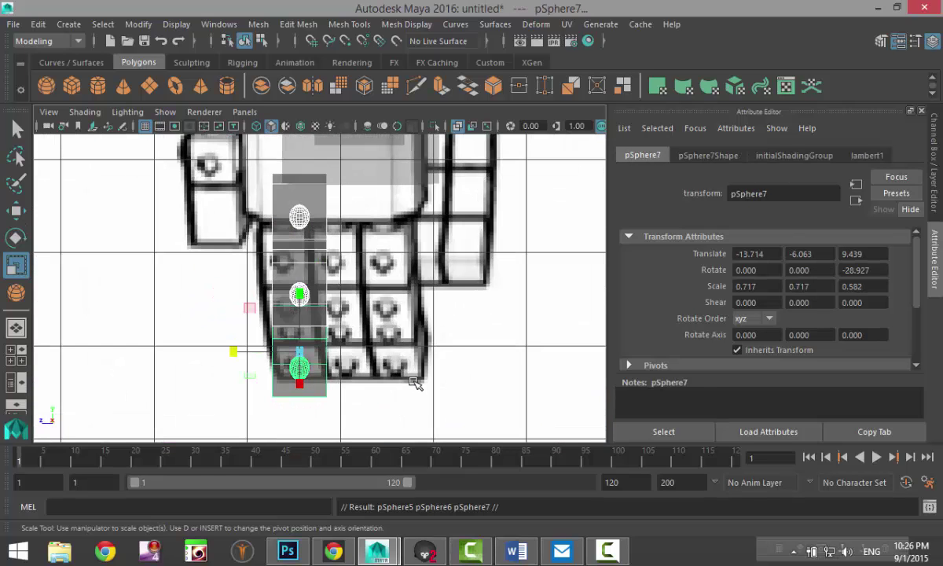
key("w")
left_click_drag(229, 358, 289, 367)
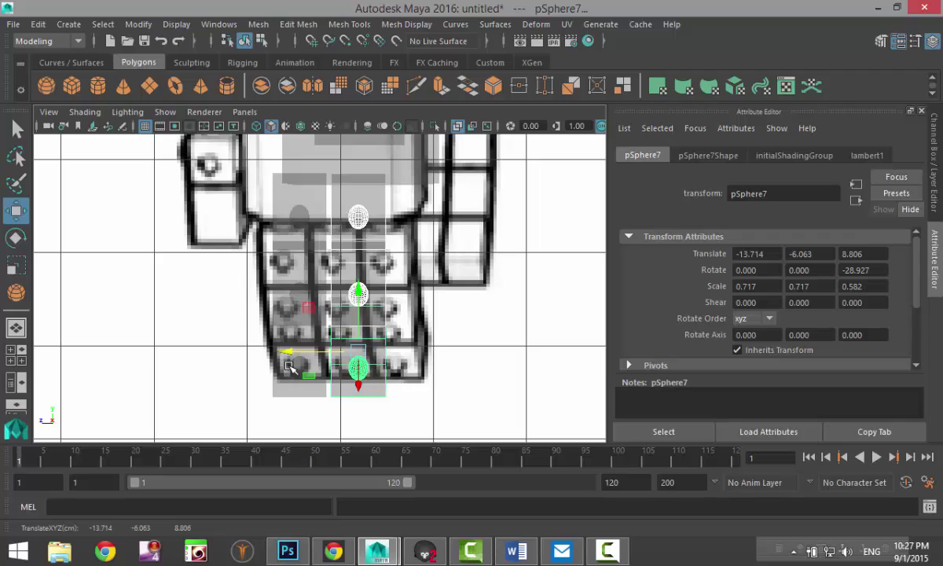
key("shift+d")
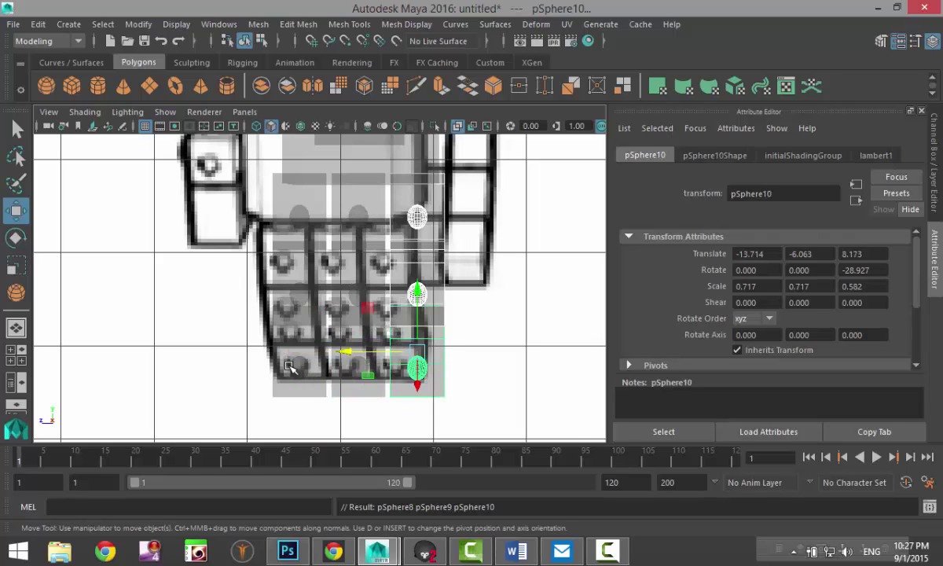
Step: Select all nine finger segments and combine them into one mesh
left_click_drag(273, 197, 367, 293)
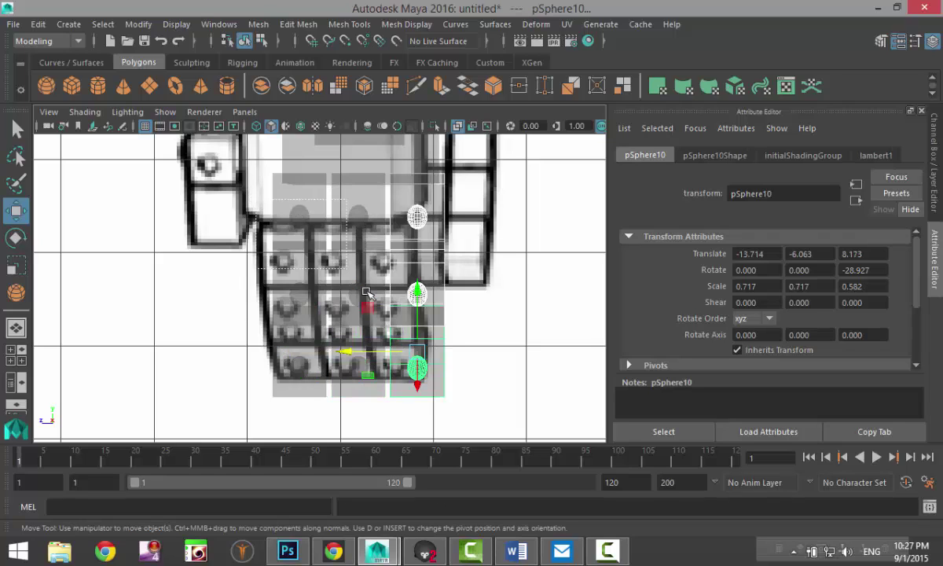
left_click_drag(498, 425, 518, 431)
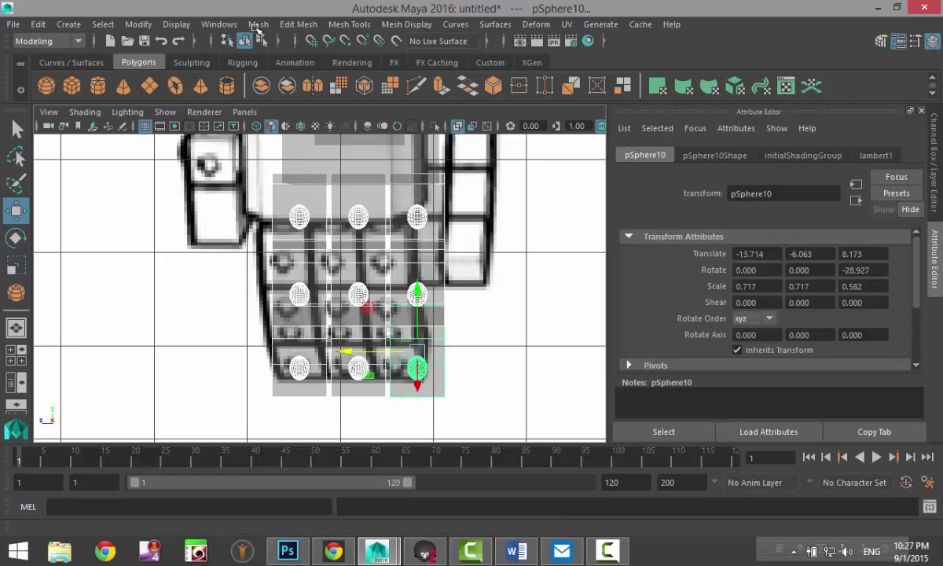
left_click(259, 24)
left_click(286, 76)
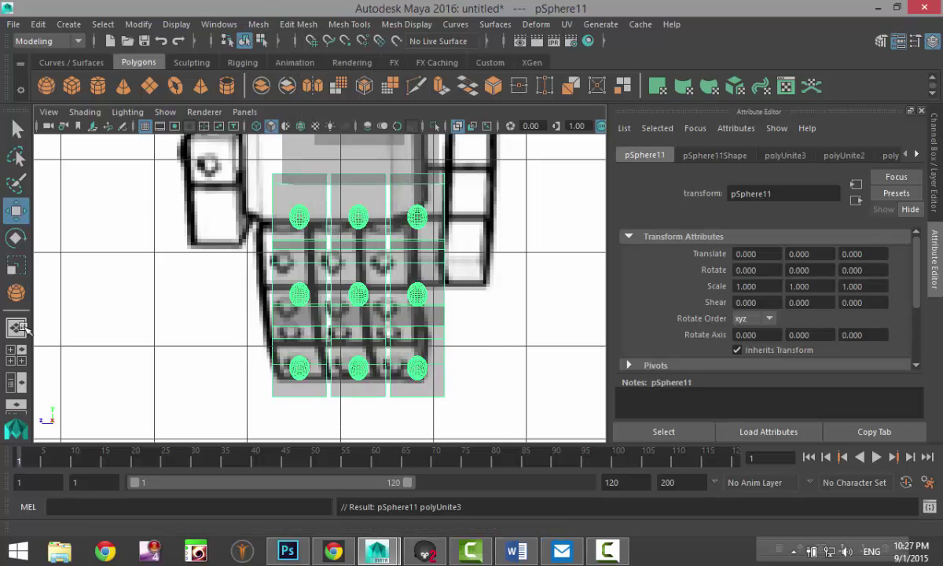
Step: Center the combined fingers' pivot and shift them in the perspective view by about 0.046 on X and -0.045 on Y
left_click(15, 356)
key("space")
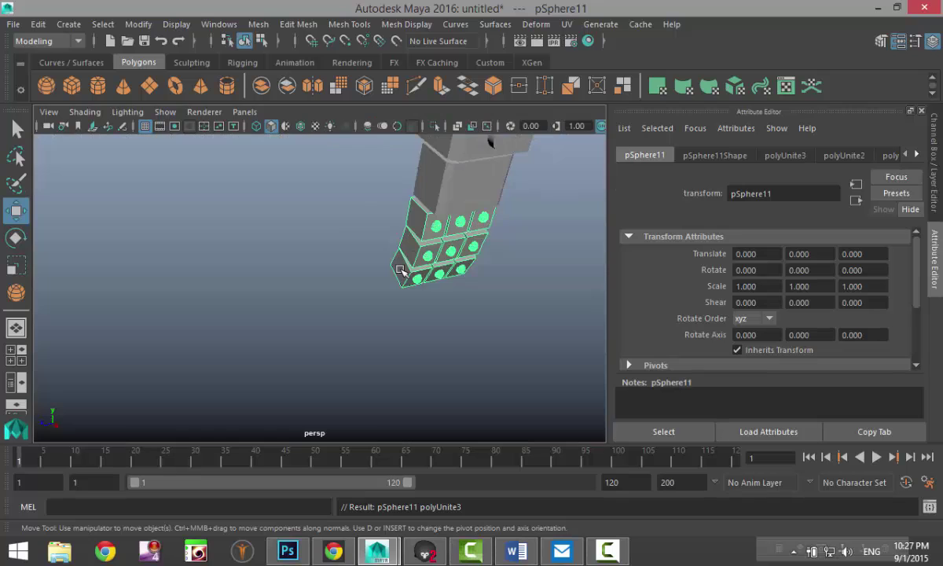
left_click_drag(488, 224, 380, 314, "alt")
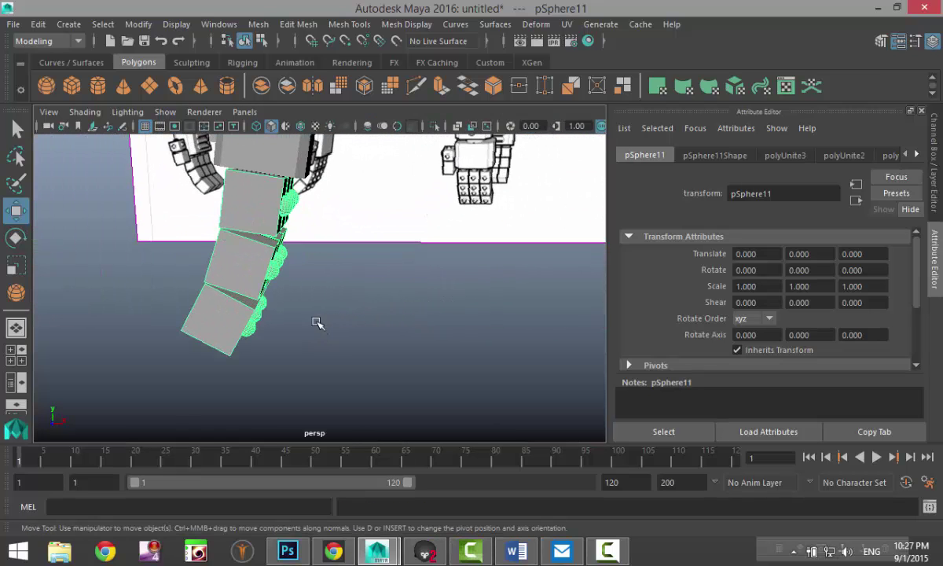
left_click_drag(322, 303, 268, 252, "alt")
left_click(138, 24)
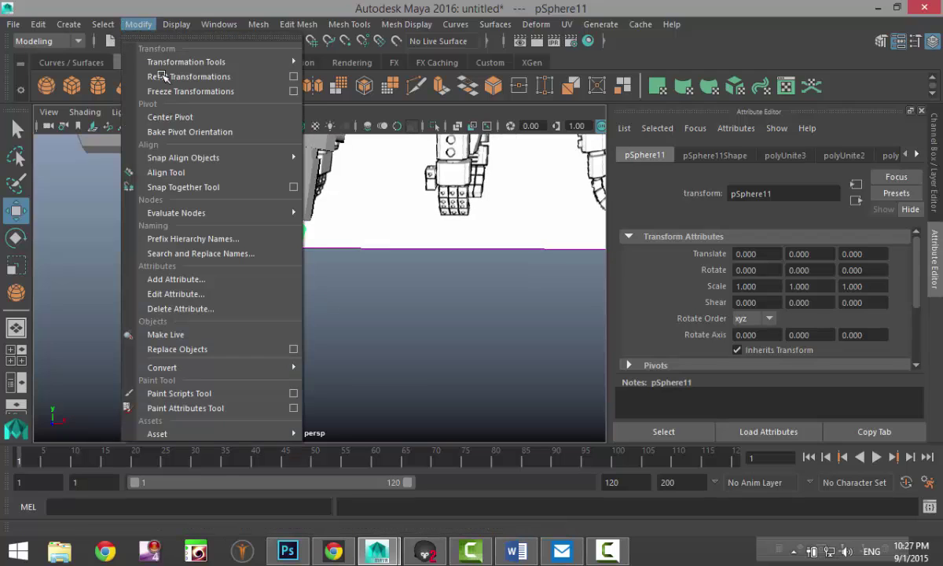
left_click(179, 117)
left_click_drag(351, 269, 351, 269)
mouse_move(346, 309)
left_mouse_down("alt")
mouse_move(414, 269)
mouse_move(372, 269)
mouse_move(396, 278)
mouse_move(354, 293)
left_mouse_up("alt")
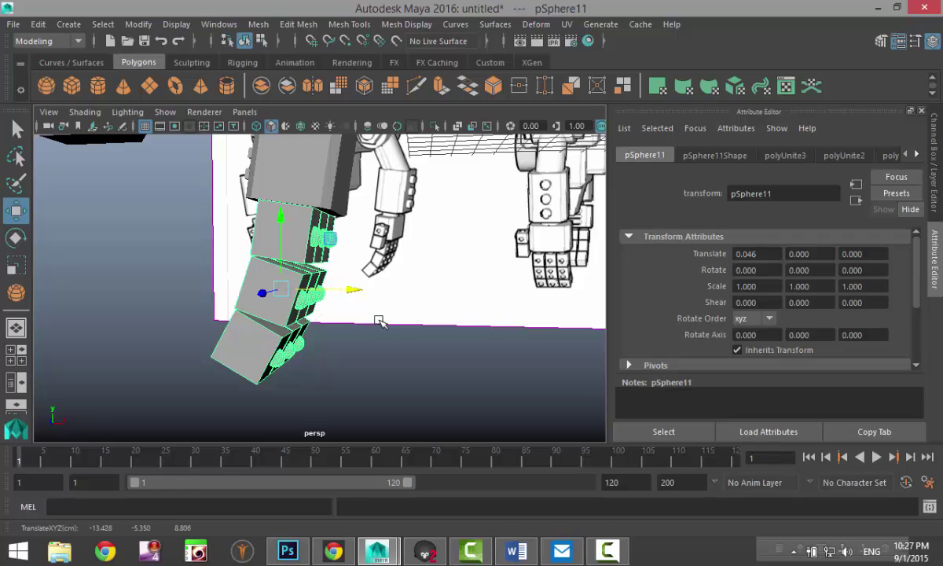
scroll(381, 322, "down", 2)
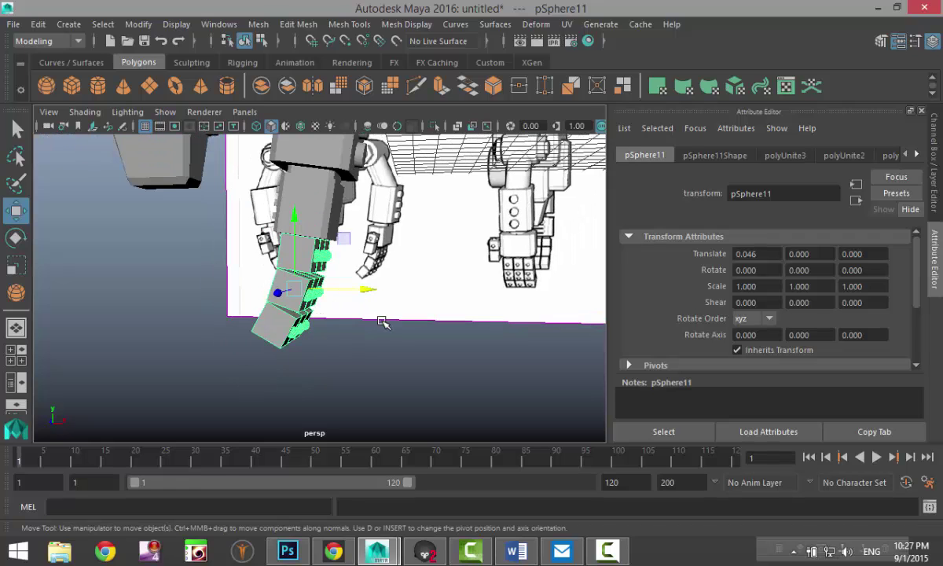
scroll(381, 322, "up", 3)
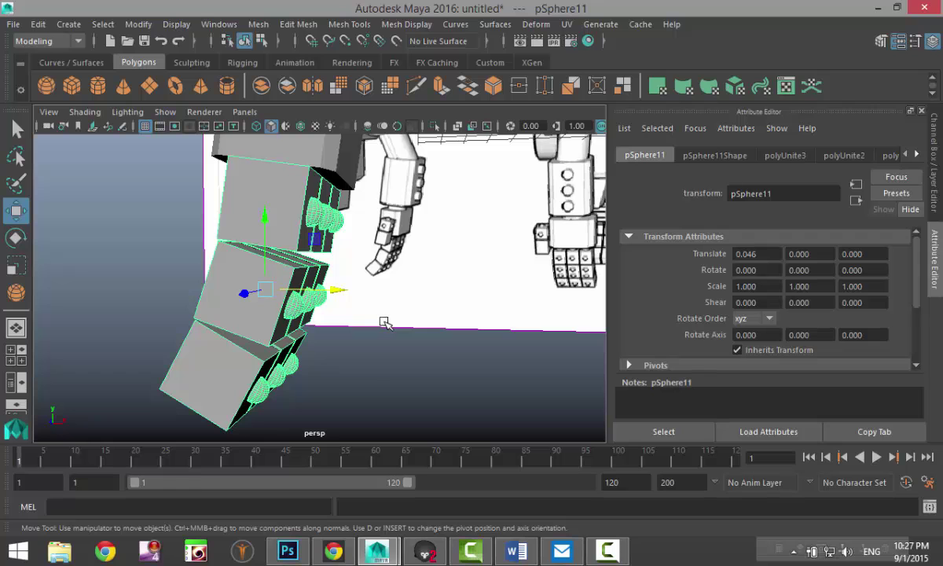
left_click_drag(264, 217, 267, 224)
Step: Scale the combined fingers to about 0.752 on Z so they fit within the hand block's width
scroll(326, 259, "down", 2)
left_click_drag(425, 283, 353, 310, "alt")
middle_click_drag(353, 309, 100, 246, "alt")
scroll(413, 316, "down", 4)
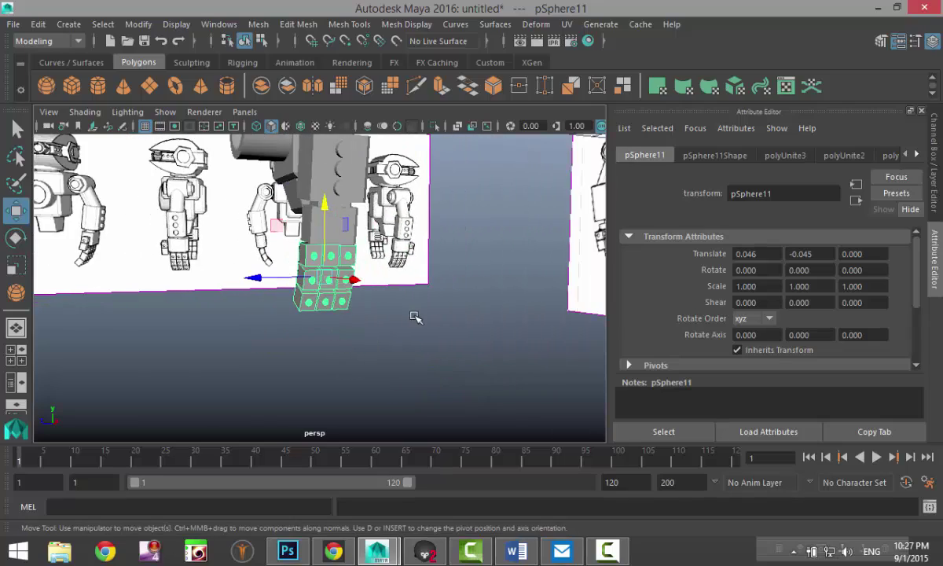
left_click_drag(415, 316, 374, 316, "alt")
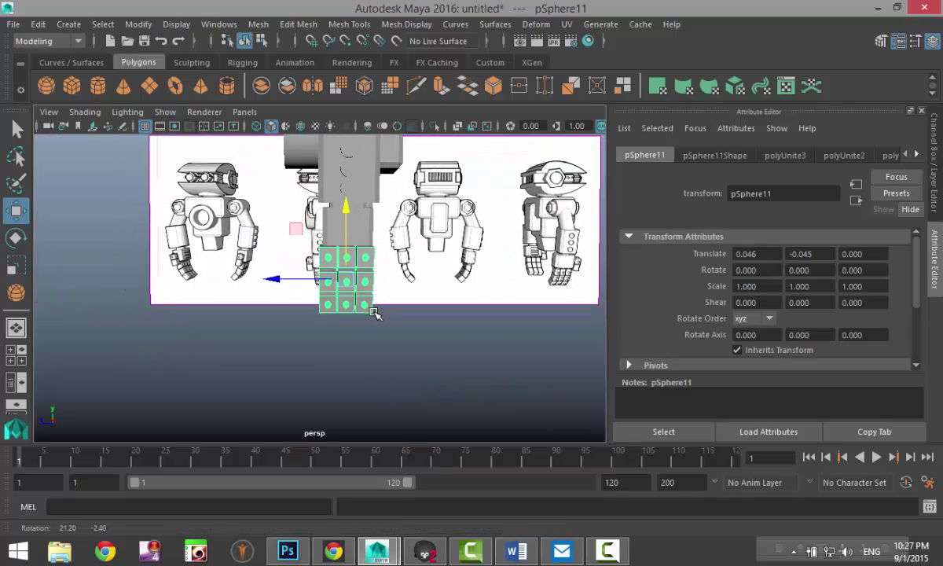
scroll(375, 316, "up", 4)
middle_click_drag(382, 333, 286, 390, "alt")
key("r")
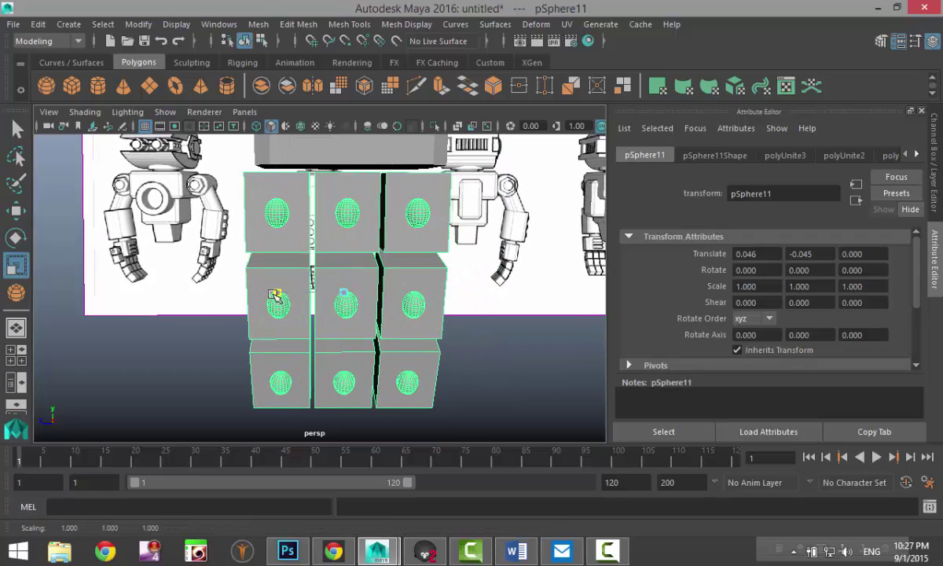
left_click_drag(276, 296, 294, 299)
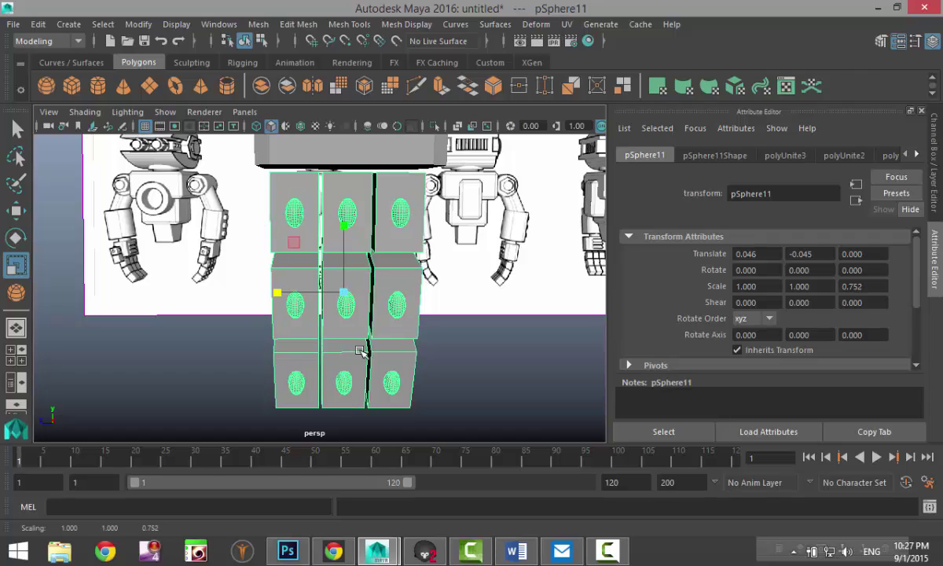
Step: Deselect the fingers and examine their fit beneath the hand block from several angles
left_click_drag(454, 346, 481, 351, "alt")
left_click(480, 355)
right_click_drag(479, 354, 355, 377, "alt")
left_click_drag(187, 354, 314, 371, "alt")
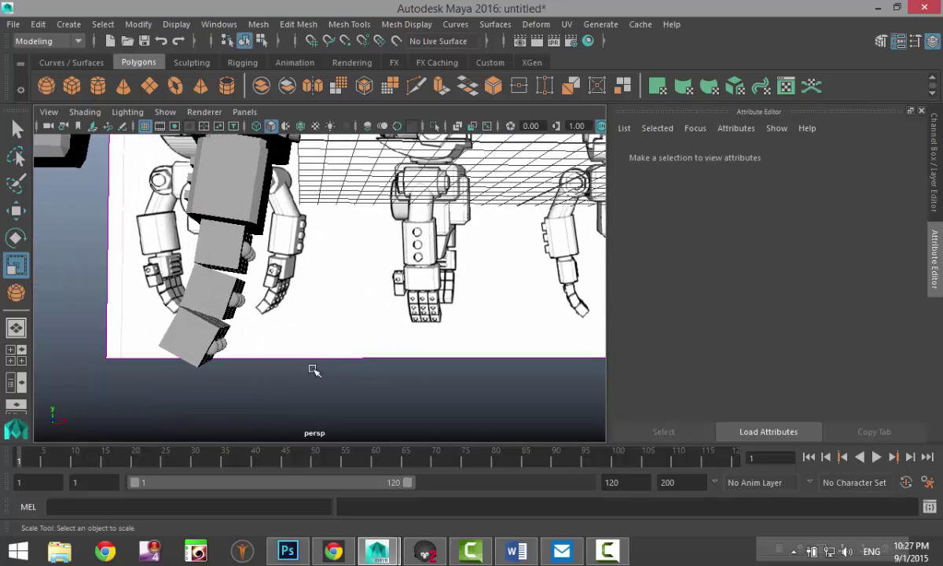
middle_click_drag(315, 378, 406, 391, "alt")
scroll(406, 391, "up", 2)
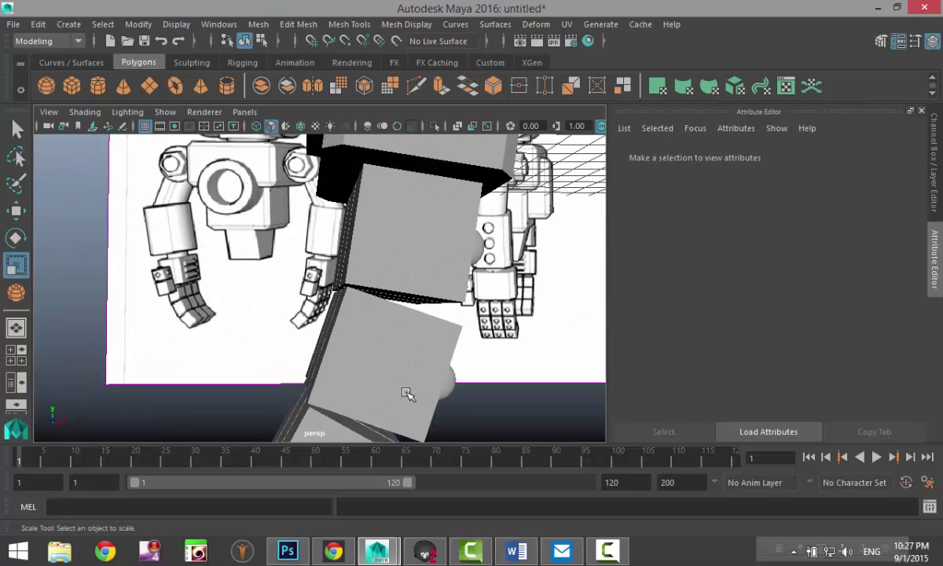
scroll(426, 385, "down", 2)
left_click_drag(459, 383, 314, 301, "alt")
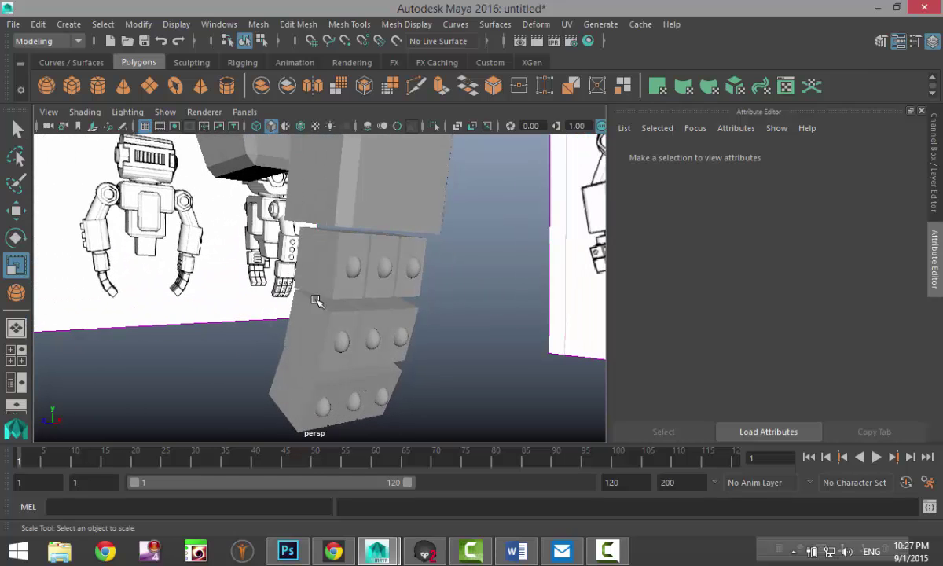
Step: Separate the combined finger mesh into its individual cubes and spheres
left_click(346, 271)
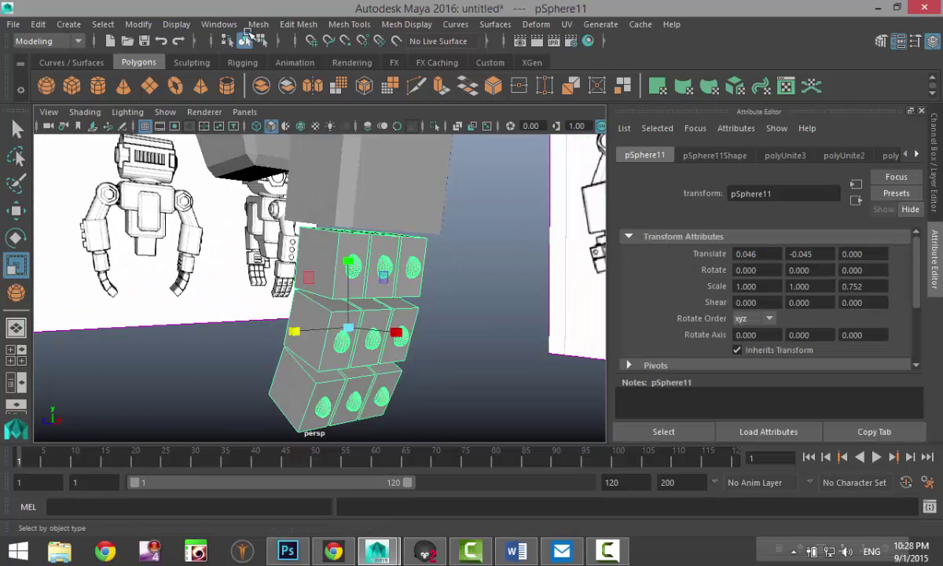
left_click(258, 24)
left_click(285, 91)
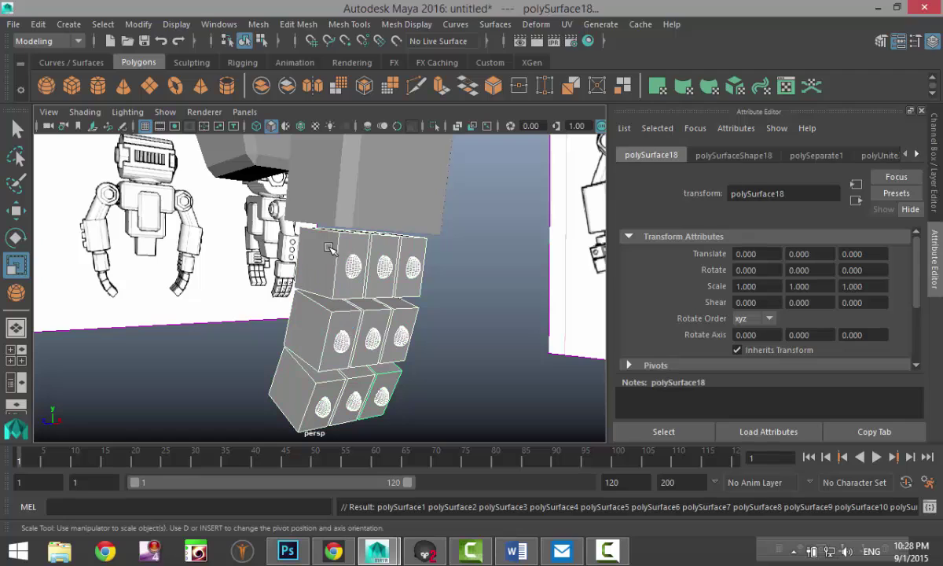
Step: Duplicate the outer finger's uppermost cube together with its sphere and combine the copies into a single mesh
left_click(350, 264)
key("ctrl+d")
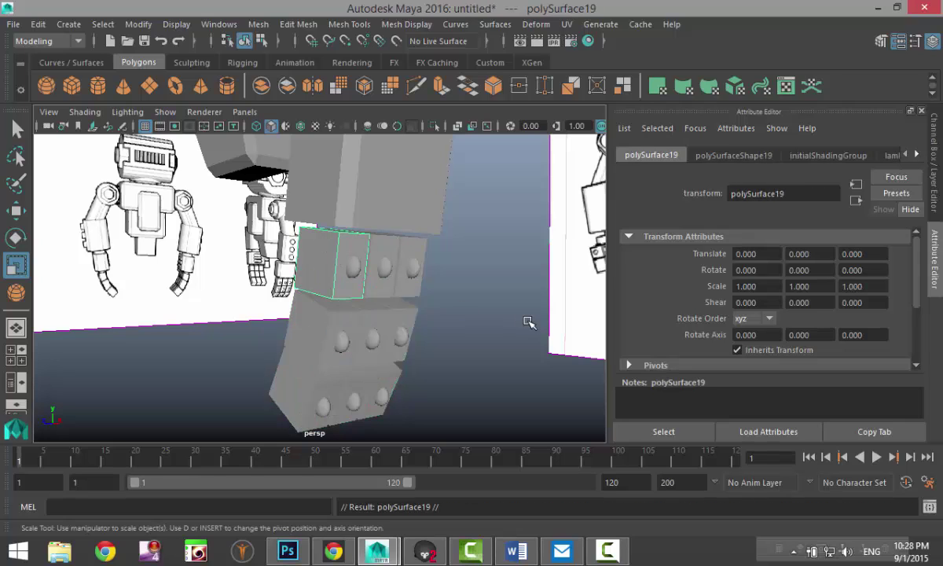
key("ctrl+z")
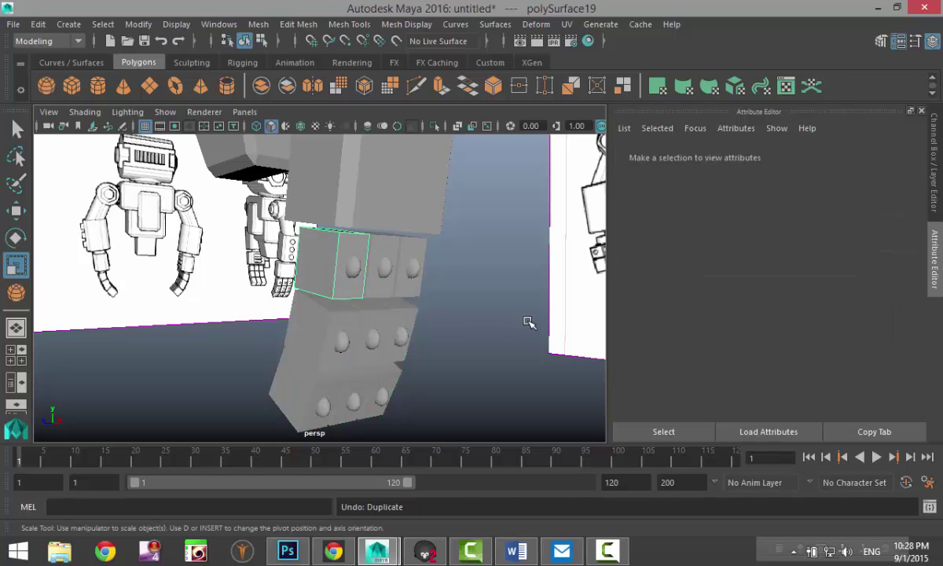
left_click(353, 271)
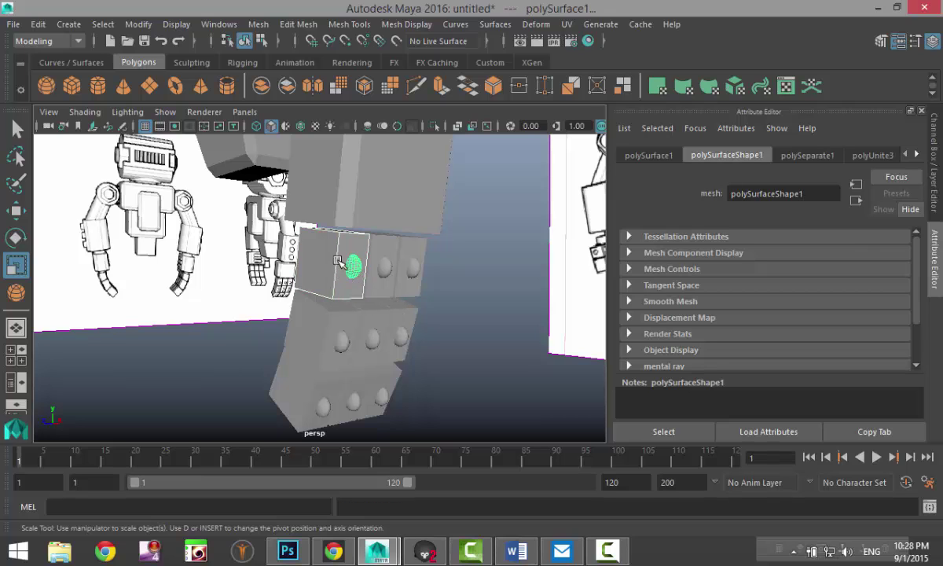
left_click(258, 23)
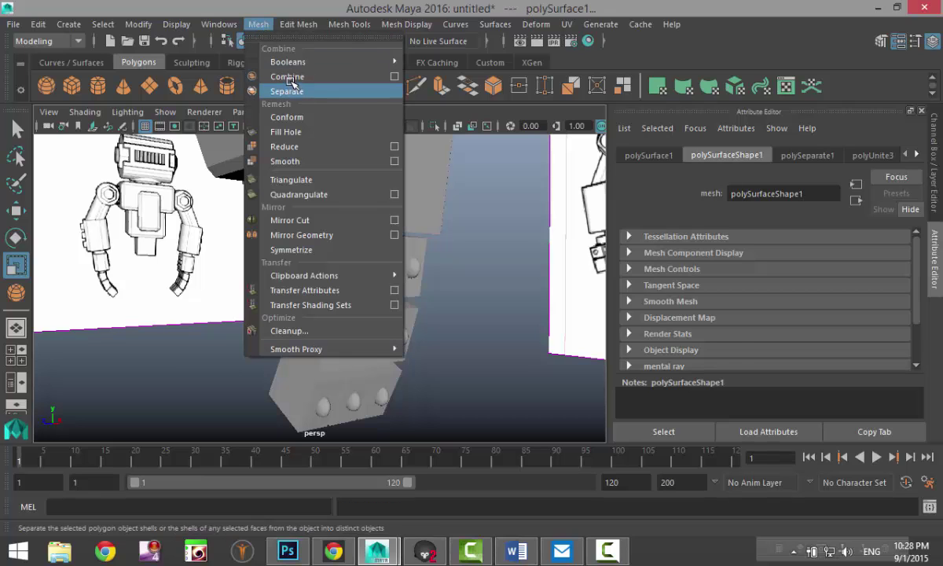
left_click(287, 76)
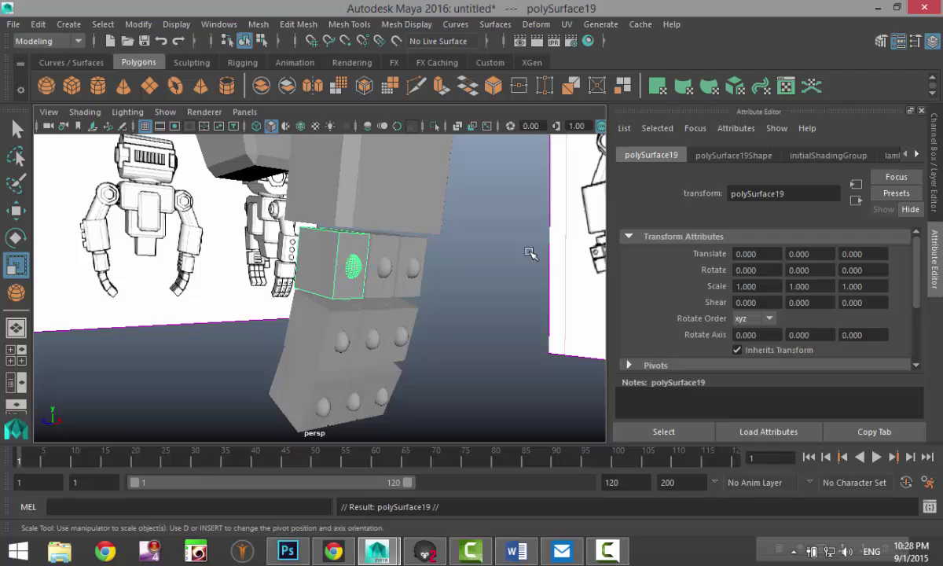
Step: Center the combined piece's pivot and move it beside the hand block, to about 0.737 on Y and 0.693 on Z
key("w")
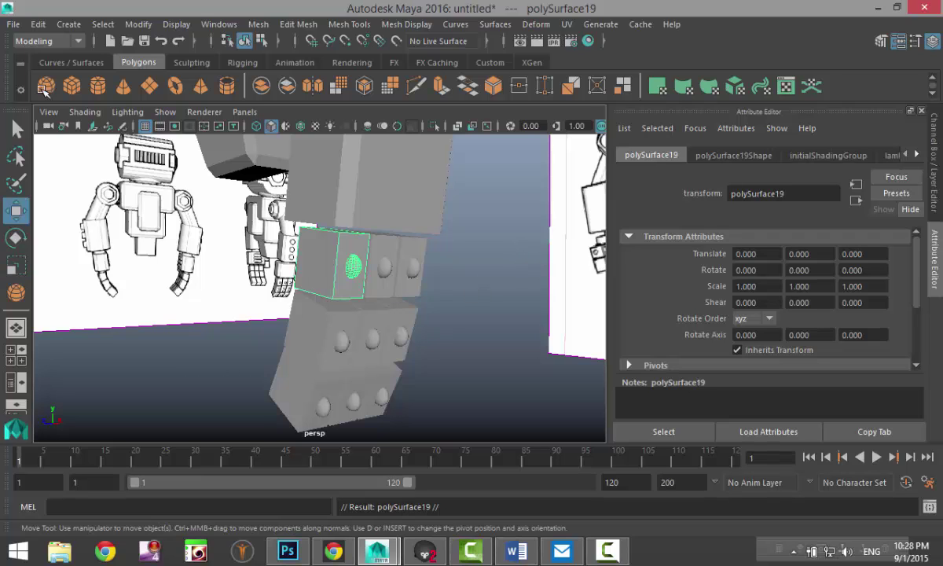
left_click(139, 24)
left_click(182, 173)
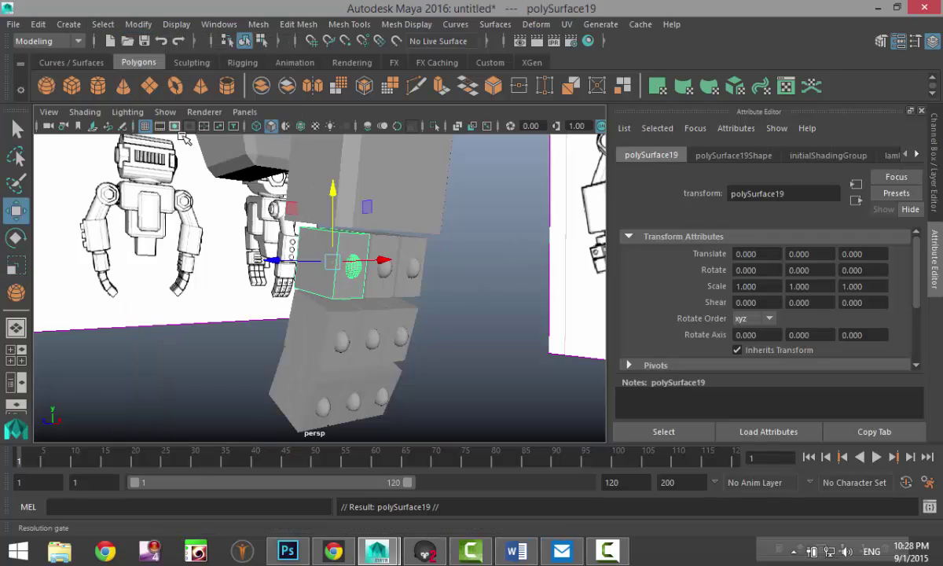
left_click_drag(271, 261, 217, 264)
left_click_drag(274, 195, 289, 128)
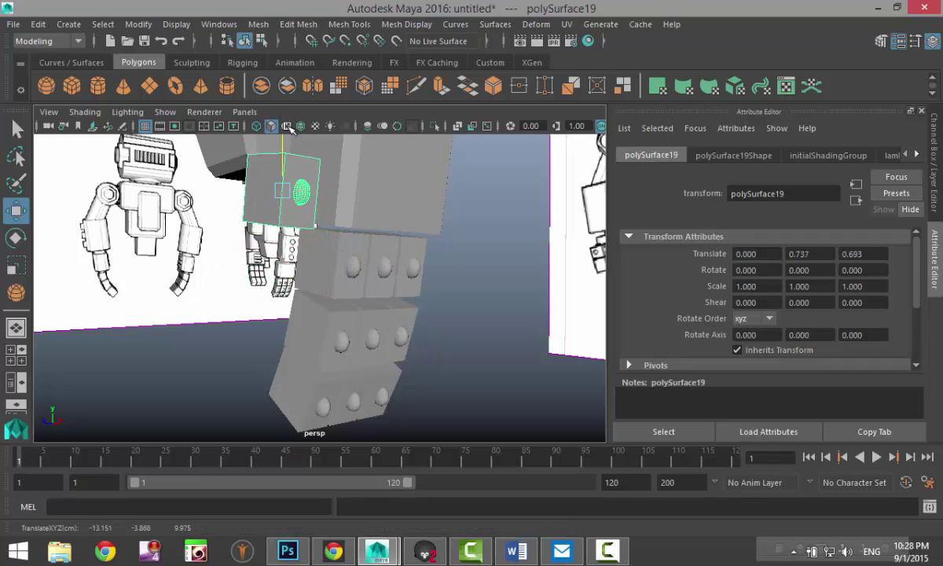
Step: Turn on X-ray in the front view and align the piece with the reference thumb, at about -0.148 on X and 1.060 on Y
key("space")
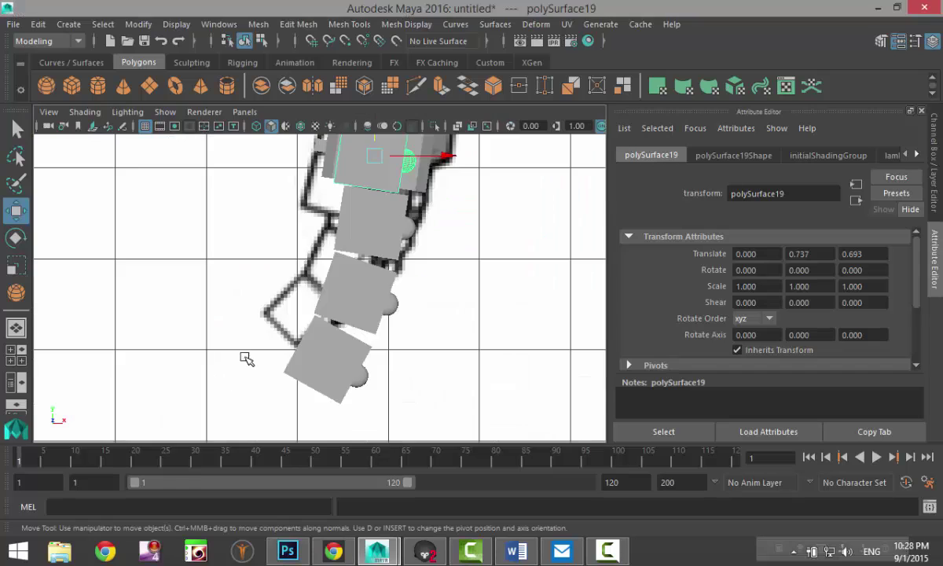
scroll(314, 315, "down", 3)
scroll(367, 280, "up", 4)
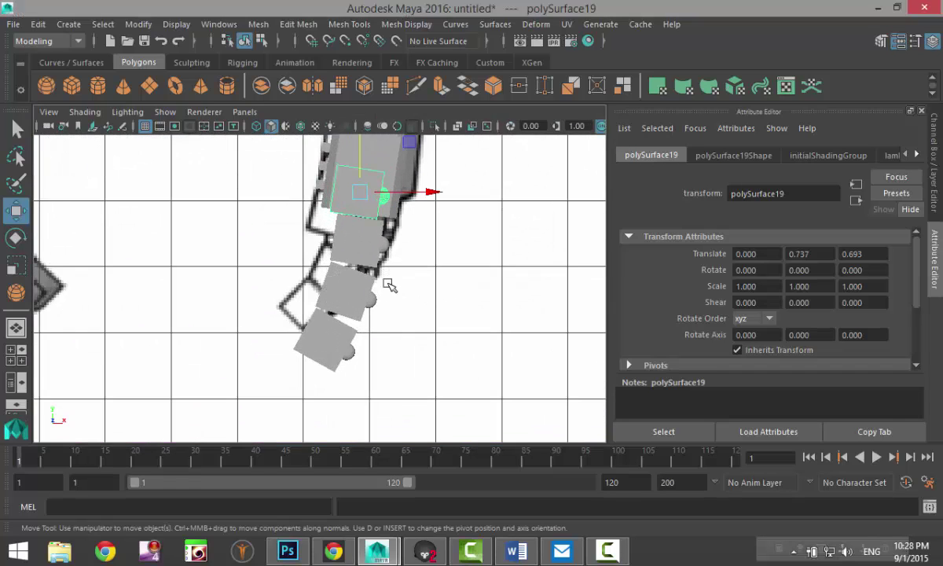
middle_click_drag(390, 286, 396, 385, "alt")
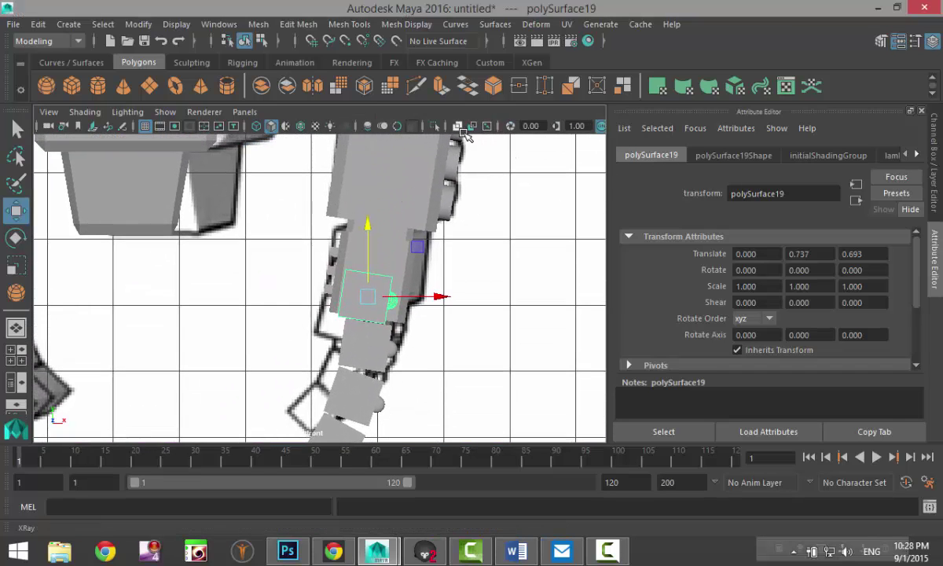
left_click(457, 126)
scroll(410, 315, "up", 3)
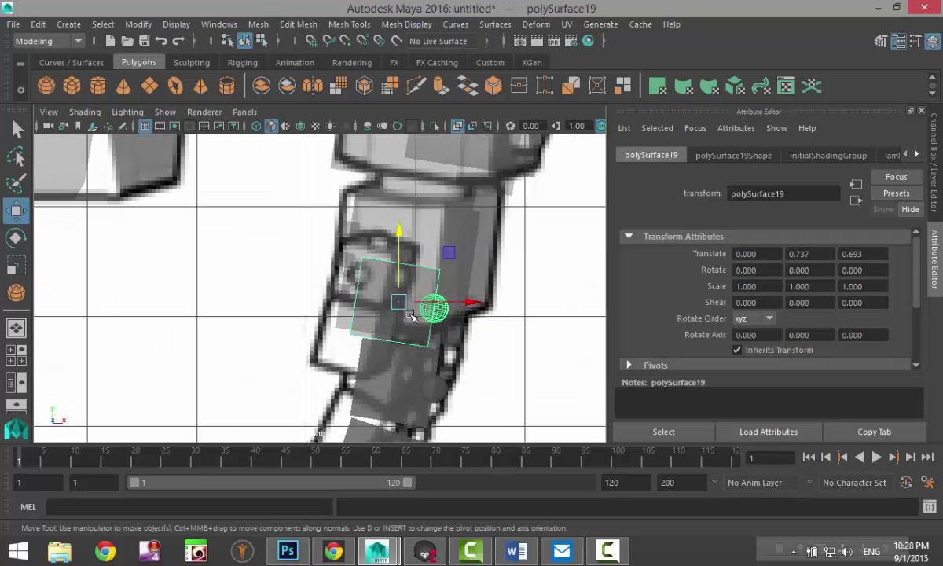
left_click_drag(401, 305, 385, 269)
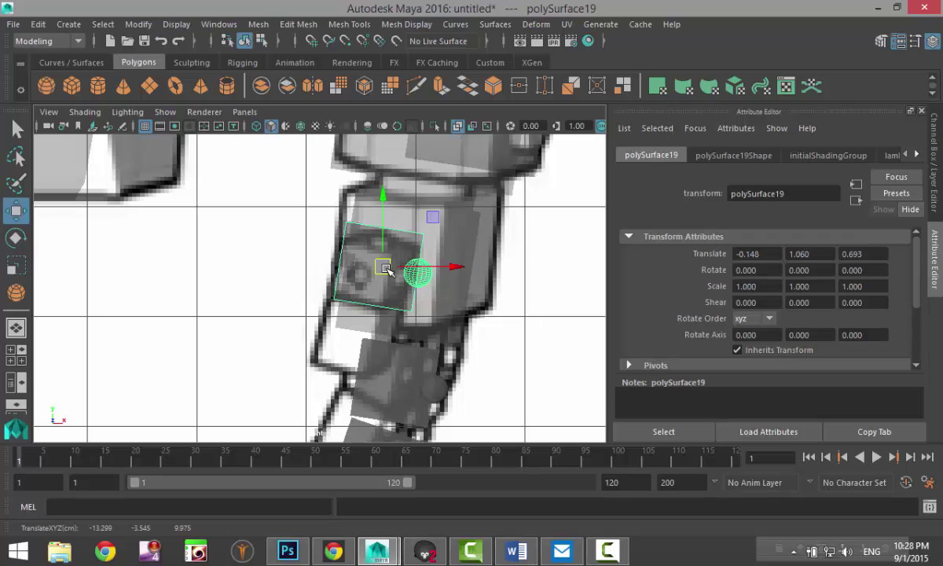
Step: Shift the thumb piece toward the hand block's side in the perspective view, to about 0.552 on Z
left_click(15, 350)
key("space")
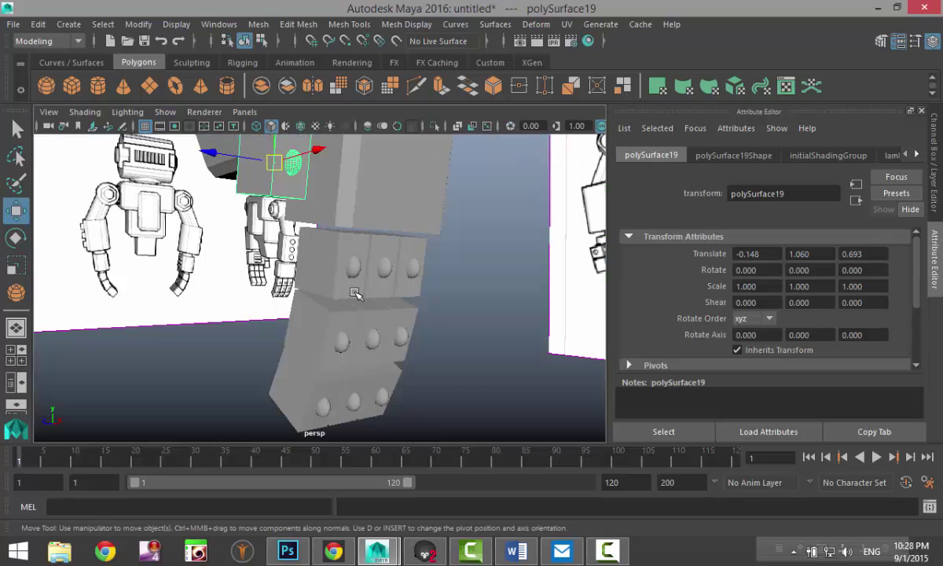
left_click_drag(358, 295, 259, 228, "alt")
left_click_drag(188, 208, 198, 215)
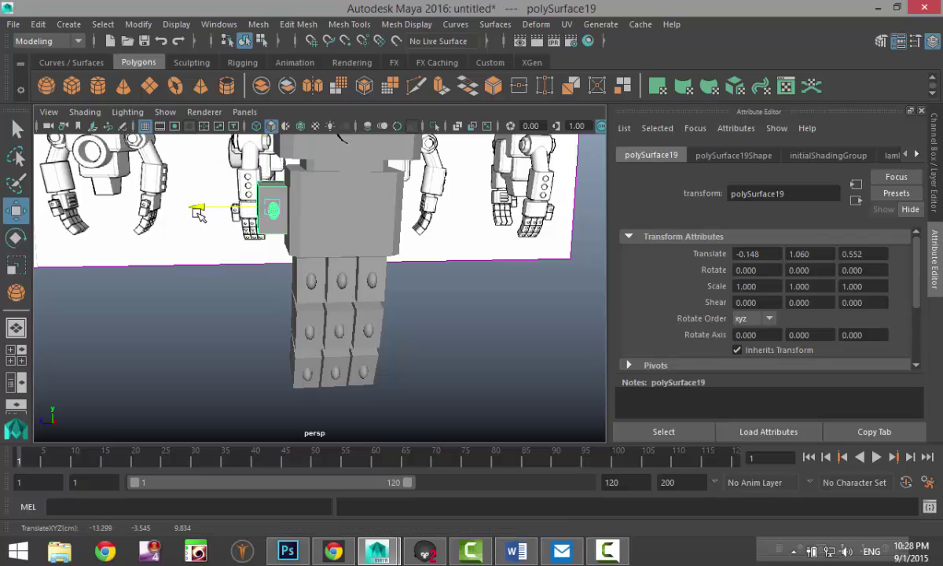
Step: Adjust the thumb piece against the hand block's side to about 0.093 on X and 0.578 on Z, then deselect it
scroll(196, 241, "up", 5)
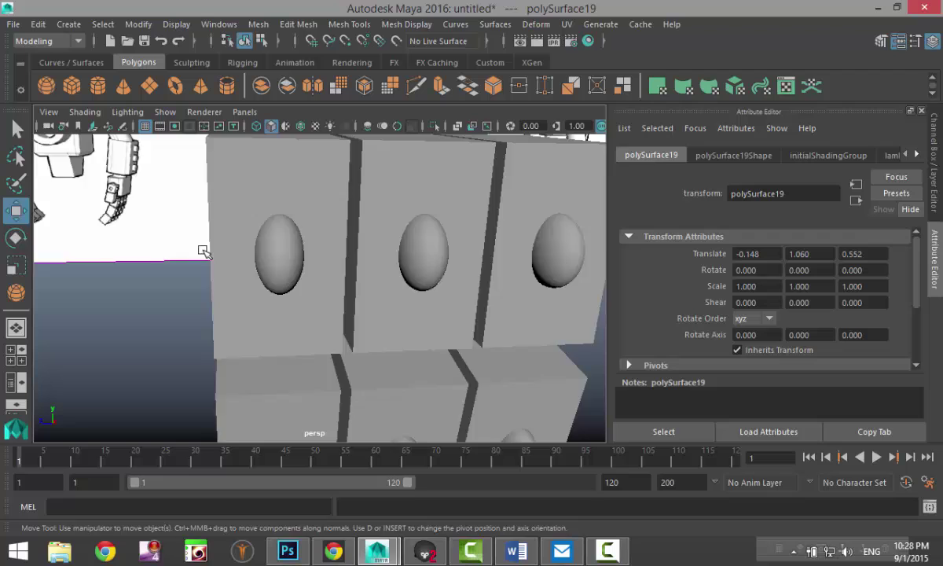
left_click_drag(203, 250, 297, 261, "alt")
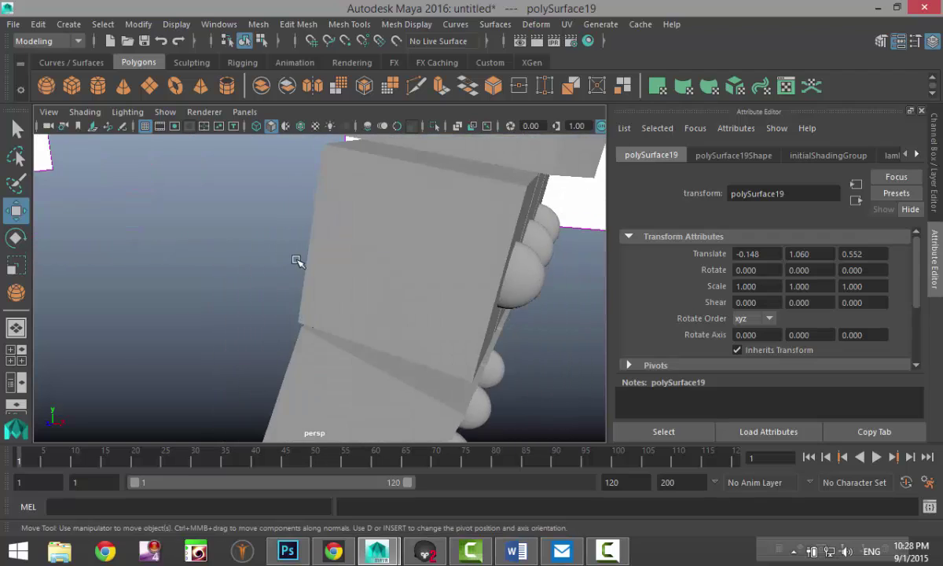
scroll(304, 272, "down", 5)
middle_click_drag(304, 274, 316, 370, "alt")
left_click_drag(316, 371, 366, 363, "alt")
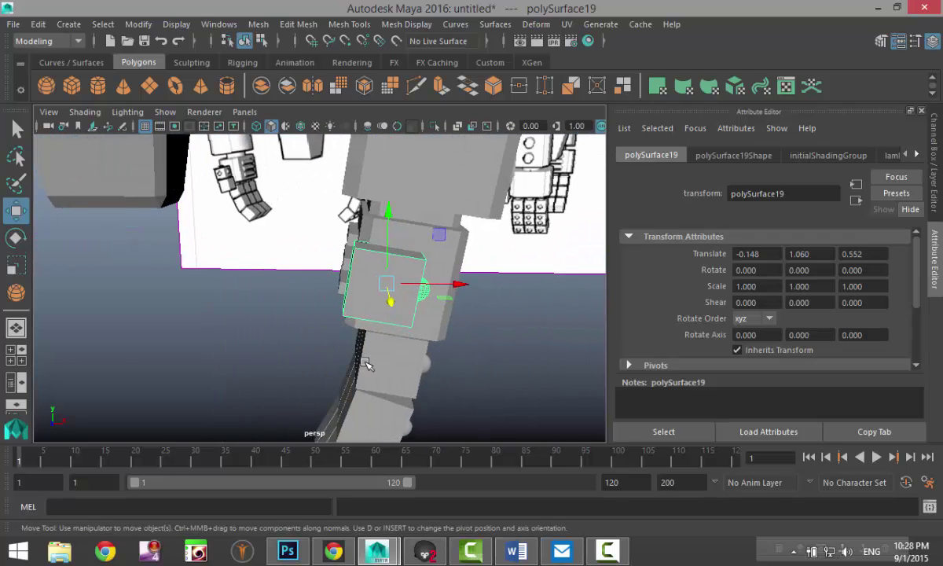
left_click_drag(460, 293, 483, 291)
left_click_drag(487, 333, 202, 308, "alt")
left_click_drag(168, 351, 181, 349, "alt")
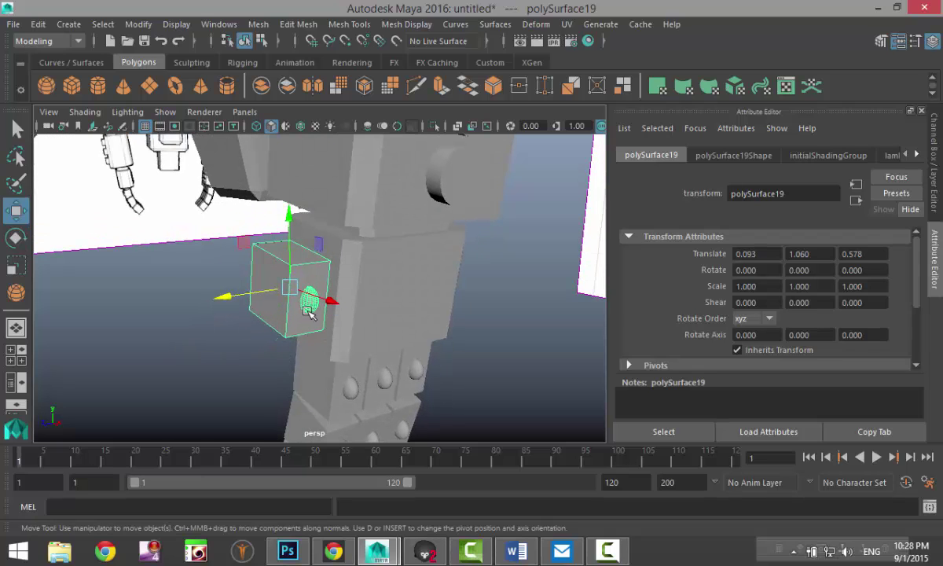
left_click(500, 312)
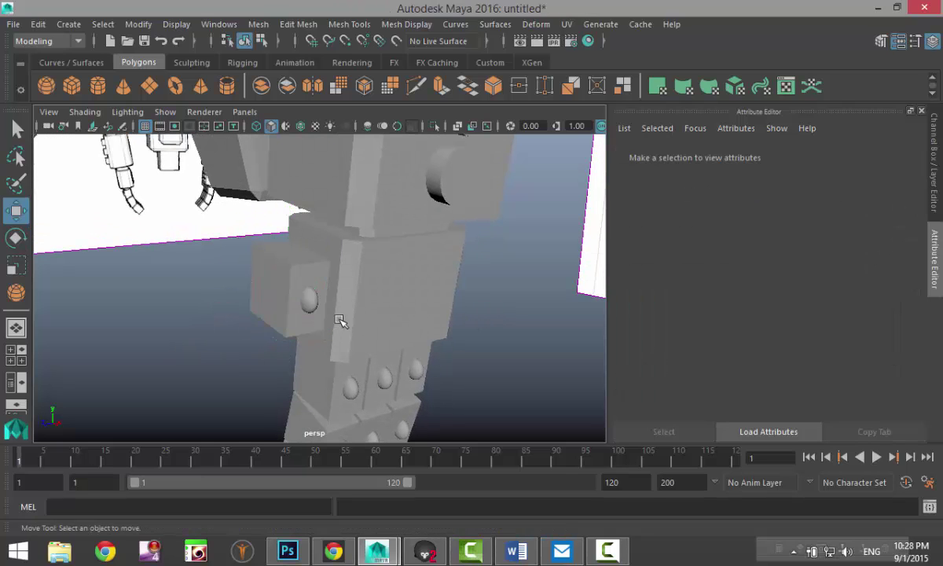
Step: Separate the thumb piece into its cube and sphere
left_click(307, 299)
left_click(258, 24)
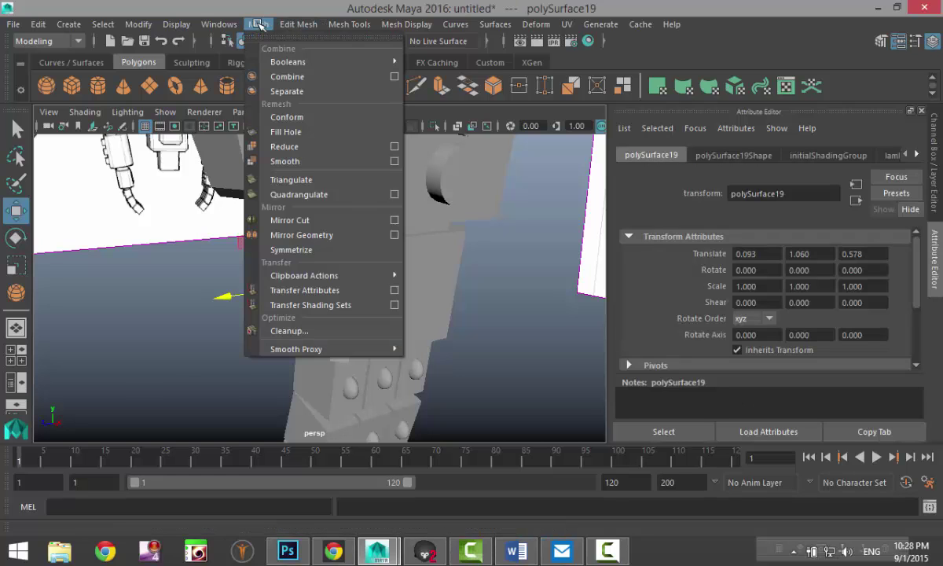
left_click(292, 91)
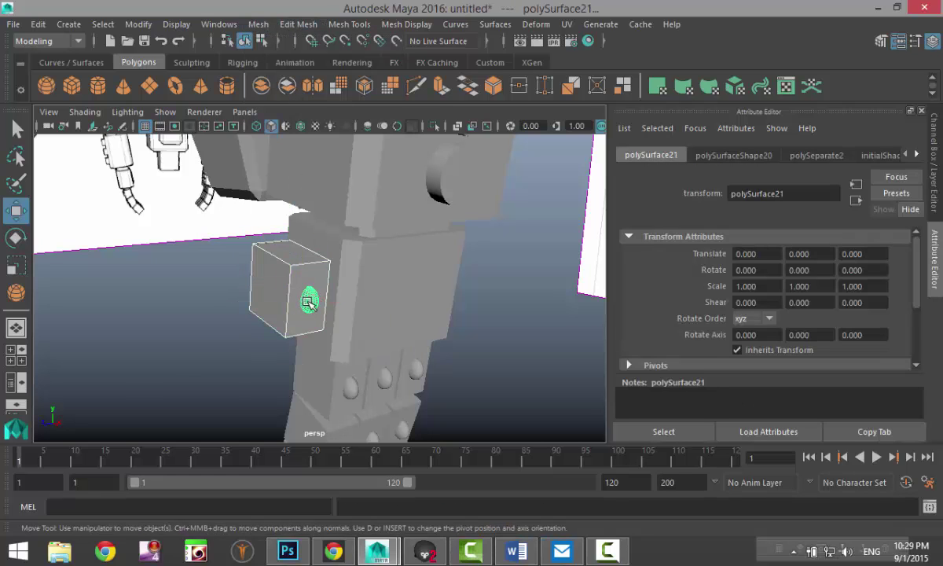
Step: Duplicate the thumb's sphere, center the copy's pivot and place it on the cube's top face, at about -0.288 on X and 0.408 on Y
key("ctrl+d")
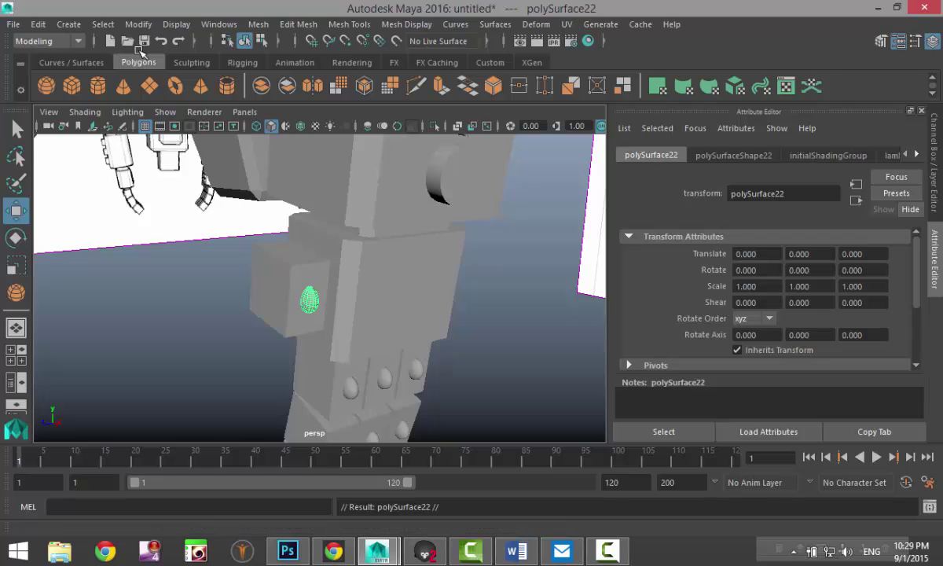
left_click(138, 25)
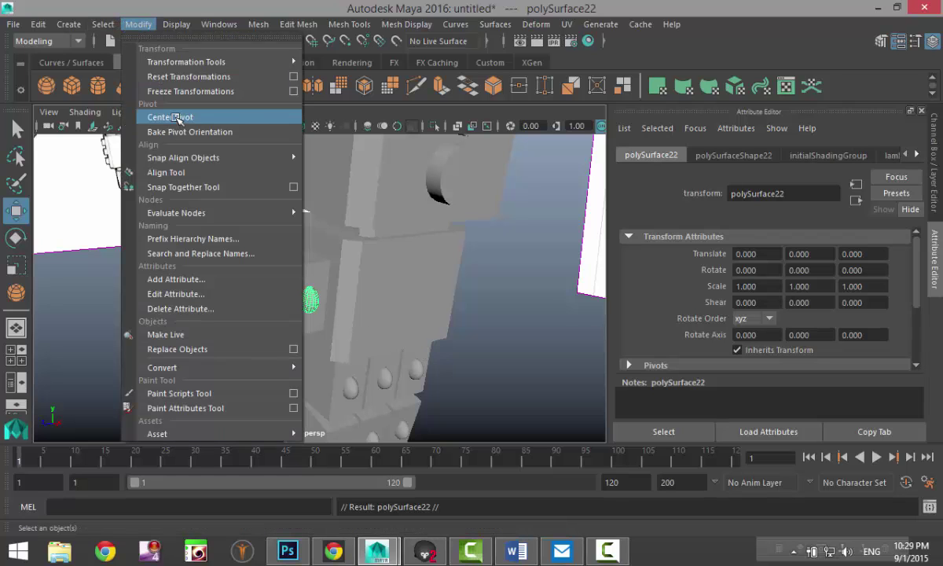
left_click(168, 117)
left_click_drag(349, 315, 321, 303)
left_click_drag(287, 218, 299, 174)
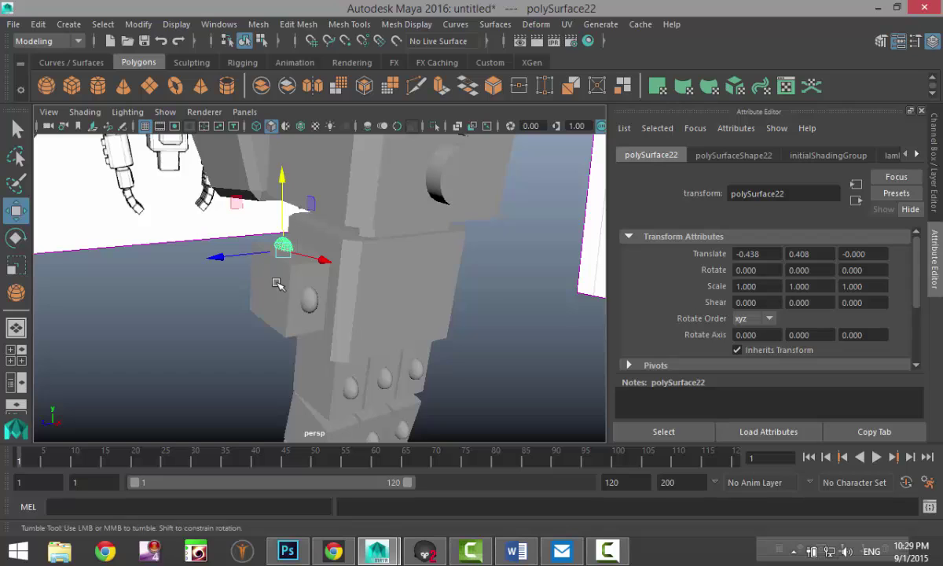
left_click_drag(277, 283, 336, 328, "alt")
left_click_drag(446, 325, 462, 331)
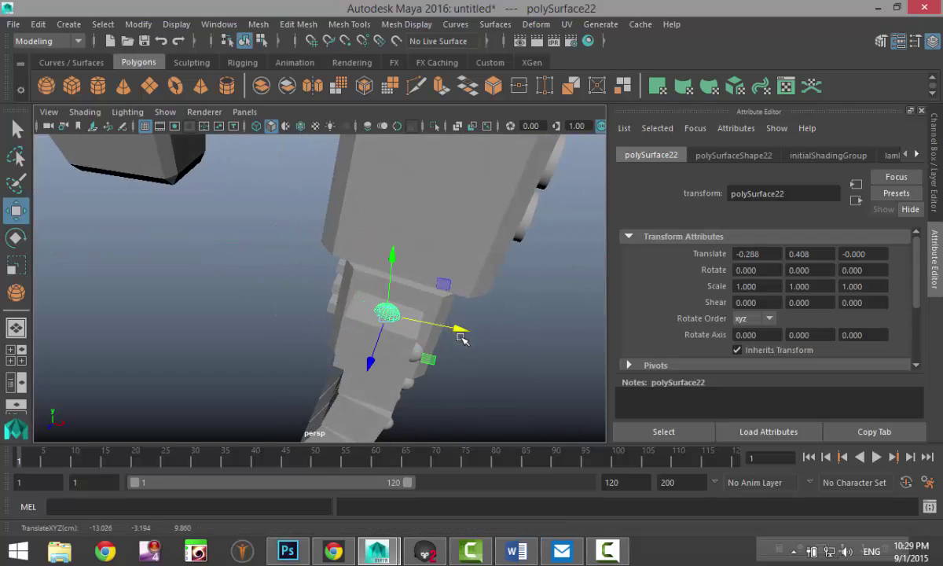
left_click(482, 366)
Step: Duplicate the sphere on the thumb cube's top and move the copy to the cube's outer side, at about 0.487 on Z
left_click_drag(482, 366, 356, 330, "alt")
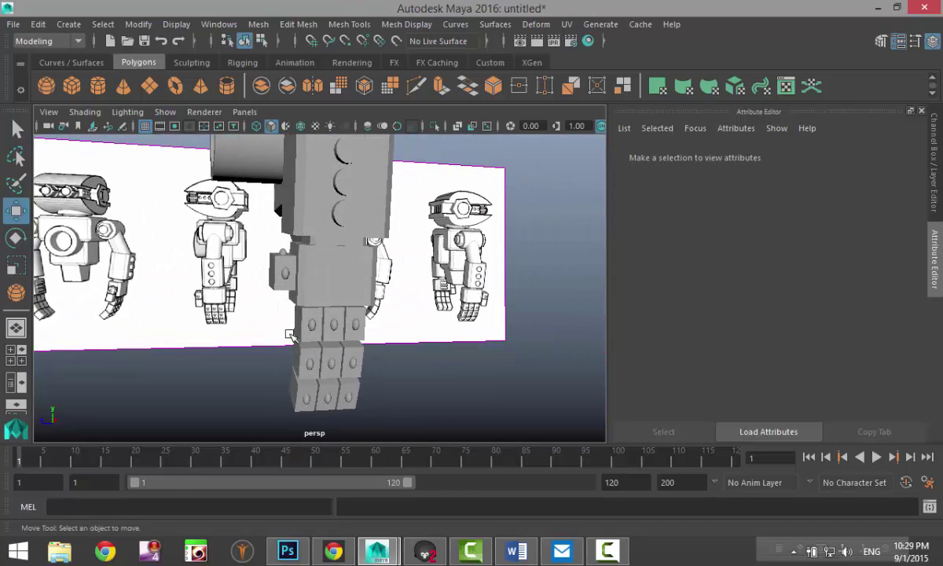
scroll(247, 335, "up", 6)
left_click_drag(232, 341, 311, 362, "alt")
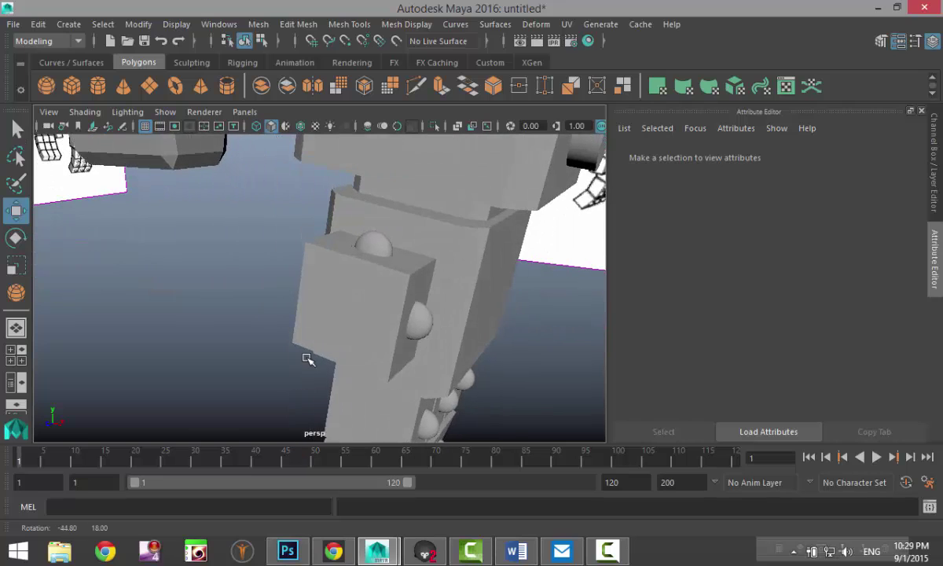
left_click(374, 247)
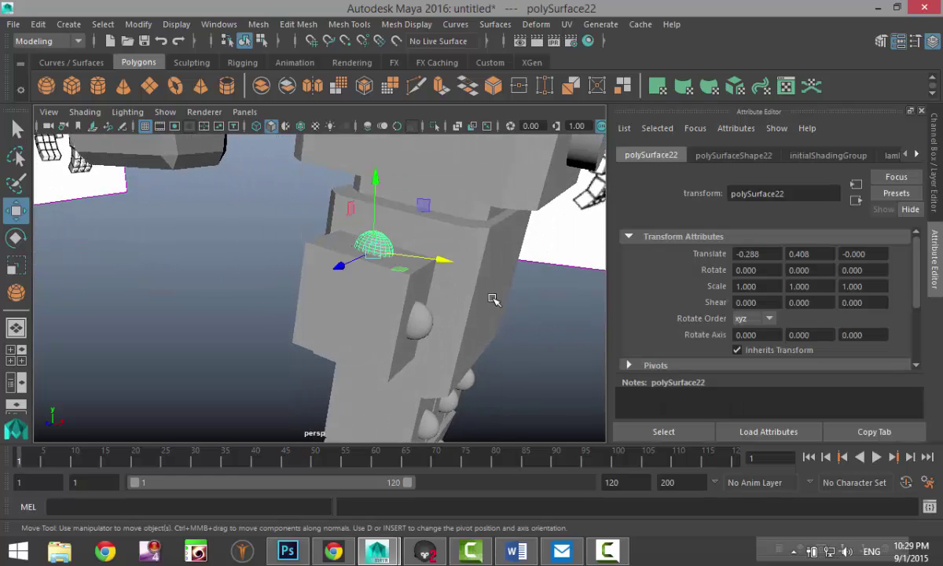
key("ctrl+d")
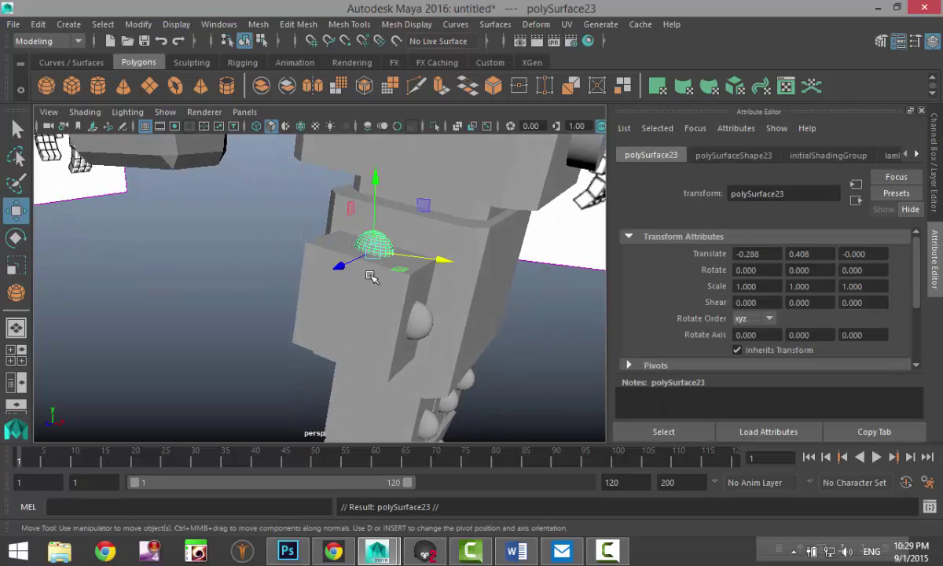
left_click_drag(343, 267, 325, 308)
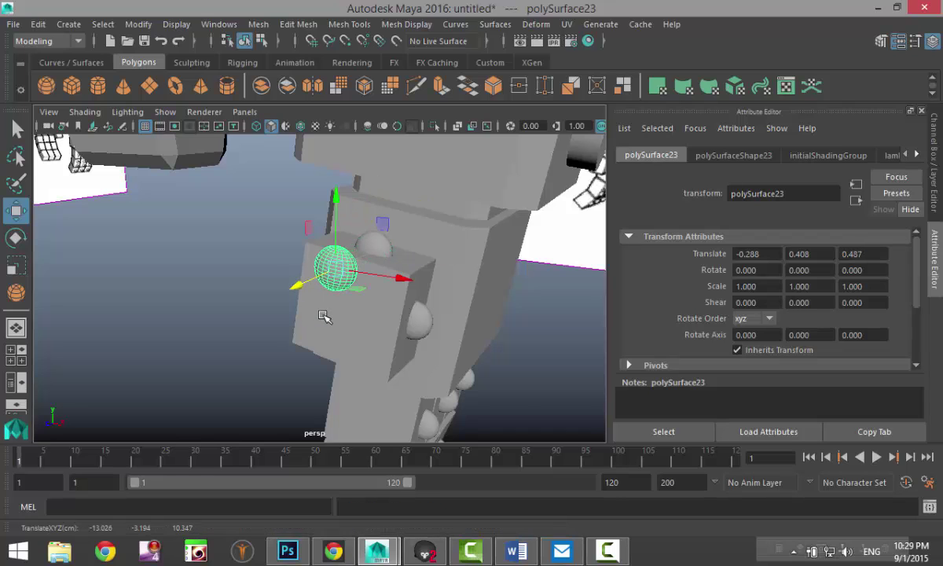
Step: Rotate the new sphere to 90 degrees on X and ready it for moving
key("e")
left_click_drag(313, 239, 350, 326)
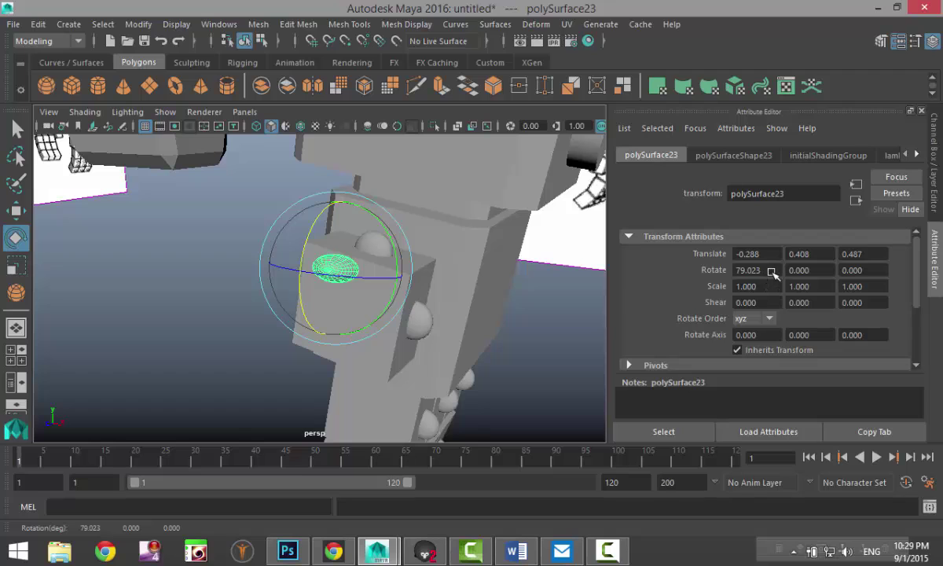
type("90")
key("Return")
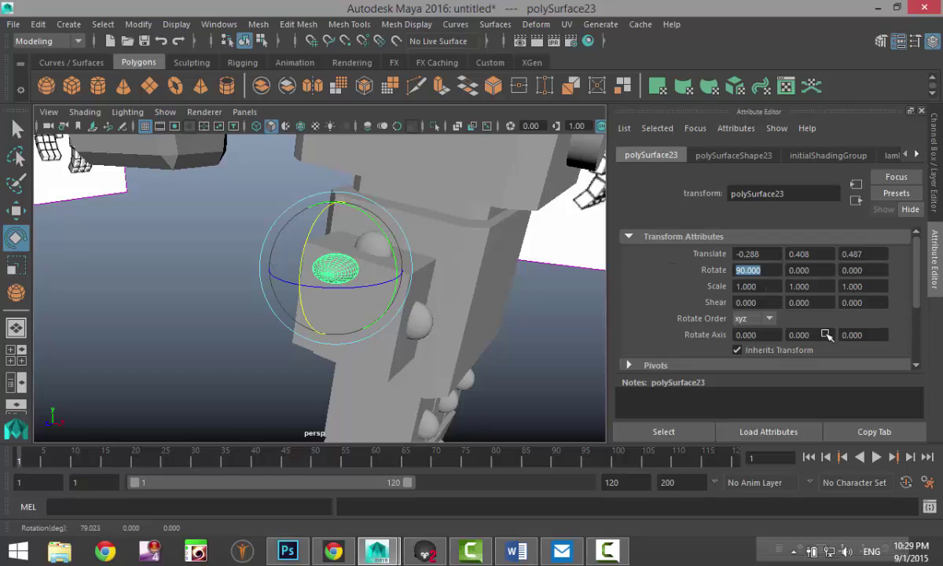
left_click(551, 346)
left_click(327, 268)
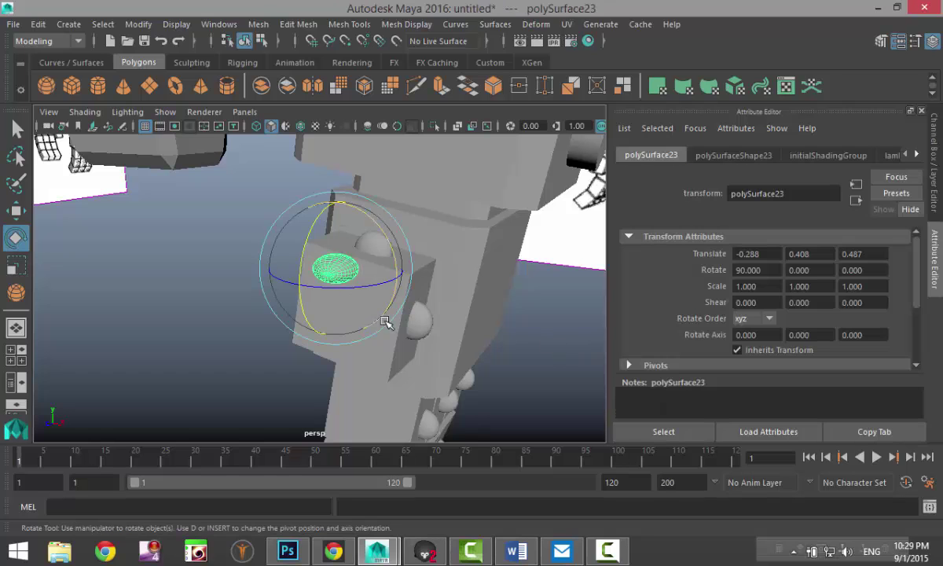
key("w")
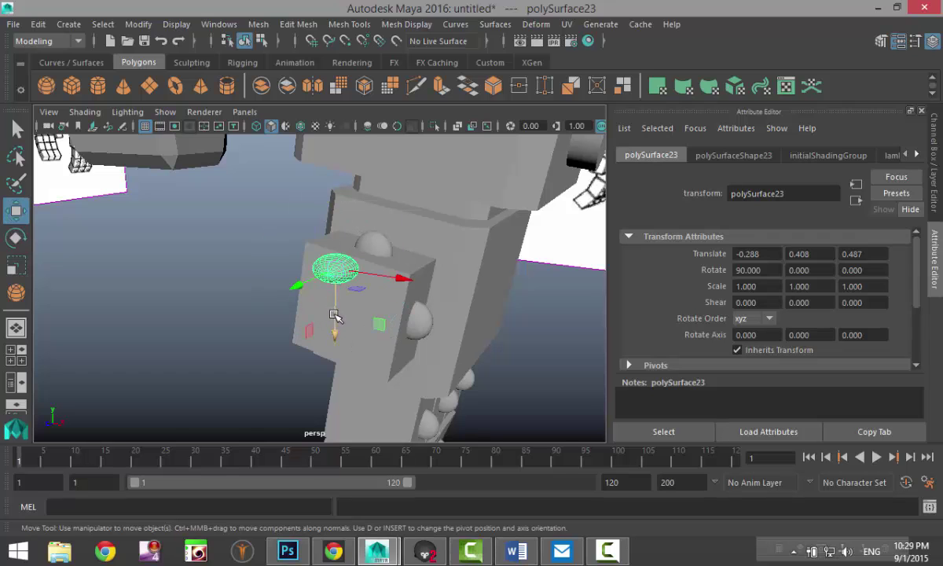
Step: Move the rotated sphere down the thumb cube's outer side in the front view, to about -0.394 on X and -0.140 on Y
left_click_drag(334, 314, 329, 360)
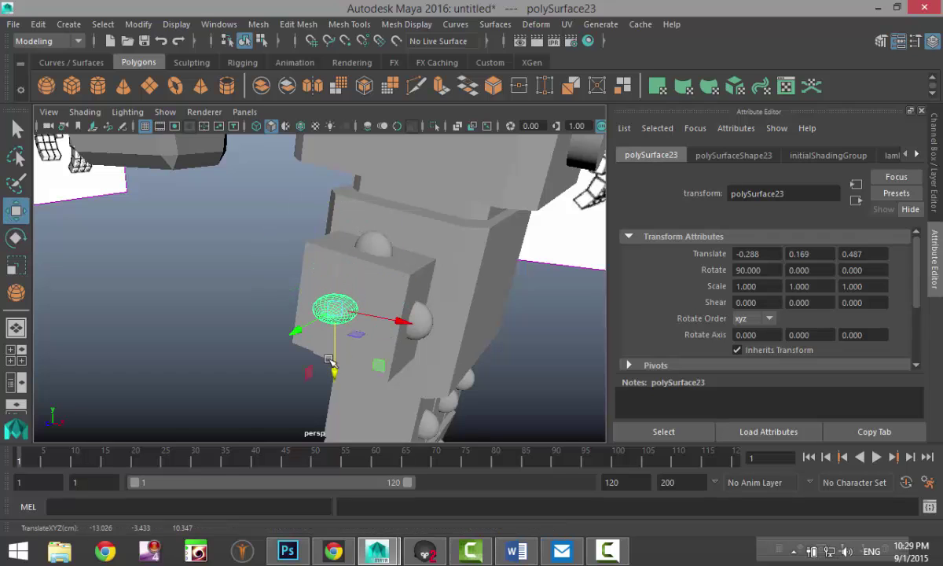
left_click(21, 349)
key("space")
scroll(459, 131, "up", 2)
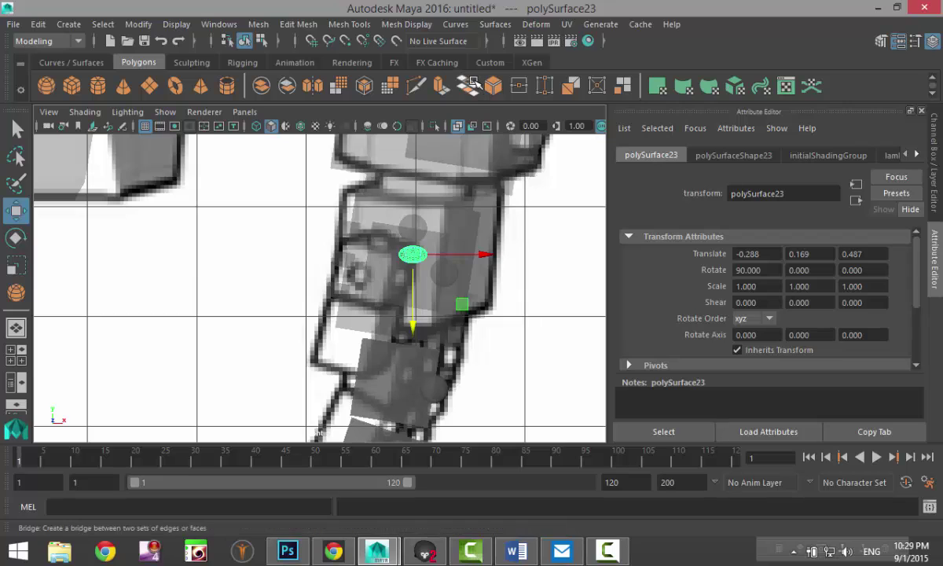
scroll(455, 147, "up", 2)
scroll(468, 287, "up", 2)
scroll(468, 287, "up", 1)
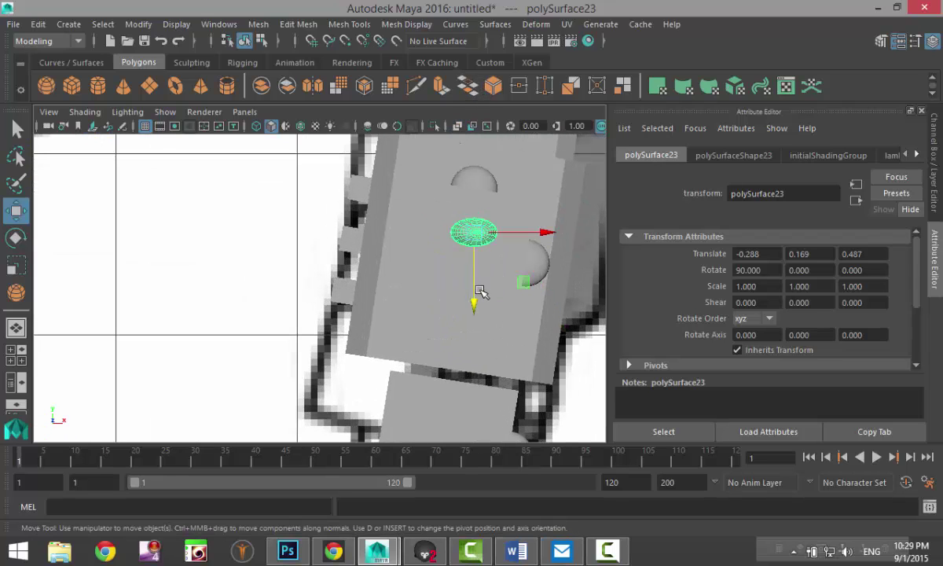
left_click_drag(475, 293, 481, 358)
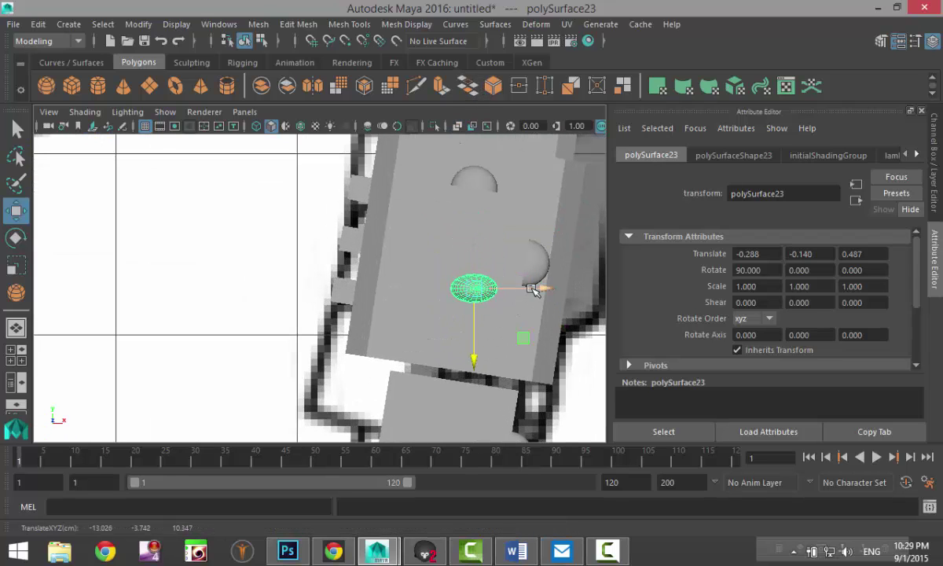
left_click_drag(533, 289, 514, 285)
key("space")
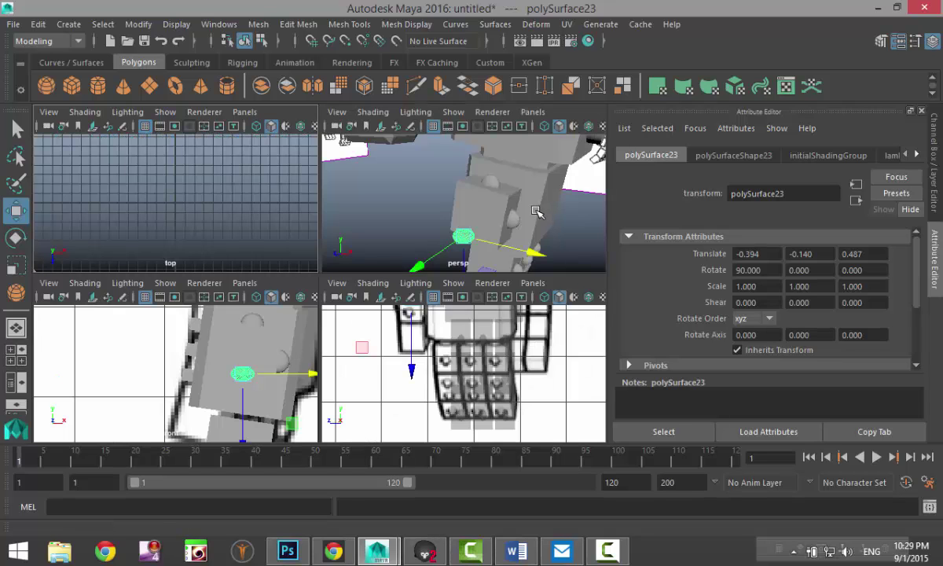
Step: Sink the sphere into the thumb cube's outer face, placing it at about -0.367 on X, 0.017 on Y and 0.193 on Z
key("space")
left_click_drag(367, 316, 357, 368, "alt")
left_click_drag(407, 299, 521, 333)
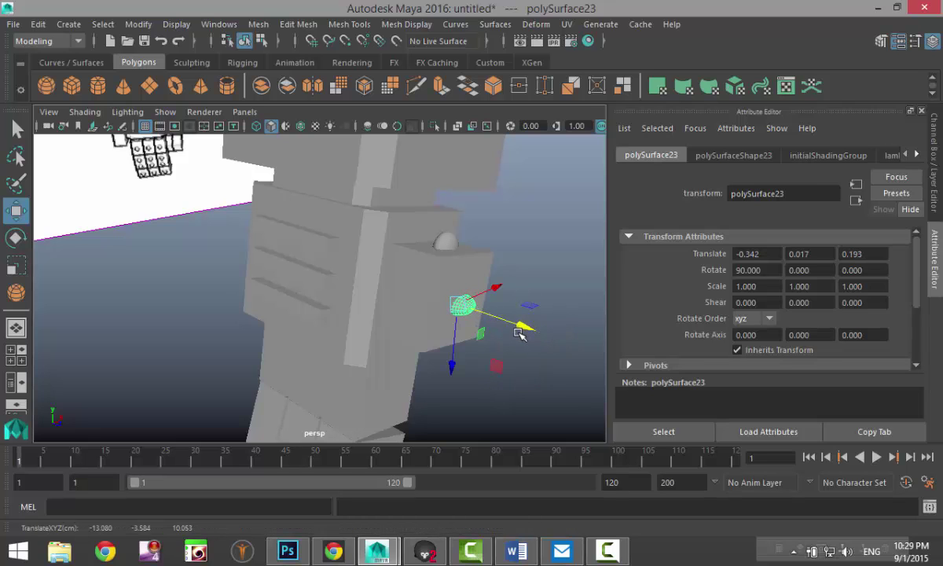
left_click_drag(533, 390, 410, 355, "alt")
left_click_drag(343, 332, 331, 347, "alt")
left_click(484, 361)
left_click(337, 286)
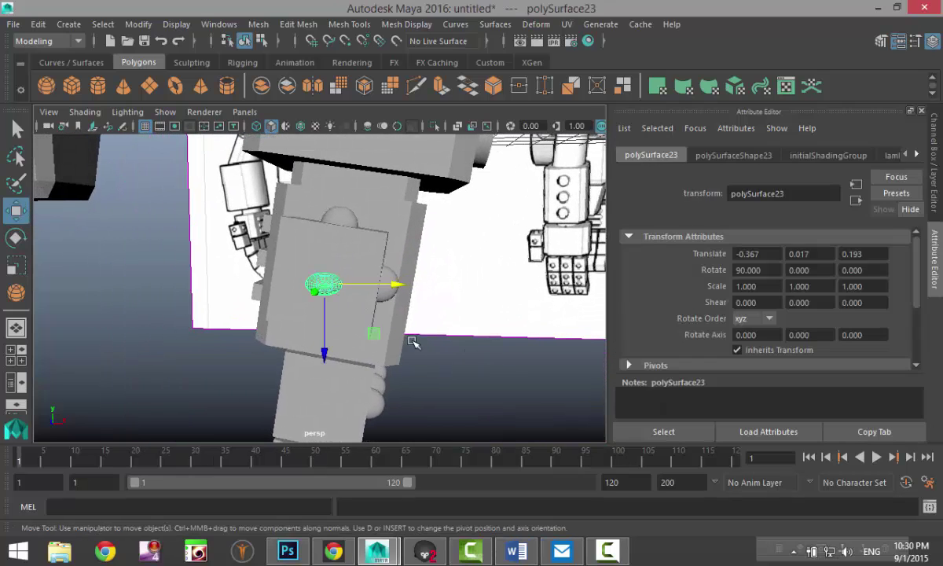
Step: Scale the outer-face sphere to about 1.629 on Z to make it round, nudge it toward the face's center and deselect it
key("r")
left_click_drag(324, 349, 332, 385)
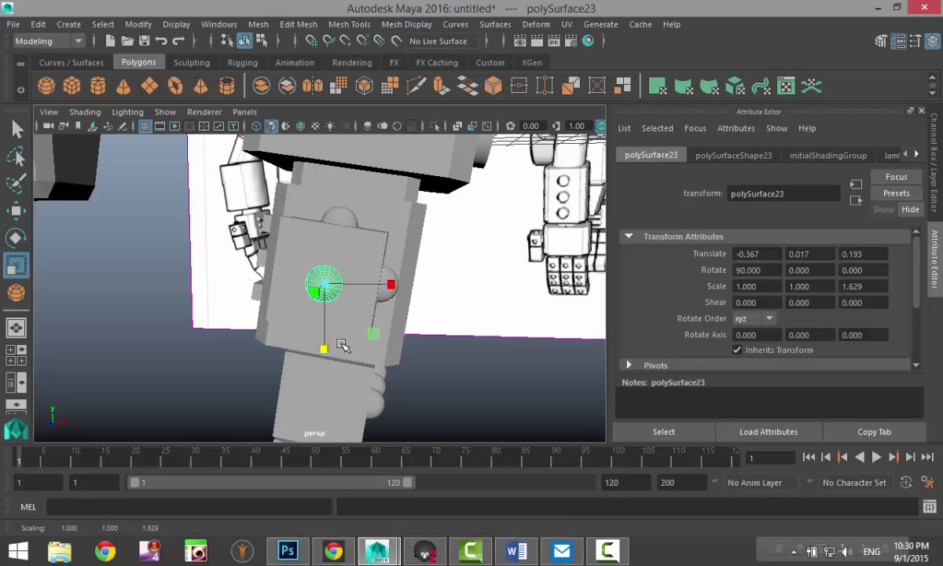
key("w")
left_click_drag(328, 289, 335, 280)
left_click(463, 343)
Step: Duplicate the thumb cube, center the copy's pivot and move the copy below the original, to about -0.774 on Y
scroll(461, 357, "down", 6)
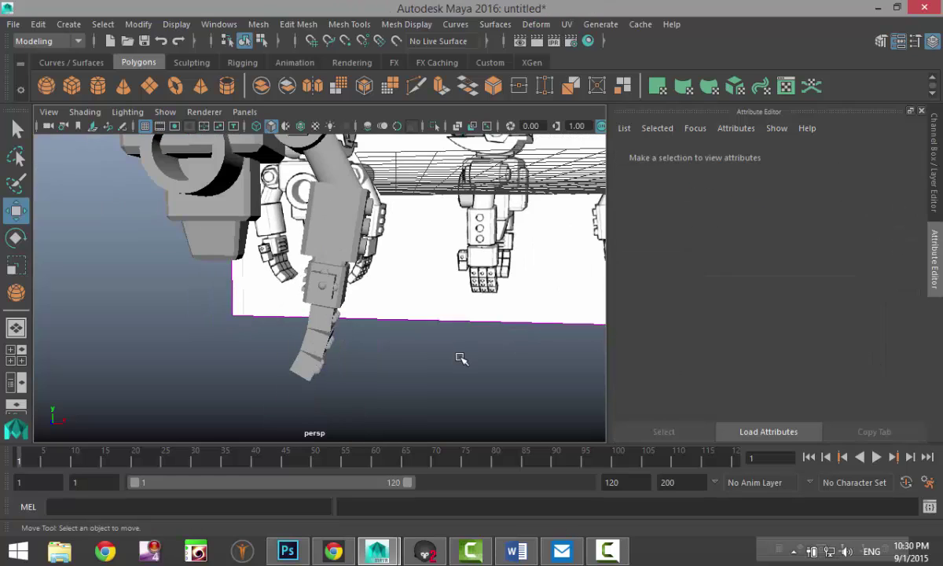
scroll(462, 359, "up", 4)
left_click_drag(466, 362, 386, 277, "alt")
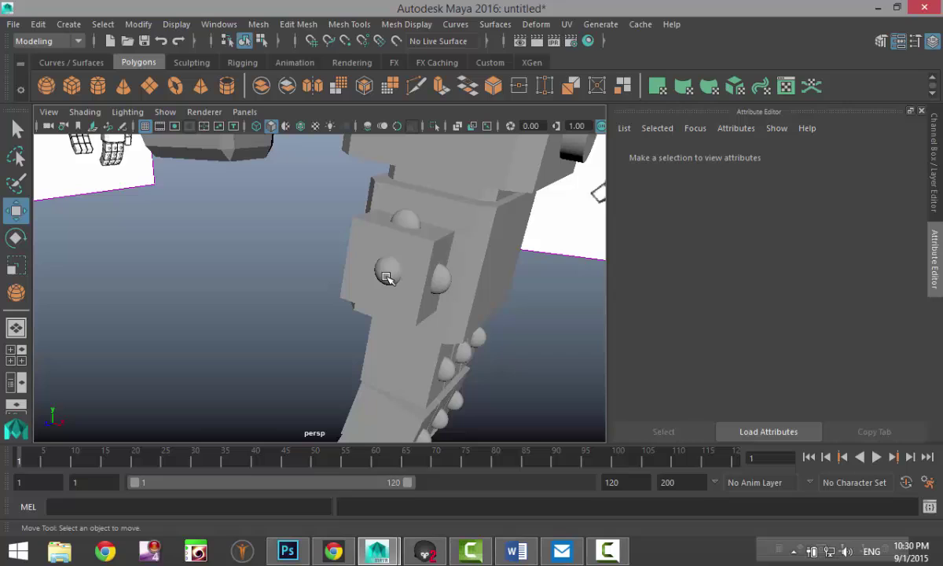
left_click(358, 236)
key("ctrl+d")
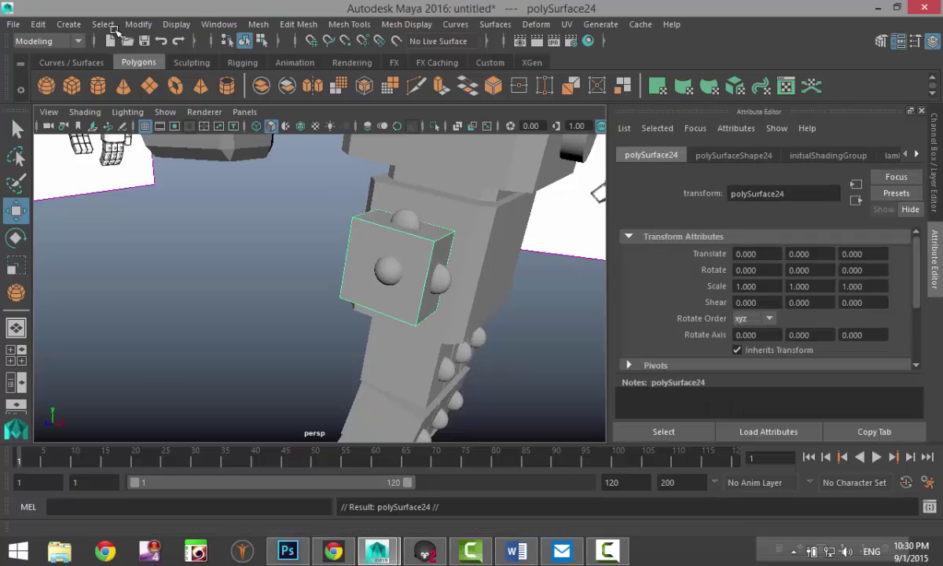
left_click(138, 24)
left_click(167, 111)
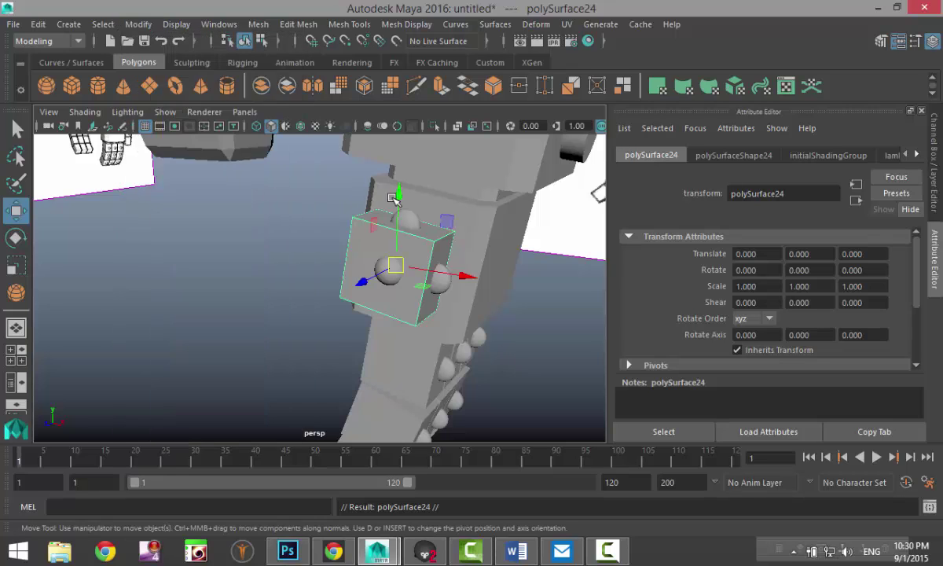
left_click_drag(393, 198, 393, 283)
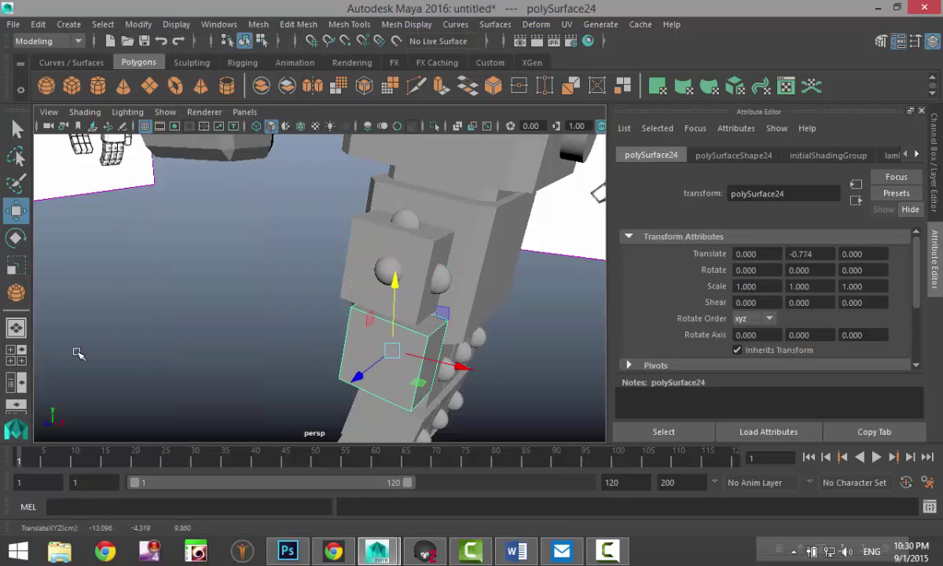
Step: Align the copied cube with the thumb's lower segment in the front-view wireframe, at about -0.107 on X and -0.753 on Y
key("space")
key("space")
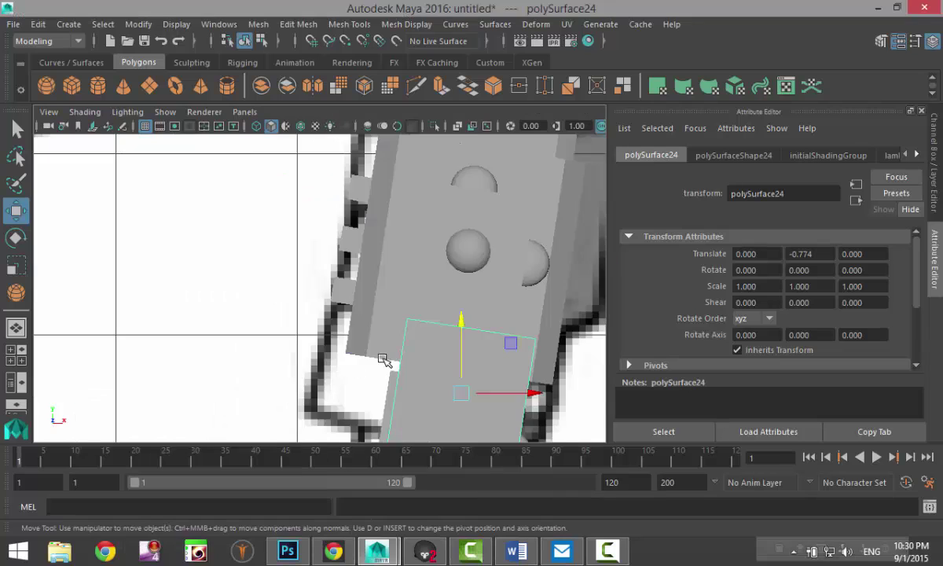
scroll(383, 359, "down", 5)
scroll(394, 358, "up", 5)
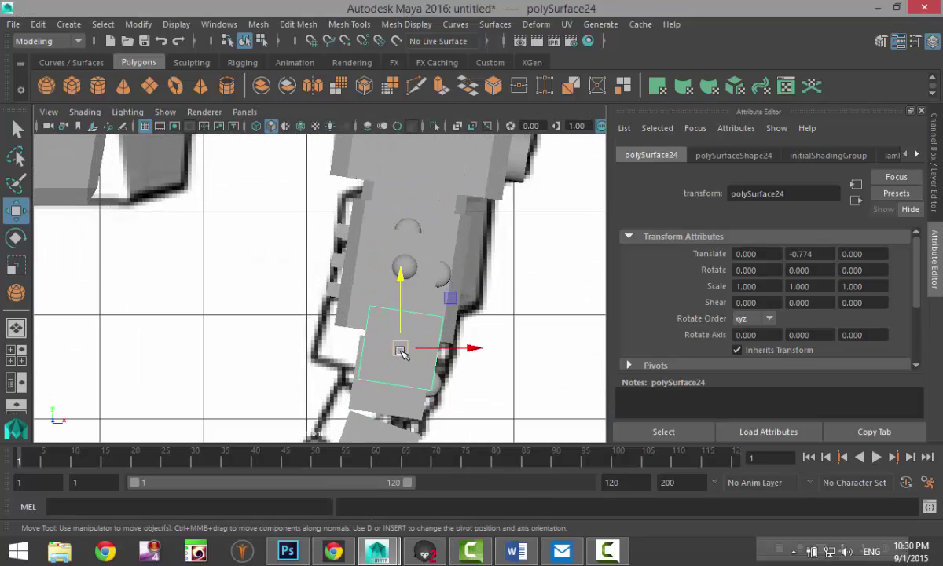
left_click_drag(400, 351, 393, 383)
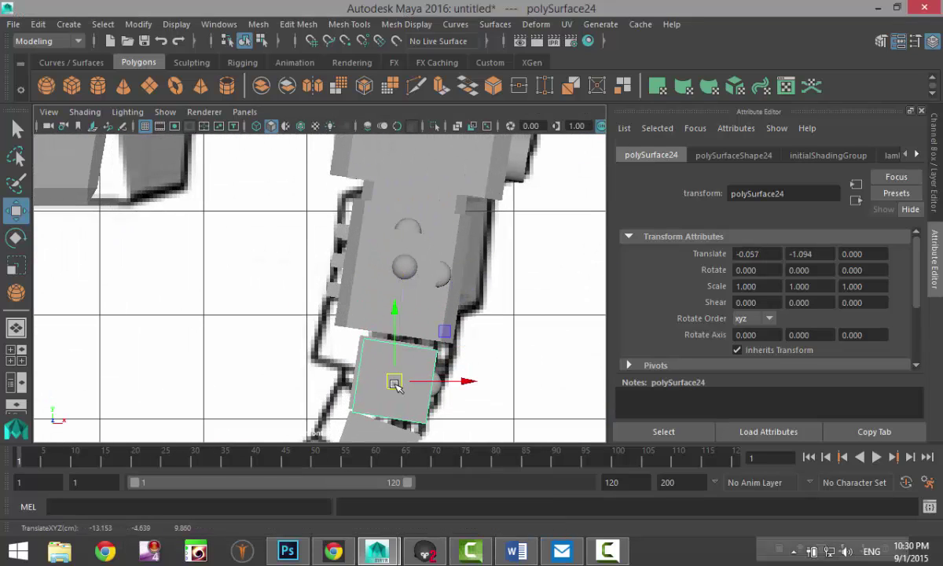
key("4")
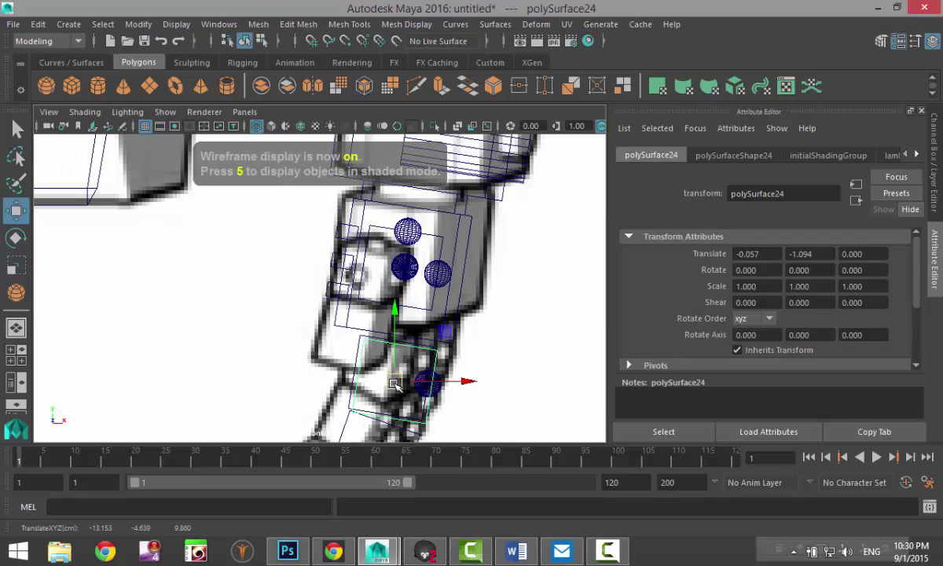
left_click_drag(395, 384, 390, 347)
Step: Rotate the lower thumb cube to about -5.73 on Z and shift it to about -0.156 on X and -0.774 on Y
key("e")
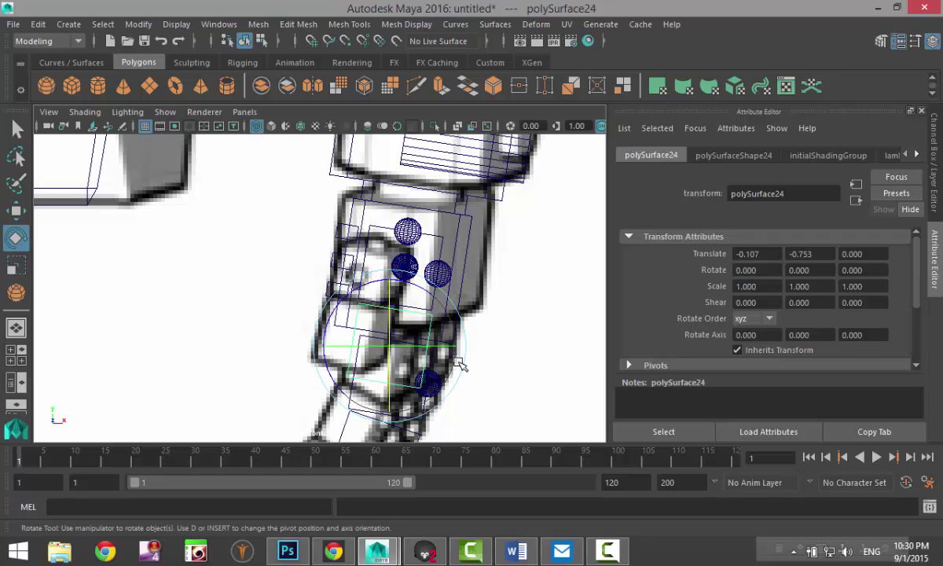
left_click_drag(462, 364, 459, 371)
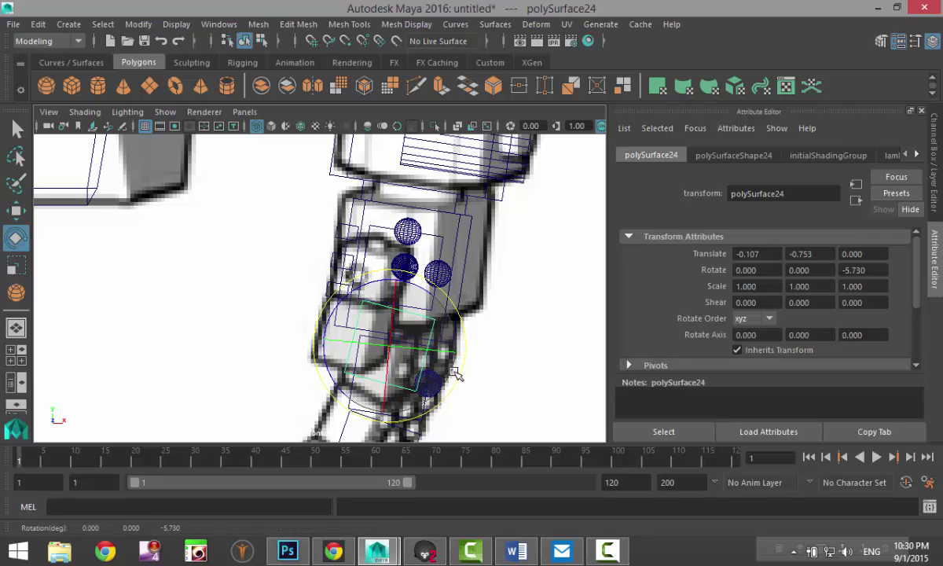
key("w")
left_click_drag(398, 355, 387, 350)
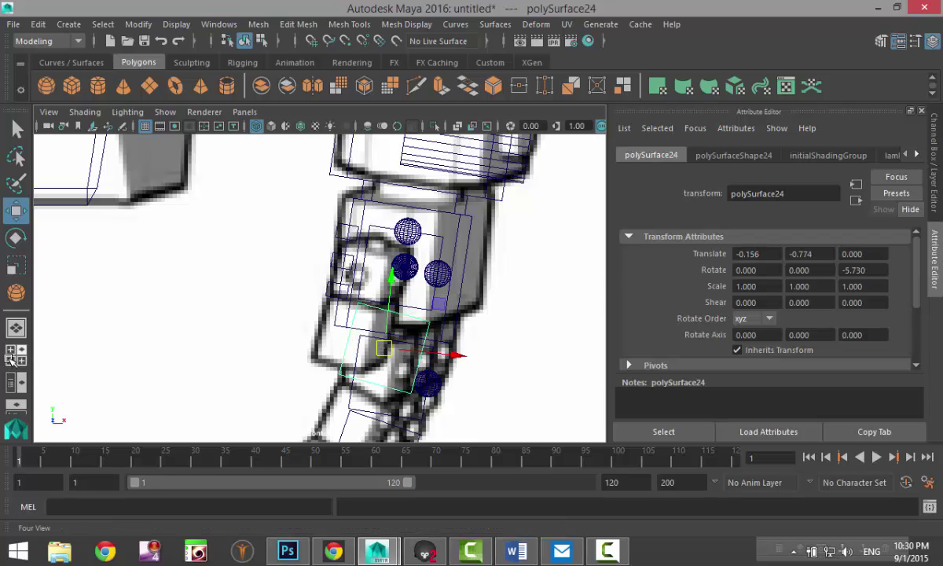
Step: Examine the thumb, hand and whole arm from several angles in the perspective view
left_click(16, 332)
key("space")
left_click(468, 400)
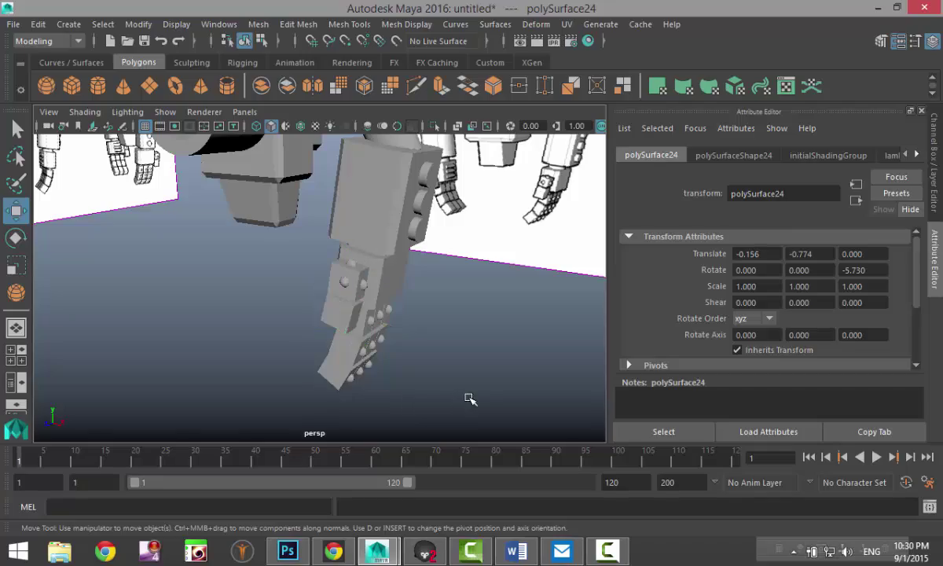
left_click_drag(466, 392, 380, 328, "alt")
scroll(384, 314, "up", 5)
middle_click_drag(400, 251, 450, 481, "alt")
left_click_drag(392, 258, 373, 250, "alt")
middle_click_drag(355, 250, 295, 140, "alt")
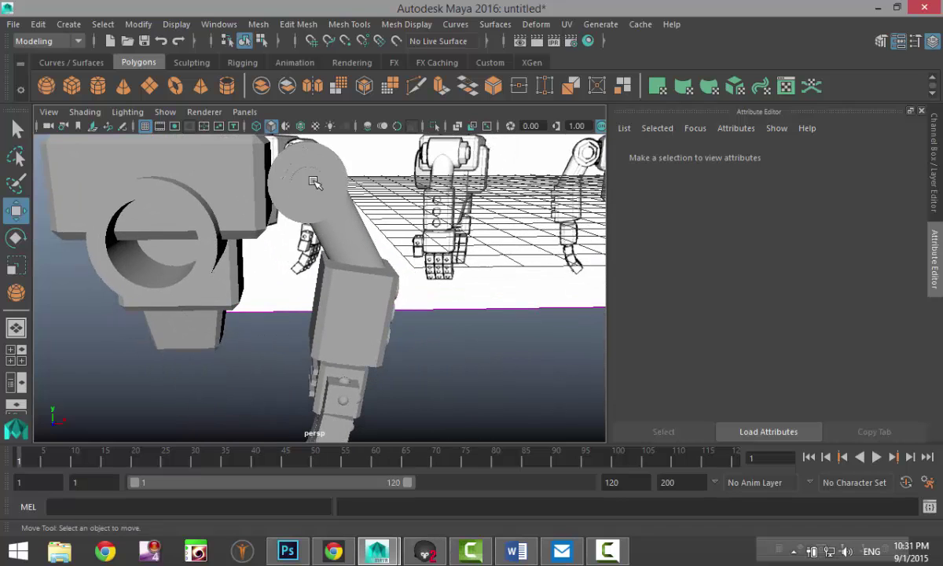
scroll(316, 181, "down", 5)
Step: Select all the arm and hand pieces in the front view, combine them into one mesh and center its pivot
left_click(21, 362)
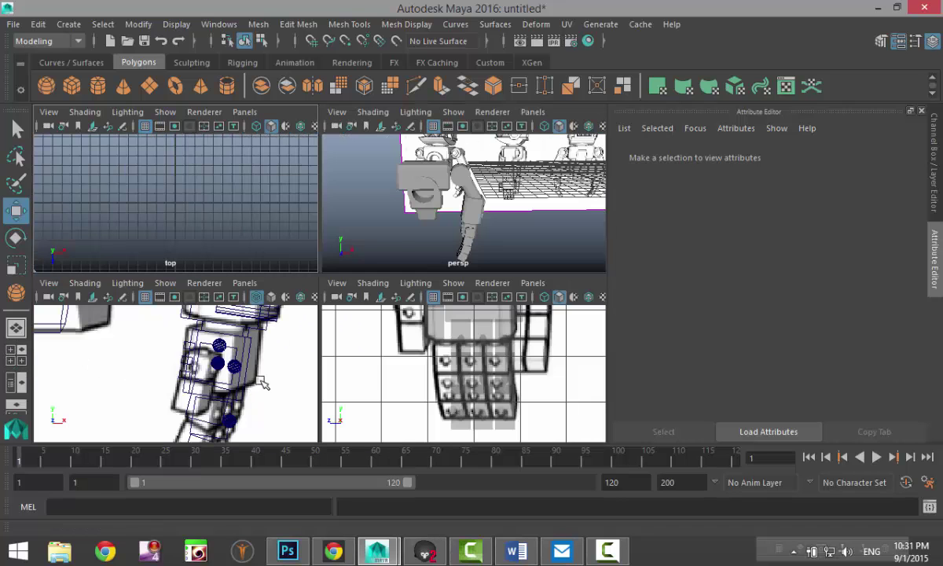
key("space")
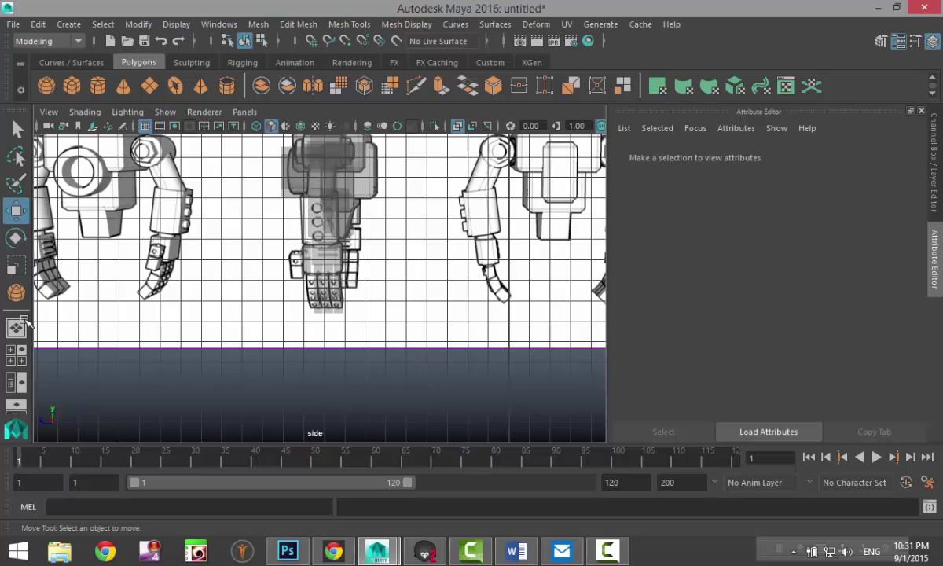
left_click(18, 326)
key("space")
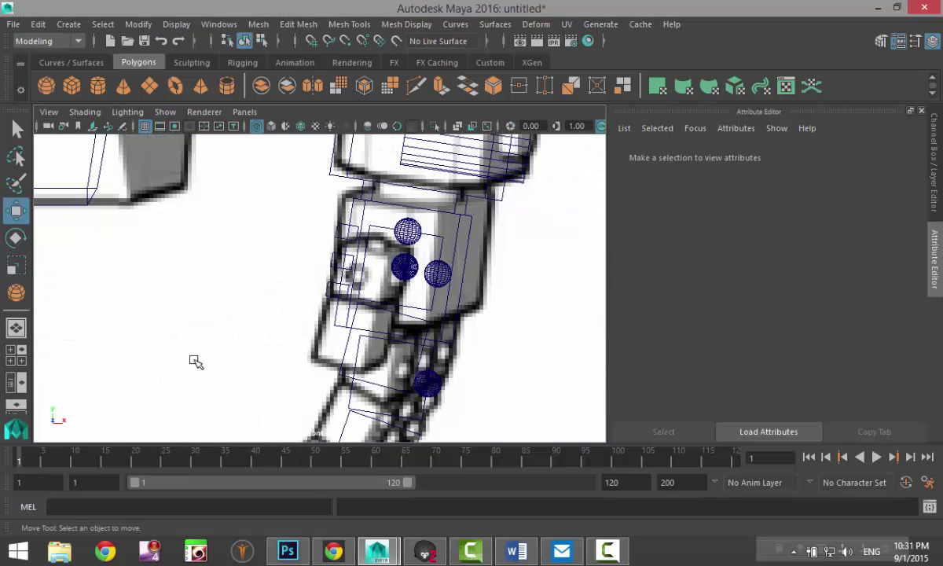
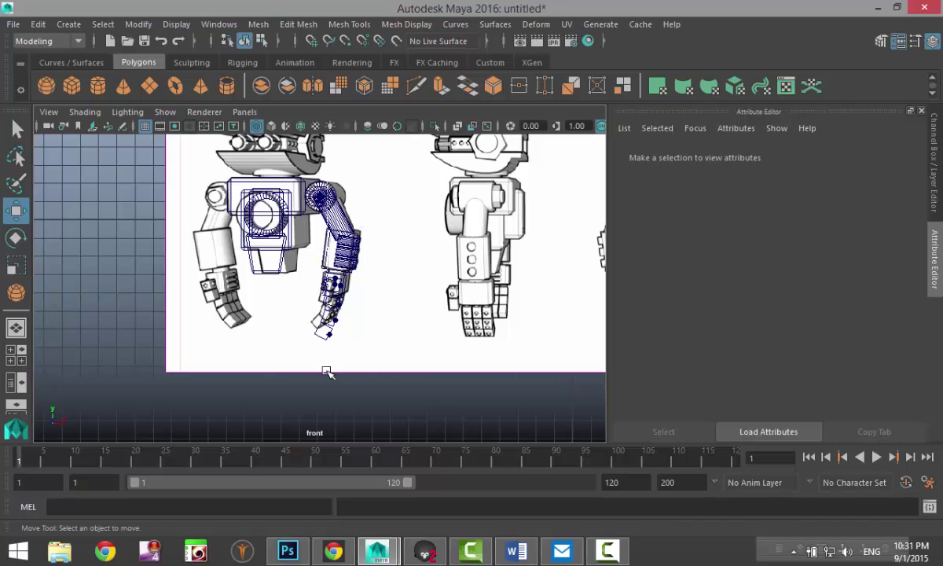
left_click_drag(312, 374, 312, 374)
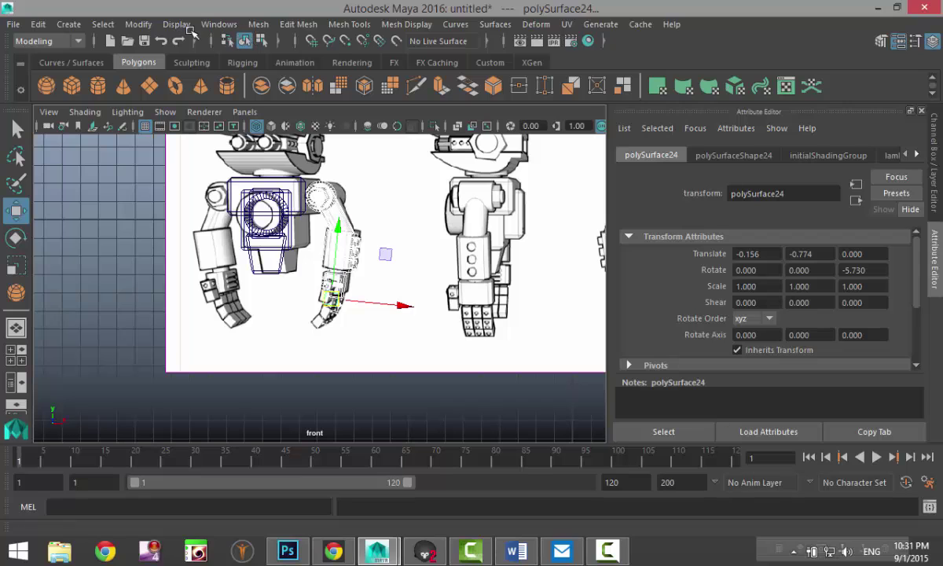
left_click(258, 24)
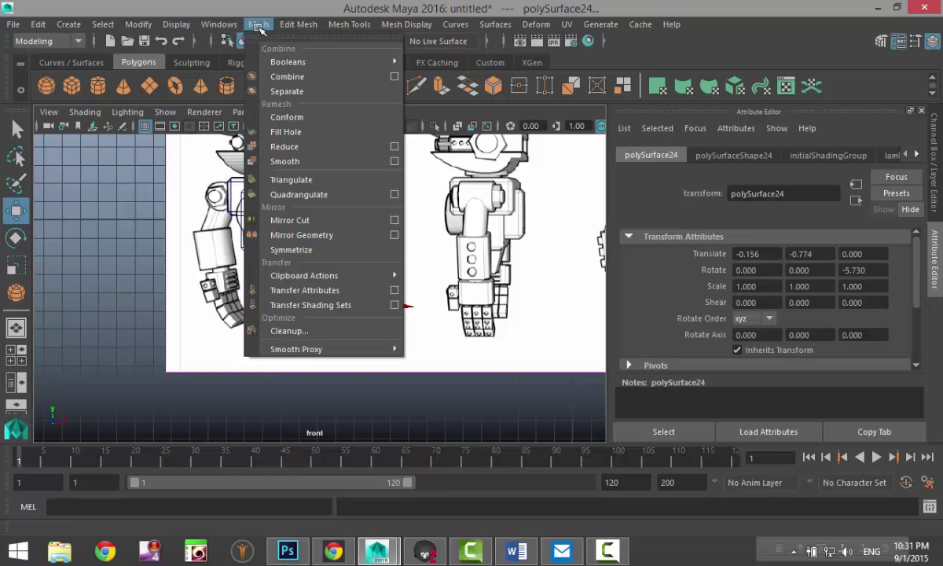
left_click(293, 76)
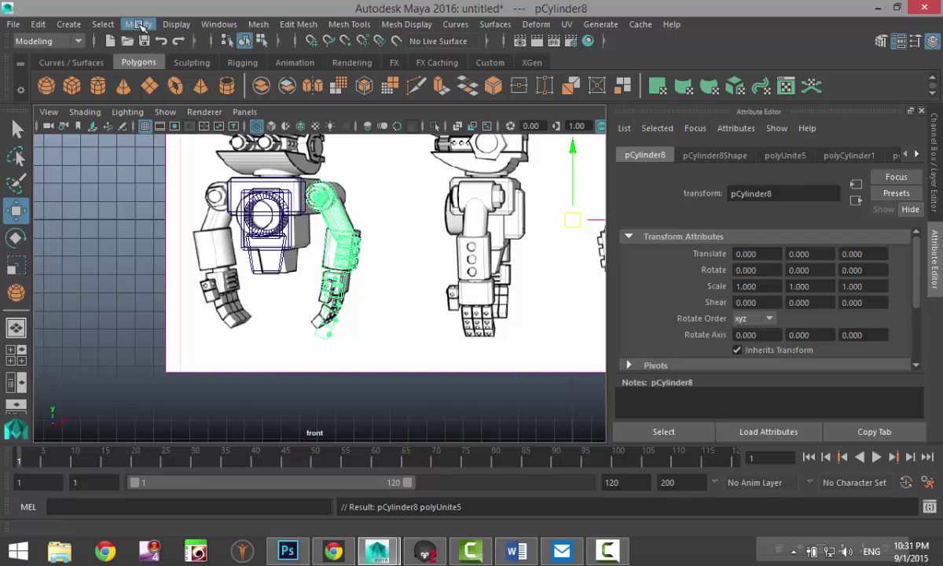
left_click(140, 24)
left_click(187, 117)
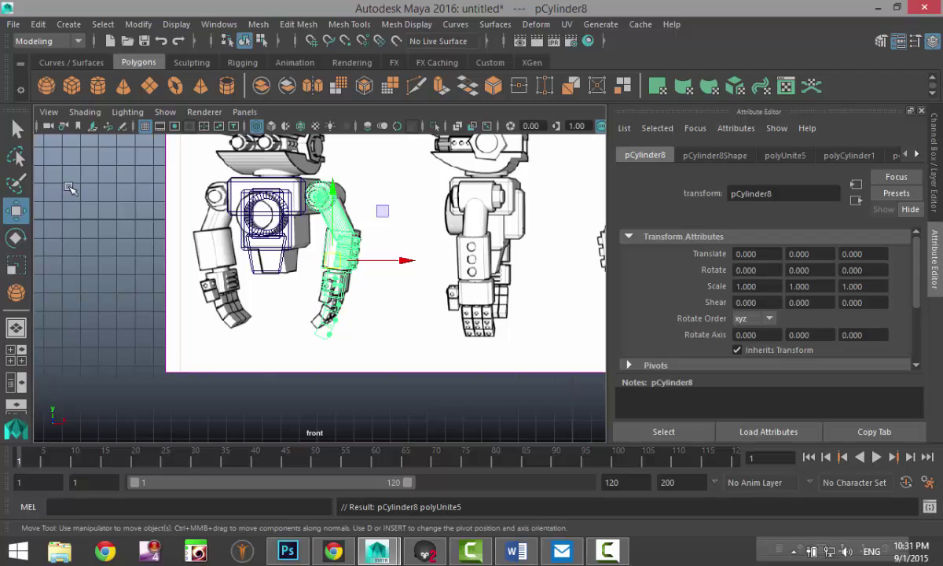
Step: Create a mirrored instance of the arm with Duplicate Special at -1 X scale and move it to the torso's opposite shoulder
left_click(38, 24)
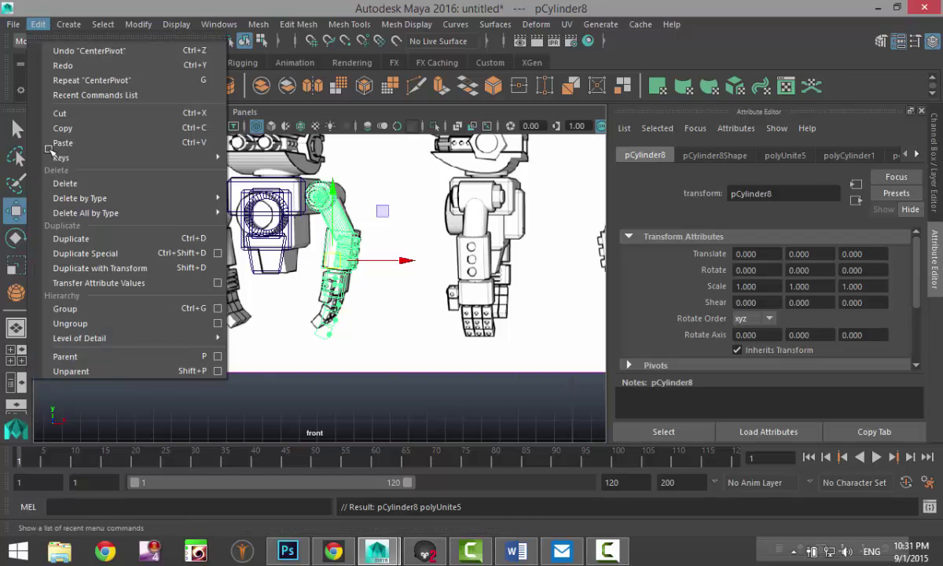
left_click(220, 254)
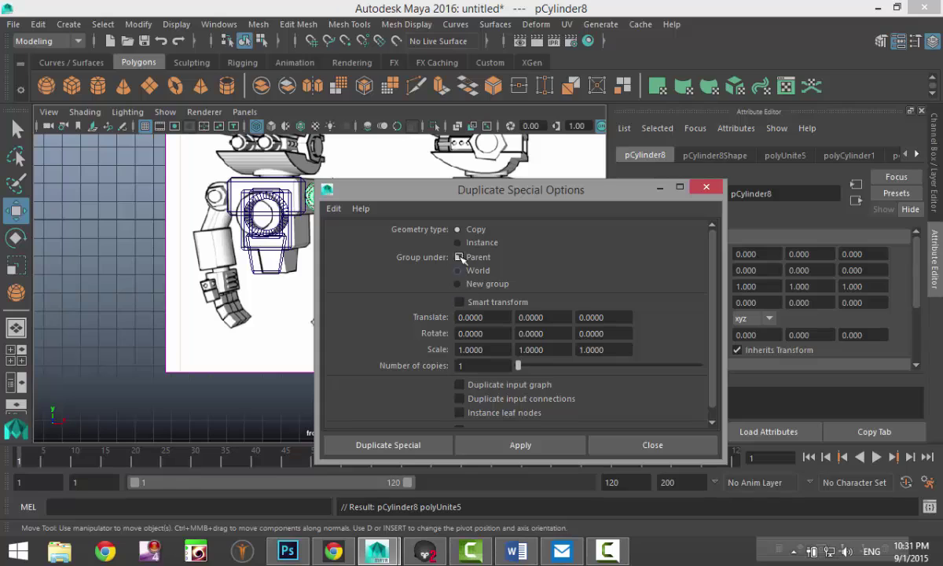
left_click(457, 243)
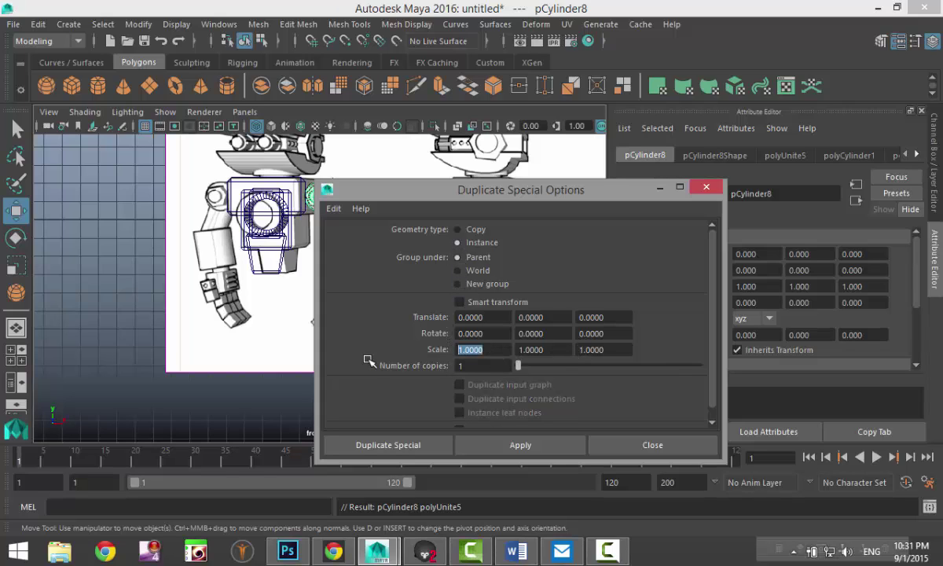
left_click(541, 447)
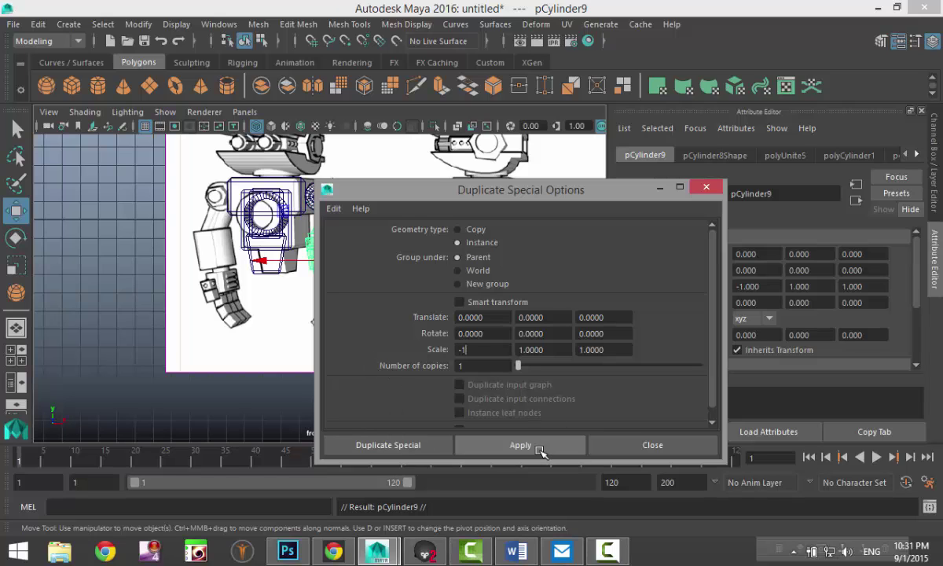
left_click_drag(446, 191, 584, 184)
left_click_drag(269, 263, 140, 283)
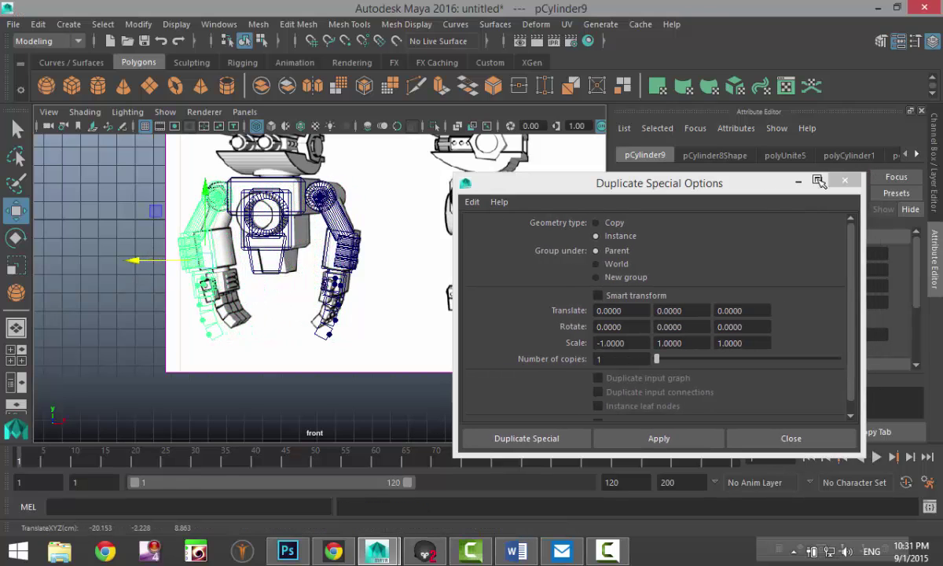
Step: Close the Duplicate Special options and shift the mirrored arm in the perspective view to about -7.297 on X
left_click(844, 180)
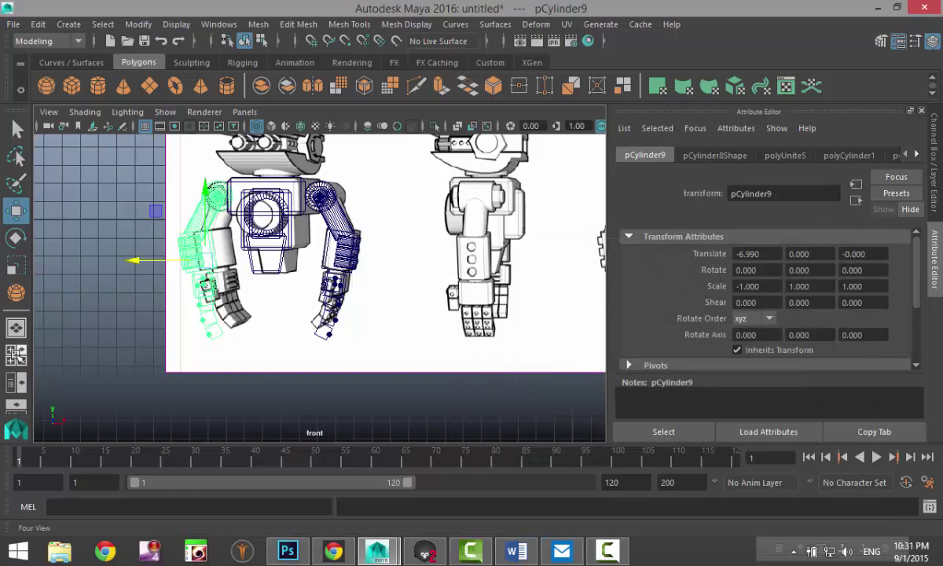
left_click(16, 329)
key("space")
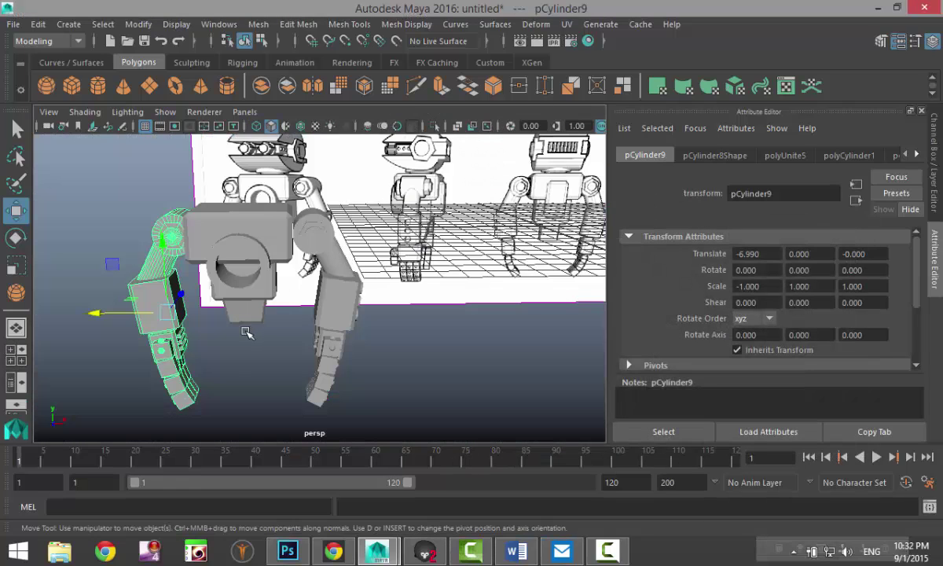
mouse_move(246, 332)
left_mouse_down("alt")
mouse_move(278, 326)
mouse_move(264, 328)
left_mouse_up("alt")
left_click_drag(86, 324, 124, 304)
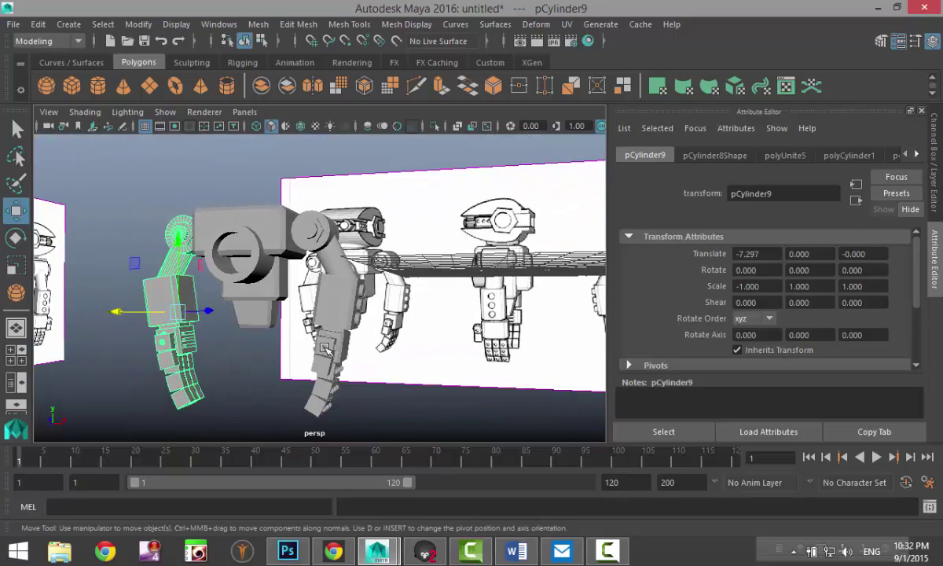
Step: Examine the robot's head in the front, side and back reference drawings from several angles in the perspective view
middle_click_drag(324, 347, 205, 338, "alt")
scroll(396, 367, "down", 5)
scroll(394, 368, "up", 5)
middle_click_drag(397, 344, 391, 420, "alt")
scroll(393, 414, "up", 5)
left_click_drag(370, 377, 394, 394, "alt")
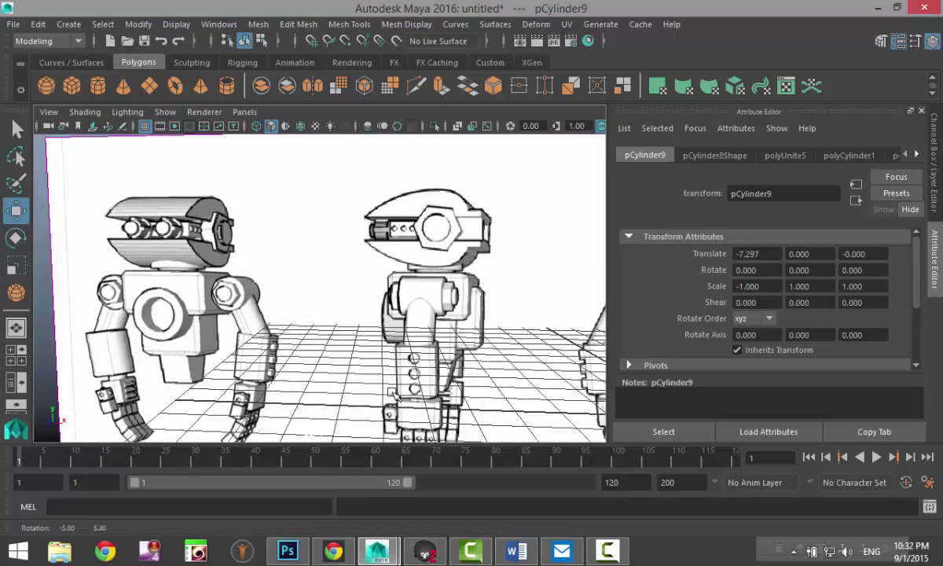
middle_click_drag(491, 426, 406, 392, "alt")
left_click_drag(406, 391, 403, 389, "alt")
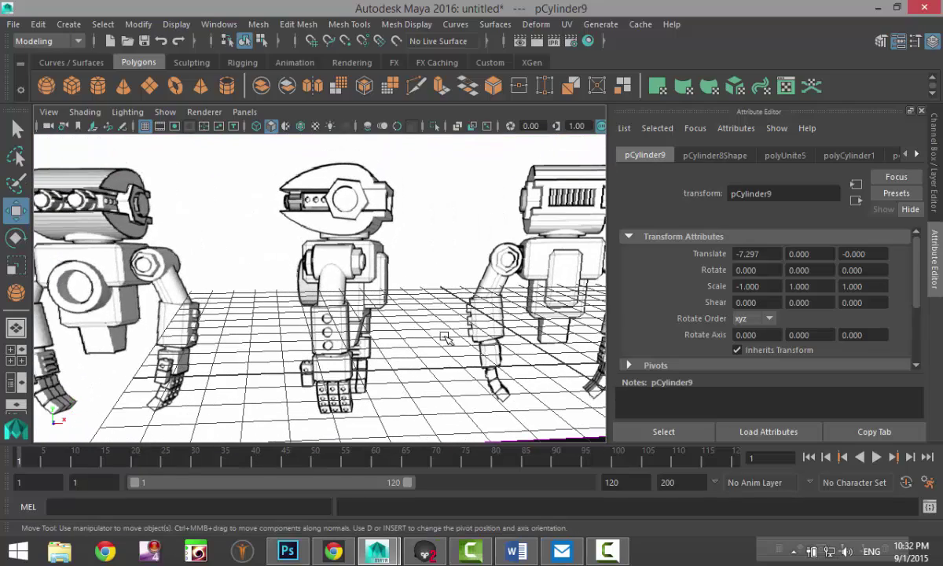
left_click_drag(448, 336, 454, 338, "alt")
middle_click_drag(387, 351, 354, 354, "alt")
scroll(353, 354, "down", 3)
left_click_drag(427, 346, 404, 346, "alt")
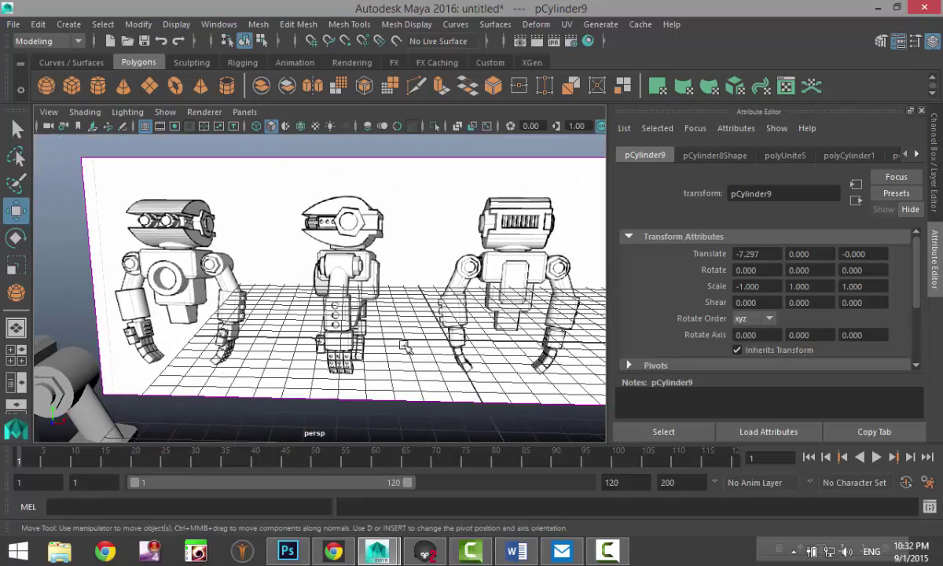
middle_click_drag(404, 345, 144, 362, "alt")
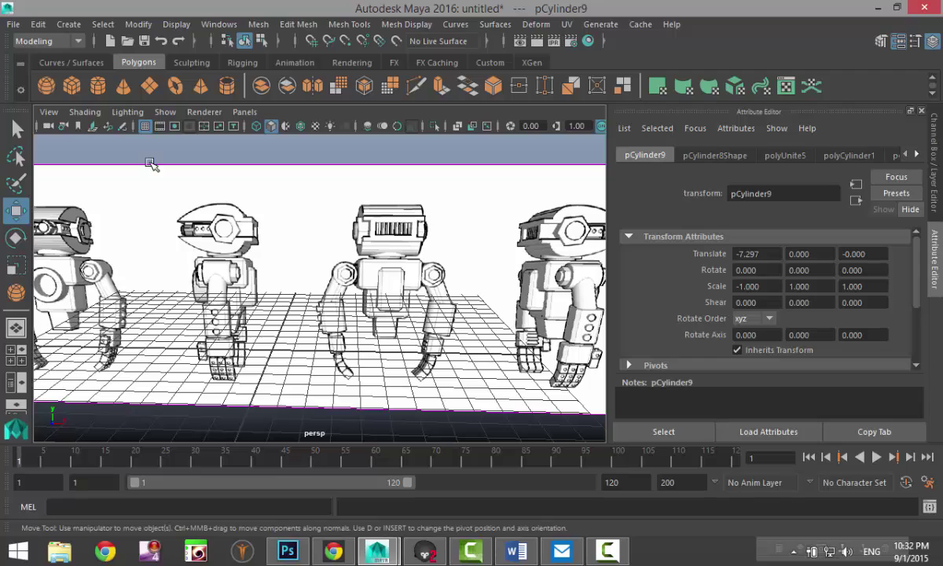
Step: Create a polygon cube and move it over the back-view head in the side view, to about 4.063 on Y and -2.417 on Z
left_click(72, 85)
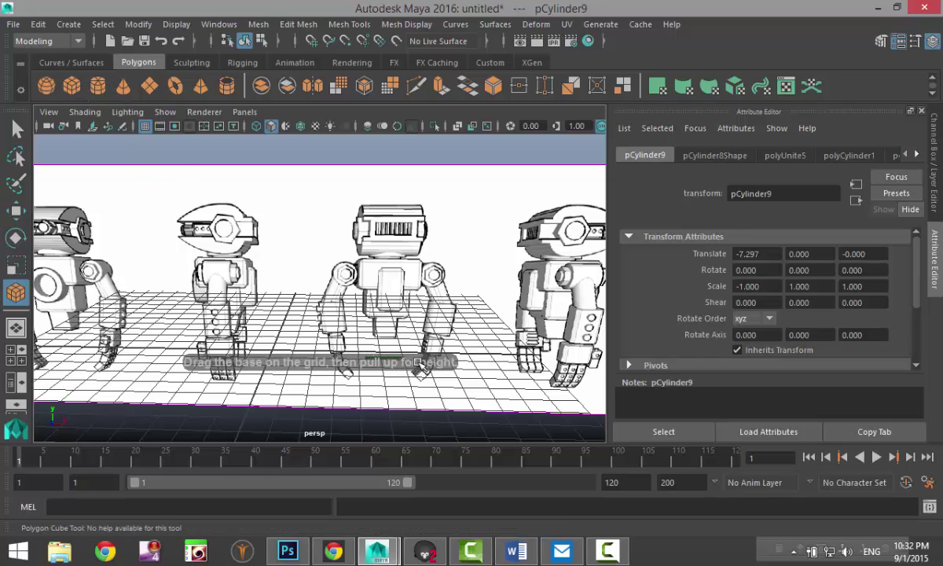
left_click_drag(417, 362, 446, 314)
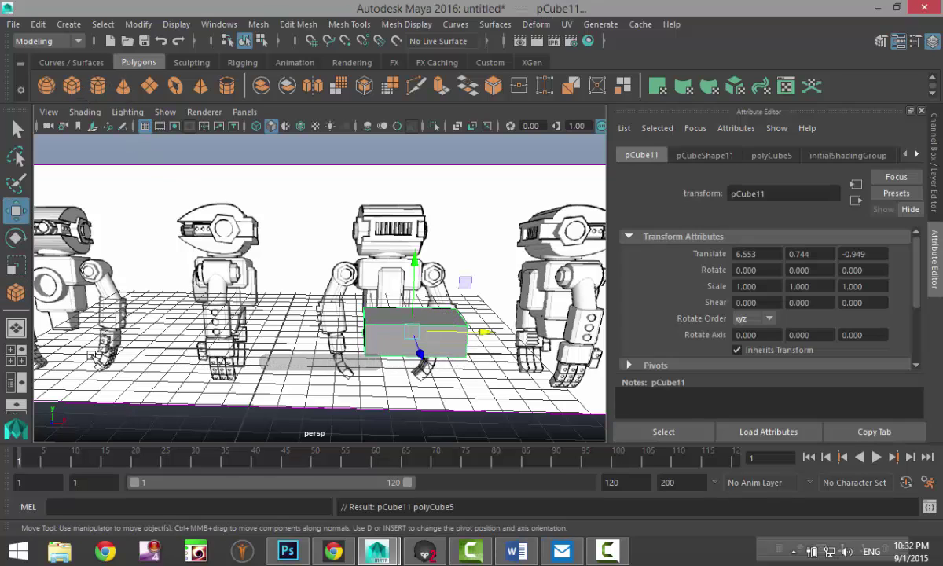
left_click(16, 327)
key("space")
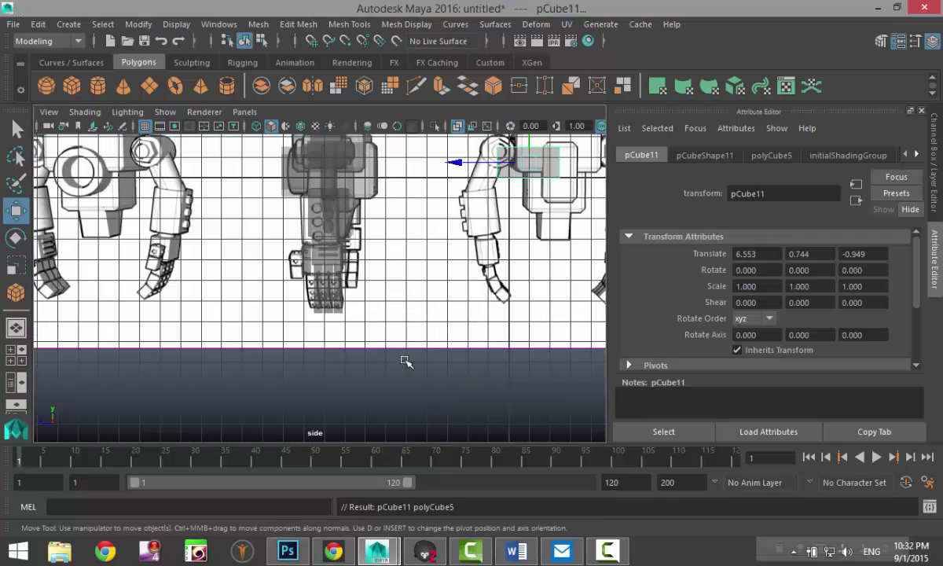
scroll(403, 357, "down", 3)
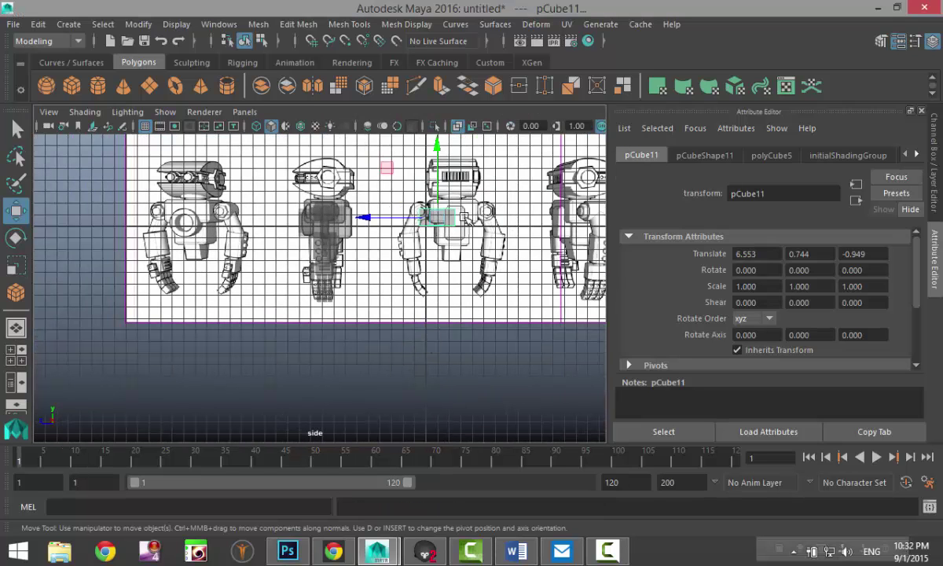
left_click_drag(439, 218, 456, 179)
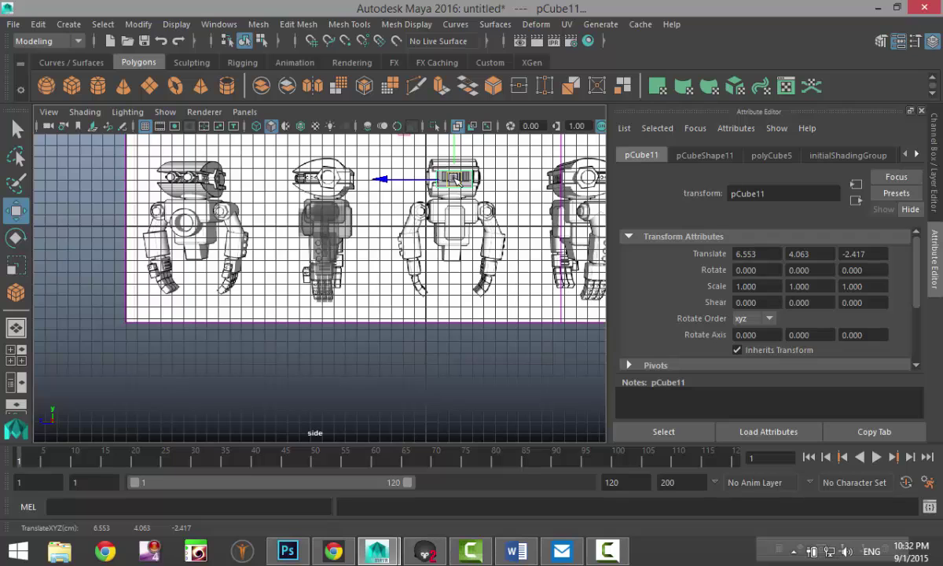
Step: Fit the cube to the head's vented back panel at about 4.282 Y and -2.566 Z, scaled to about 1.078 Y and 1.267 Z
key("f")
scroll(369, 299, "down", 5)
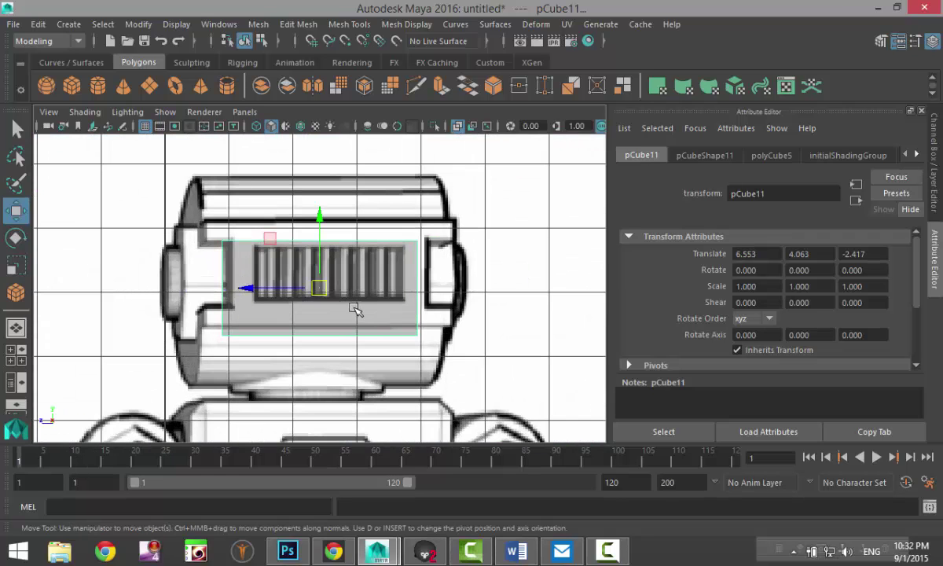
left_click_drag(321, 288, 329, 276)
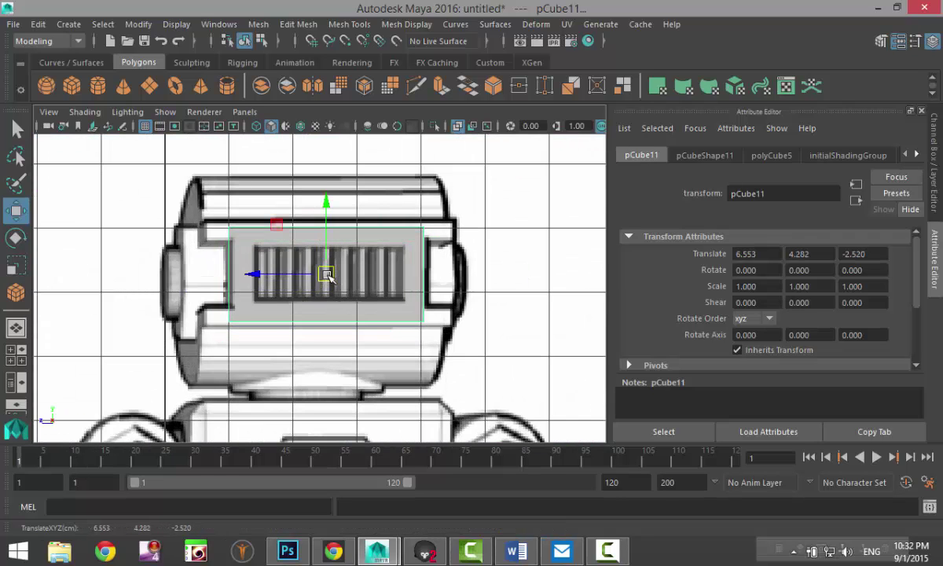
key("r")
left_click_drag(323, 211, 324, 204)
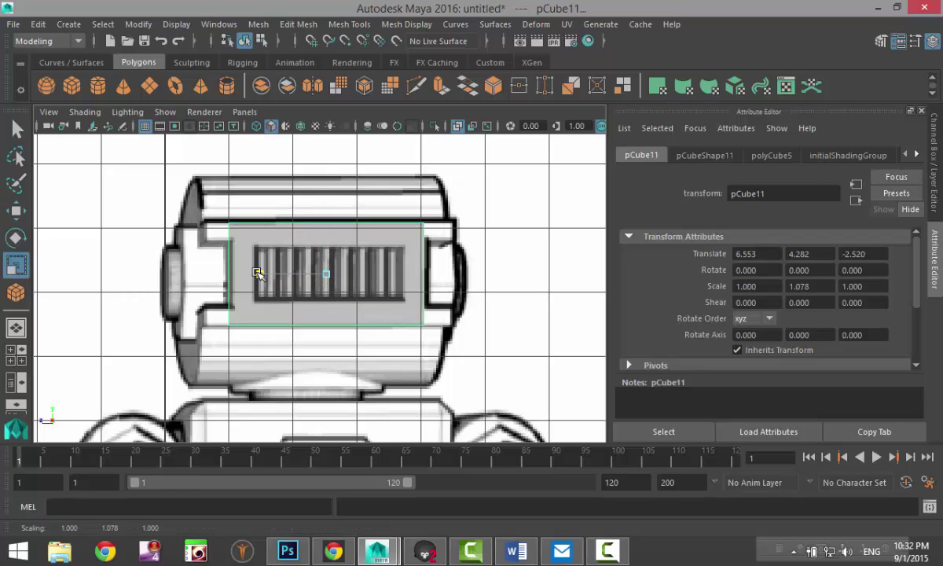
mouse_move(259, 274)
left_mouse_down()
mouse_move(243, 271)
mouse_move(258, 273)
left_mouse_up()
key("w")
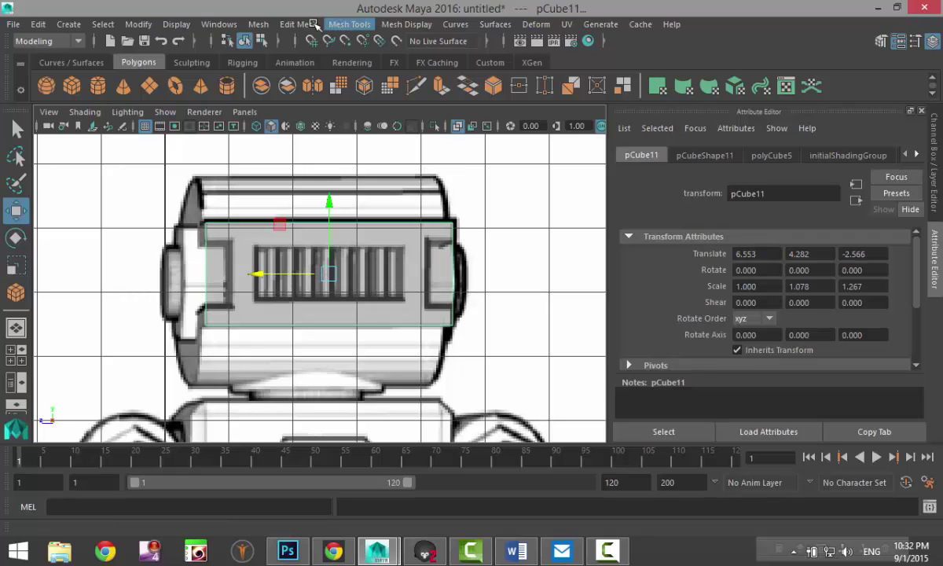
Step: Insert two horizontal edge loops in the head cube and spread them vertically to the vent's upper and lower edges
left_click(349, 24)
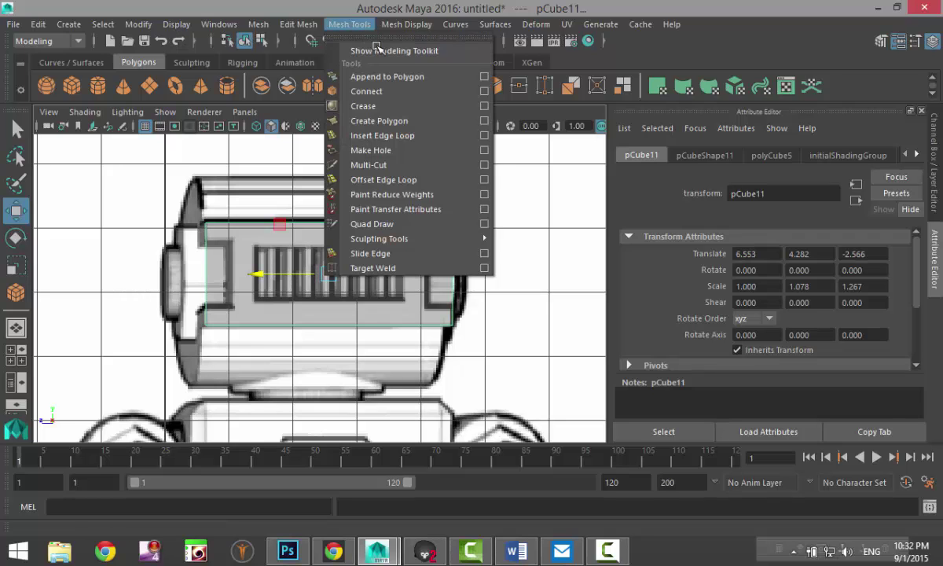
left_click(482, 136)
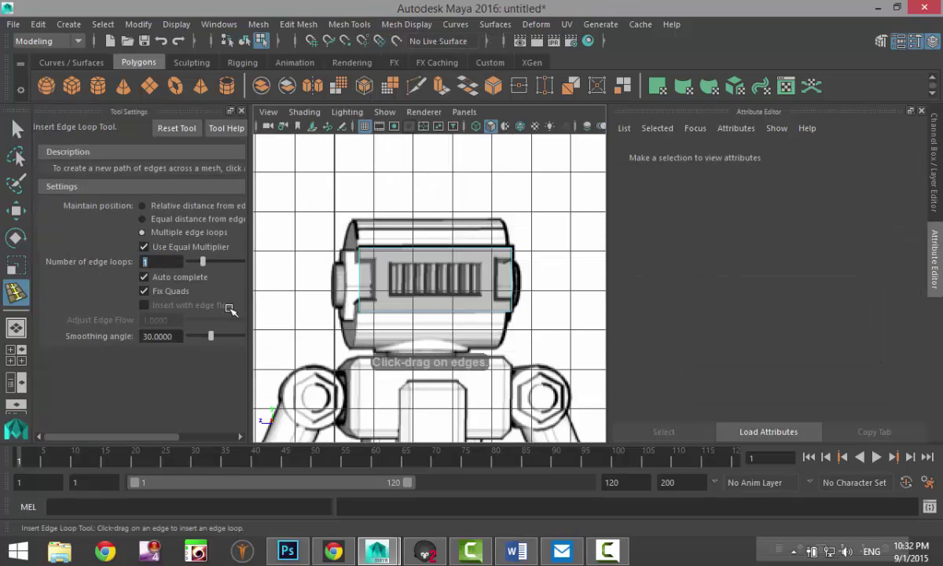
scroll(427, 323, "up", 3)
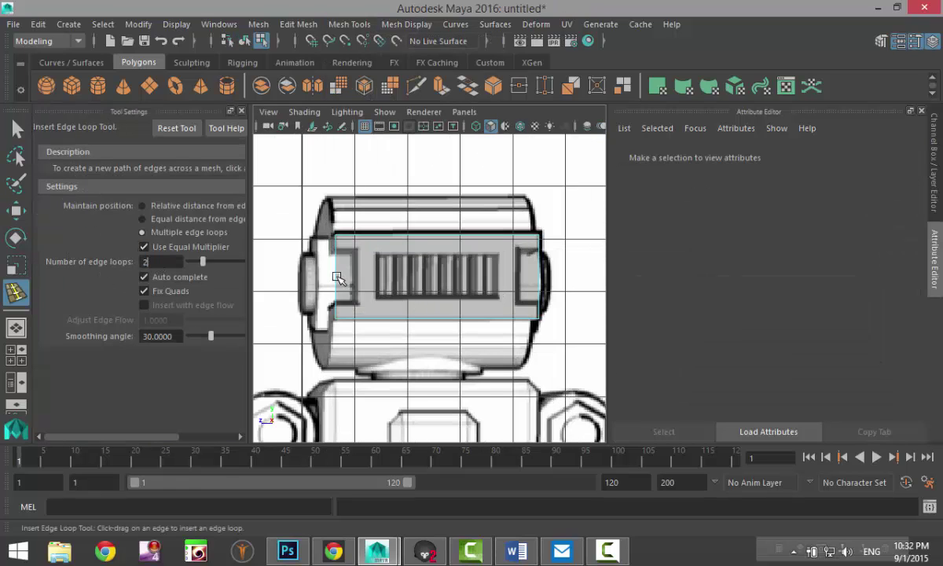
left_click(353, 284)
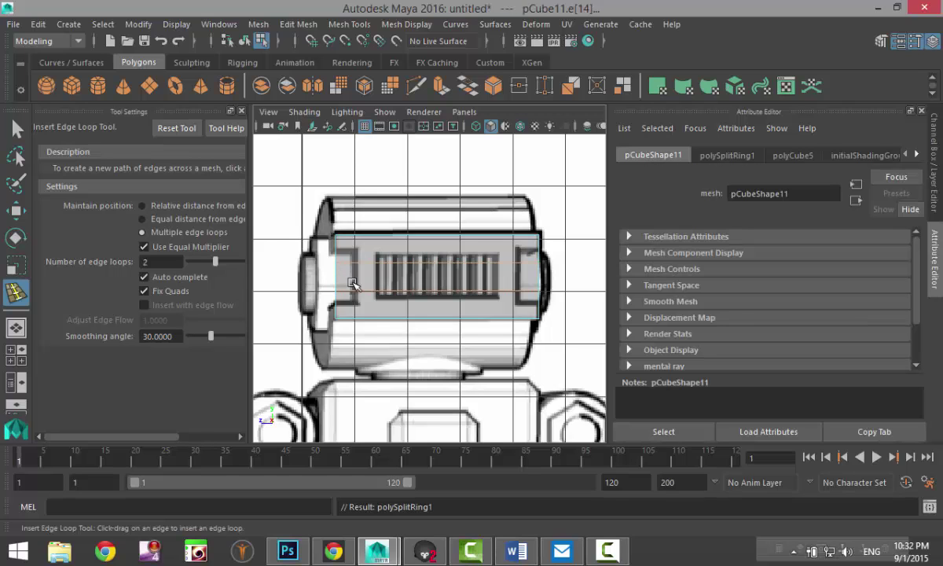
key("r")
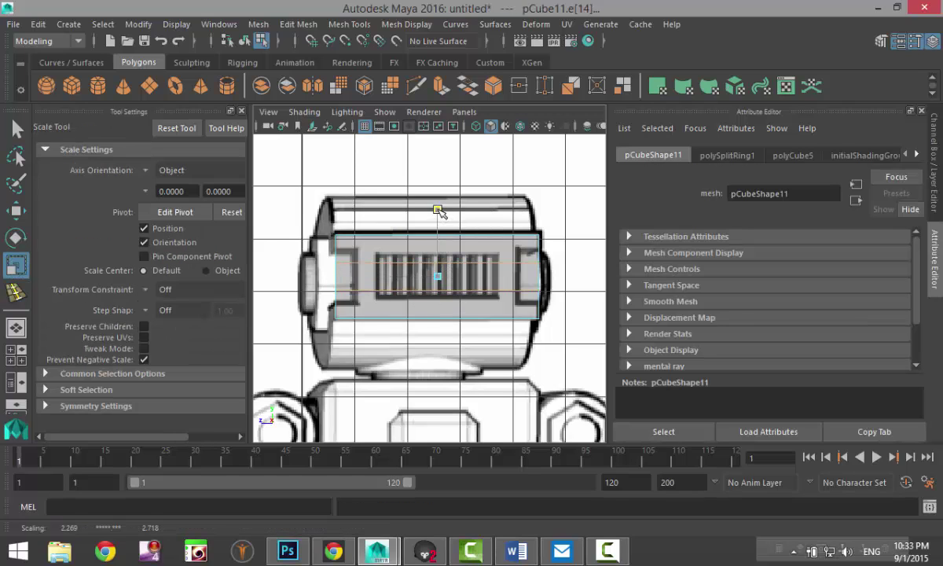
left_click_drag(437, 209, 439, 176)
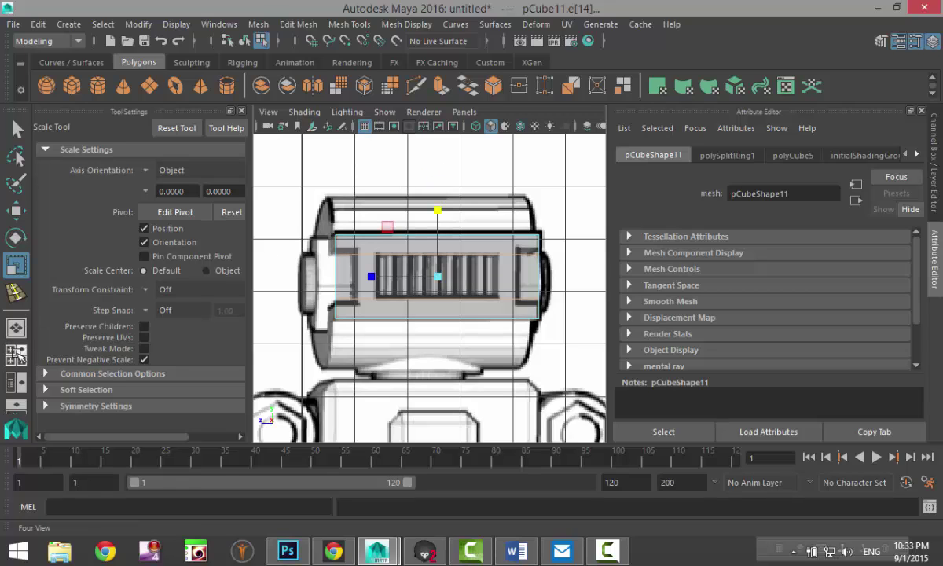
Step: Insert two vertical edge loops across the head cube's X length in the perspective view and spread them by about 1.512 on X
left_click(15, 352)
key("space")
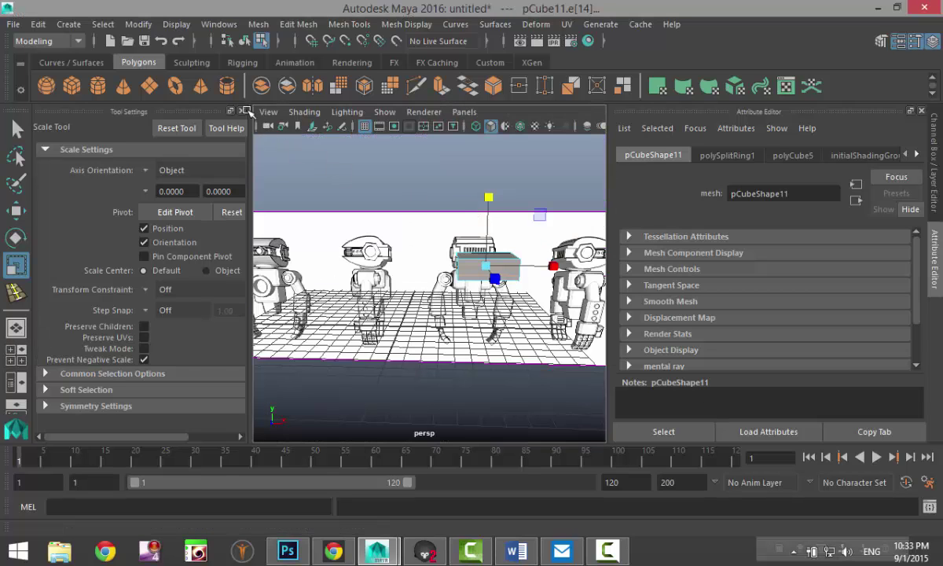
left_click(241, 110)
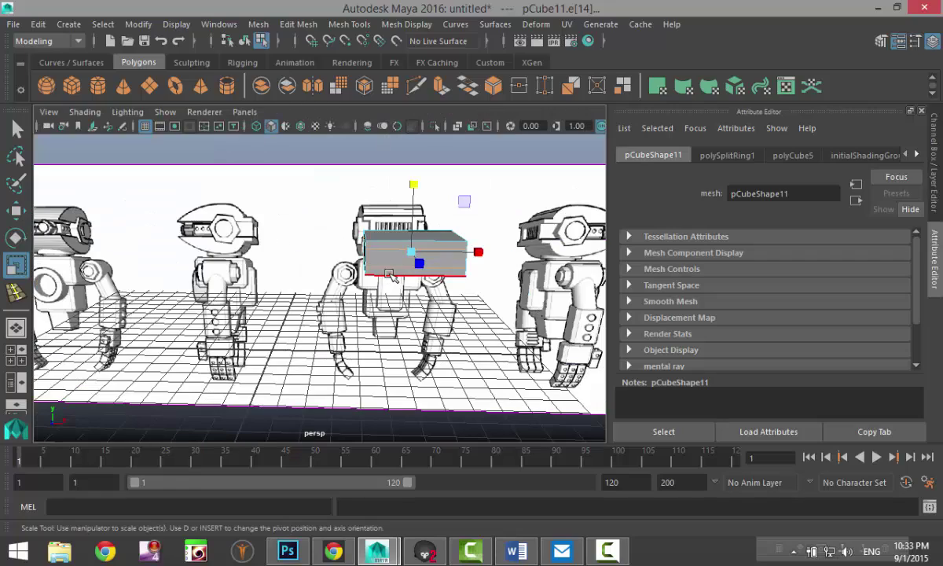
key("q")
scroll(366, 301, "up", 3)
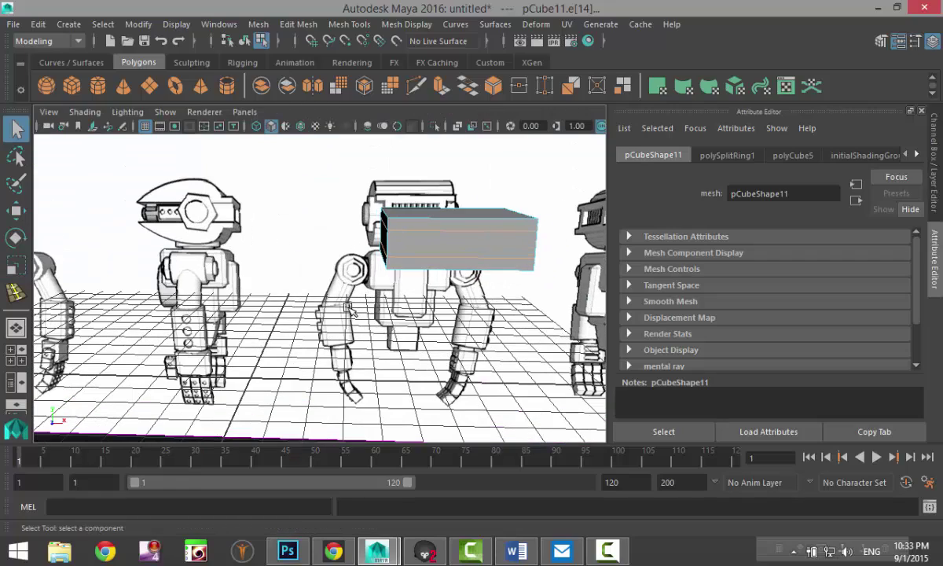
left_click_drag(351, 311, 448, 412, "alt")
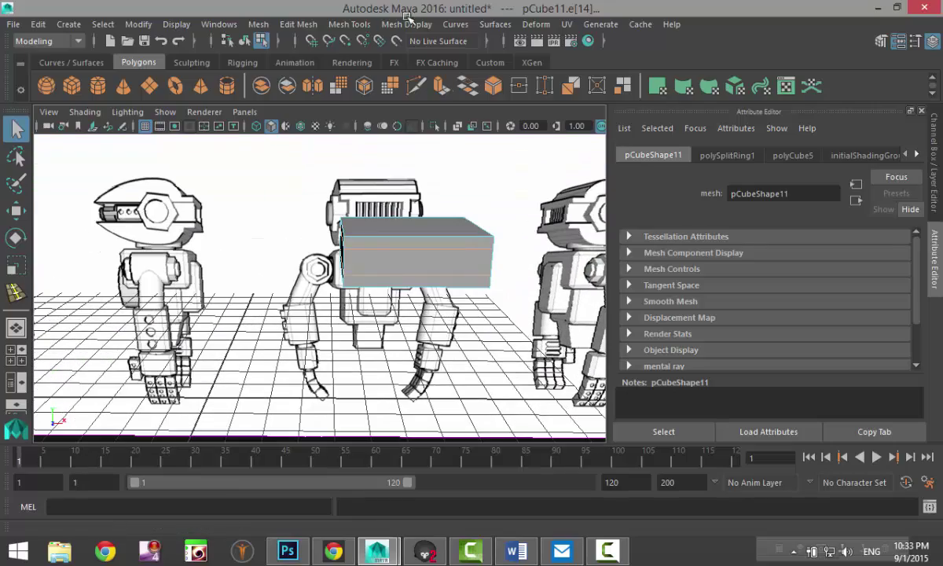
left_click(349, 24)
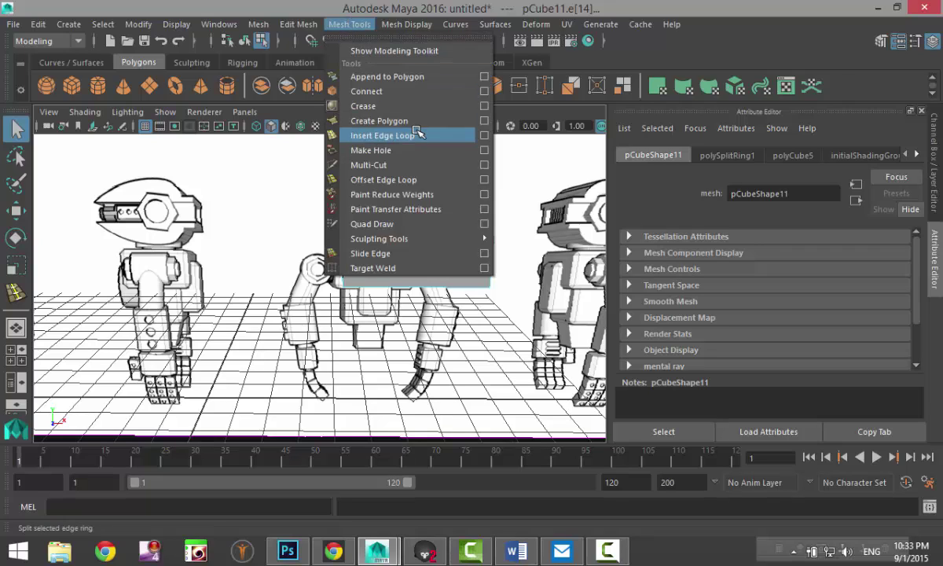
left_click(391, 130)
left_click(420, 240)
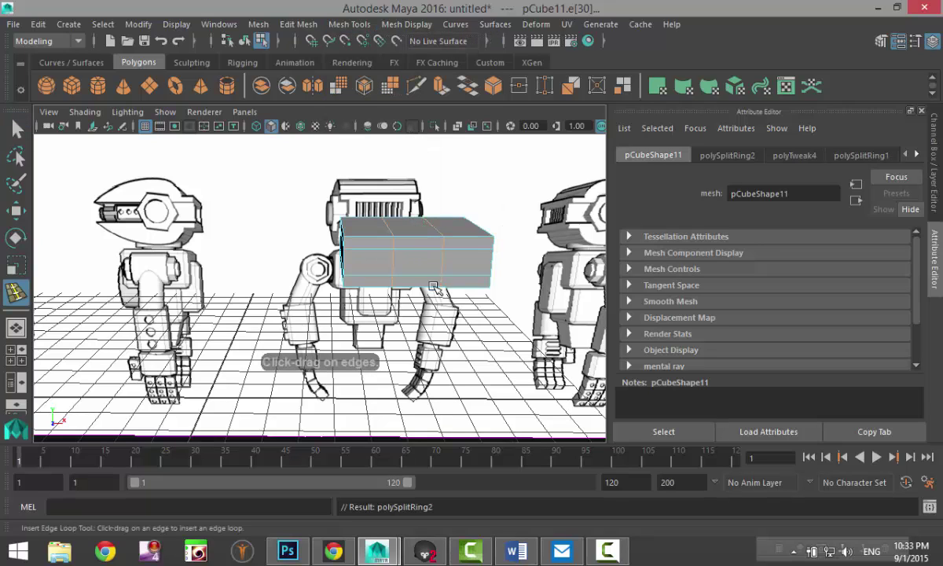
key("r")
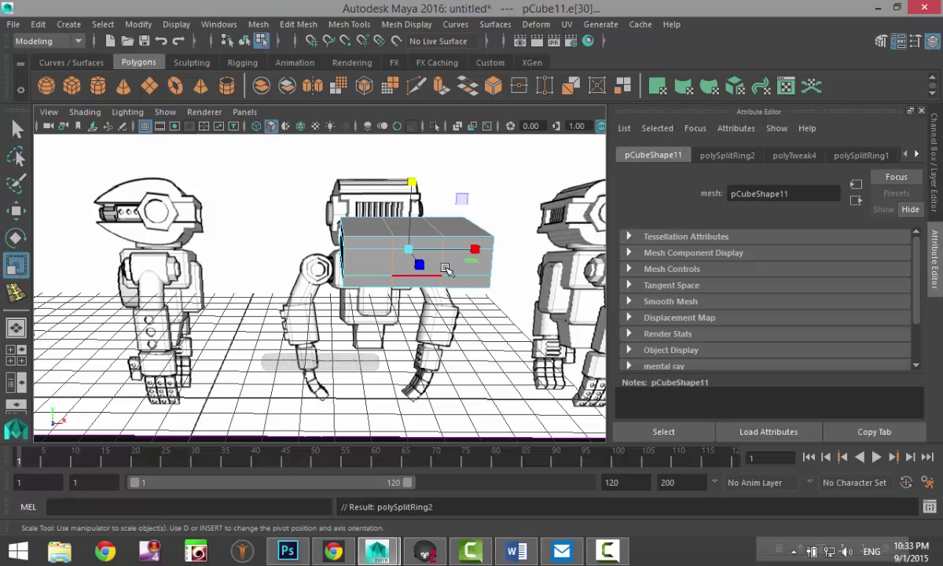
left_click(478, 250)
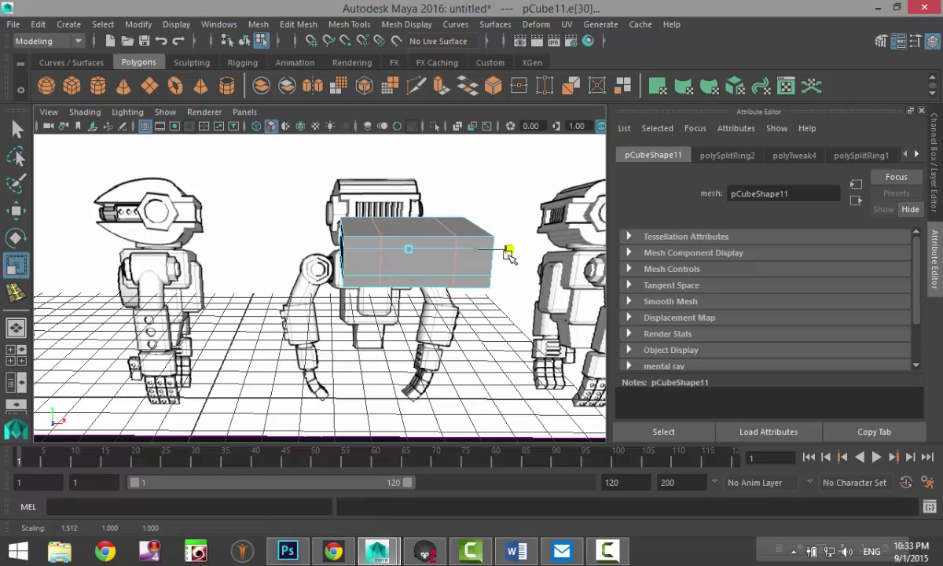
Step: Try scaling the two vertical edge loops inward to about 0.79 on Z, inspect the shape and undo the scaling
left_click(16, 351)
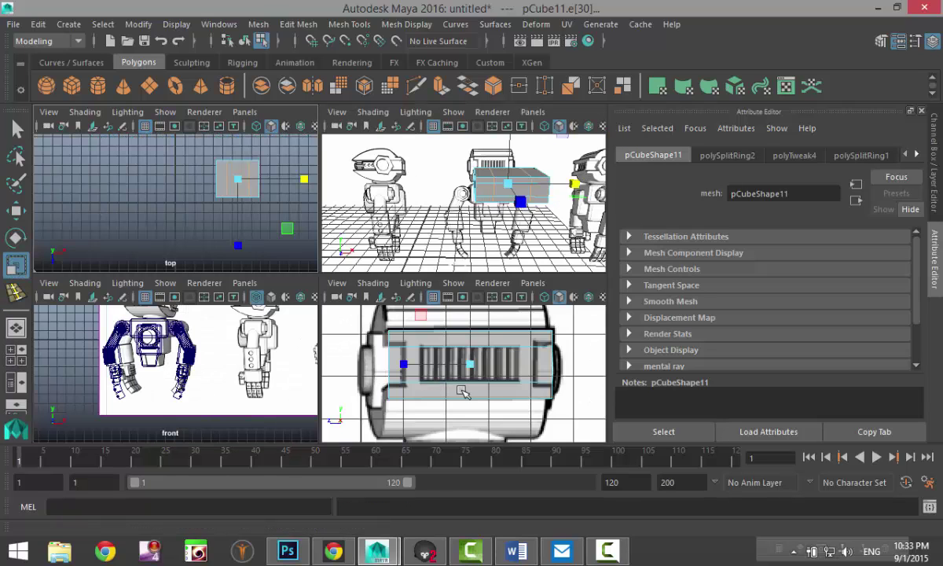
mouse_move(404, 365)
left_mouse_down()
mouse_move(391, 364)
mouse_move(428, 366)
mouse_move(418, 366)
left_mouse_up()
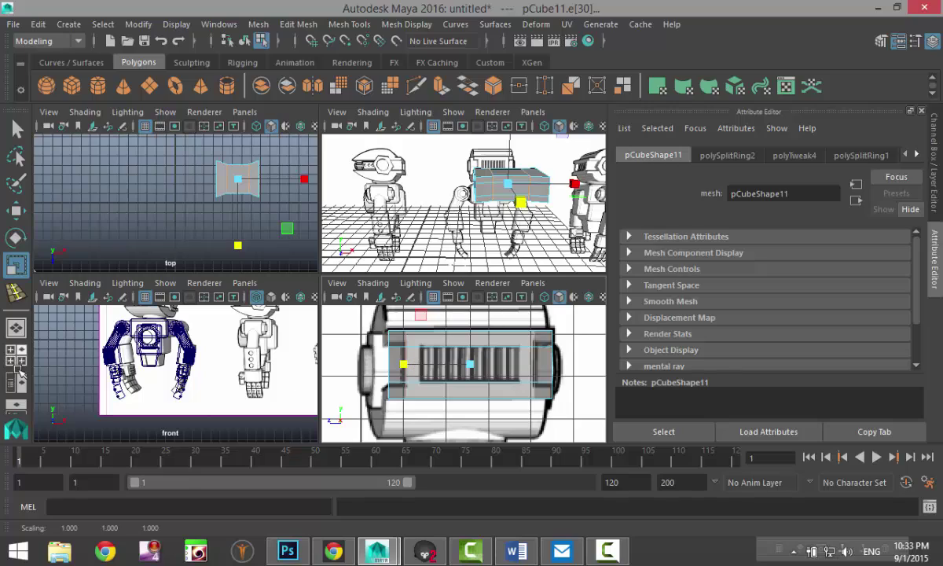
key("space")
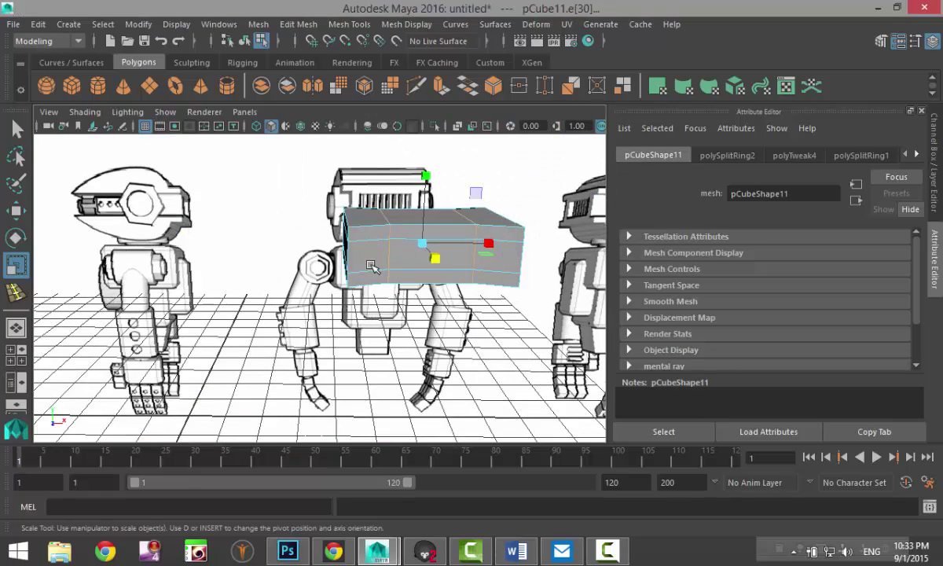
left_click_drag(312, 311, 407, 227, "alt")
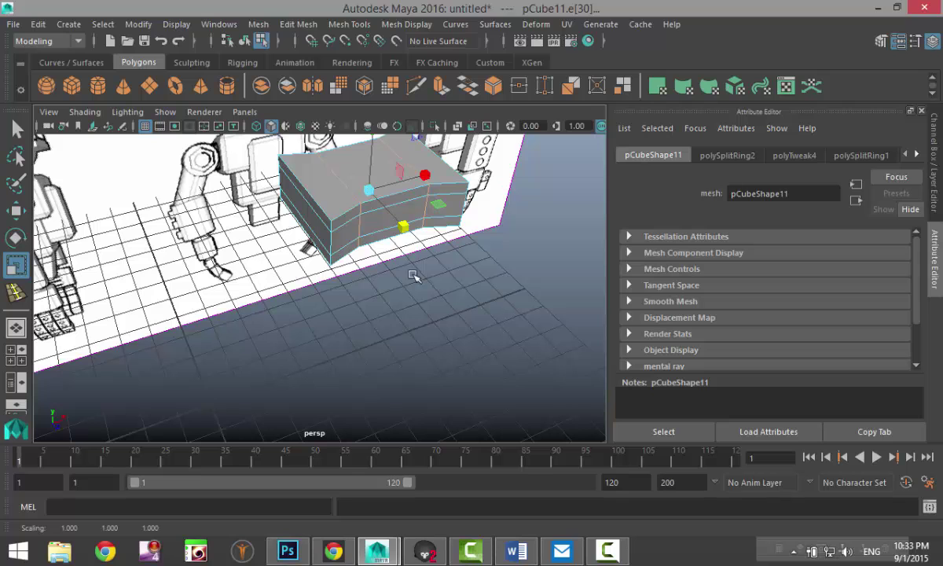
key("ctrl+z")
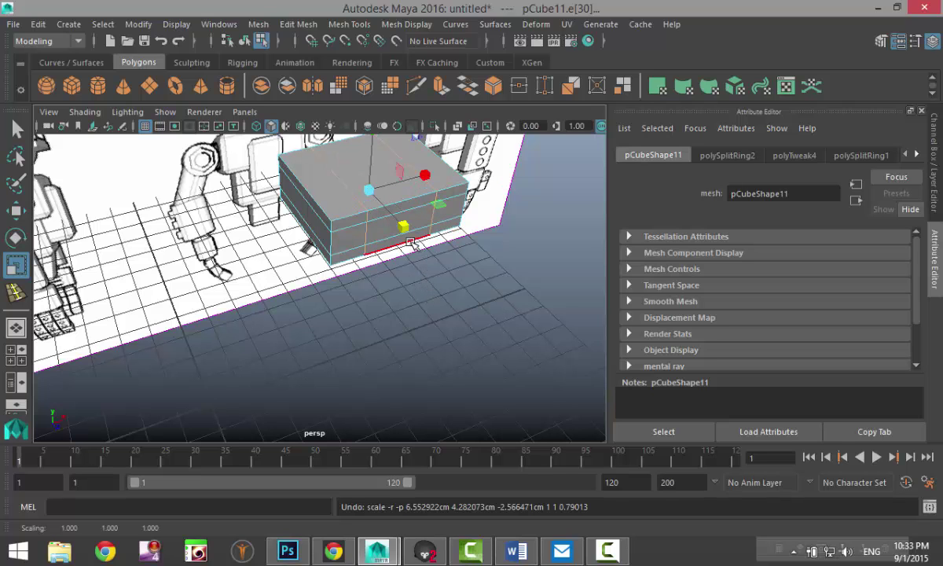
Step: Extrude the middle-band faces at both X ends of the head cube inward with a thickness of -1
left_click_drag(400, 287, 299, 307, "alt")
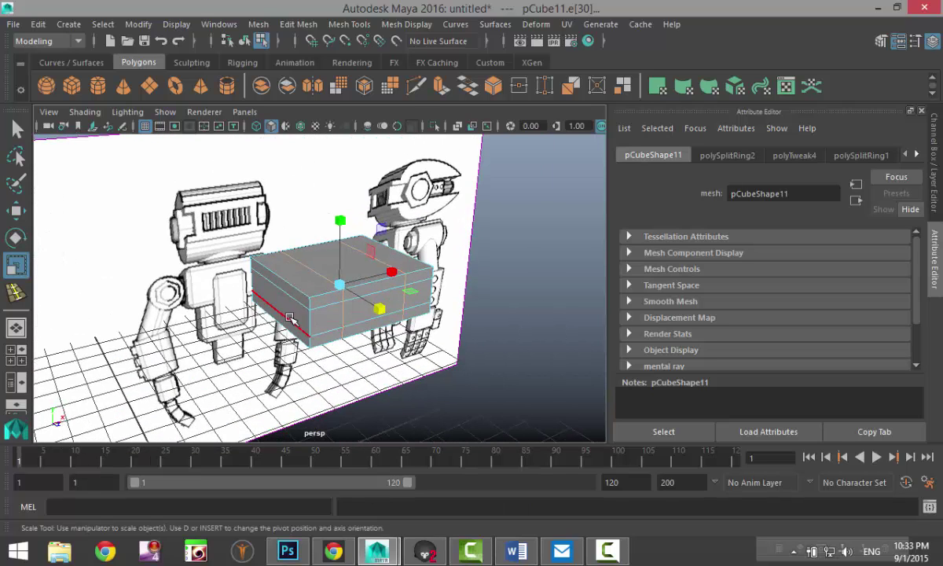
right_click_drag(290, 188, 291, 166)
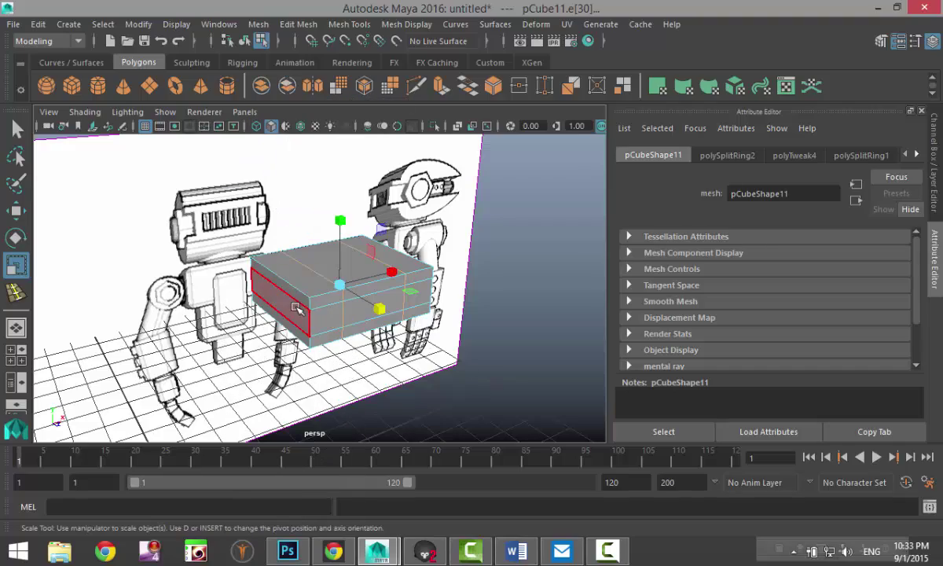
left_click(310, 318)
left_click_drag(312, 318, 371, 324, "alt")
left_click(411, 296)
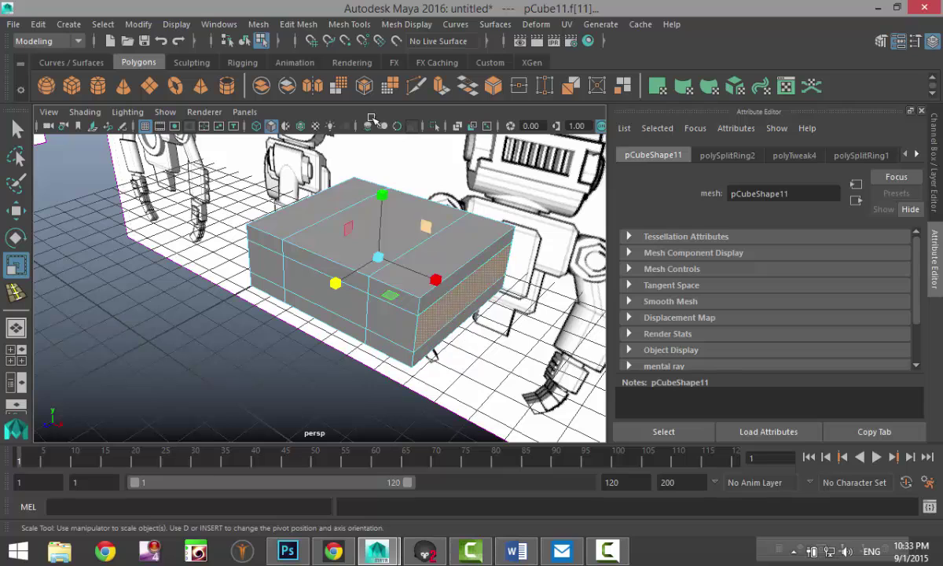
left_click(316, 25)
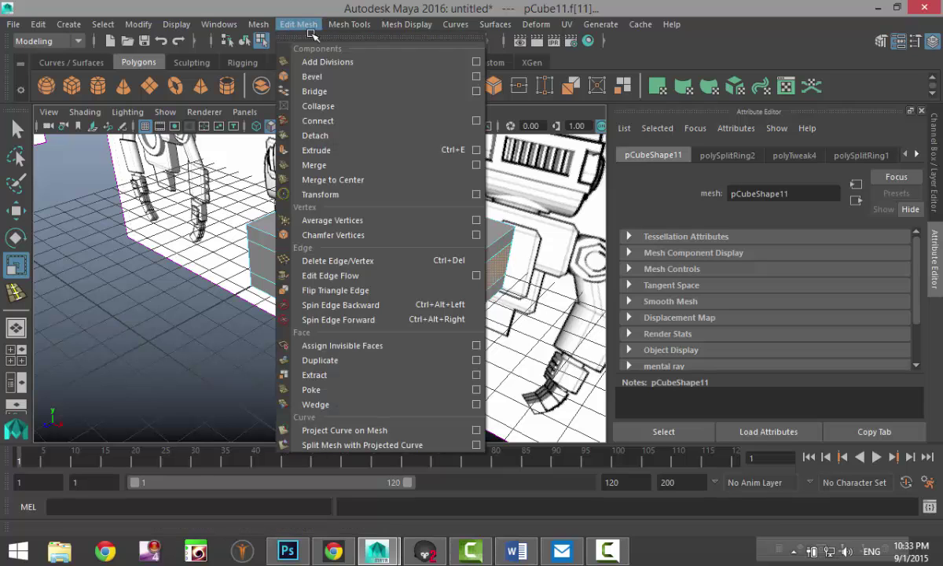
left_click(330, 150)
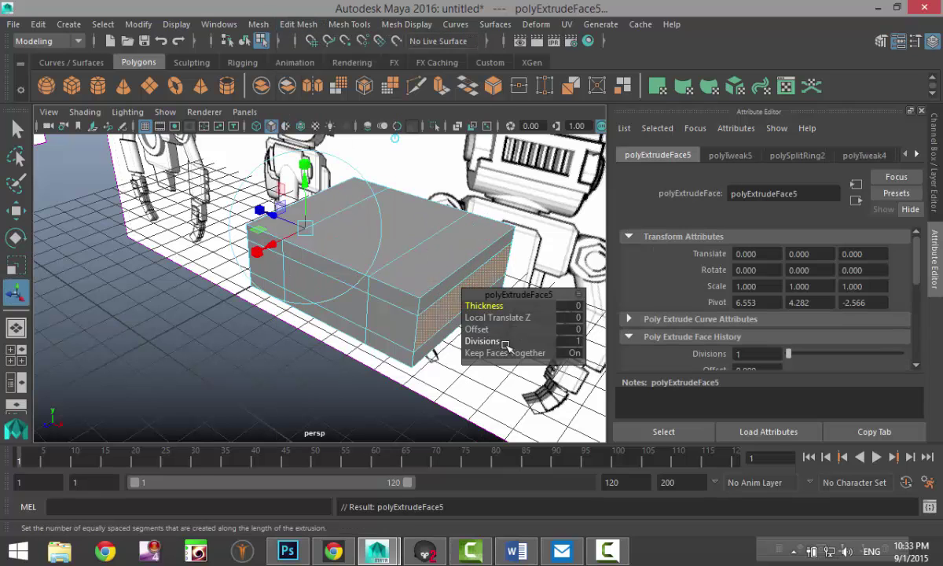
left_click_drag(490, 308, 482, 312)
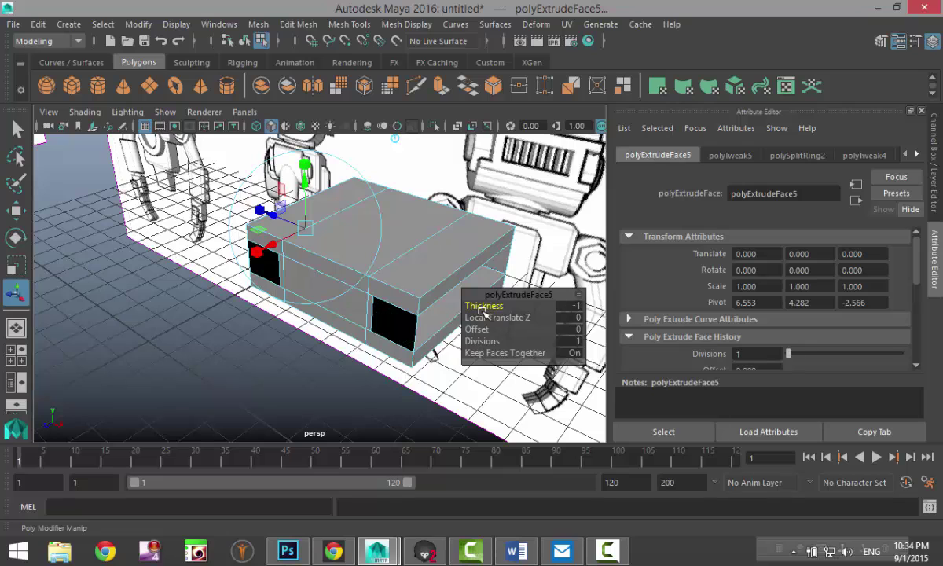
Step: Delete the doubled dark faces covering both end recesses on one long side of the head cube
left_click(316, 363)
left_click_drag(303, 354, 358, 333, "alt")
right_click_drag(361, 330, 344, 258)
left_click(364, 323)
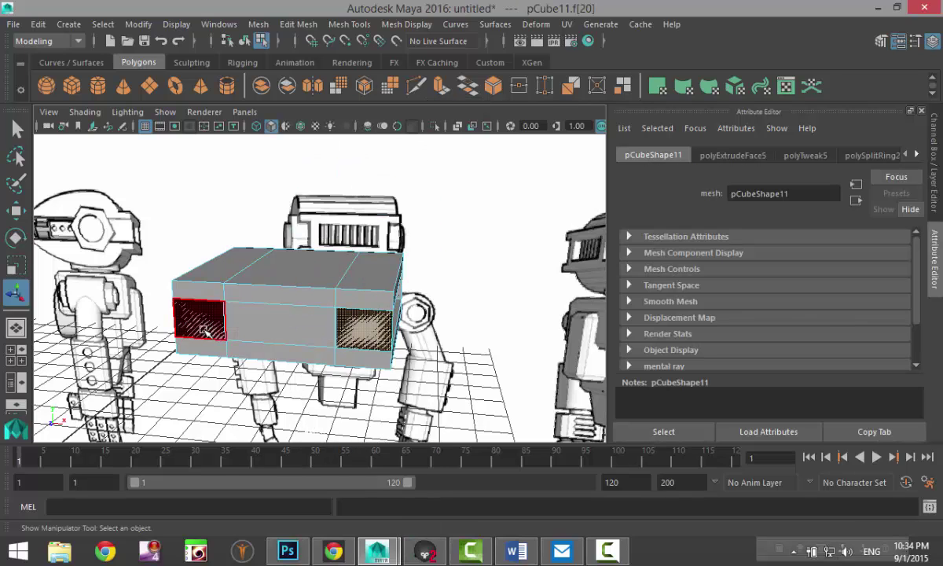
left_click(201, 325, "shift")
key("Delete")
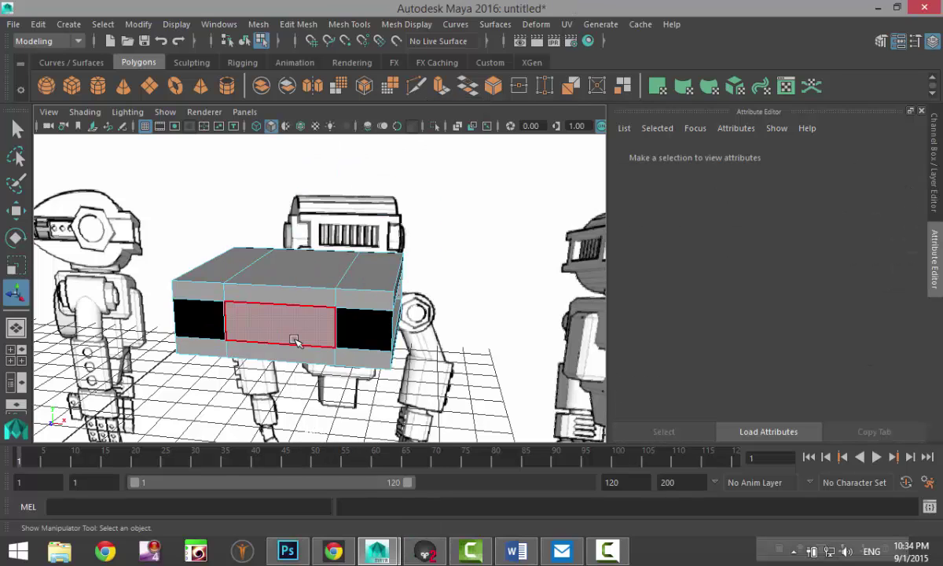
left_click(352, 330)
left_click(200, 333, "shift")
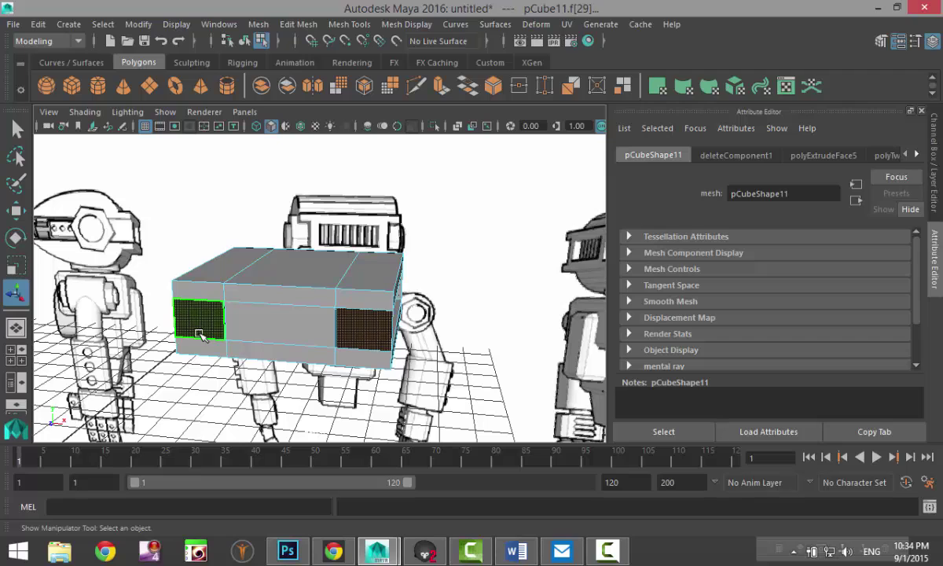
key("Delete")
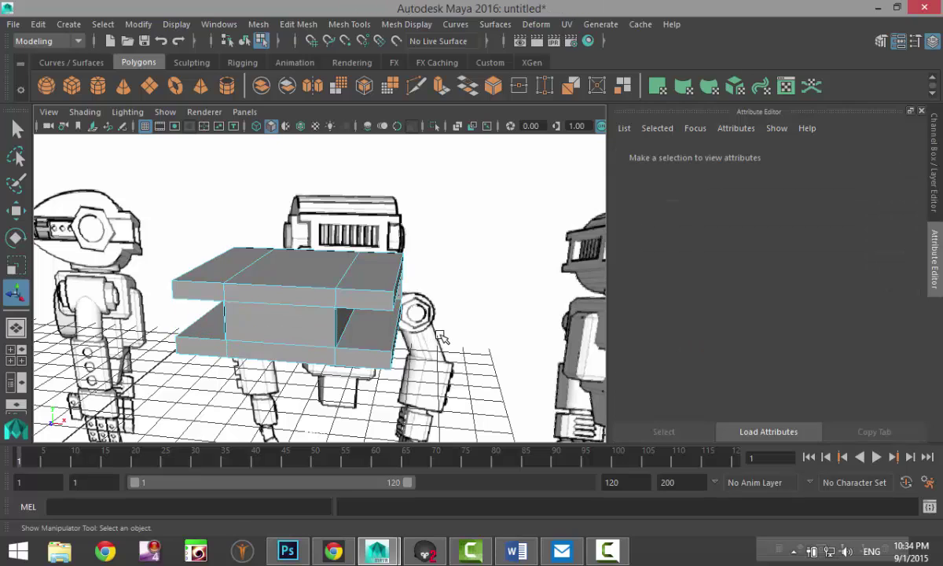
Step: Delete the faces covering both end recesses on the opposite long side of the head cube
left_click_drag(440, 335, 73, 261, "alt")
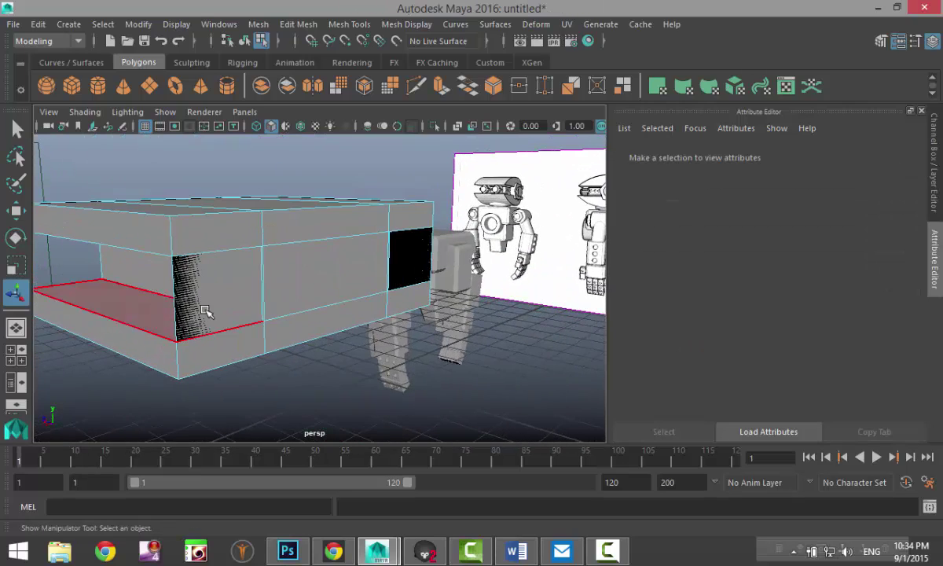
left_click(225, 294)
left_click(408, 269, "shift")
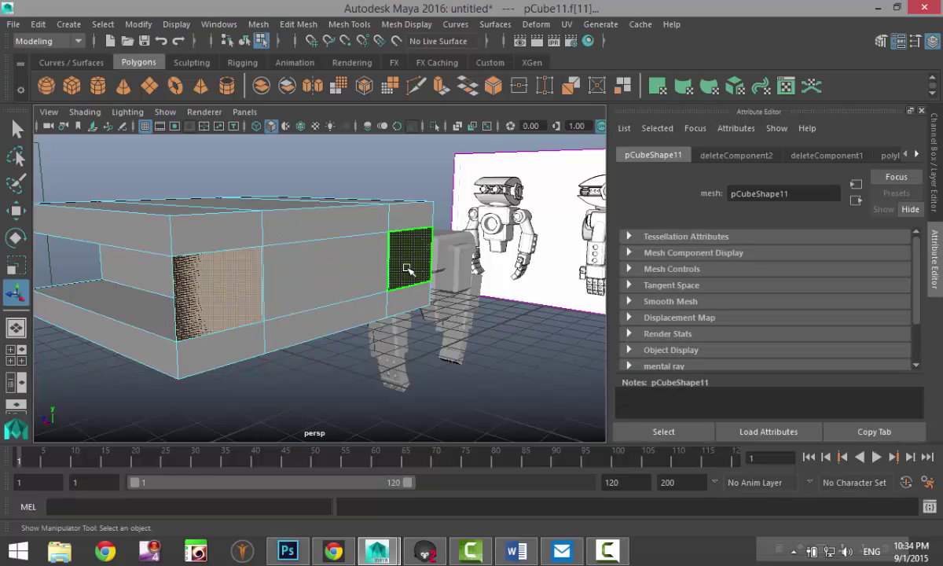
key("Delete")
left_click(407, 269)
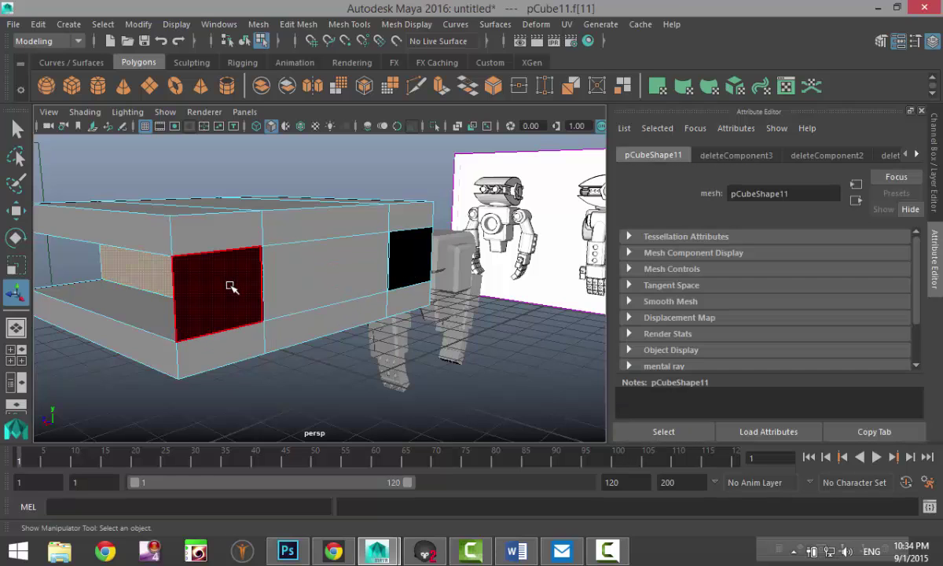
left_click(230, 286, "shift")
key("Delete")
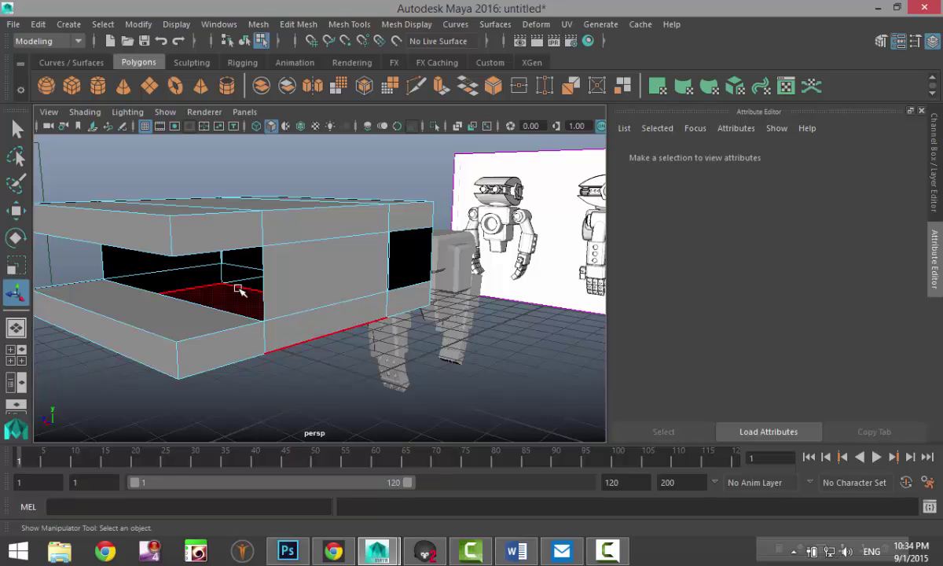
left_click(413, 269)
key("Delete")
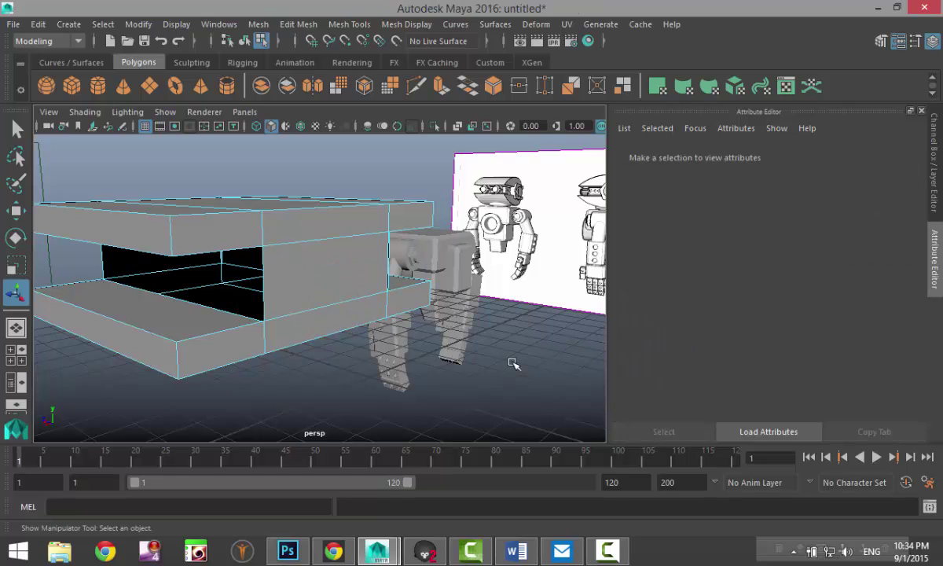
Step: Undo the recess face deletions and the inward extrusion thickness on the head cube, and clear the selection
left_click_drag(479, 372, 366, 360, "alt")
scroll(363, 357, "down", 5)
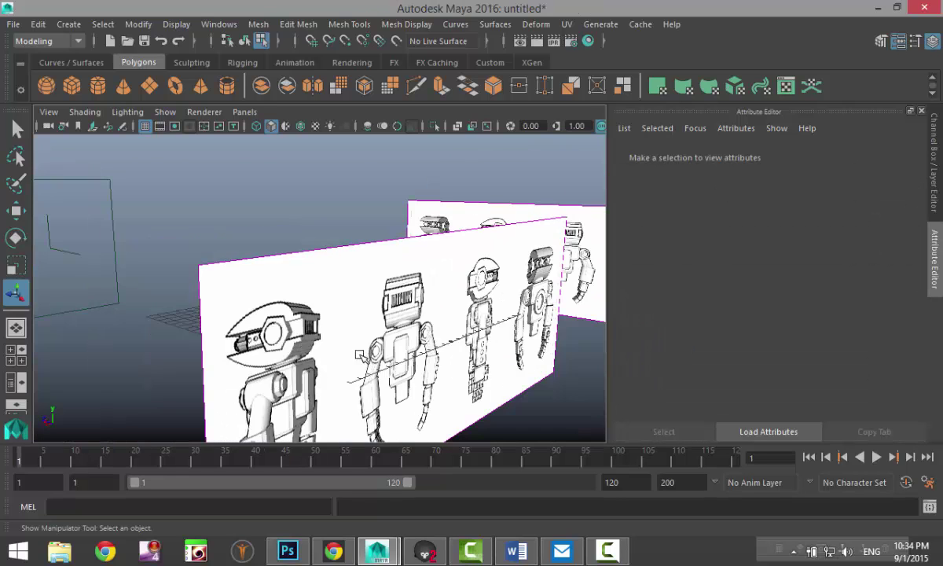
left_click_drag(247, 302, 428, 320, "alt")
left_click_drag(336, 314, 431, 322, "alt")
key("ctrl+z")
key("ctrl+z")
key("ctrl+z")
key("ctrl+z")
key("ctrl+z")
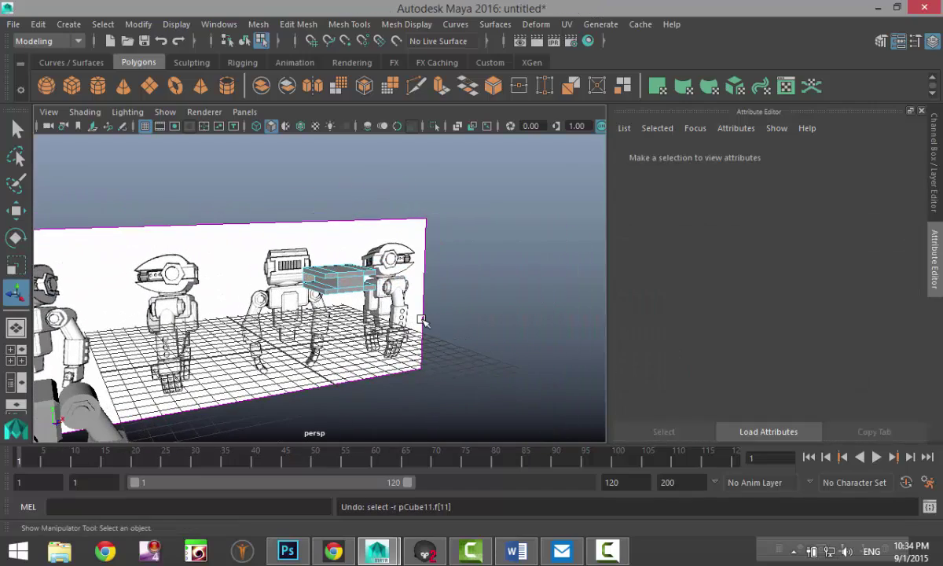
key("ctrl+z")
key("ctrl+z")
key("ctrl+z")
key("ctrl+z")
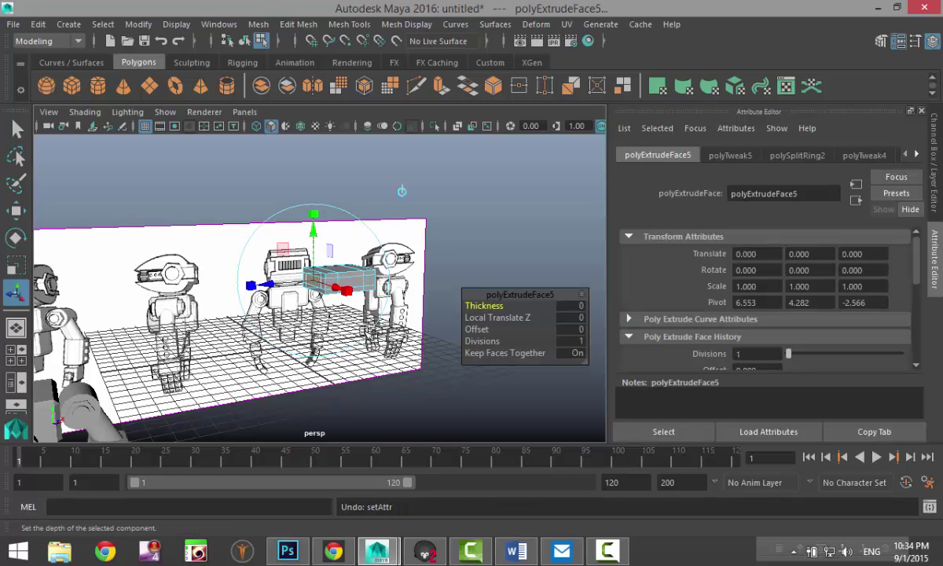
left_click(386, 369)
Step: Extrude the upper and lower strip faces at both X ends of the head cube and scale them outward along X
scroll(387, 369, "up", 4)
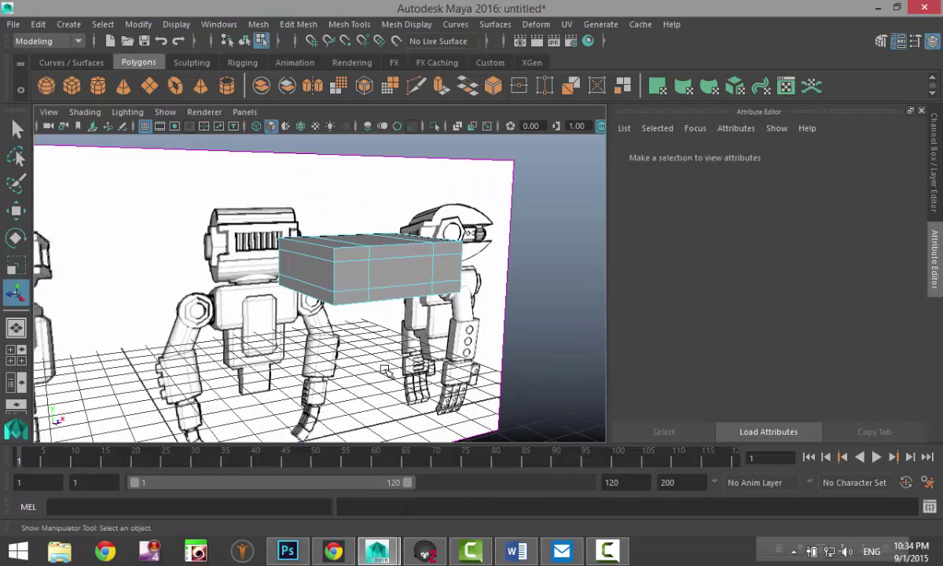
scroll(385, 370, "up", 2)
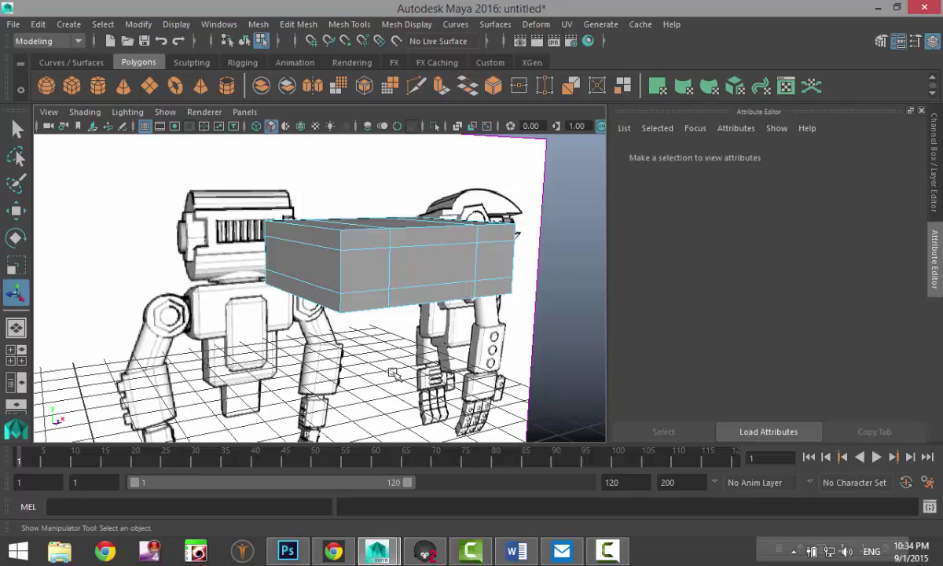
mouse_move(393, 372)
left_mouse_down("alt")
mouse_move(333, 373)
mouse_move(394, 367)
left_mouse_up("alt")
left_click(327, 242)
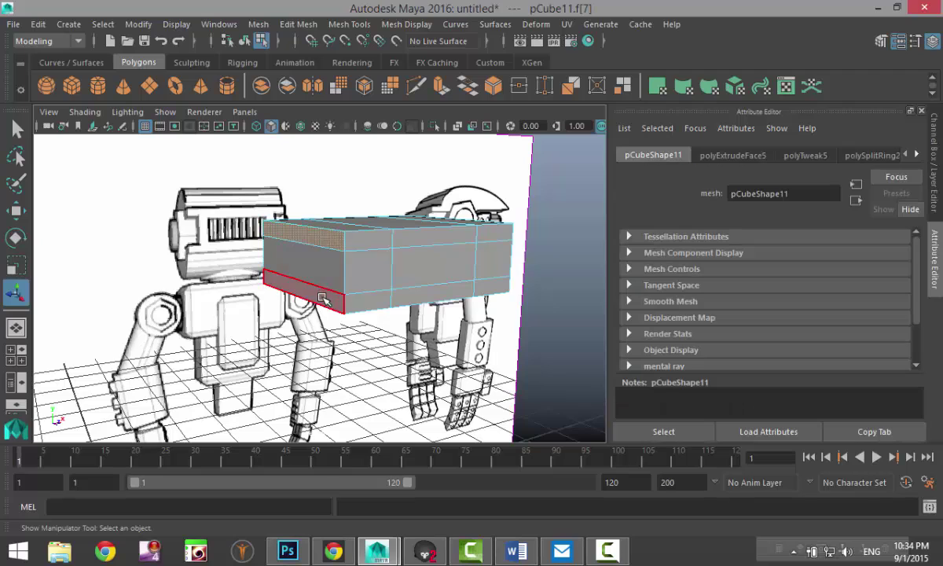
left_click(321, 296, "shift")
left_click_drag(490, 359, 459, 293, "alt")
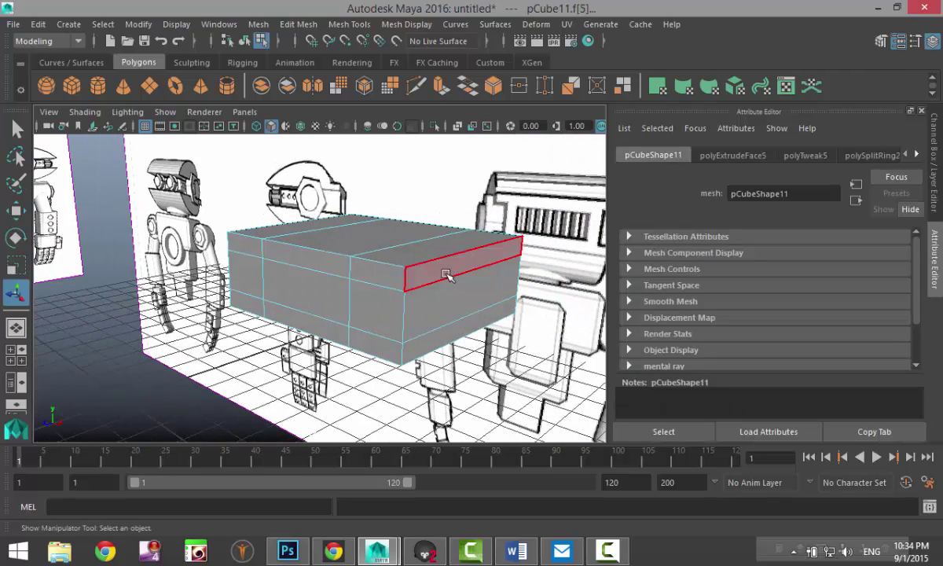
left_click(456, 253)
left_click(457, 325, "shift")
left_click(299, 24)
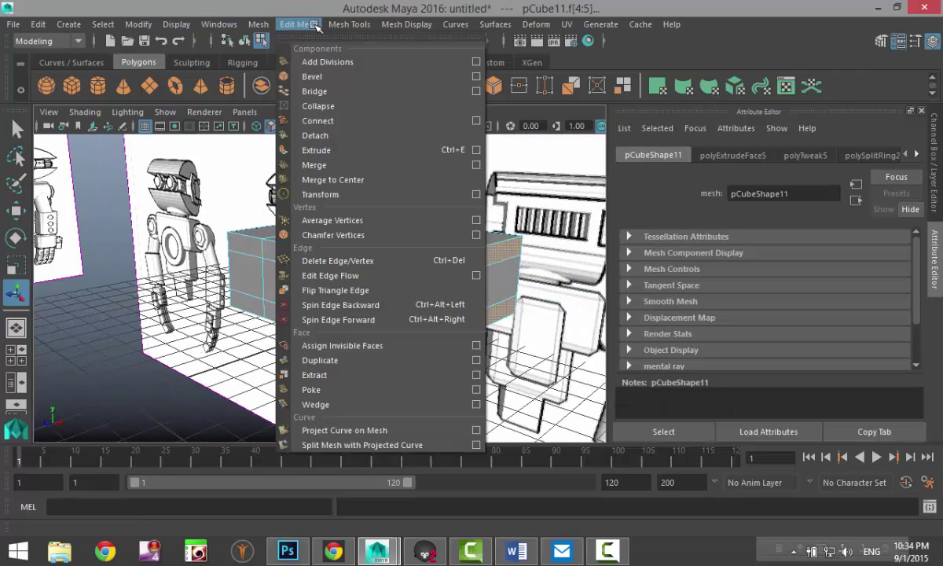
left_click(343, 150)
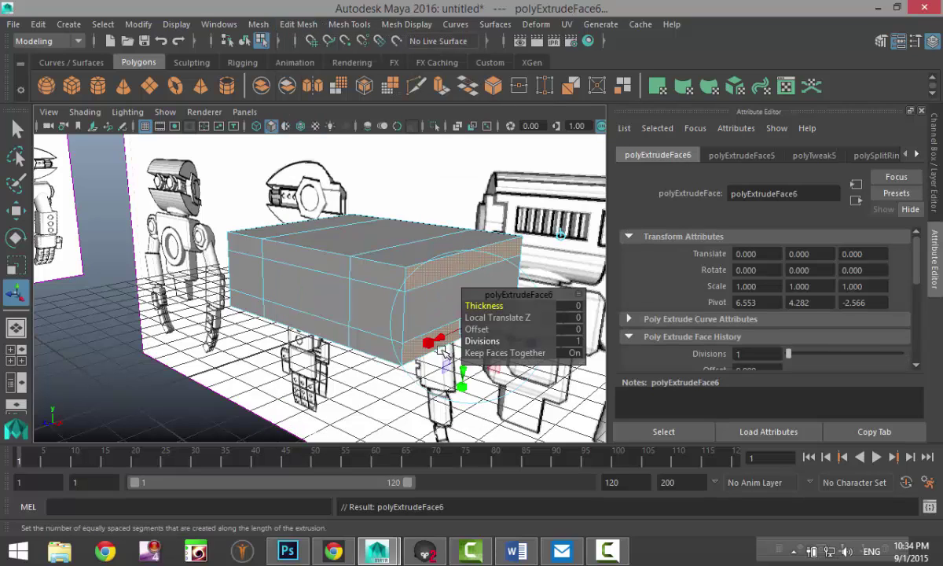
key("r")
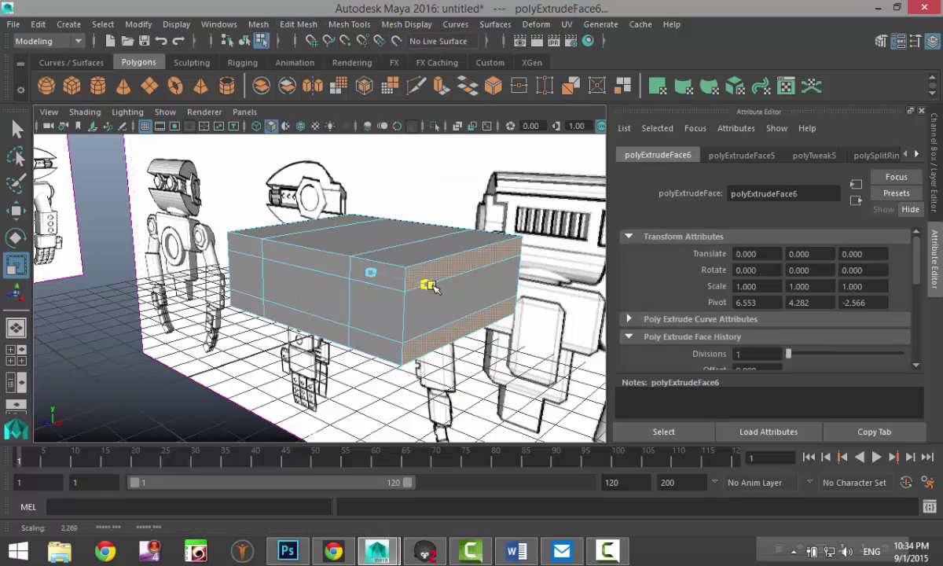
left_click_drag(429, 283, 463, 294)
Step: Turn off X-ray shading in the side view and compare the extruded strips with the head reference
left_click(24, 358)
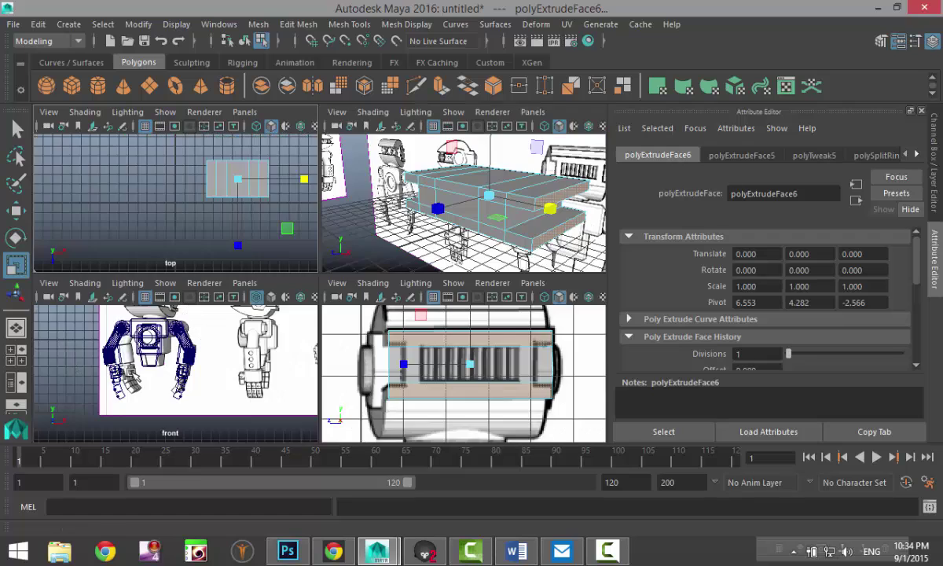
key("space")
left_click(471, 126)
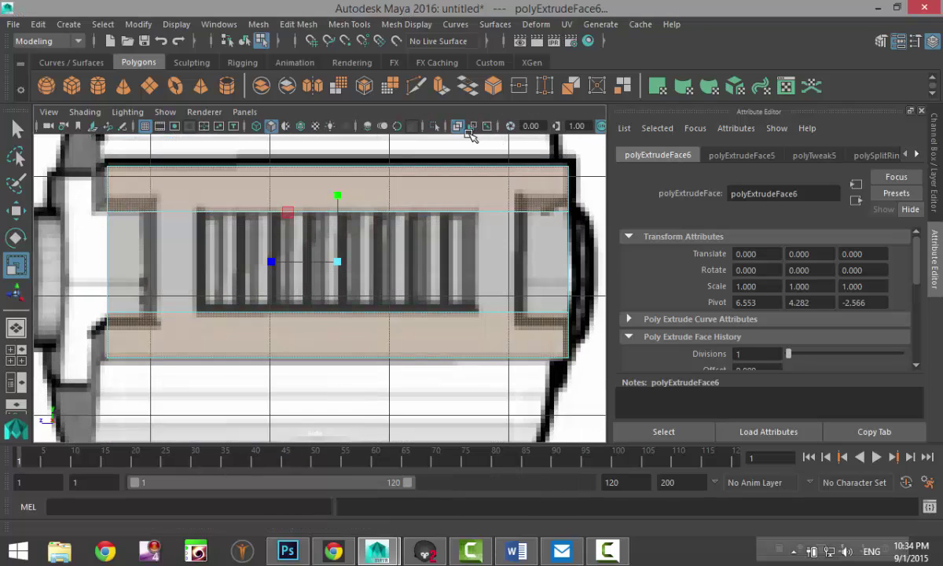
left_click(458, 129)
scroll(404, 259, "down", 3)
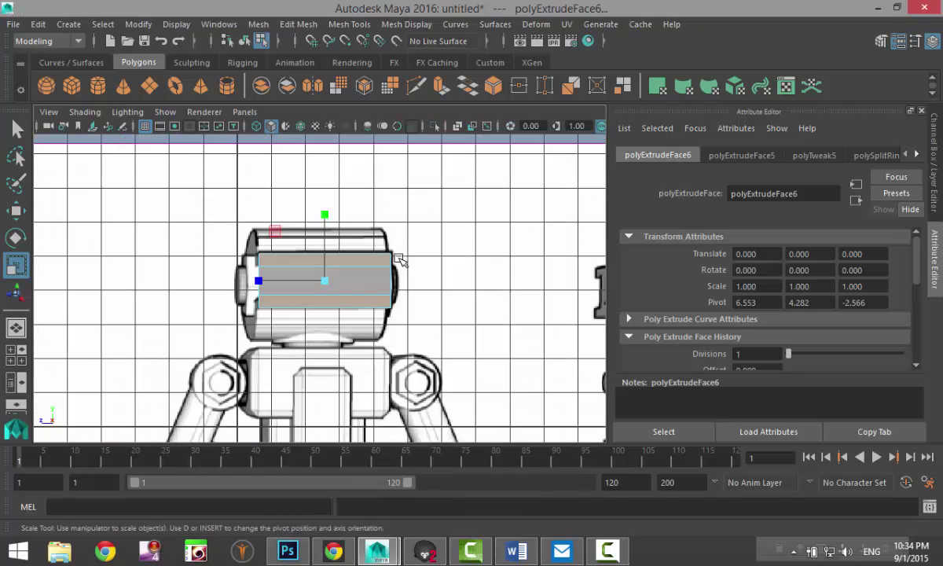
scroll(397, 261, "up", 2)
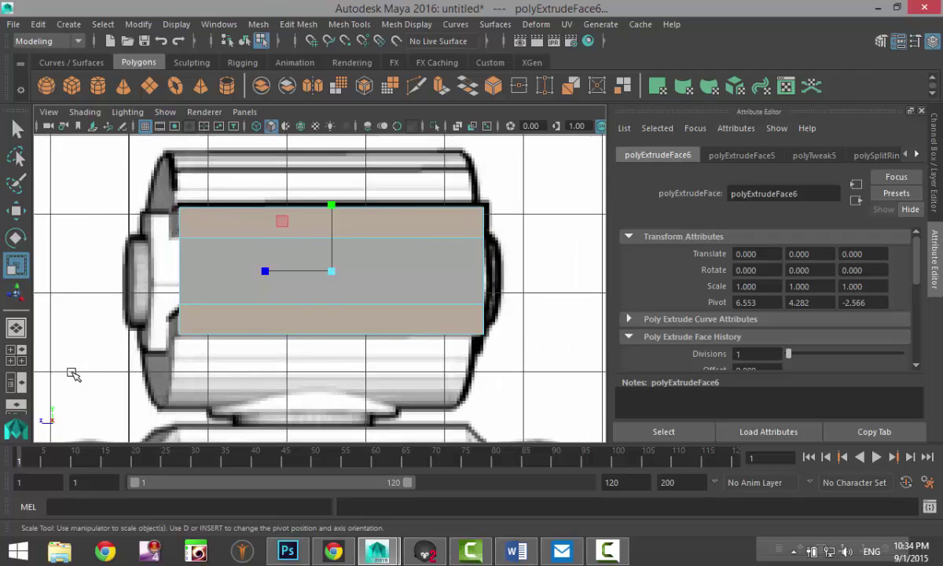
Step: Inspect the extruded head shape in perspective and return the cube to object mode in the side view
left_click(19, 353)
key("space")
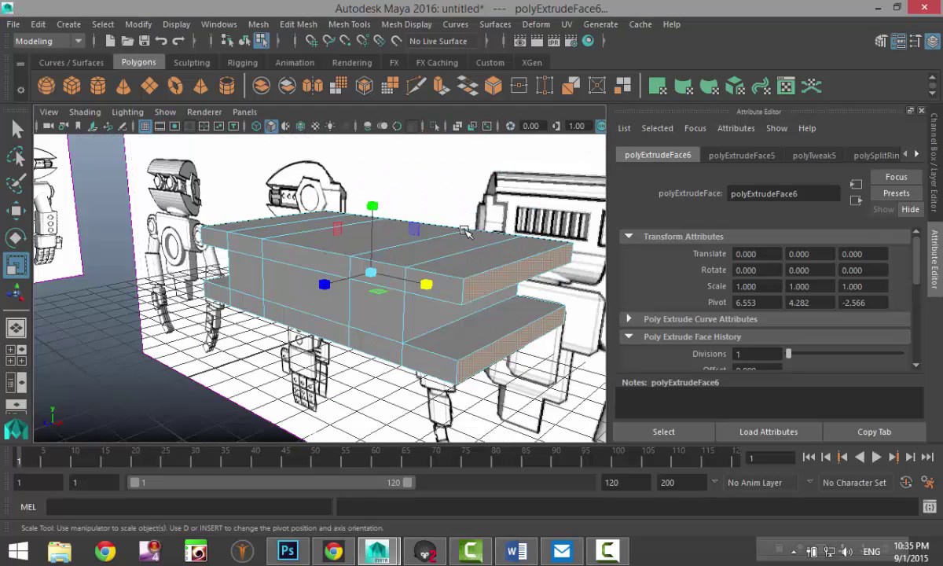
scroll(452, 248, "down", 5)
left_click_drag(441, 315, 463, 293, "alt")
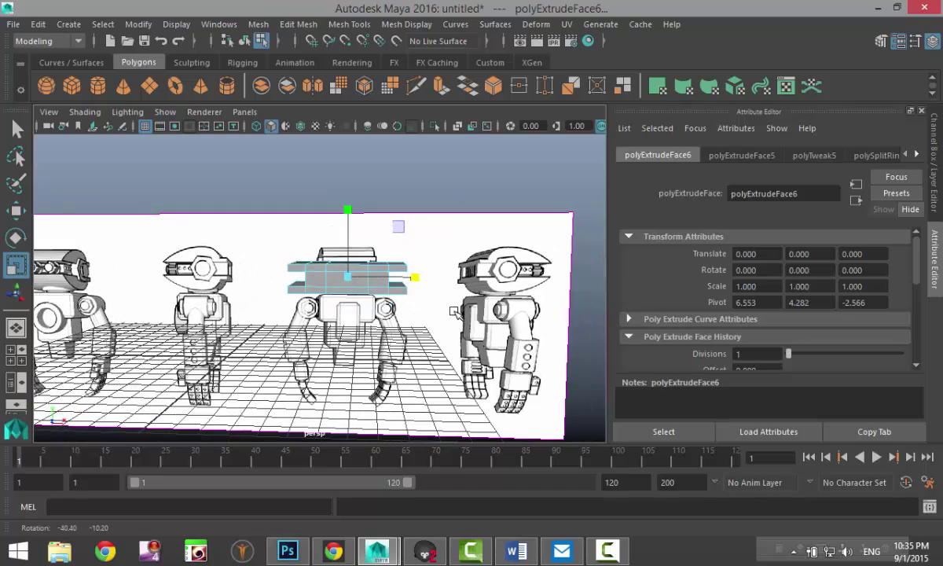
left_click_drag(211, 333, 230, 360, "alt")
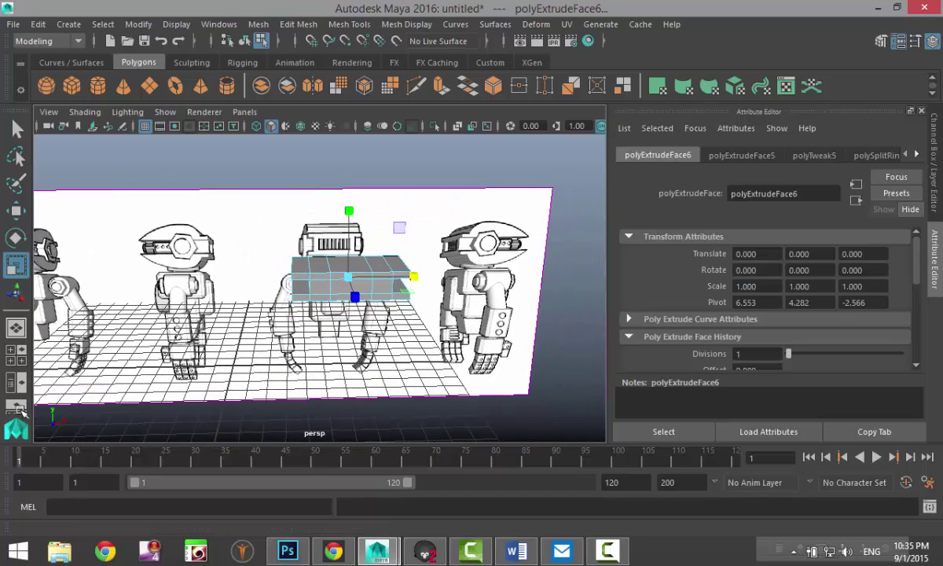
left_click(15, 328)
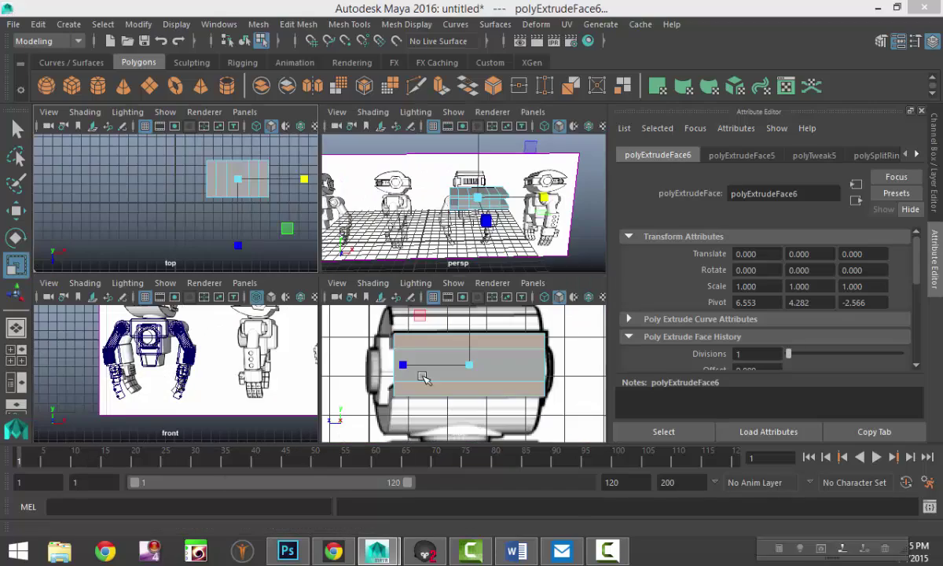
key("space")
scroll(411, 381, "up", 4)
right_click_drag(441, 203, 472, 114)
scroll(456, 311, "down", 4)
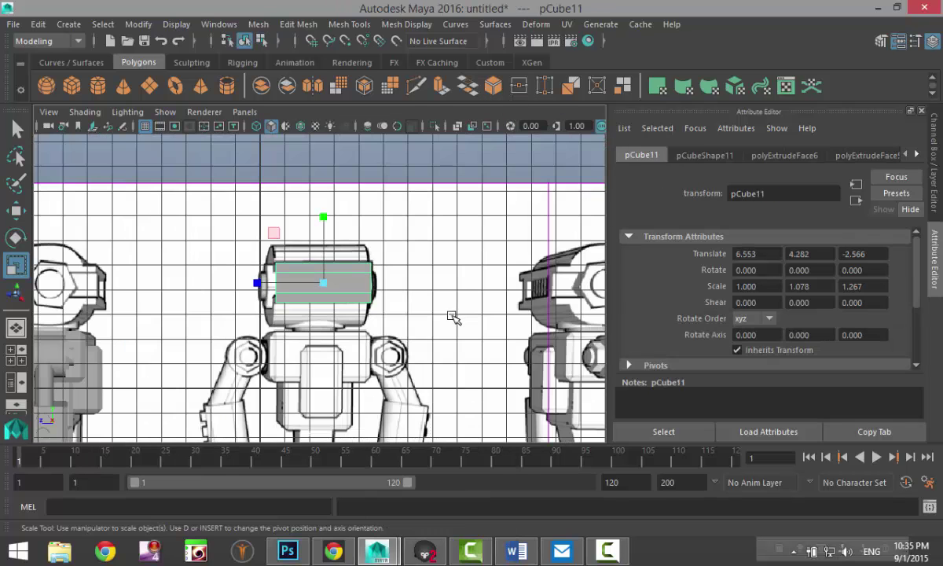
scroll(453, 316, "up", 2)
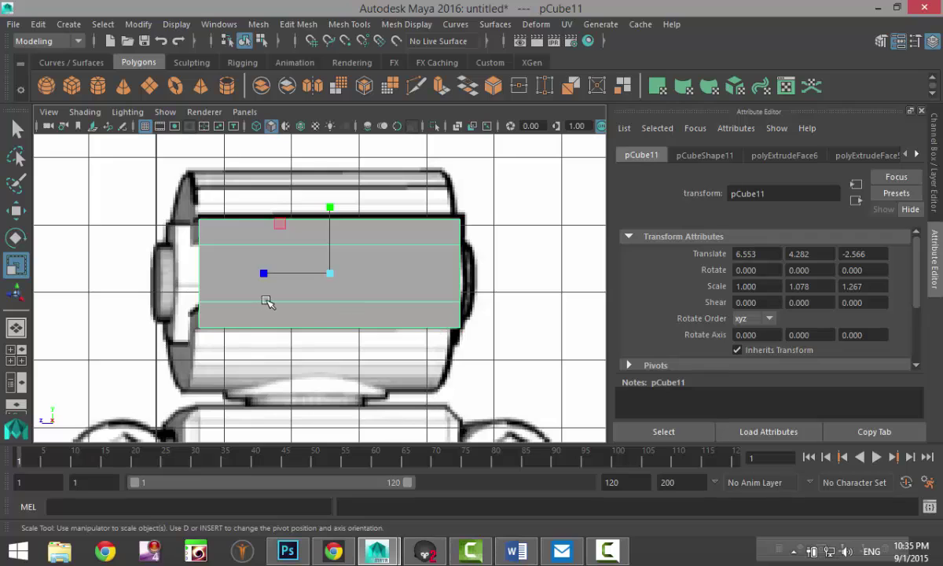
Step: In the shaded front view, move the head cube's vertices at the +X end inward along X to the reference head's edge
left_click(17, 355)
scroll(222, 381, "down", 2)
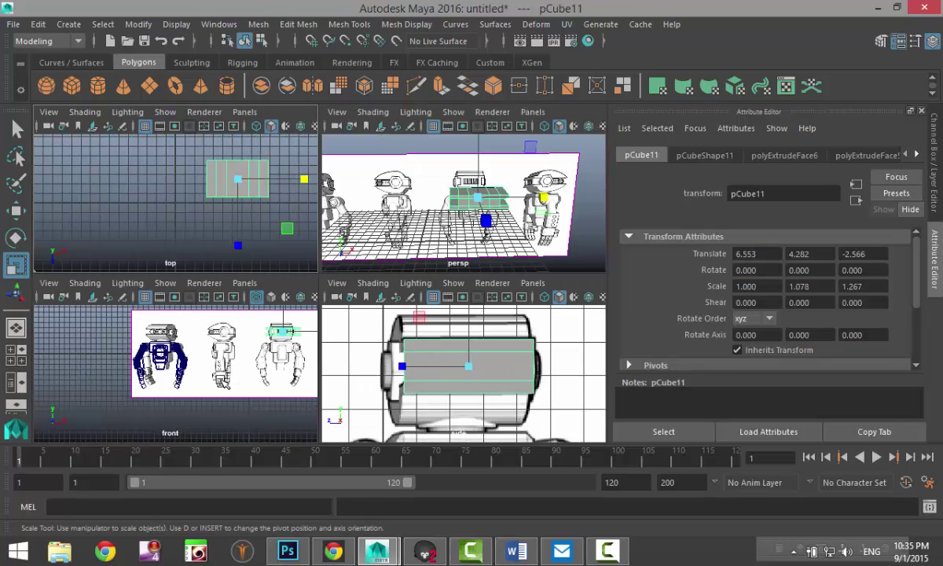
key("space")
middle_click_drag(386, 322, 154, 366, "alt")
scroll(316, 298, "up", 6)
middle_click_drag(279, 295, 292, 302, "alt")
left_click_drag(293, 302, 358, 348, "alt")
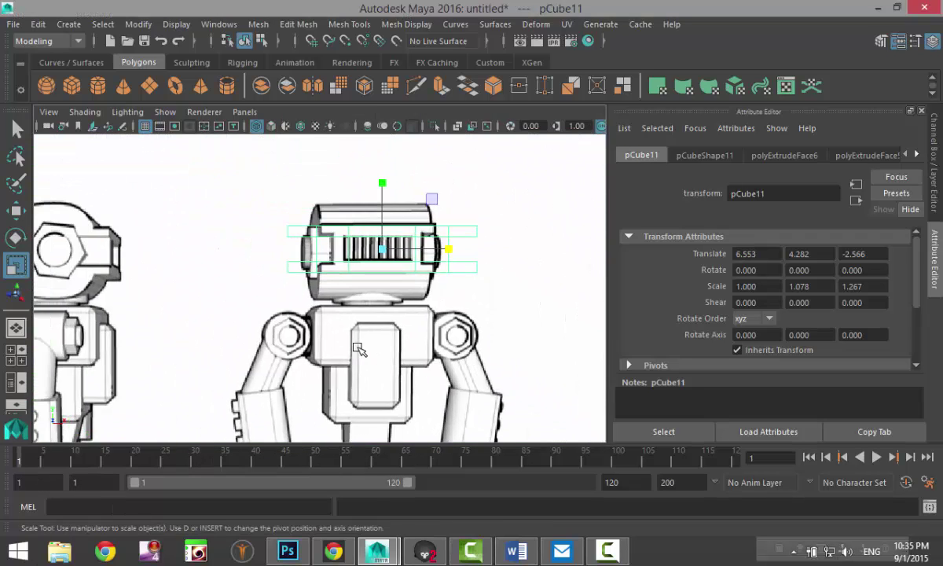
scroll(359, 344, "up", 5)
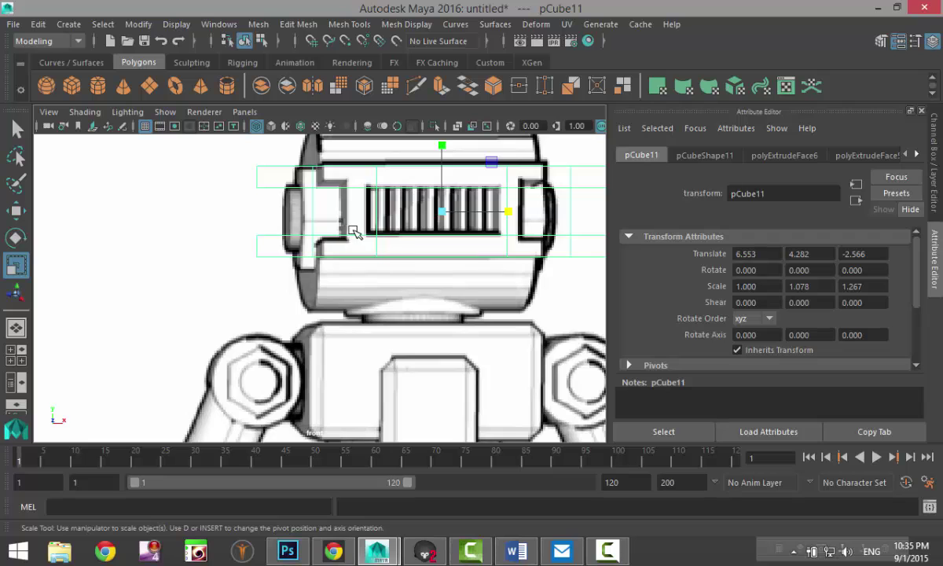
key("5")
middle_click_drag(413, 349, 289, 399, "alt")
right_click(417, 267)
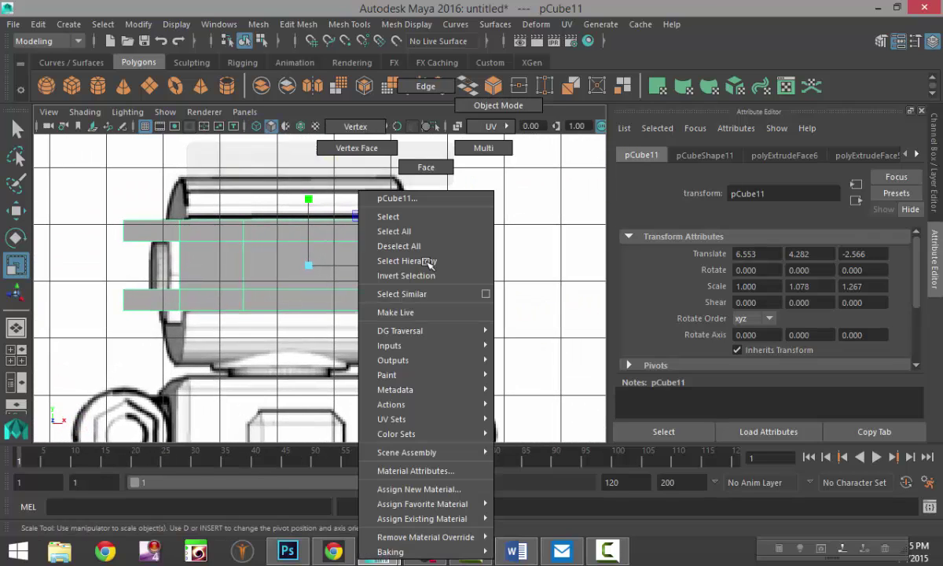
left_click(367, 128)
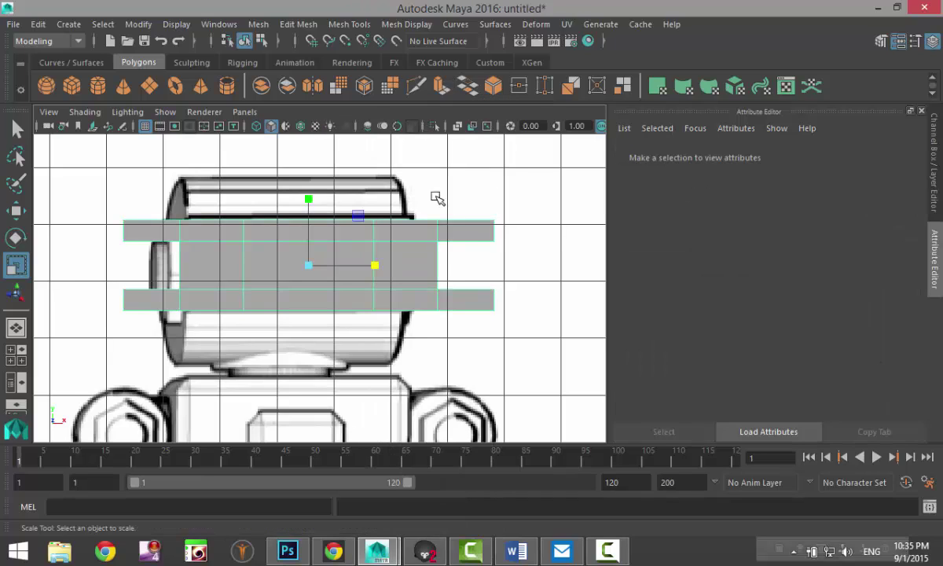
left_click_drag(436, 196, 532, 369)
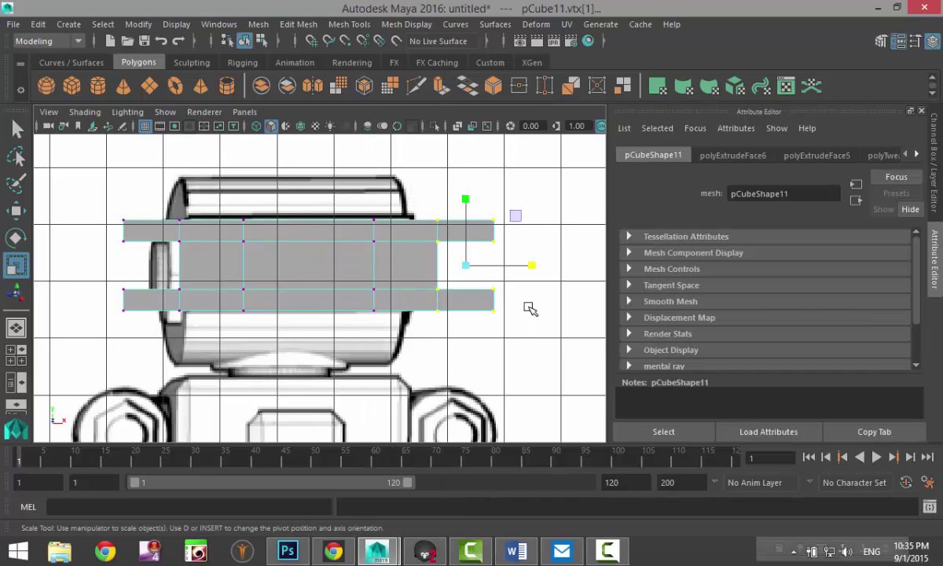
key("w")
left_click_drag(537, 267, 443, 267)
Step: Align the head cube's inner vertex columns with the reference side recesses and pull the -X end vertices in to the head's edge
left_click_drag(343, 207, 368, 347)
left_click_drag(421, 267, 436, 268)
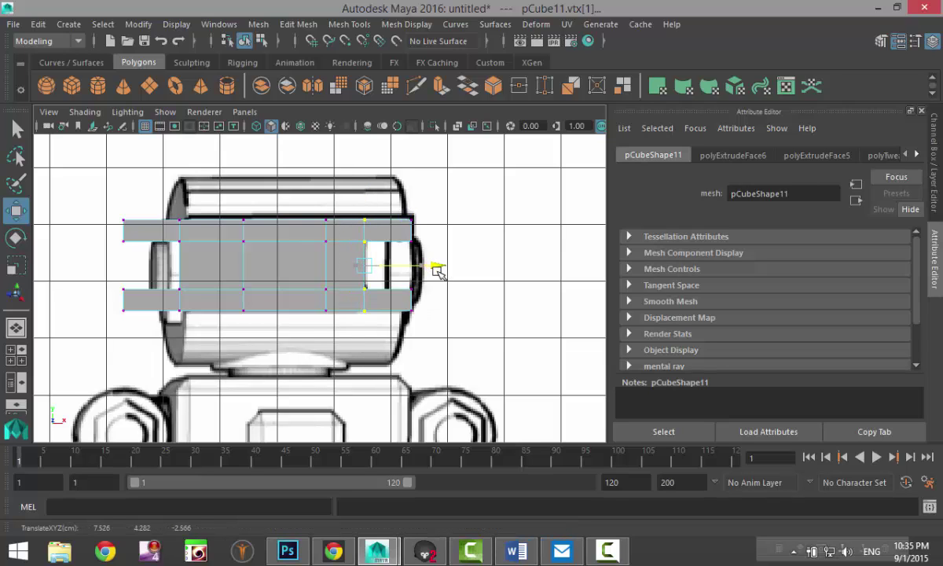
left_click_drag(161, 203, 196, 355)
left_click_drag(247, 271, 281, 268)
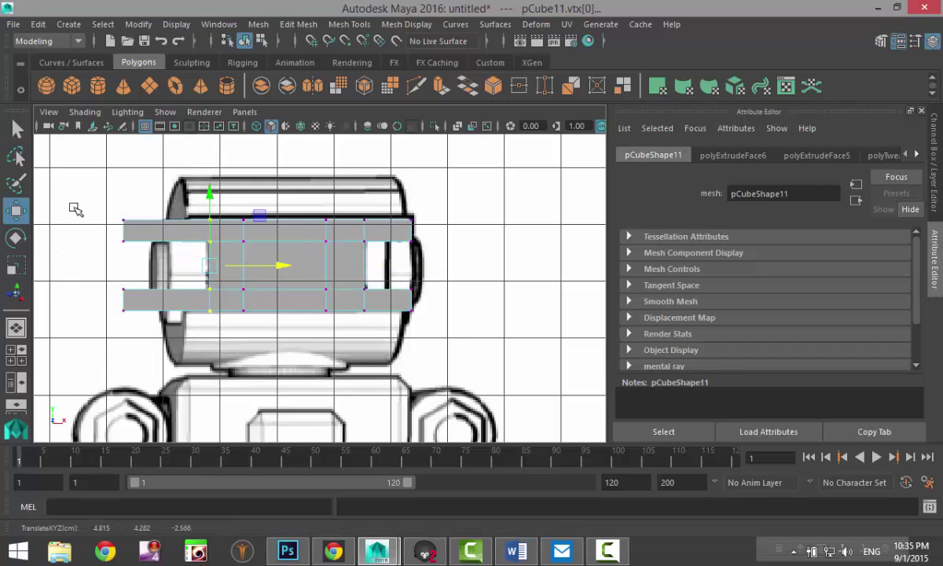
left_click_drag(76, 209, 153, 328)
left_click_drag(200, 268, 261, 279)
Step: Check the narrowed head cube in perspective, then move the whole object in the side view to Translate Z 7.877 over the side-profile head
left_click(18, 355)
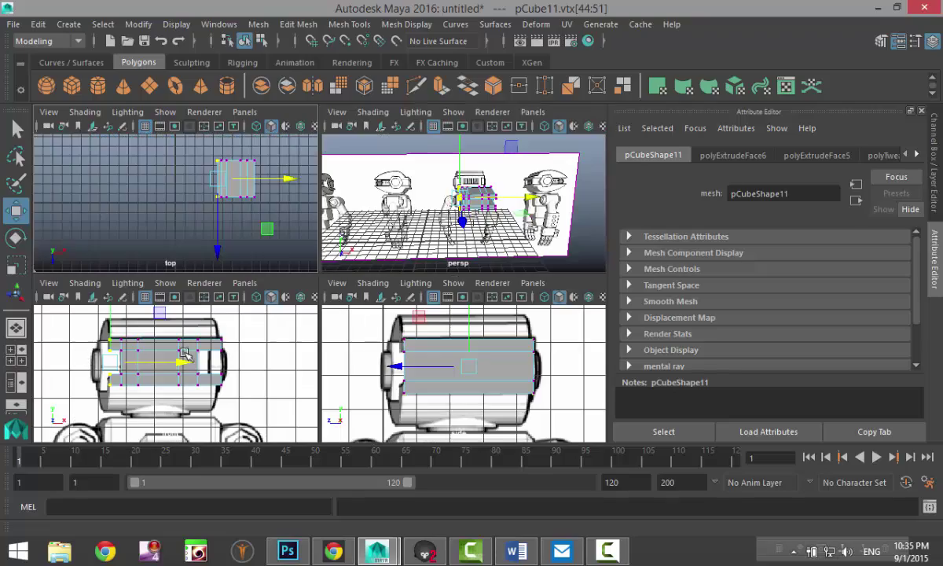
key("space")
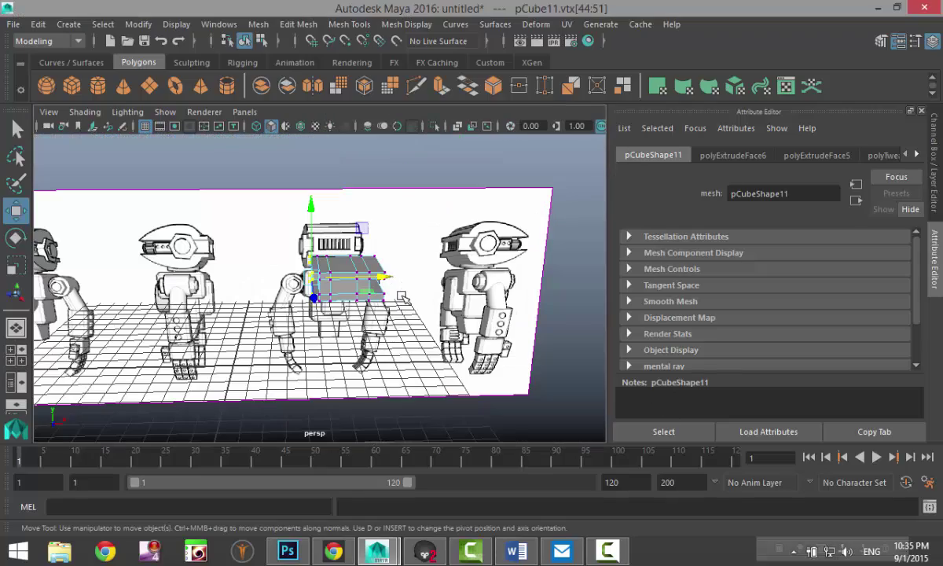
scroll(392, 306, "up", 3)
left_click_drag(382, 338, 381, 360, "alt")
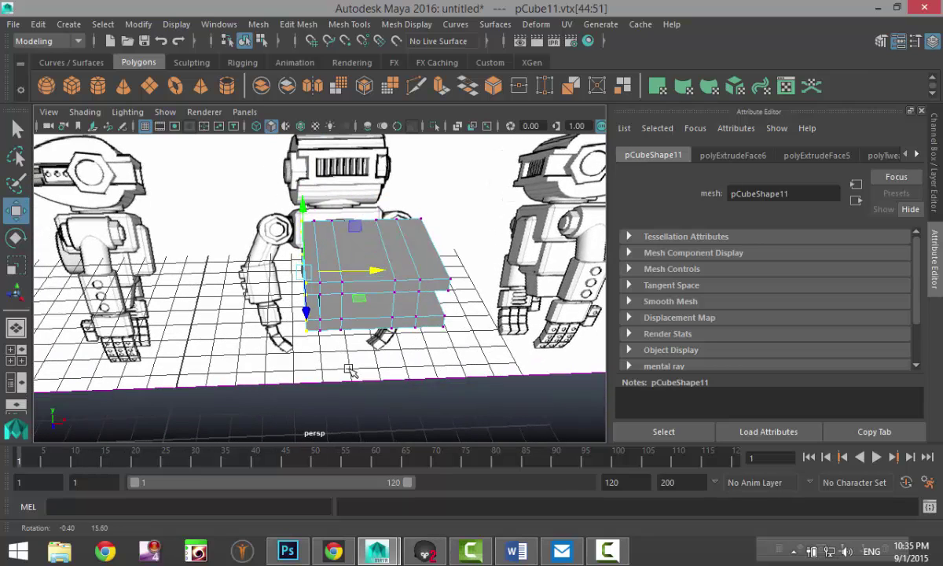
left_click(10, 349)
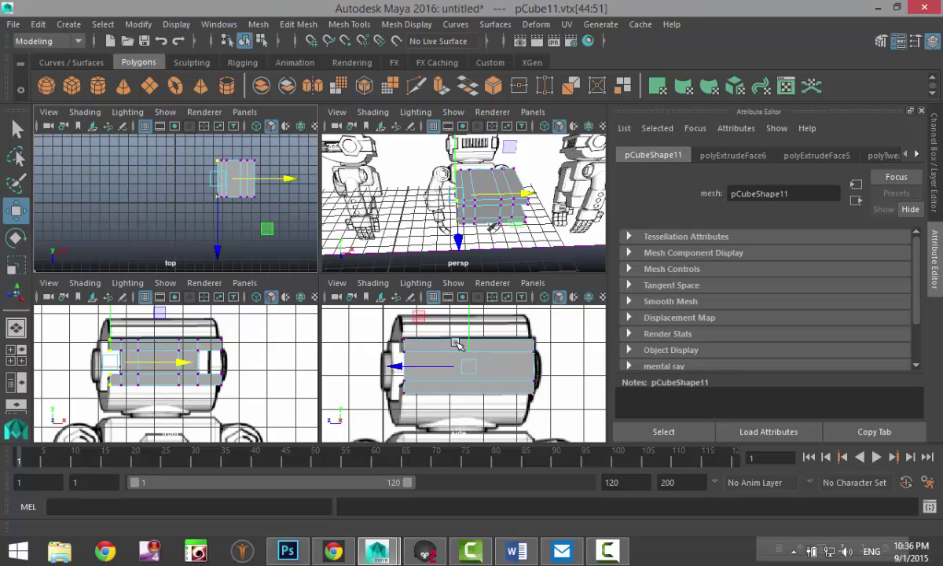
key("space")
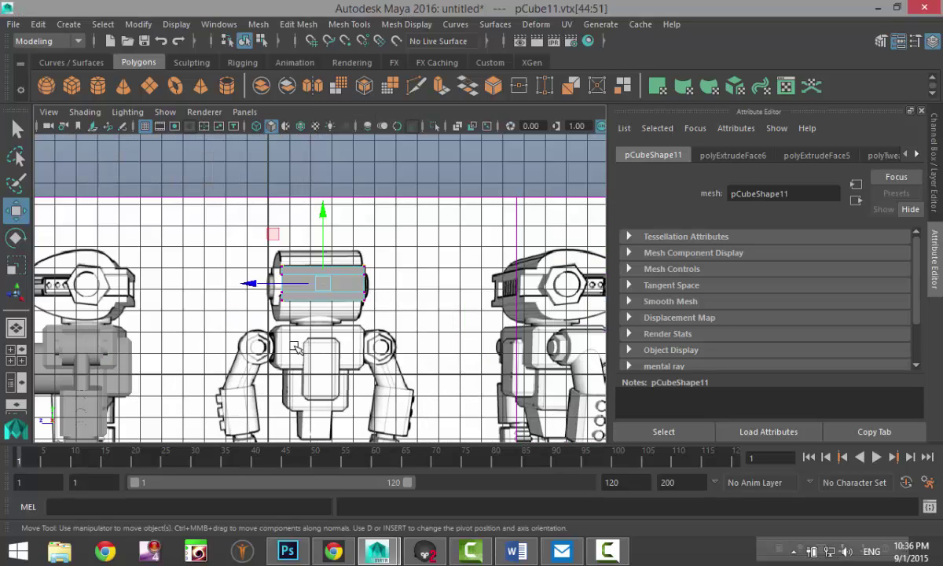
right_click_drag(335, 291, 345, 265)
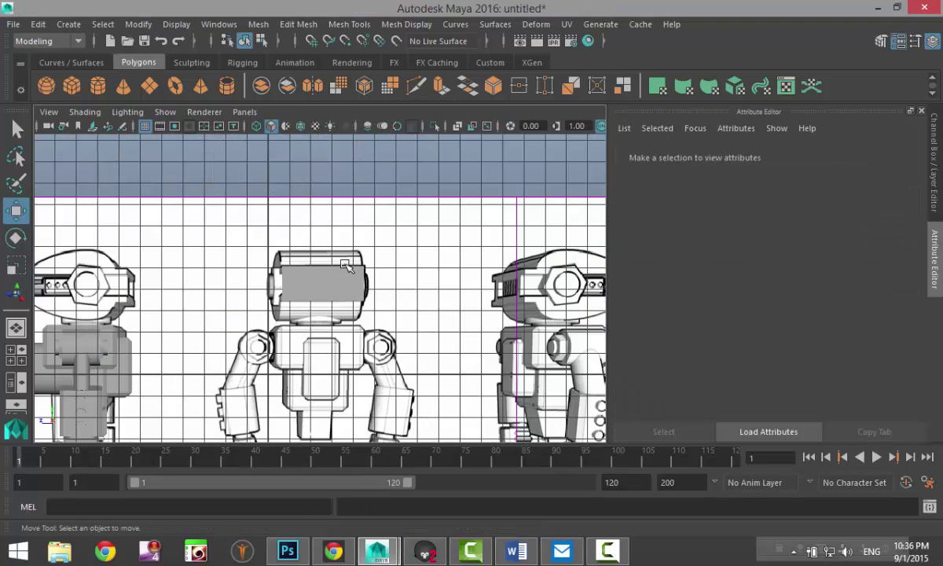
left_click(343, 270)
left_click_drag(255, 284, 39, 304)
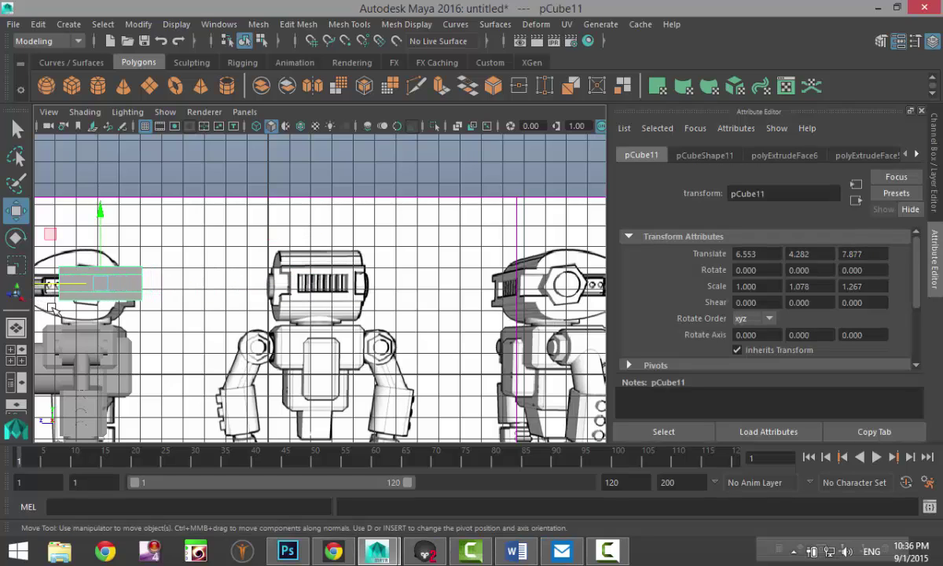
Step: In wireframe, shift the head cube to Translate Z 6.919 and move its rear vertices forward to the profile's back edge
key("f")
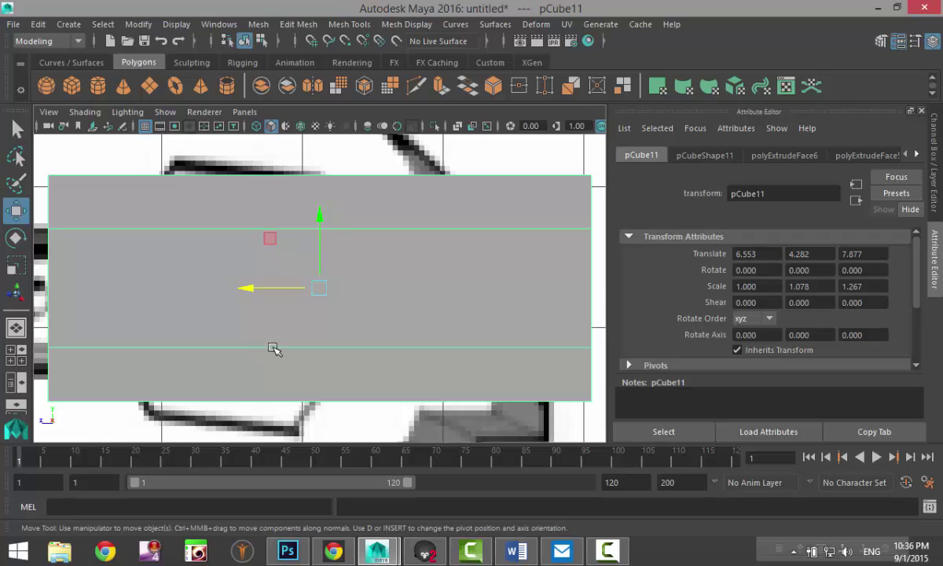
scroll(273, 348, "down", 10)
key("4")
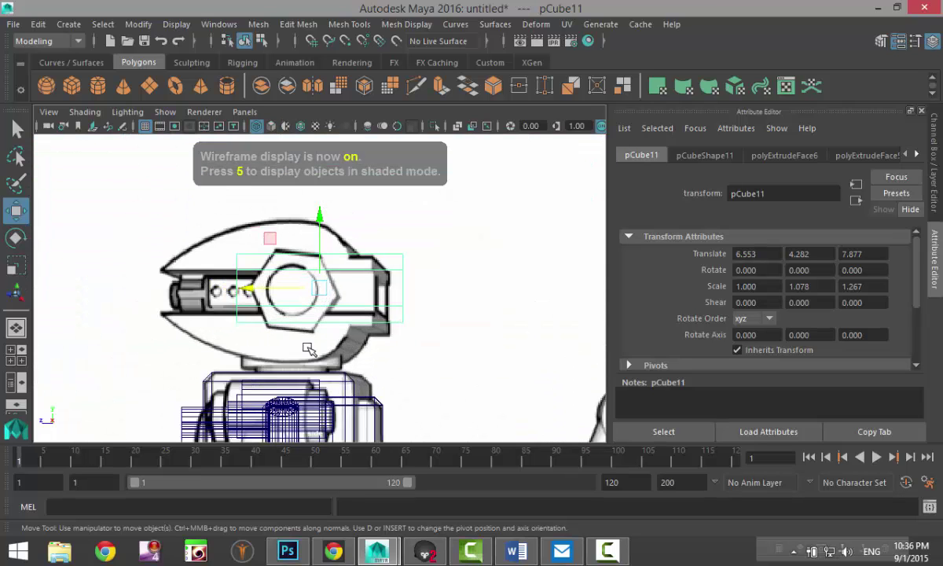
scroll(309, 348, "up", 2)
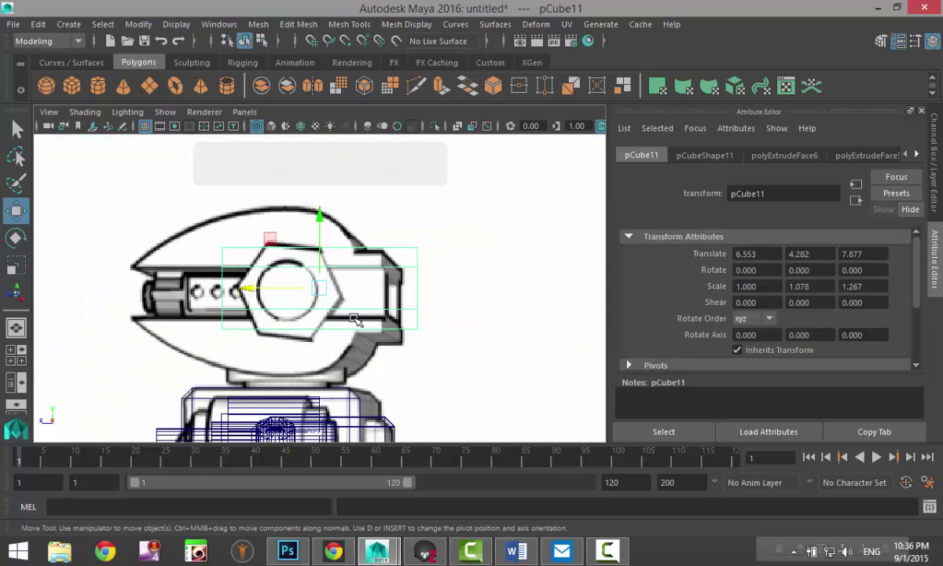
left_click_drag(257, 291, 303, 295)
right_click_drag(465, 292, 435, 209)
left_click_drag(467, 305, 485, 390)
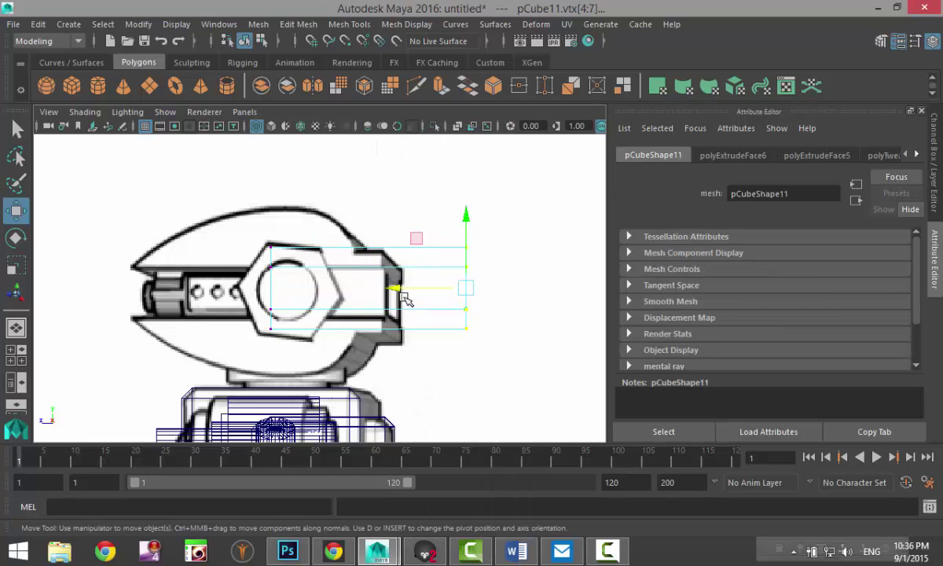
left_click_drag(388, 286, 314, 302)
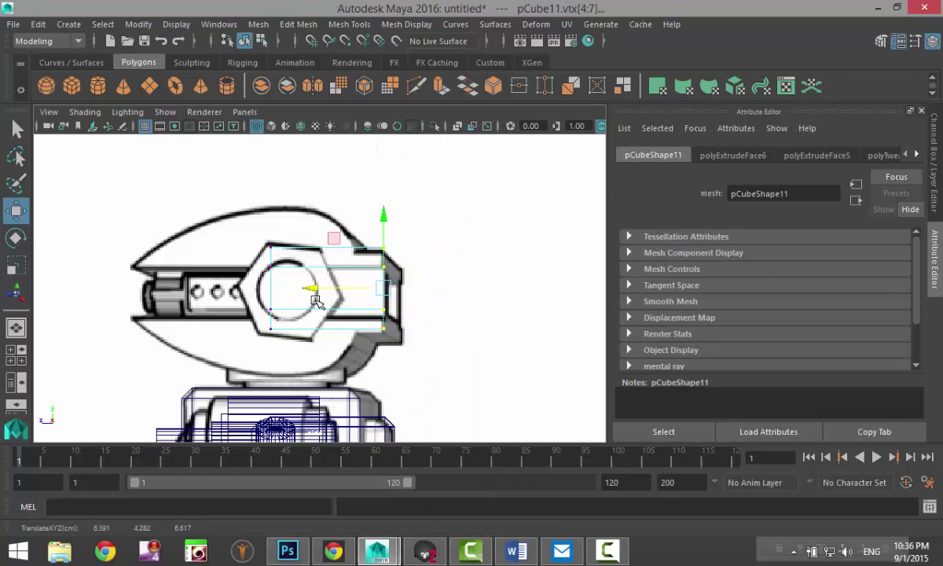
Step: Select the head cube as an object in perspective and move it along X to about -14.304, above the robot body
key("space")
key("space")
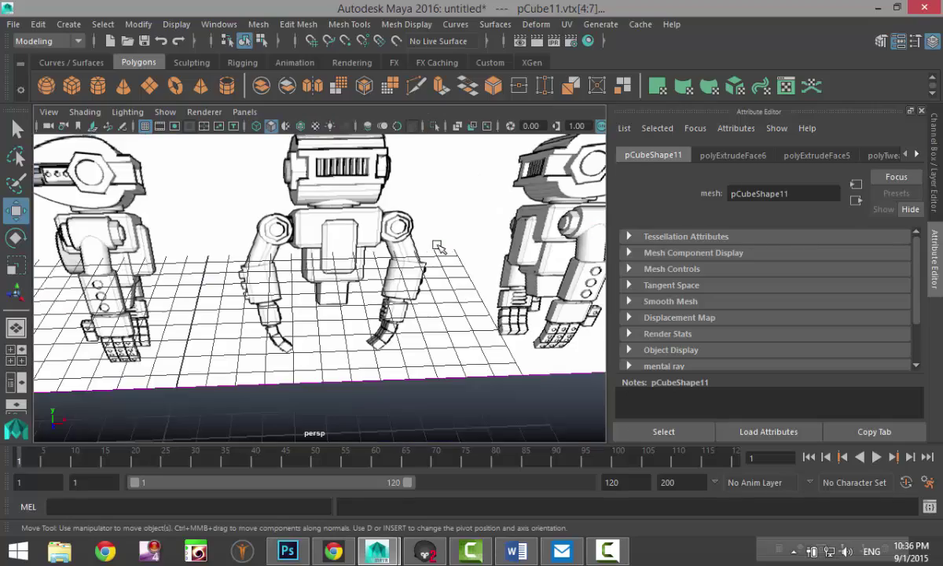
scroll(400, 275, "down", 5)
left_click_drag(378, 354, 416, 377, "alt")
right_click_drag(390, 314, 440, 101)
left_click(373, 314)
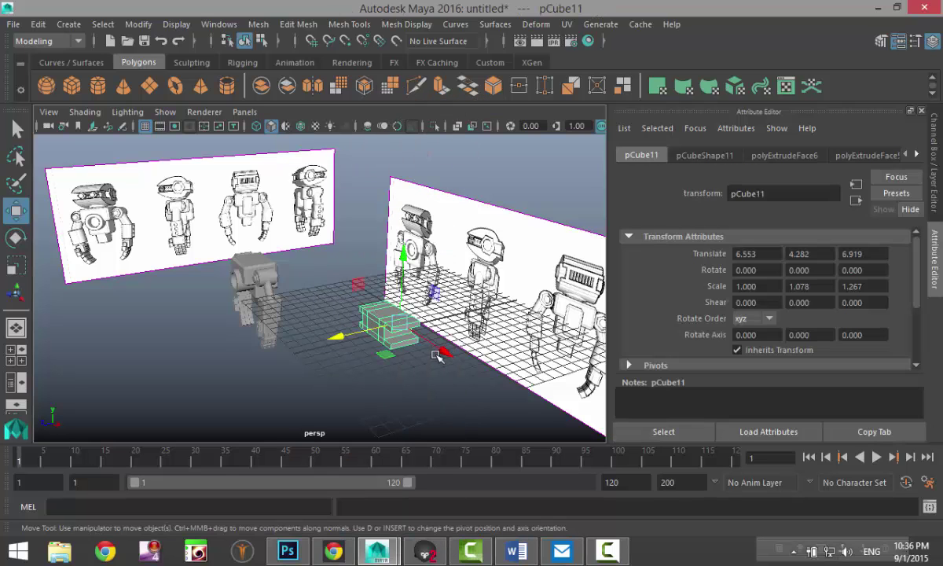
left_click_drag(378, 318, 303, 268)
left_click_drag(269, 330, 180, 393, "alt")
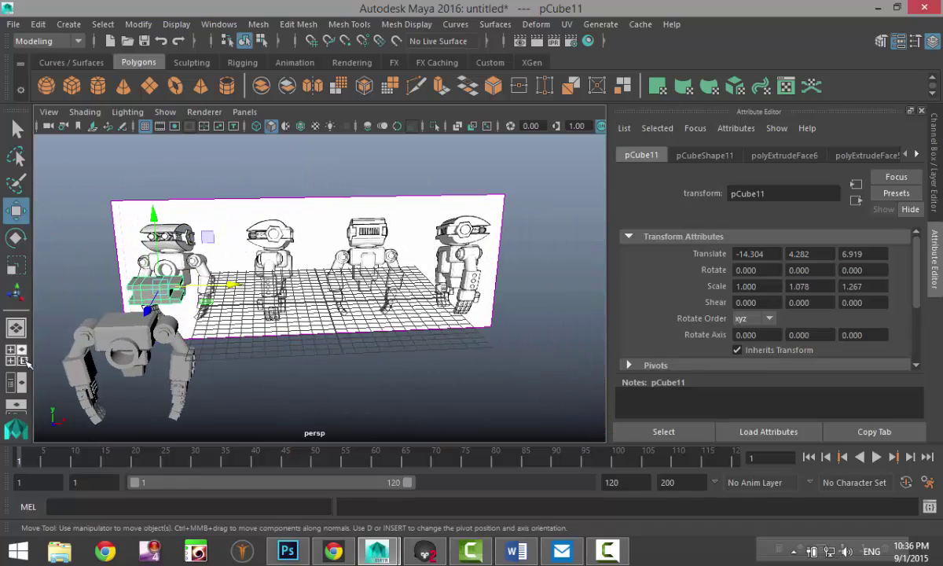
Step: Move the head cube in the front view to Translate X -16.282, over the head of the leftmost reference robot
key("space")
key("space")
key("f")
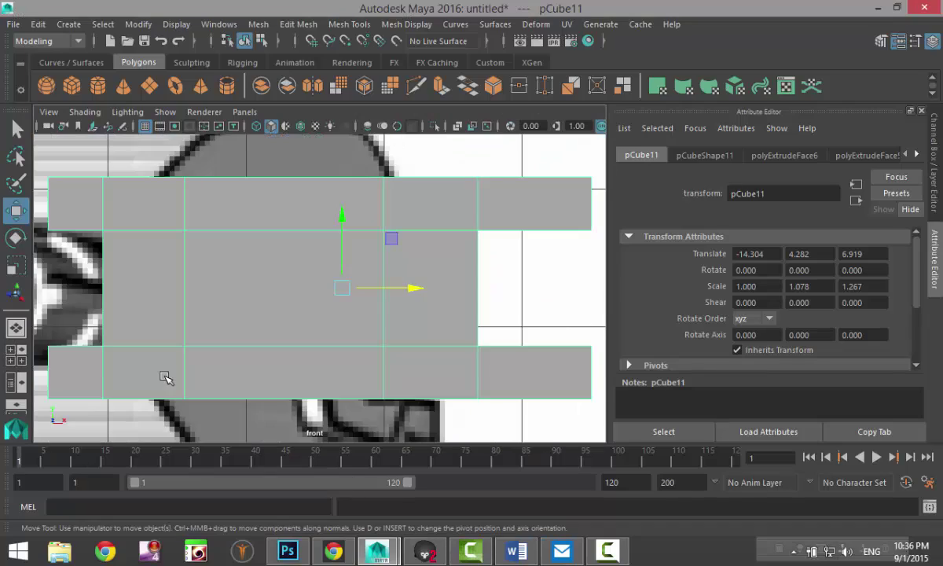
scroll(167, 379, "down", 10)
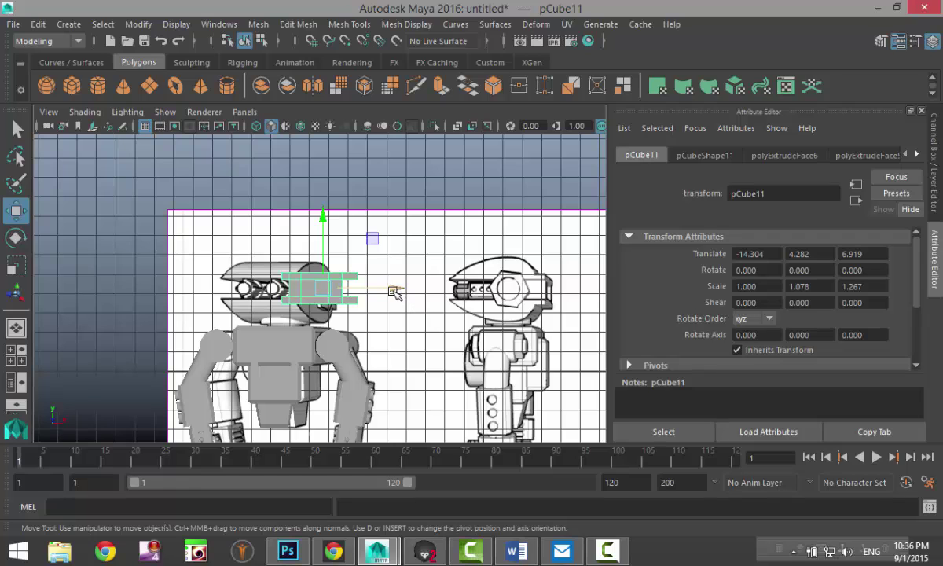
left_click_drag(396, 292, 358, 293)
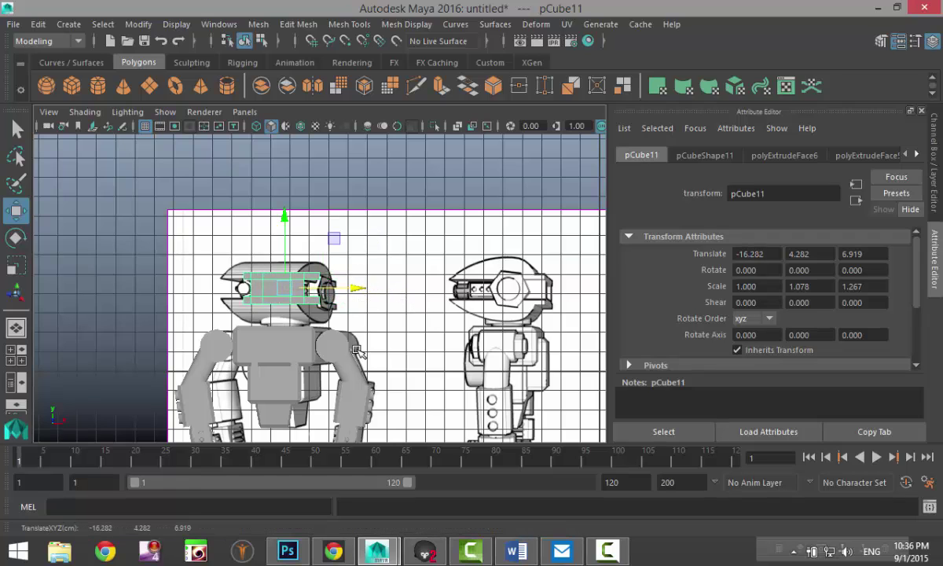
Step: Move the head cube's inner vertex column near the -X end inward to about X -17.557 to widen that recess
key("f")
scroll(360, 350, "down", 5)
scroll(360, 350, "up", 3)
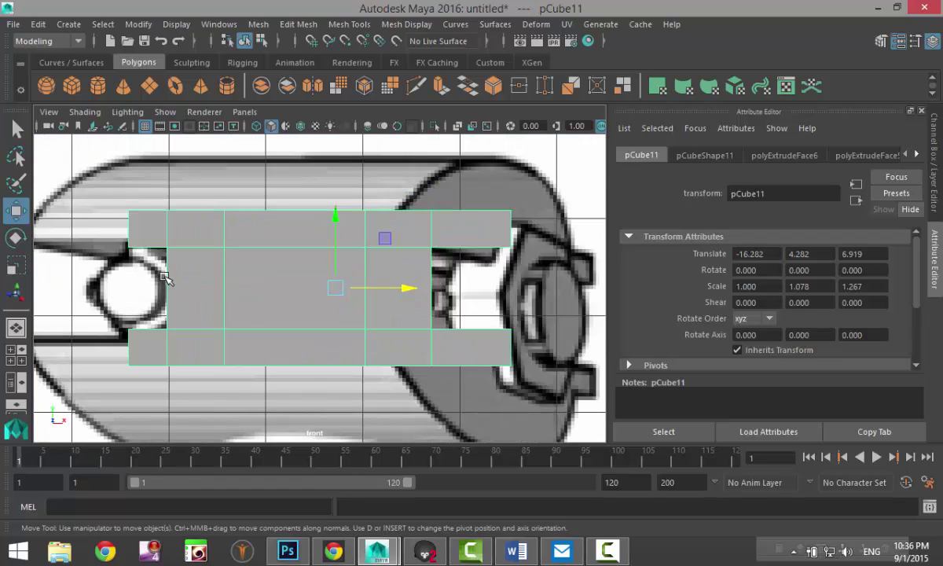
right_click_drag(165, 279, 114, 128)
left_click_drag(159, 211, 183, 387)
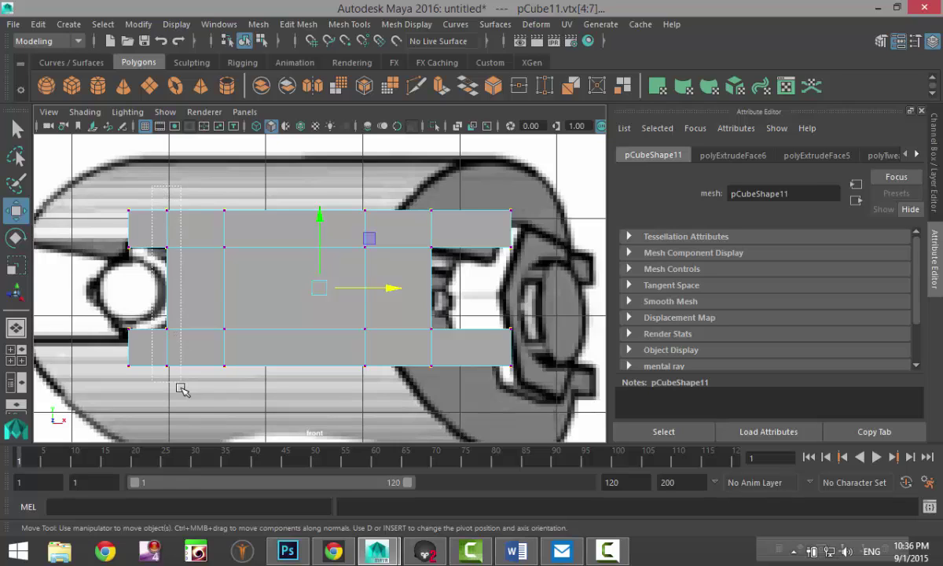
left_click_drag(242, 294, 286, 294)
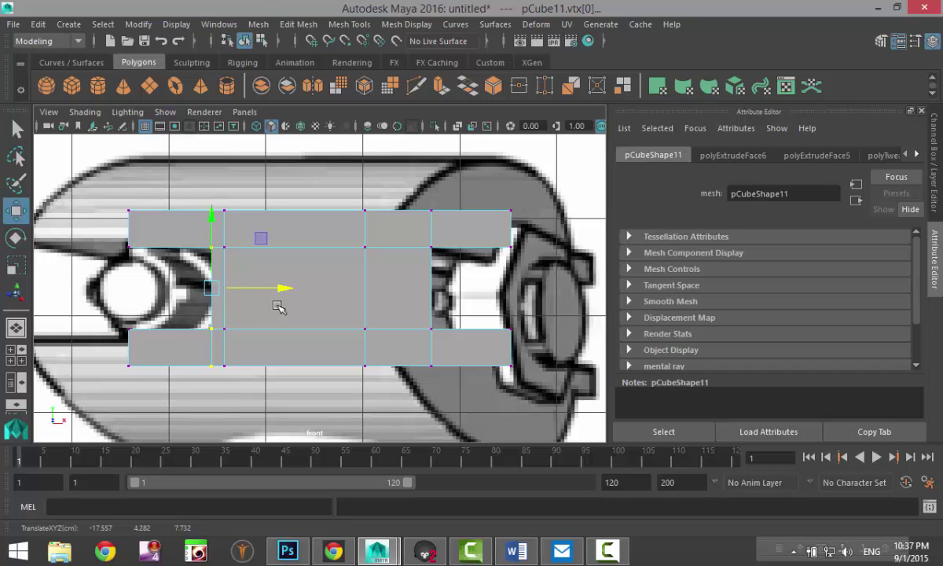
Step: Center the head cube over the torso in the top view at Translate X -16.664 and Z 7.924
left_click(22, 355)
key("space")
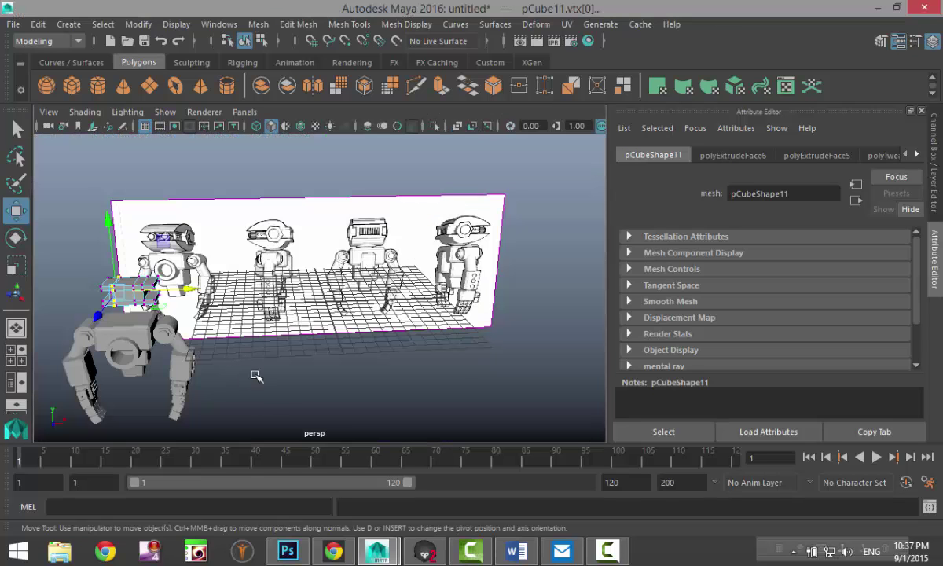
left_click_drag(256, 377, 245, 415, "alt")
left_click(17, 354)
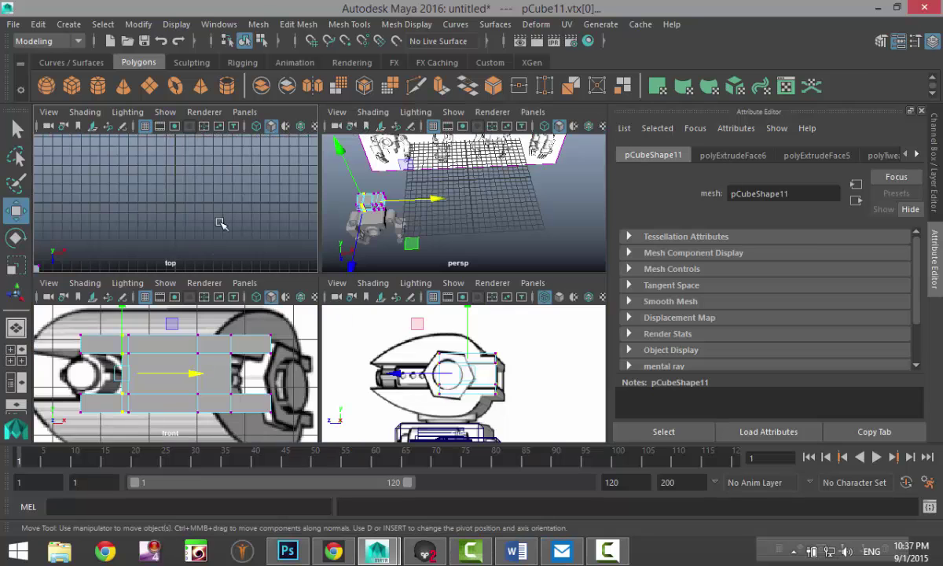
key("space")
key("f")
scroll(231, 227, "down", 5)
scroll(234, 229, "up", 2)
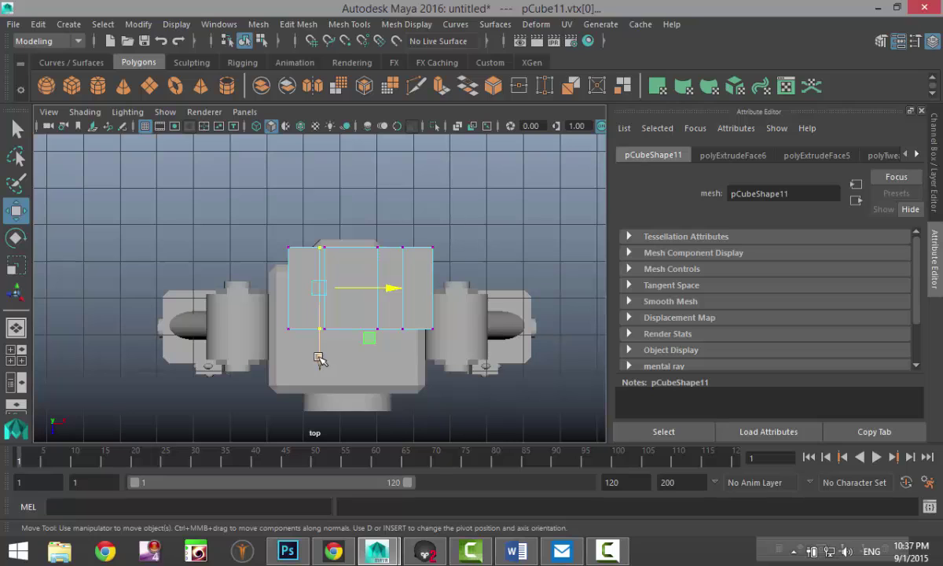
right_click_drag(357, 216, 418, 107)
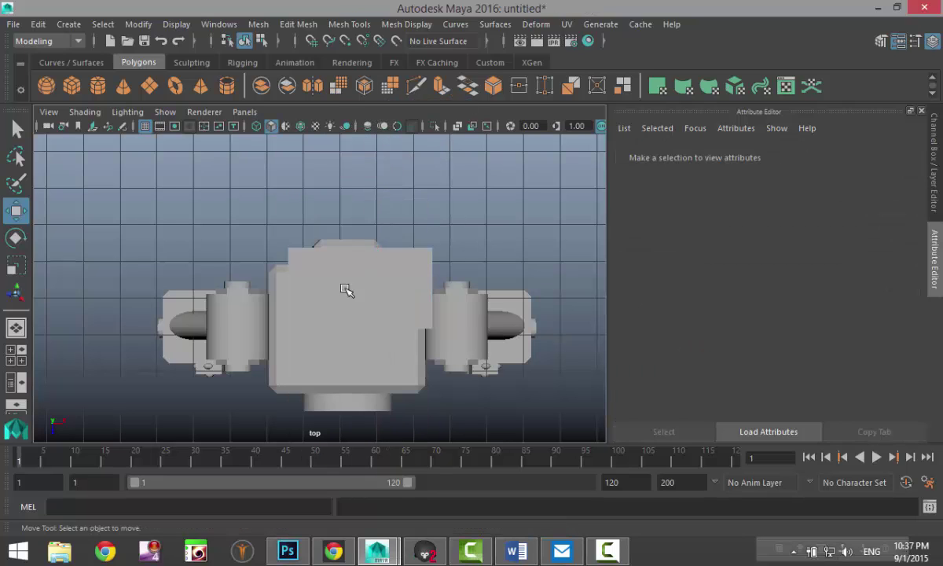
left_click(347, 290)
left_click_drag(364, 331, 364, 370)
left_click_drag(435, 296, 419, 297)
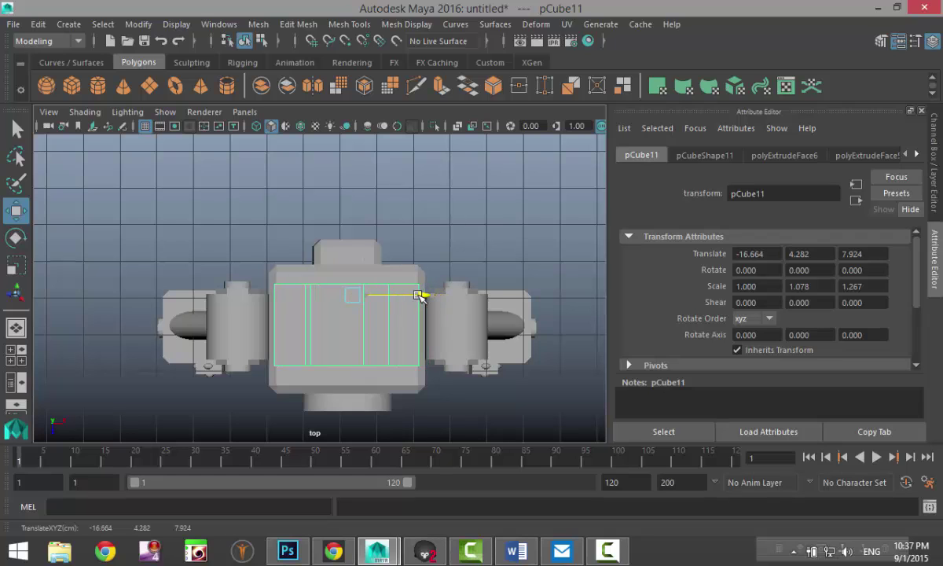
left_click(16, 329)
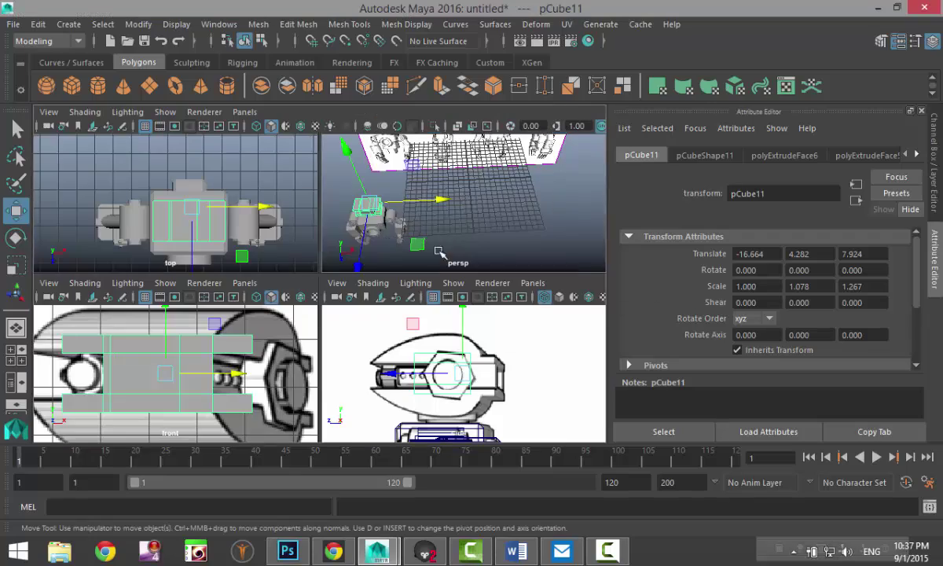
Step: Separate the combined arm mesh in the perspective view into its individual pieces
key("space")
key("f")
scroll(301, 302, "down", 3)
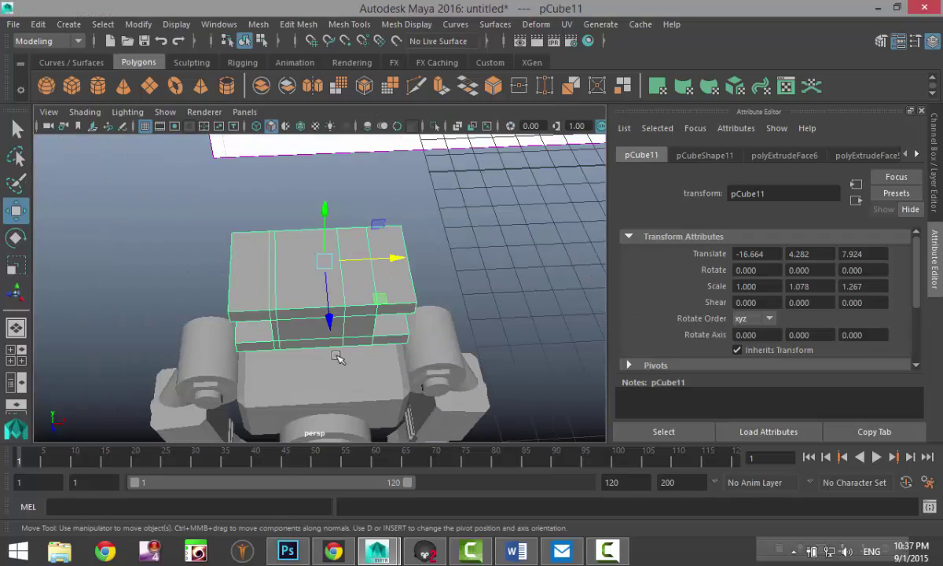
left_click_drag(418, 385, 274, 324, "alt")
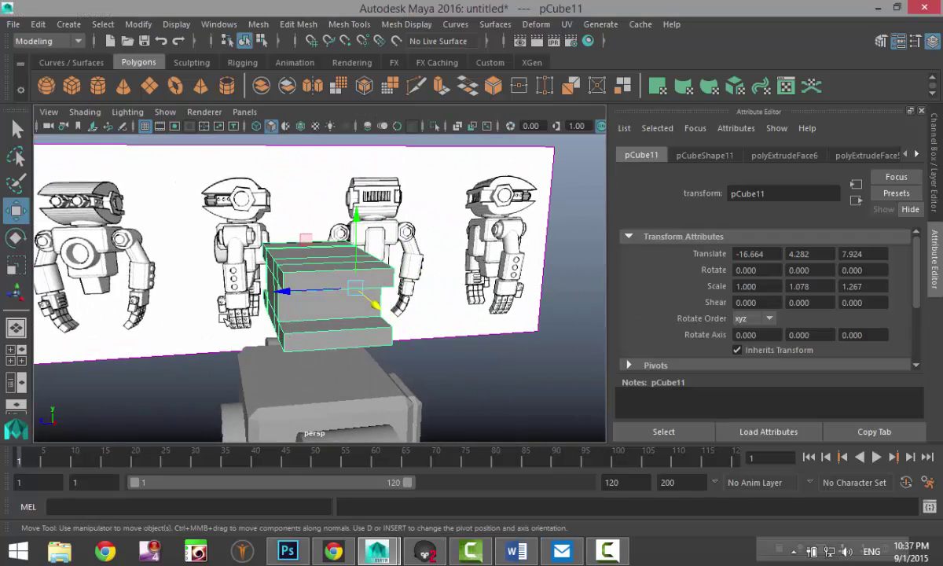
scroll(213, 318, "down", 8)
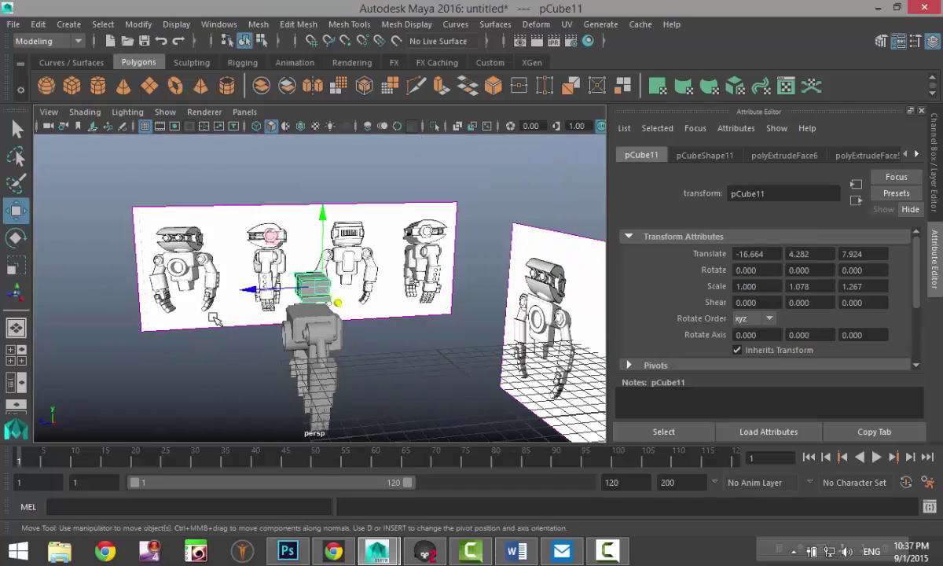
left_click_drag(213, 318, 377, 362, "alt")
middle_click_drag(377, 362, 317, 317, "alt")
scroll(316, 317, "up", 6)
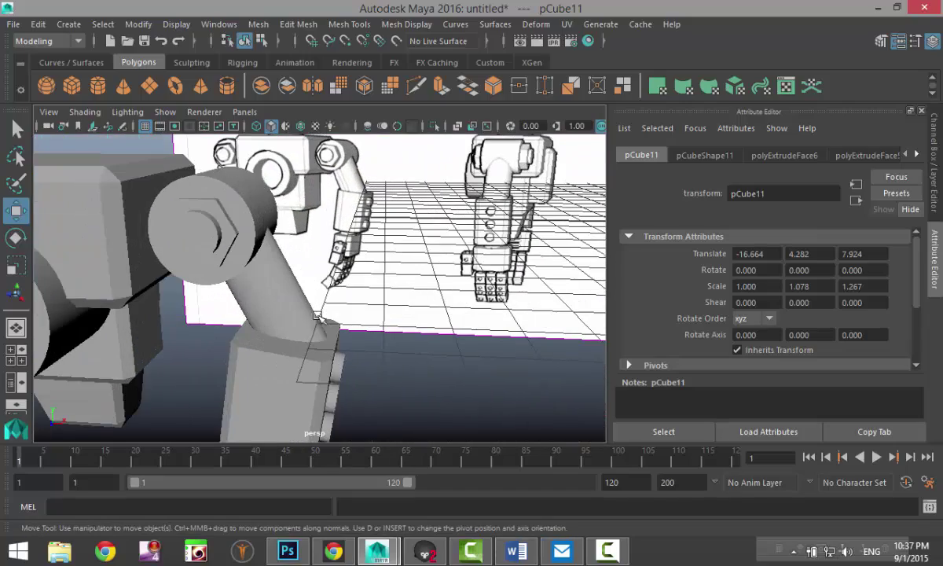
left_click(184, 217)
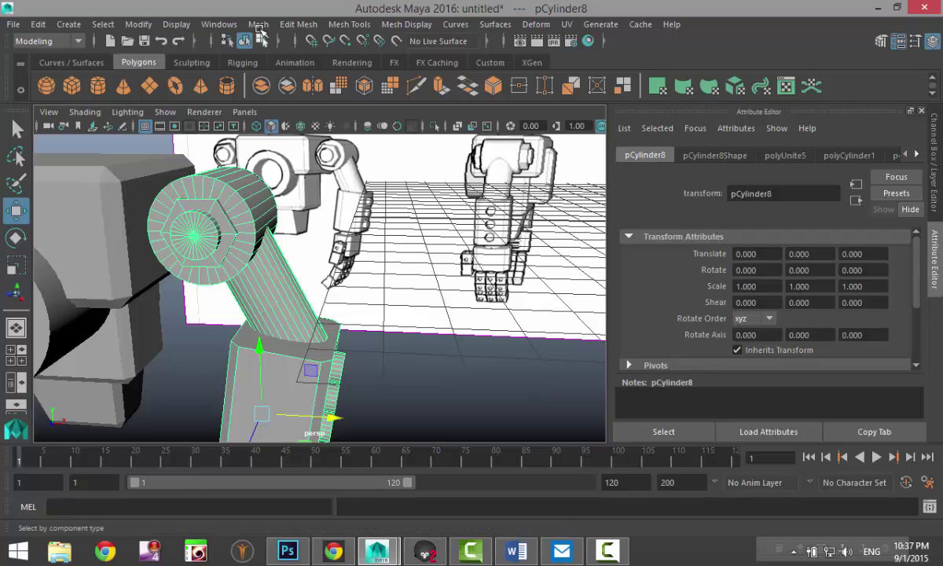
left_click(259, 24)
left_click(287, 91)
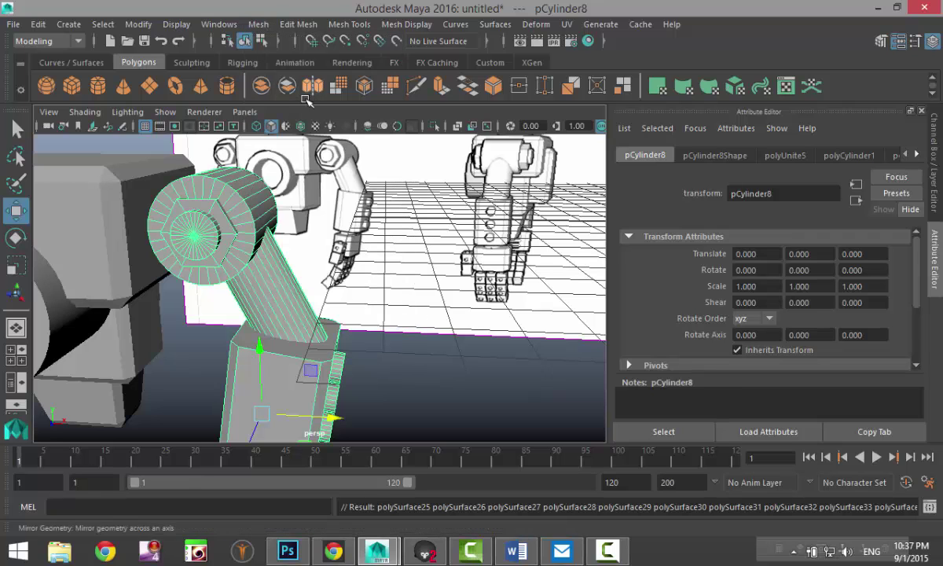
Step: Combine the hexagonal bolt and its round cap on the shoulder cylinder into one mesh
left_click(209, 233)
left_click(200, 237, "shift")
scroll(311, 287, "down", 5)
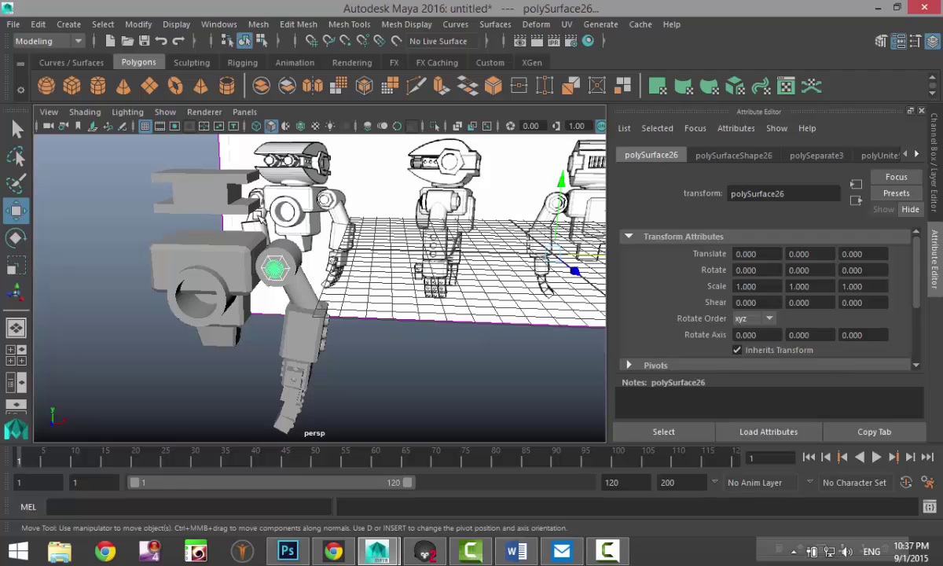
left_click(258, 24)
left_click(301, 78)
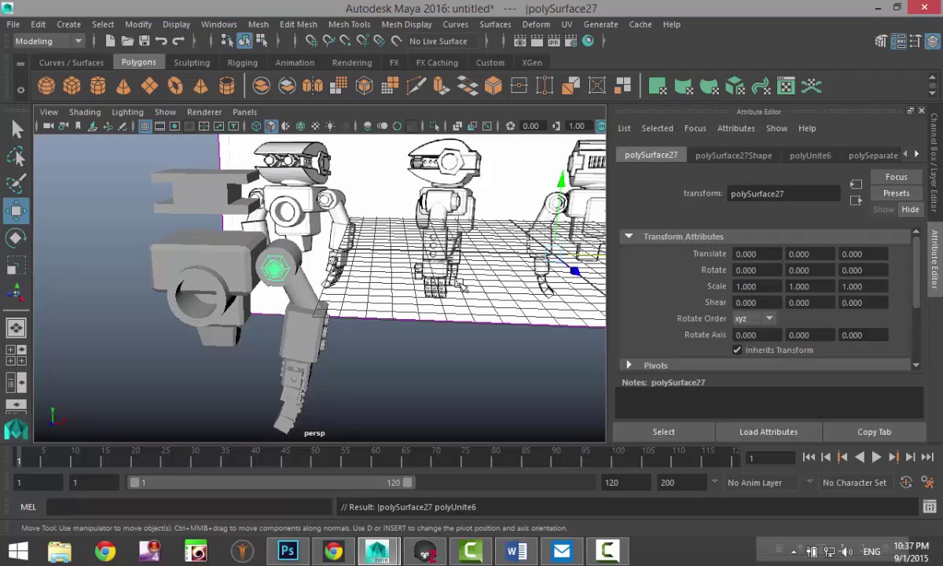
Step: Duplicate the combined shoulder bolt and center the copy's pivot
key("ctrl+d")
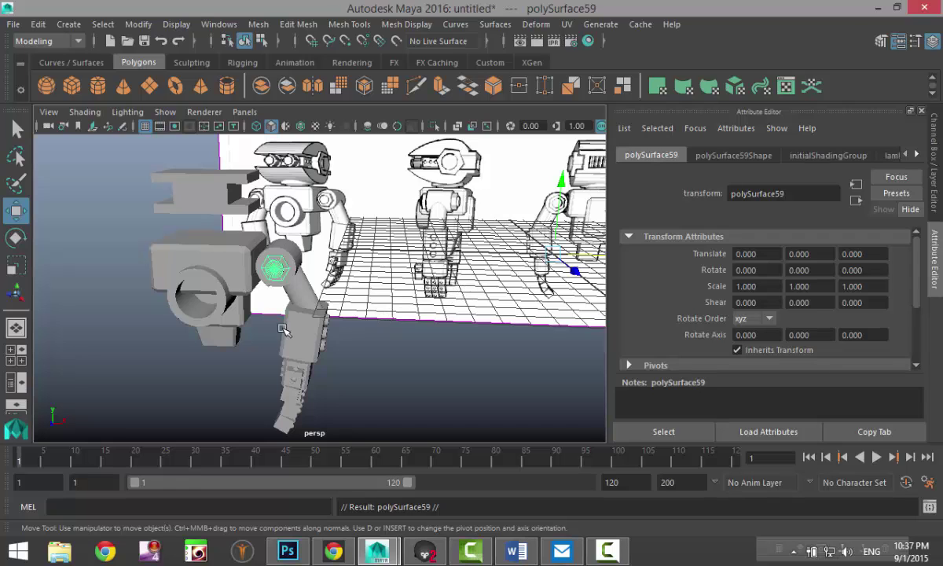
left_click(139, 24)
left_click(181, 117)
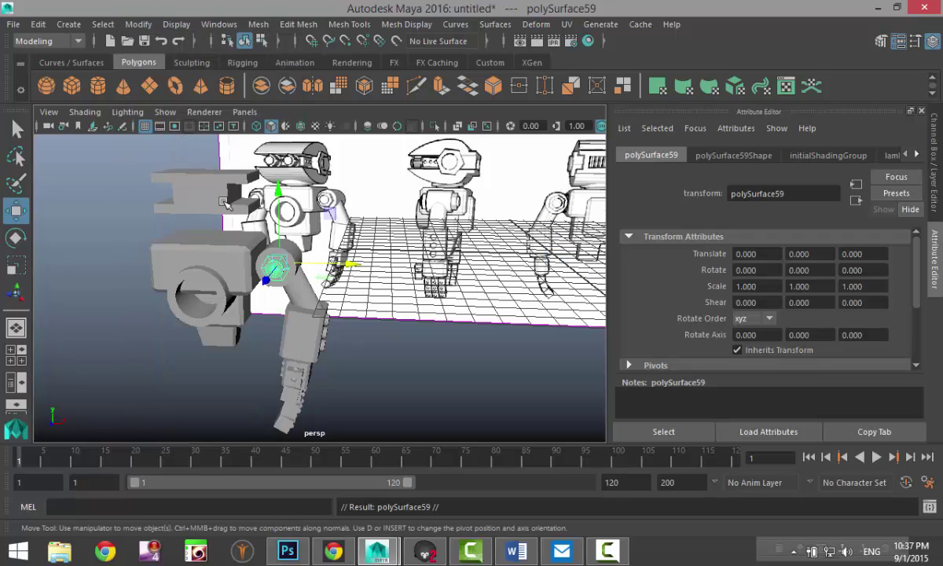
Step: Raise the bolt copy above the shoulder to Translate Y 1.679
scroll(320, 275, "down", 5)
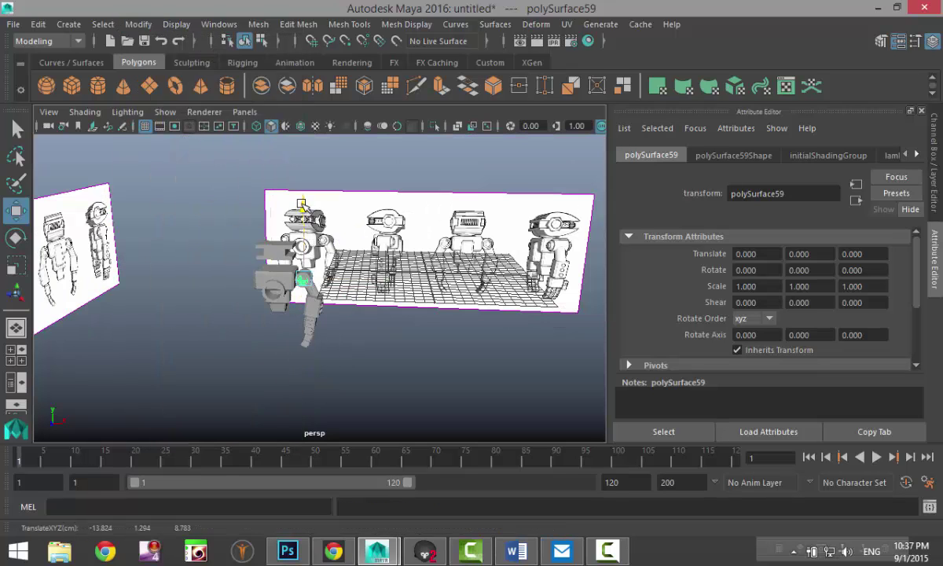
left_click_drag(287, 202, 288, 174)
scroll(369, 307, "up", 3)
scroll(377, 318, "down", 5)
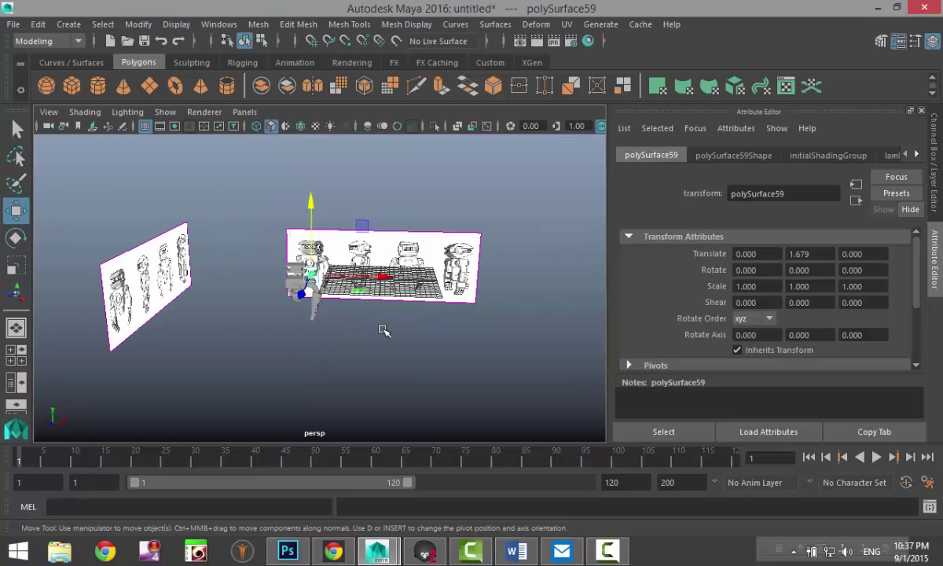
mouse_move(412, 381)
left_mouse_down("alt")
mouse_move(397, 410)
mouse_move(415, 444)
mouse_move(457, 403)
mouse_move(595, 313)
mouse_move(469, 232)
mouse_move(369, 283)
mouse_move(429, 379)
mouse_move(403, 382)
left_mouse_up("alt")
scroll(403, 381, "up", 5)
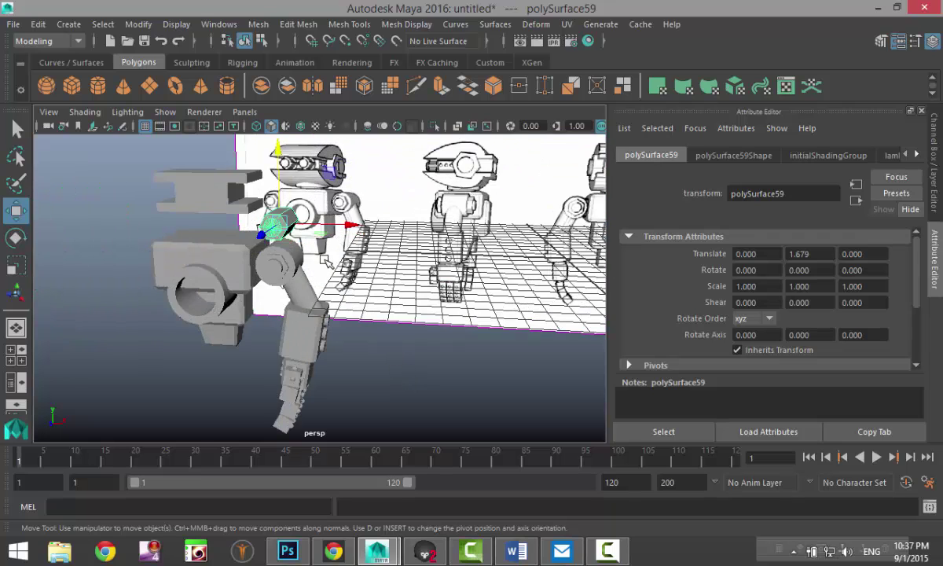
Step: Turn the bolt copy sideways above the shoulder by setting its Rotate Y to 90
key("e")
left_click_drag(264, 231, 312, 226)
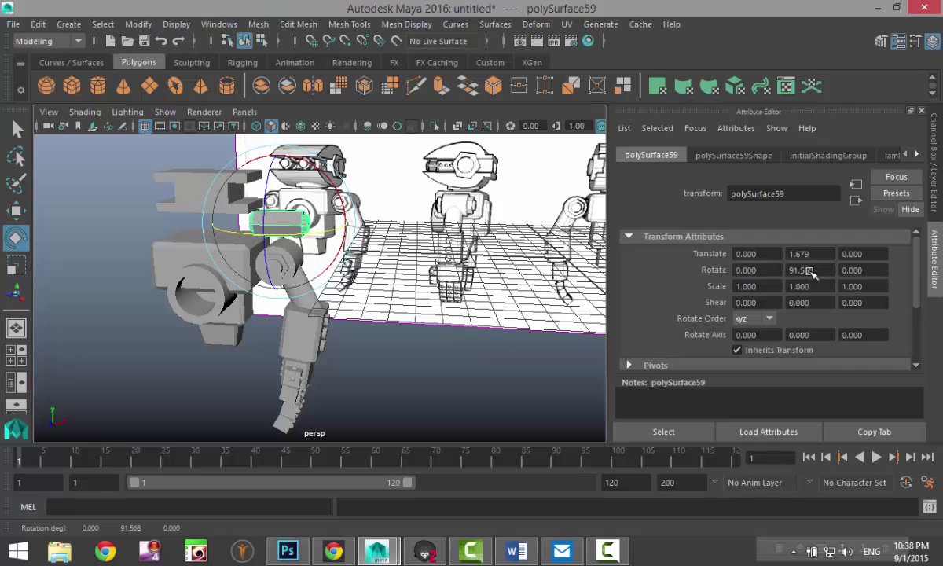
left_click_drag(812, 272, 678, 271)
key("Return")
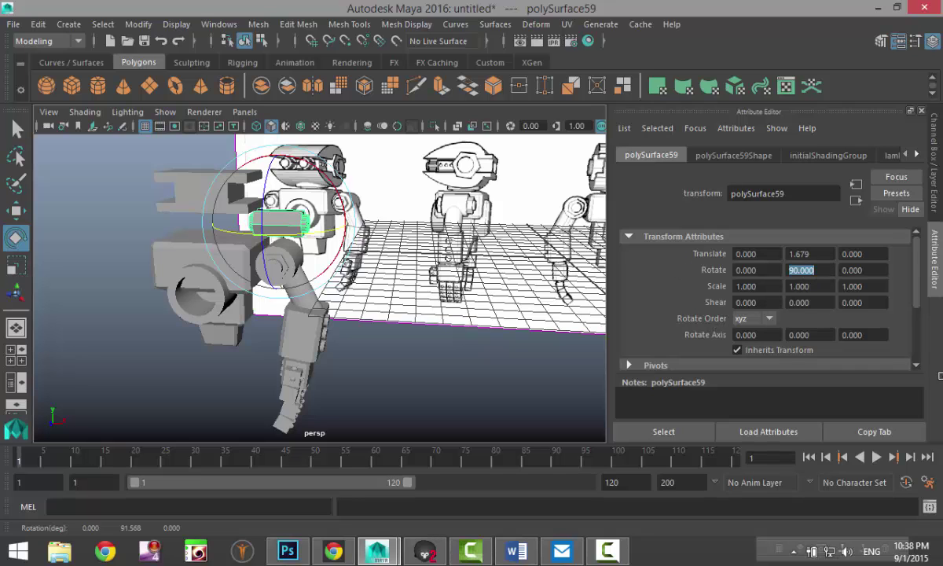
left_click(436, 330)
left_click_drag(436, 331, 299, 264, "alt")
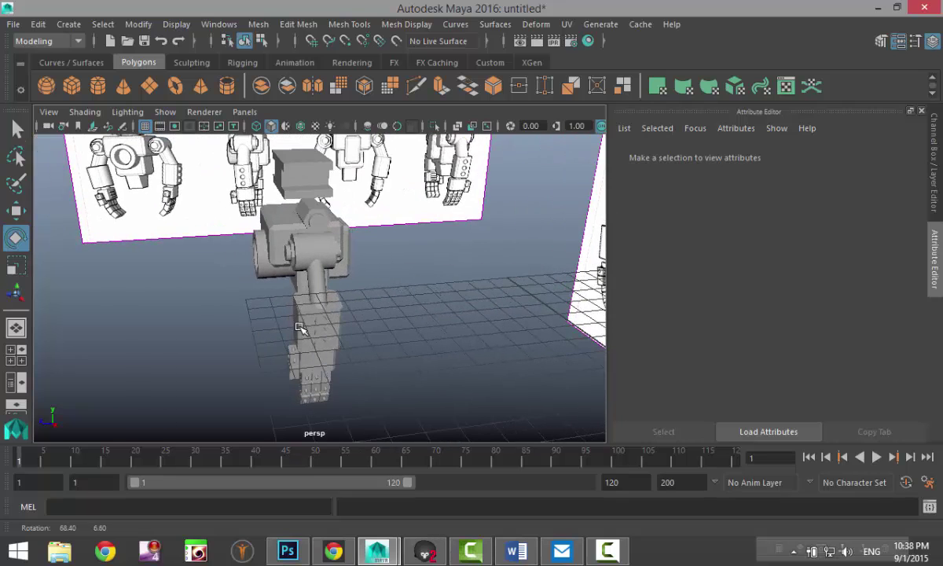
left_click(312, 219)
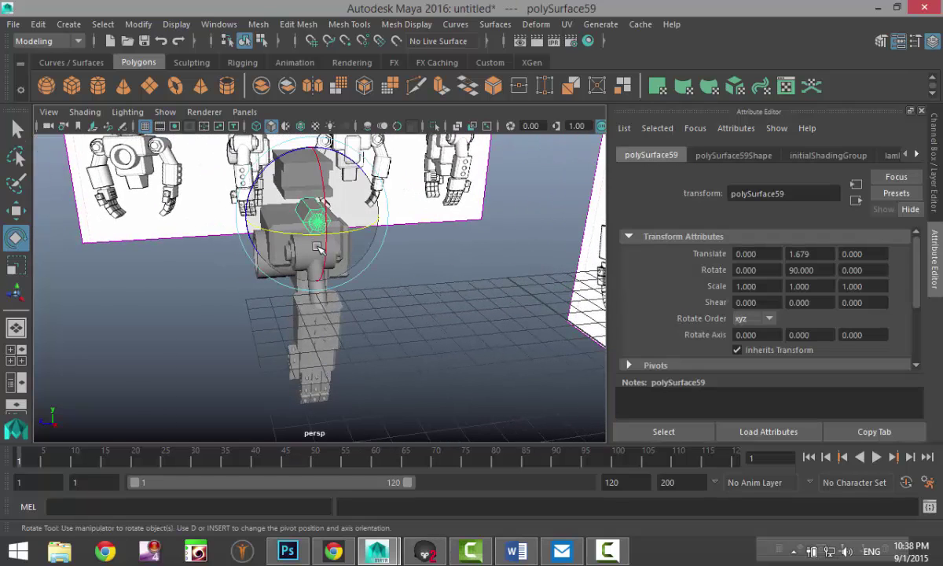
Step: Switch the side view to shaded display and frame it on the reference robot's head
left_click(16, 354)
scroll(174, 384, "down", 12)
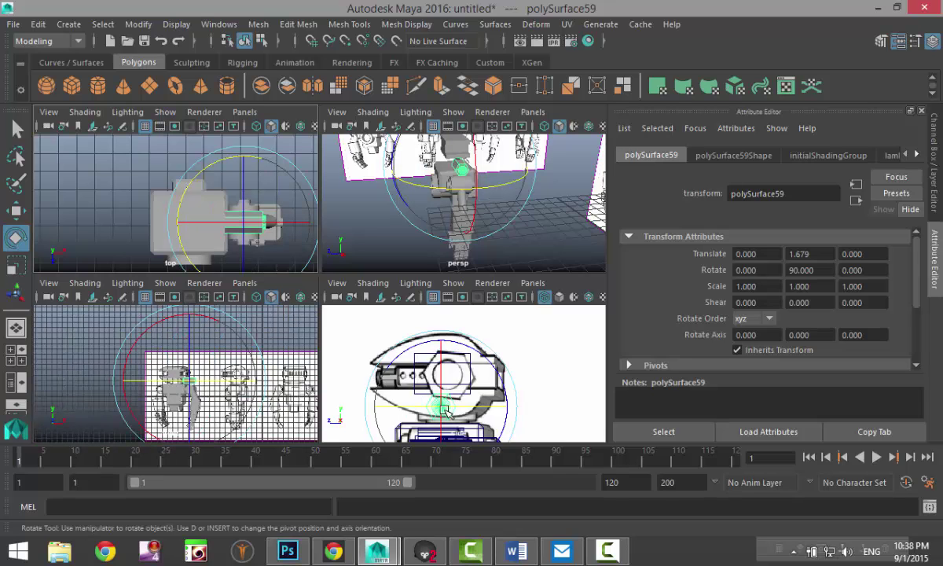
scroll(429, 376, "down", 8)
key("space")
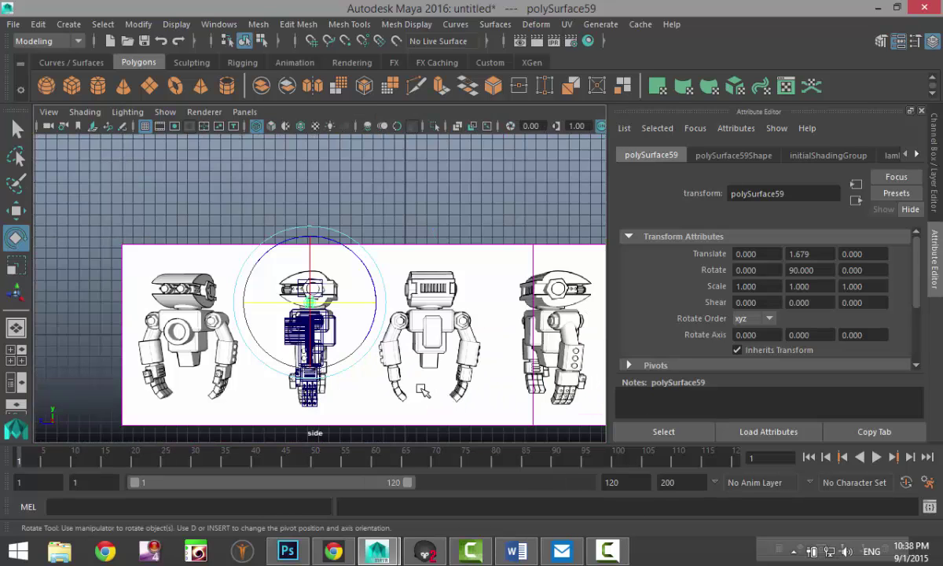
scroll(385, 366, "up", 5)
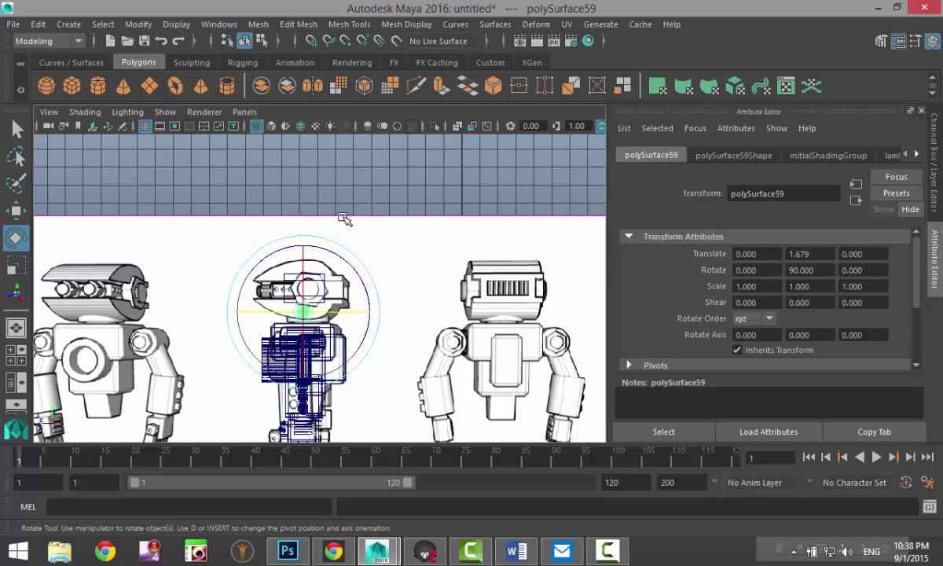
key("5")
scroll(353, 330, "up", 2)
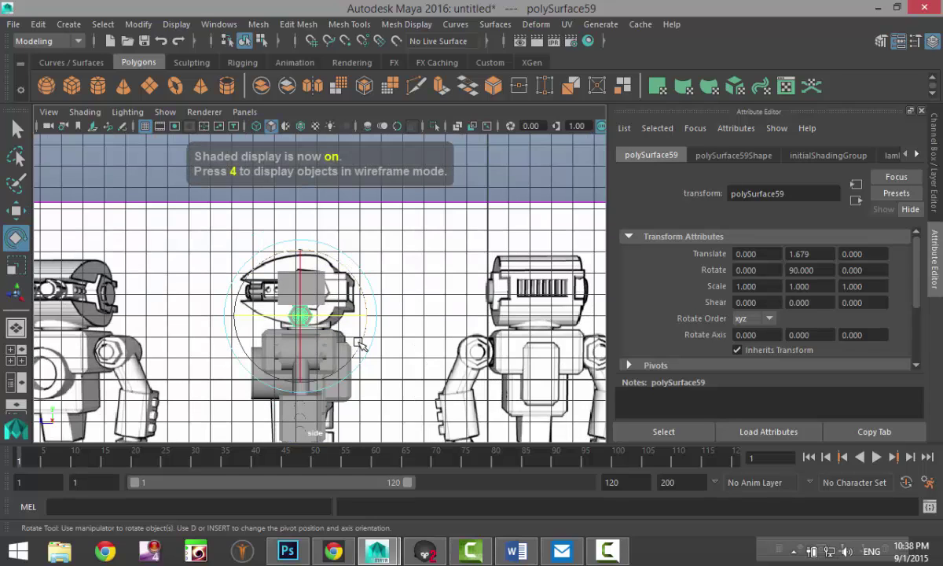
middle_click_drag(359, 346, 448, 268, "alt")
middle_click_drag(441, 276, 364, 373, "alt")
scroll(439, 276, "up", 4)
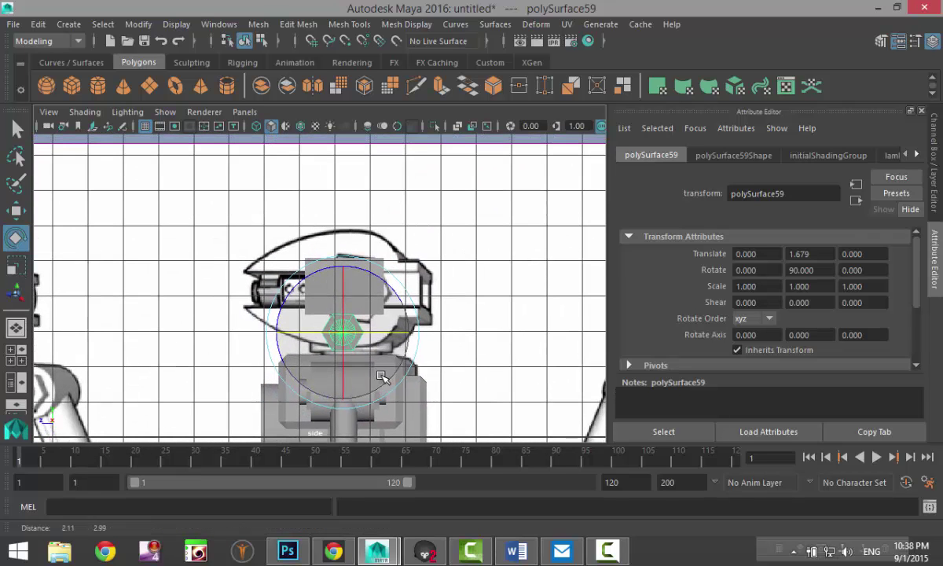
Step: Move the head cube toward the back of the reference head in the side view, to Translate Z 6.839
left_click(312, 262)
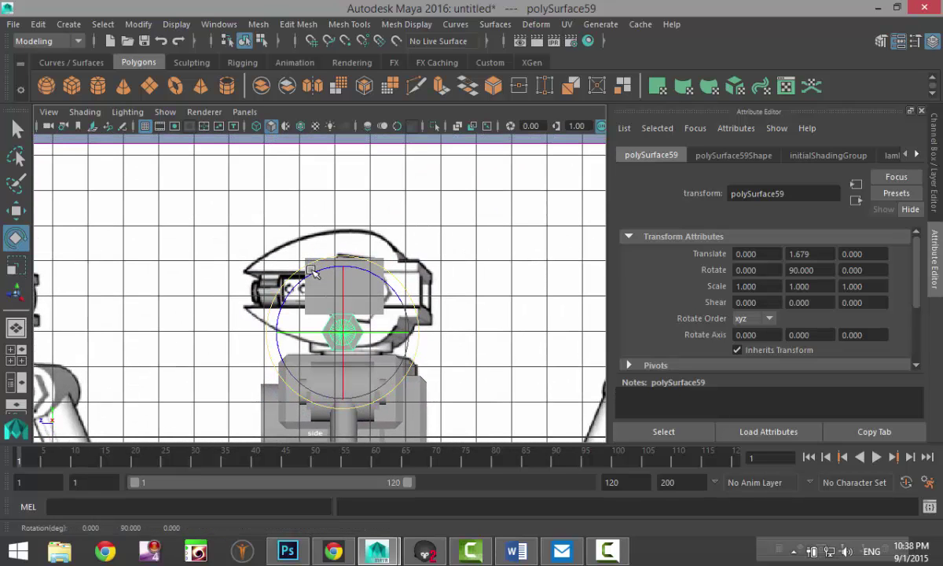
left_click(235, 234)
left_click(316, 287)
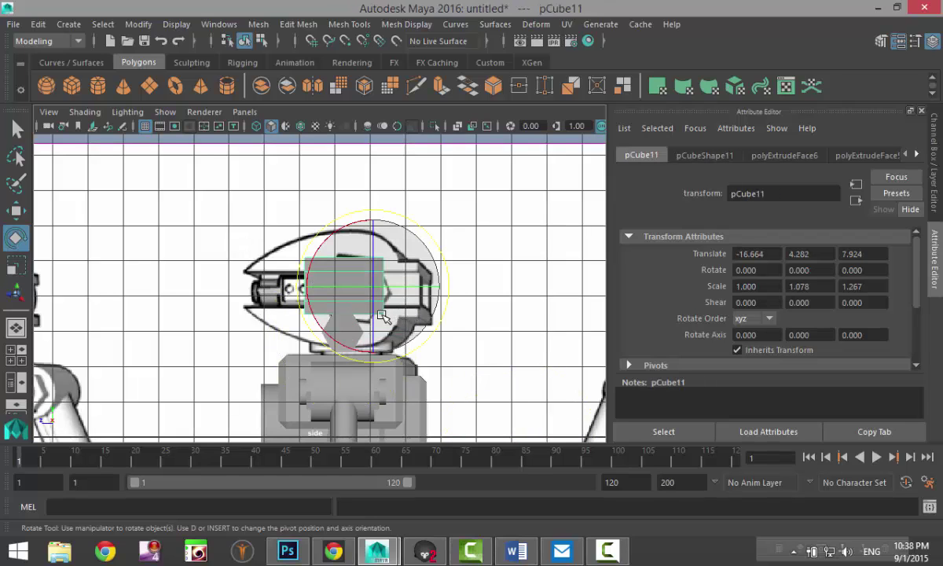
key("w")
left_click_drag(312, 288, 338, 292)
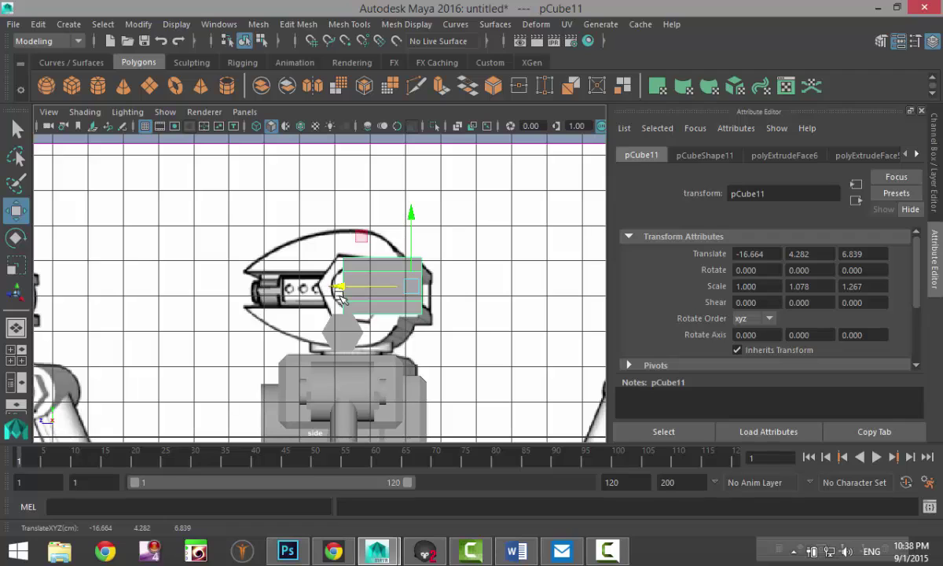
Step: Raise the bolt copy to Translate Y 2.994 at head height and scale it uniformly to 1.831
left_click(335, 335)
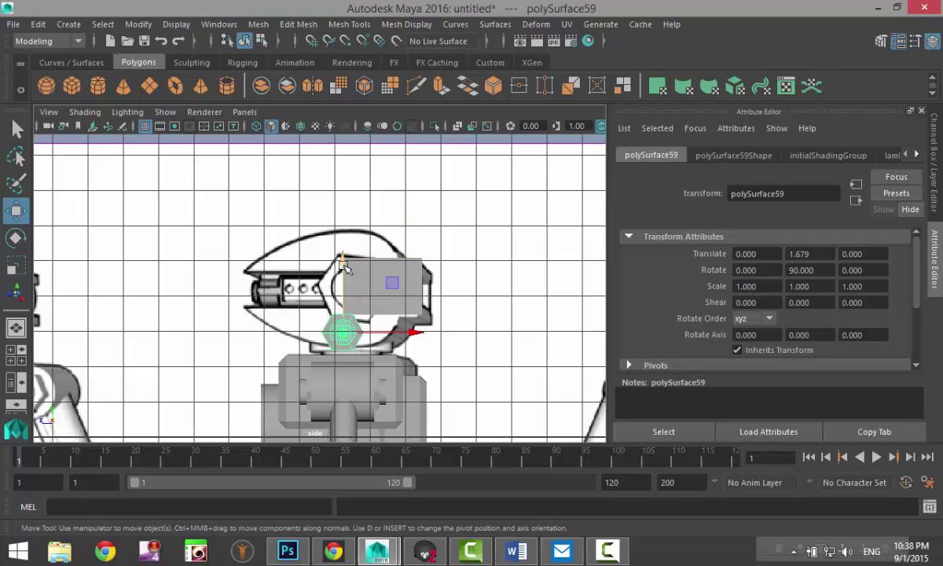
left_click_drag(344, 265, 346, 219)
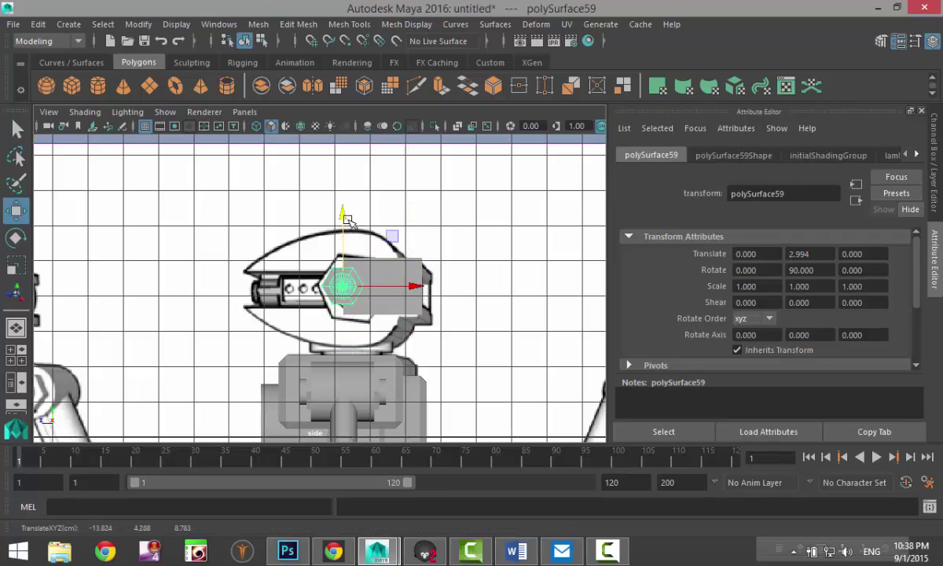
key("r")
left_click_drag(344, 288, 388, 303)
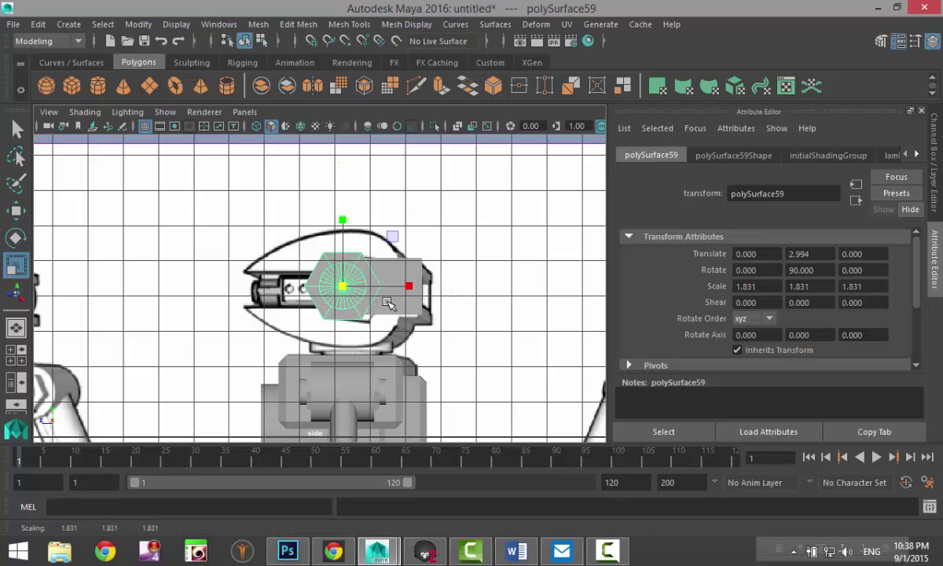
Step: Tilt the bolt copy to Rotate -90, 81.430, -90 and move it to Translate Y 2.973, Z -0.313 over the reference hexagon
key("e")
left_click_drag(397, 243, 412, 258)
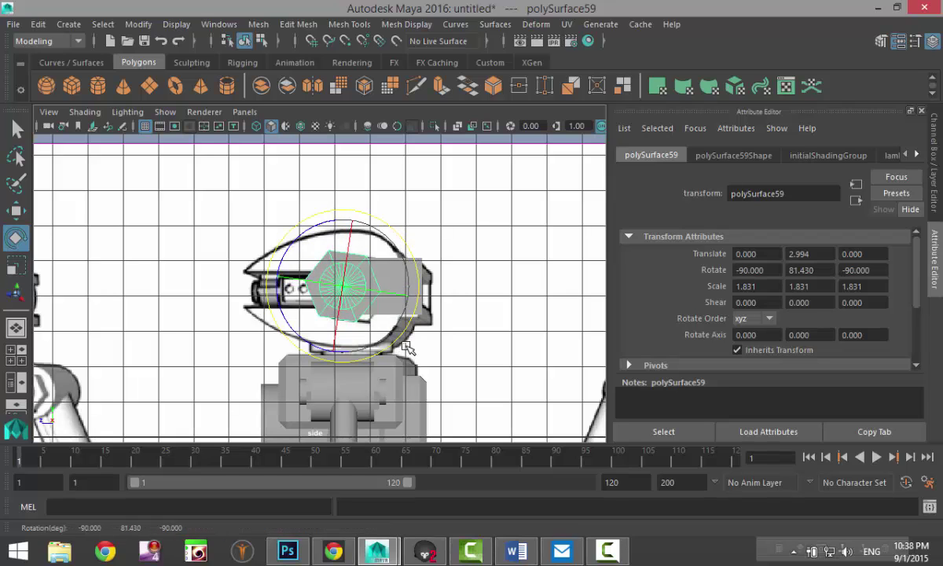
key("w")
left_click_drag(344, 289, 356, 291)
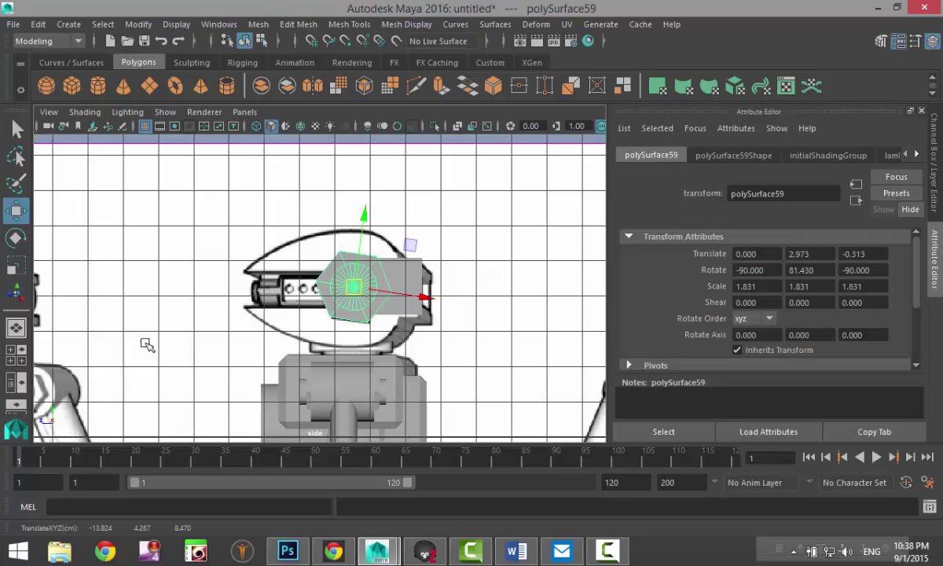
Step: Move the bolt copy along X to Translate X -2.902, centered above the torso within the head
left_click(16, 327)
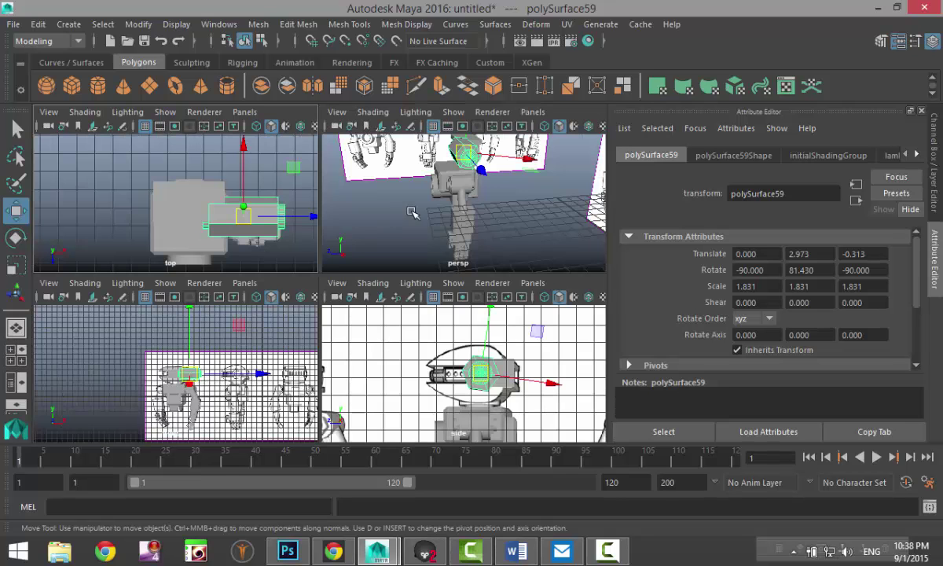
key("space")
left_click(403, 381)
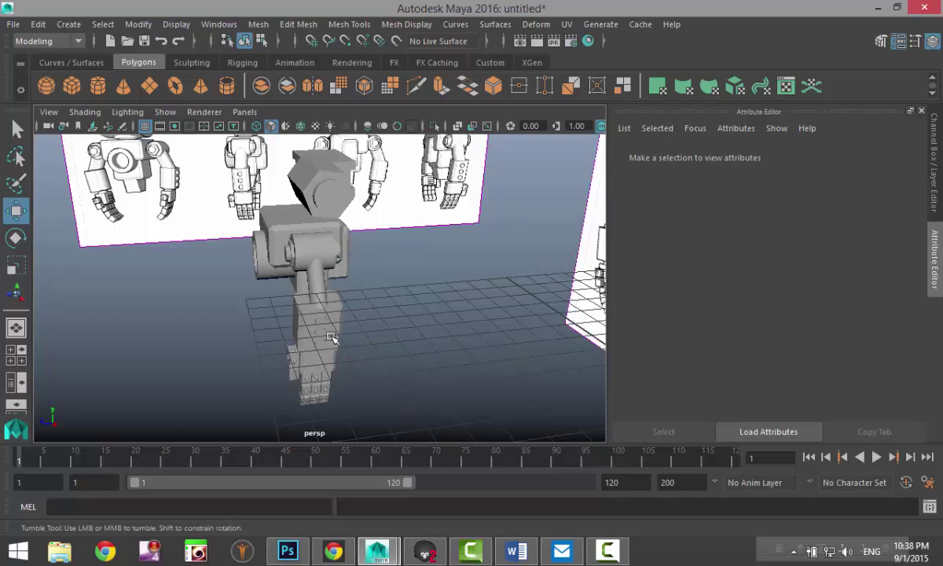
left_click_drag(332, 337, 285, 199, "alt")
left_click(287, 196)
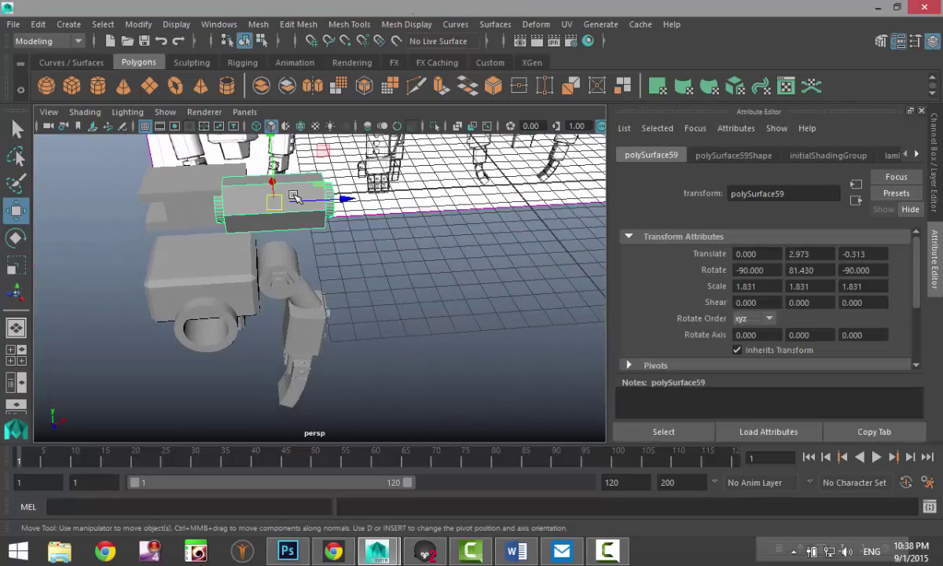
left_click_drag(344, 200, 270, 201)
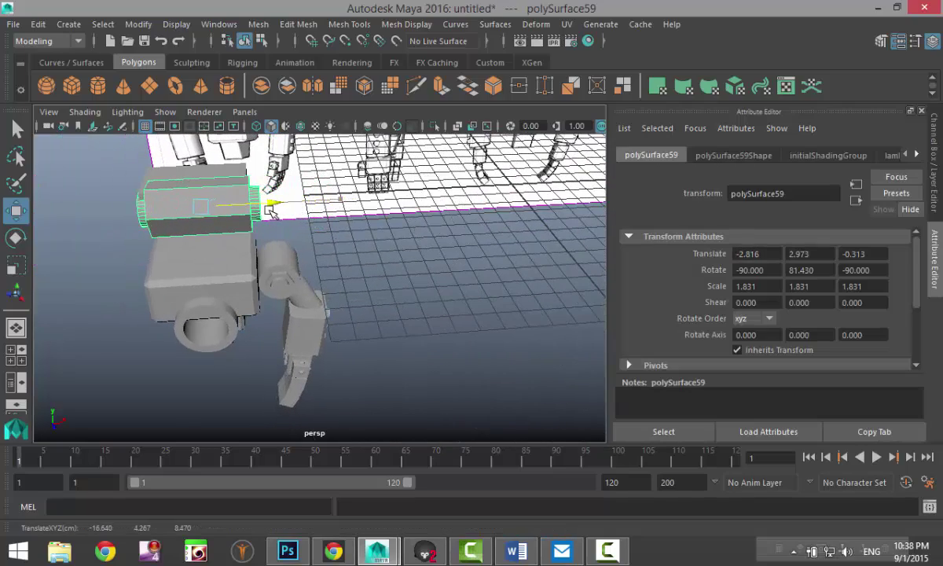
left_click(16, 353)
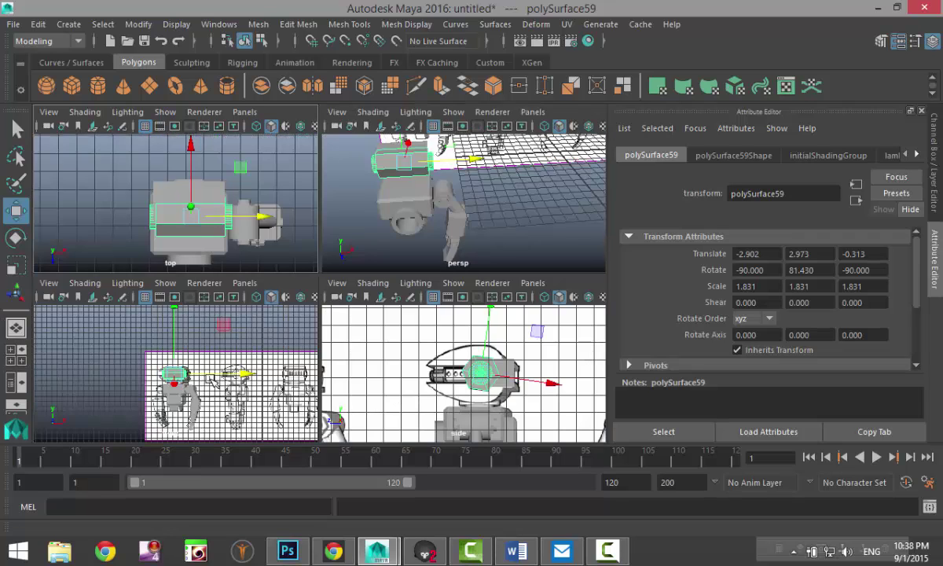
Step: Move the bolt copy along X to Translate X -3.244 in the front view, over the reference head
key("space")
key("f")
scroll(302, 363, "down", 5)
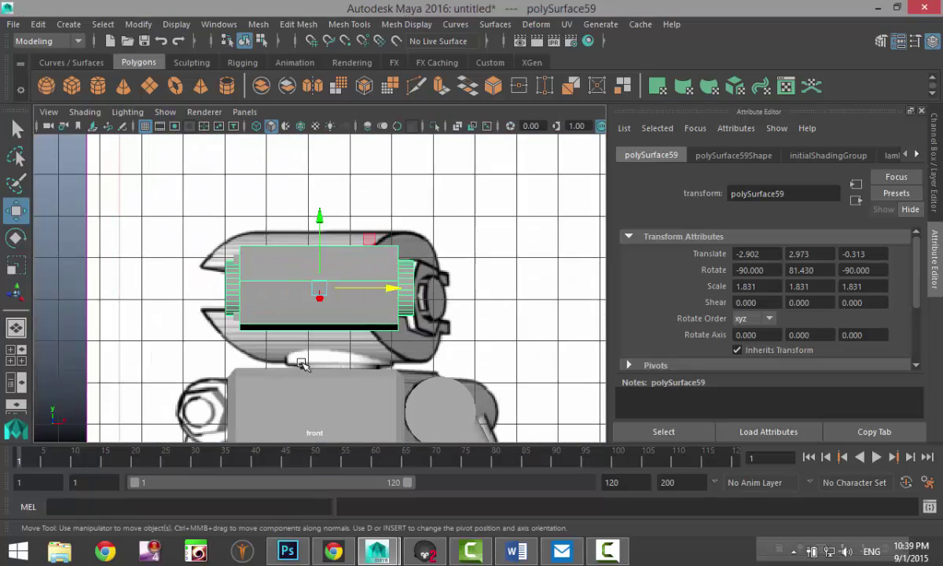
scroll(336, 357, "up", 3)
left_click_drag(393, 289, 368, 292)
scroll(369, 292, "down", 3)
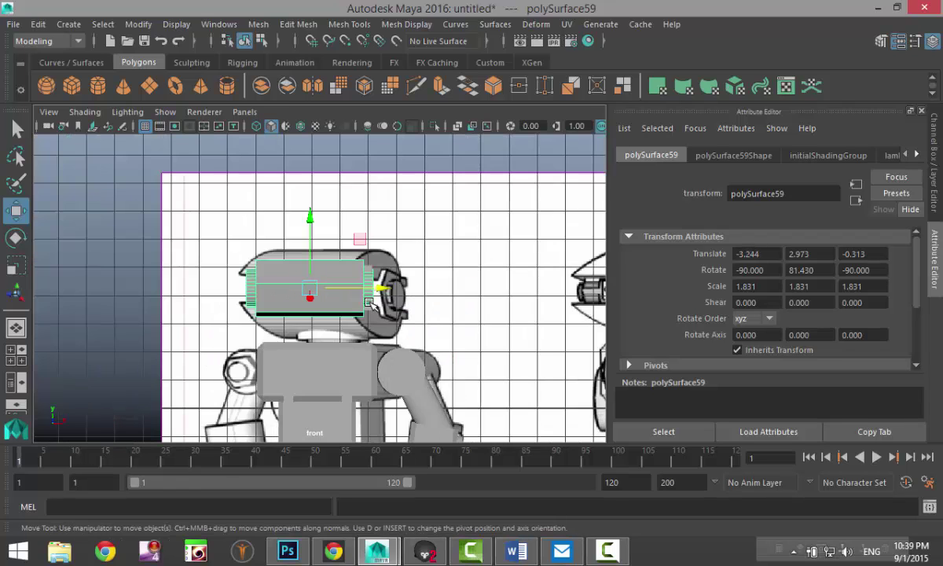
scroll(369, 302, "up", 2)
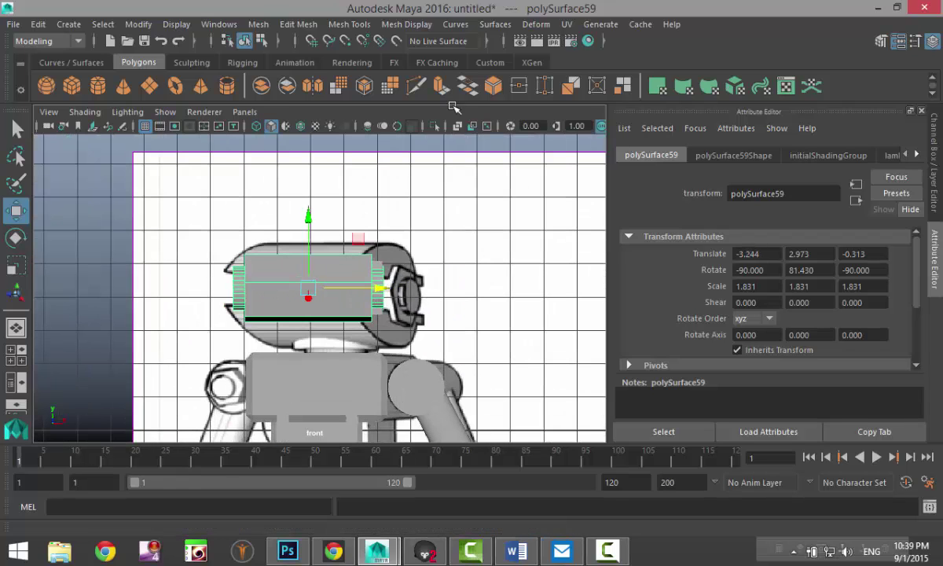
Step: Turn on X-Ray shading in the front view and compare the bolt copy with the reference head, leaving the bolt copy selected
left_click(460, 126)
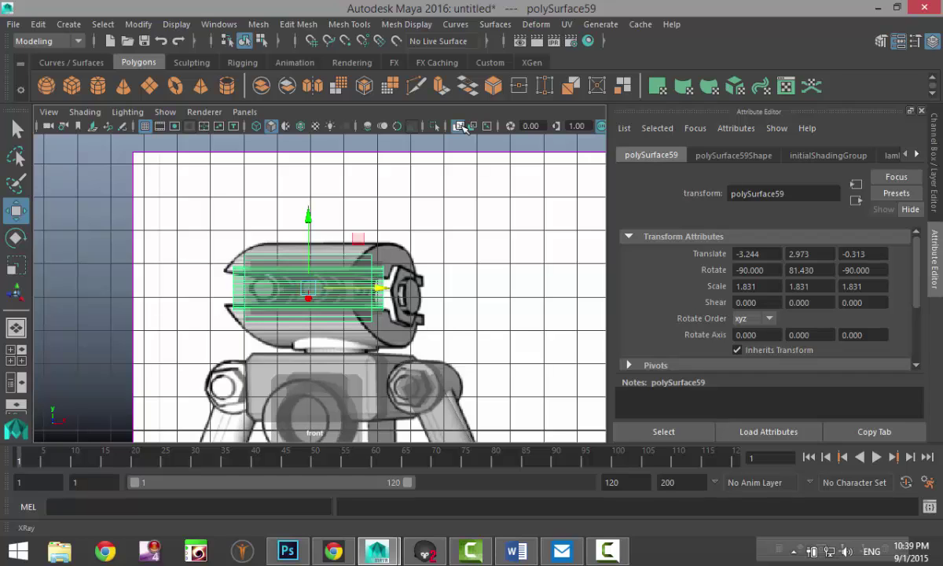
left_click(374, 340)
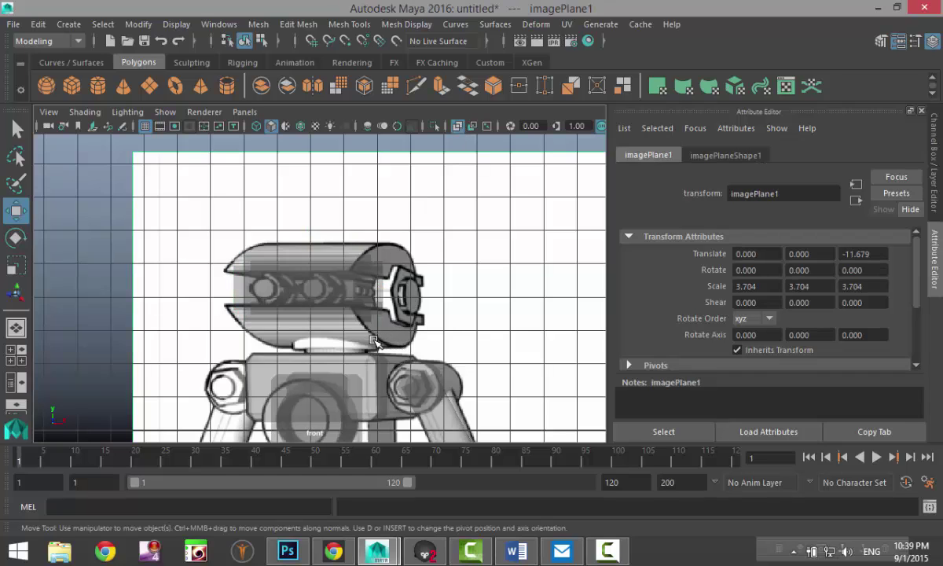
scroll(314, 326, "up", 2)
left_click(297, 285)
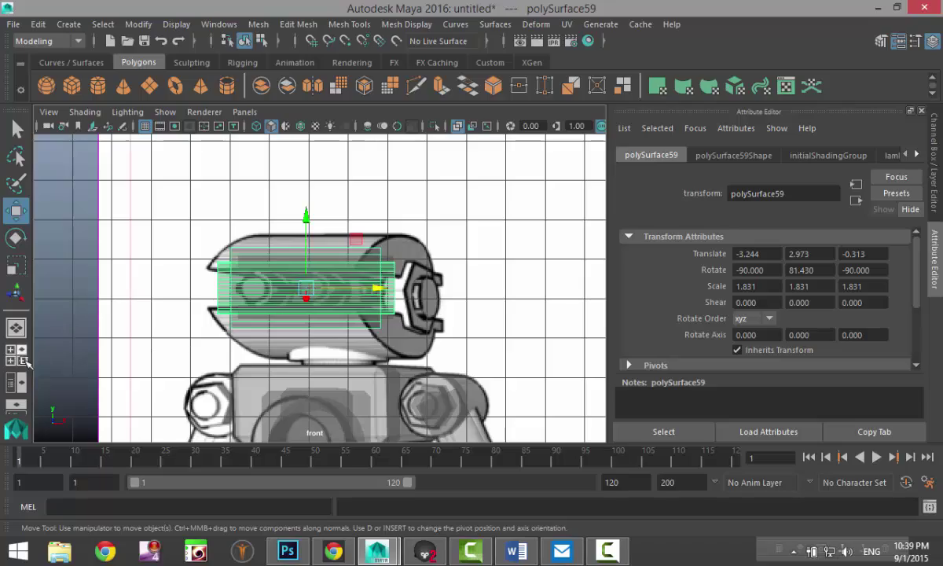
Step: Shift the bolt copy along X to Translate X -3.053 in the perspective view, centering it over the torso
key("space")
key("space")
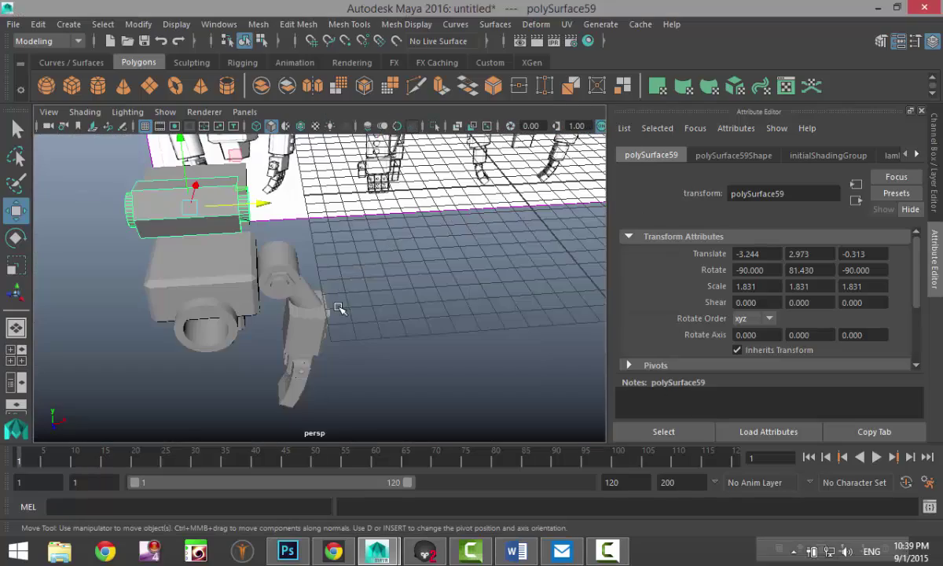
left_click_drag(338, 308, 449, 354, "alt")
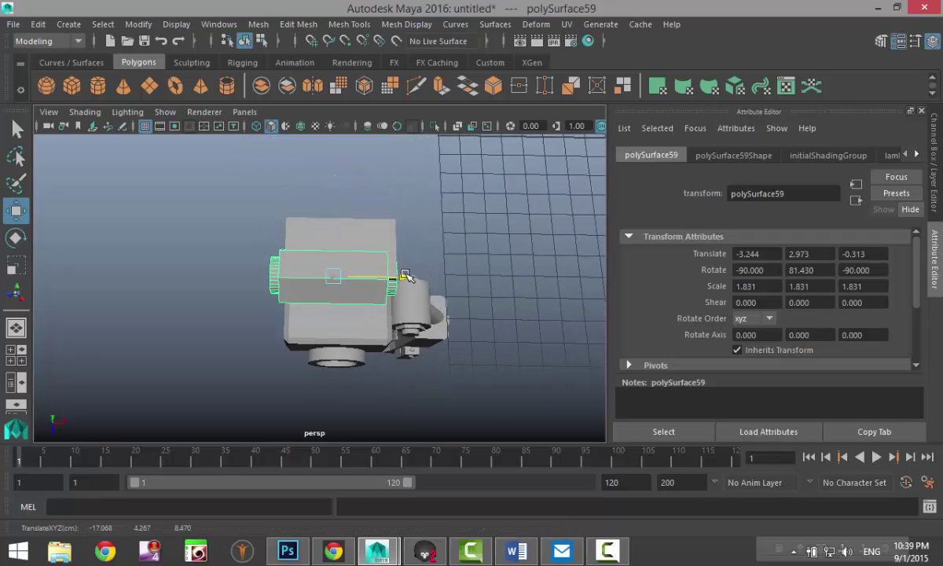
left_click_drag(404, 275, 409, 278)
scroll(473, 298, "down", 4)
left_click_drag(508, 338, 282, 296, "alt")
middle_click_drag(282, 297, 325, 299, "alt")
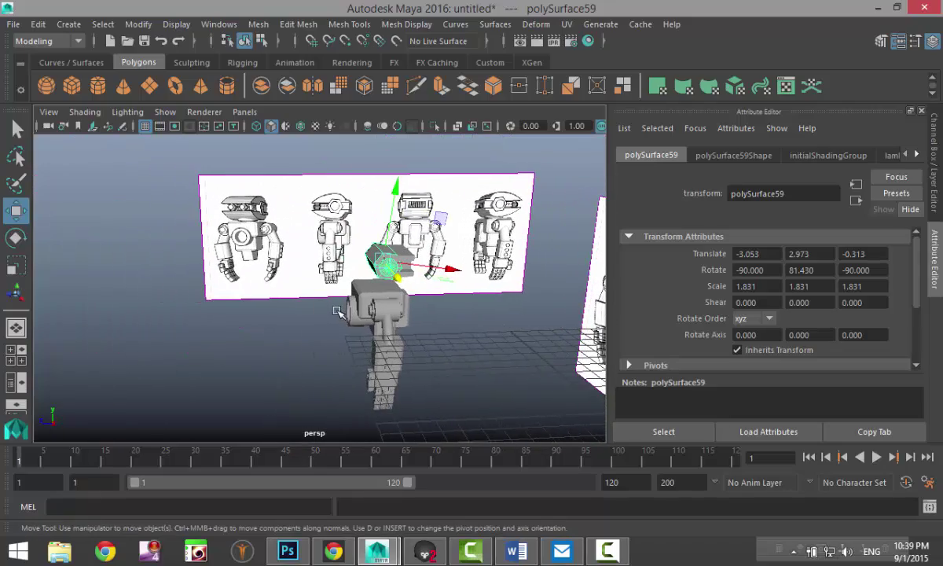
Step: Create a wide, flat polygon cube on the grid beside the robot and its reference images
scroll(324, 295, "up", 5)
middle_click_drag(282, 250, 288, 341, "alt")
scroll(305, 298, "up", 5)
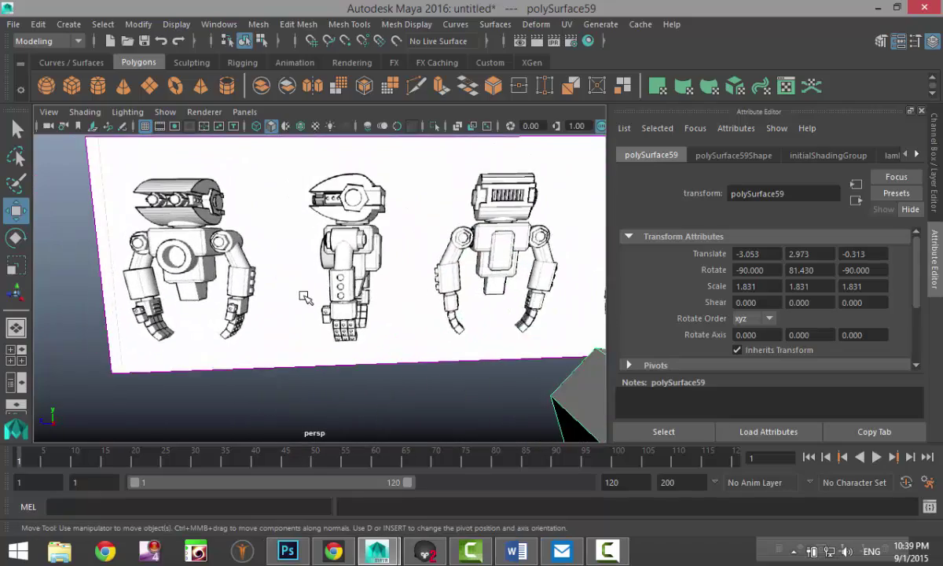
middle_click_drag(358, 324, 347, 357, "alt")
left_click_drag(350, 358, 383, 295, "alt")
middle_click_drag(383, 294, 380, 332, "alt")
scroll(285, 255, "down", 5)
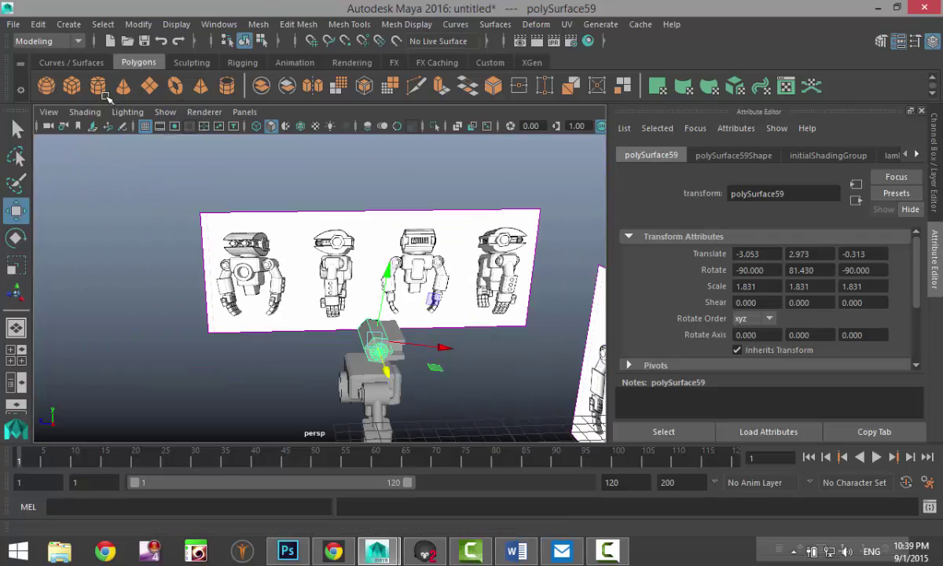
scroll(382, 314, "down", 5)
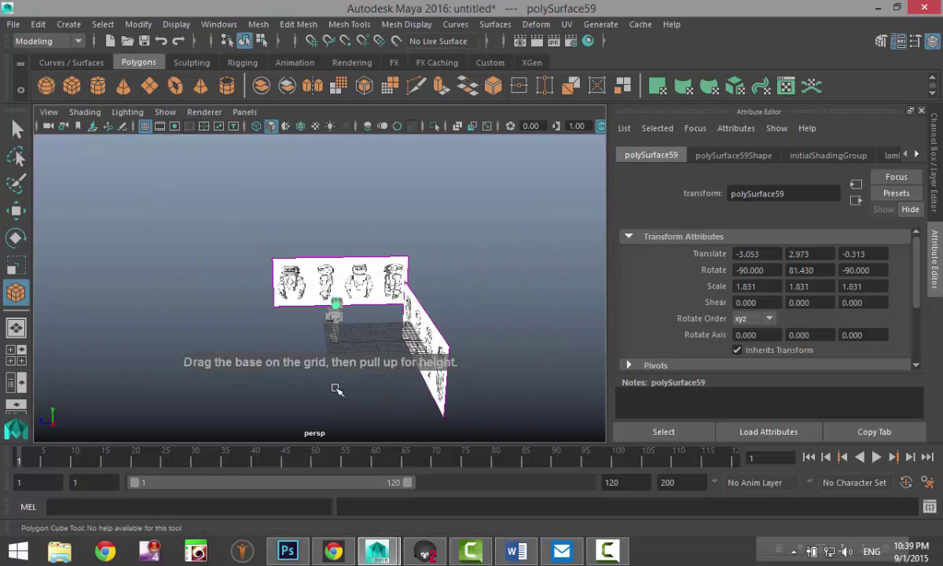
left_click_drag(318, 365, 378, 368)
left_click_drag(357, 308, 355, 245)
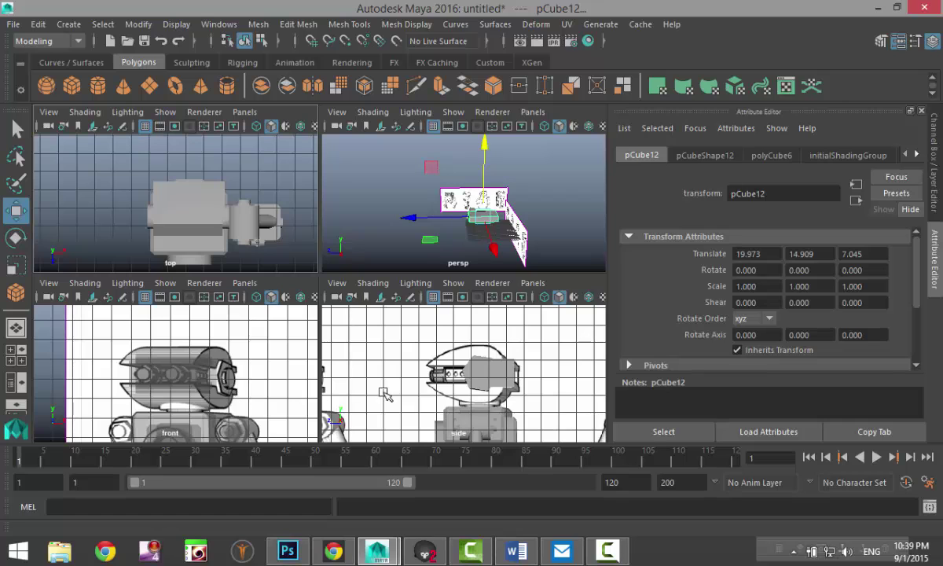
Step: In the side view, move the new cube to about 5.5 in Y and 12.8 in Z, checking its outline in wireframe display
key("space")
scroll(396, 393, "down", 5)
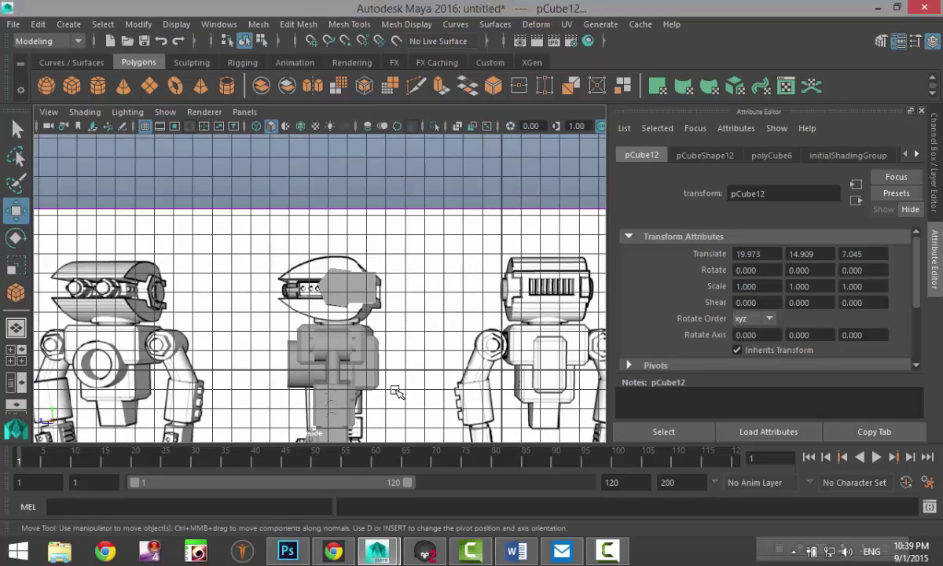
scroll(397, 392, "down", 2)
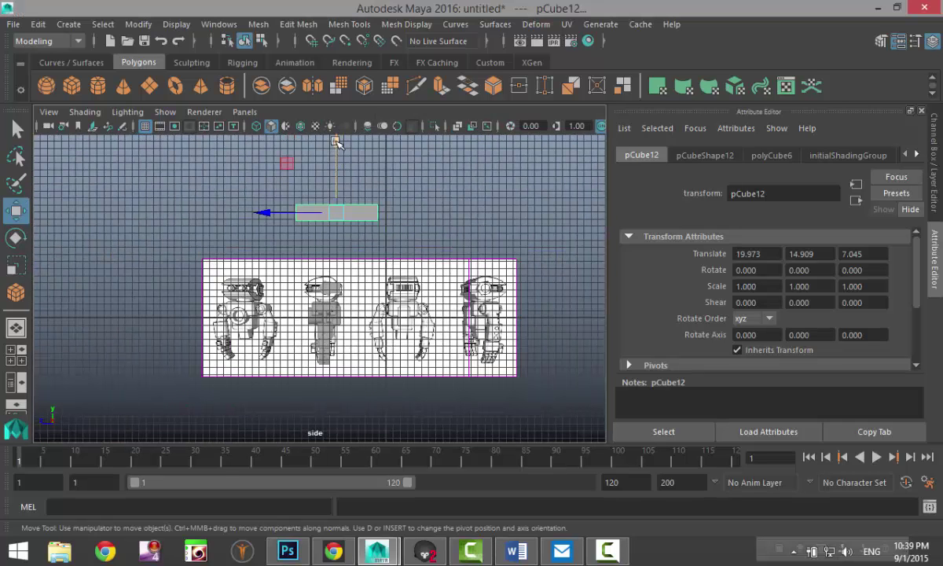
left_click_drag(336, 141, 339, 208)
key("f")
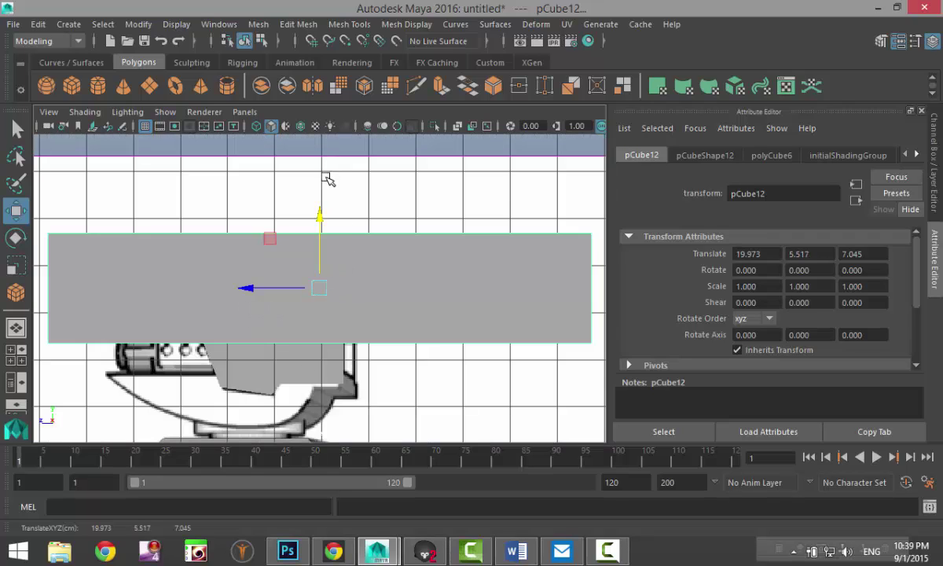
key("4")
scroll(369, 315, "down", 2)
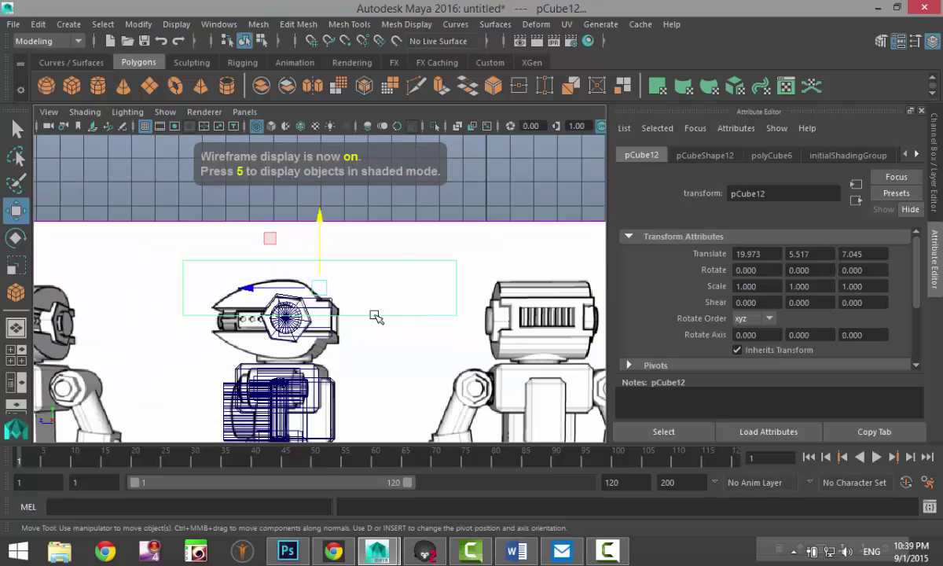
left_click_drag(248, 293, 111, 293)
scroll(112, 293, "down", 2)
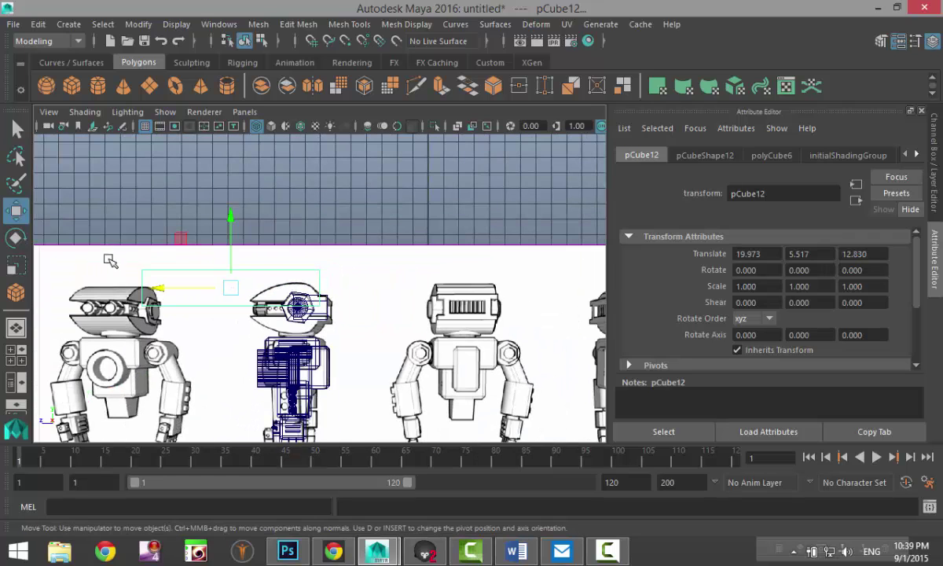
Step: Shorten the cube by moving the vertices of its front end to the front tip of the head, at about 11.46 in Z
right_click_drag(140, 281, 83, 127)
left_click_drag(112, 248, 165, 352)
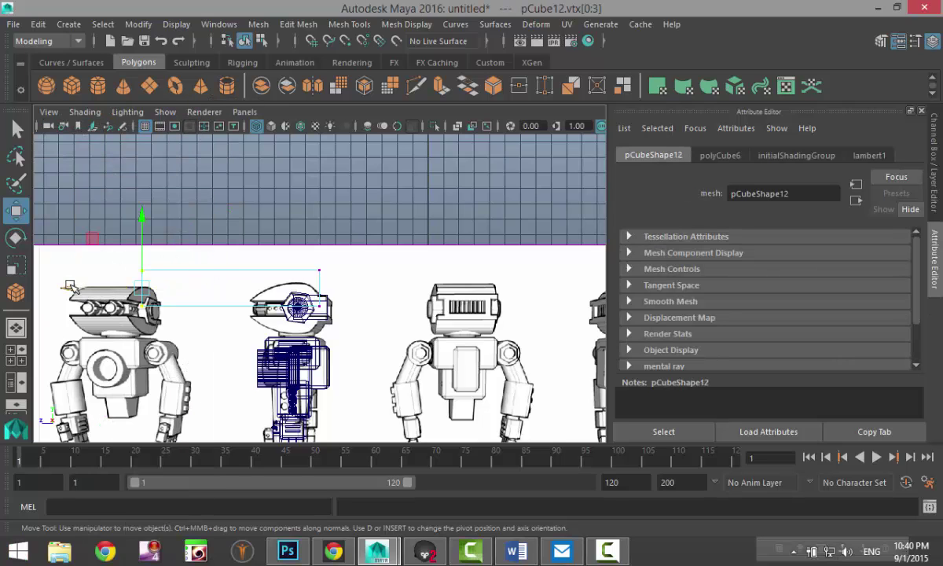
left_click_drag(69, 285, 180, 306)
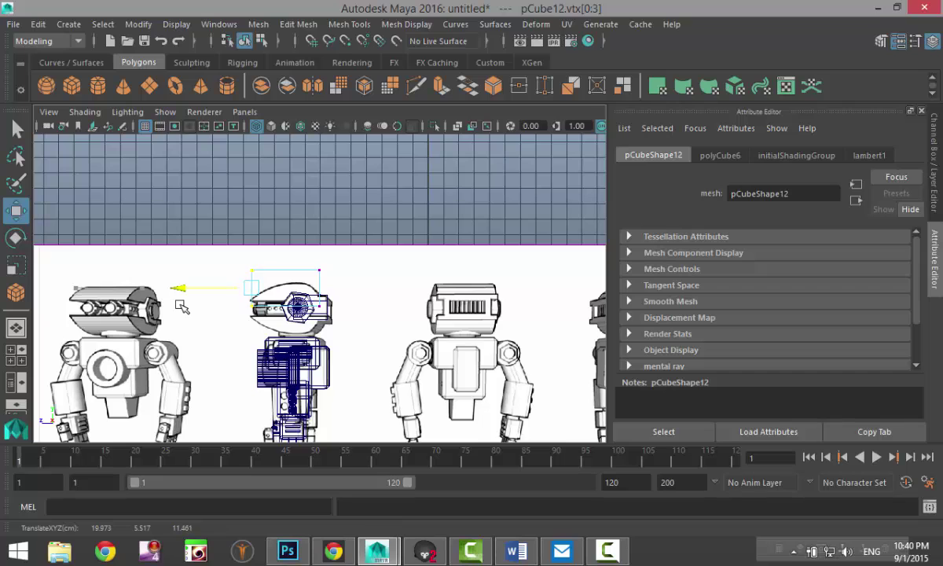
key("f")
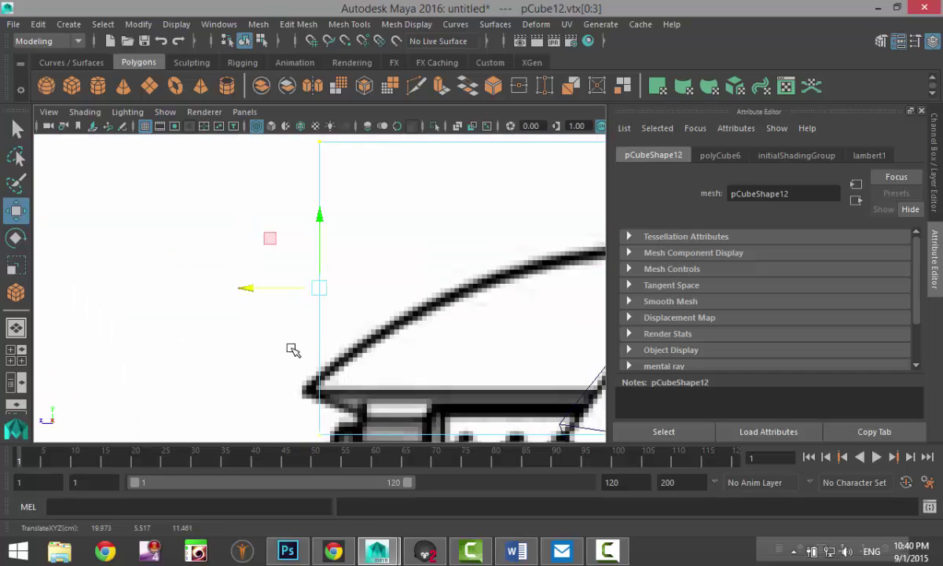
Step: Raise the cube's front vertices slightly in shaded display and turn on X-ray display to see the reference through it
scroll(293, 351, "down", 5)
key("5")
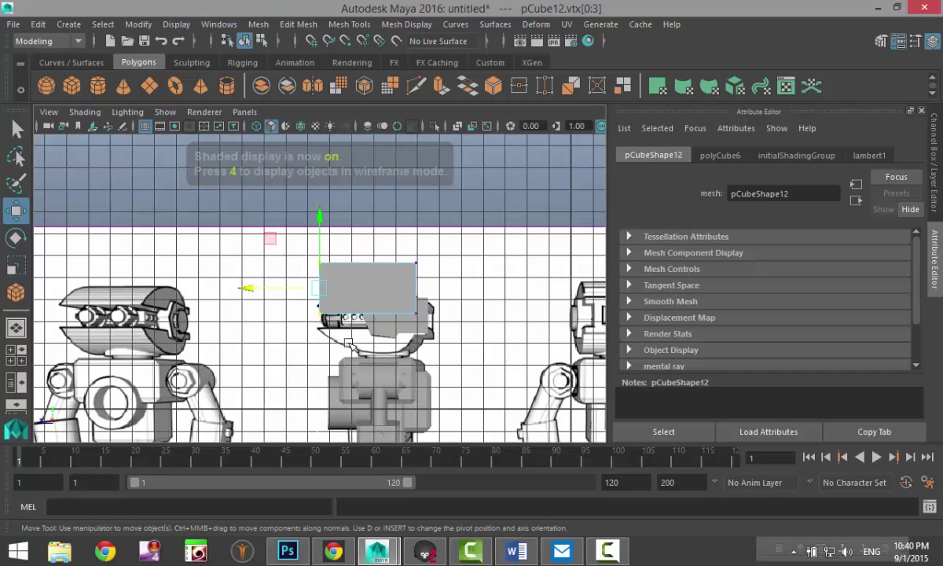
scroll(382, 389, "up", 5)
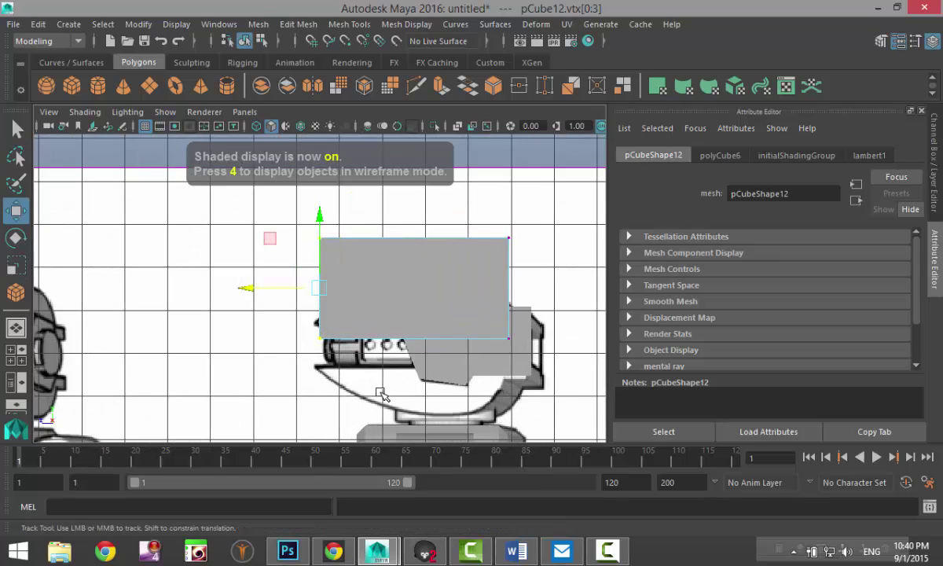
middle_click_drag(383, 393, 320, 373, "alt")
mouse_move(255, 199)
left_mouse_down()
mouse_move(242, 172)
mouse_move(247, 188)
left_mouse_up()
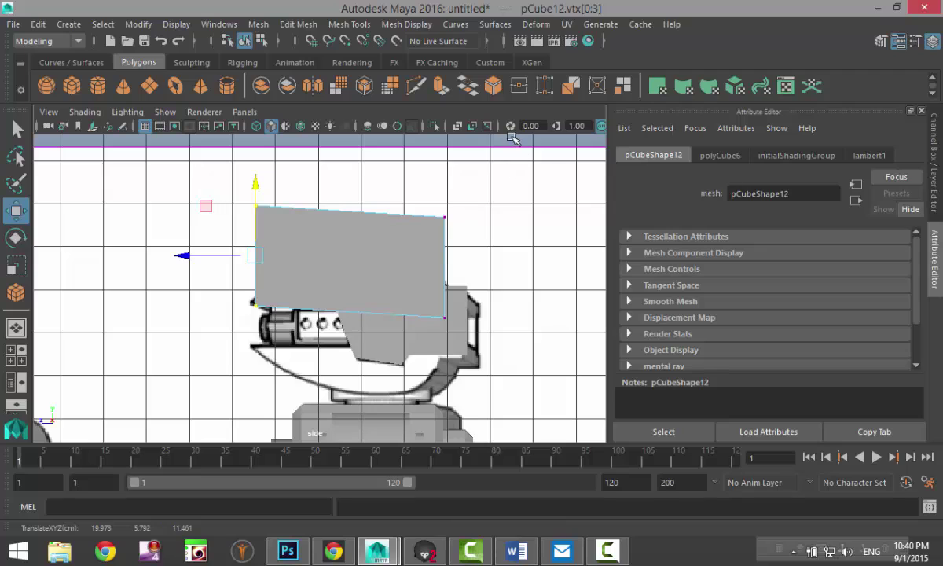
left_click(459, 126)
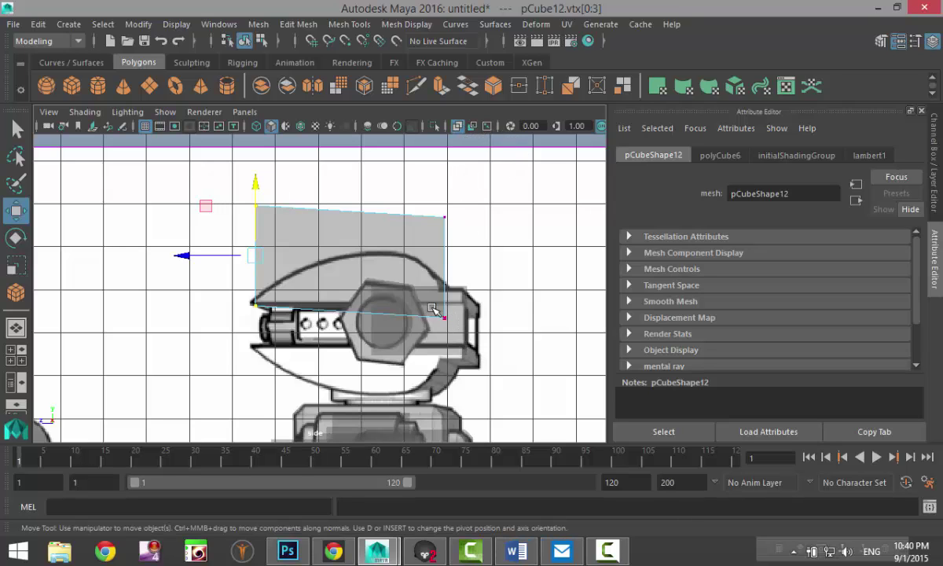
Step: Align the cube's lower corner vertices with the bottom edge of the upper head shell and lower its top front corner to level the top
left_click_drag(455, 334, 458, 336)
left_click_drag(442, 255, 446, 232)
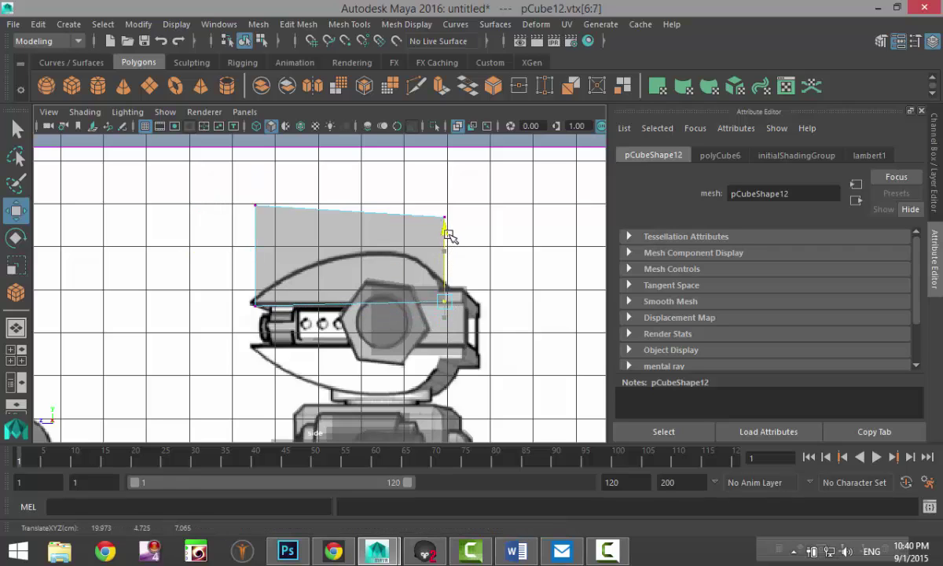
left_click_drag(228, 268, 263, 311)
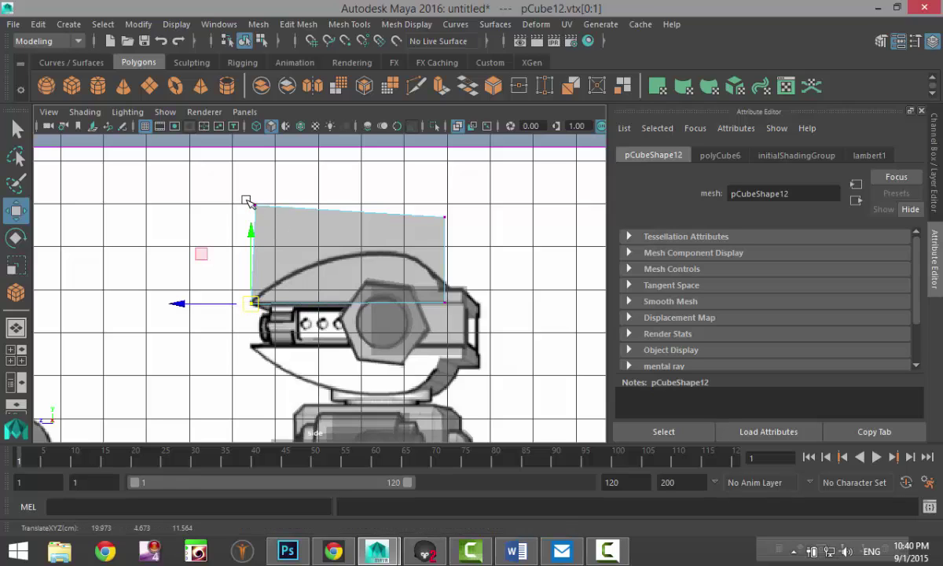
left_click_drag(234, 194, 262, 209)
left_click_drag(257, 168, 256, 183)
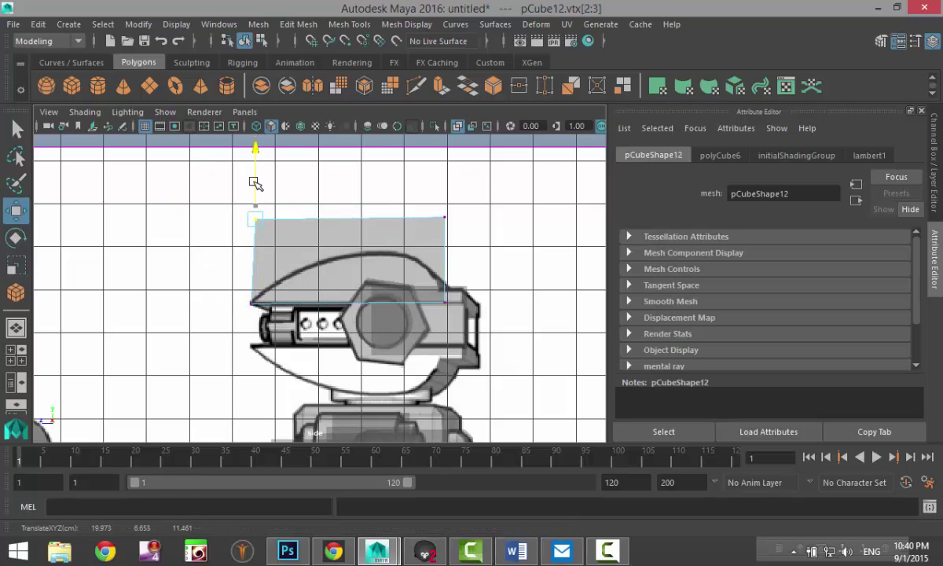
Step: Insert 6 evenly spaced edge loops along the cube's length using Insert Edge Loop with Multiple edge loops
left_click(349, 24)
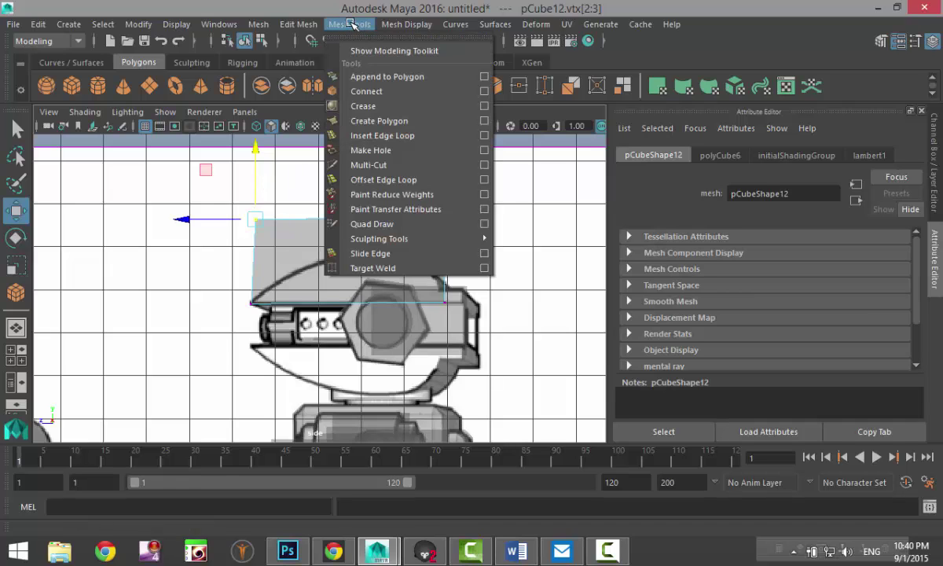
left_click(383, 135)
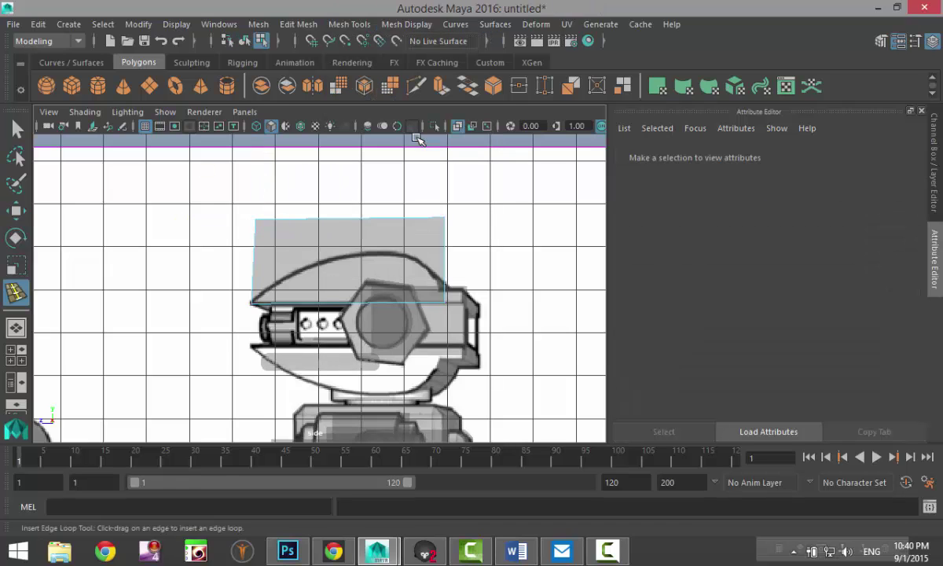
left_click(349, 24)
left_click(484, 135)
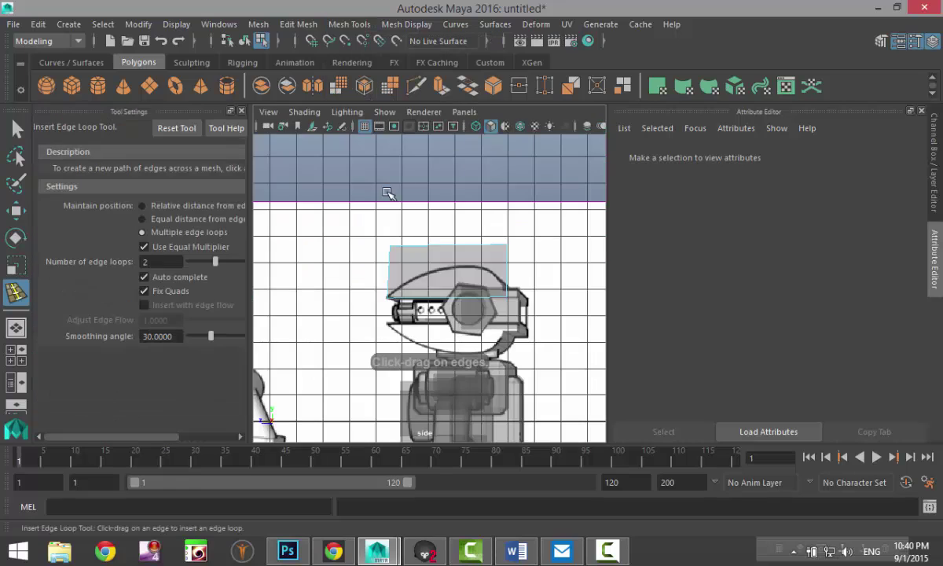
left_click(150, 261)
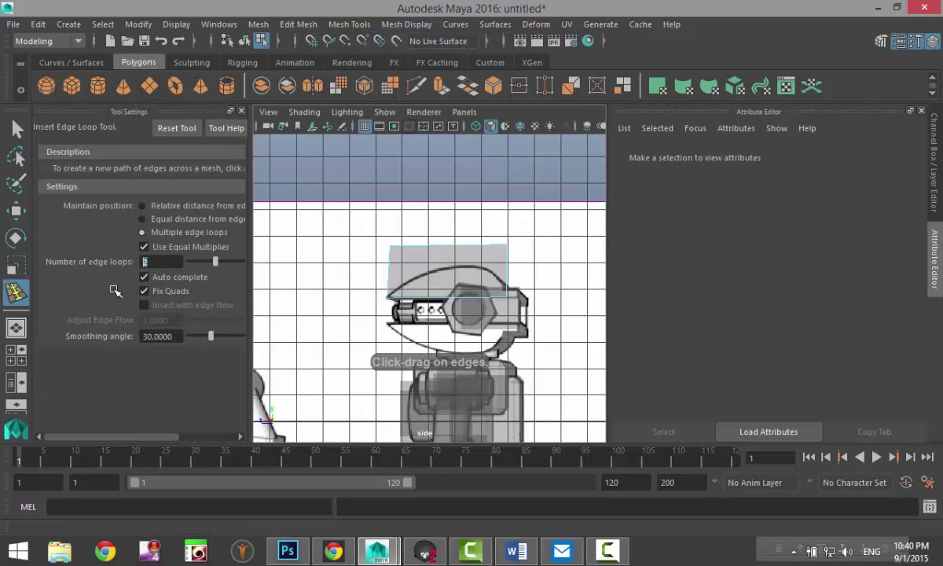
type("7")
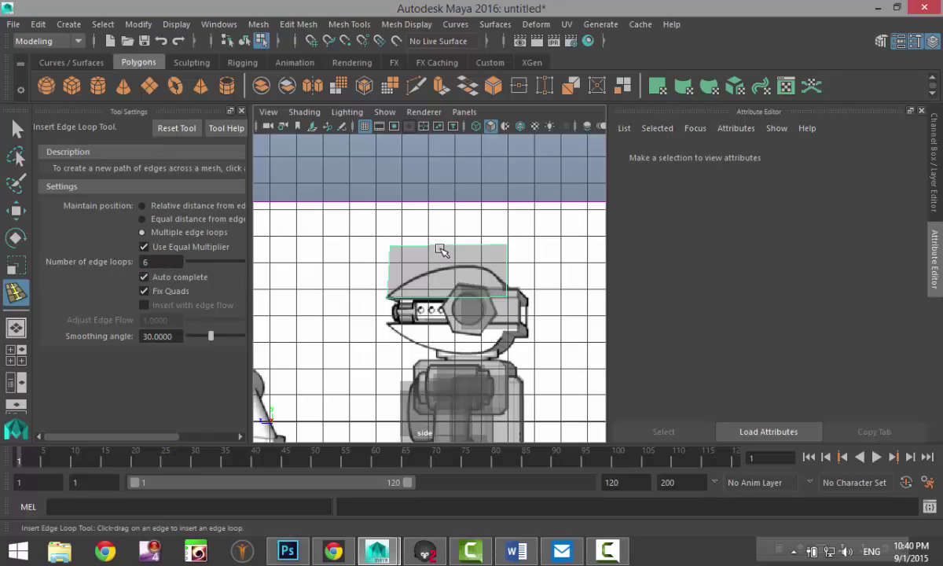
left_click_drag(442, 250, 440, 245)
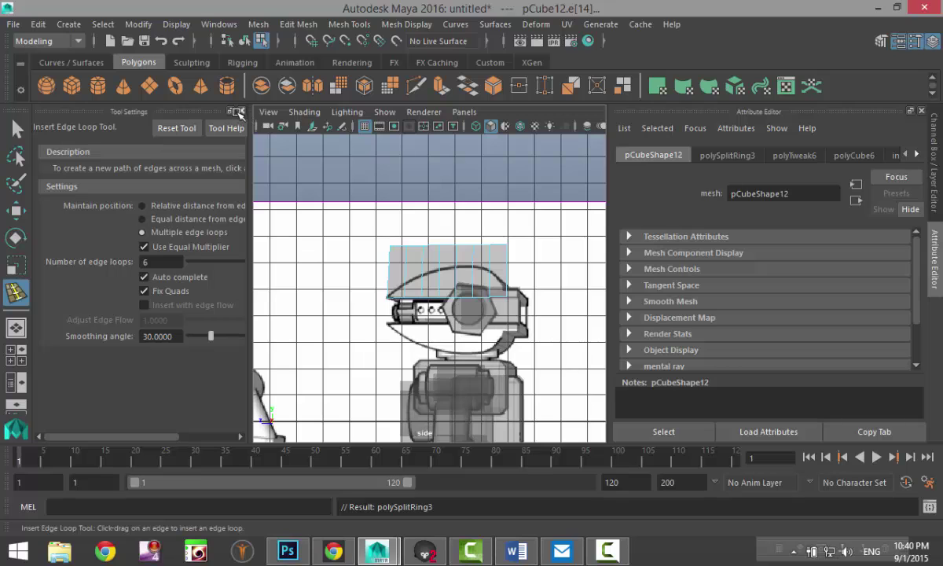
left_click(236, 111)
Step: Lower the top vertices at the cube's rear end and at the adjacent edge loop onto the head shell's curved outline
scroll(326, 274, "up", 5)
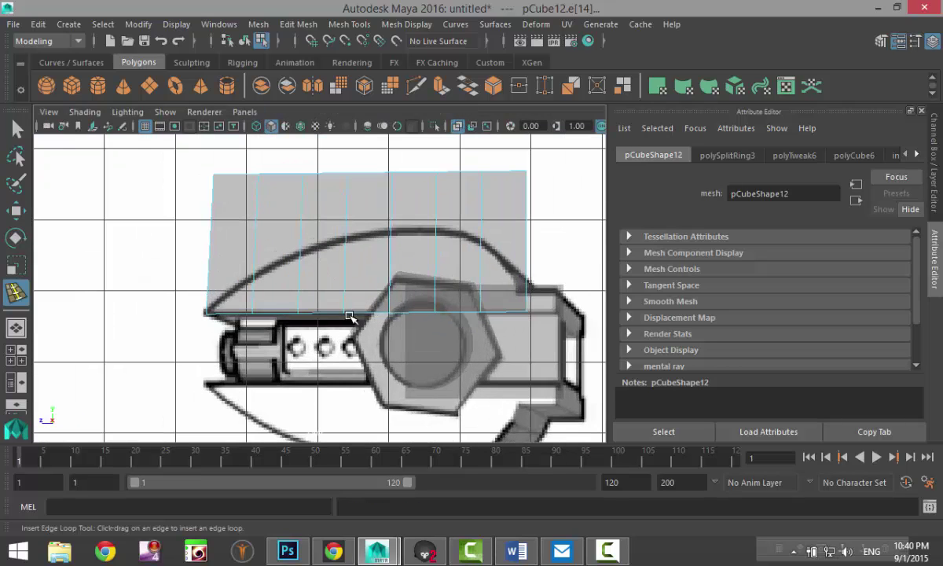
middle_click_drag(350, 316, 269, 356, "alt")
right_click_drag(448, 217, 409, 162)
left_click_drag(441, 203, 460, 262)
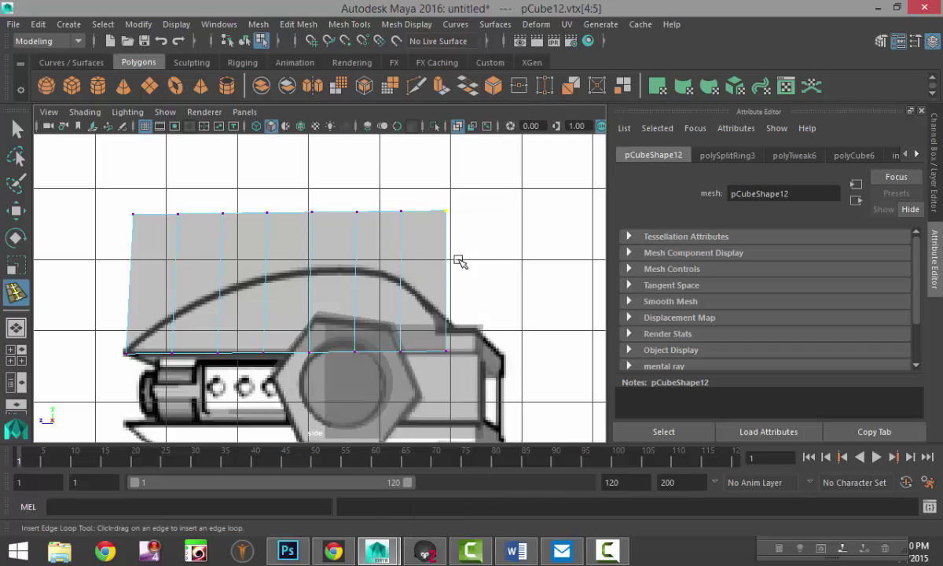
key("w")
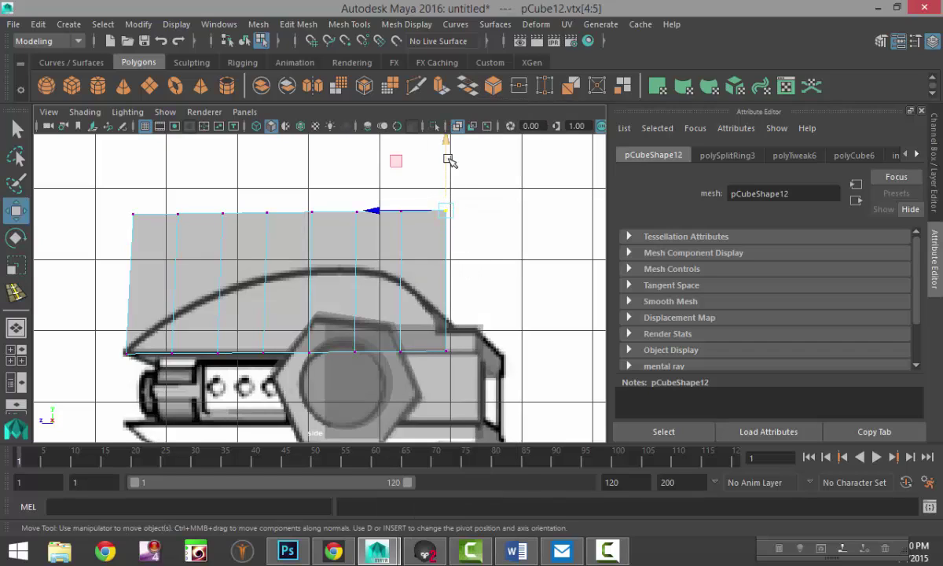
left_click_drag(448, 146, 387, 195)
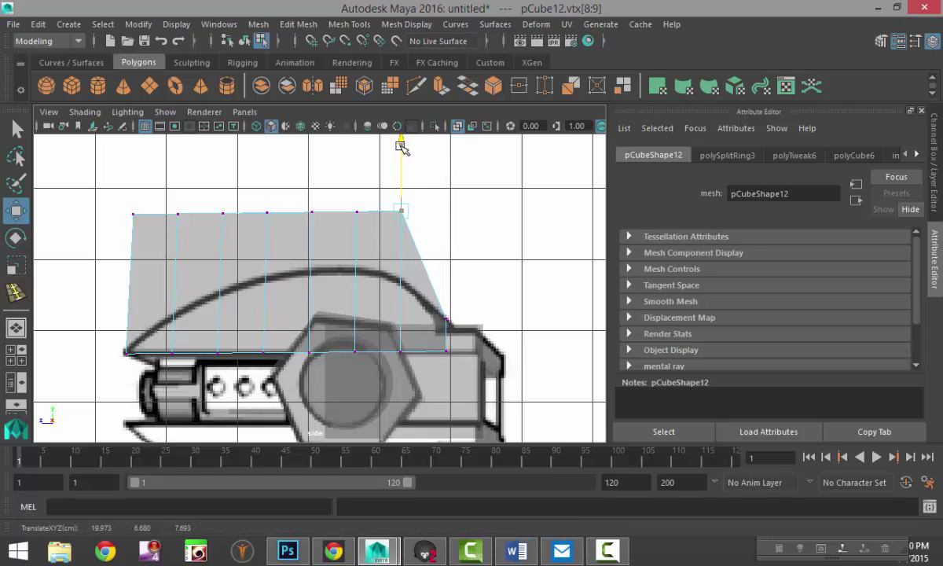
left_click_drag(403, 145, 403, 211)
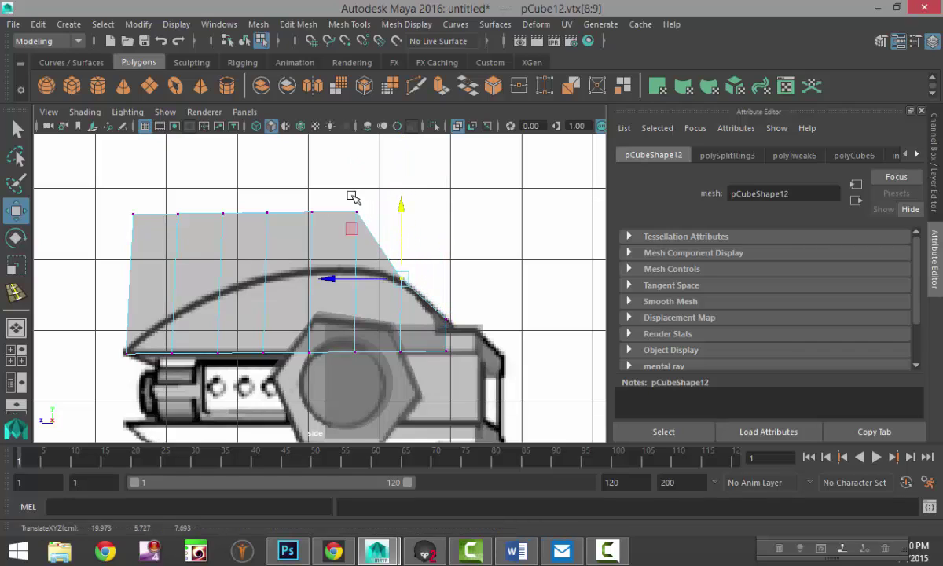
Step: Lower the top vertices of the second, third and fourth edge loops from the rear onto the head shell's curve
left_click_drag(352, 195, 367, 228)
left_click_drag(358, 154, 356, 214)
left_click_drag(299, 198, 321, 226)
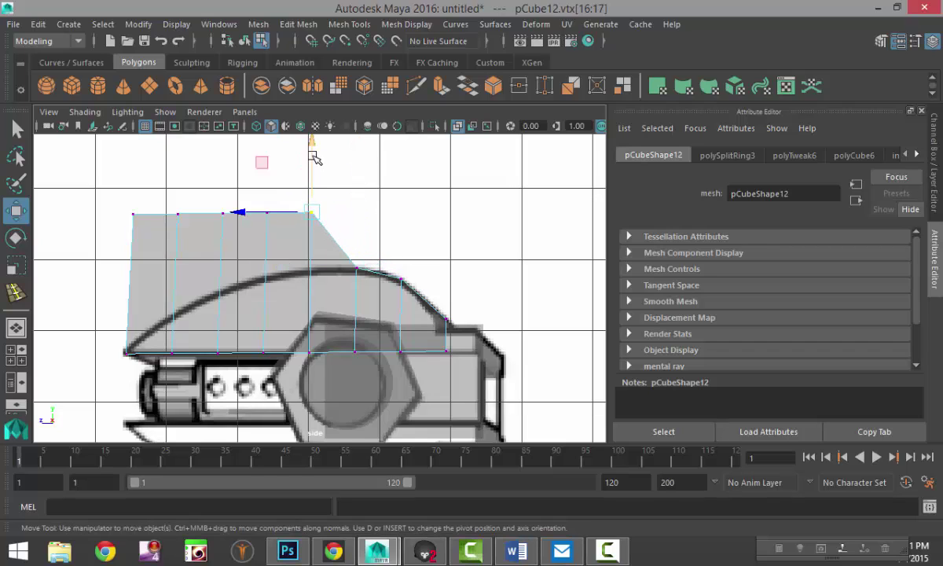
left_click_drag(314, 158, 313, 211)
left_click_drag(251, 200, 282, 240)
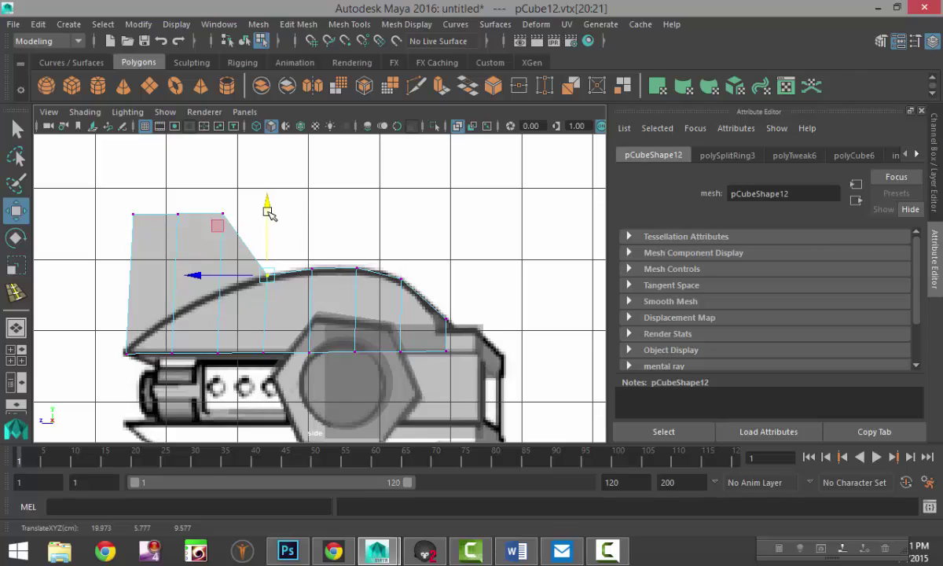
Step: Lower the top vertices of the two edge loops nearest the front onto the head shell's curve
left_click_drag(219, 206, 230, 219)
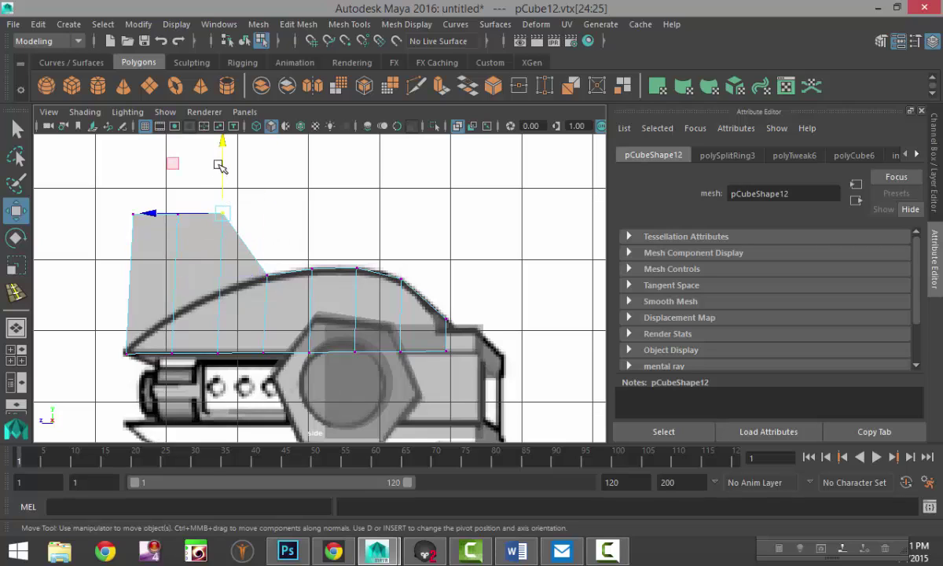
left_click_drag(223, 158, 229, 232)
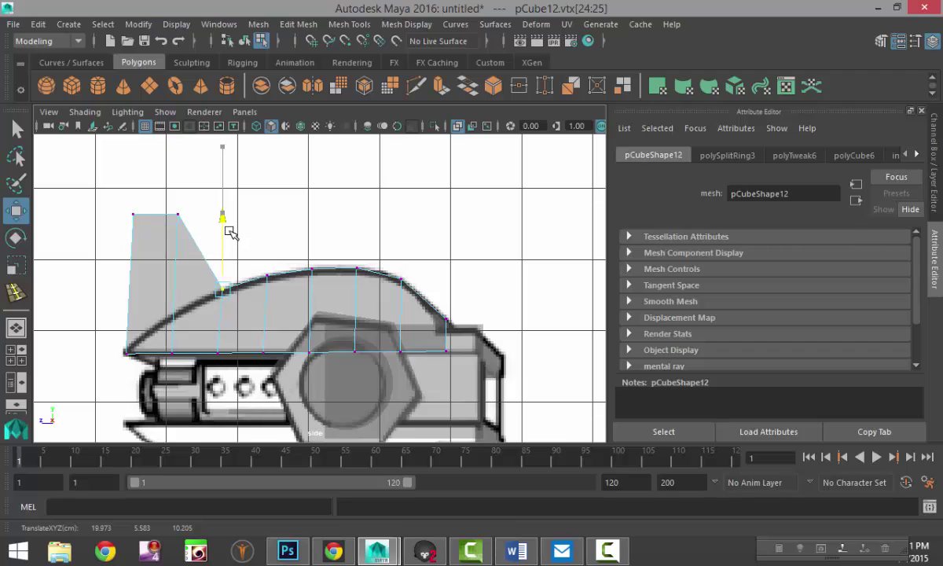
left_click_drag(168, 204, 182, 223)
left_click_drag(181, 181, 186, 283)
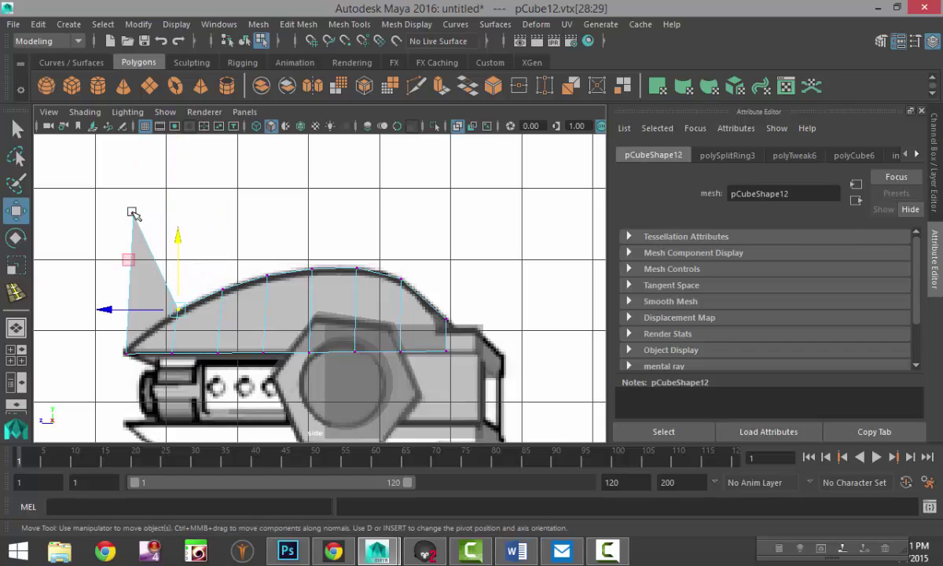
Step: Lower the top vertices at the cube's front end onto the shell's pointed tip and check the shape in perspective
left_click_drag(132, 214, 103, 355)
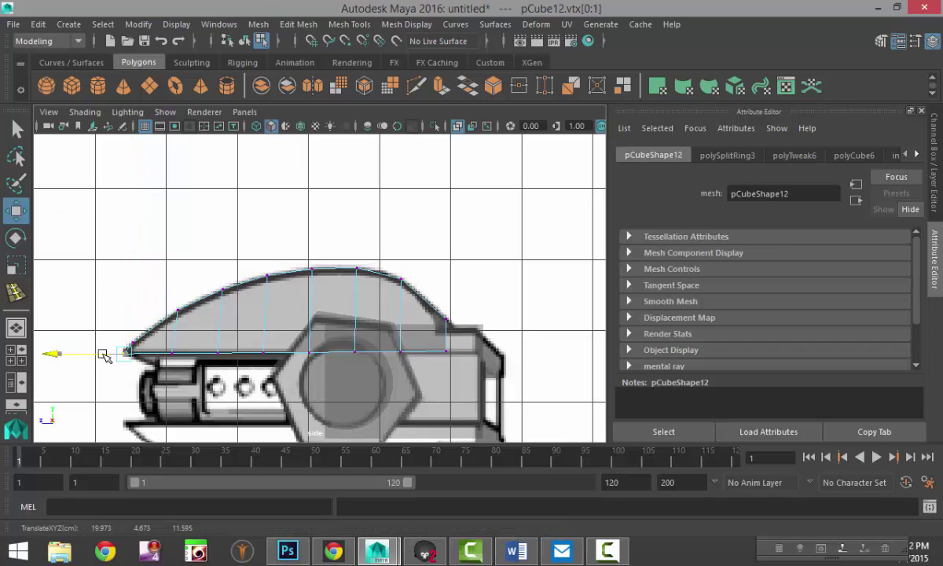
left_click(15, 349)
key("space")
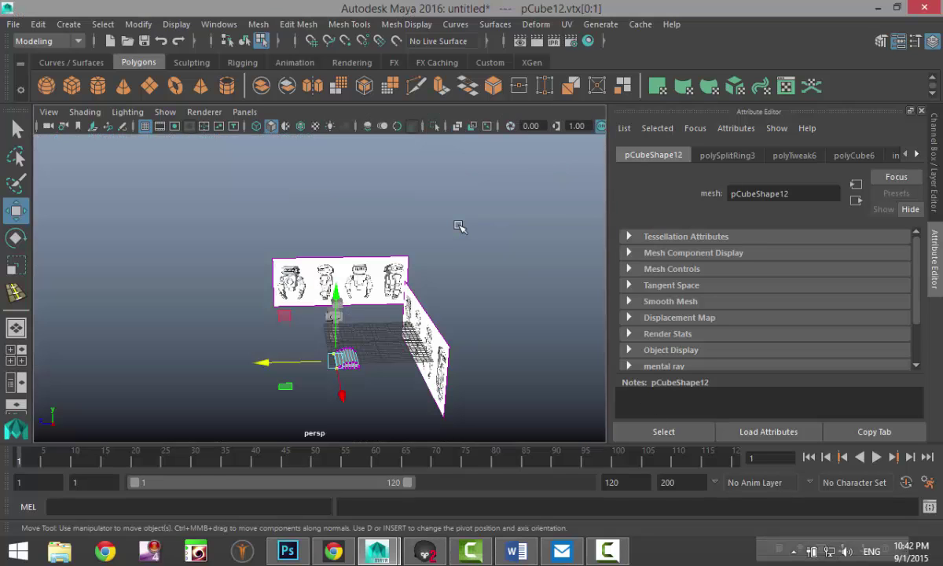
key("f")
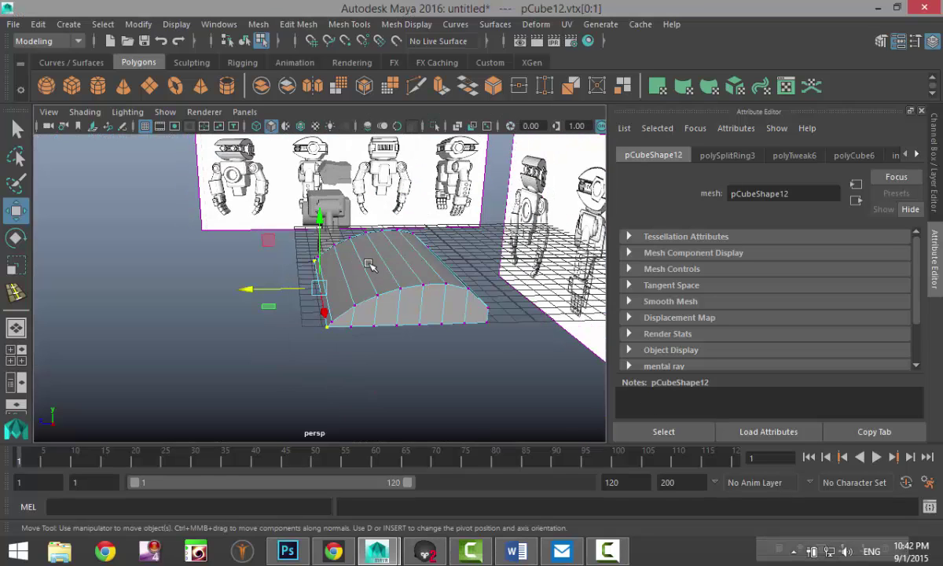
left_click_drag(333, 384, 363, 376, "alt")
left_click(460, 385)
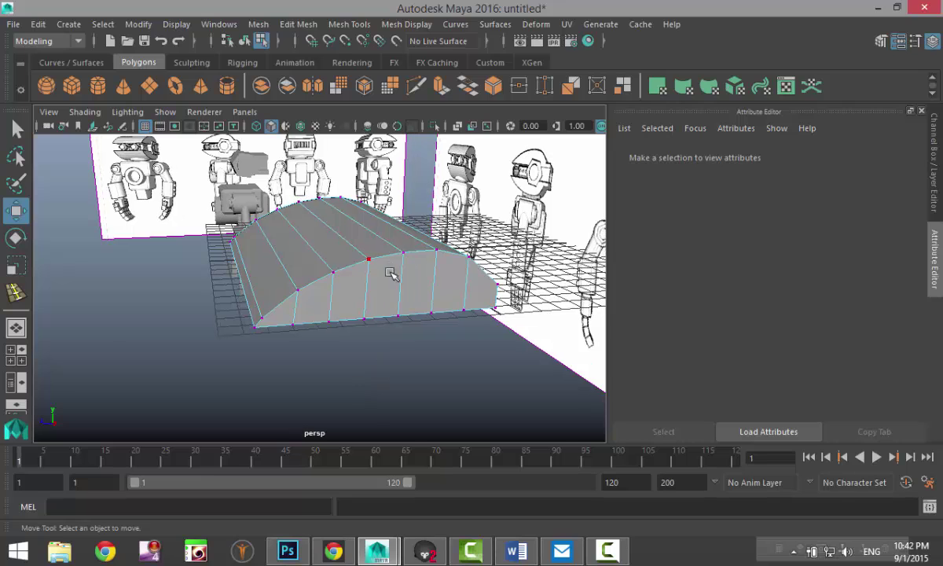
Step: Insert edge loops close to the shell's bottom and top edges using Insert Edge Loop with Equal distance from edge
left_click(349, 23)
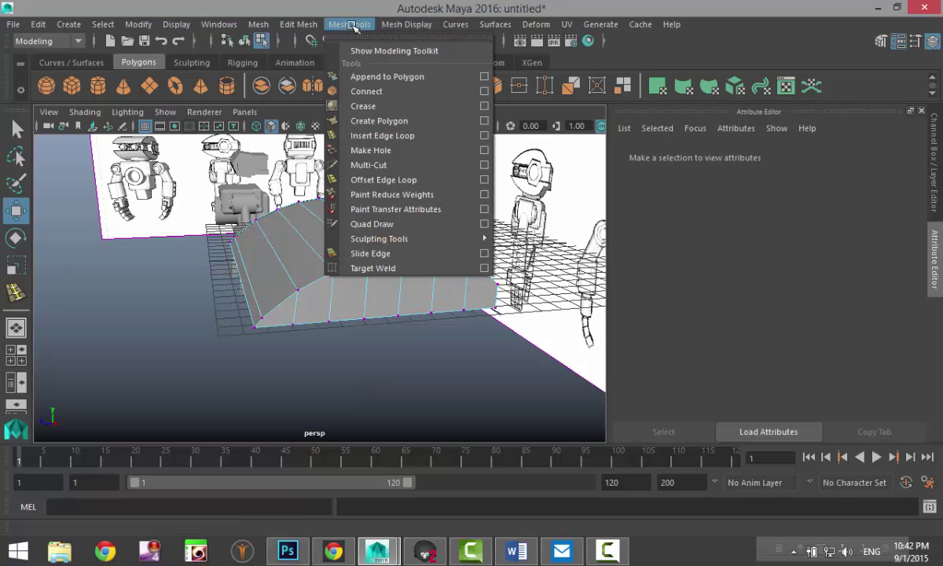
left_click(484, 136)
left_click(147, 220)
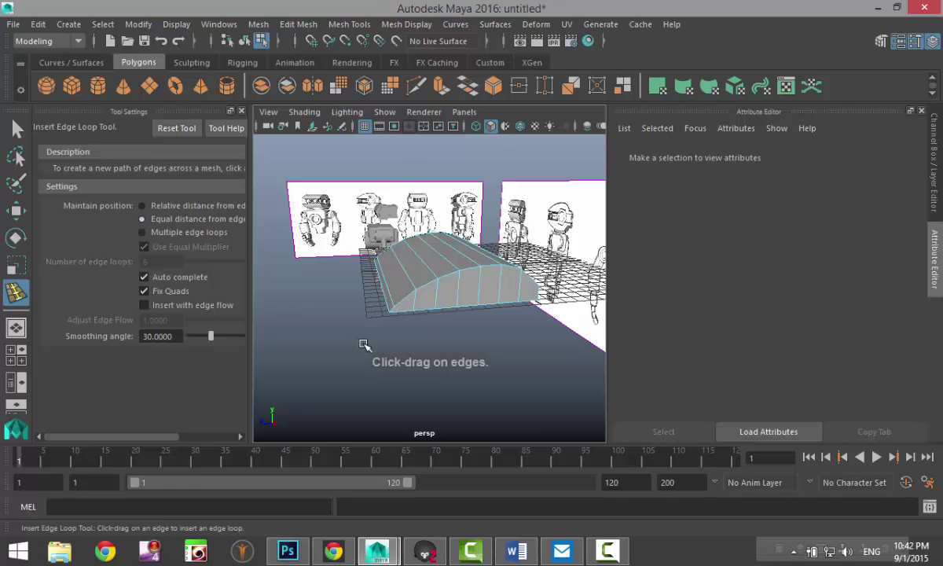
scroll(377, 350, "up", 5)
middle_click_drag(459, 373, 378, 358, "alt")
left_click_drag(365, 315, 364, 315)
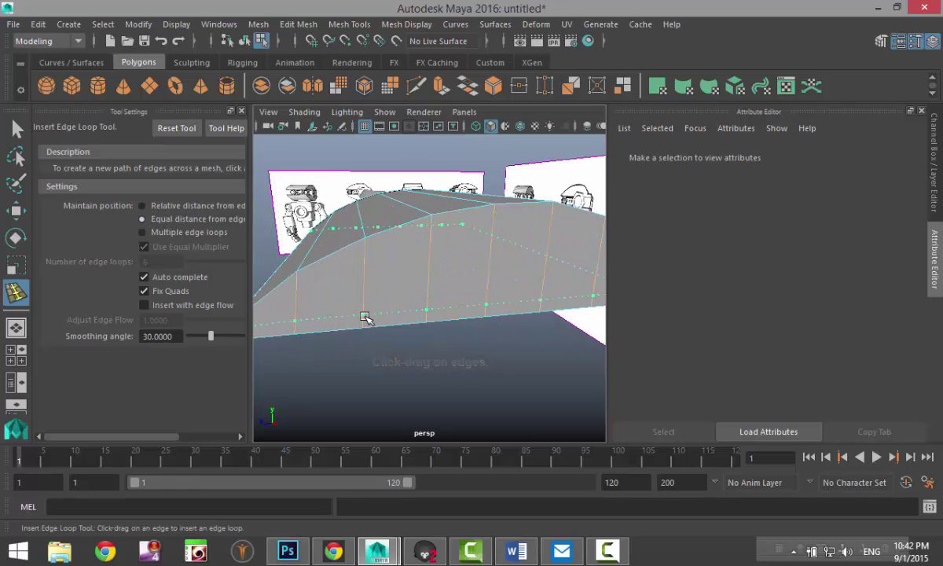
left_click(366, 327)
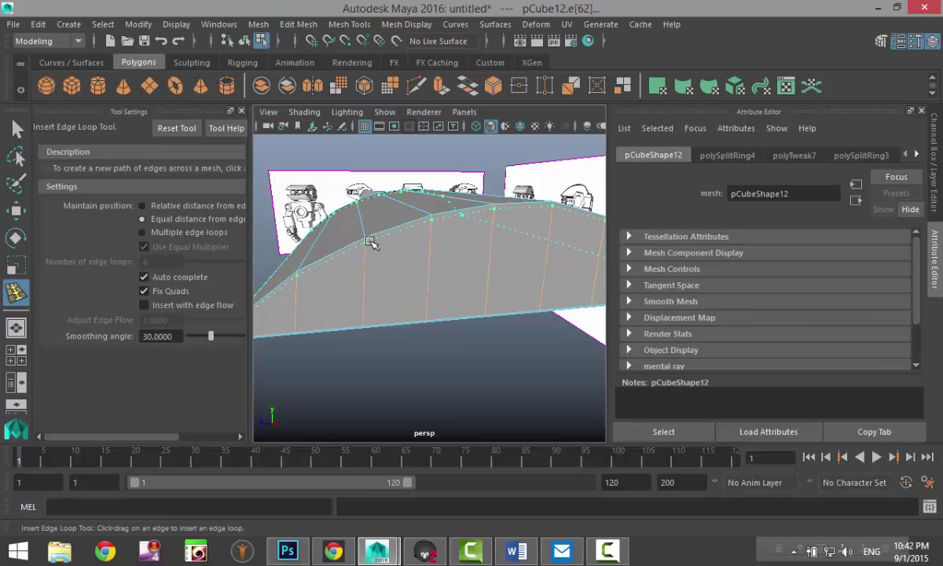
left_click(371, 242)
left_click_drag(379, 297, 415, 345, "alt")
key("q")
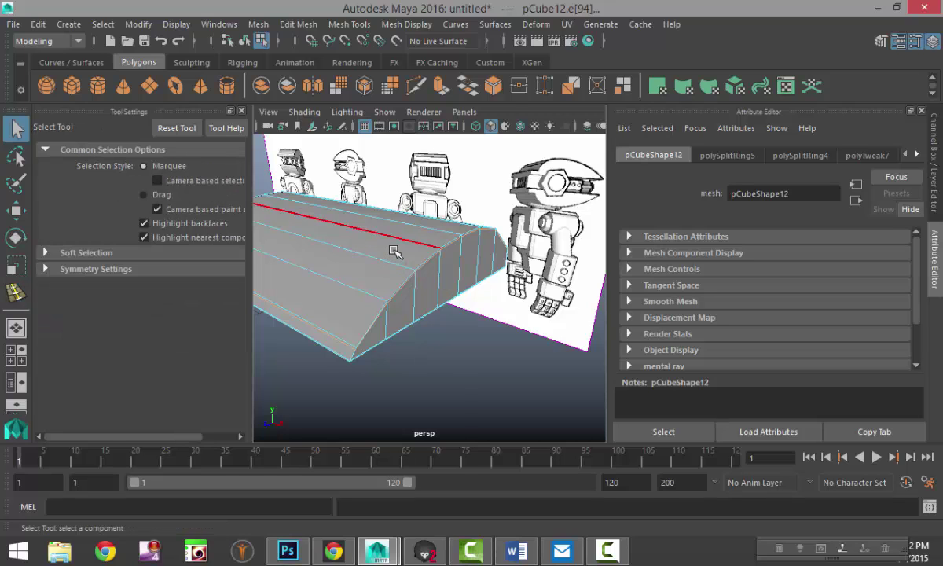
Step: Select the shell as an object, preview it smoothed and return it to the unsmoothed display
right_click_drag(391, 253, 456, 117)
left_click(438, 252)
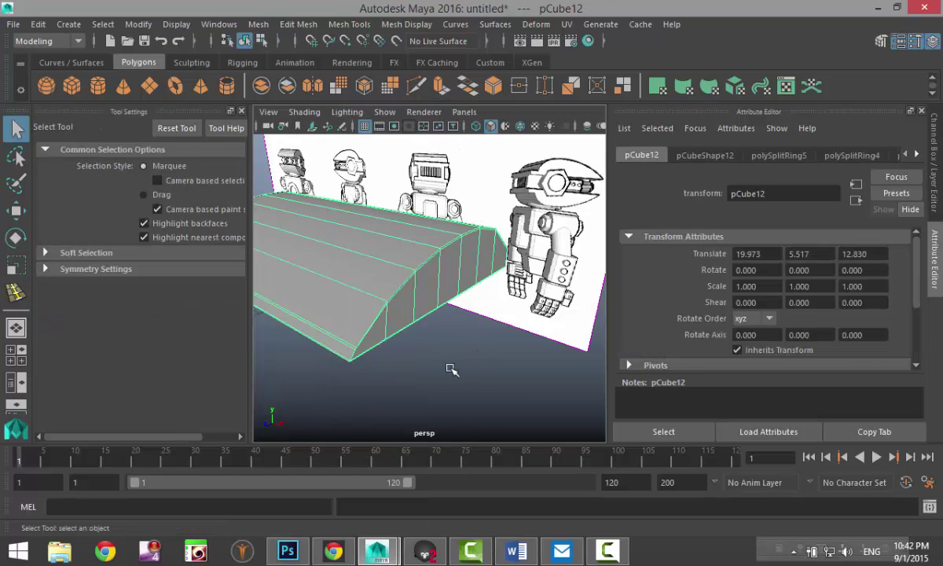
key("3")
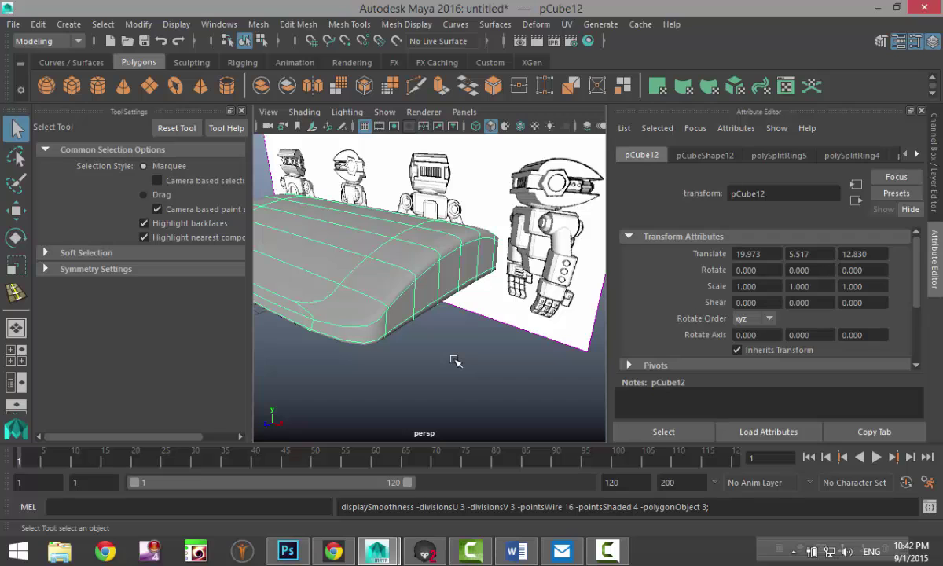
key("1")
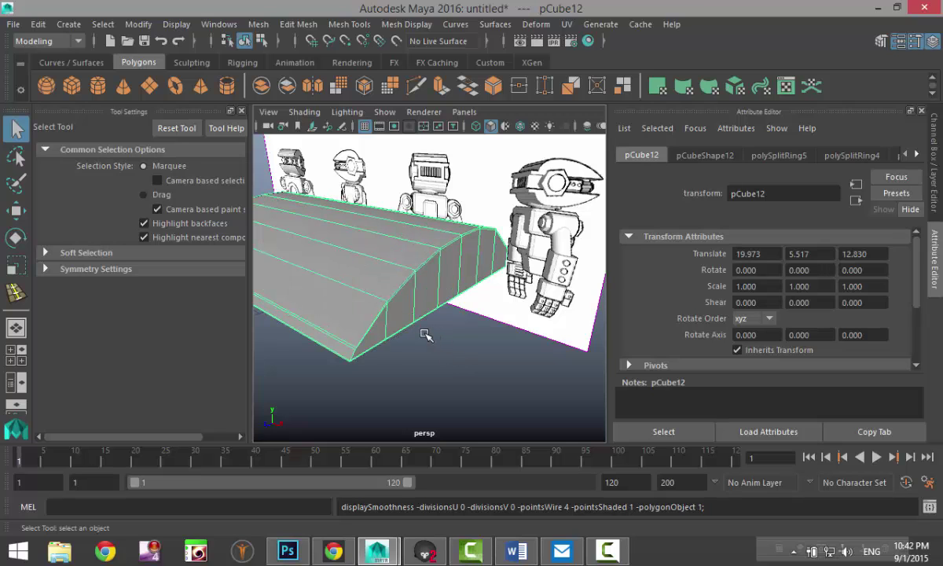
Step: Examine the shell's profile and front tip from several angles and distances in perspective
left_click_drag(412, 350, 318, 335, "alt")
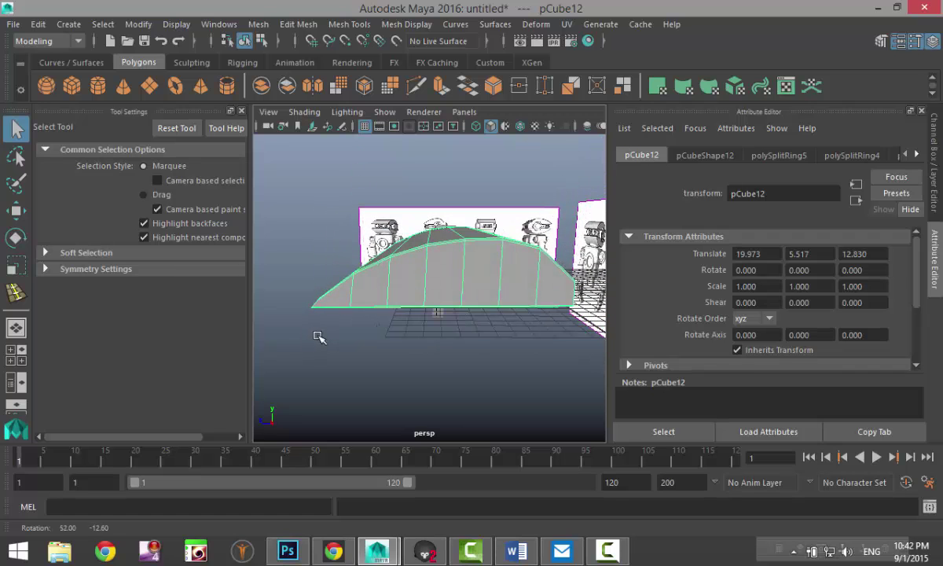
left_click(425, 359)
scroll(441, 368, "up", 3)
scroll(440, 369, "down", 4)
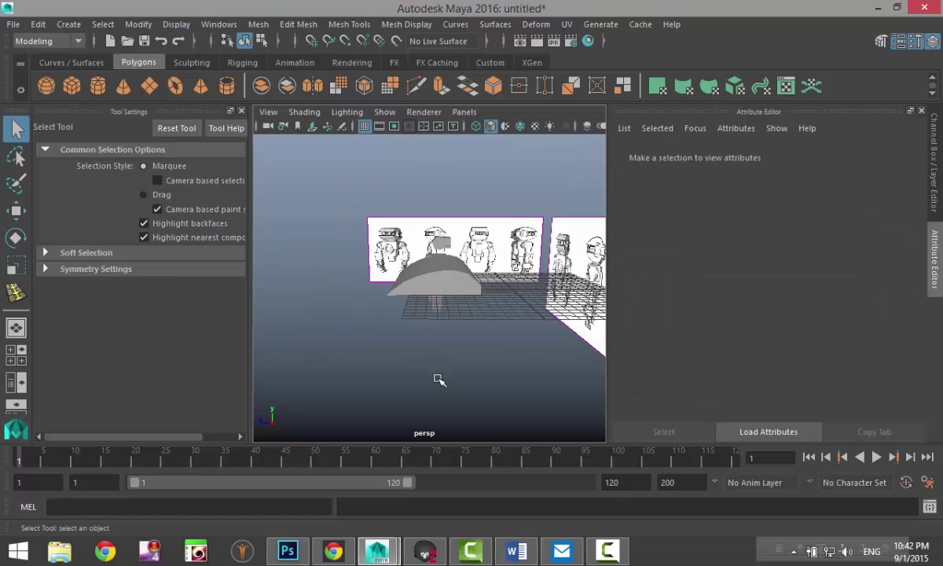
left_click_drag(438, 379, 462, 382, "alt")
left_click(425, 273)
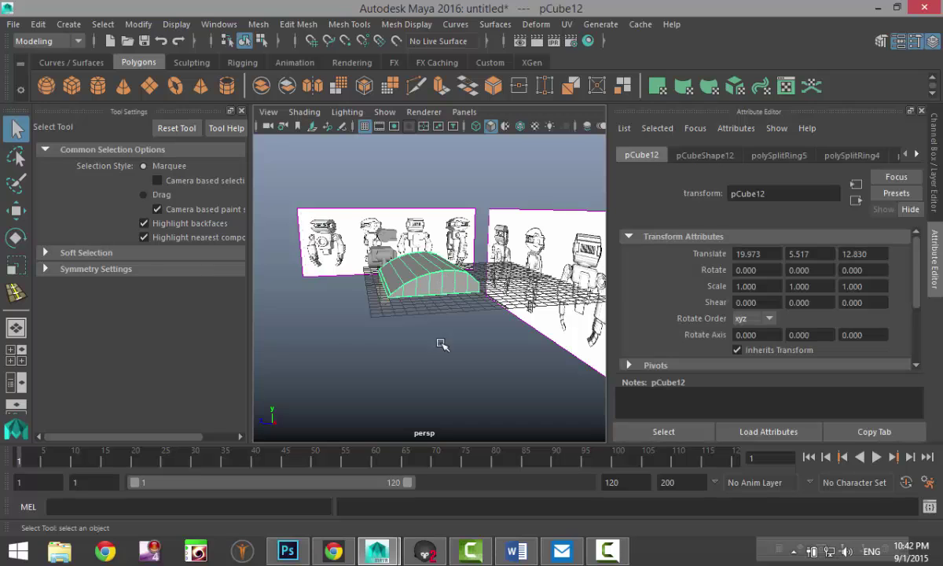
scroll(444, 350, "up", 4)
scroll(448, 364, "down", 3)
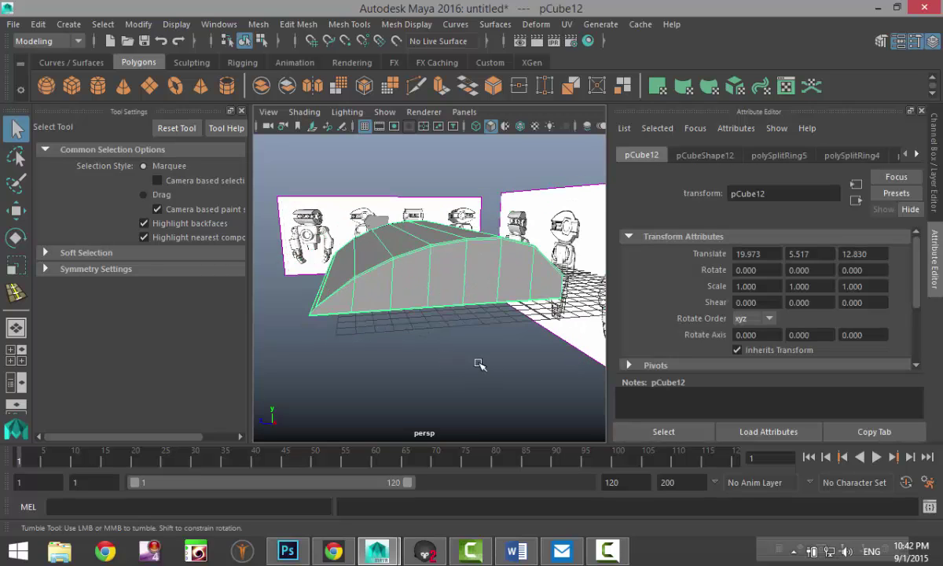
left_click_drag(481, 366, 402, 363, "alt")
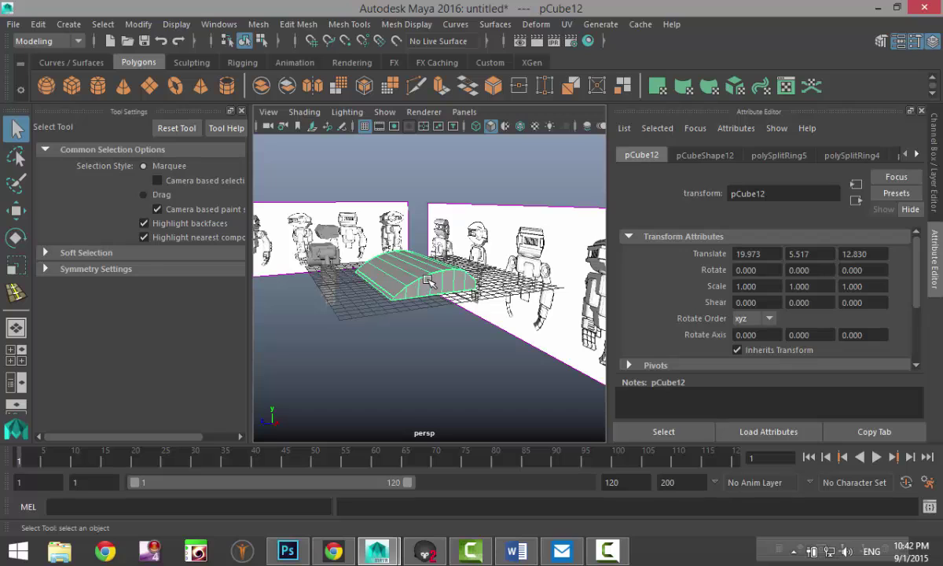
Step: Select the head shell for moving and center its pivot
left_click(498, 381)
left_click(392, 264)
key("w")
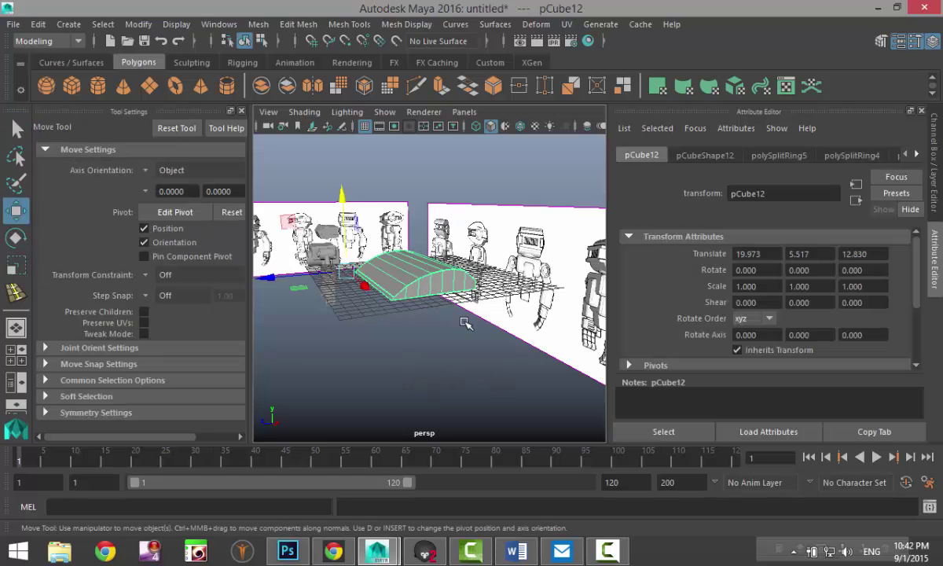
left_click(138, 24)
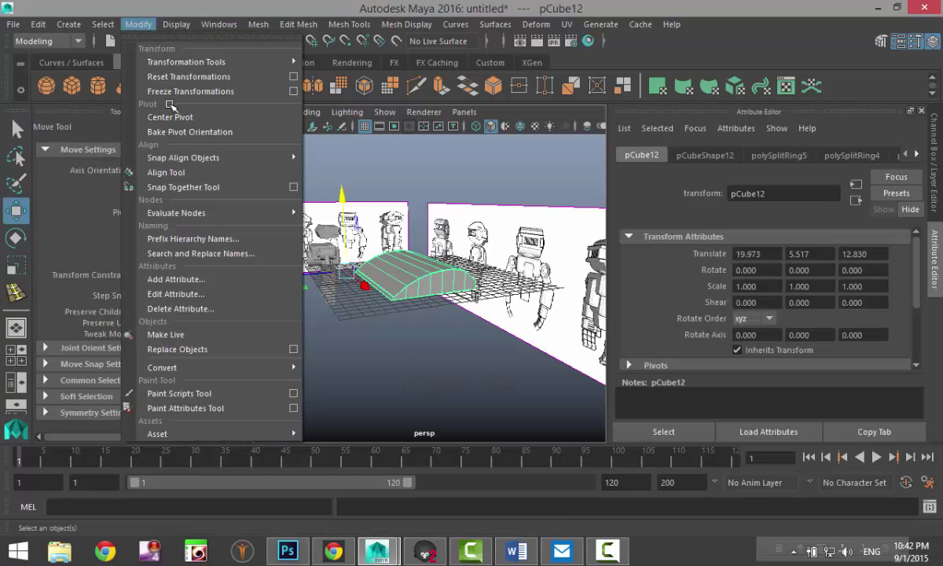
left_click(181, 118)
Step: Move the shell along X to about -16.405, placing it over the robot's head in the front view
left_click_drag(442, 288, 344, 245)
left_click(242, 111)
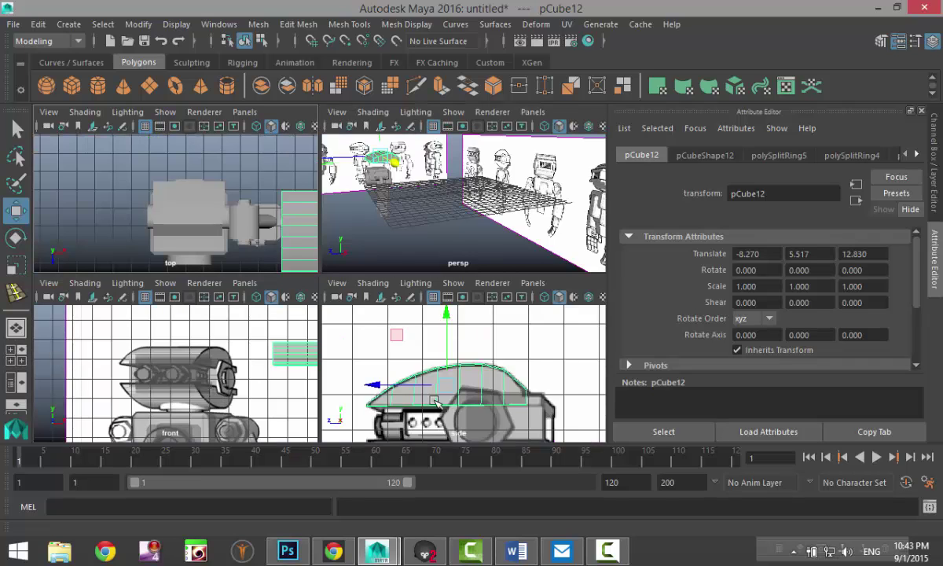
key("space")
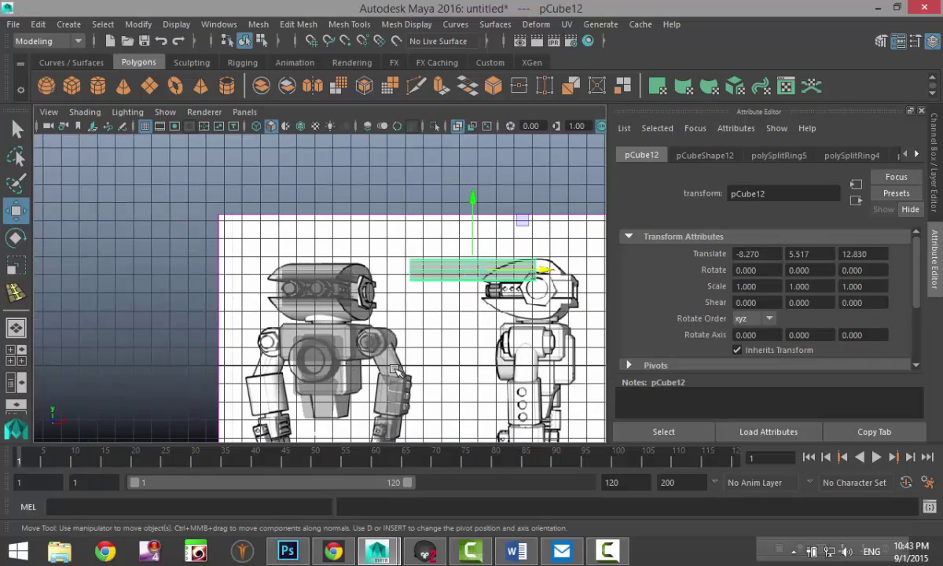
left_click_drag(548, 272, 403, 270)
Step: Move the front reference image plane along X to about -48.275, clear of the model, and turn off X-ray shading
left_click(461, 261)
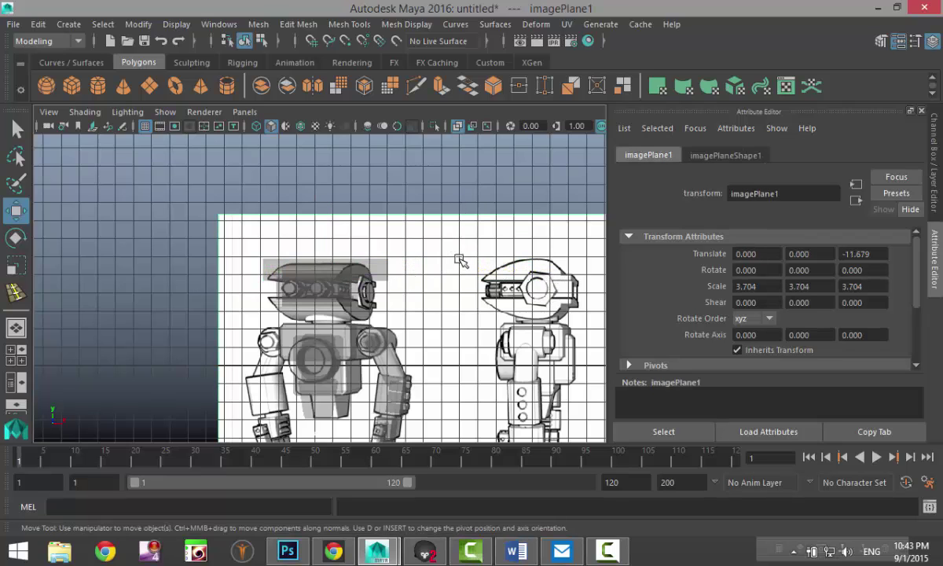
scroll(350, 312, "down", 3)
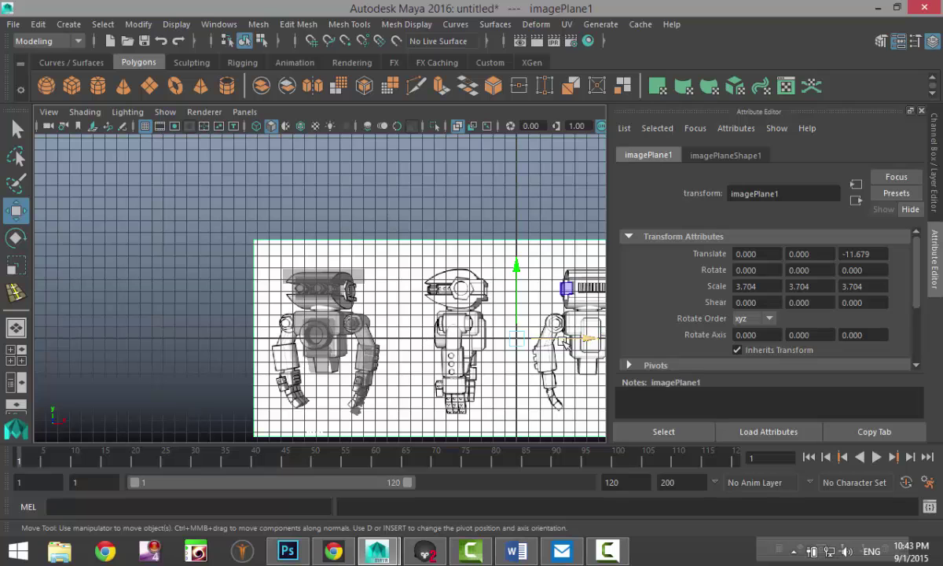
left_click_drag(580, 339, 185, 340)
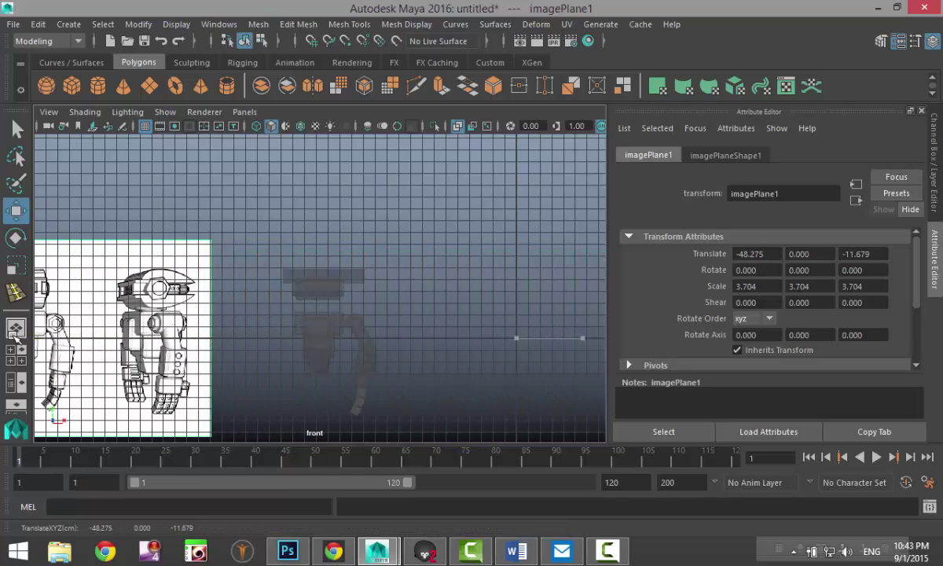
left_click(457, 126)
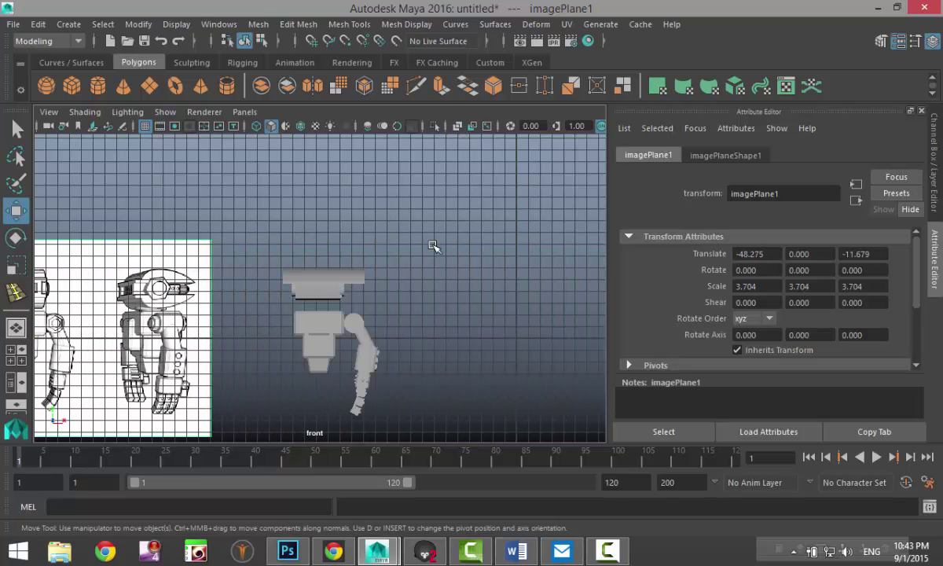
Step: Narrow the shell to an X scale of about 0.579 and center it over the head at X about -16.865
scroll(448, 283, "up", 2)
scroll(448, 283, "up", 2)
left_click(420, 265)
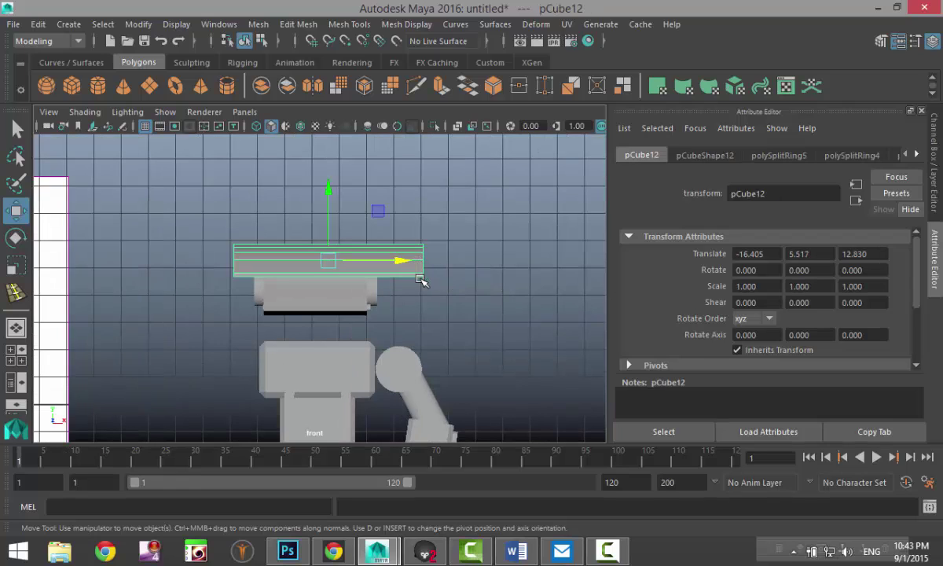
key("r")
mouse_move(395, 261)
left_mouse_down()
mouse_move(371, 261)
mouse_move(399, 261)
mouse_move(389, 261)
left_mouse_up()
key("w")
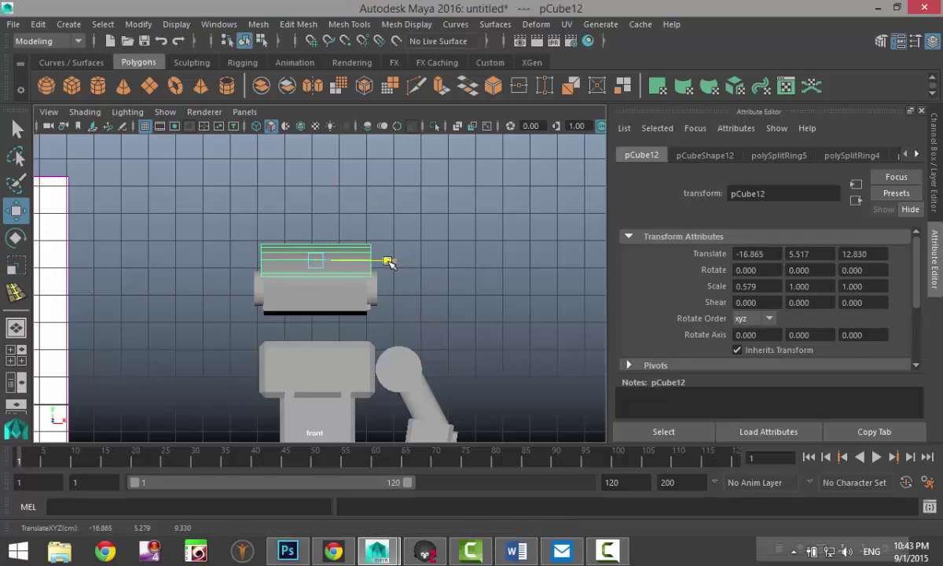
Step: Duplicate the upper shell and lower the copy to a Y position of about 3.366
left_click(15, 333)
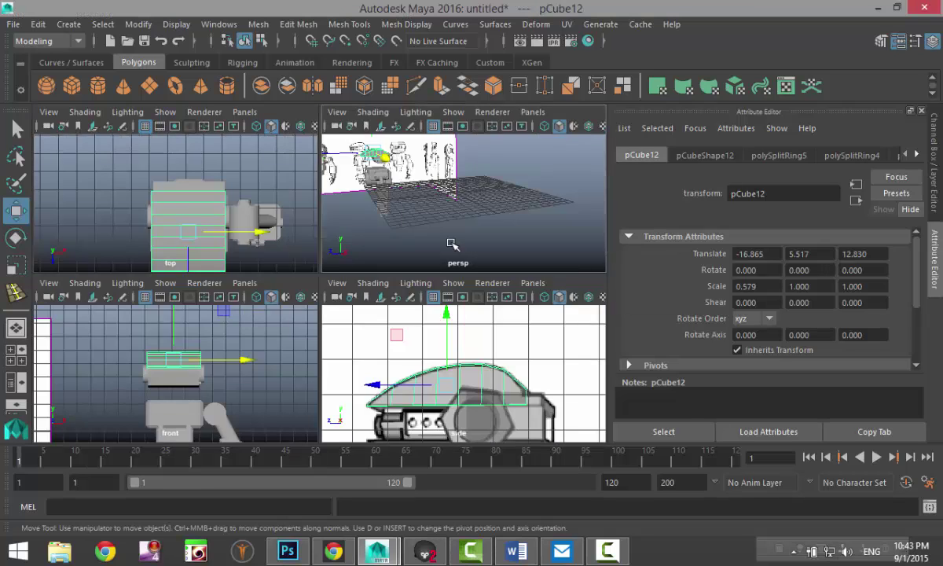
key("space")
key("f")
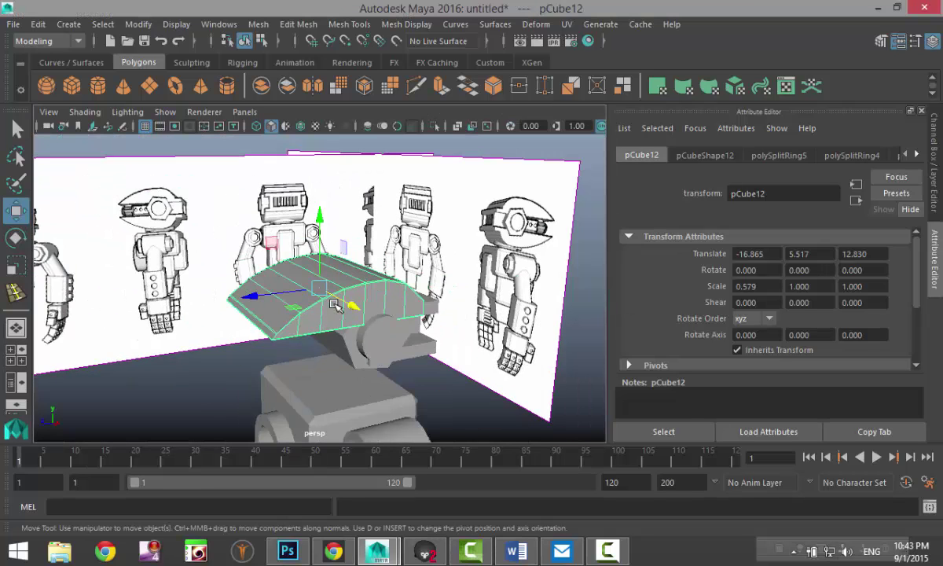
left_click_drag(445, 321, 383, 316, "alt")
scroll(383, 321, "down", 8)
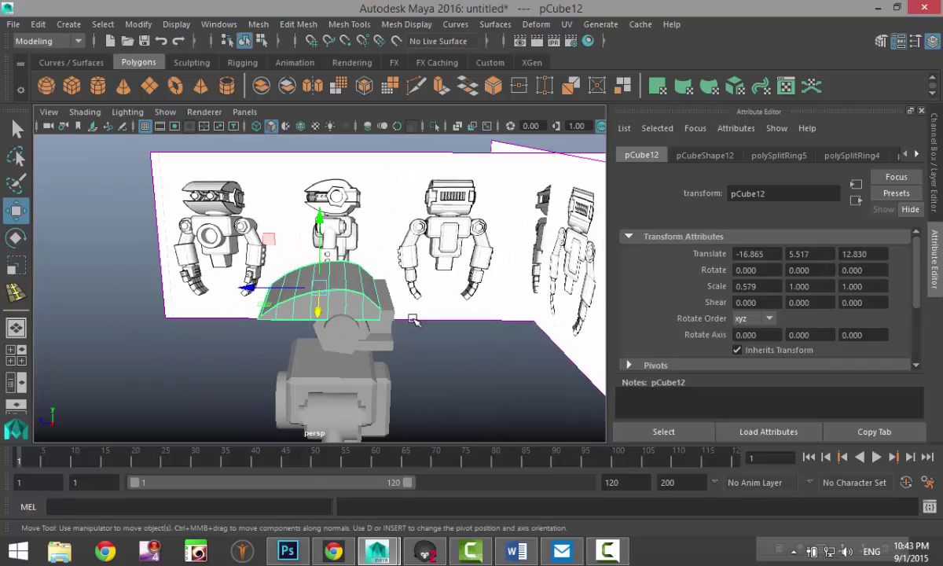
key("ctrl+d")
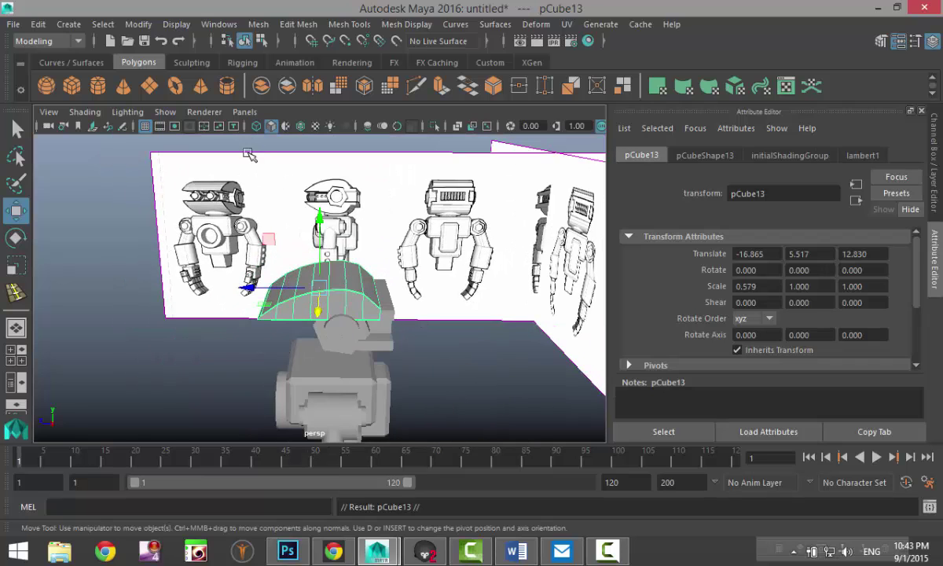
left_click_drag(323, 219, 321, 383)
Step: Set the duplicate shell's Z rotation to -180 degrees and check its placement below the head in the front view
key("e")
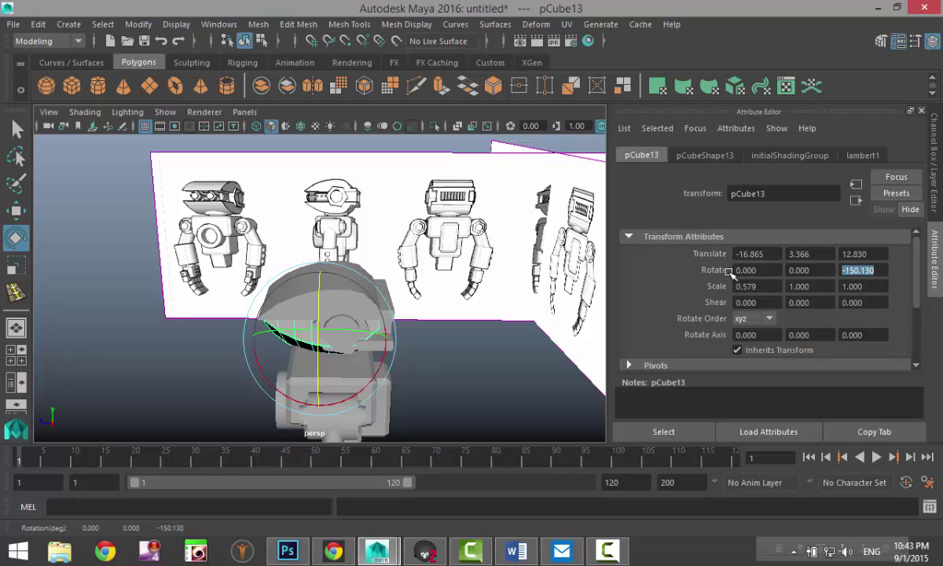
type("-180")
key("Return")
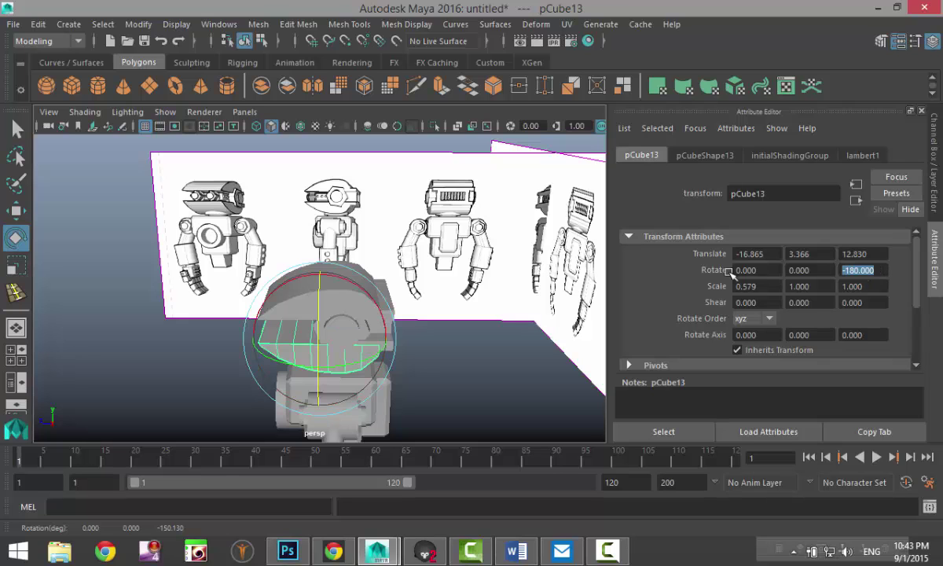
left_click_drag(448, 351, 492, 336, "alt")
left_click(16, 356)
key("space")
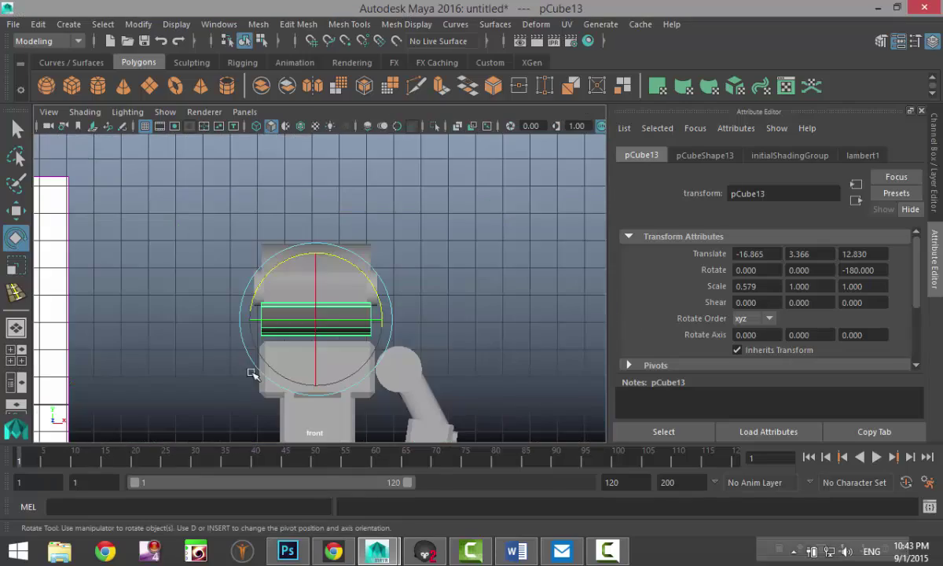
left_click(479, 324)
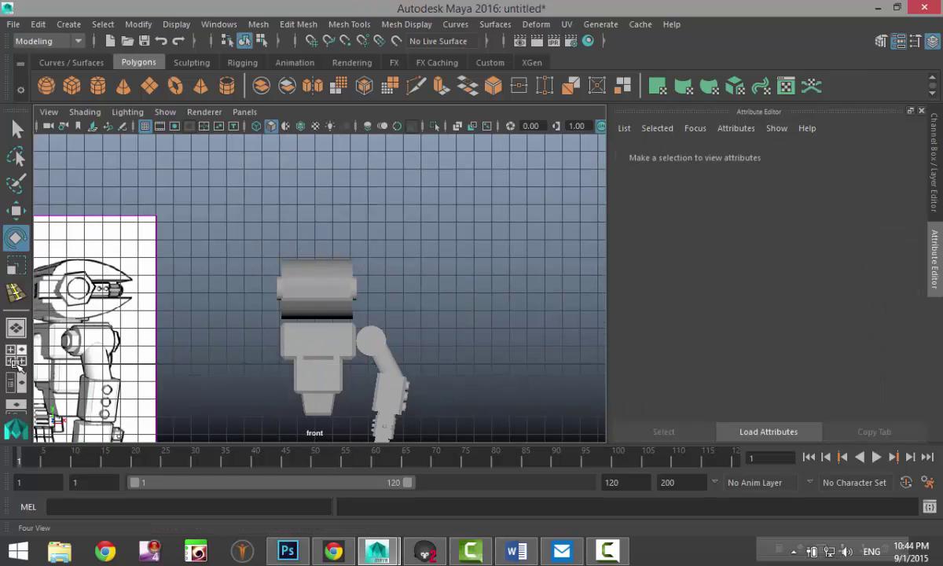
Step: Turn off X-ray shading in the side view and check the head shells against the reference drawing
left_click(16, 357)
key("space")
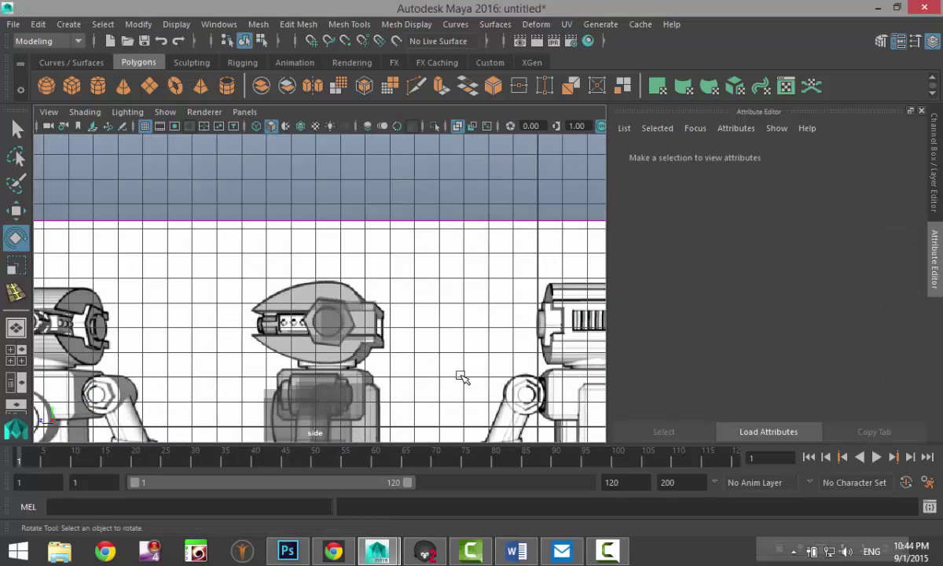
left_click(457, 126)
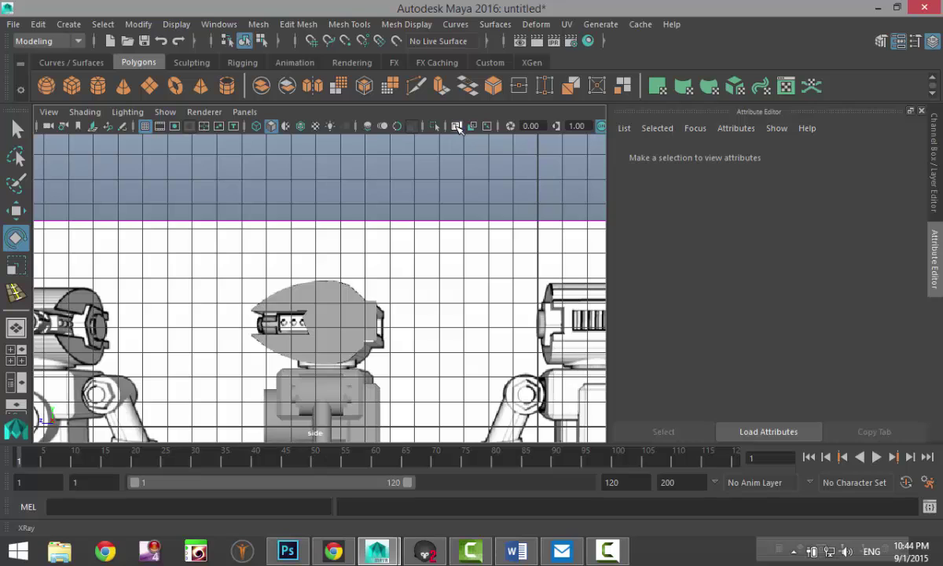
scroll(415, 259, "down", 3)
scroll(417, 275, "up", 4)
scroll(417, 279, "up", 1)
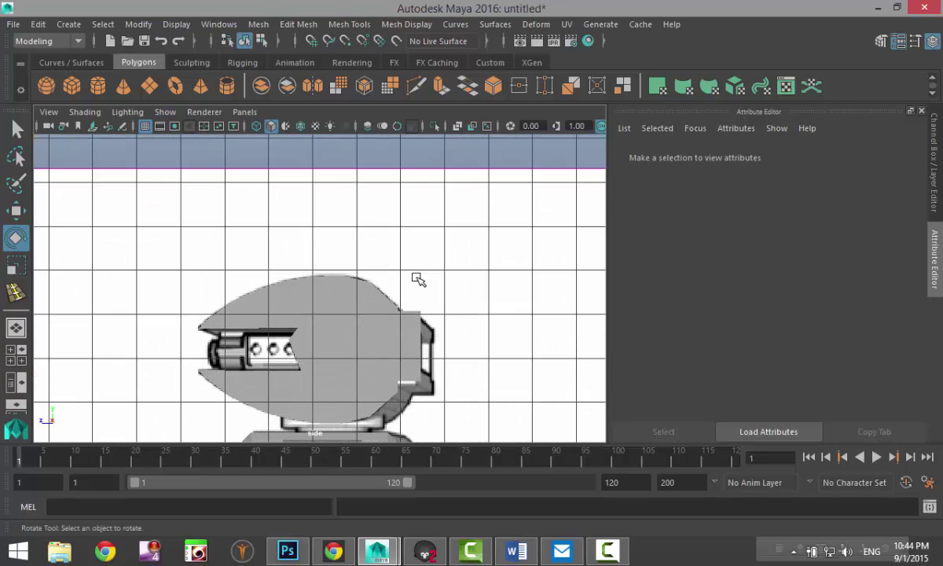
scroll(417, 279, "down", 5)
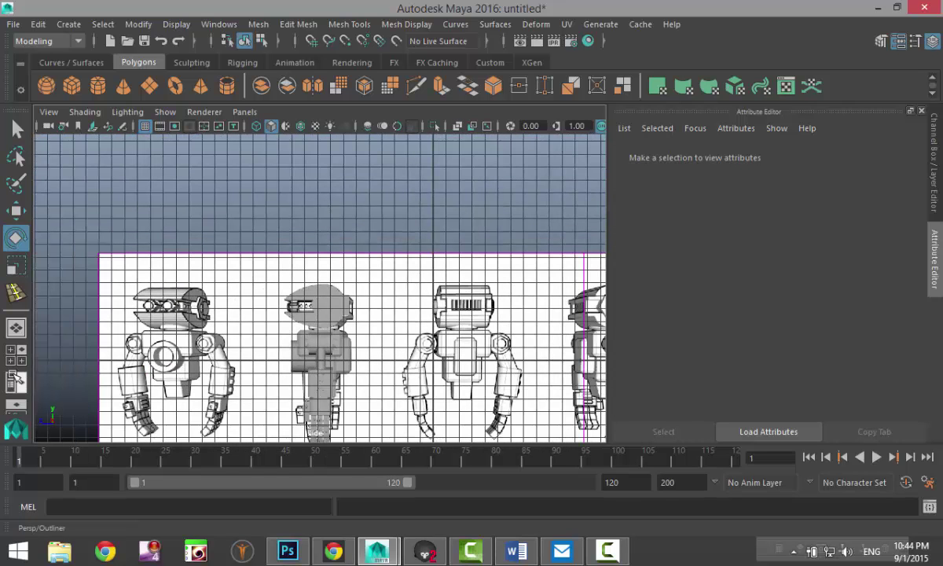
Step: Examine the slatted vent on the back of the head in the reference drawings from the perspective view
left_click(18, 354)
key("space")
key("space")
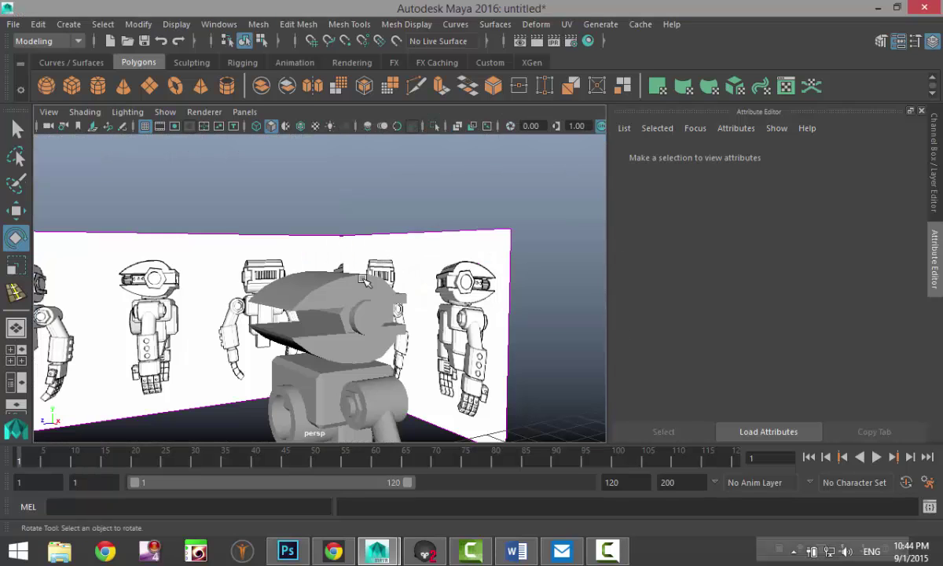
left_click_drag(269, 334, 492, 330, "alt")
middle_click_drag(492, 330, 532, 322, "alt")
scroll(286, 312, "up", 3)
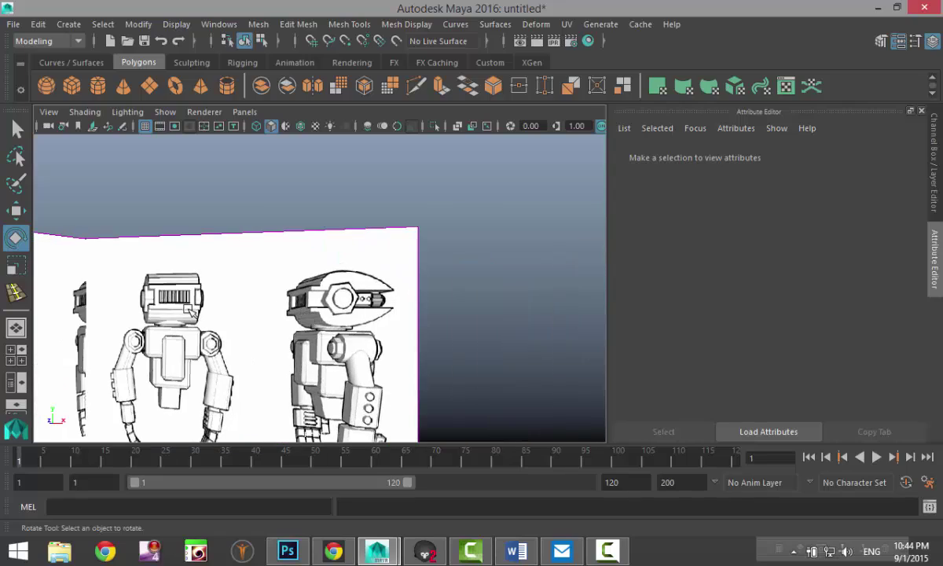
middle_click_drag(203, 302, 525, 297, "alt")
scroll(388, 305, "down", 4)
mouse_move(319, 322)
left_mouse_down("alt")
mouse_move(242, 339)
mouse_move(305, 321)
left_mouse_up("alt")
middle_click_drag(305, 321, 305, 425, "alt")
scroll(325, 376, "up", 7)
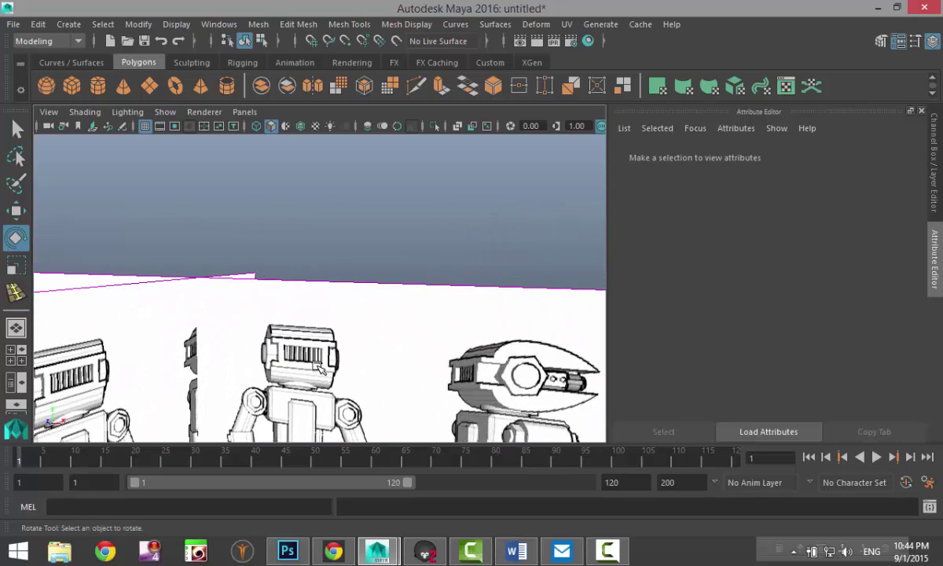
scroll(325, 377, "down", 2)
scroll(325, 378, "down", 1)
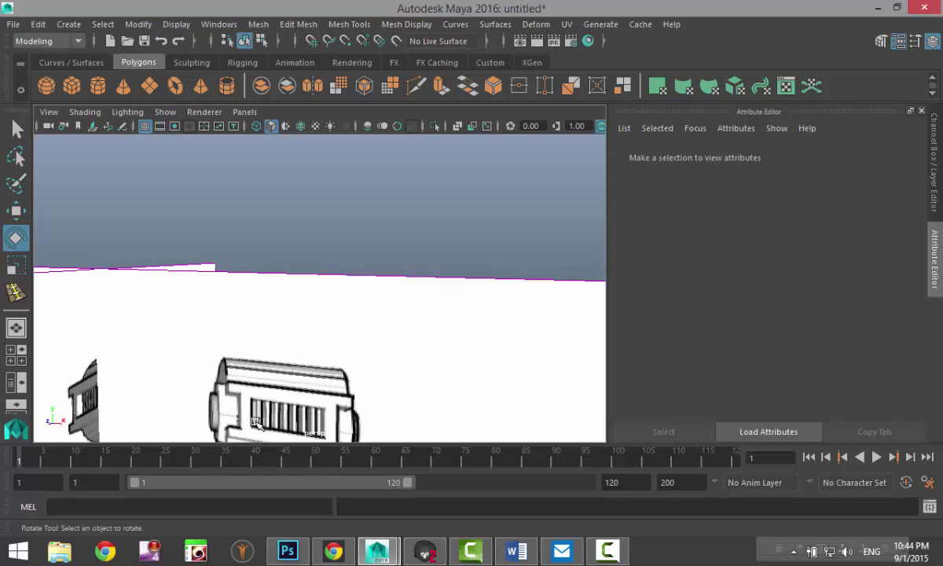
scroll(334, 413, "down", 5)
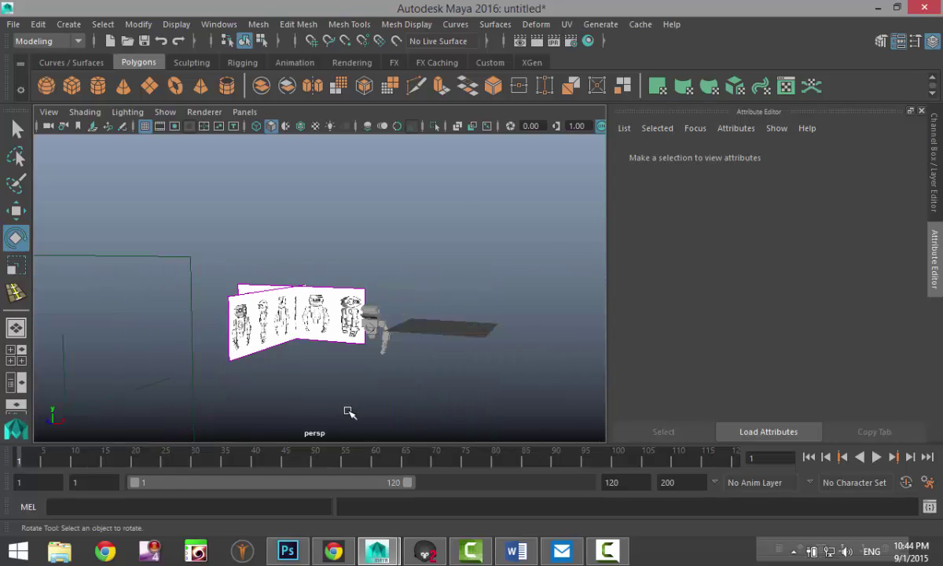
Step: Combine the three small bars on the robot's hand into one mesh and center its pivot
scroll(349, 412, "up", 3)
left_click_drag(362, 405, 285, 323, "alt")
scroll(322, 337, "up", 4)
left_click_drag(353, 345, 256, 319, "alt")
left_click(447, 316)
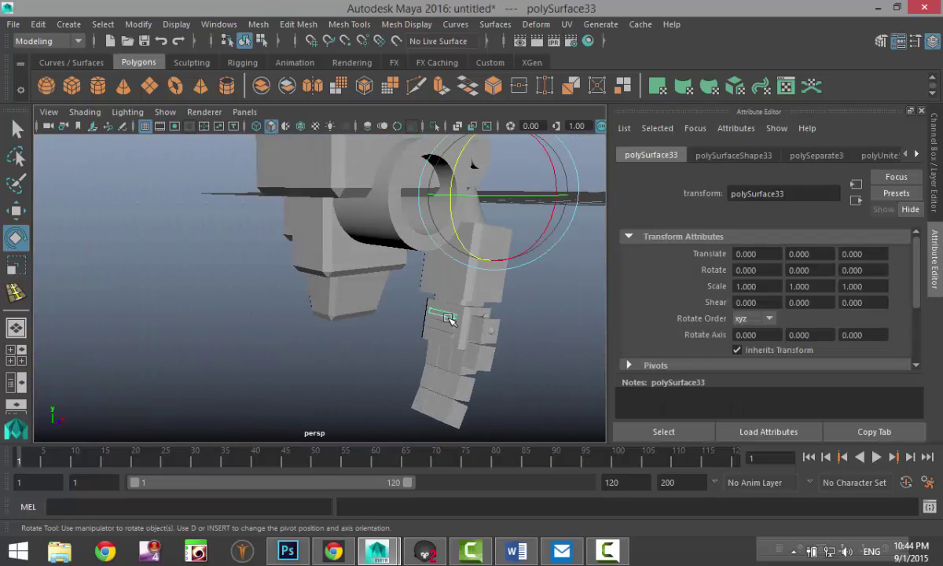
left_click(445, 328)
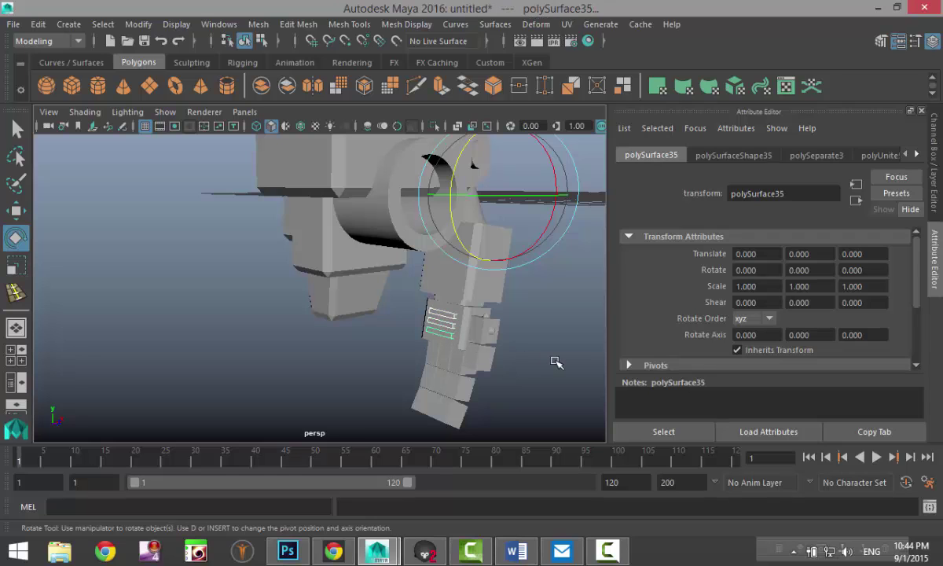
left_click(258, 24)
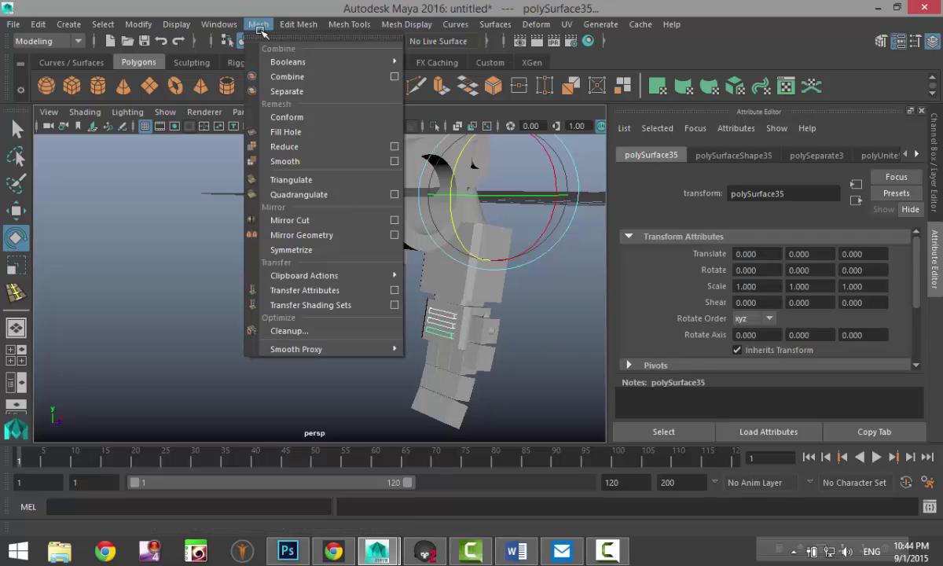
left_click(271, 81)
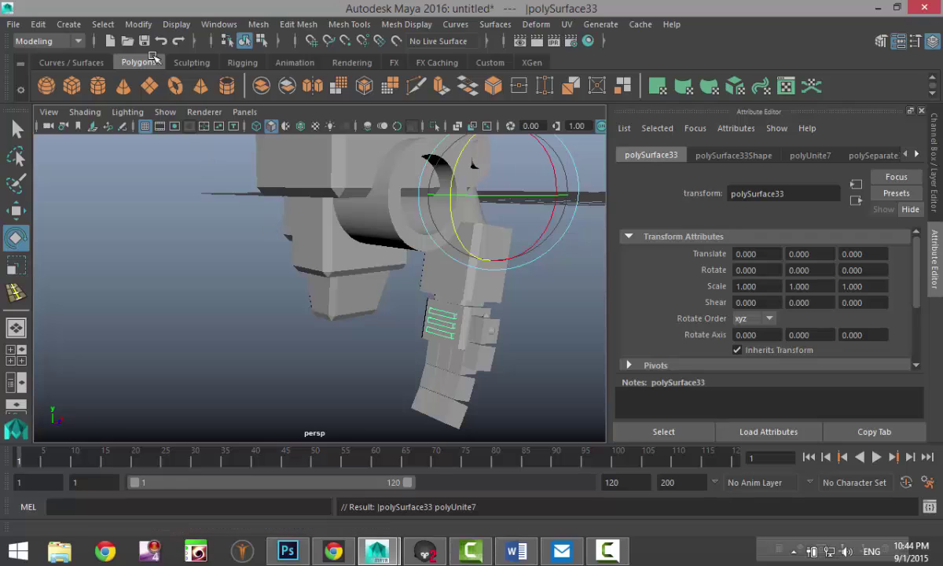
left_click(138, 23)
left_click(170, 117)
scroll(279, 257, "down", 5)
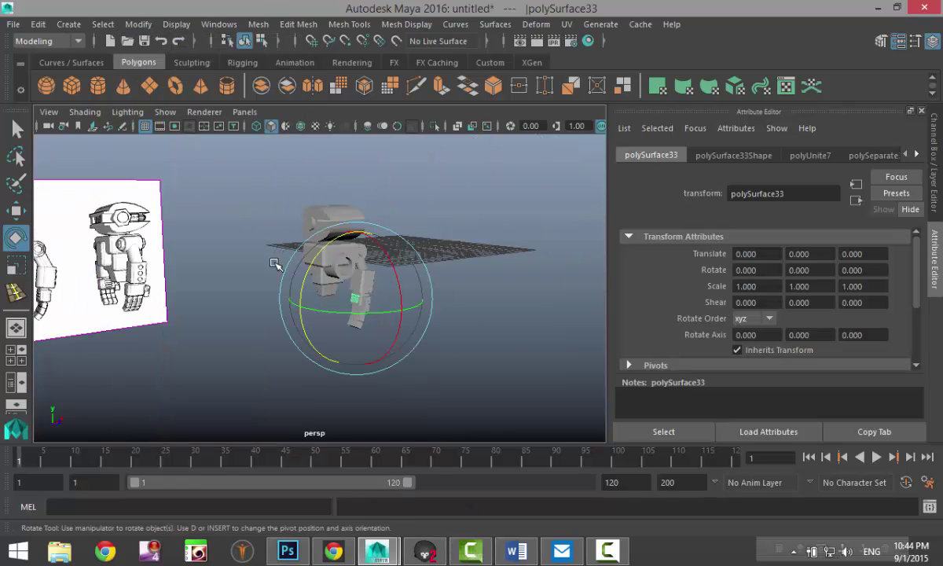
Step: Duplicate the combined bars and raise the copy to a Y position of about 10.157, up by the head
key("ctrl+d")
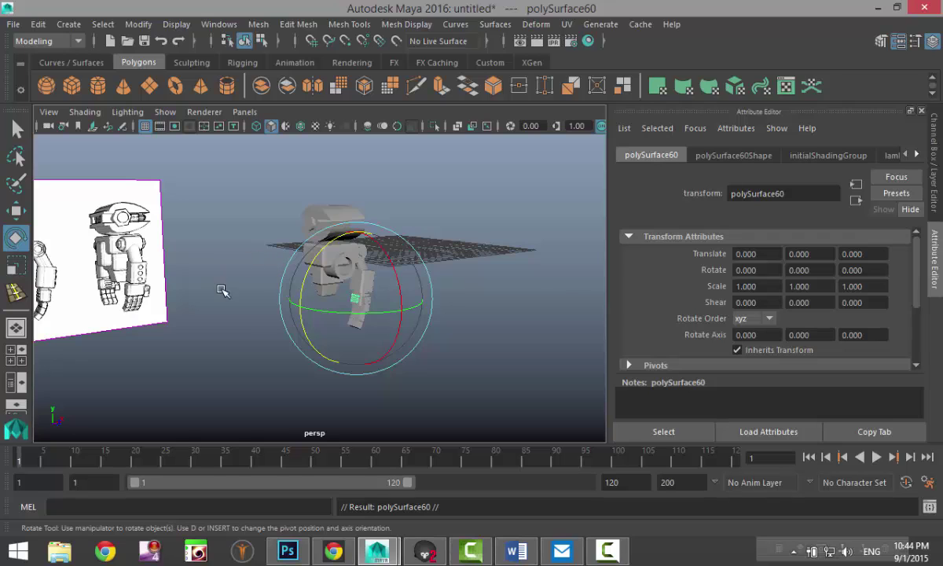
key("w")
left_click_drag(357, 217, 363, 117)
key("f")
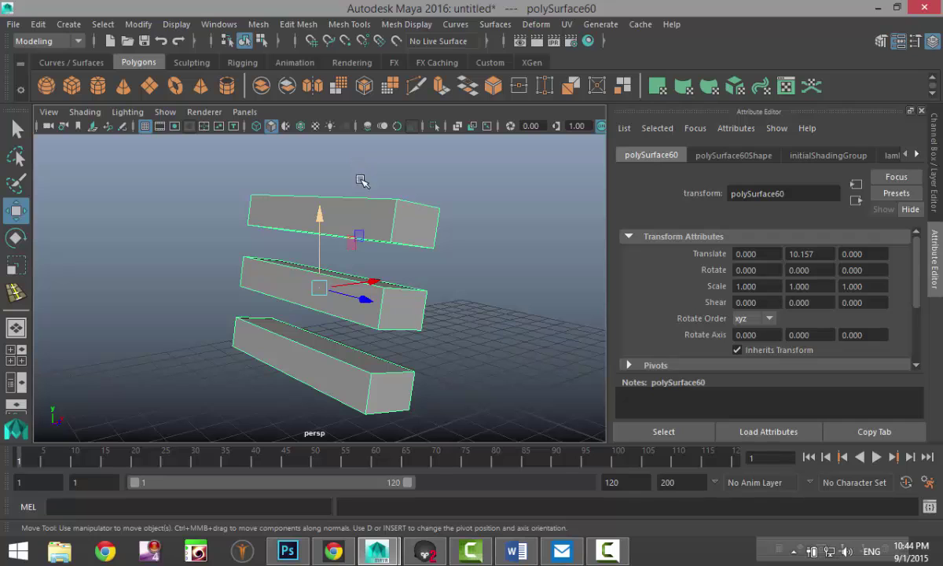
Step: Straighten the duplicated bars by rotating them about Z to about 9.819 degrees, checking alignment in the front view
left_click_drag(363, 301, 330, 316, "alt")
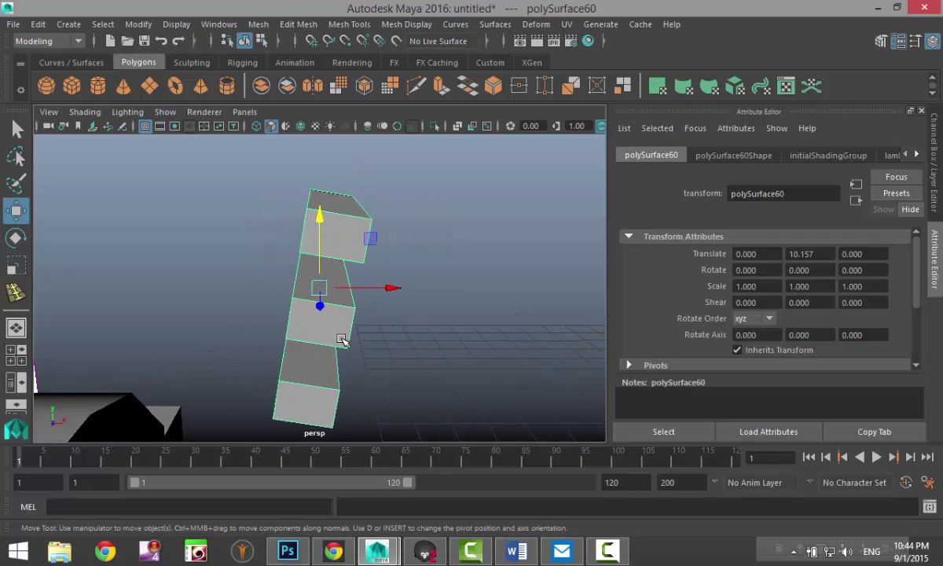
key("e")
left_click_drag(252, 249, 257, 250)
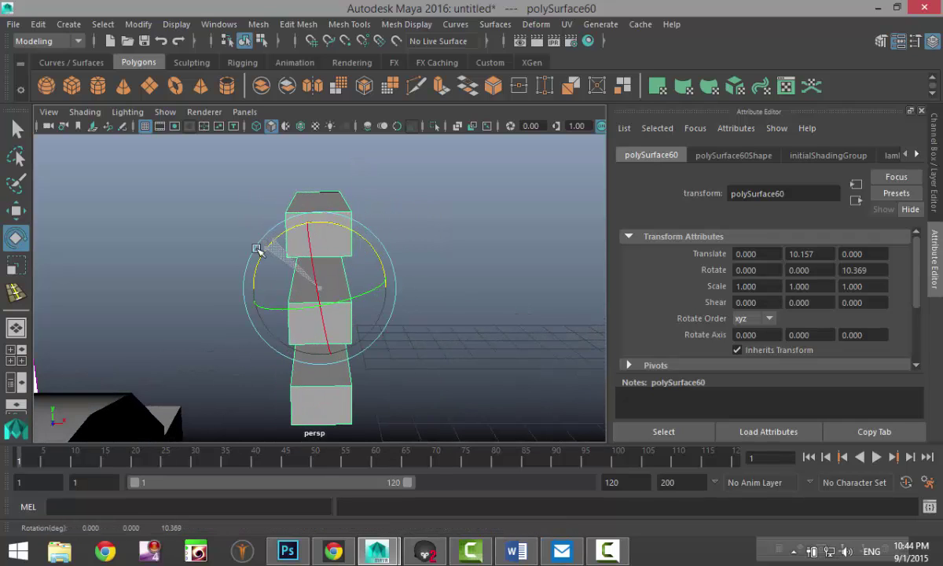
left_click(14, 330)
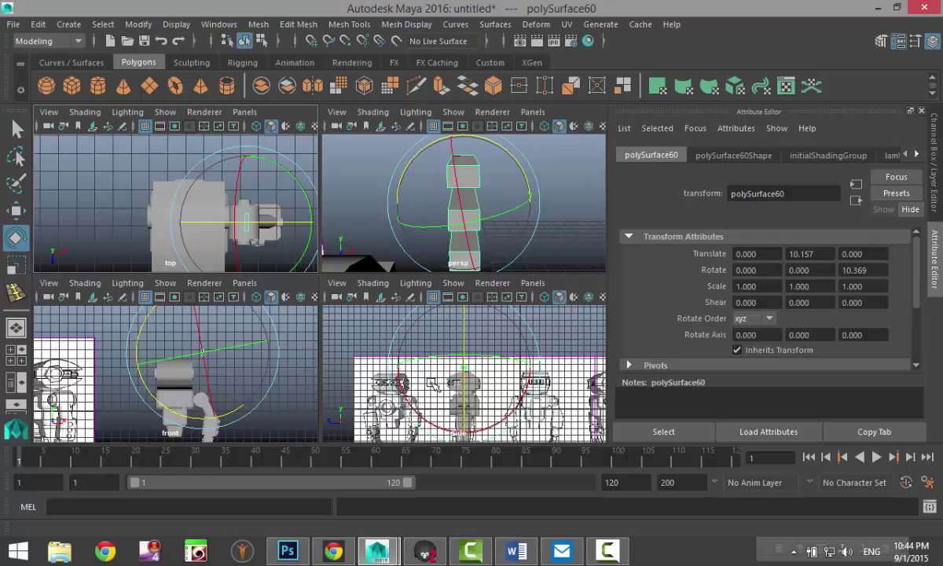
key("space")
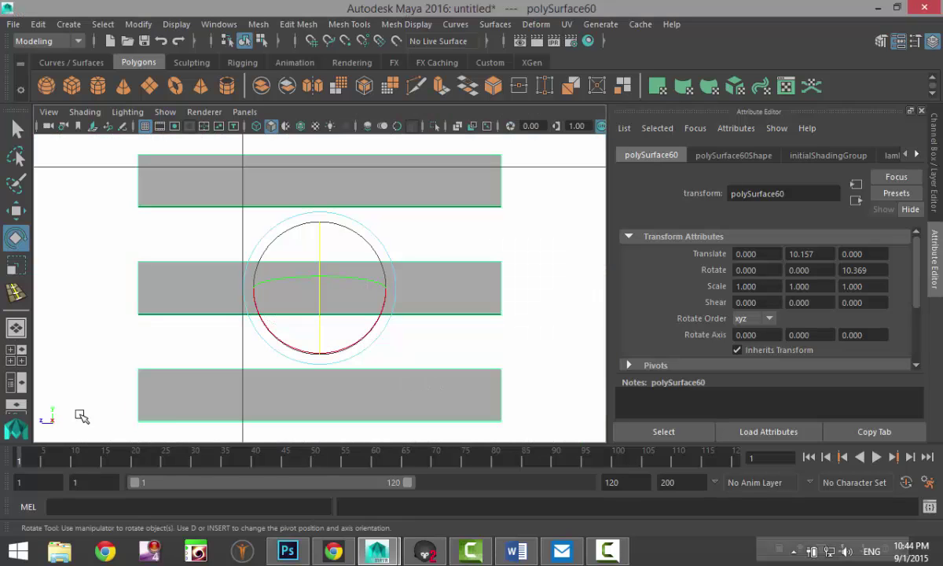
left_click(15, 330)
key("space")
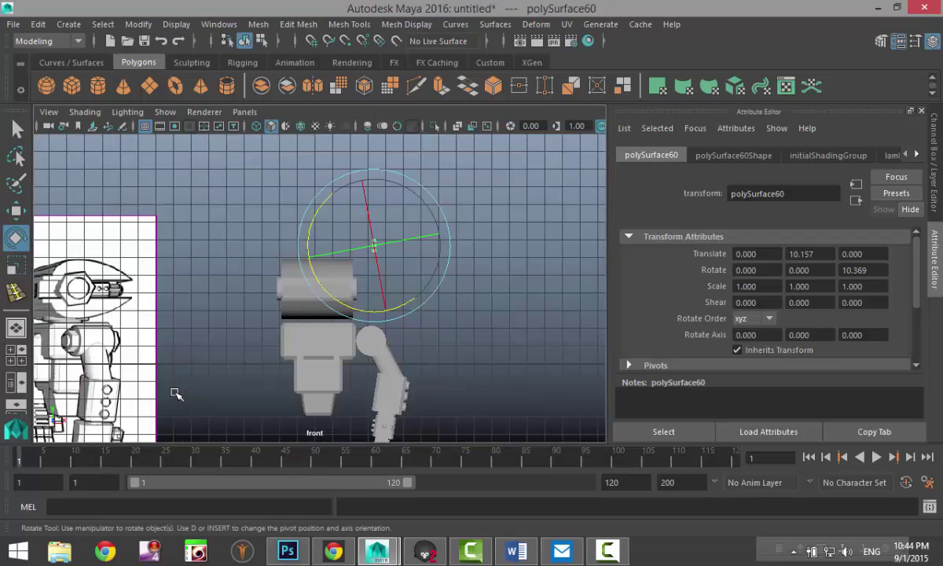
key("f")
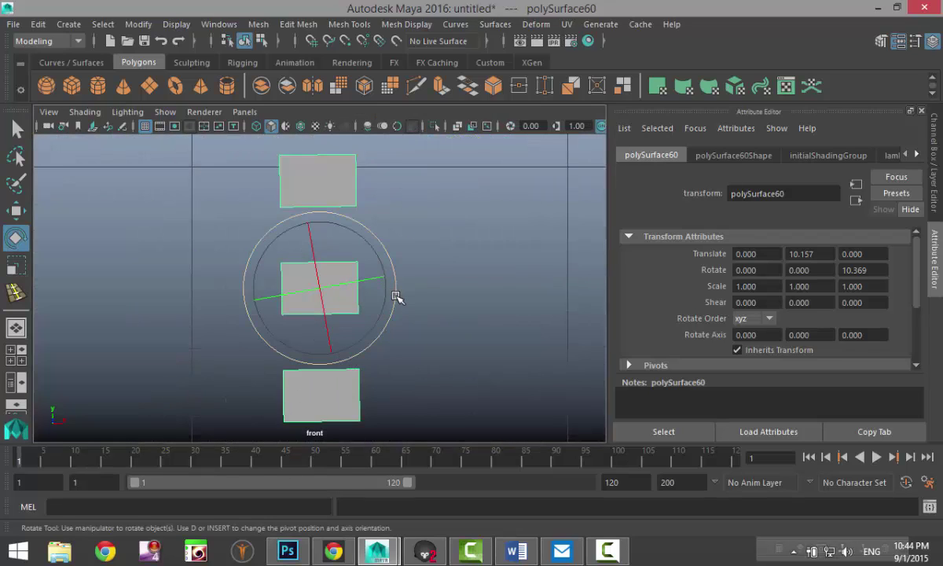
left_click_drag(396, 297, 396, 297)
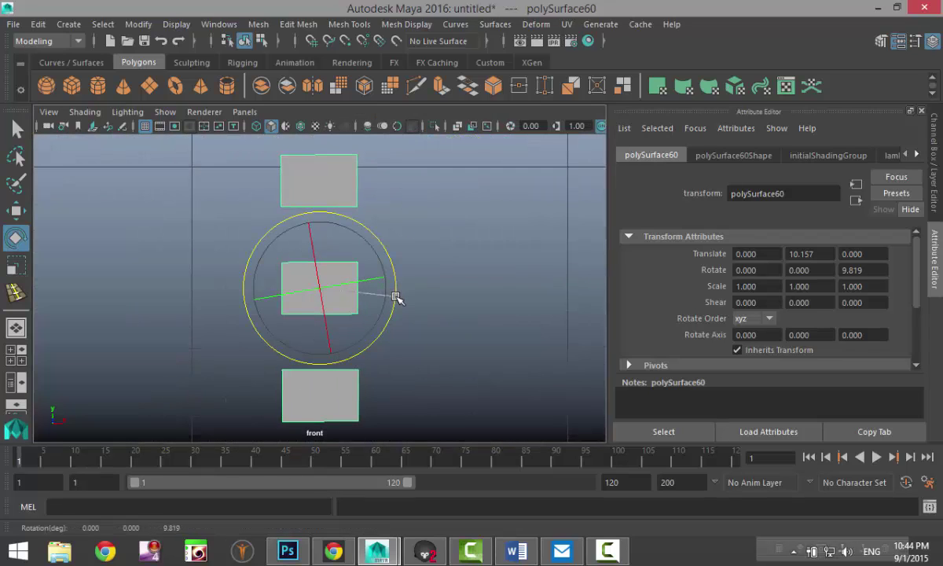
left_click(15, 330)
key("space")
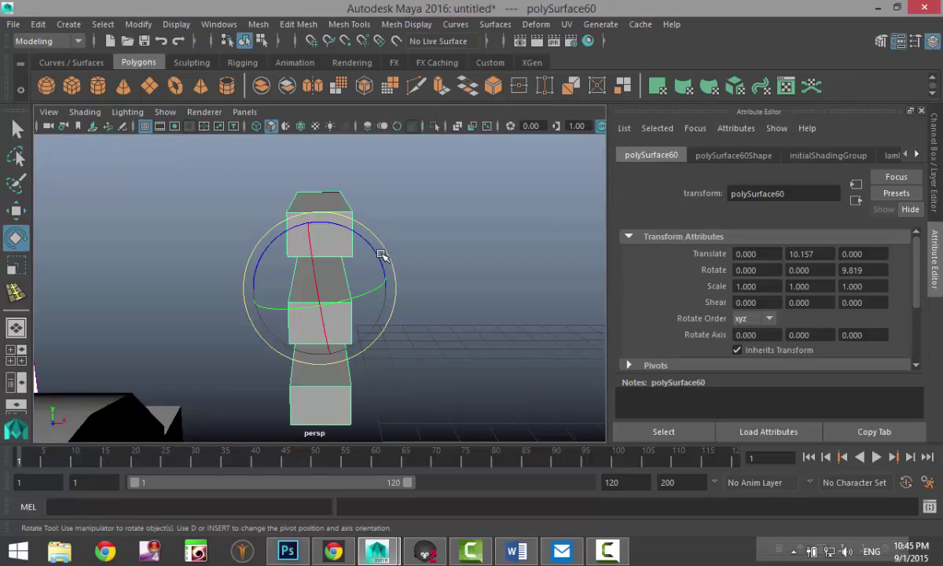
Step: Set the bars' Y rotation to 90 and Z rotation to 0, and tilt them upright to rotations of about 90, 79.819, 90
left_click_drag(358, 372, 311, 336, "alt")
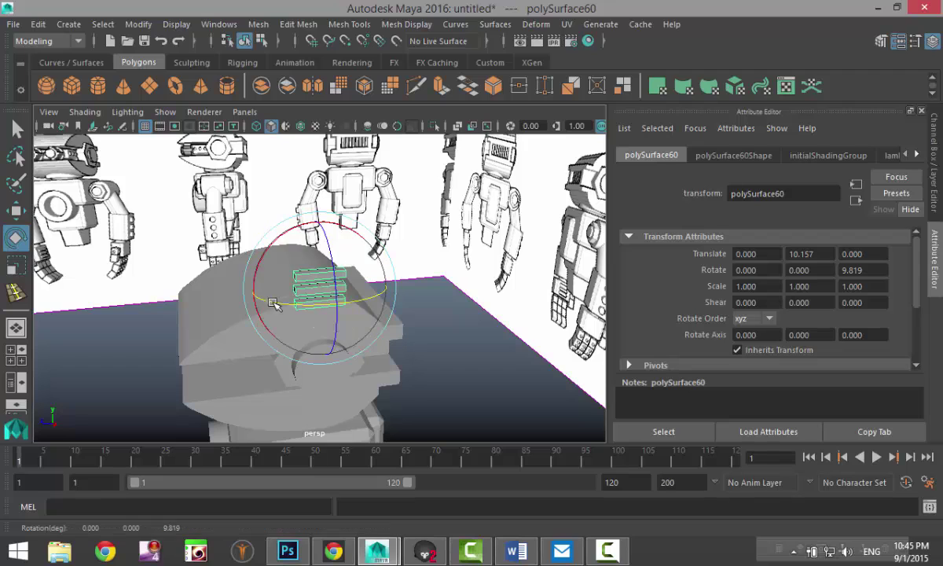
left_click_drag(273, 300, 381, 305)
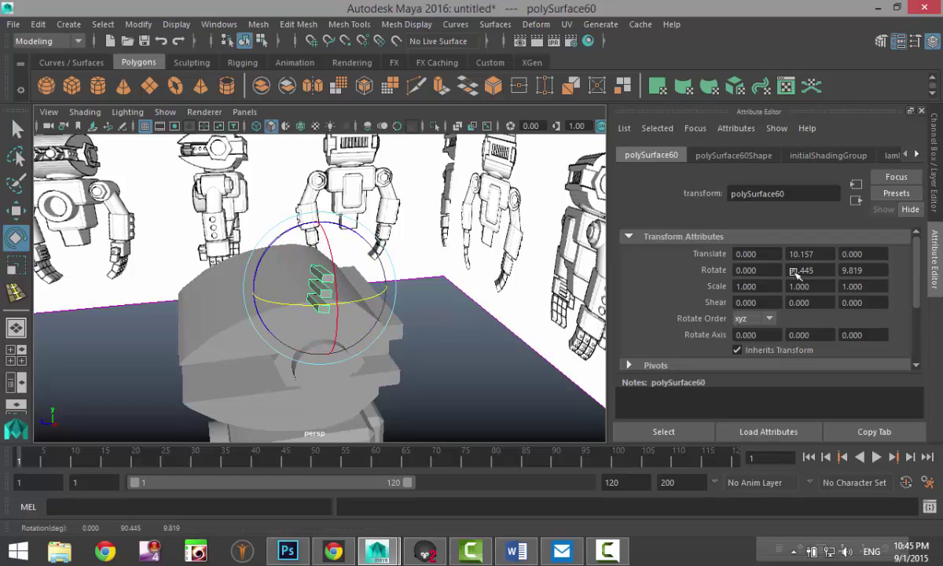
double_click(825, 269)
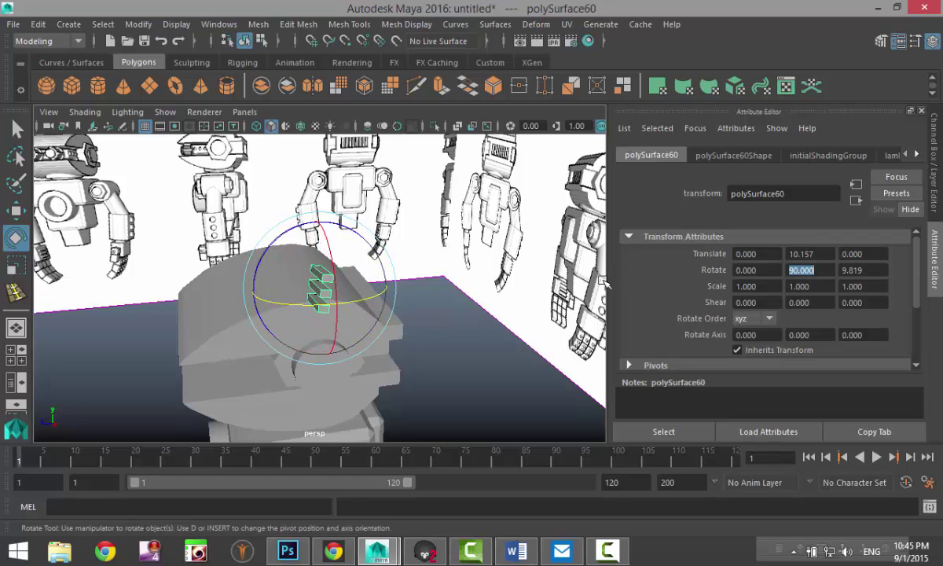
left_click_drag(414, 346, 431, 352, "alt")
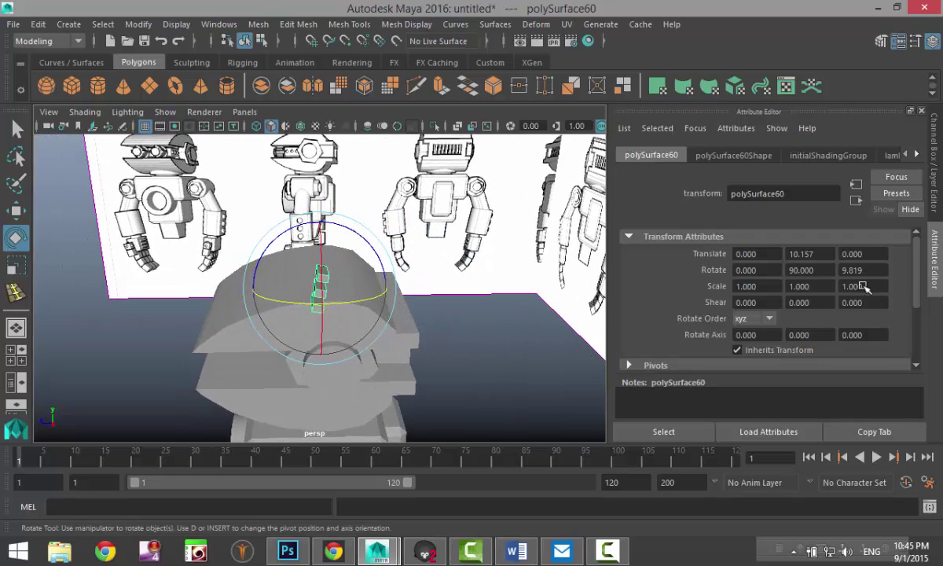
type("0")
key("Return")
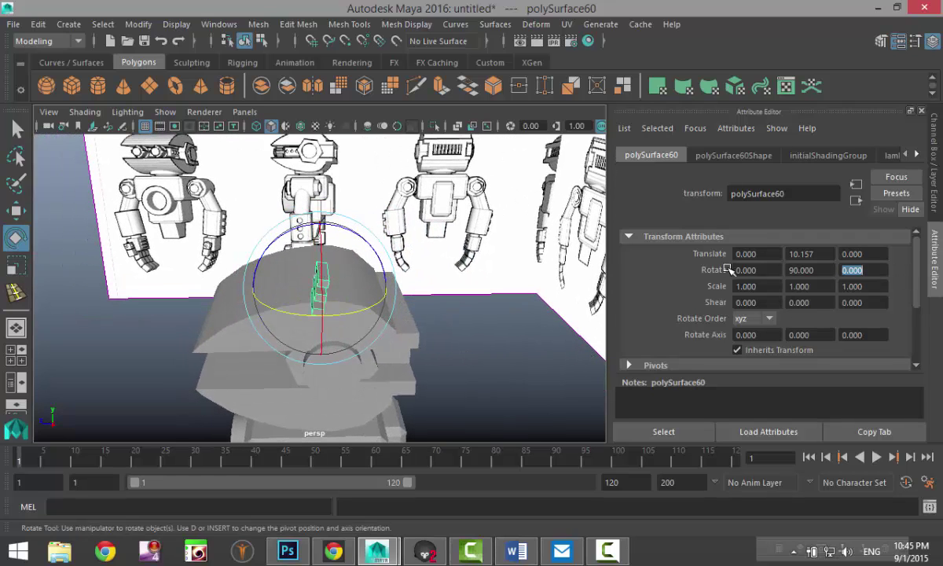
left_click_drag(403, 375, 503, 353, "alt")
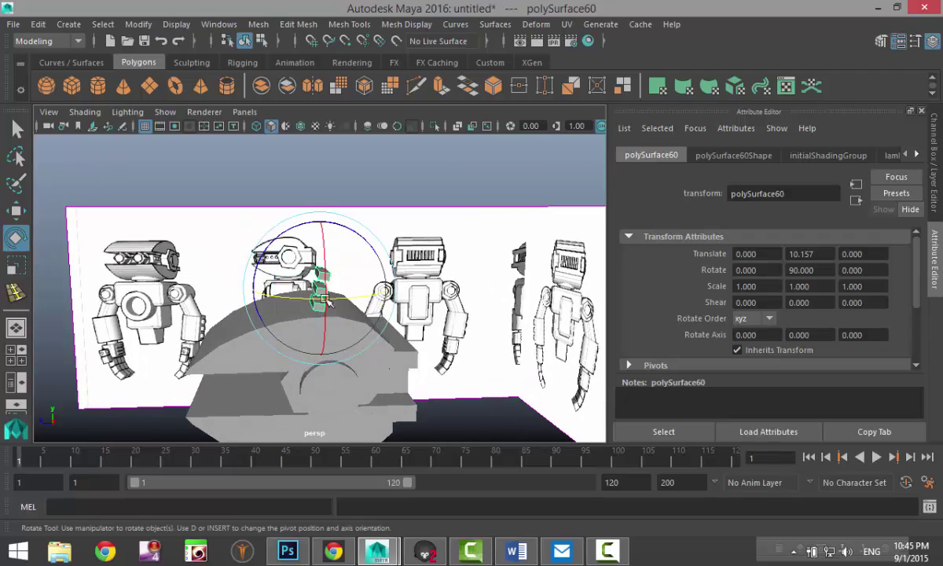
left_click_drag(278, 238, 269, 246)
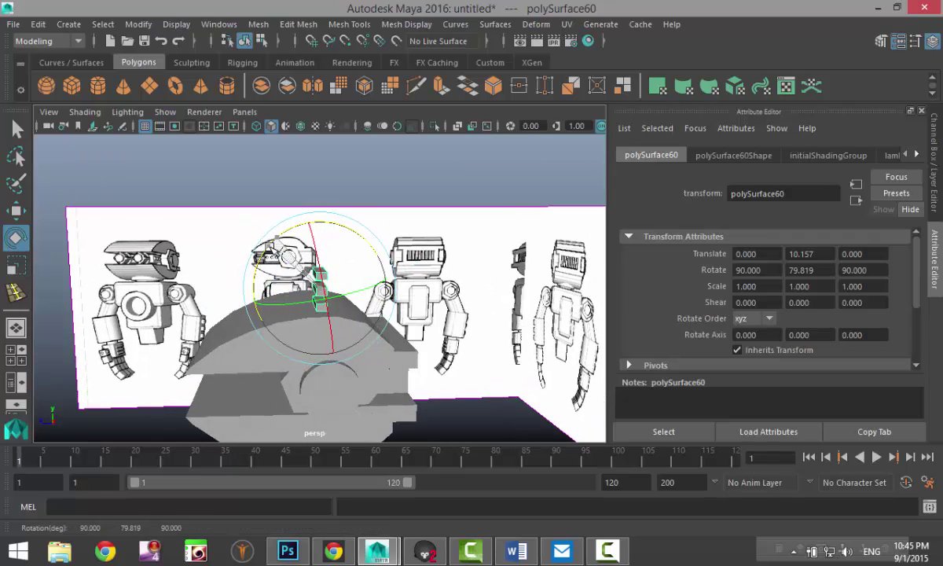
Step: Set the Move tool's axis orientation to World for positioning the duplicated bars
key("w")
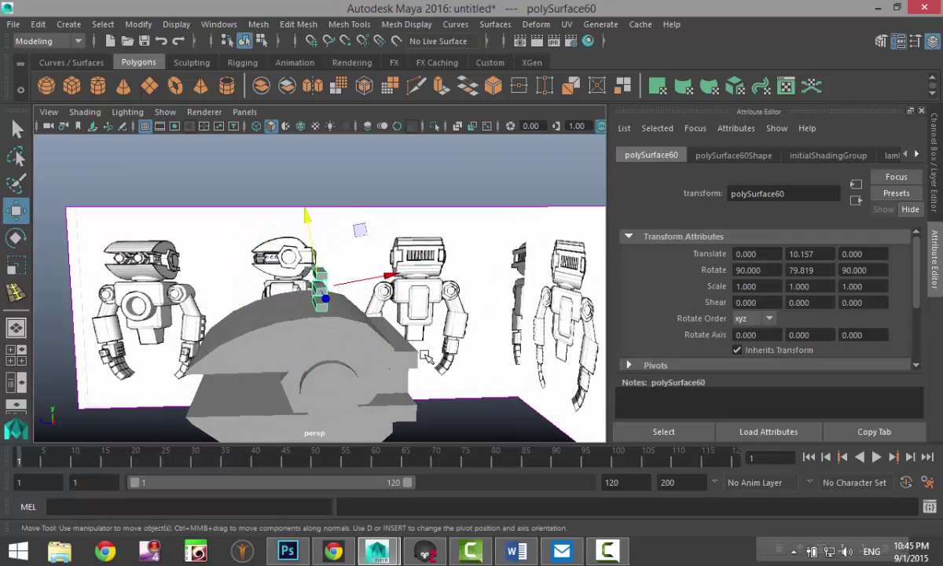
mouse_move(425, 357)
left_mouse_down("alt")
mouse_move(407, 379)
mouse_move(435, 371)
mouse_move(424, 376)
left_mouse_up("alt")
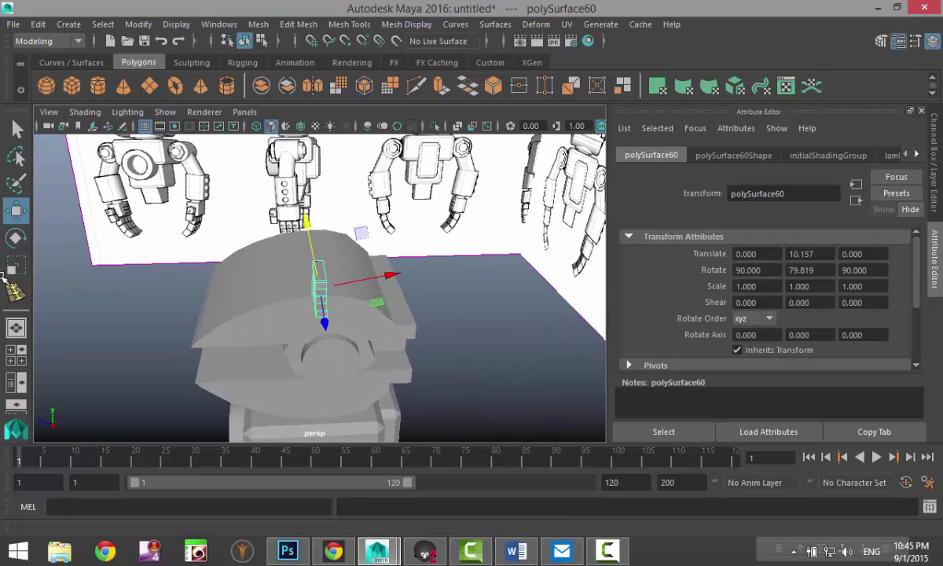
double_click(16, 211)
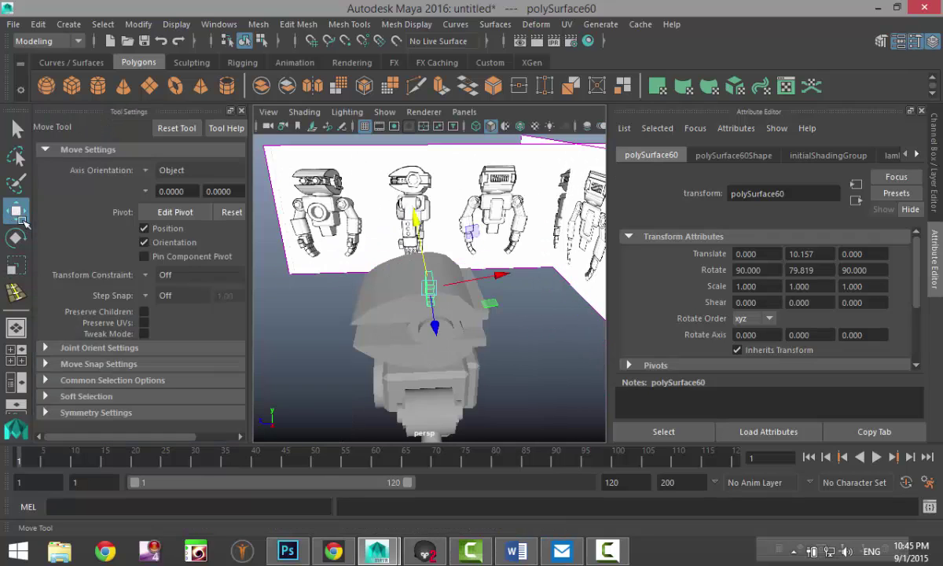
left_click(147, 171)
left_click(170, 181)
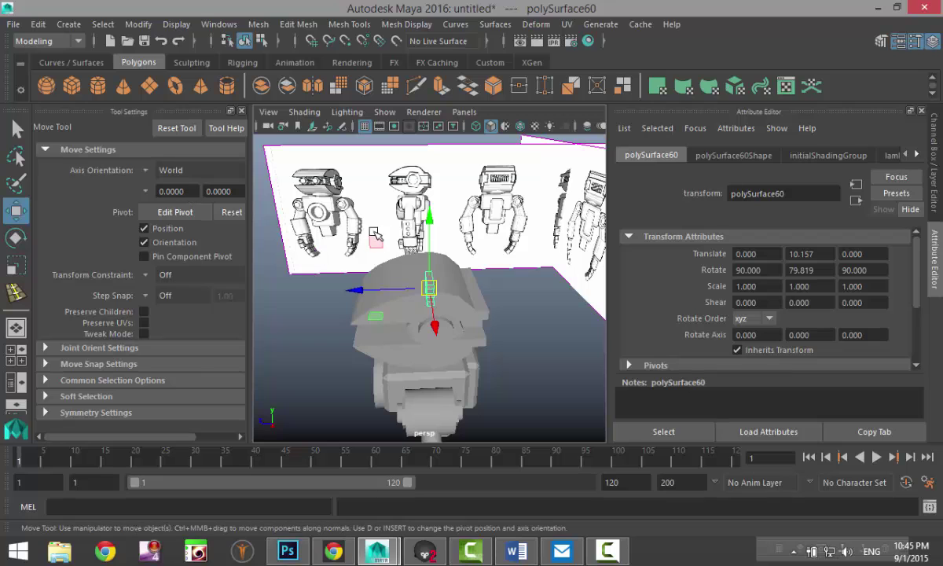
Step: Move the duplicated bars behind the head, to a position of about -3.184, 7.828, -2.440
left_click_drag(430, 222, 506, 337)
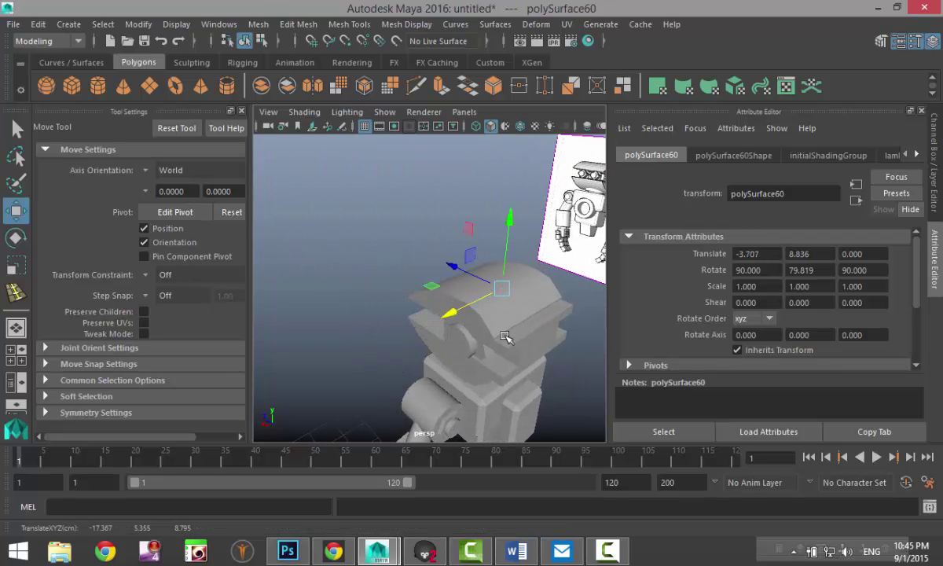
left_click_drag(456, 264, 404, 301)
left_click_drag(422, 237, 422, 271)
left_click_drag(355, 345, 343, 345)
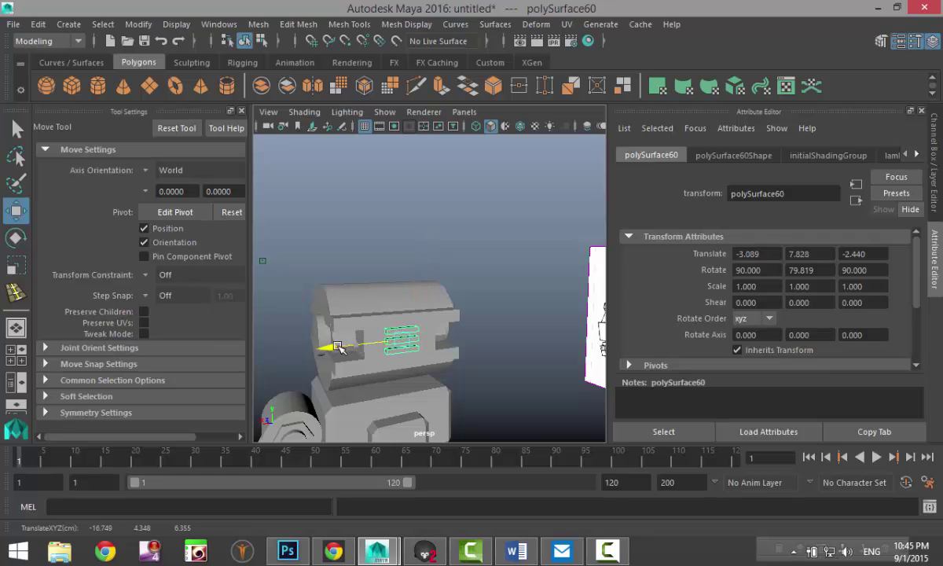
Step: Shift the bars along Z to seat them against the rear of the head, and deselect them
key("f")
scroll(352, 362, "down", 4)
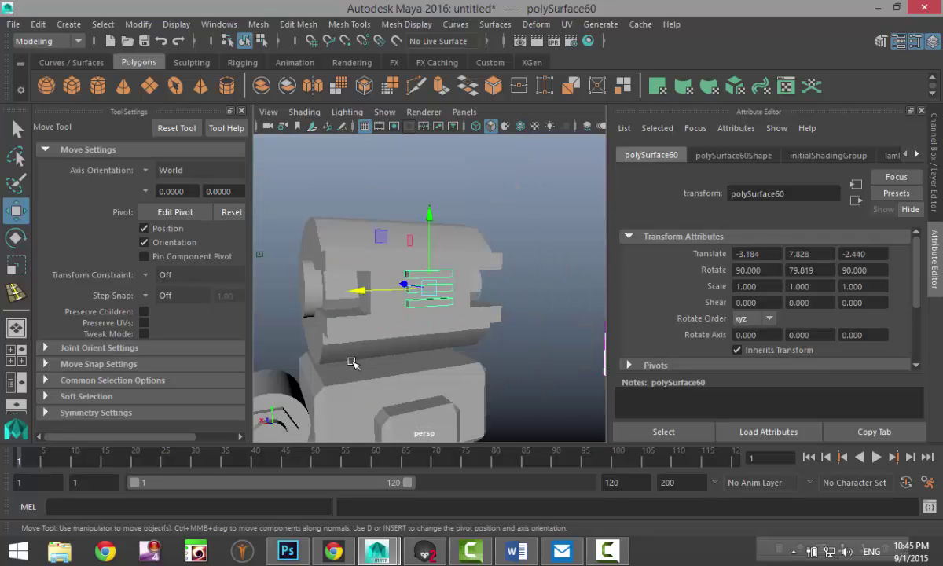
left_click_drag(366, 352, 416, 390, "alt")
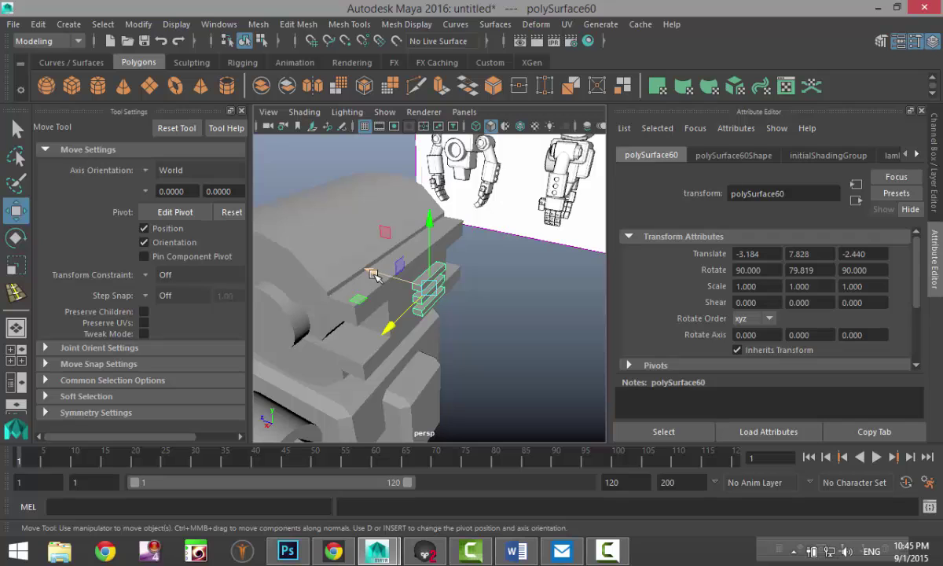
left_click_drag(374, 274, 481, 348)
left_click(480, 347)
Step: Examine the head in the three-quarter reference drawing, focusing on the cylindrical eyes between the upper and lower shells
right_click_drag(481, 348, 323, 339, "alt")
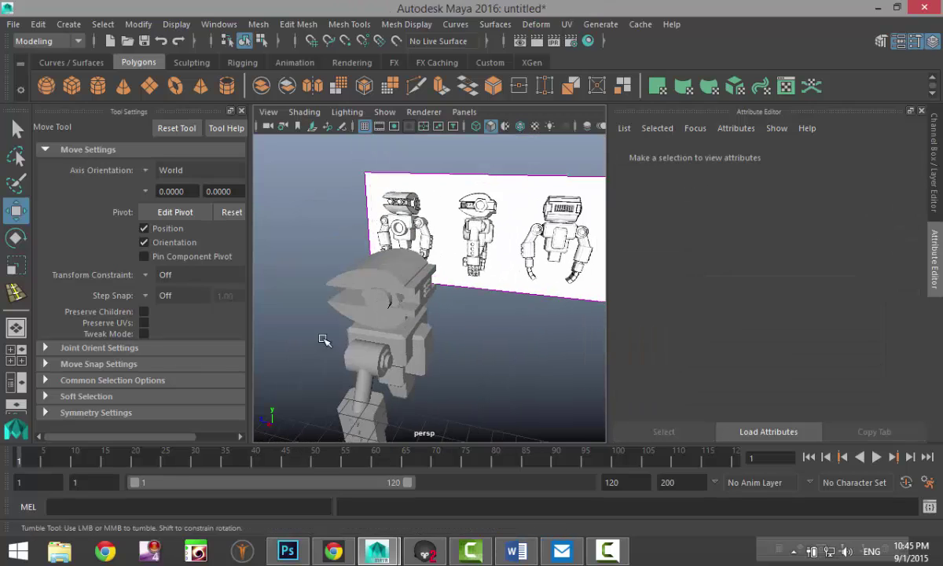
left_click_drag(323, 339, 379, 323, "alt")
middle_click_drag(379, 324, 575, 366, "alt")
right_click_drag(574, 366, 357, 318, "alt")
left_click_drag(358, 318, 407, 336, "alt")
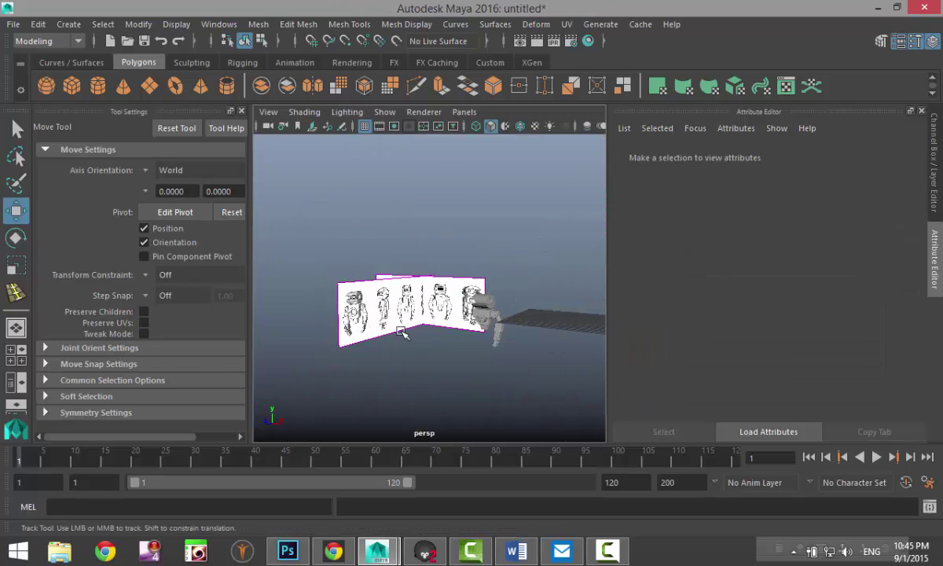
middle_click_drag(407, 336, 451, 343, "alt")
scroll(447, 341, "up", 10)
mouse_move(452, 386)
left_mouse_down("alt")
mouse_move(397, 221)
mouse_move(389, 146)
mouse_move(420, 238)
mouse_move(424, 149)
left_mouse_up("alt")
left_click_drag(504, 318, 439, 366, "alt")
middle_click_drag(499, 395, 238, 264, "alt")
left_click_drag(461, 344, 276, 306, "alt")
middle_click_drag(454, 353, 348, 338, "alt")
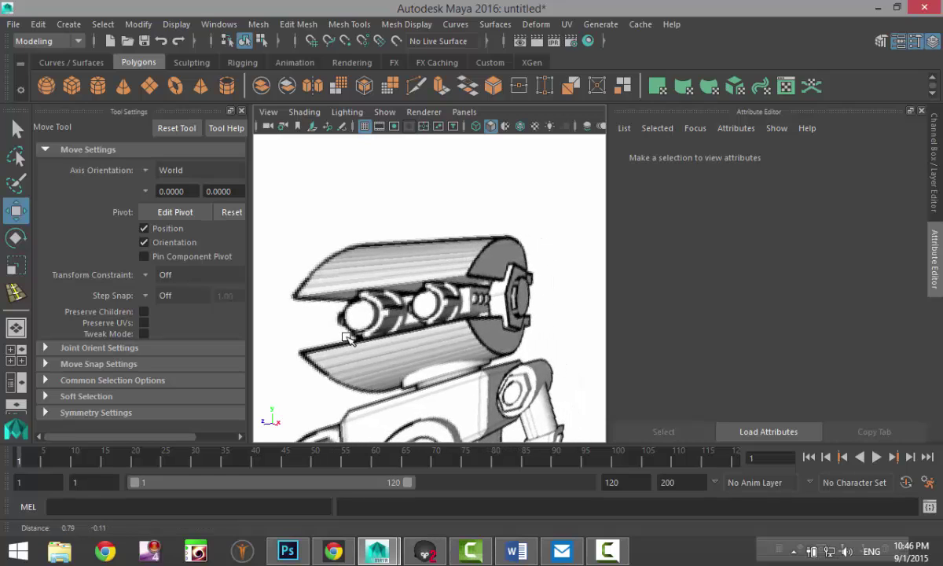
scroll(377, 346, "up", 2)
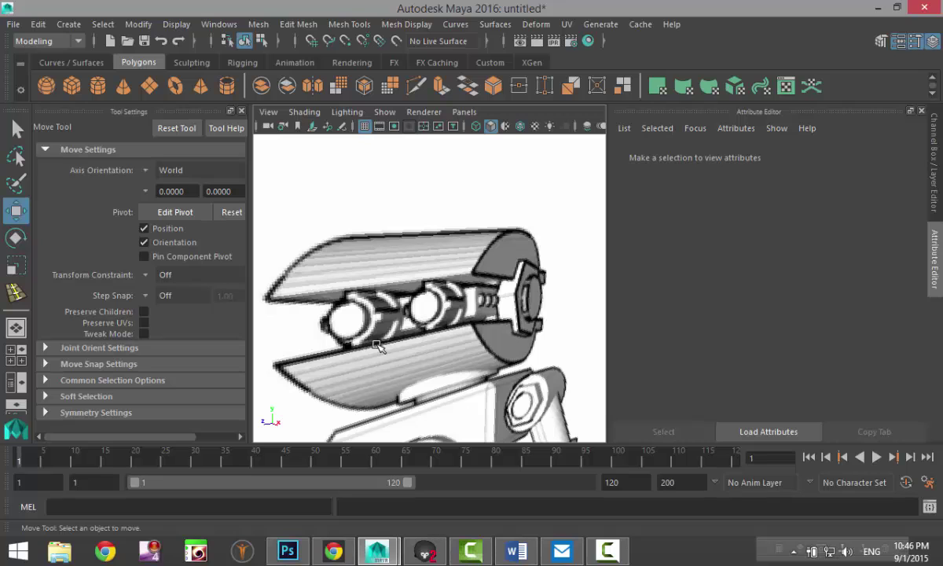
scroll(378, 347, "down", 8)
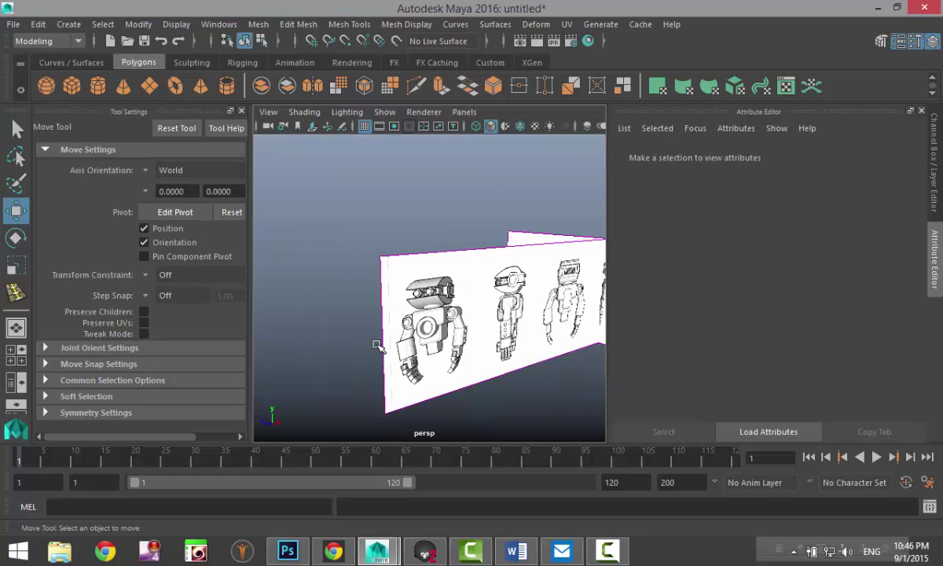
scroll(377, 347, "down", 5)
left_click_drag(375, 354, 305, 362, "alt")
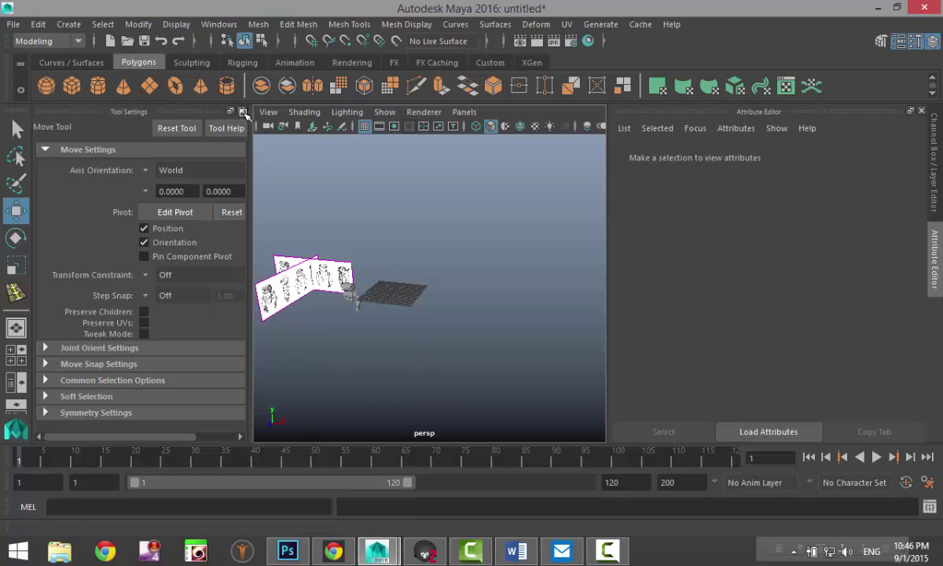
Step: Create a polygon cylinder beside the grid, centred at about 21.242, 5.831, 9.627
left_click(243, 112)
left_click(97, 85)
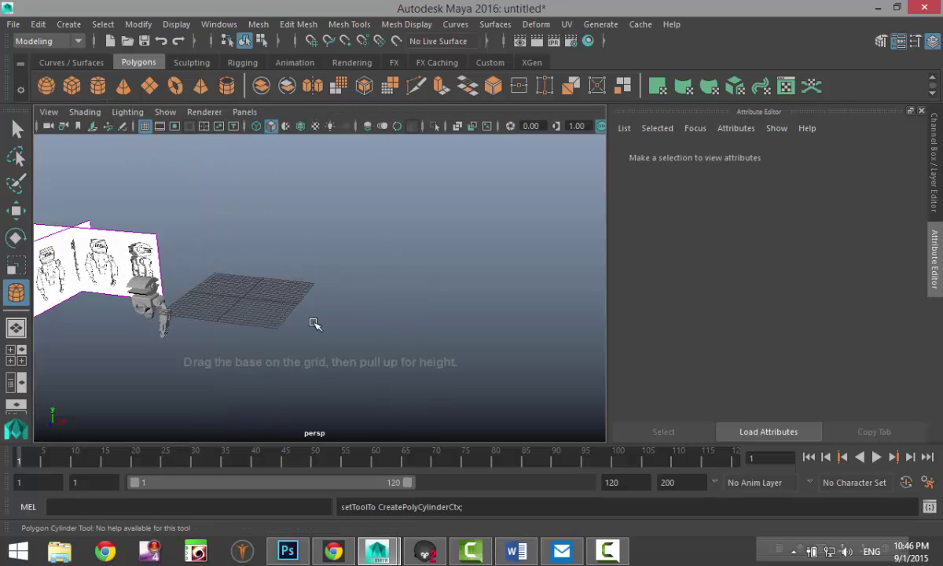
left_click_drag(327, 330, 358, 270)
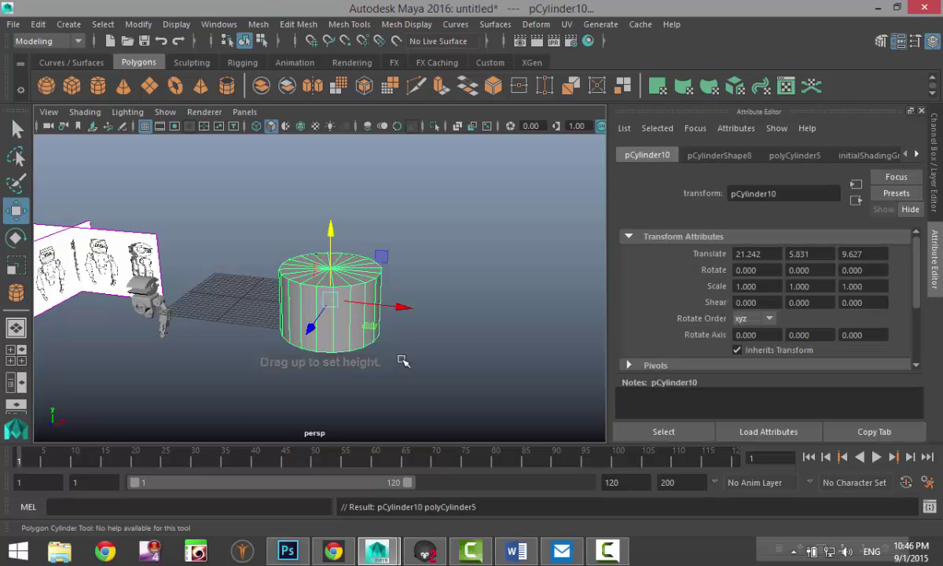
scroll(401, 364, "up", 3)
left_click_drag(404, 399, 434, 362, "alt")
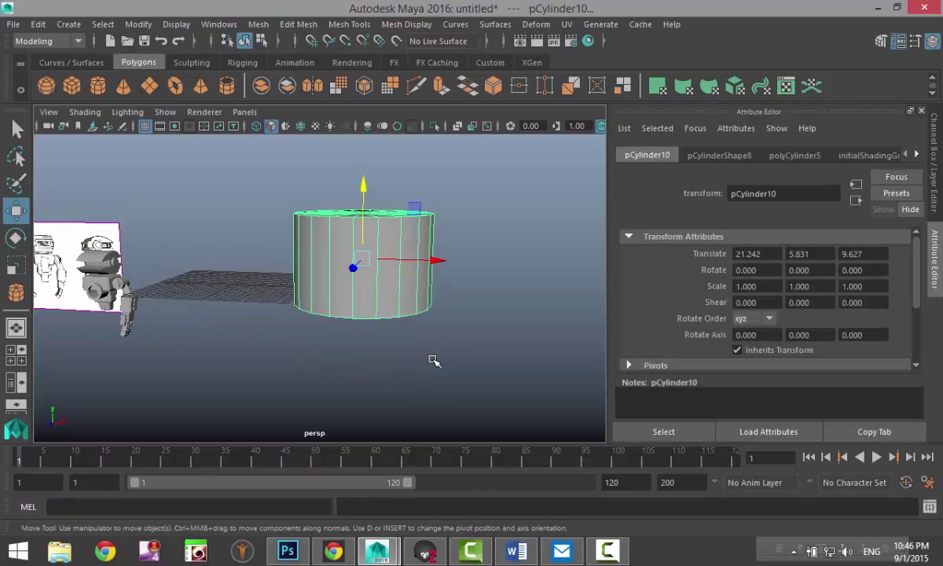
Step: Insert a single edge loop around the cylinder's side, close to its bottom edge
left_click(338, 26)
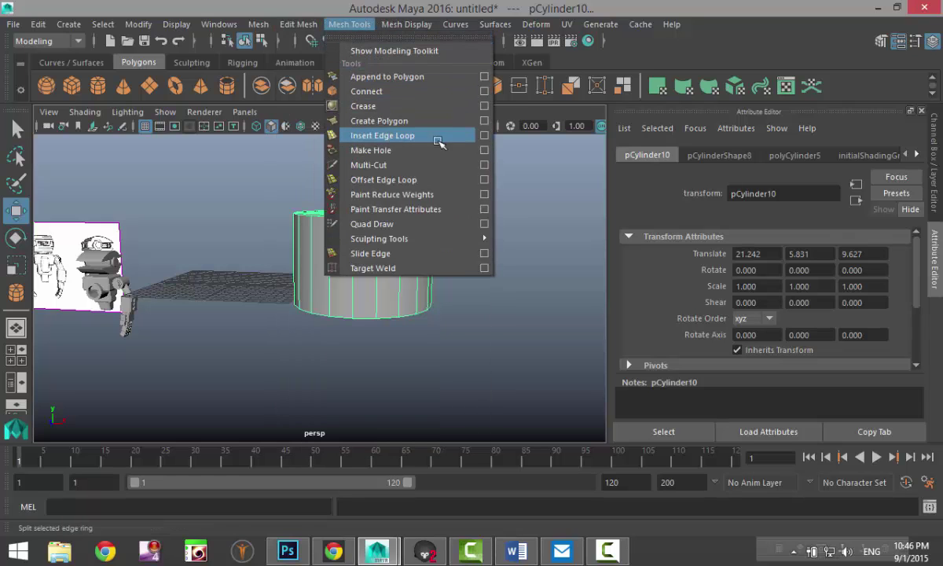
left_click(484, 135)
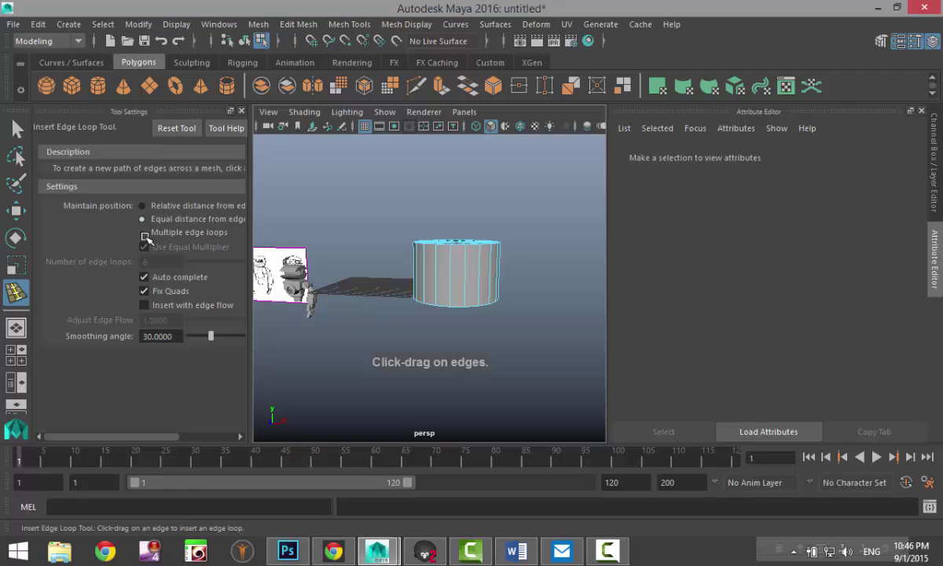
scroll(438, 340, "up", 3)
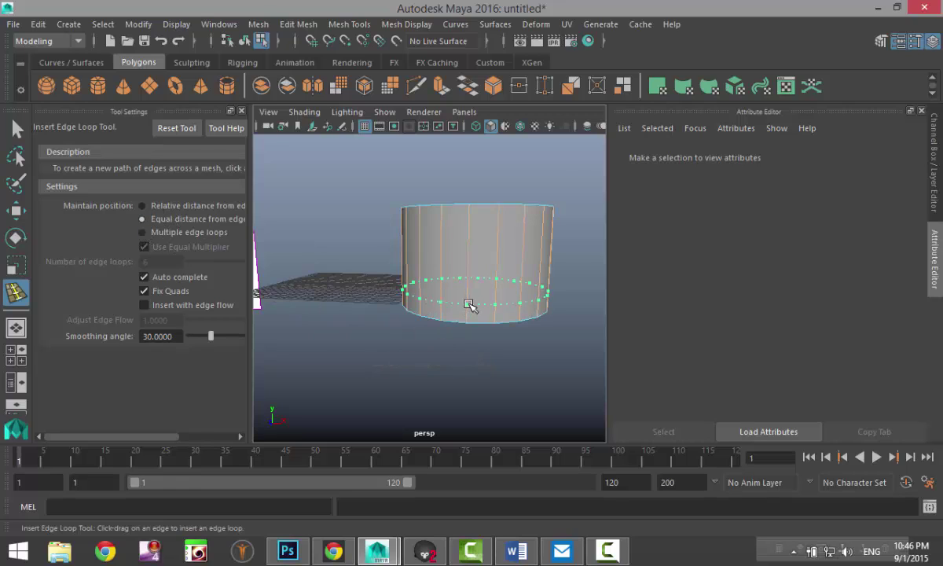
left_click_drag(470, 304, 471, 307)
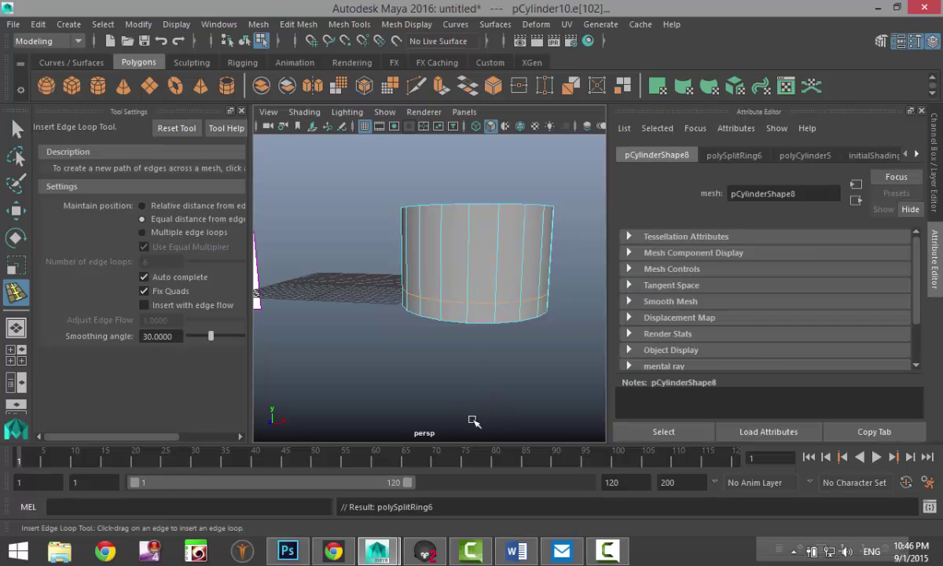
Step: Extrude the cylinder's bottom ring of faces together with every other tall side face outward to form raised ribs
key("q")
left_click_drag(422, 385, 446, 394, "alt")
right_click_drag(482, 296, 475, 167)
double_click(456, 335)
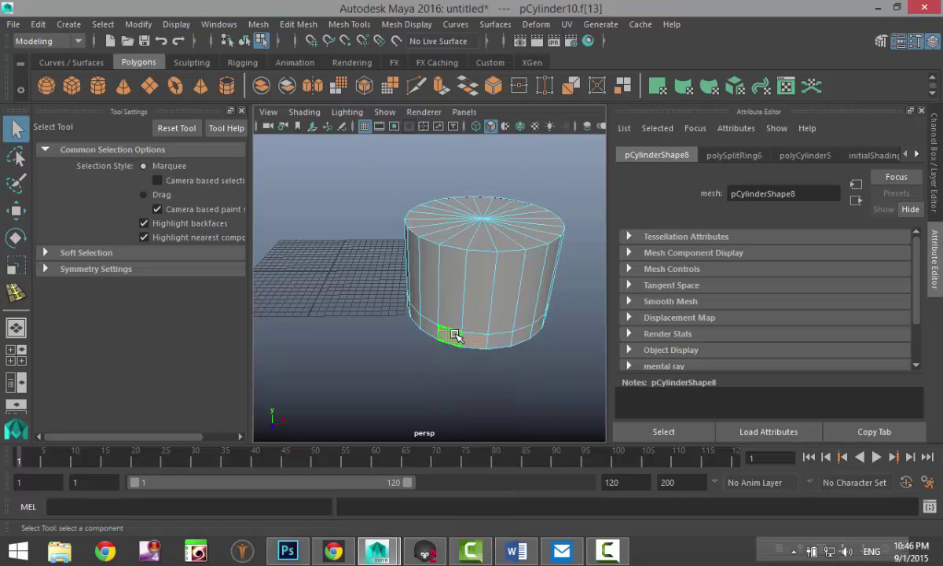
left_click(478, 316, "shift")
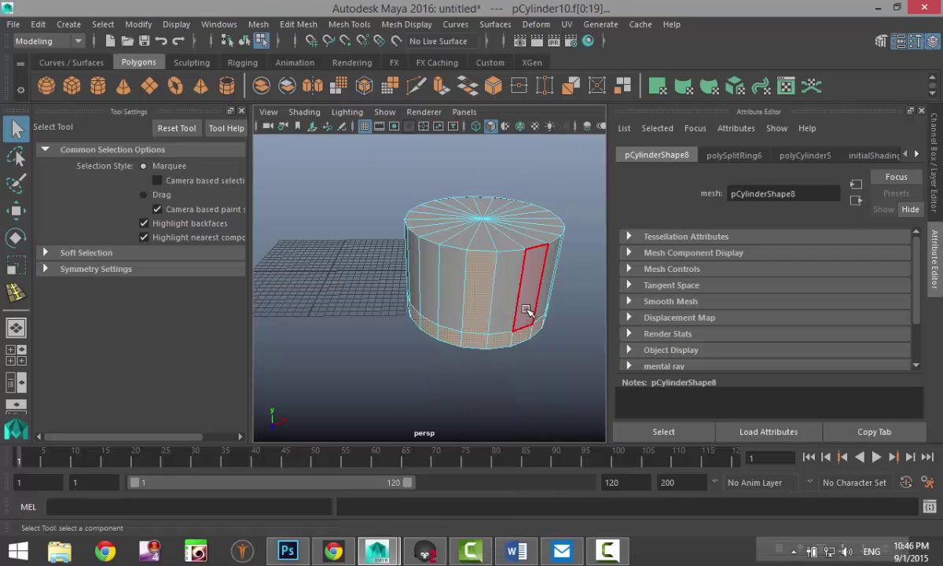
left_click(527, 310, "shift")
left_click_drag(540, 378, 419, 372, "alt")
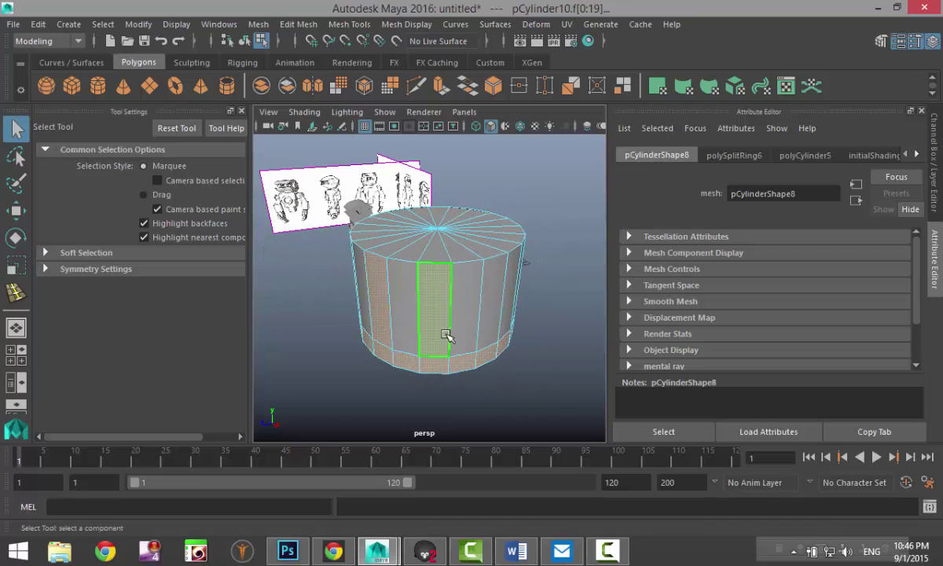
left_click_drag(514, 383, 407, 381, "alt")
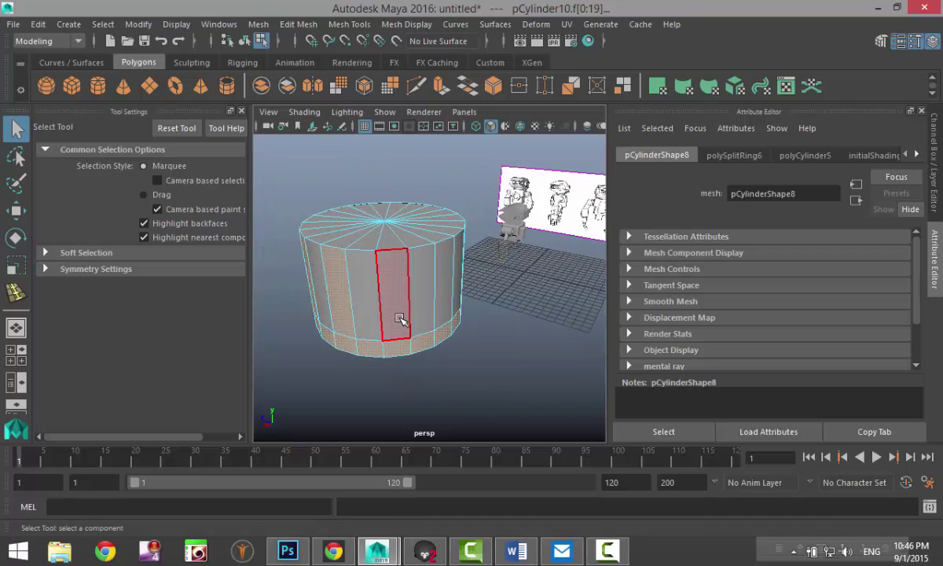
left_click_drag(501, 376, 374, 378, "alt")
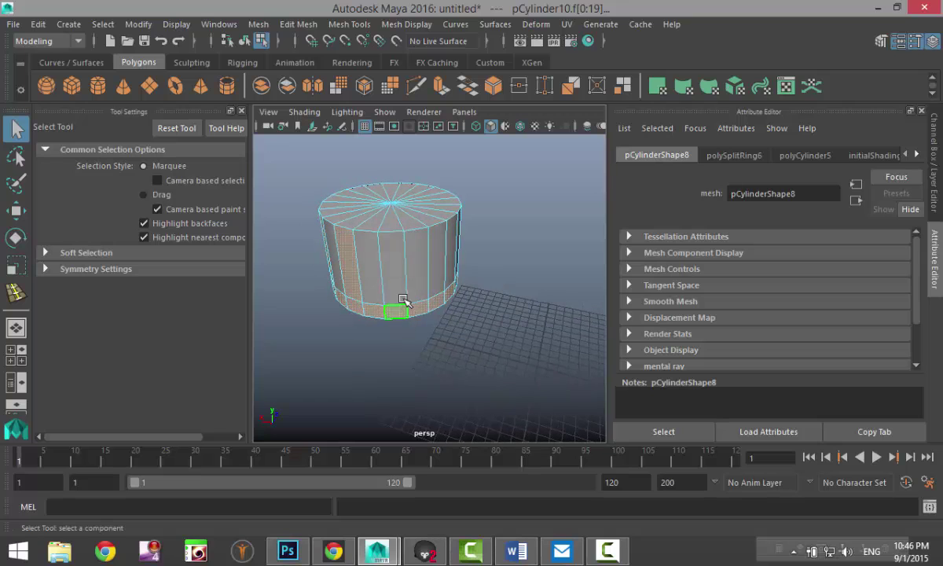
left_click_drag(441, 308, 370, 345, "alt")
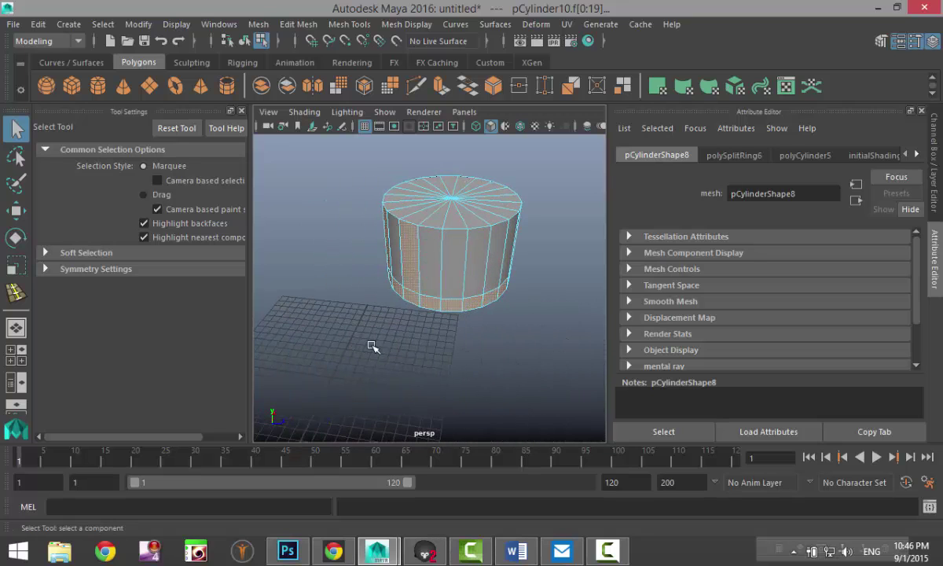
left_click_drag(500, 287, 425, 328, "alt")
left_click(299, 24)
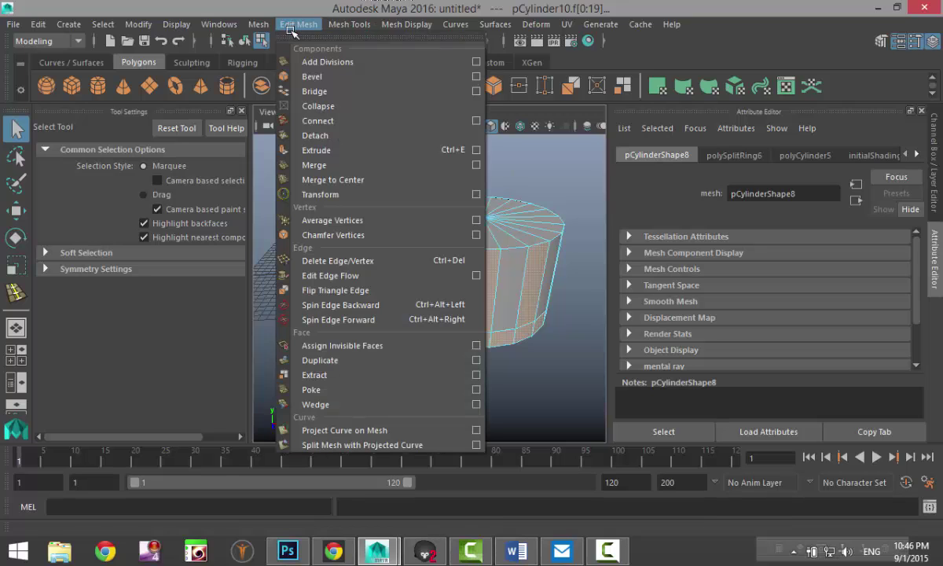
left_click(346, 150)
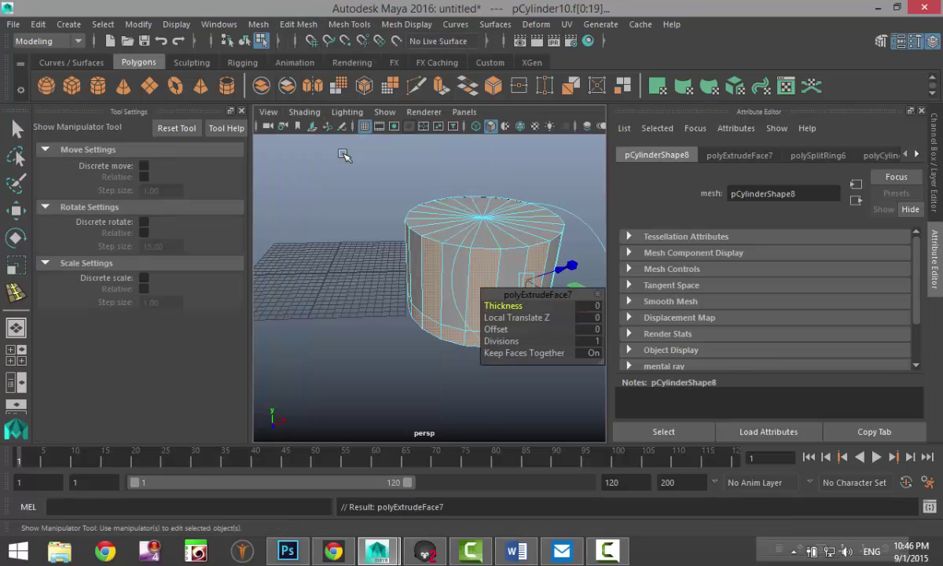
left_click_drag(515, 312, 519, 310)
left_click(416, 391)
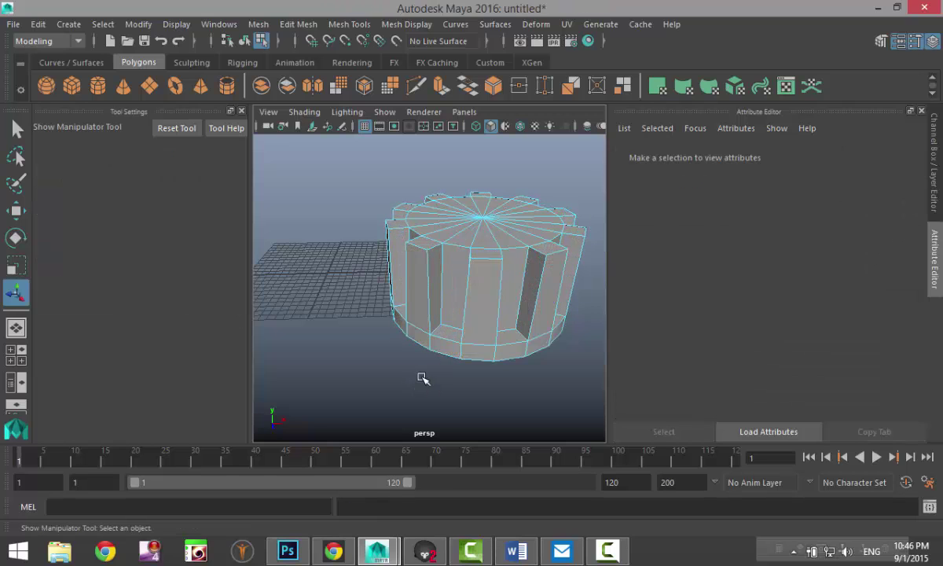
Step: Extrude all triangular top cap faces of the ribbed cylinder straight upward into a smooth, narrower raised section above the ribs
left_click_drag(421, 379, 406, 337, "alt")
left_click(427, 270)
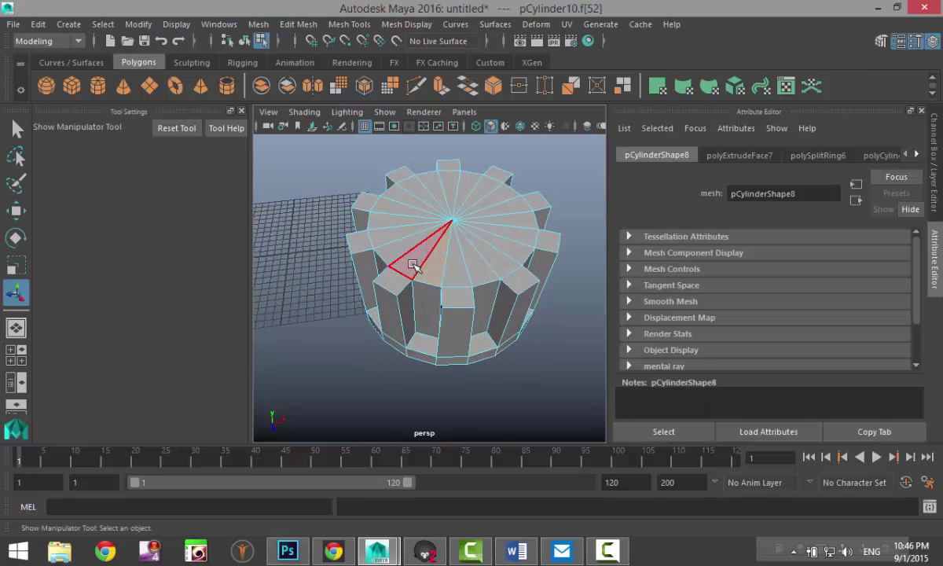
left_click(411, 264, "shift")
left_click(402, 251, "shift")
left_click(393, 237, "shift")
left_click(393, 224, "shift")
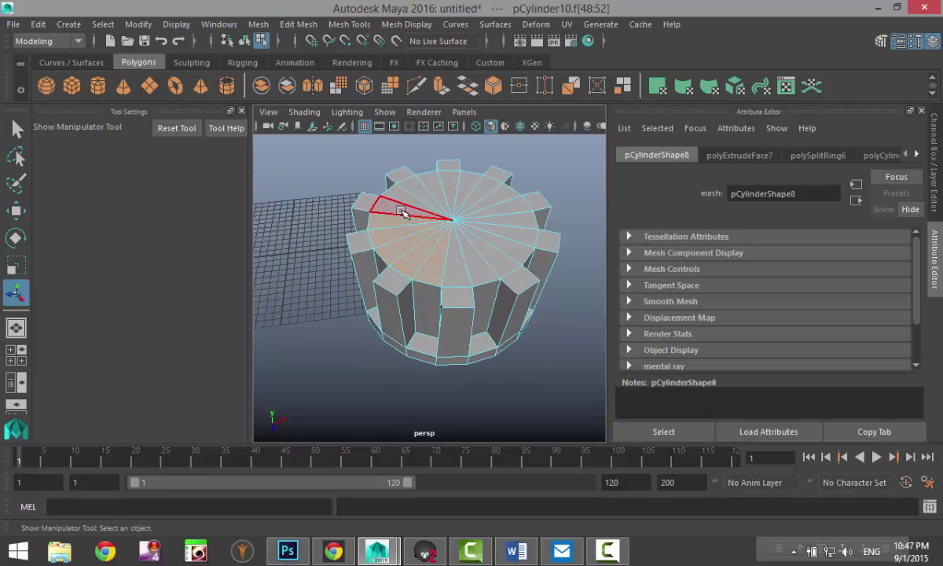
left_click(407, 206, "shift")
left_click(418, 196, "shift")
left_click(432, 188, "shift")
left_click(450, 184, "shift")
left_click(470, 184, "shift")
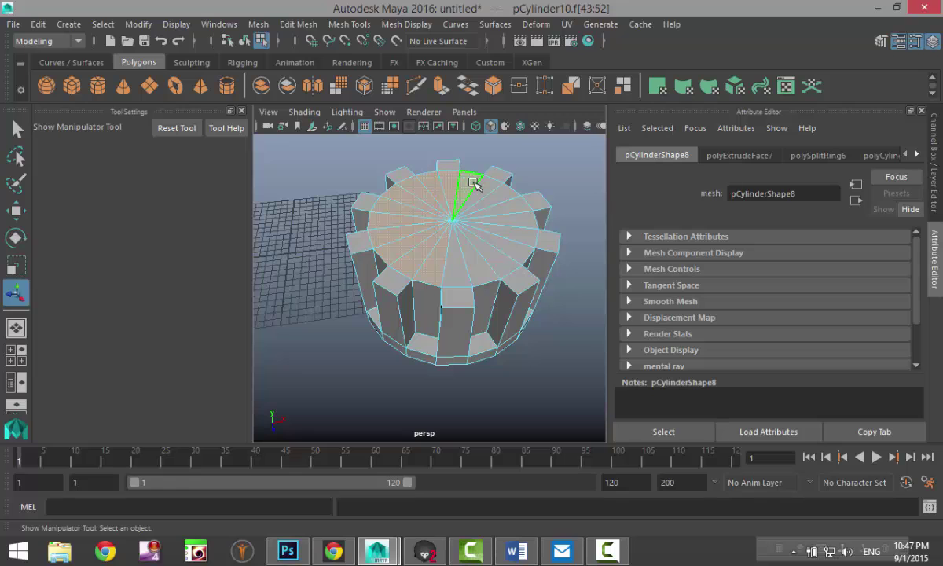
left_click(484, 187, "shift")
left_click(496, 190, "shift")
left_click(507, 201, "shift")
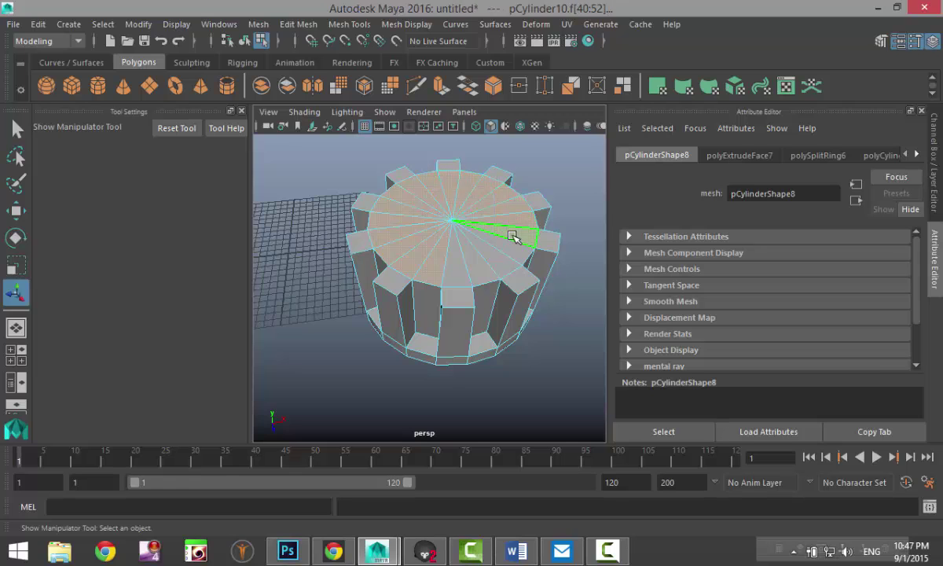
left_click(454, 271, "shift")
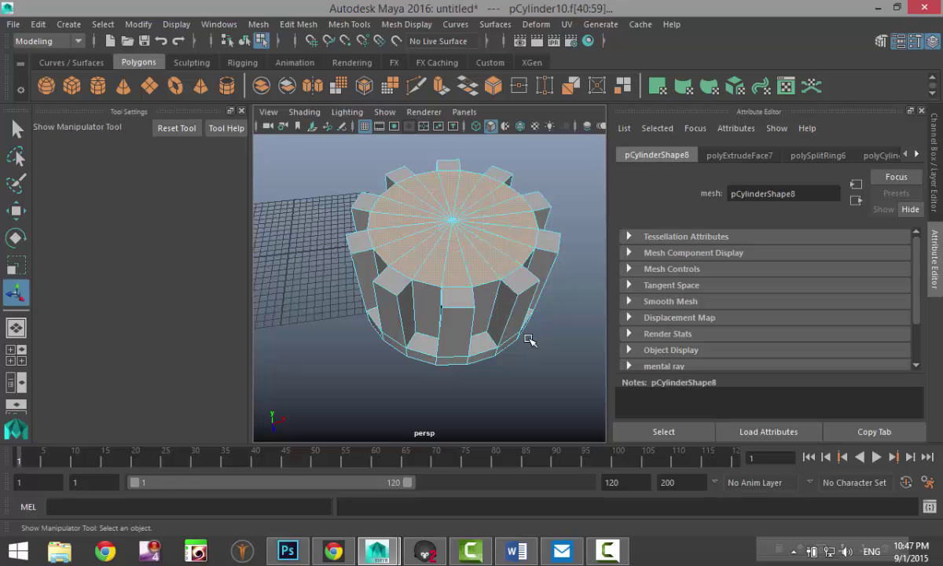
left_click_drag(530, 339, 242, 289, "alt")
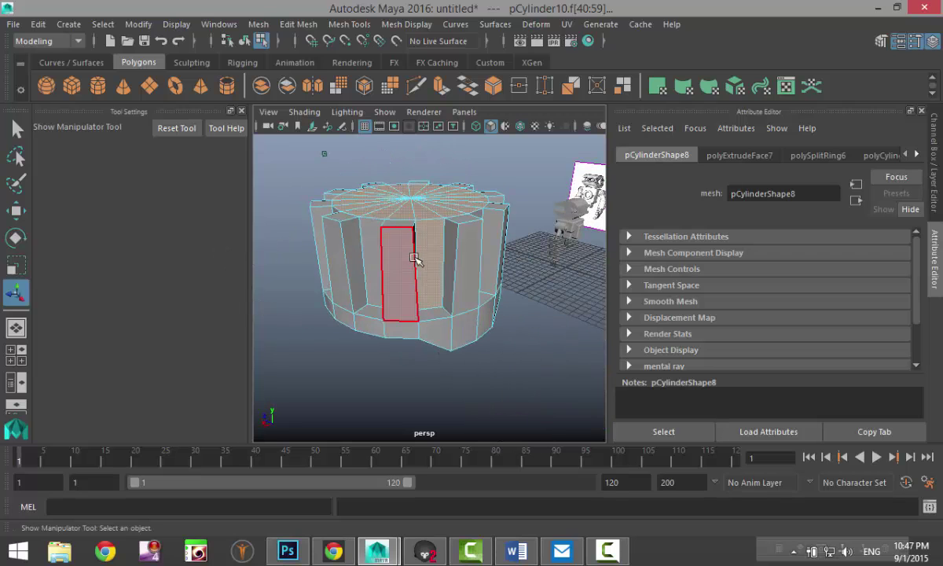
left_click_drag(430, 260, 406, 252, "alt")
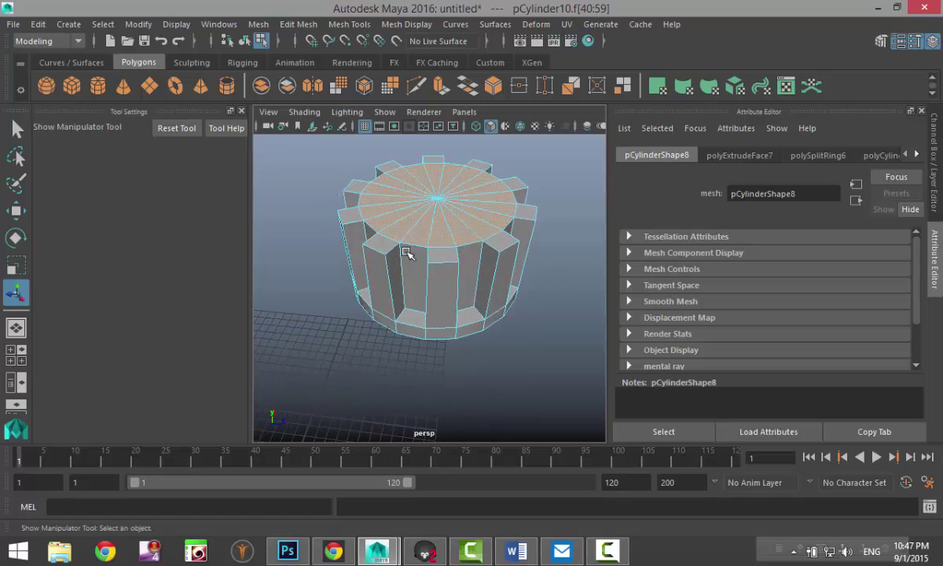
left_click(350, 24)
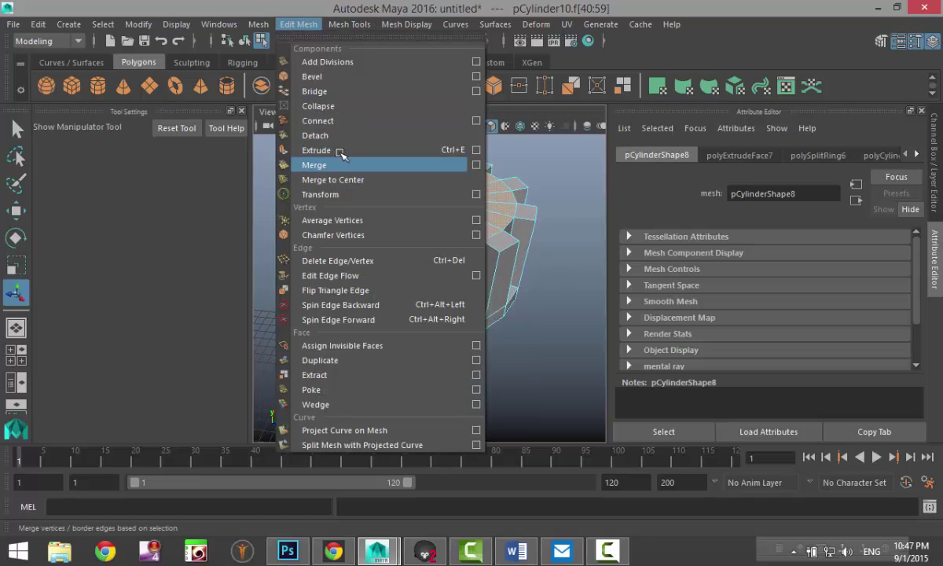
left_click(338, 142)
key("w")
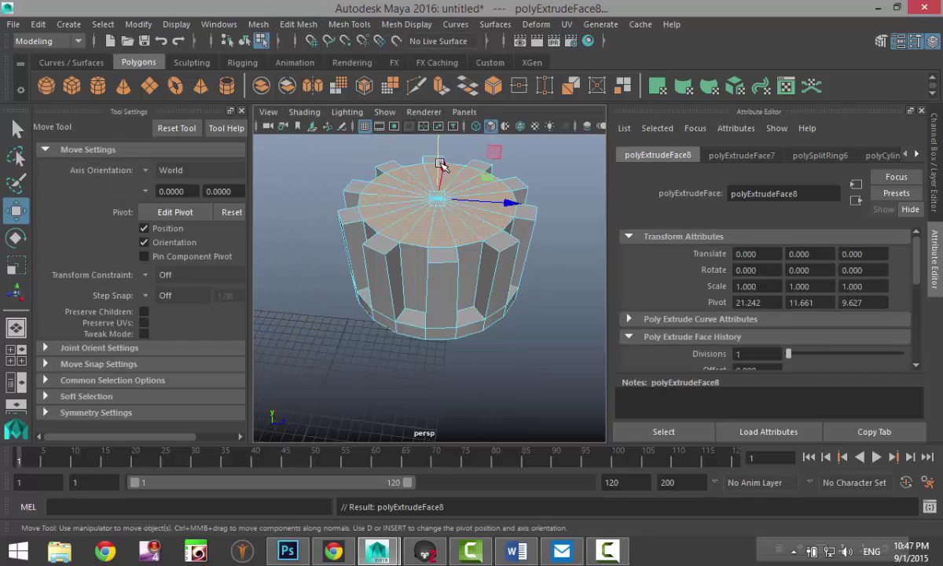
left_click_drag(400, 274, 469, 184, "alt")
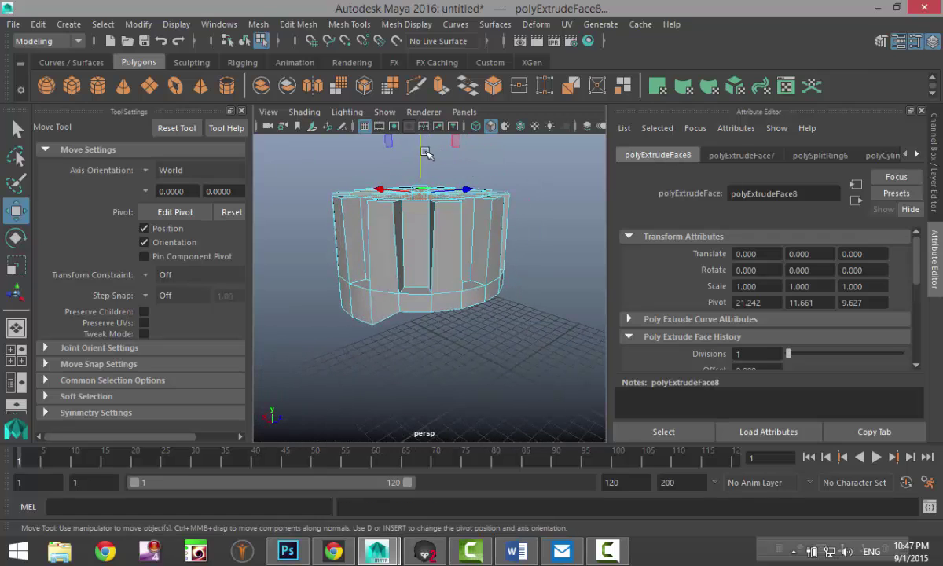
left_click_drag(425, 152, 426, 120)
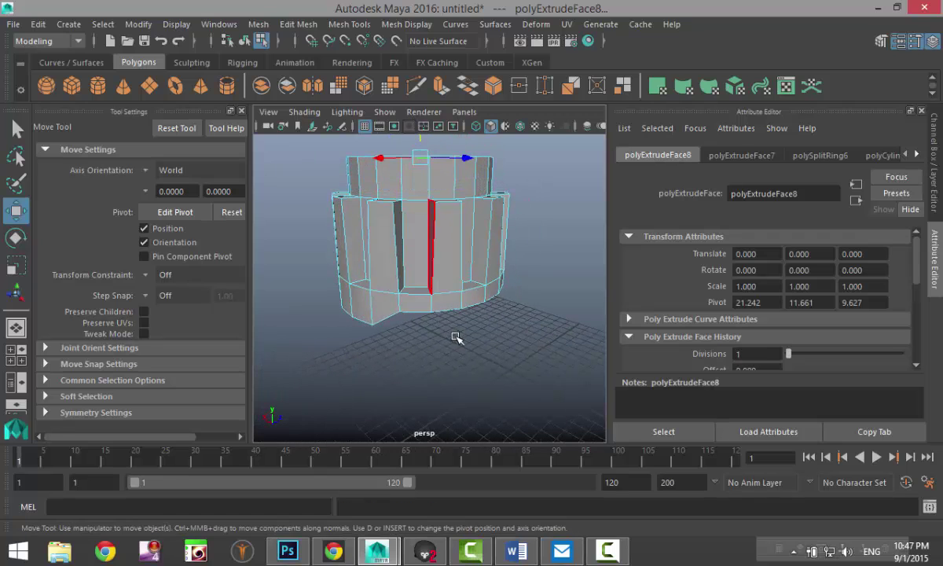
Step: Snap the vertices protruding below the cylinder's base up to the height of its bottom edge in the front view, making the base flat
left_click_drag(456, 336, 553, 305, "alt")
left_click(16, 351)
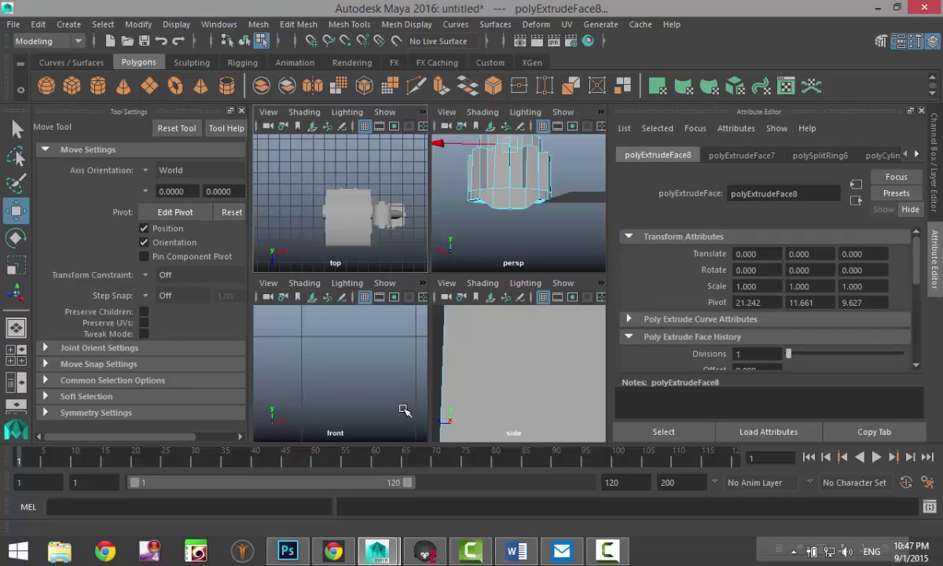
key("space")
scroll(395, 387, "down", 12)
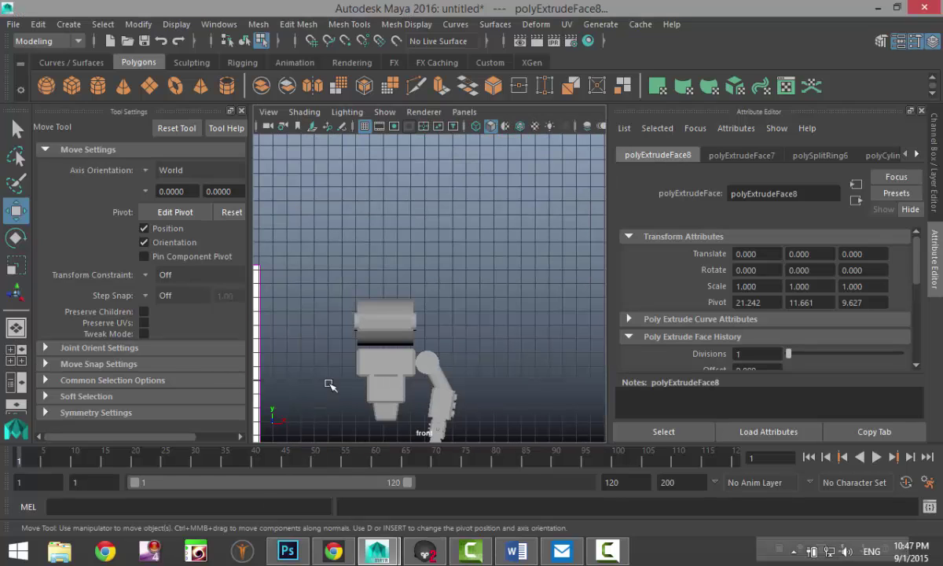
left_click(241, 111)
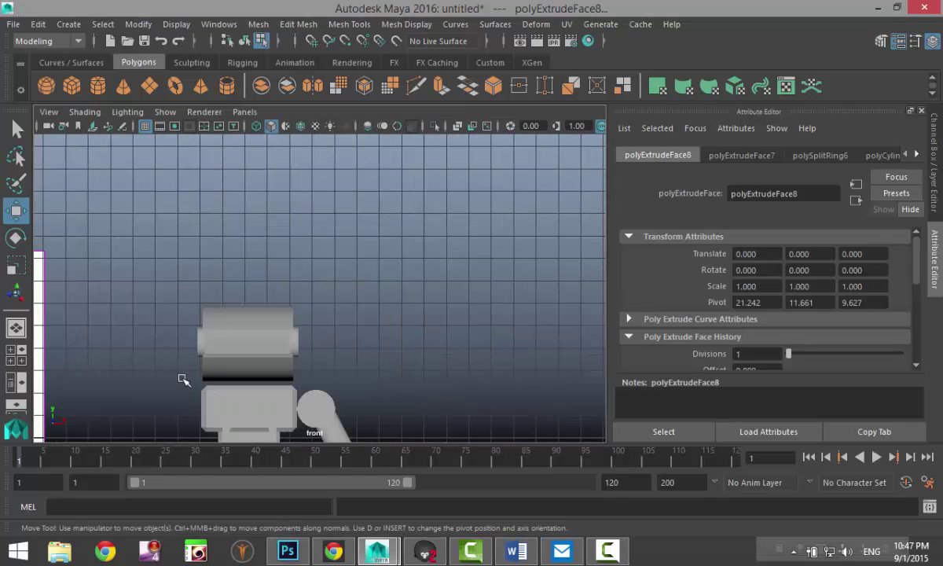
left_click(16, 351)
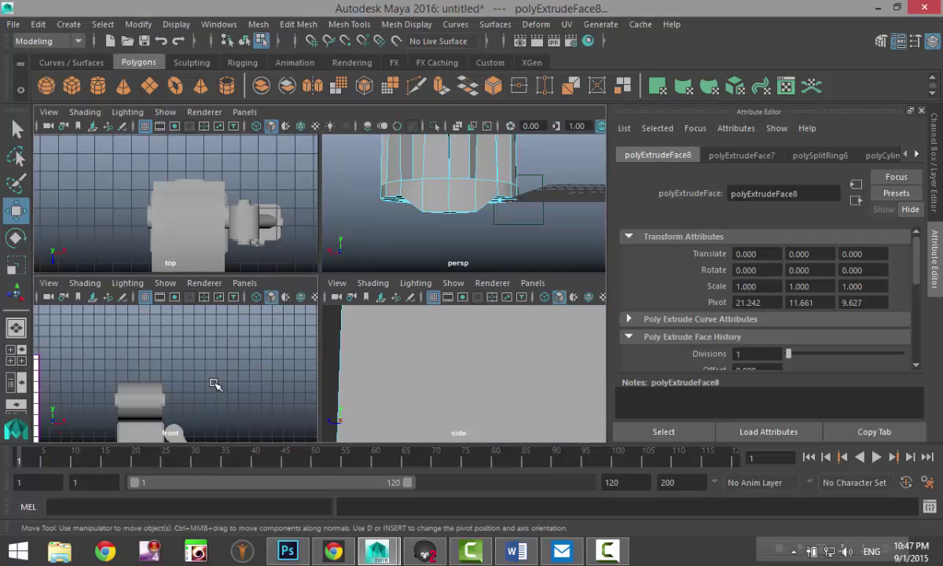
key("space")
scroll(276, 398, "down", 6)
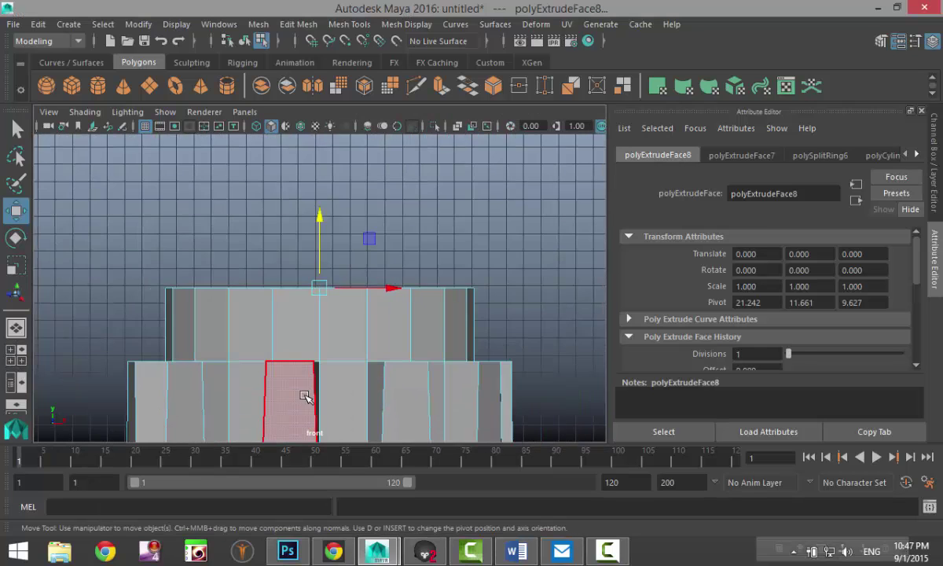
scroll(354, 370, "up", 5)
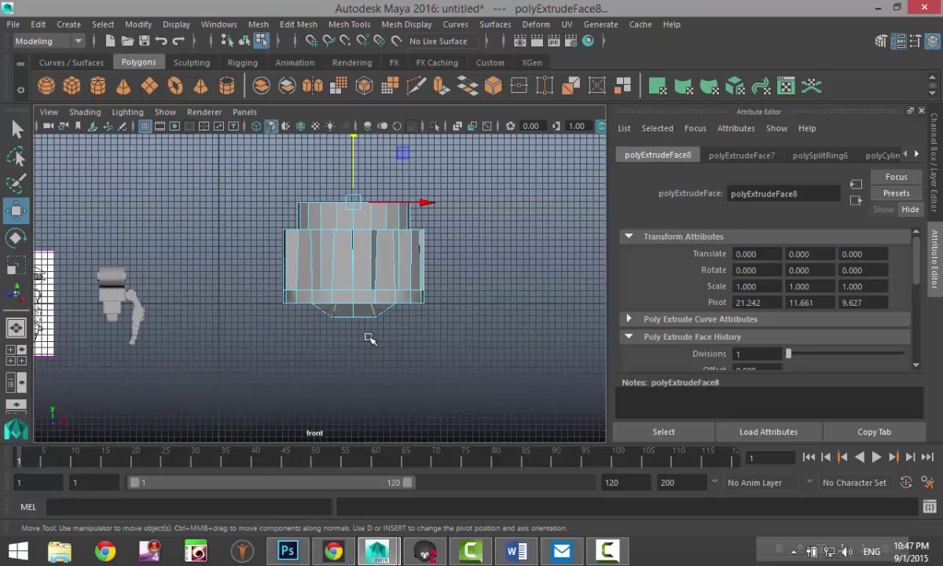
middle_click_drag(388, 348, 369, 339, "alt")
right_click_drag(349, 321, 251, 117)
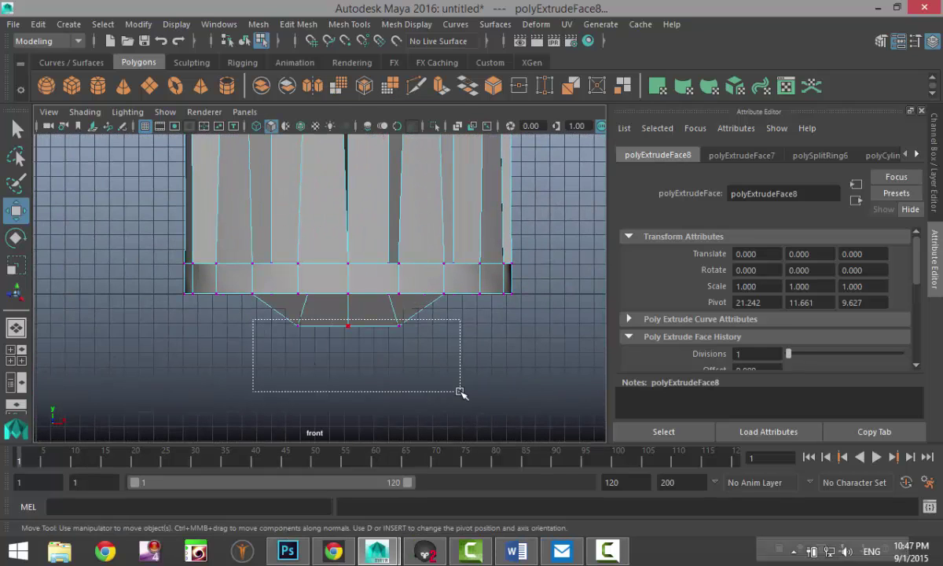
left_click_drag(460, 391, 464, 398)
key("4")
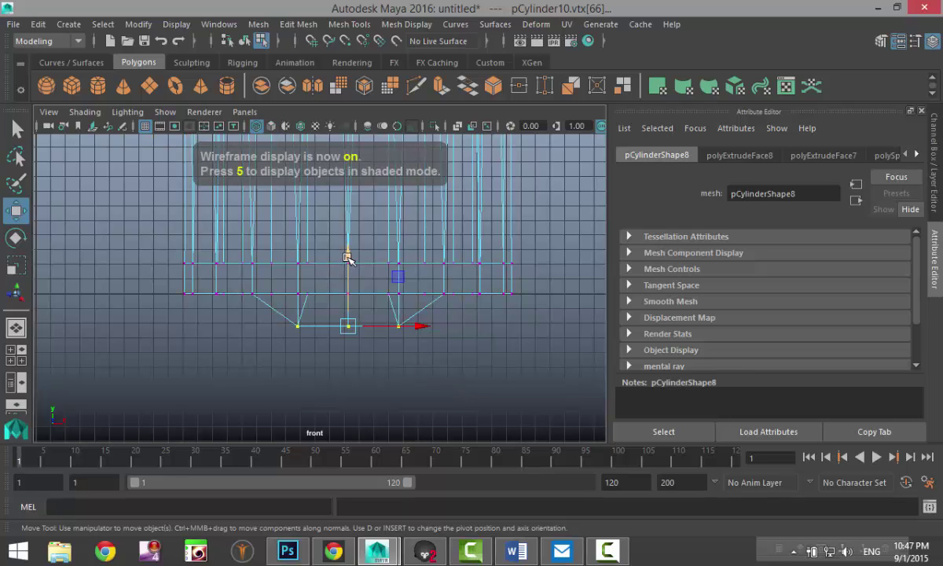
key("v")
left_click_drag(348, 258, 349, 253)
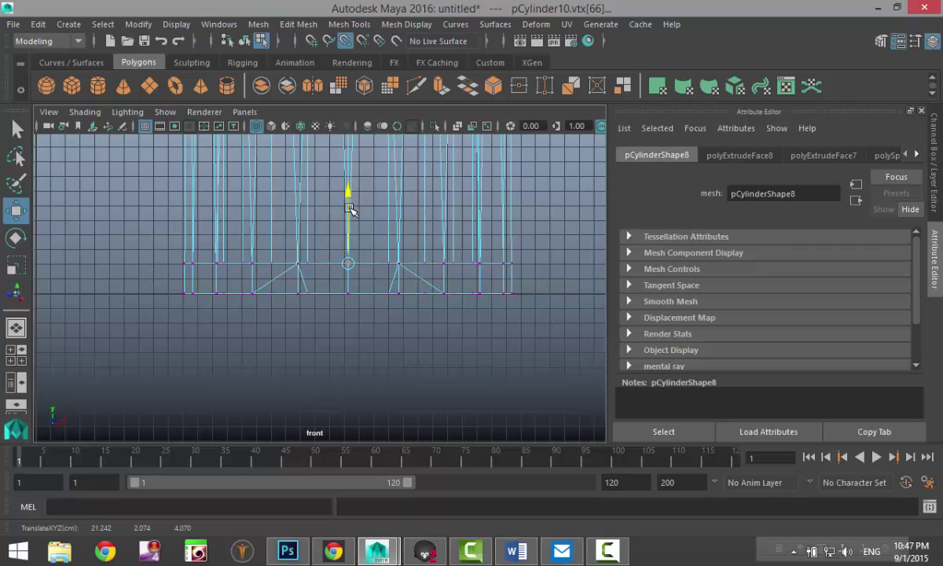
left_click_drag(351, 241, 351, 299)
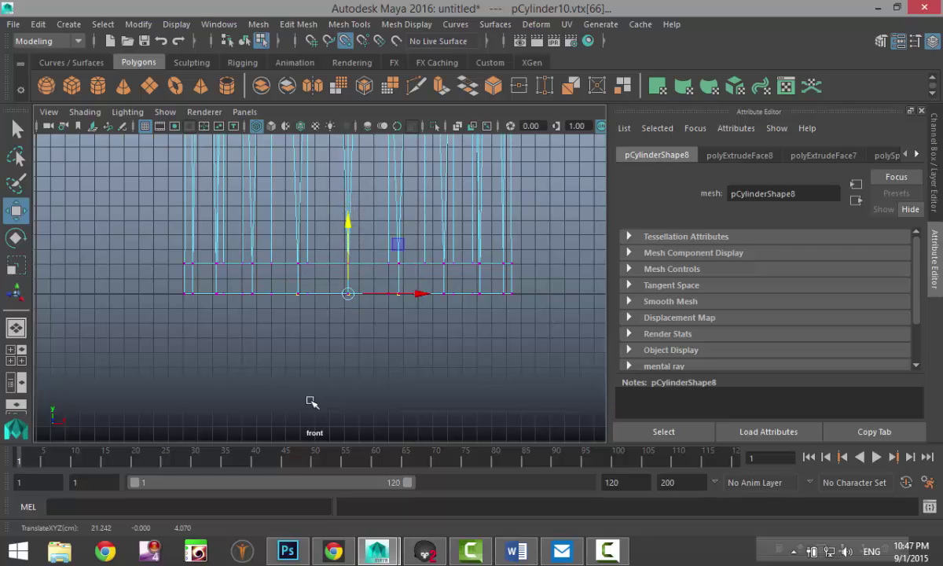
left_click(18, 357)
key("space")
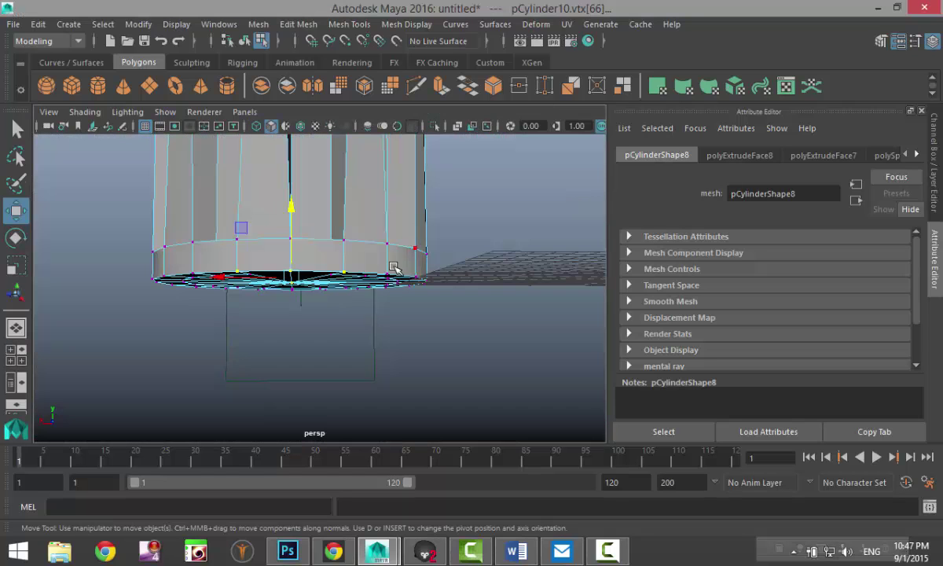
left_click(371, 352)
Step: Lay the whole ribbed cylinder on its side by setting its Z rotation to -90 degrees
scroll(371, 353, "down", 6)
left_click_drag(382, 375, 432, 433, "alt")
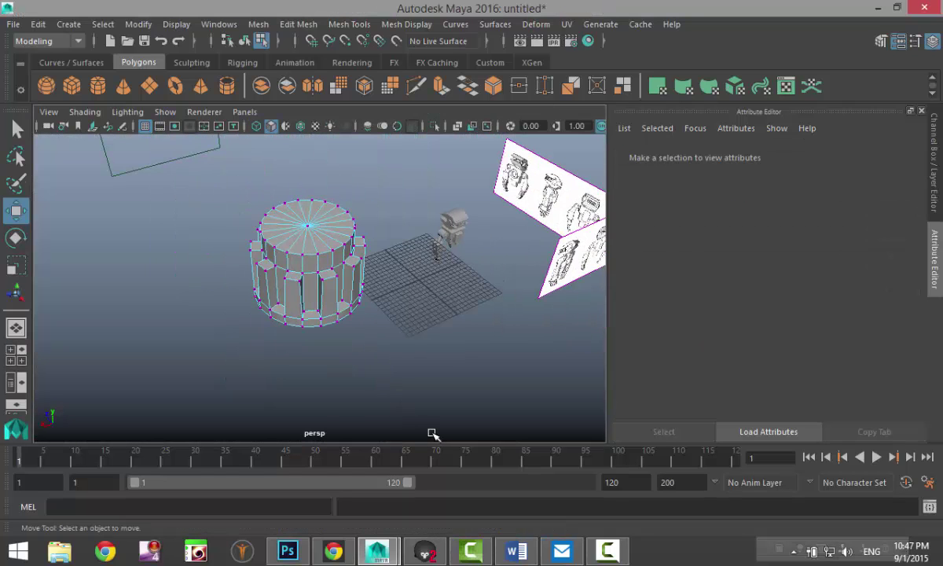
middle_click_drag(432, 433, 465, 447, "alt")
right_click_drag(354, 280, 417, 106)
left_click(363, 311)
key("e")
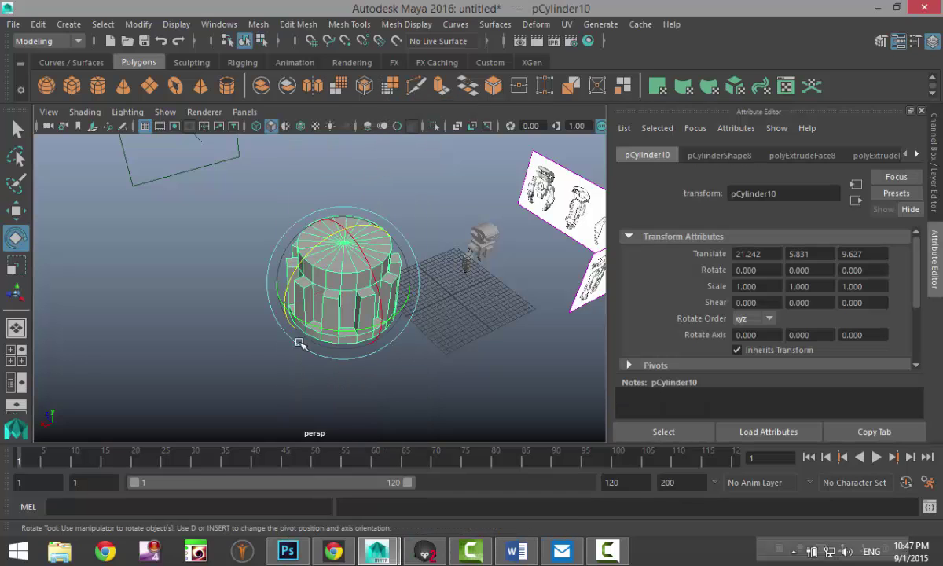
left_click_drag(289, 240, 282, 345)
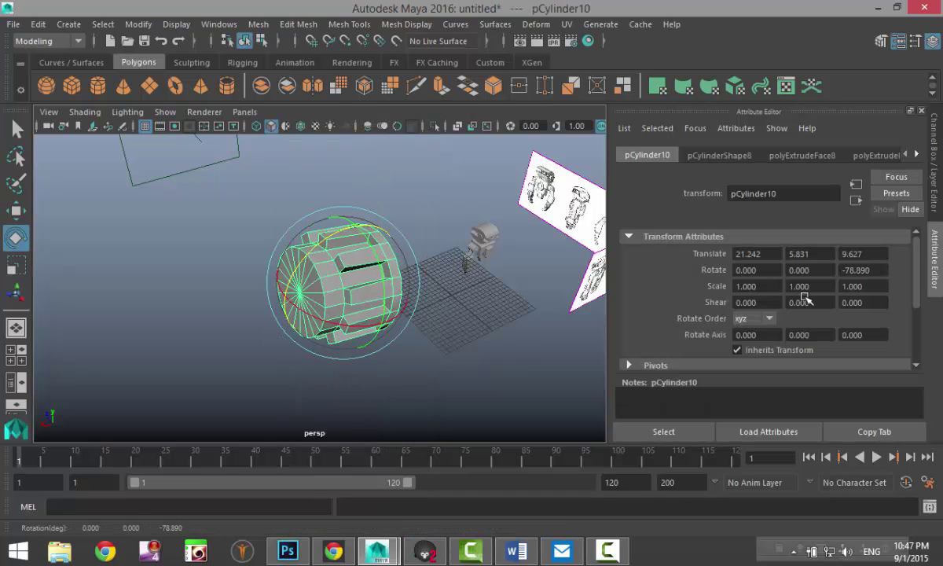
type("-90")
key("Return")
left_click(437, 362)
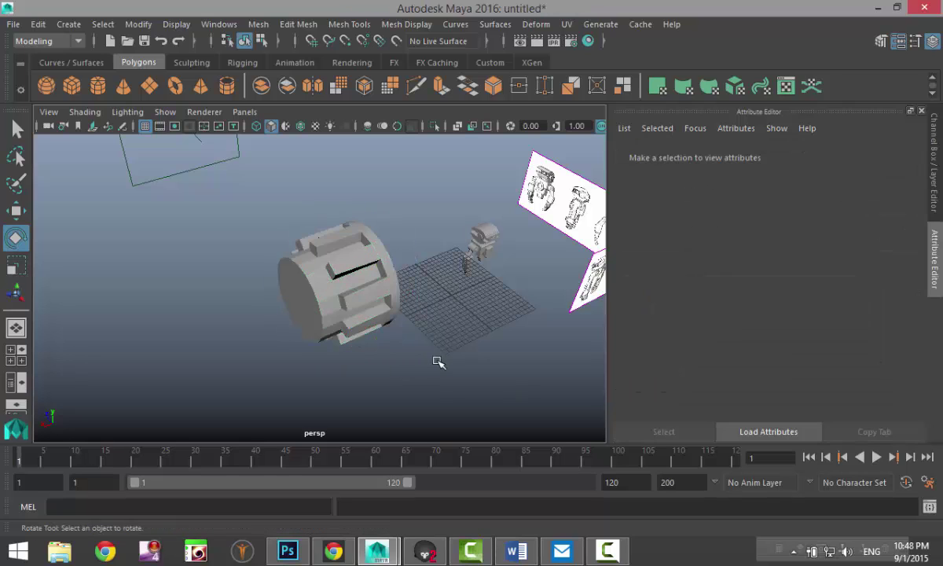
Step: Scale the ribbed cylinder down uniformly to about 0.156 on all axes
left_click(377, 270)
key("r")
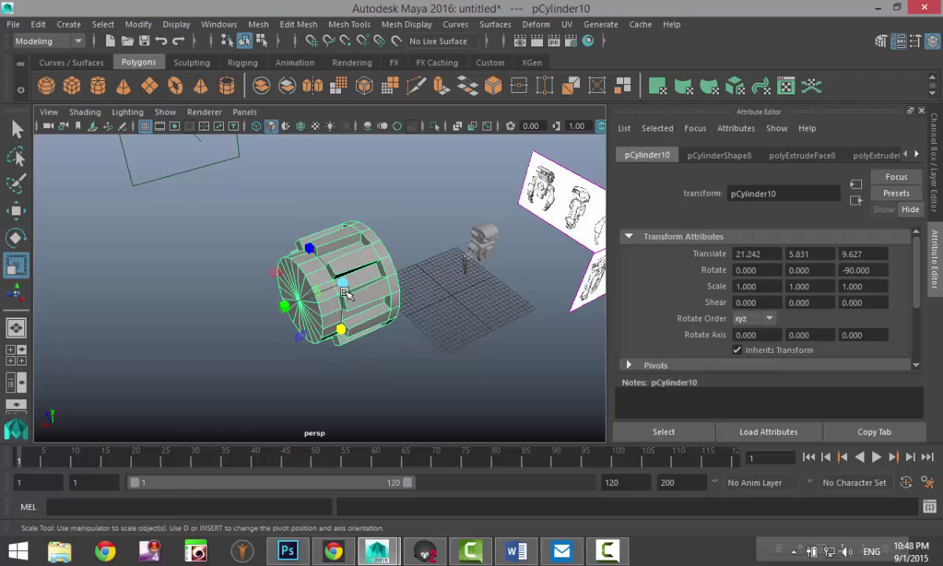
left_click_drag(285, 307, 267, 316)
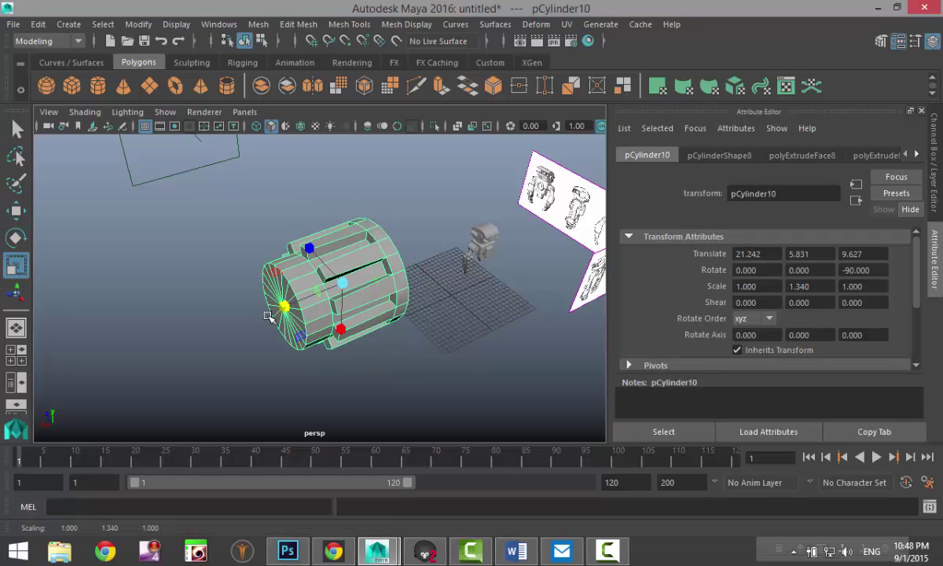
key("ctrl+z")
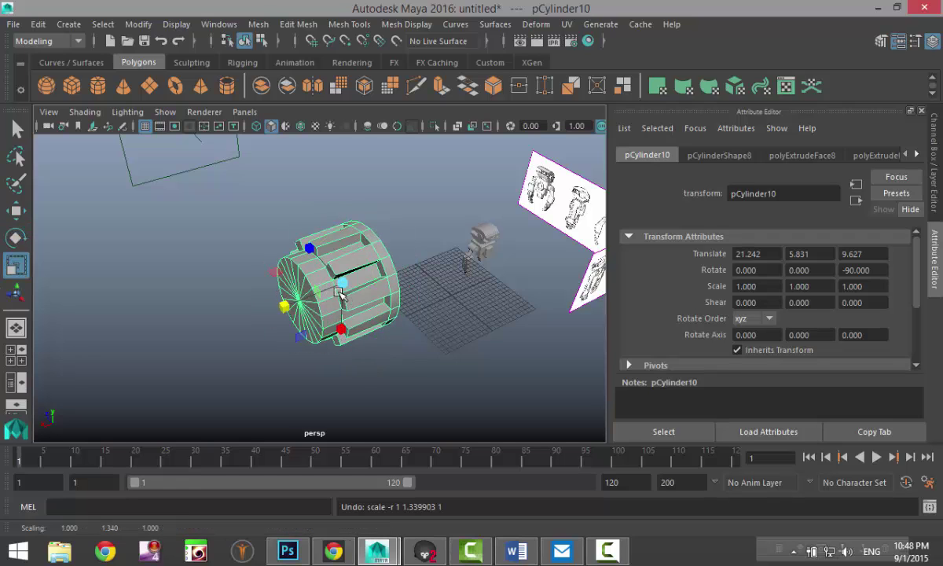
left_click_drag(339, 292, 265, 294)
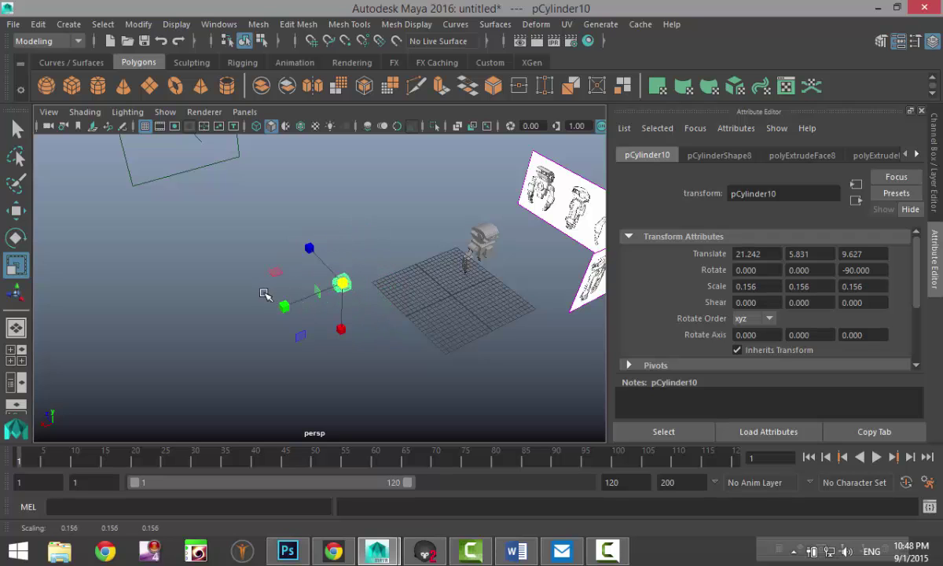
key("f")
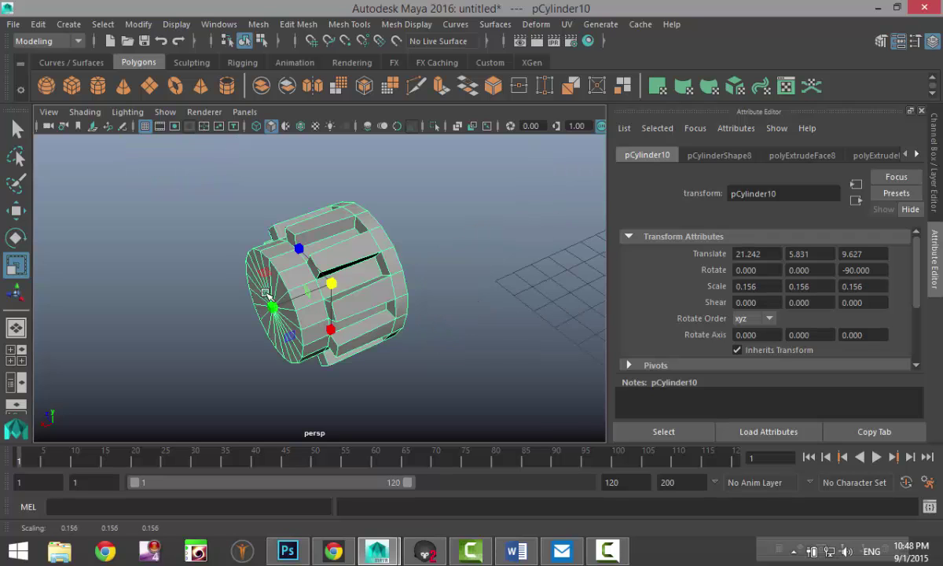
Step: Move the small ribbed cylinder along the X axis toward the robot's head, to about X -16.863
scroll(266, 295, "down", 5)
left_click_drag(214, 342, 394, 325, "alt")
middle_click_drag(355, 342, 546, 389, "alt")
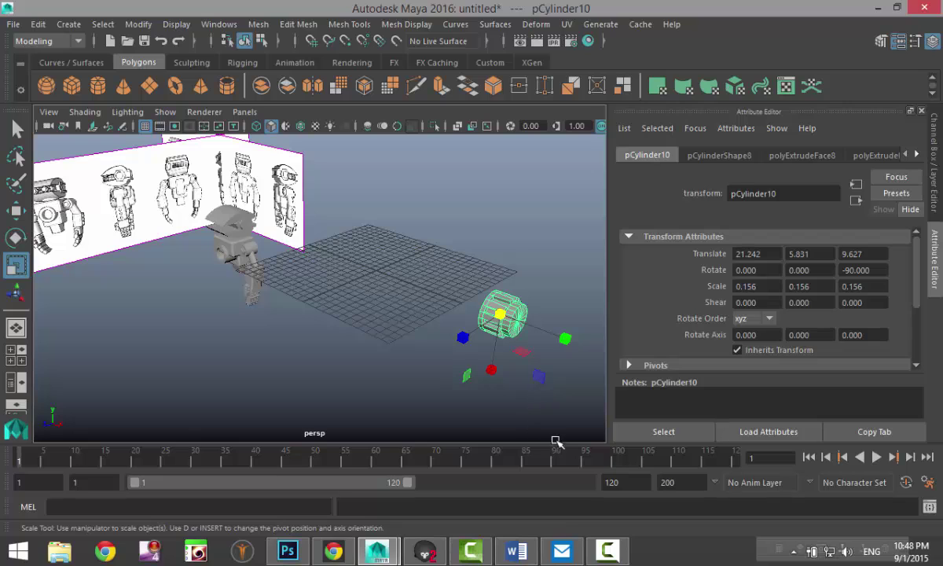
key("w")
left_click_drag(573, 341, 234, 265)
key("f")
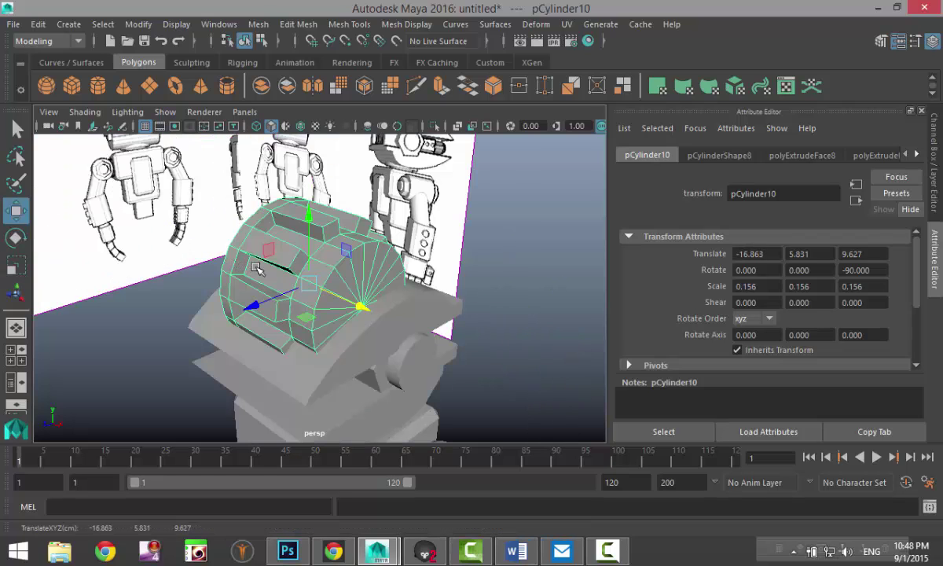
Step: Turn the ribbed cylinder by setting its X rotation to 90 degrees
key("e")
left_click_drag(307, 296, 302, 326)
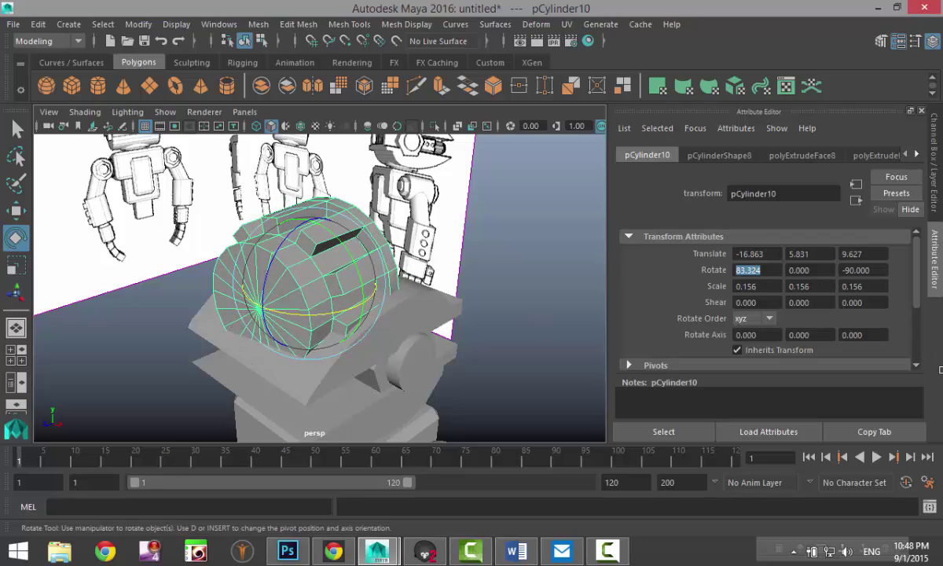
type("90")
key("Return")
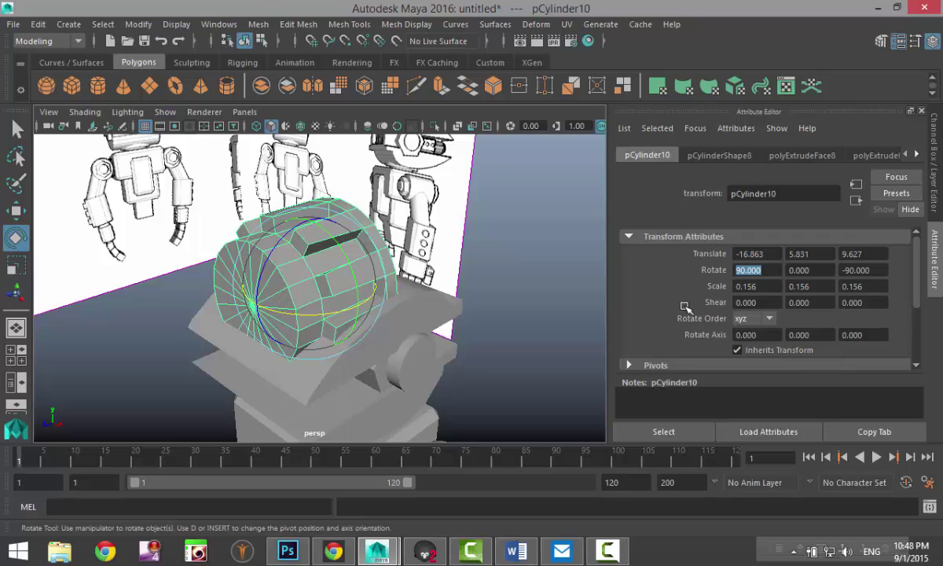
Step: Lower the ribbed cylinder along the Y axis to about 4.194 so it is level with the head's eye gap
left_click(573, 300)
left_click(314, 254)
key("f")
key("w")
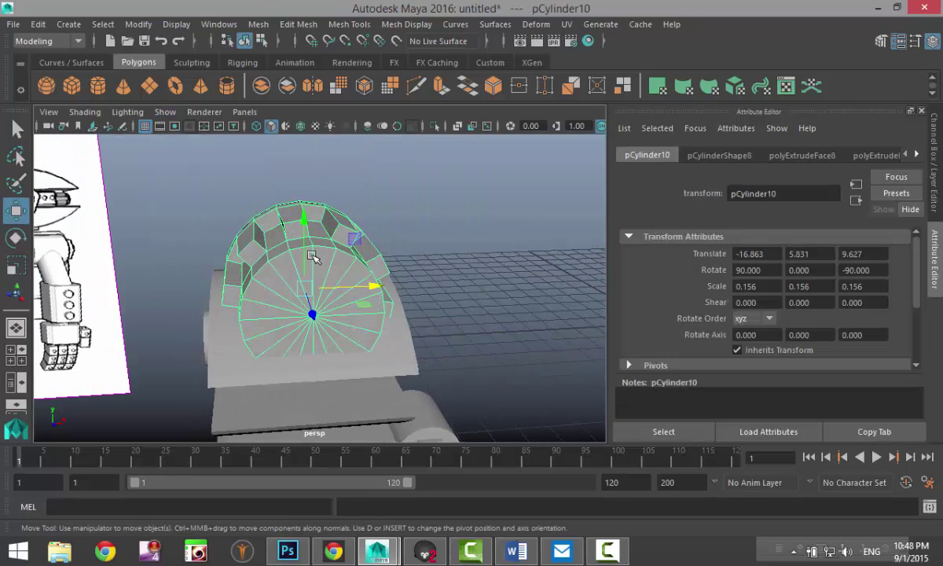
left_click_drag(303, 220, 306, 303)
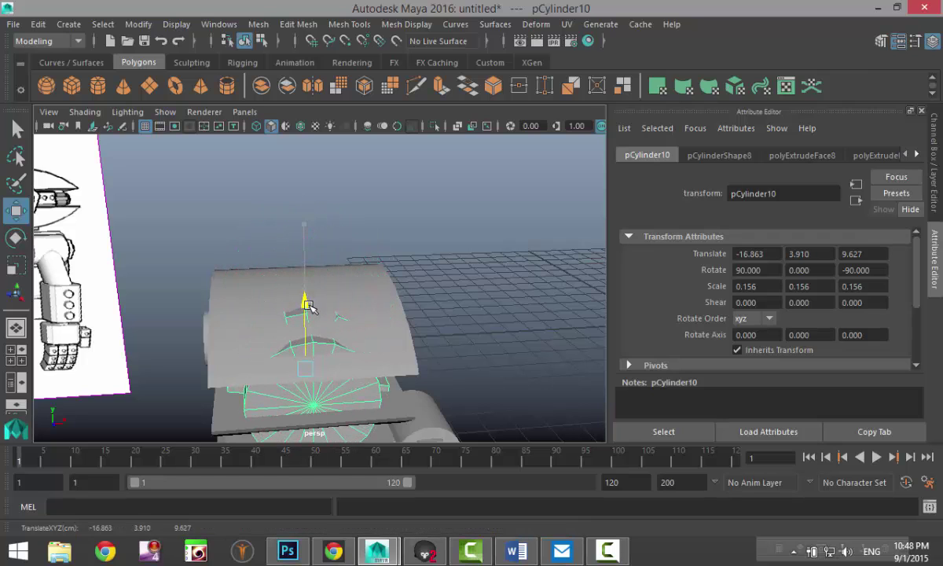
left_click(16, 354)
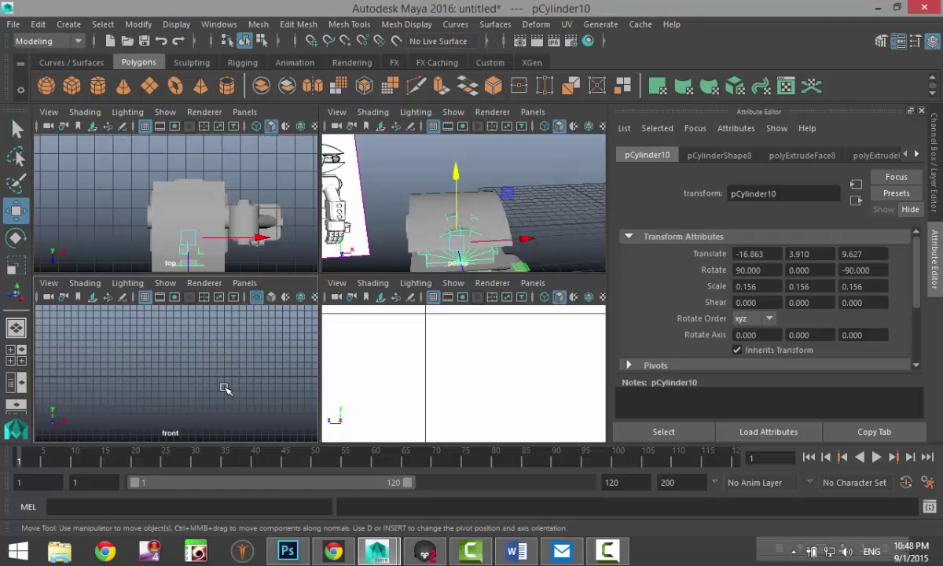
key("space")
key("f")
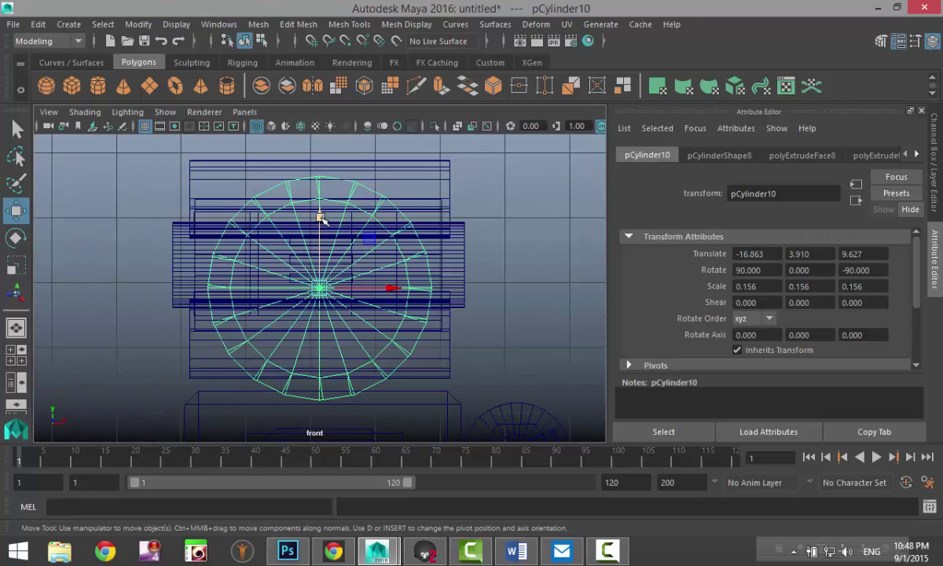
left_click_drag(320, 218, 322, 200)
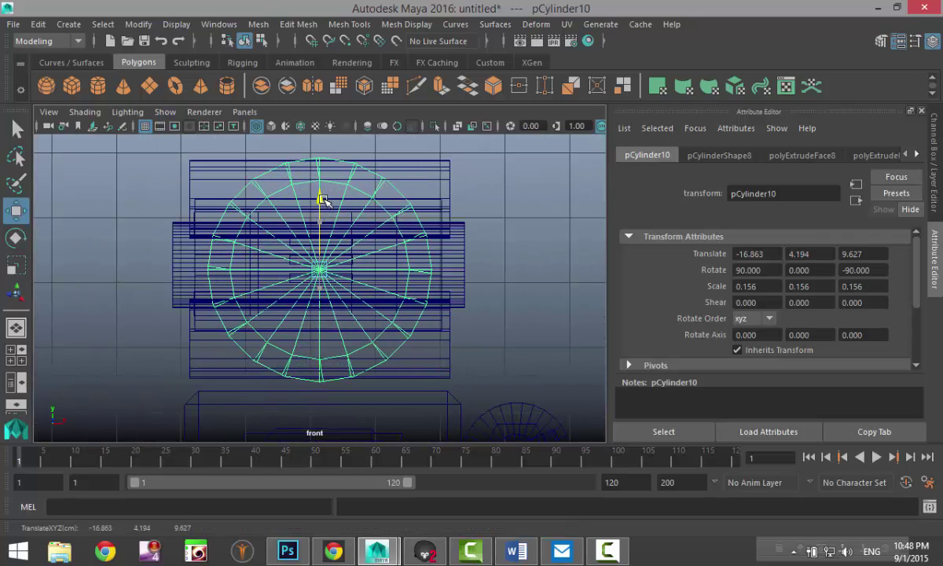
Step: Scale the ribbed cylinder down uniformly to about 0.040 on all axes so it fits between the head shells
key("r")
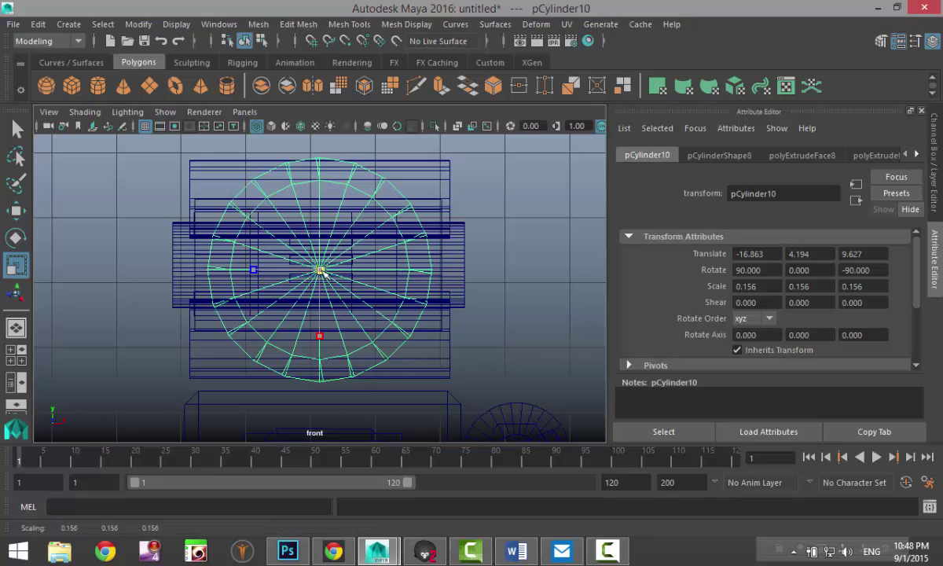
left_click_drag(318, 270, 225, 268)
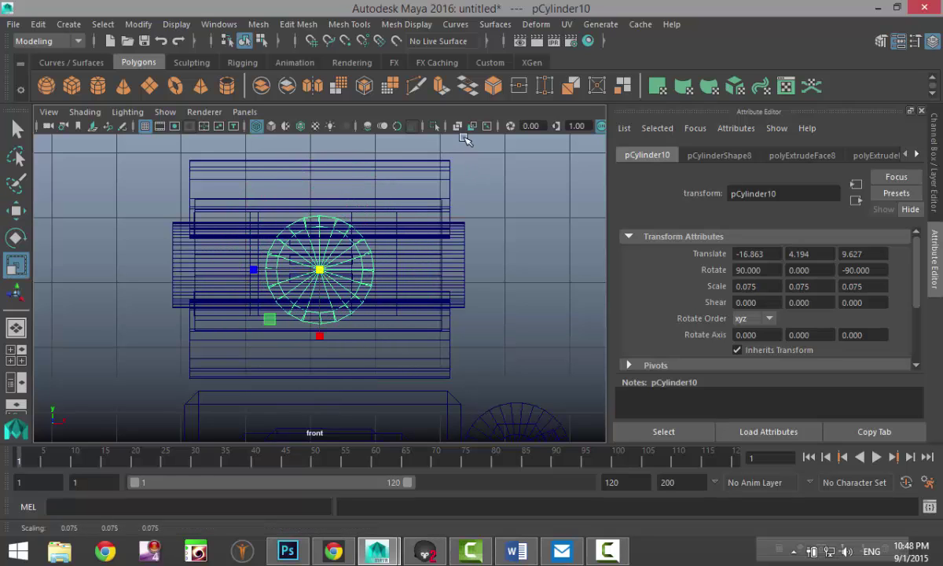
key("5")
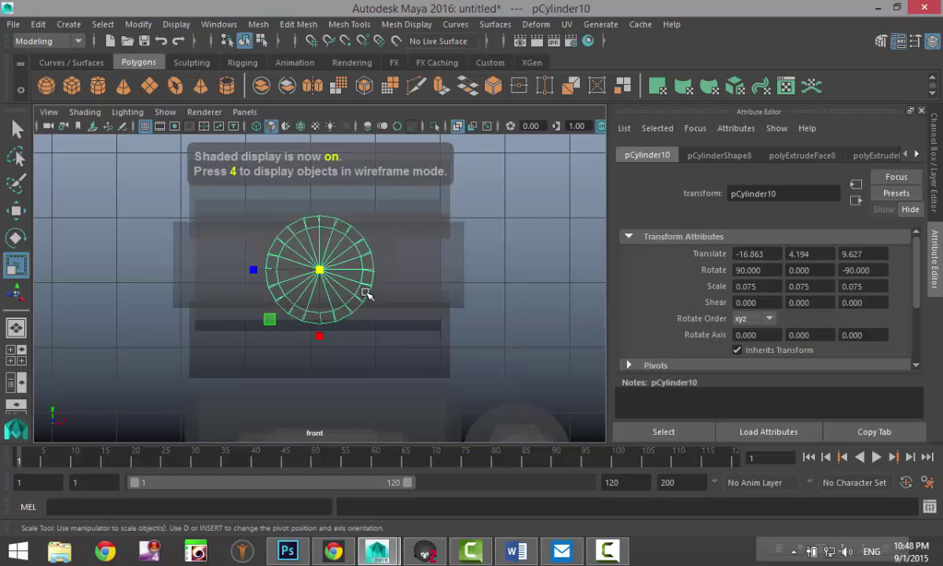
key("4")
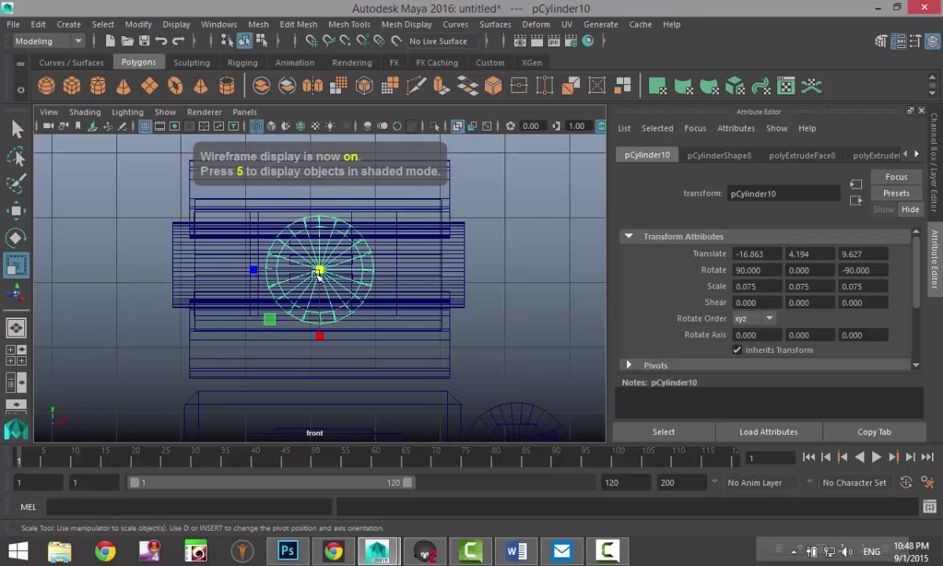
left_click_drag(318, 272, 291, 272)
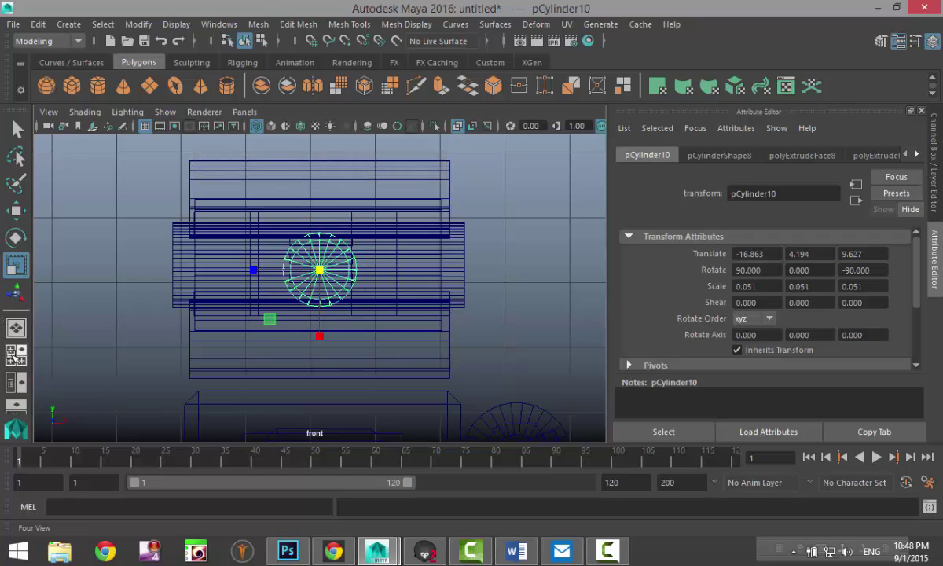
left_click(15, 355)
key("space")
key("f")
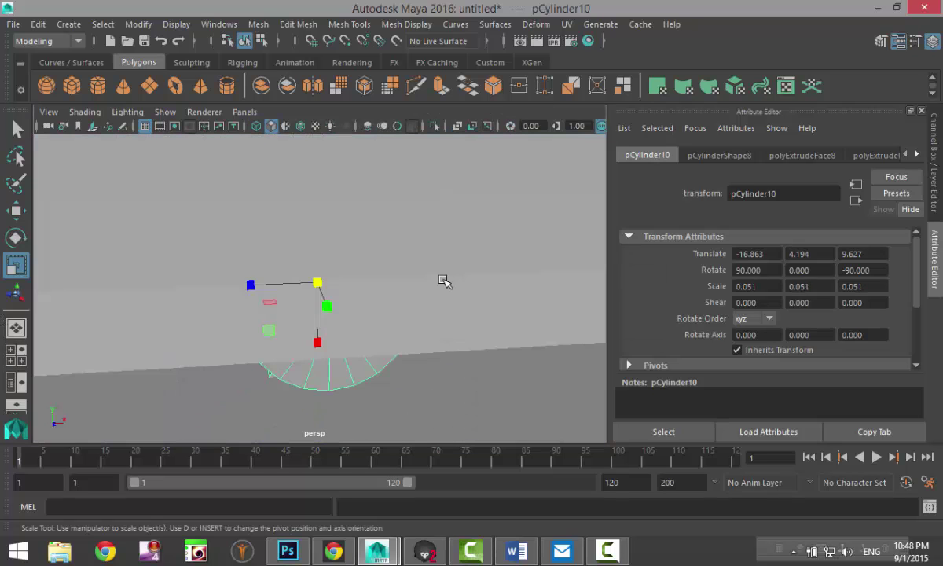
scroll(444, 280, "down", 5)
left_click_drag(438, 342, 443, 322, "alt")
left_click_drag(319, 290, 320, 292)
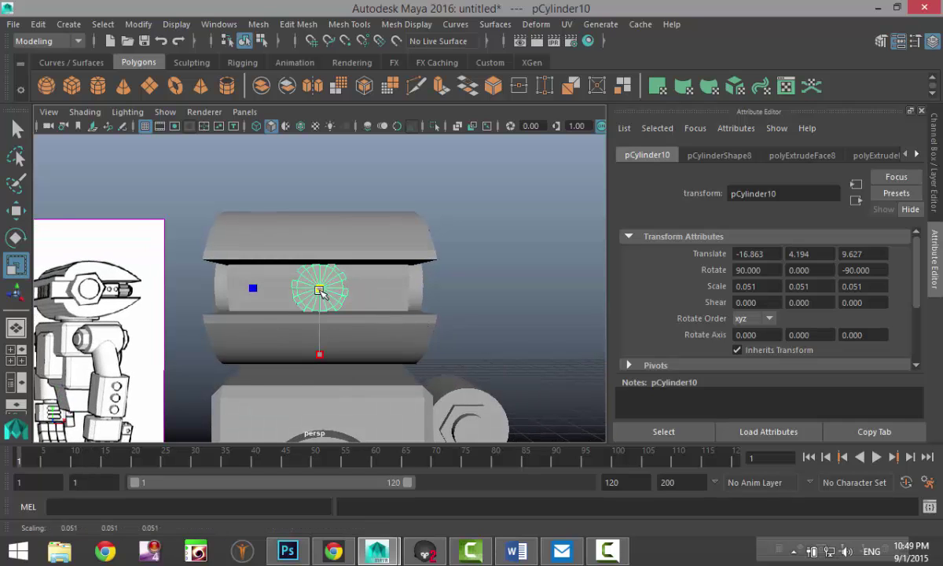
Step: Move the small ribbed cylinder forward along the Z axis to about 11.156, at the front of the head
left_click_drag(401, 325, 344, 325, "alt")
key("w")
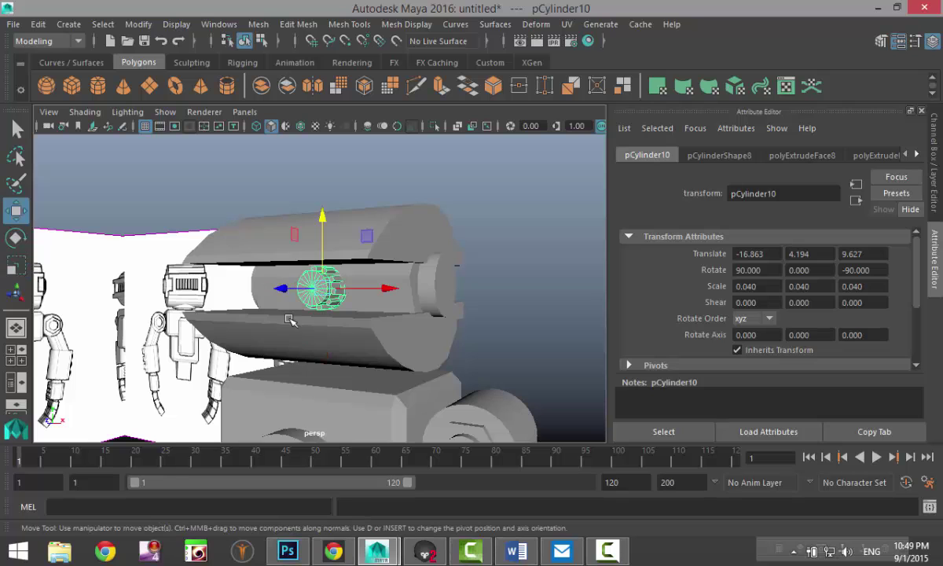
left_click_drag(290, 291, 243, 314)
Step: Lengthen the eye cylinder by pulling its rear vertices back along Z into the head, and return to object mode
left_click_drag(407, 350, 236, 326, "alt")
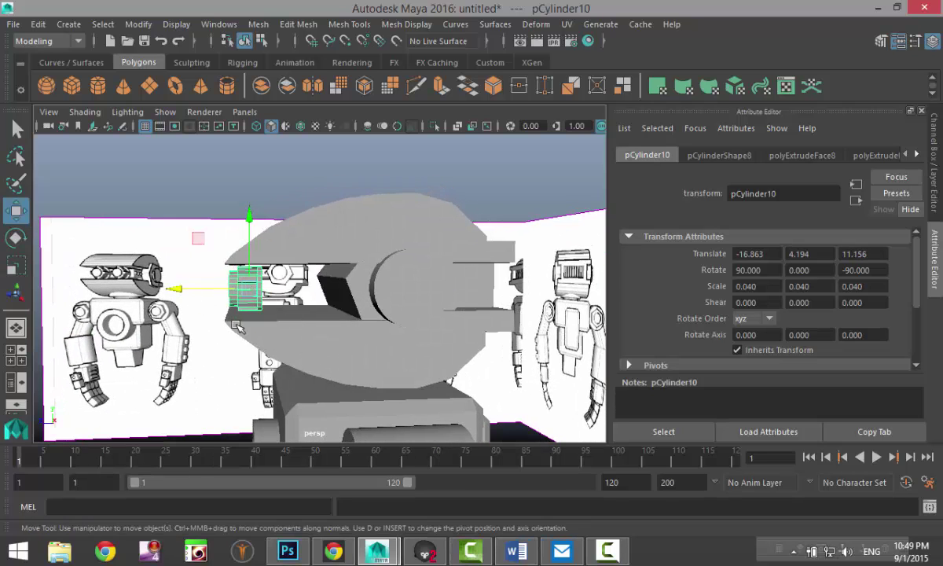
right_click_drag(232, 126, 188, 135)
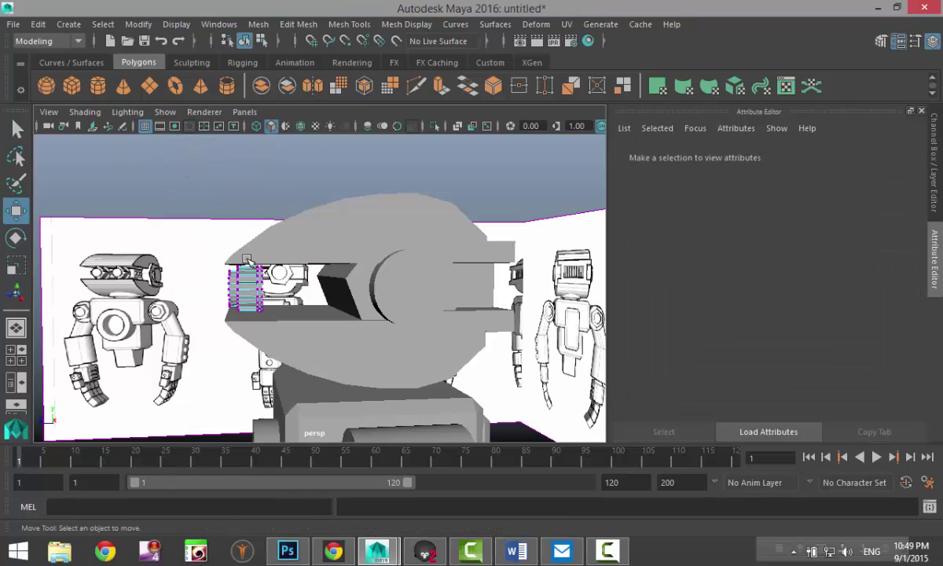
left_click_drag(268, 321, 269, 324)
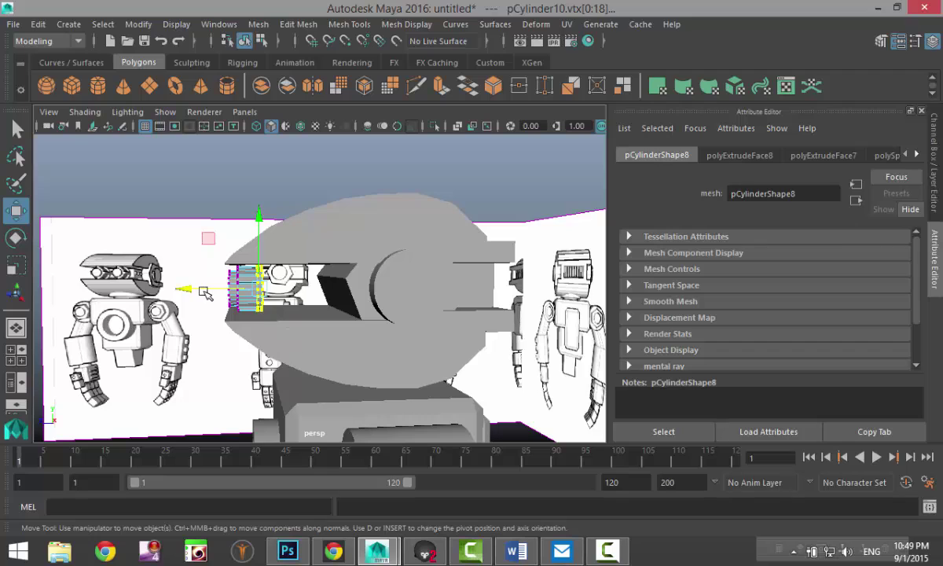
left_click_drag(187, 287, 269, 294)
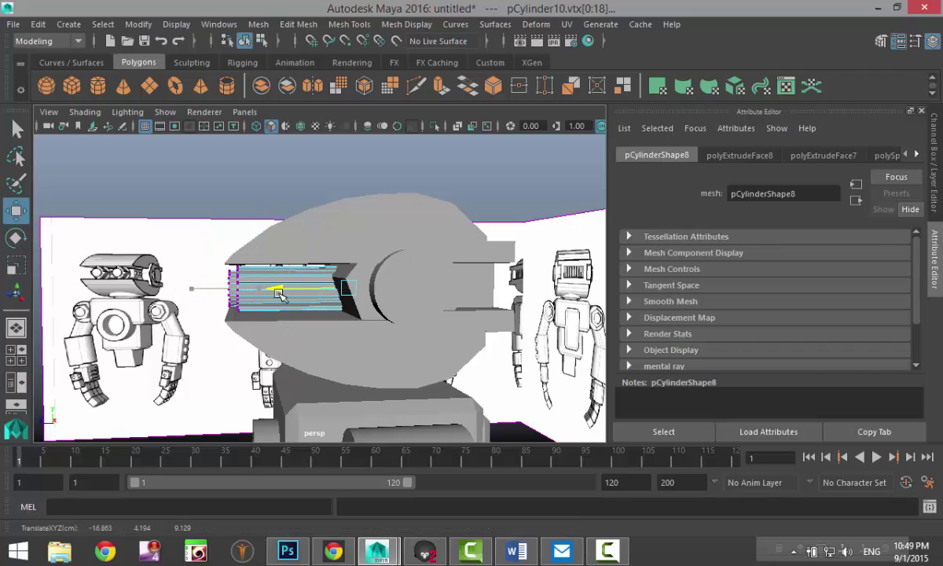
left_click_drag(217, 362, 316, 374, "alt")
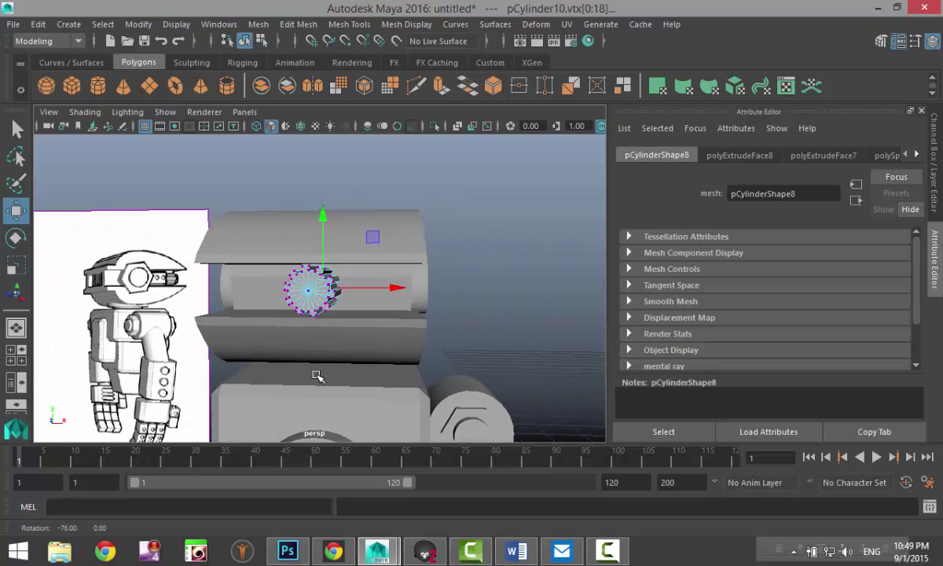
right_click(301, 289)
right_click_drag(301, 289, 372, 104)
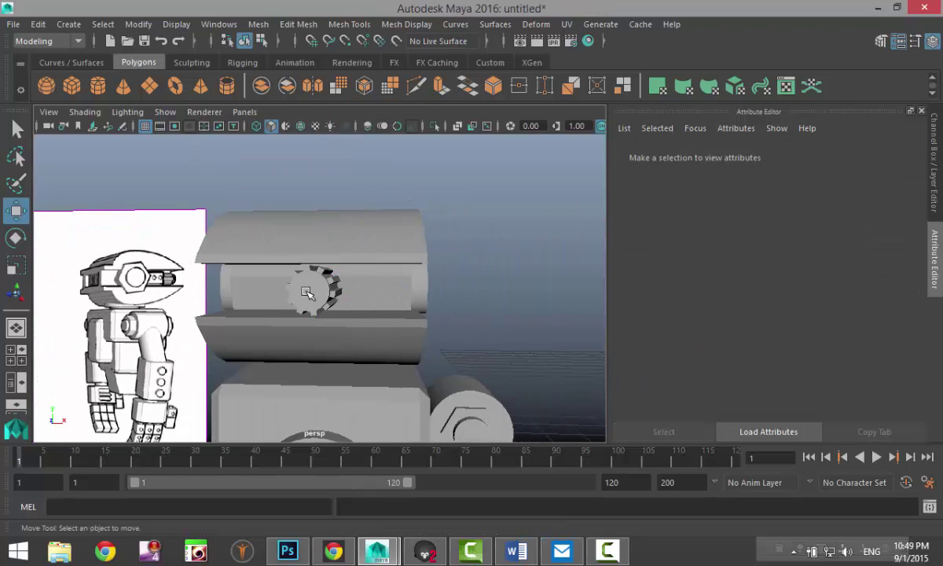
Step: Shift the eye cylinder sideways along the X axis to about -17.833 to place the first eye
left_click_drag(367, 365, 378, 372, "alt")
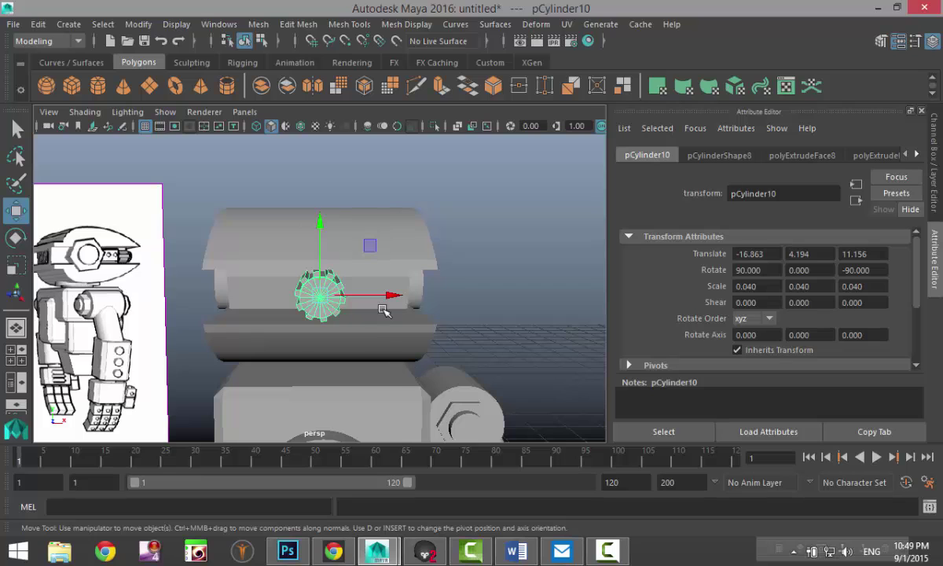
left_click_drag(391, 297, 349, 296)
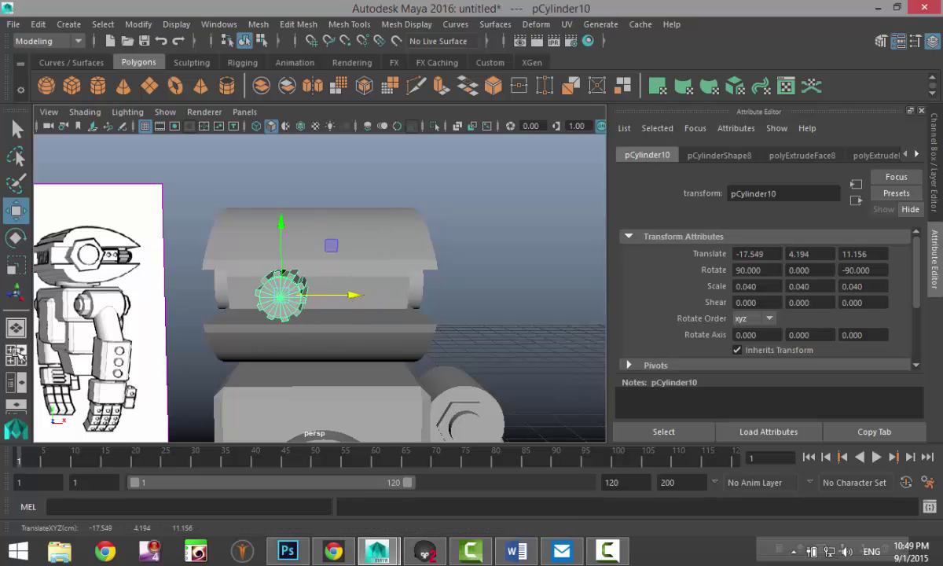
key("space")
key("space")
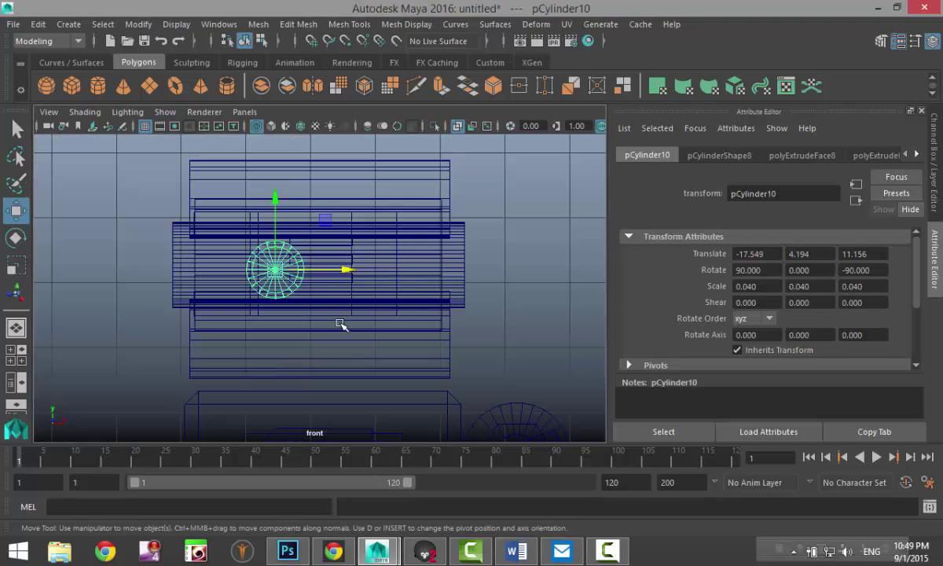
left_click_drag(346, 273, 331, 273)
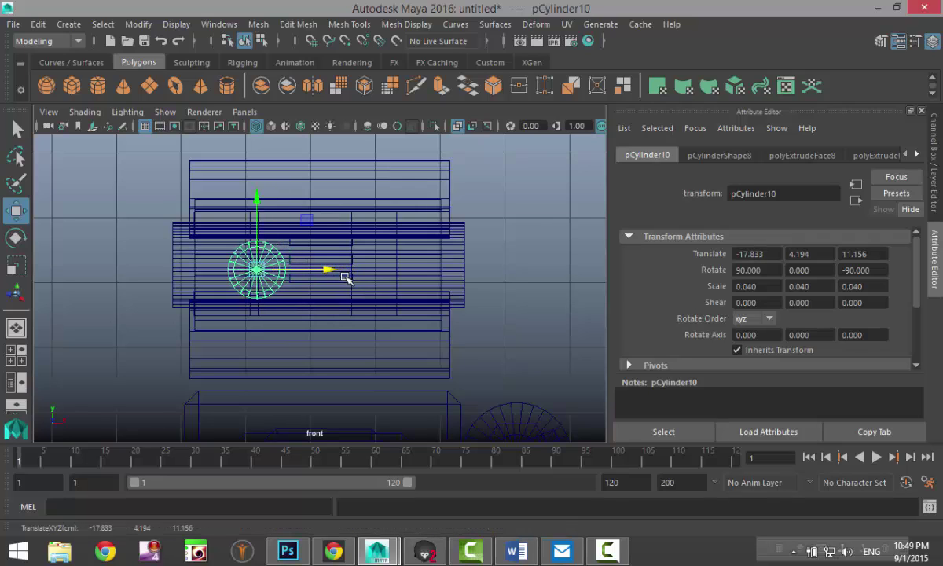
Step: Duplicate the eye cylinder, move the copy along X to about -15.844 as the second eye, and deselect it
key("ctrl+d")
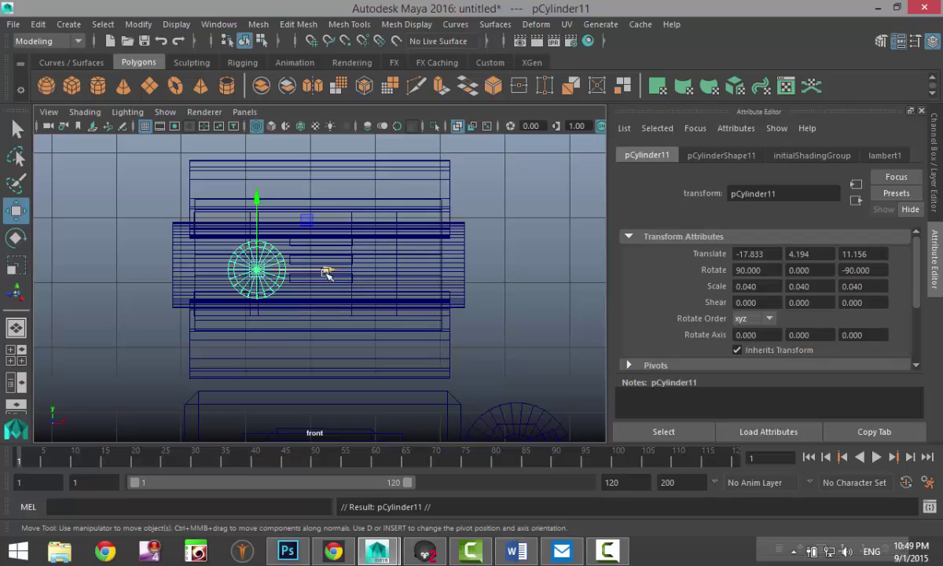
left_click_drag(326, 272, 456, 292)
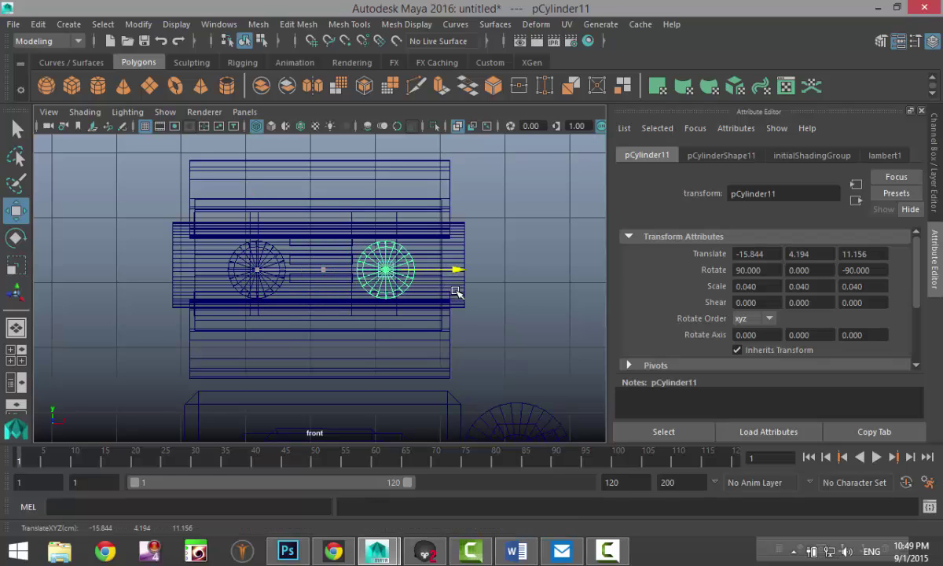
key("space")
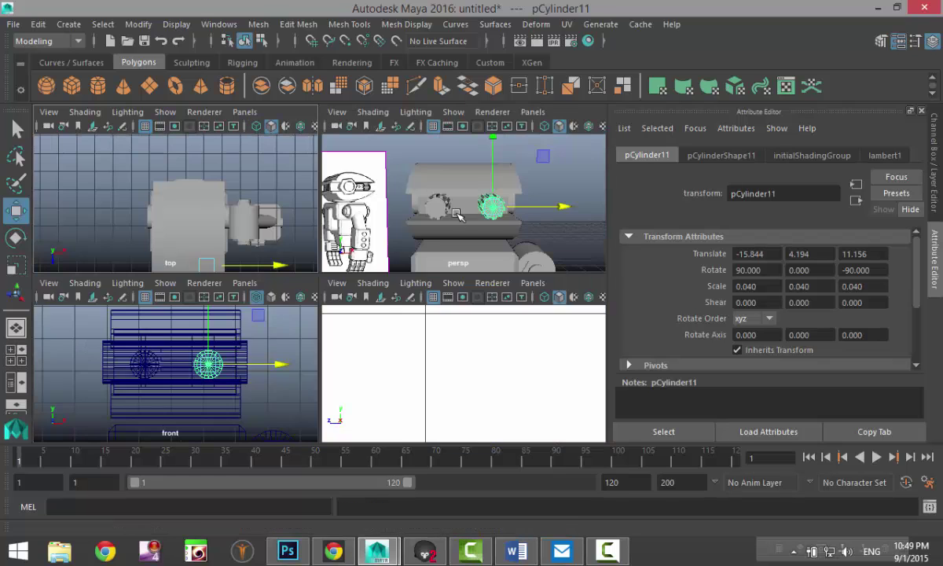
key("space")
left_click(488, 247)
Step: Select all the pieces of the robot's arm, from the shoulder down to the fingers
left_click_drag(490, 246, 456, 328, "alt")
middle_click_drag(457, 328, 429, 217, "alt")
scroll(430, 240, "down", 4)
left_click_drag(438, 330, 463, 338, "alt")
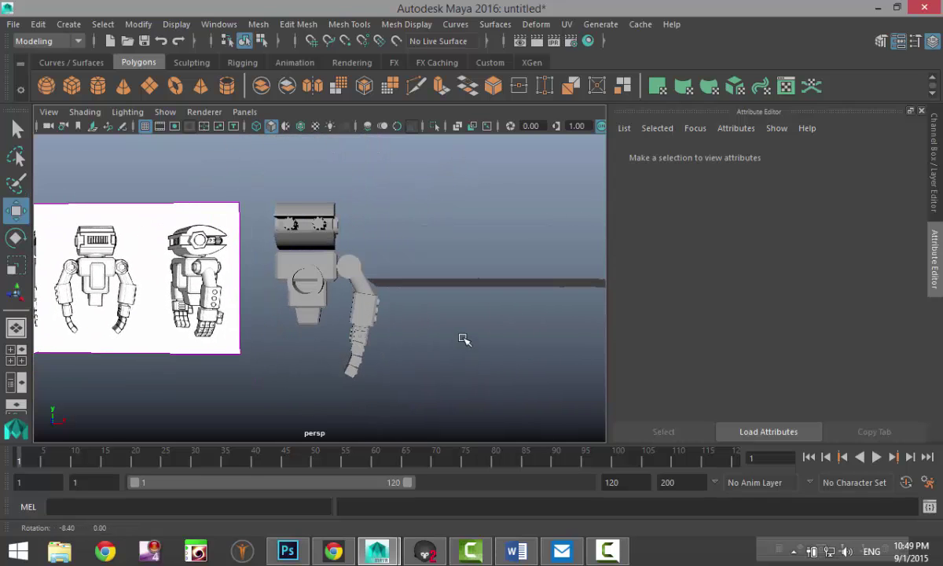
left_click_drag(354, 304, 440, 431)
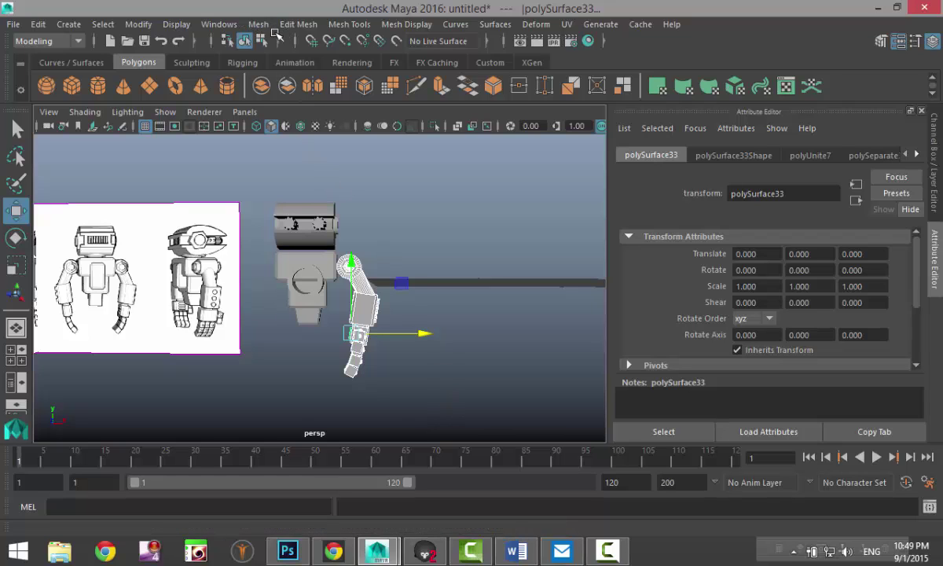
Step: Try to mirror the arm pieces with Duplicate Special as one instance at X scale -1, shifting the copies along X toward the body
left_click(38, 23)
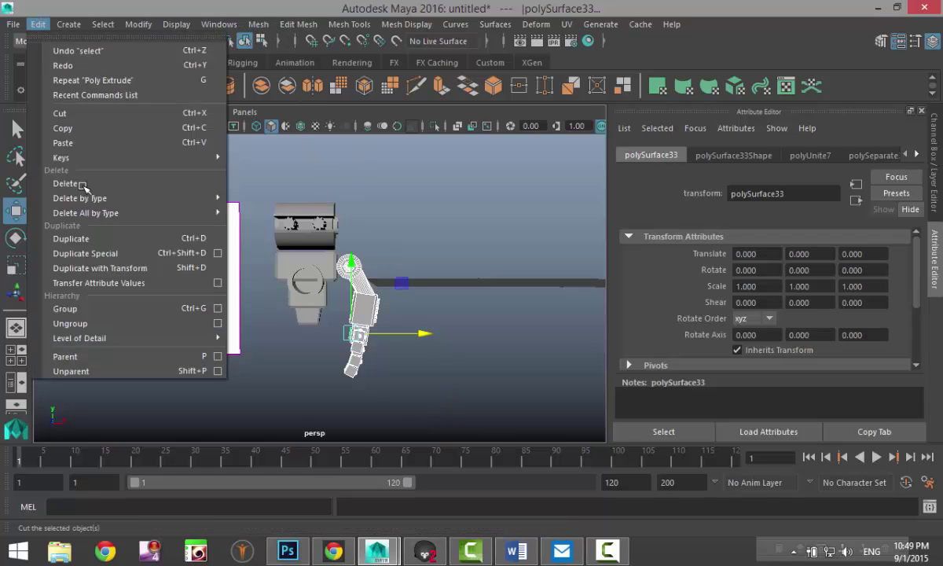
left_click(216, 252)
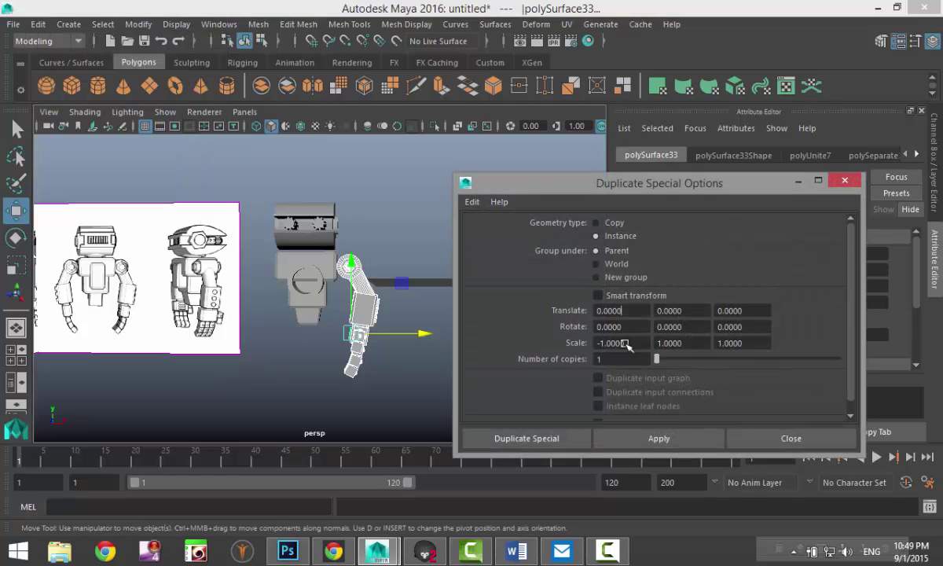
left_click(642, 439)
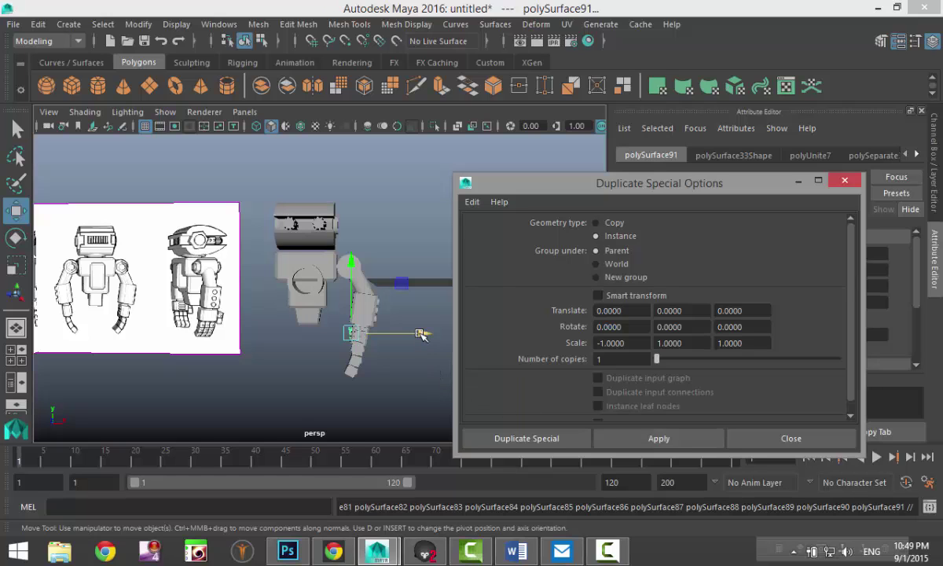
left_click_drag(421, 334, 401, 334)
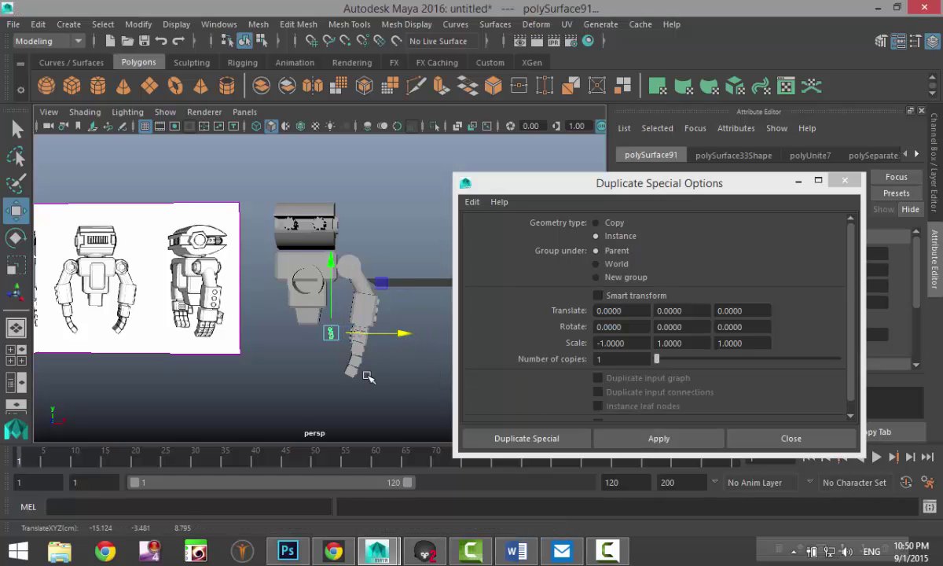
scroll(364, 372, "up", 3)
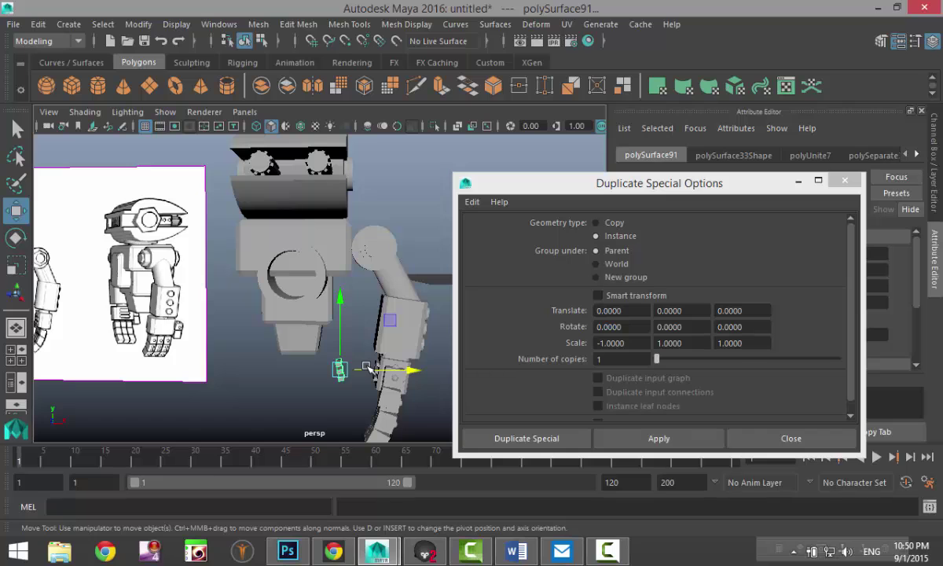
key("ctrl+z")
key("ctrl+shift+d")
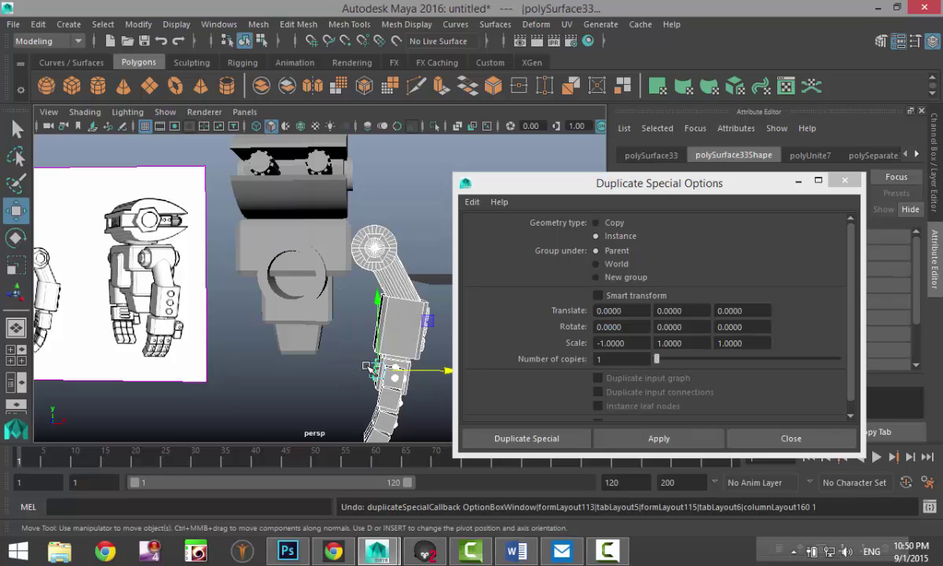
left_click(759, 437)
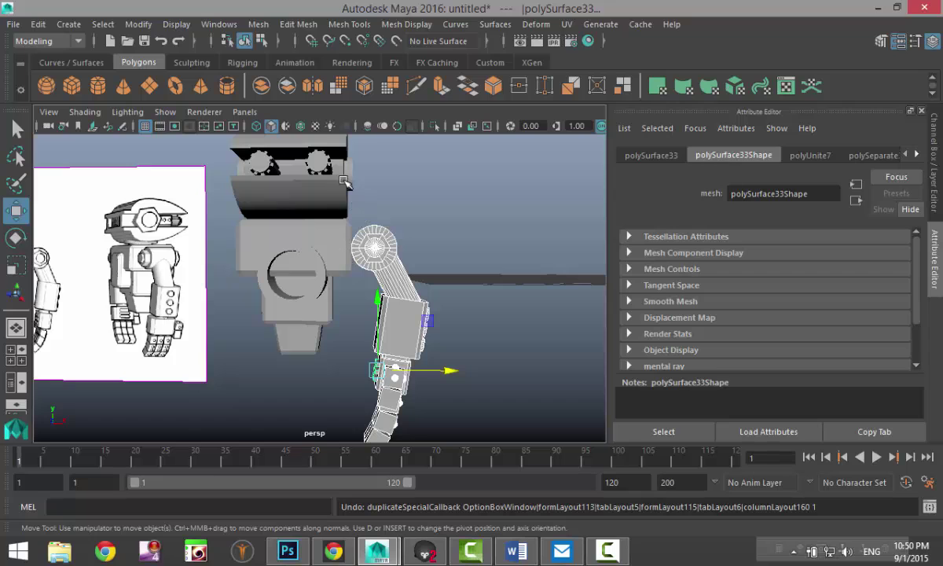
Step: Combine the selected arm pieces into a single mesh and center its pivot
left_click(258, 24)
left_click(283, 74)
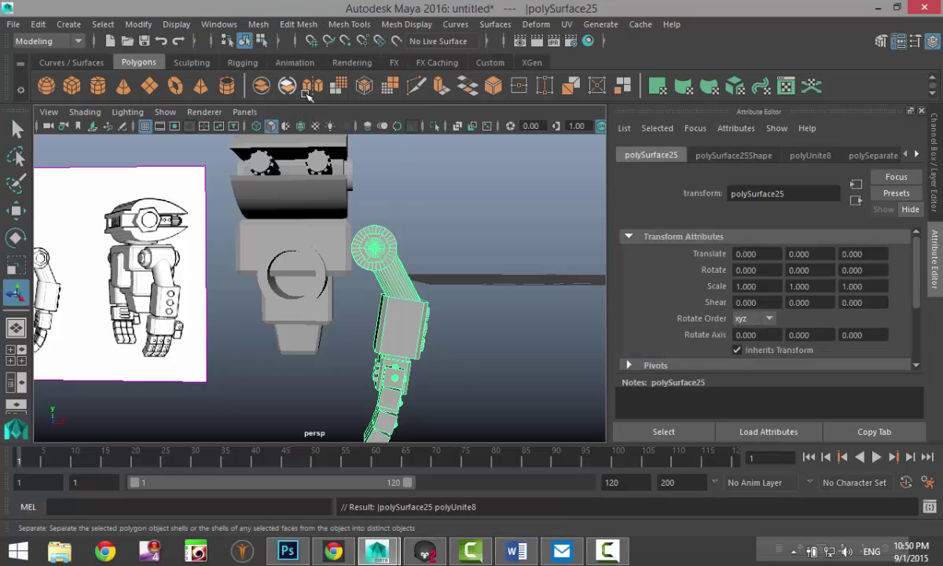
scroll(431, 264, "down", 3)
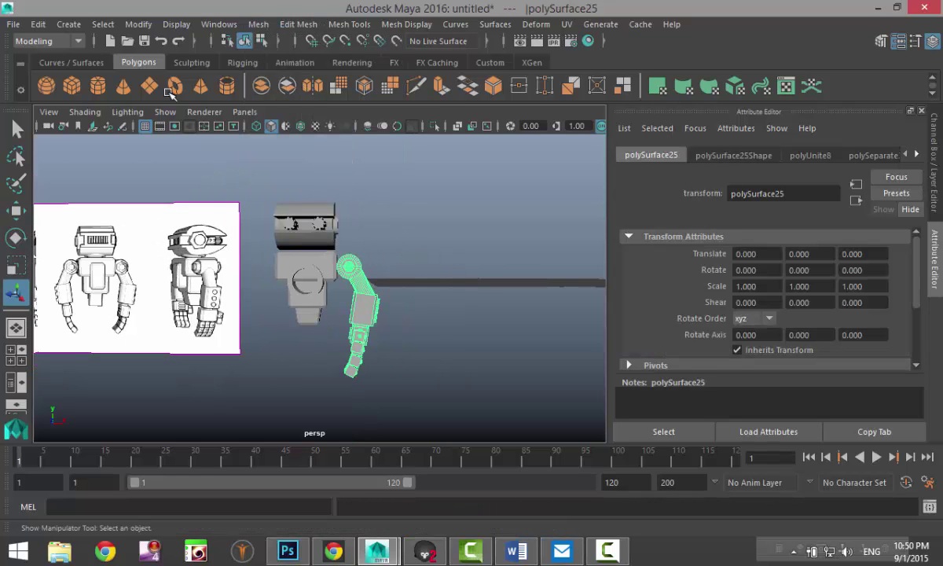
left_click(138, 24)
left_click(174, 116)
Step: Mirror the combined arm with Duplicate Special as one instance at X scale -1, with no translation or rotation
left_click(38, 24)
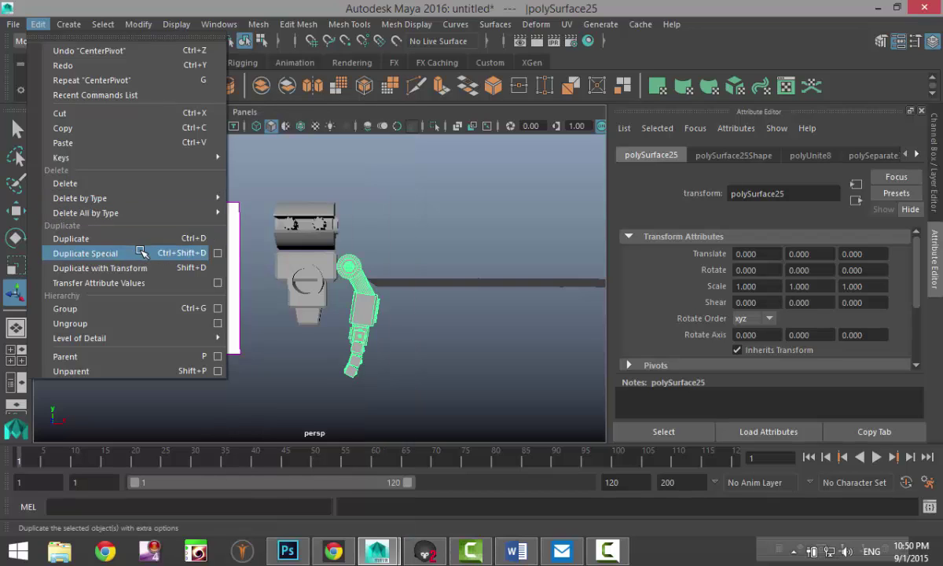
left_click(219, 253)
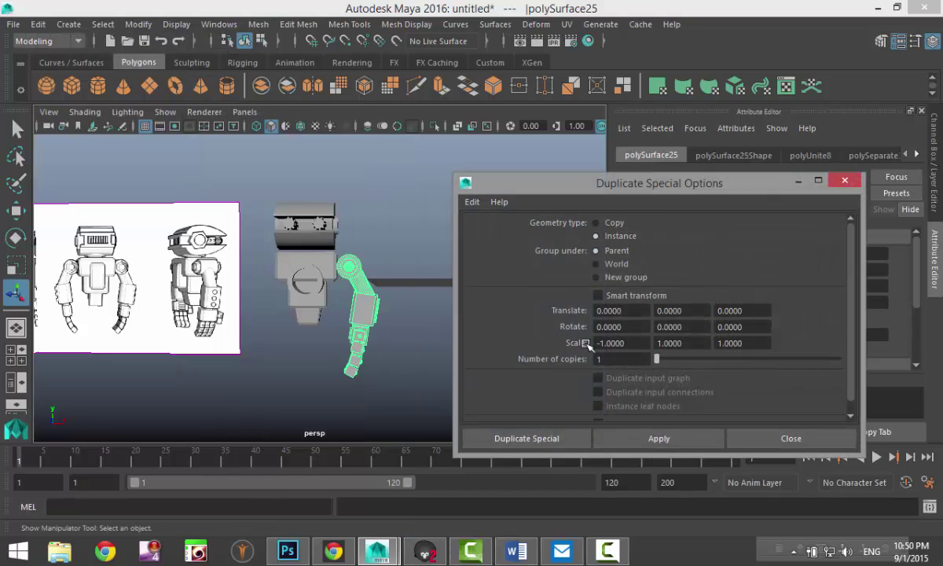
left_click(650, 441)
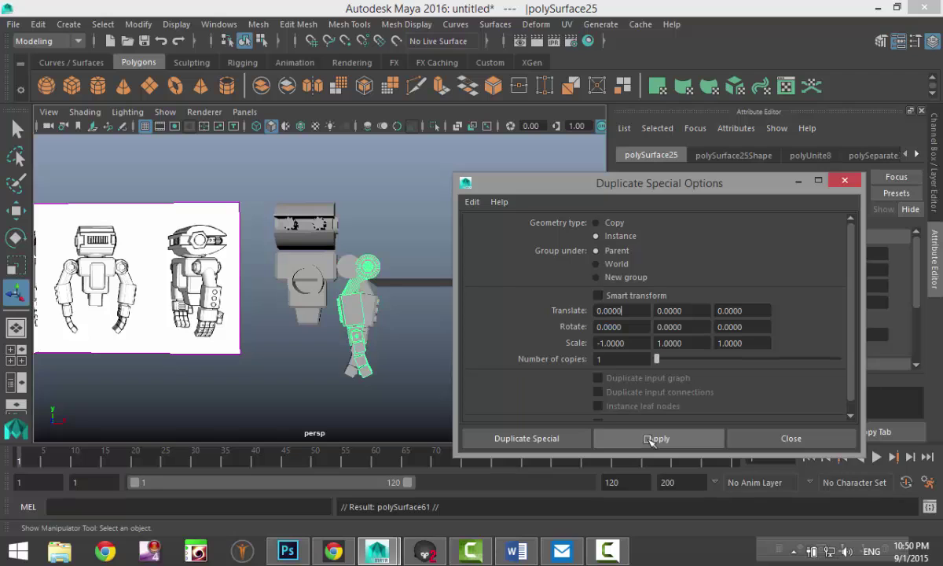
left_click(845, 181)
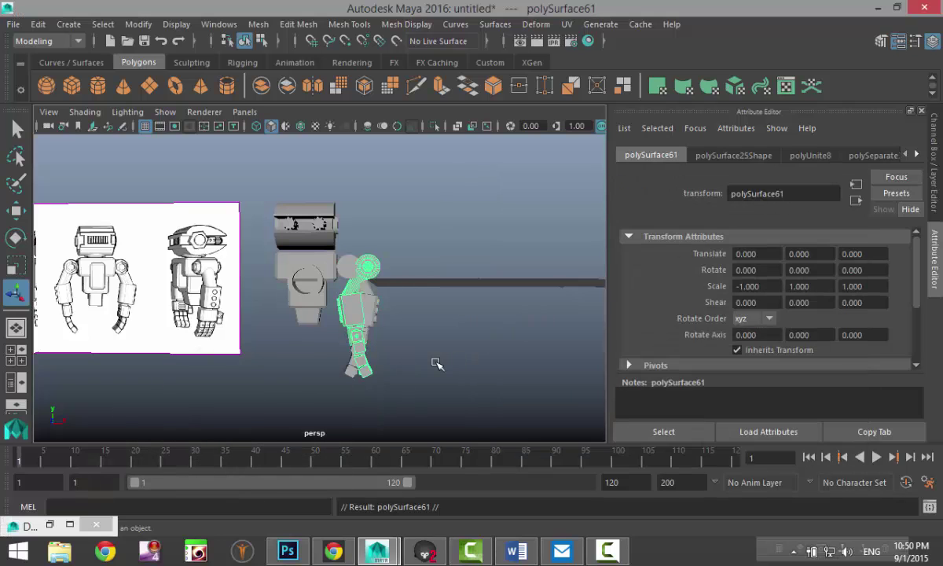
Step: Move the mirrored arm along X to about -7.353, placing its shoulder against the opposite side of the body
key("w")
left_click_drag(428, 319, 336, 363)
scroll(335, 346, "up", 5)
left_click_drag(268, 336, 261, 340)
scroll(315, 352, "down", 7)
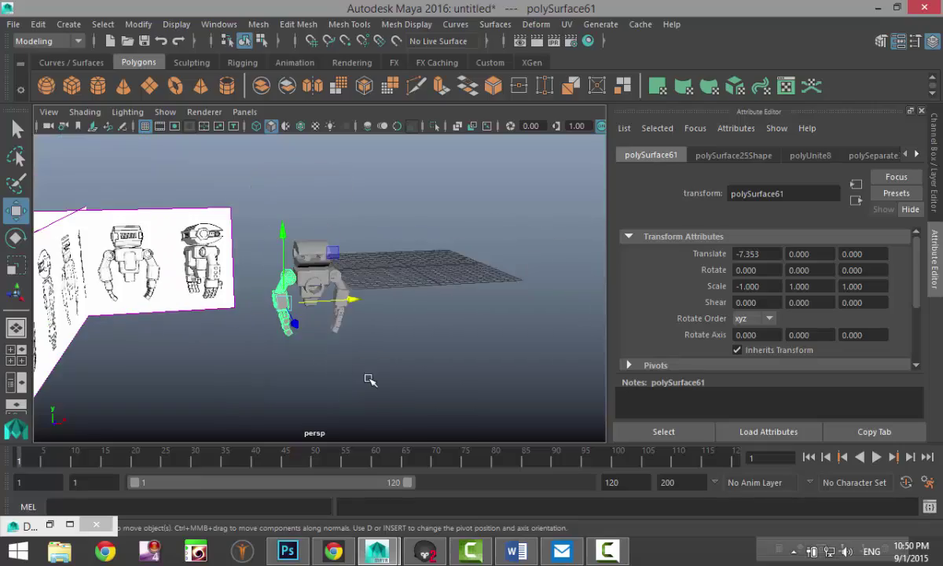
Step: Delete both old reference image planes, first the side one and then the front one
scroll(371, 380, "up", 7)
left_click_drag(457, 334, 179, 325, "alt")
left_click(198, 387)
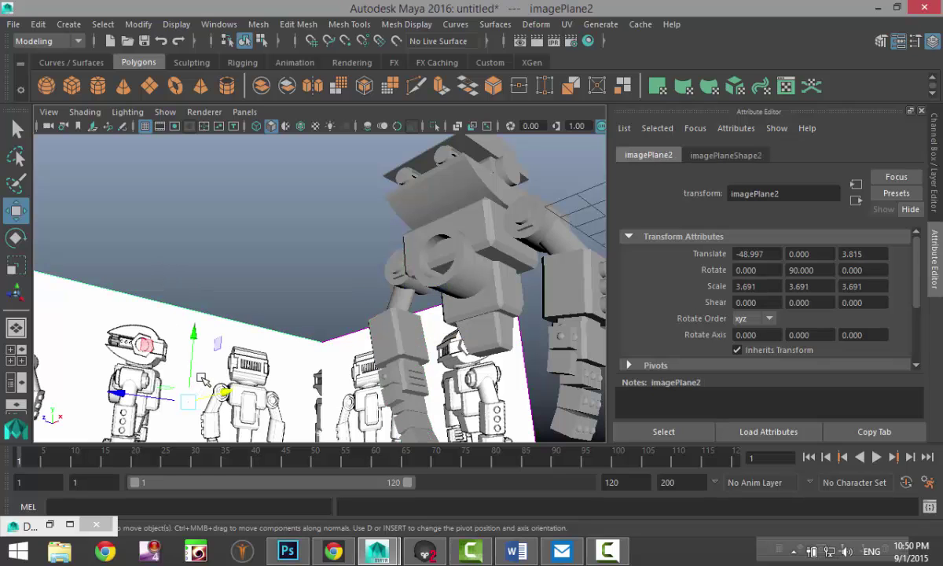
key("Delete")
scroll(161, 368, "down", 5)
left_click_drag(140, 354, 202, 373, "alt")
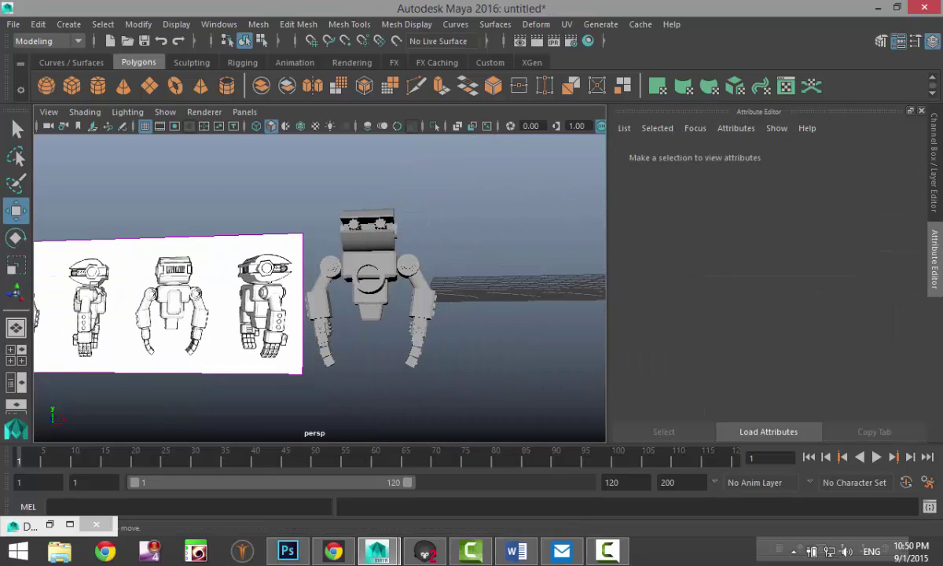
left_click(131, 284)
key("Delete")
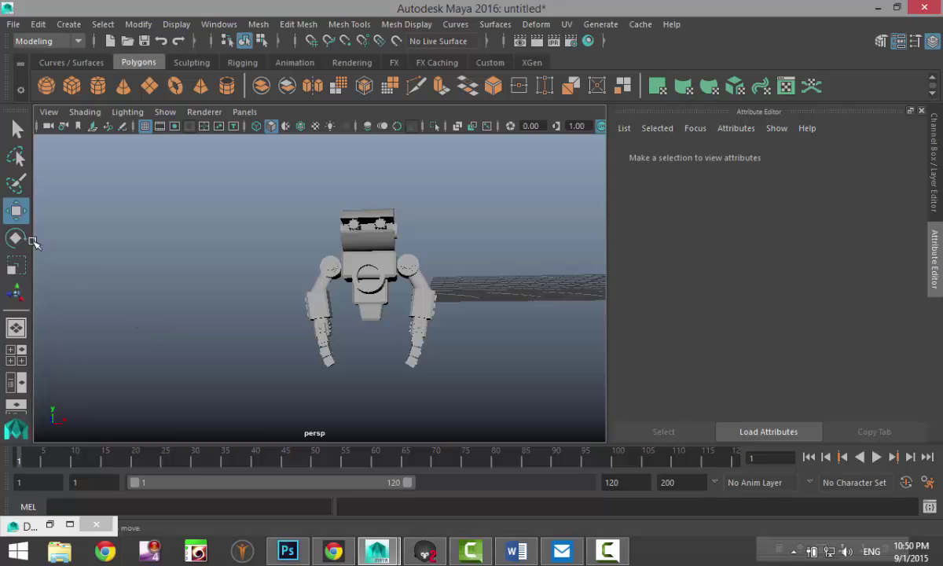
Step: Import robot2.jpg from the Desktop as an image plane for the front view and return to the single perspective view
left_click(18, 356)
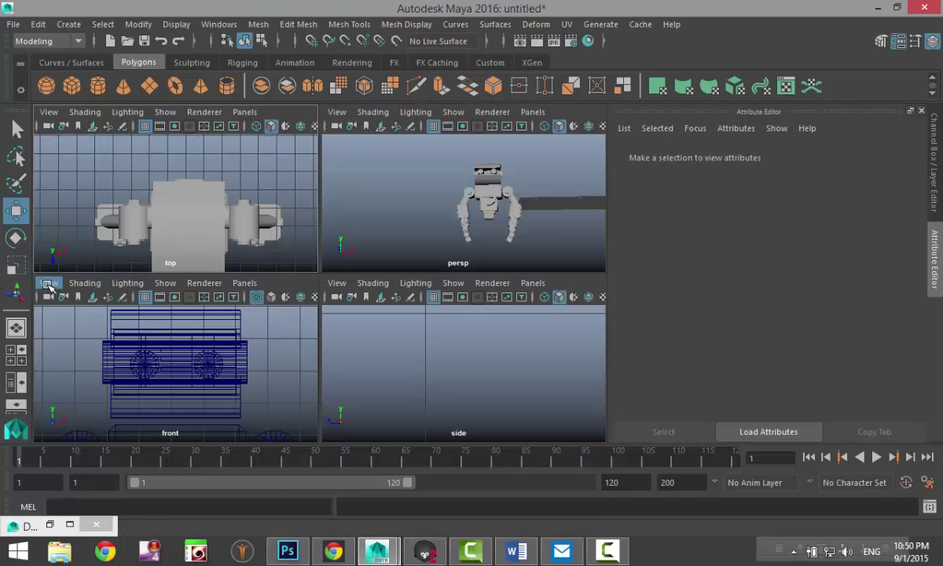
left_click(48, 283)
mouse_move(179, 540)
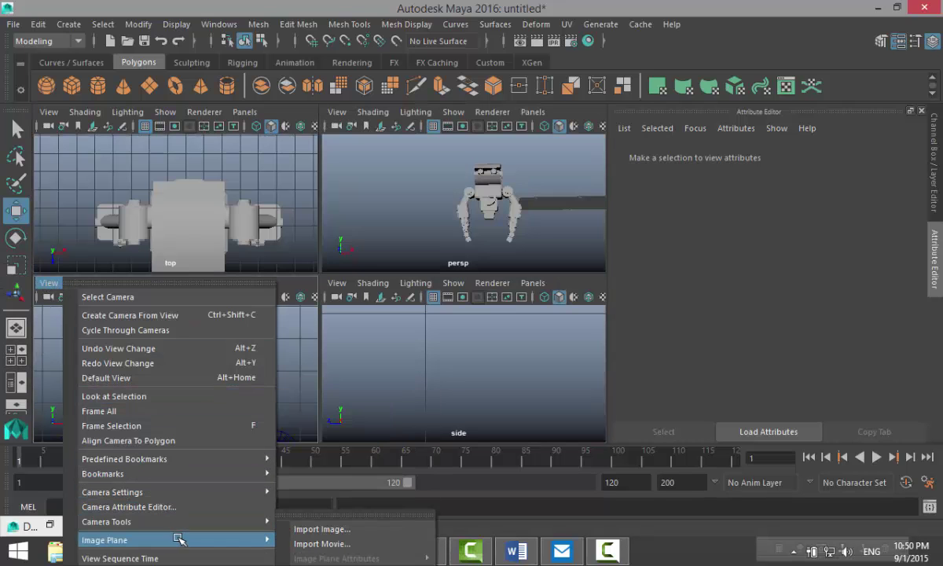
left_click(301, 529)
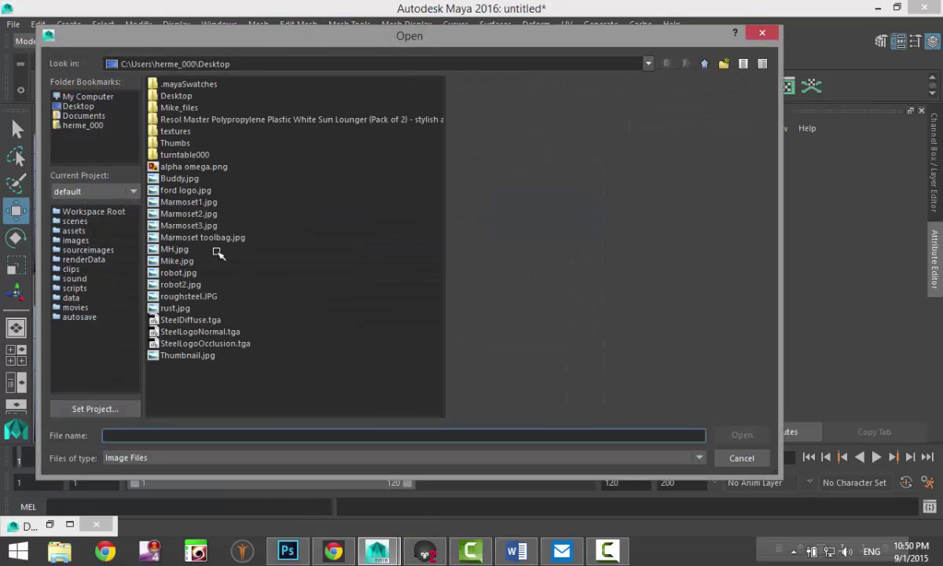
left_click(193, 285)
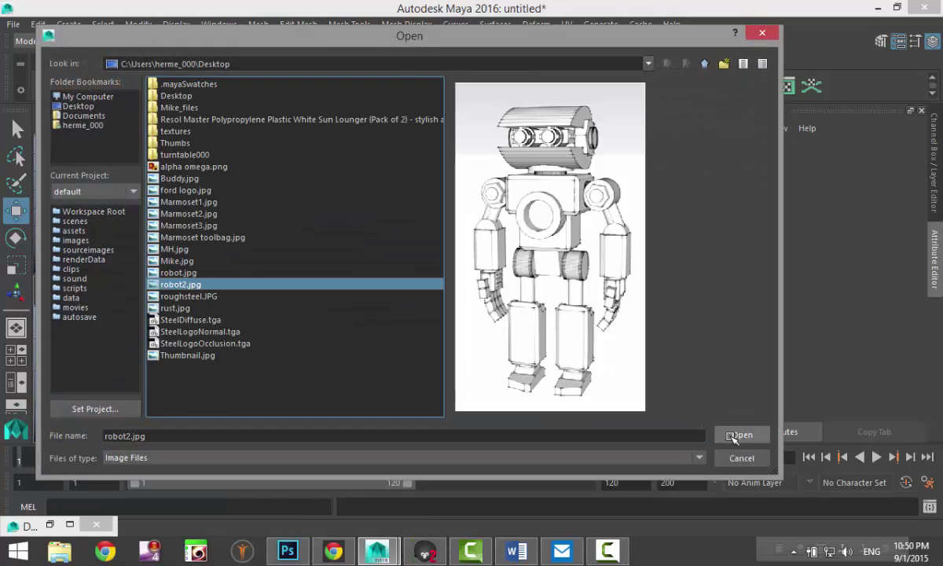
left_click(742, 434)
key("space")
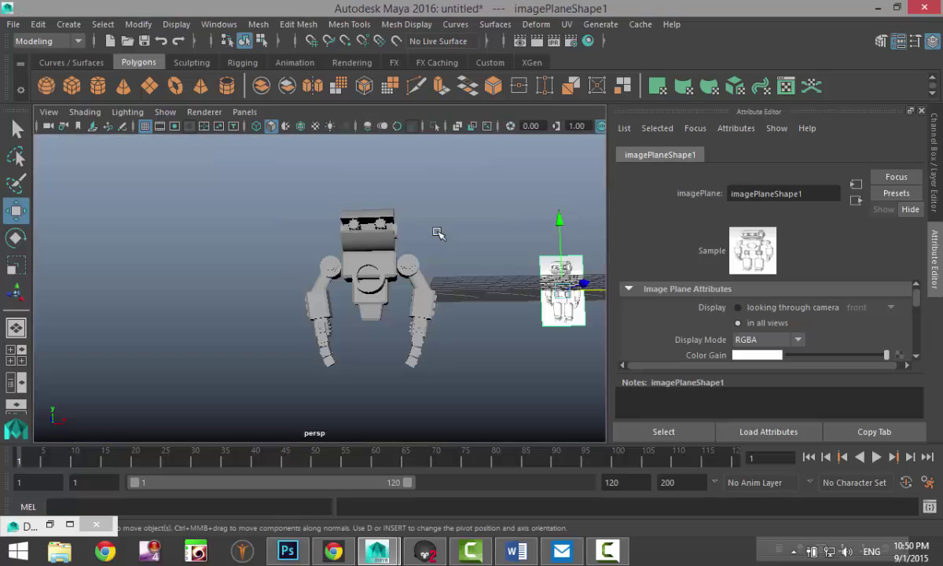
Step: Scale the new robot image plane up uniformly by about 4.57 as a large full-body reference behind the model
left_click_drag(410, 264, 243, 360, "alt")
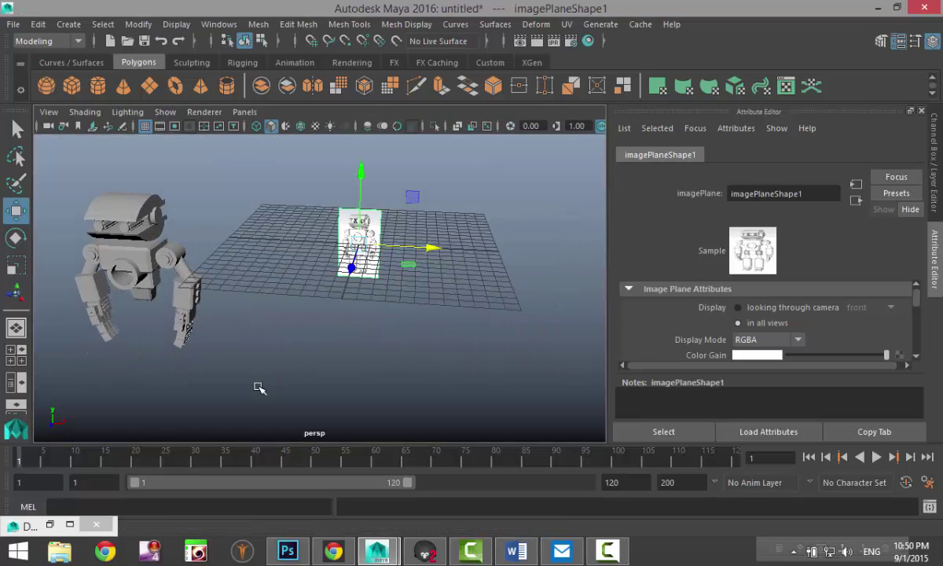
key("r")
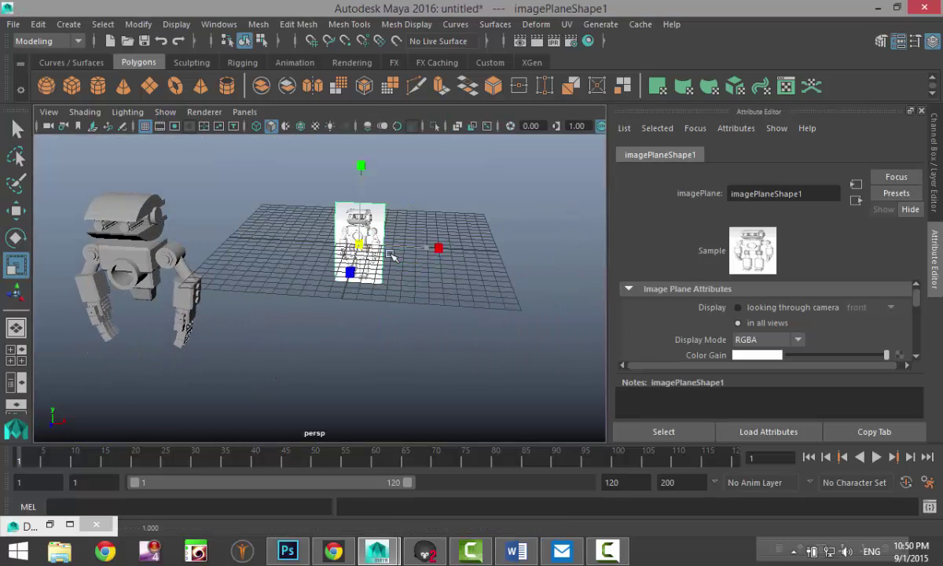
left_click_drag(360, 246, 515, 265)
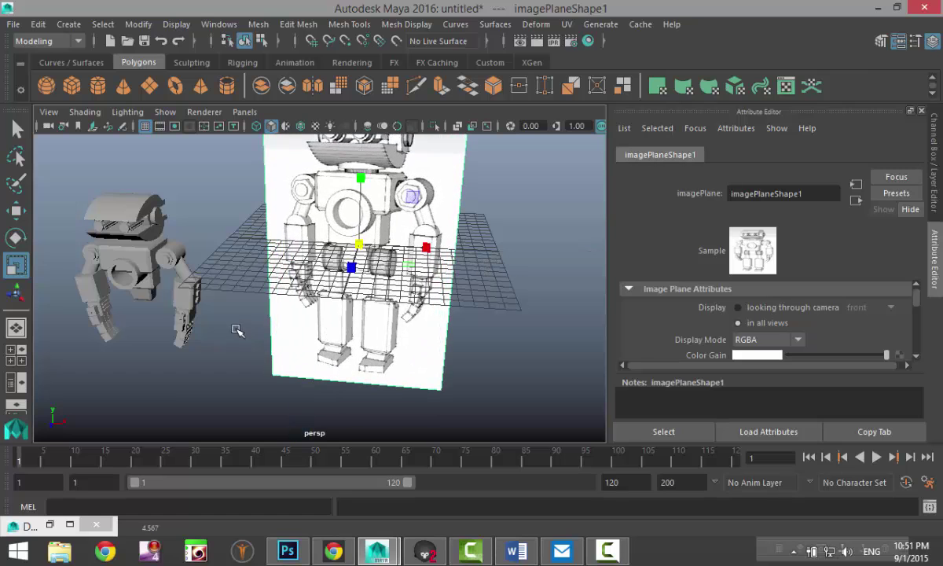
left_click_drag(237, 330, 317, 283, "alt")
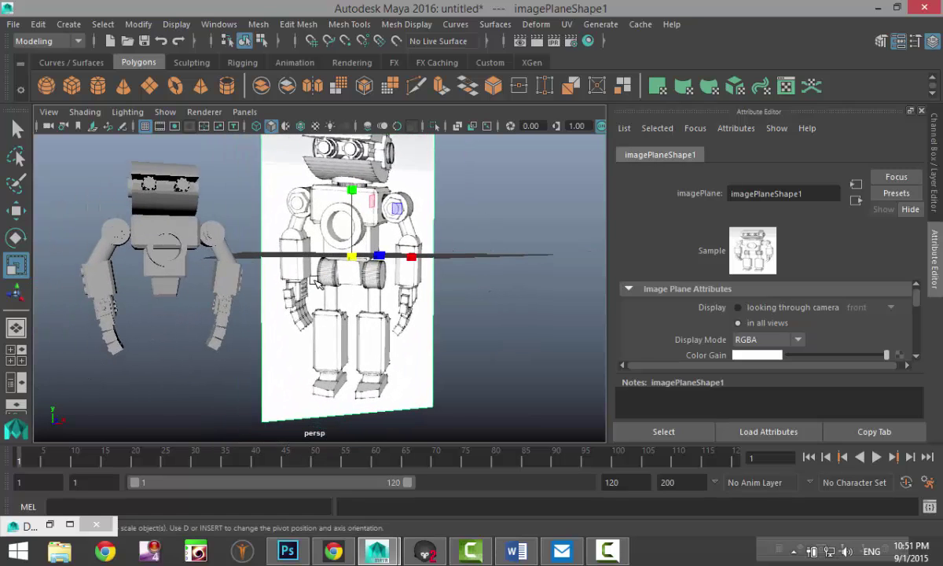
scroll(317, 284, "up", 2)
left_click_drag(314, 326, 336, 299, "alt")
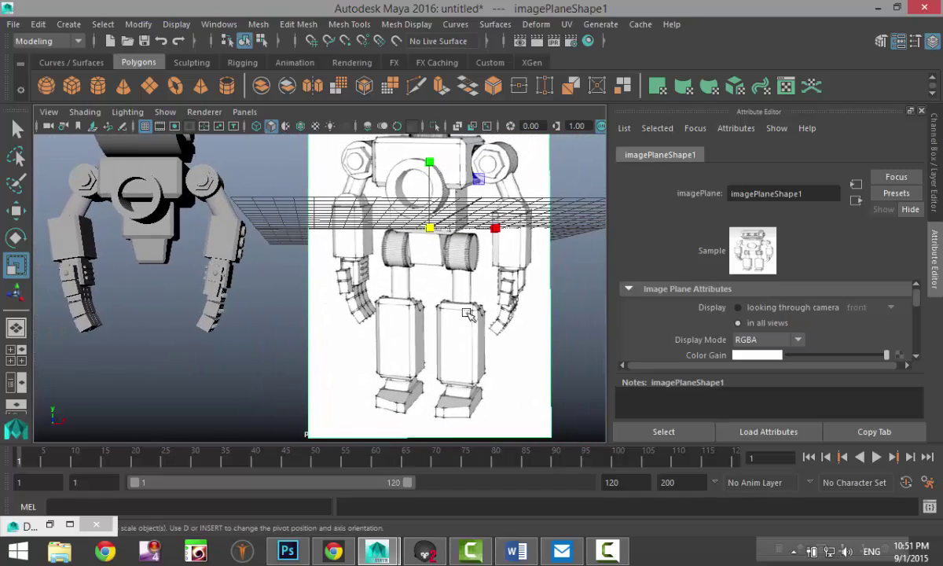
scroll(218, 223, "down", 5)
left_click_drag(254, 291, 169, 287, "alt")
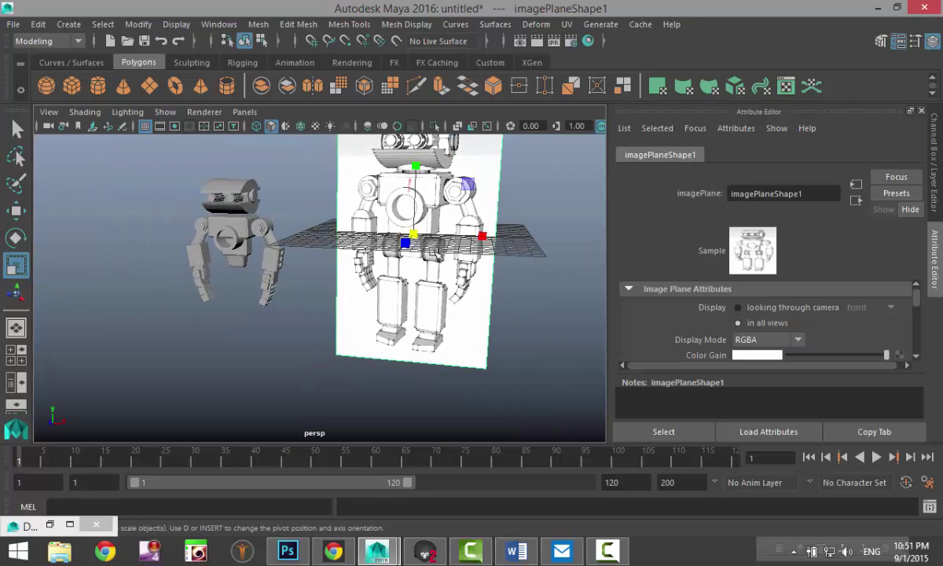
Step: Create a polygon cylinder about 1.24 in radius and 1.24 high on the grid in front of the reference image
left_click(97, 85)
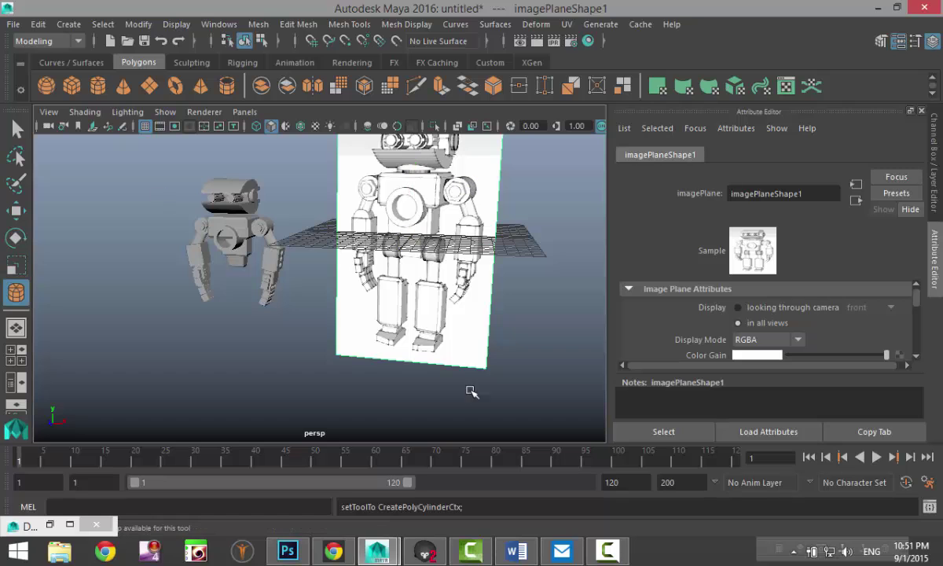
mouse_move(408, 358)
left_mouse_down()
mouse_move(436, 367)
mouse_move(434, 327)
left_mouse_up()
scroll(495, 383, "up", 2)
scroll(512, 357, "down", 3)
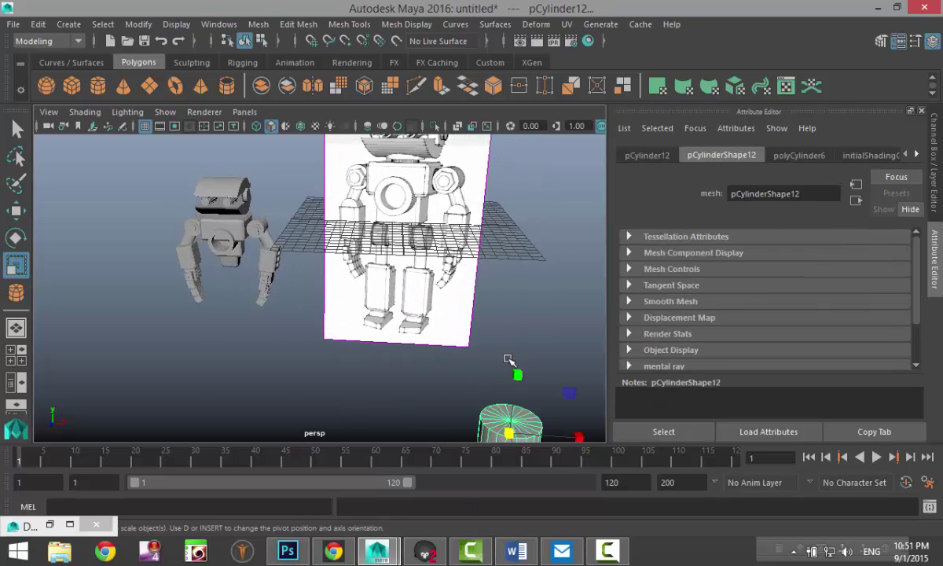
scroll(472, 383, "down", 3)
Step: Move the new cylinder back along Z to about 18.406 and up to about Y 4.547, in front of the reference image
key("w")
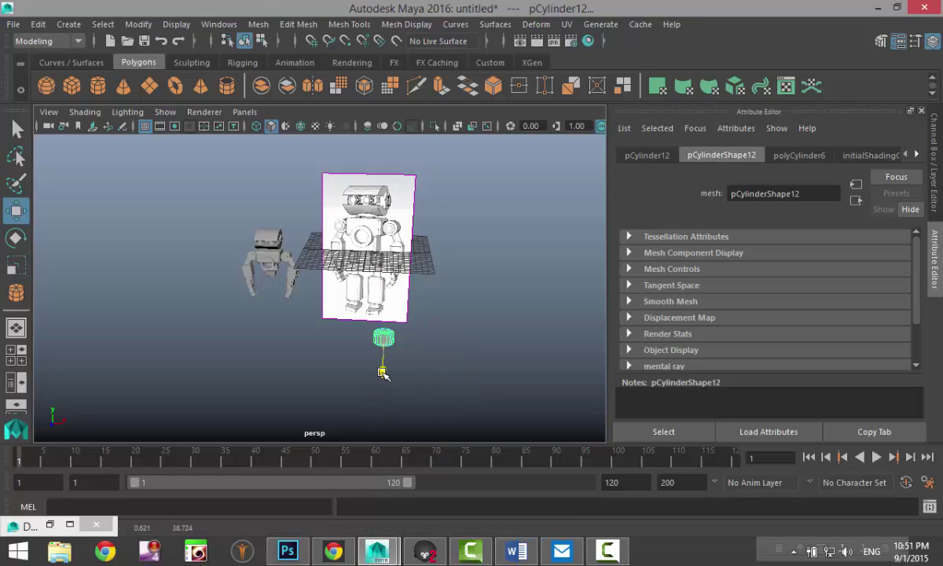
left_click_drag(385, 373, 387, 307)
left_click_drag(382, 234, 386, 195)
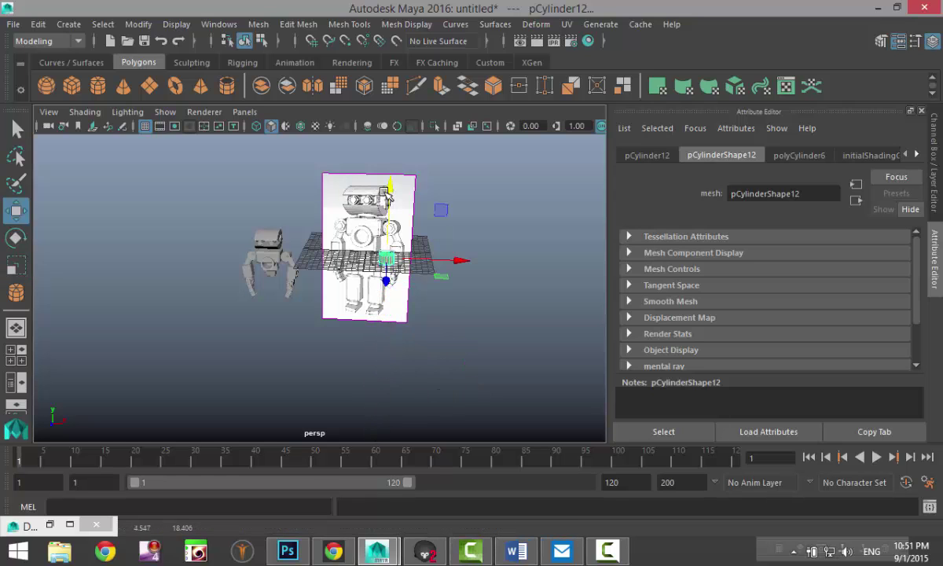
Step: Set the cylinder's axis subdivisions to 30 and its cap subdivisions to 0
key("f")
scroll(363, 255, "down", 4)
left_click_drag(388, 310, 426, 394, "alt")
left_click(648, 155)
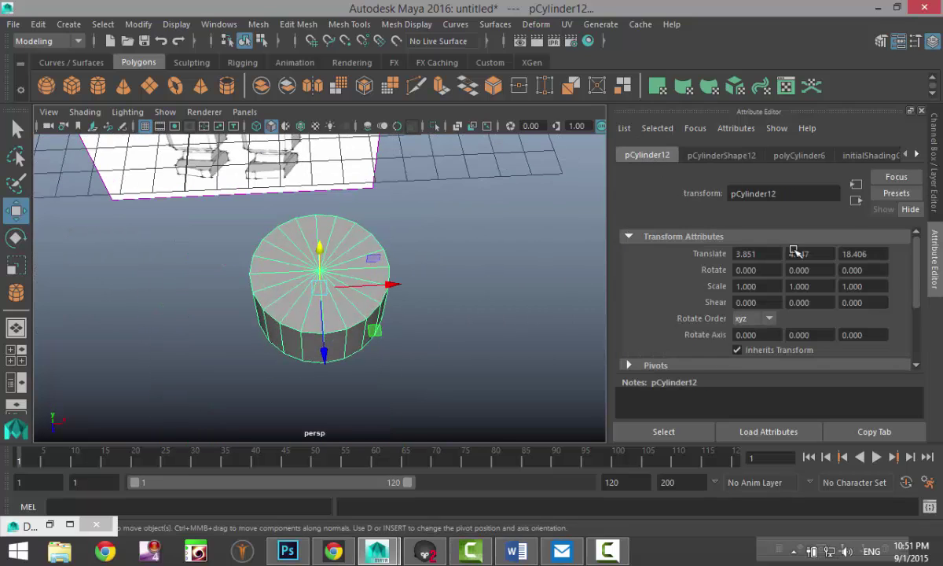
left_click(809, 156)
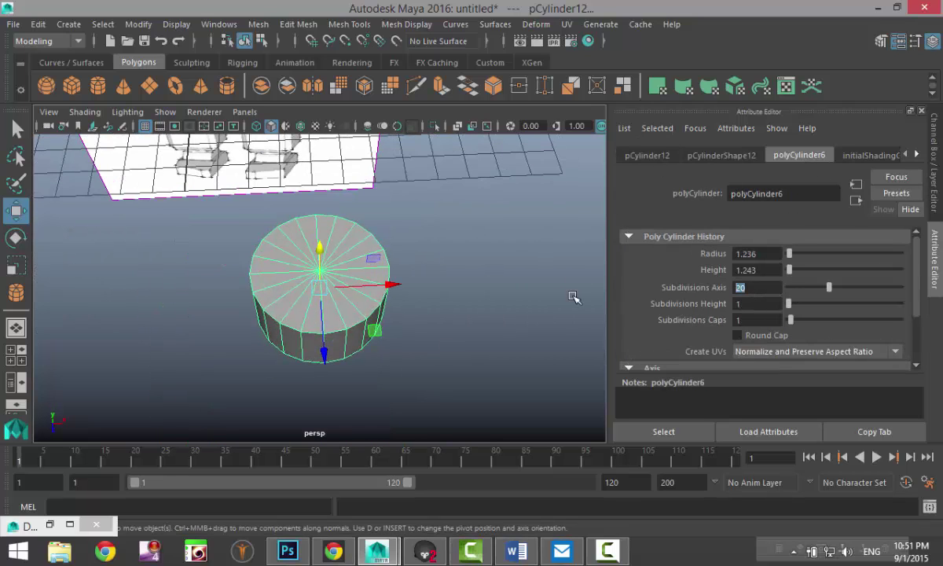
type("30")
key("Return")
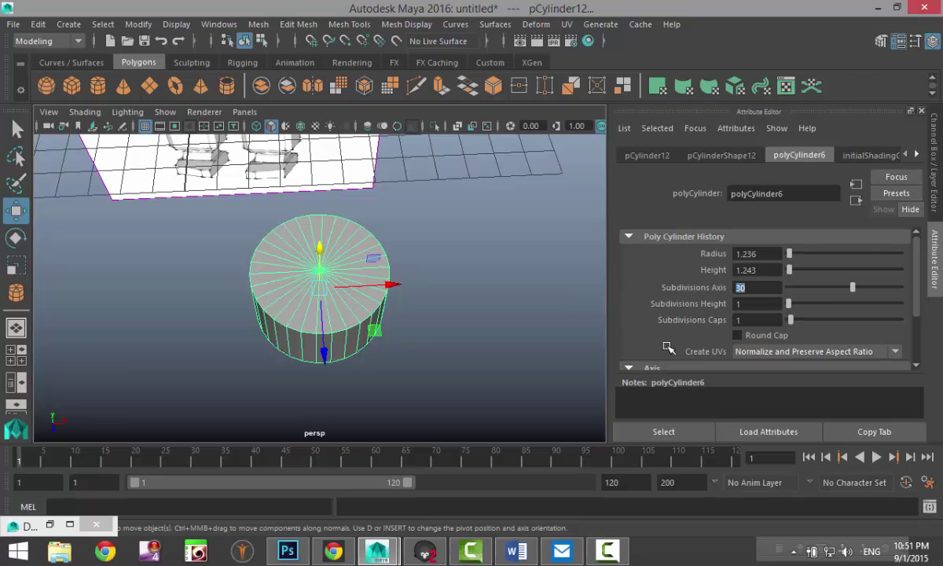
type("0")
key("Return")
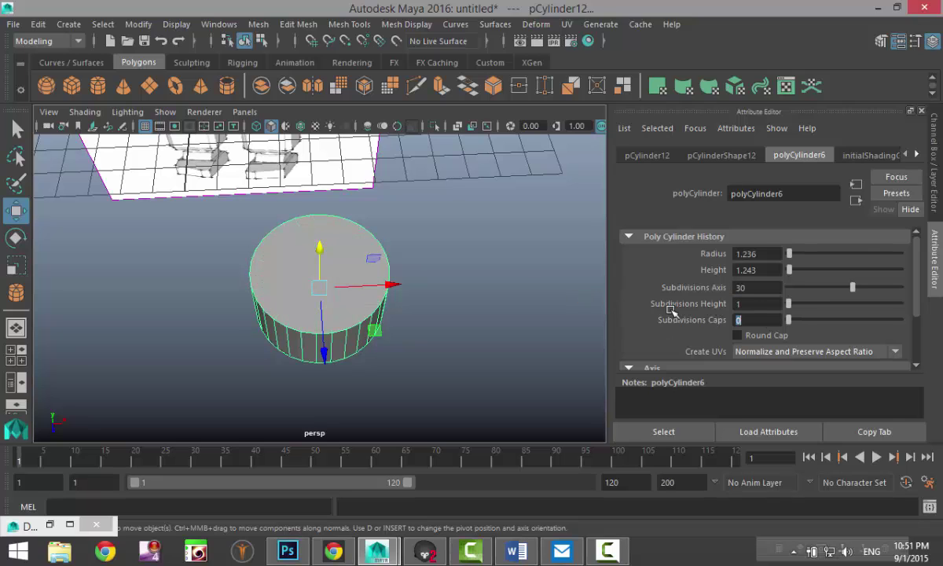
Step: Extrude the cylinder's top and bottom cap faces together and scale them slightly inward to form a thin border
left_click_drag(333, 317, 338, 281, "alt")
right_click_drag(299, 253, 297, 167)
left_click(302, 259)
left_click_drag(376, 351, 410, 259, "alt")
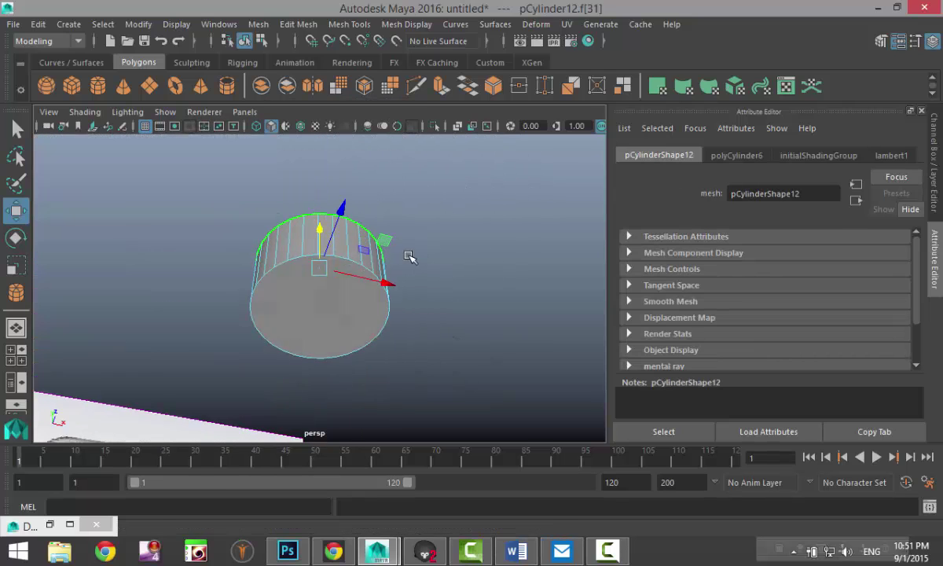
left_click(291, 308, "shift")
left_click_drag(499, 358, 450, 278, "alt")
left_click(299, 23)
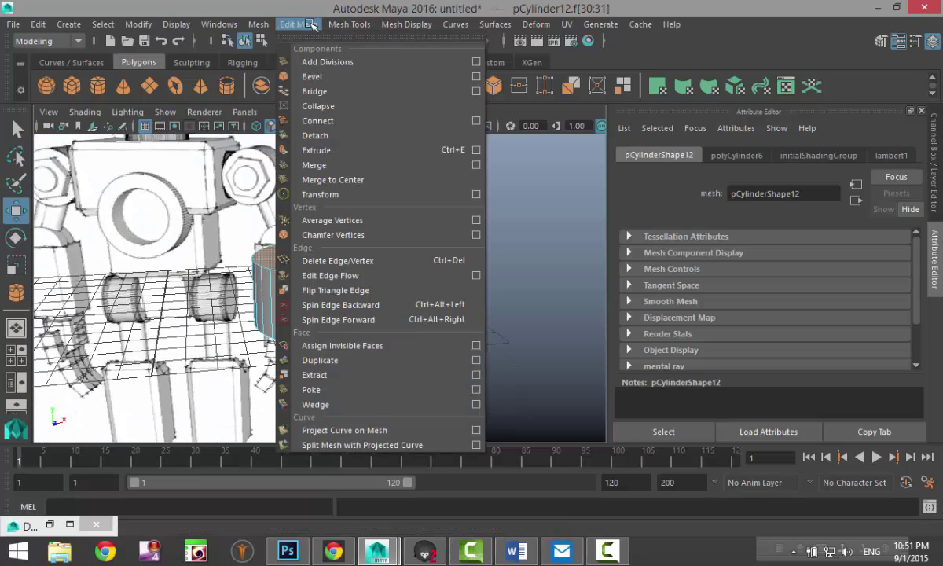
left_click(348, 149)
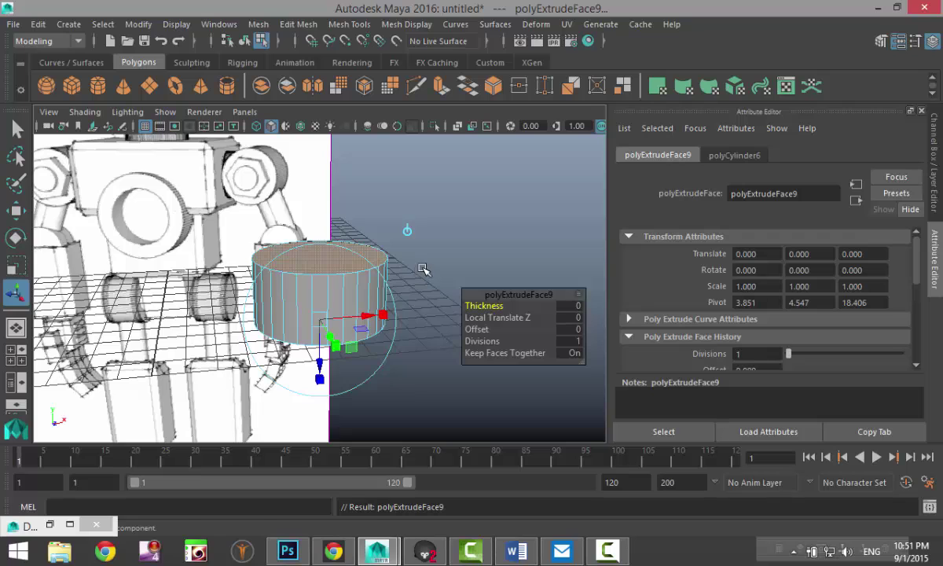
key("r")
left_click_drag(428, 271, 317, 293, "alt")
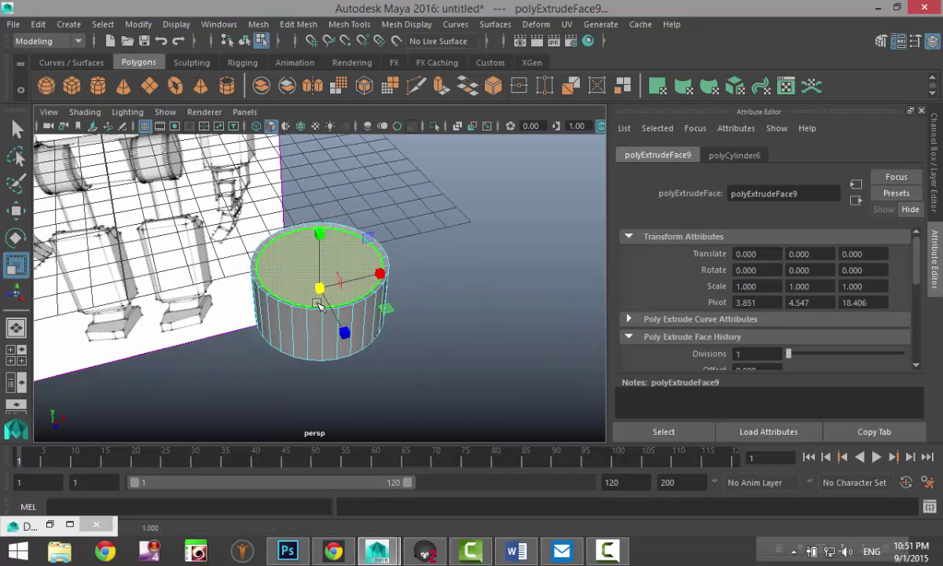
Step: Extrude both cap faces again, scale them slightly apart along the cylinder's height to make raised ends, and clear the selection
key("ctrl+e")
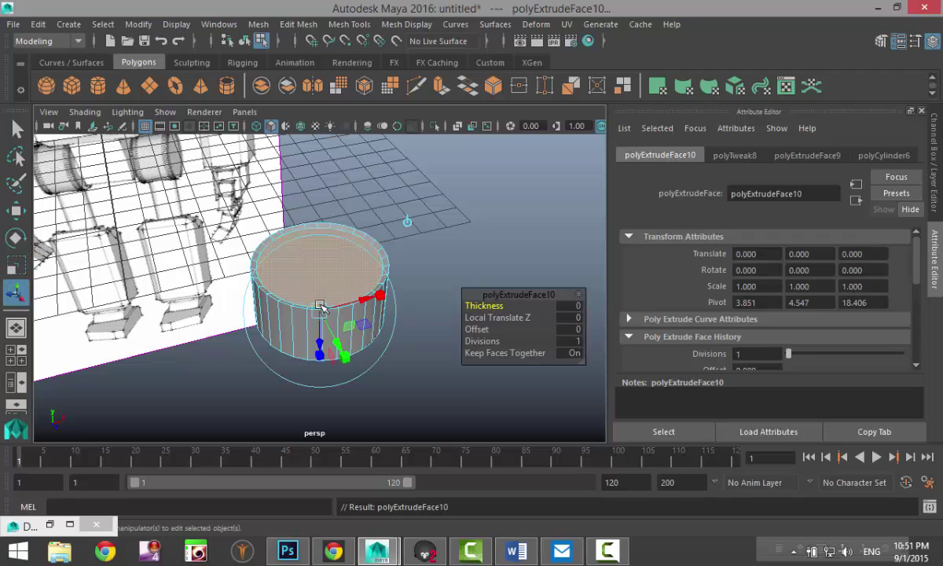
key("r")
left_click_drag(322, 235, 323, 224)
left_click(407, 309)
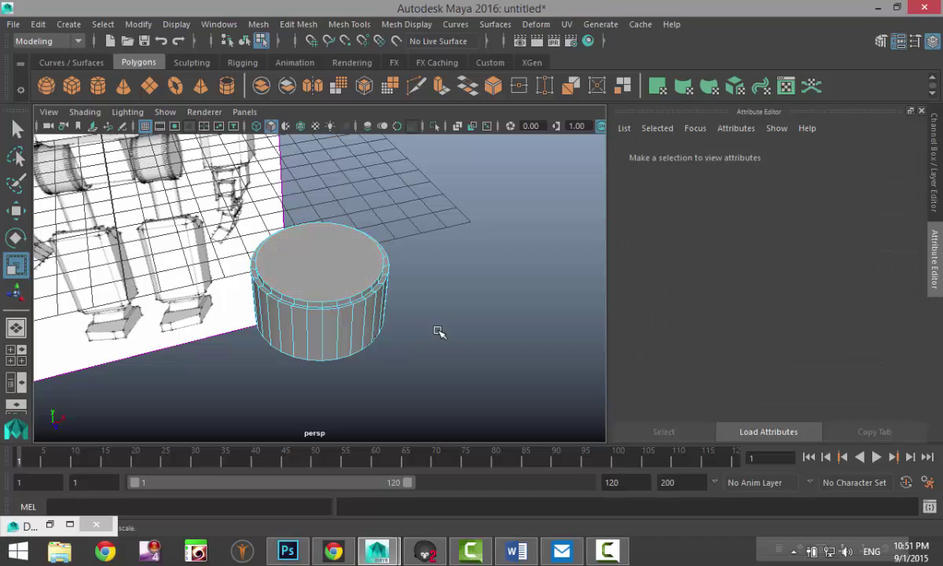
Step: Return the hip cylinder to object mode and rotate it to exactly -90 degrees about Z so it lies sideways
scroll(415, 316, "down", 5)
left_click_drag(422, 323, 341, 344, "alt")
right_click(315, 283)
left_click(386, 105)
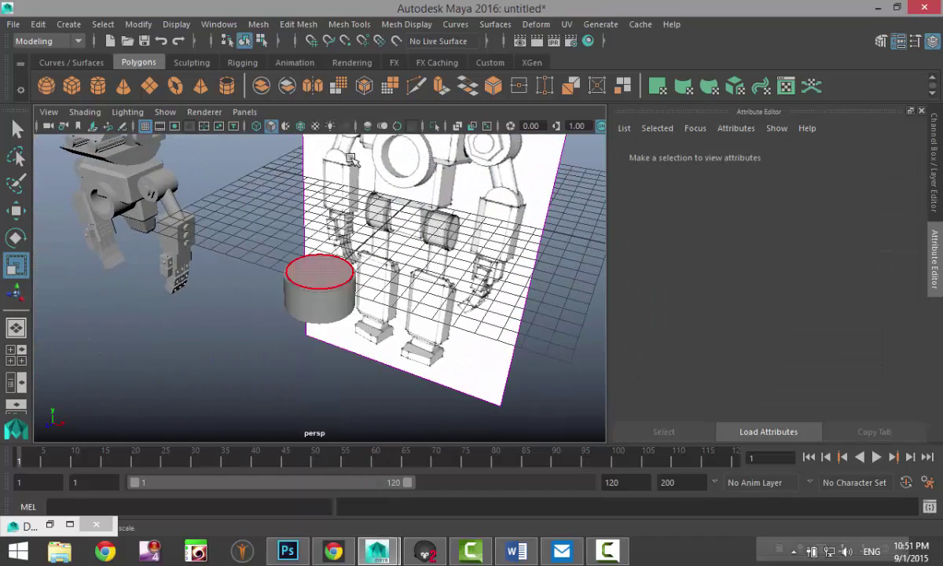
key("e")
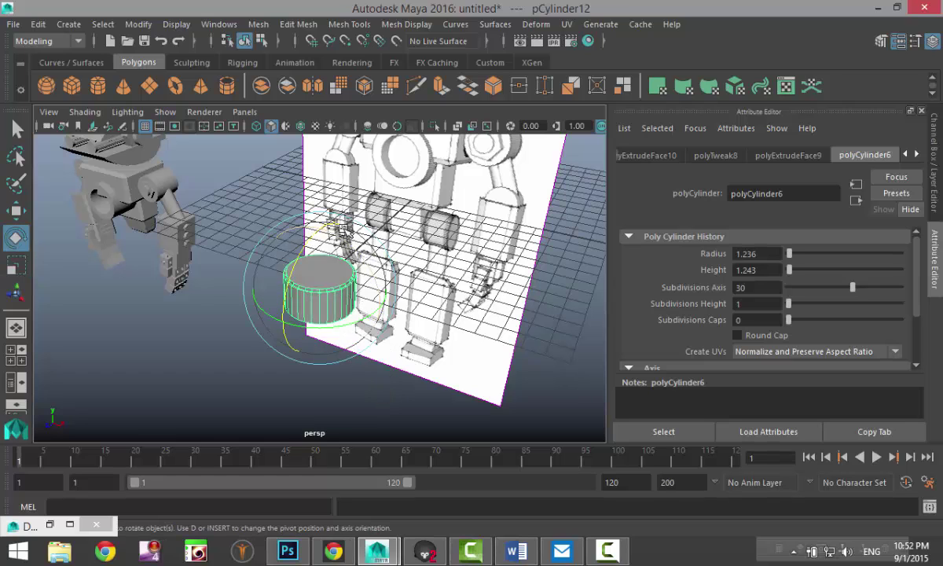
left_click_drag(346, 245, 384, 330)
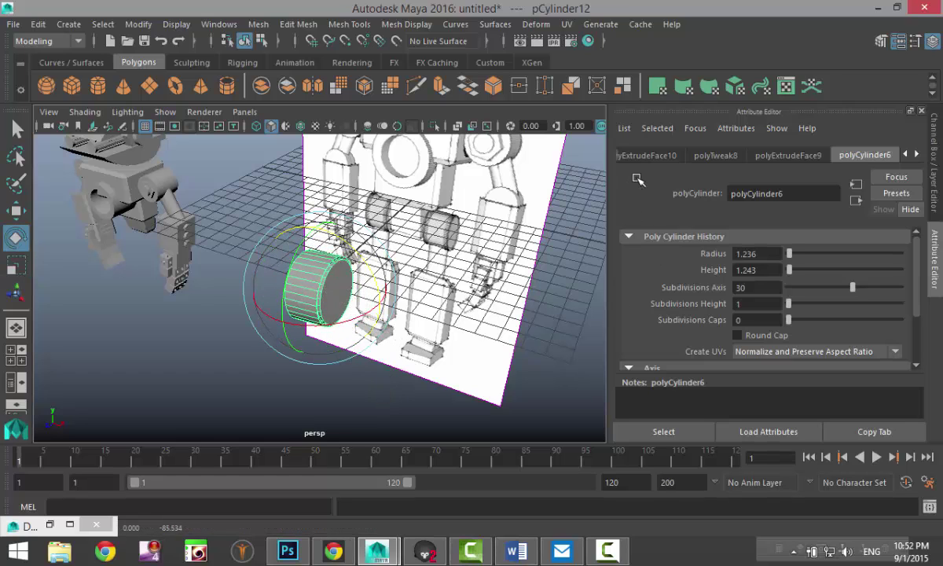
left_click(905, 154)
left_click(651, 156)
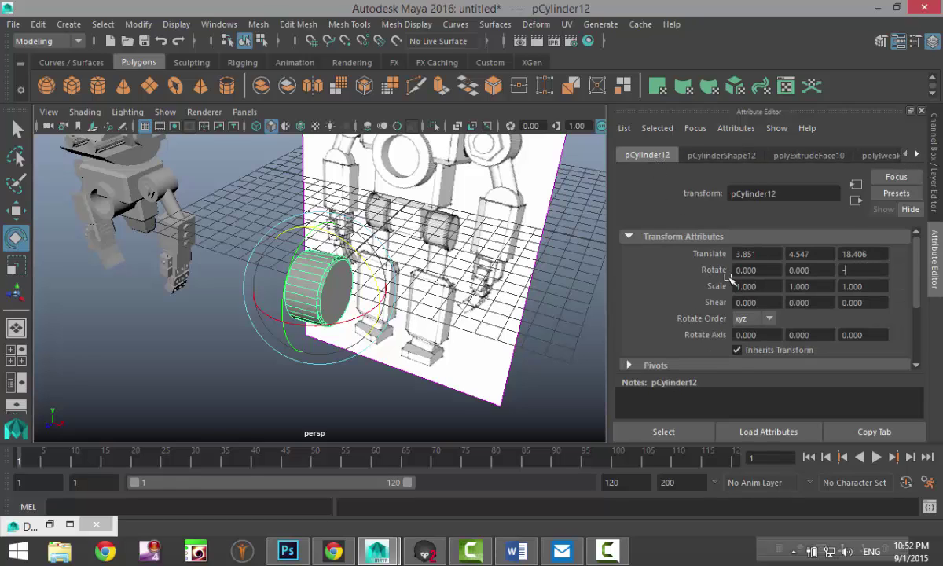
key("Return")
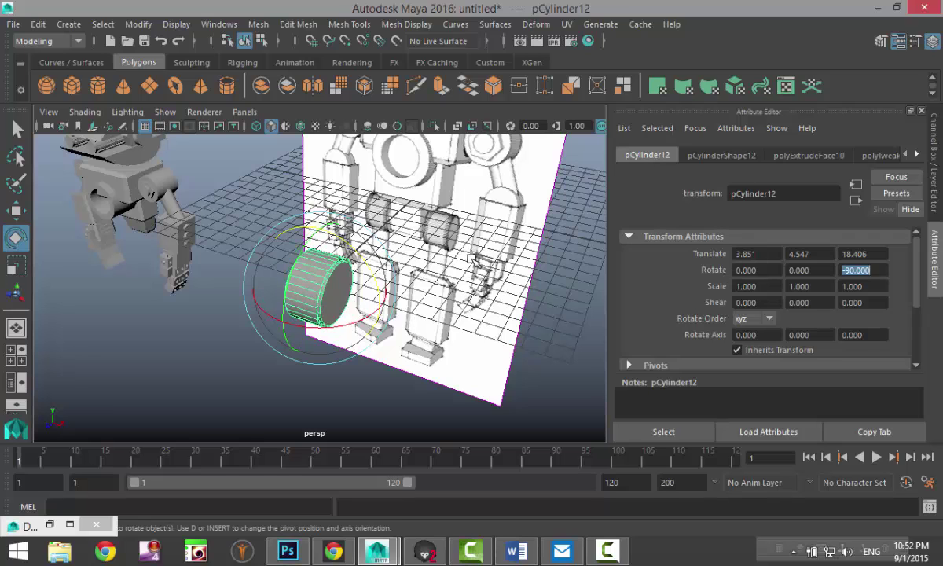
left_click(437, 293)
left_click(333, 294)
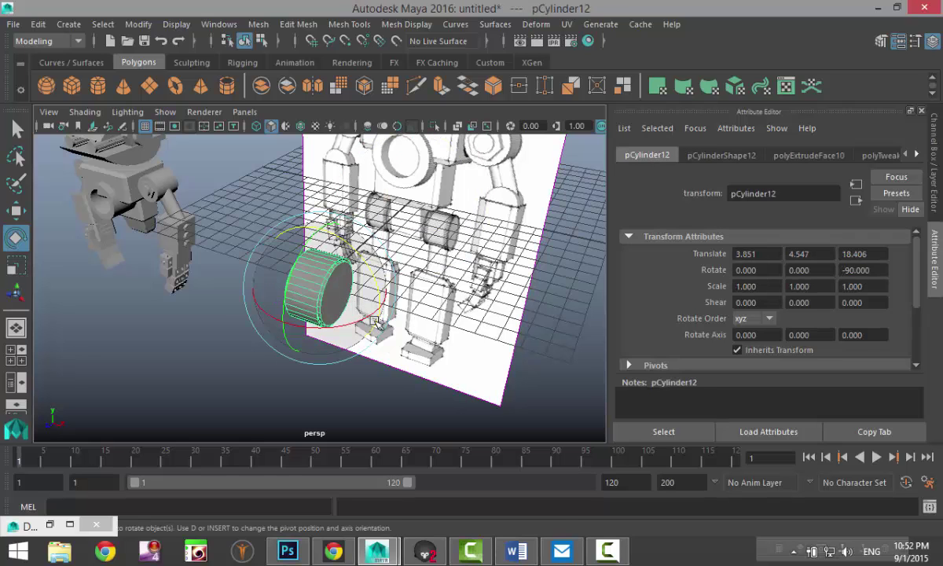
Step: Move the hip cylinder beside the robot's lower torso, to about X -15.644, Y -3.010, Z 7.321
key("w")
left_click_drag(373, 302, 112, 251)
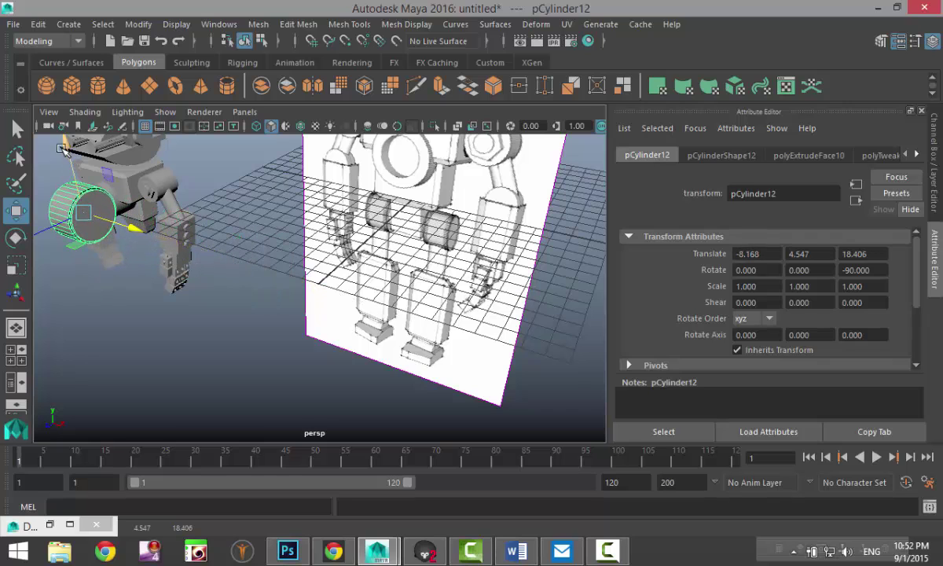
left_click_drag(61, 148, 69, 291)
left_click_drag(47, 352, 187, 239)
key("f")
scroll(186, 248, "down", 2)
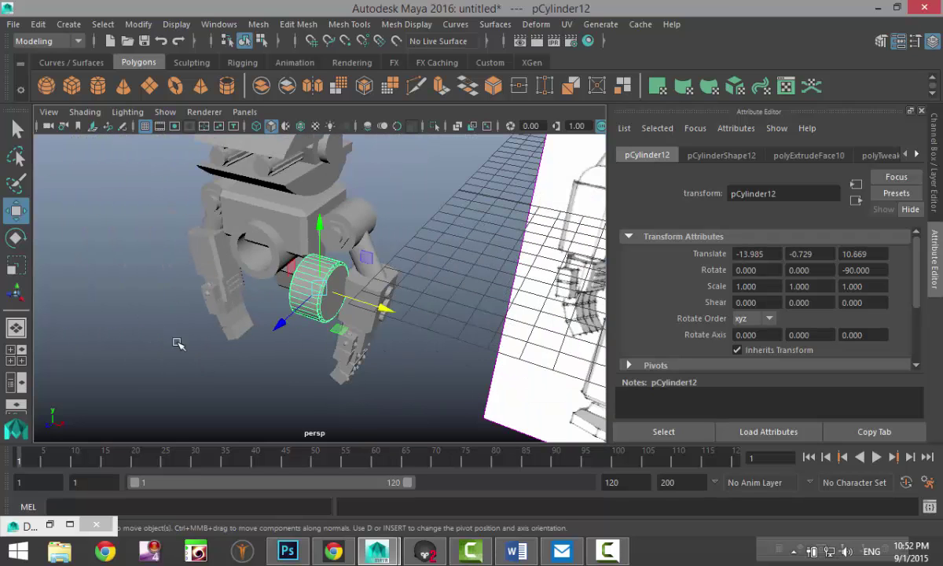
left_click_drag(200, 349, 270, 318, "alt")
left_click_drag(320, 206, 319, 256)
left_click_drag(381, 341, 275, 339)
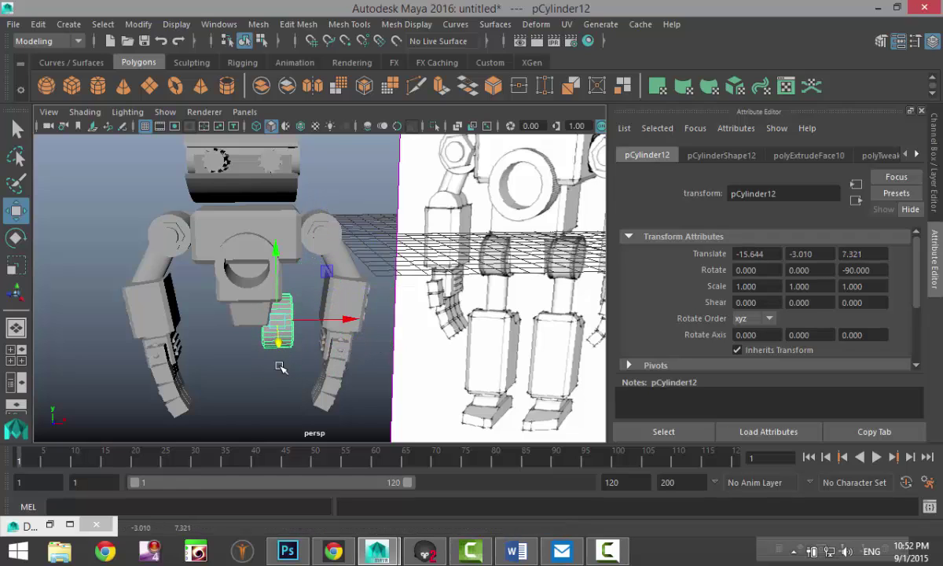
Step: Shift the hip cylinder along Z to about 8.786, centring it front to back on the body using the wireframe side view
key("f")
scroll(283, 372, "down", 5)
key("f")
mouse_move(289, 374)
left_mouse_down("alt")
mouse_move(324, 372)
mouse_move(257, 394)
mouse_move(292, 384)
left_mouse_up("alt")
left_click_drag(275, 307, 246, 306)
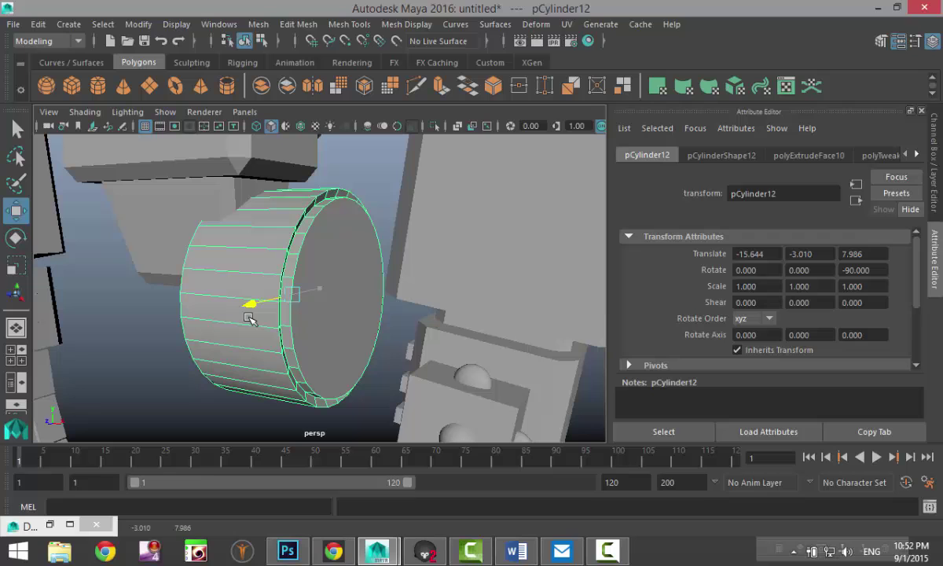
left_click(15, 355)
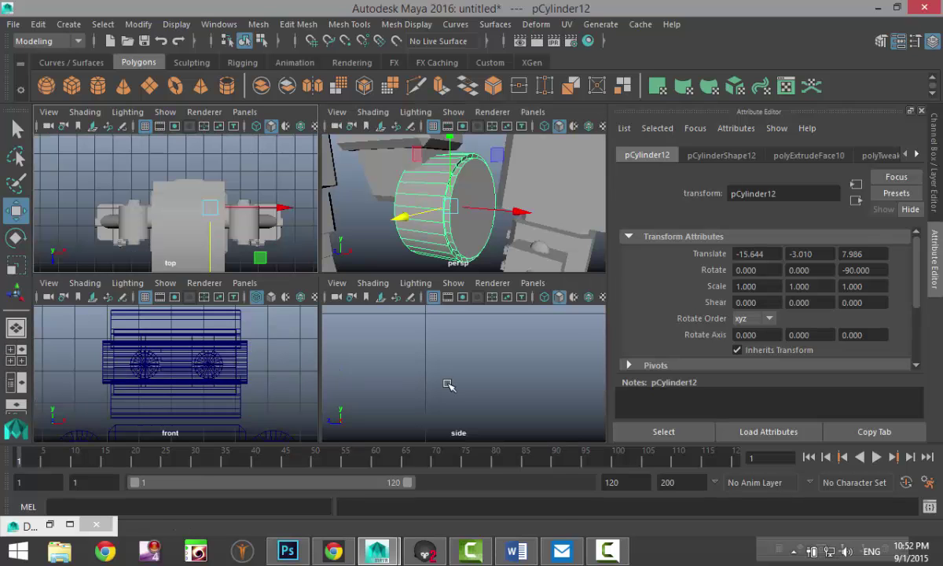
scroll(448, 385, "down", 10)
key("space")
key("f")
scroll(445, 386, "down", 5)
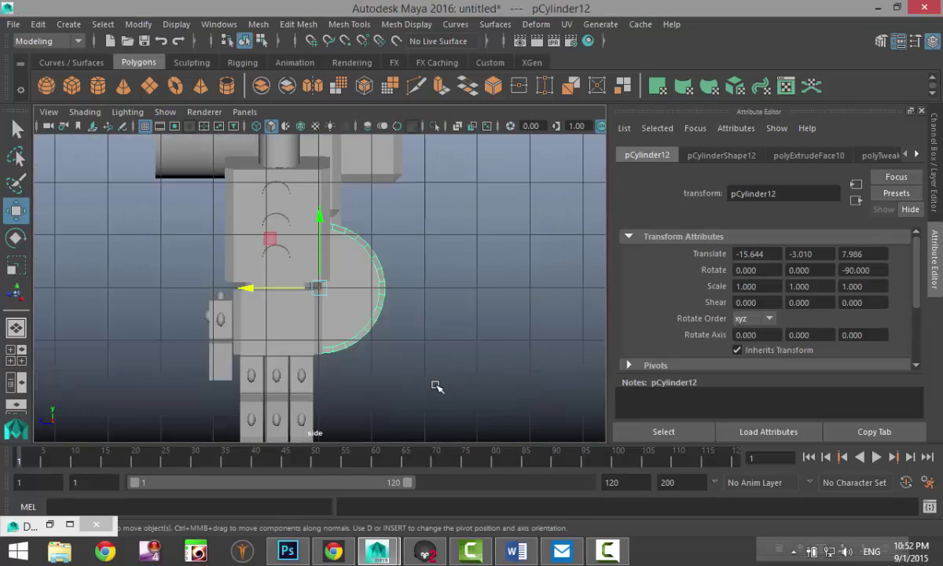
scroll(438, 386, "down", 4)
scroll(423, 385, "up", 6)
key("4")
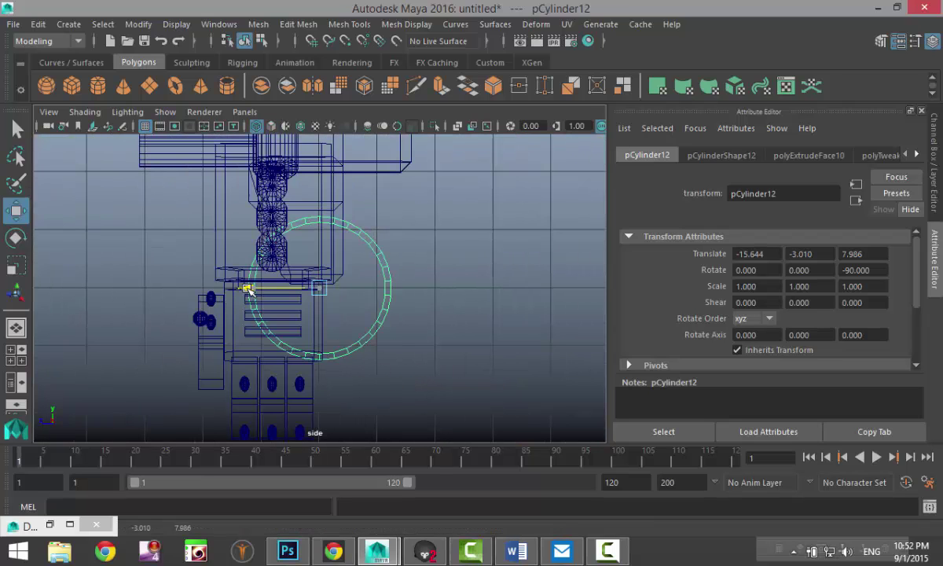
left_click_drag(240, 291, 204, 298)
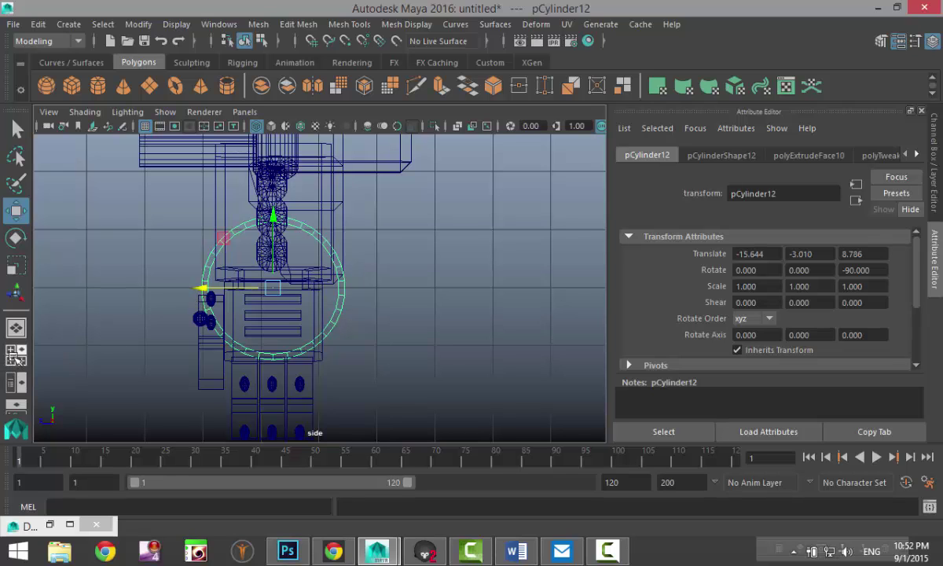
Step: Move the hip cylinder outward in the perspective view to about X -15.178 and set it at about Z 8.199
left_click(16, 354)
key("space")
scroll(322, 310, "down", 5)
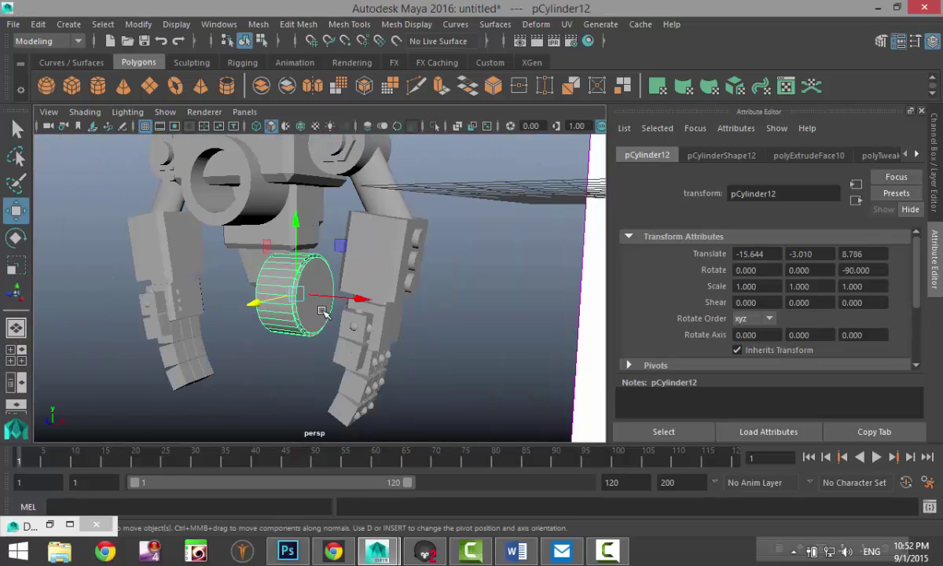
scroll(261, 372, "down", 5)
left_click_drag(259, 371, 430, 344, "alt")
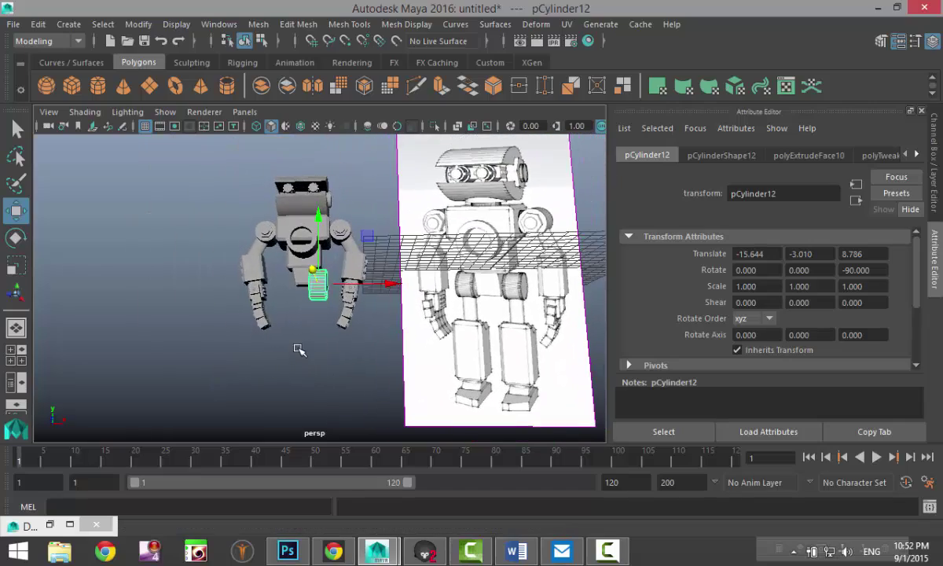
scroll(319, 367, "up", 8)
left_click_drag(401, 304, 431, 304)
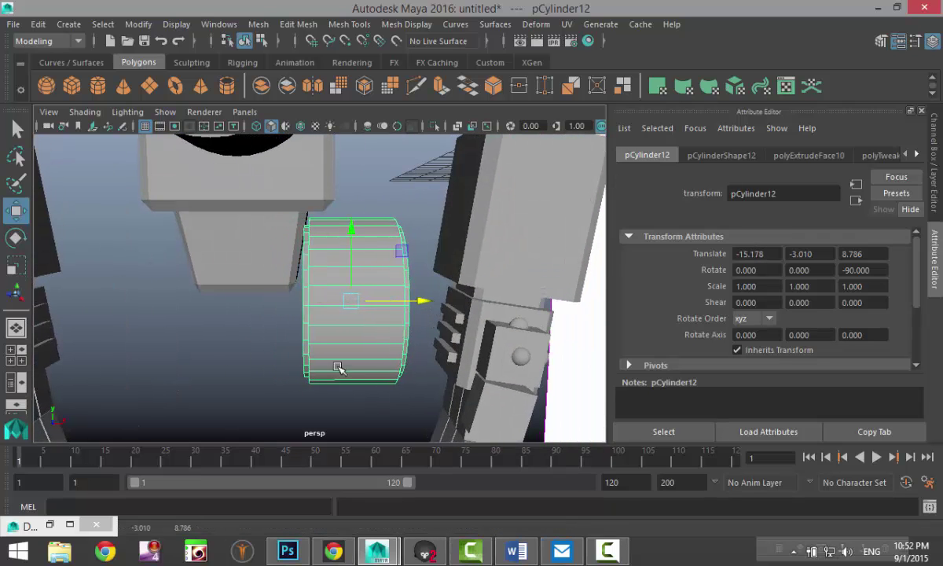
left_click_drag(338, 368, 391, 336, "alt")
scroll(389, 351, "down", 5)
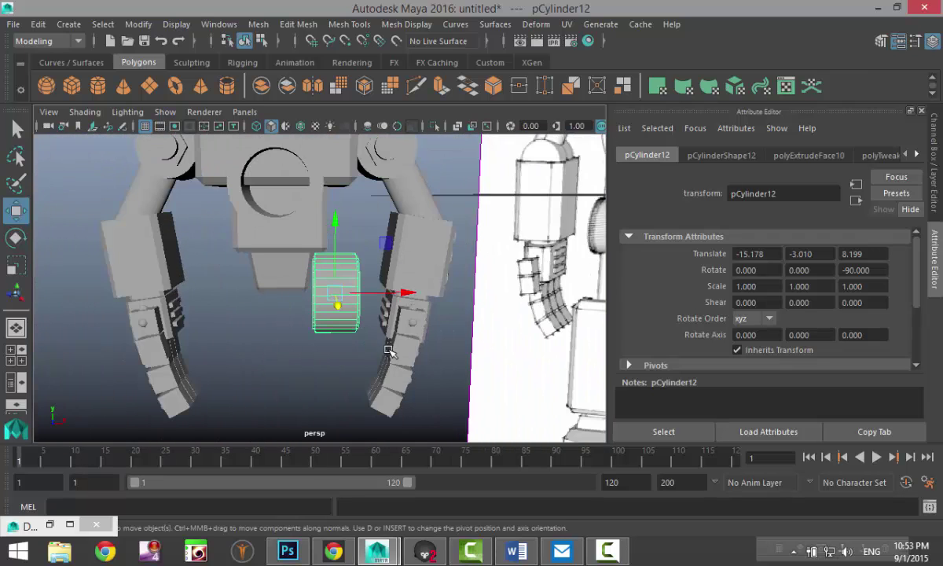
Step: Narrow the hip cylinder to a Y scale of about 0.766 and move it against the lower torso at about X -15.385
left_click_drag(388, 383, 321, 395, "alt")
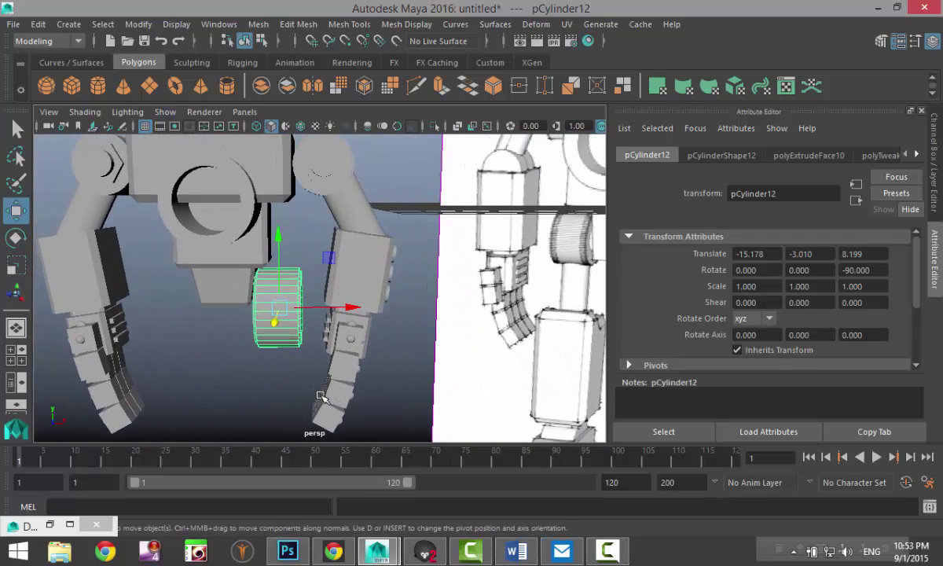
key("r")
mouse_move(345, 308)
left_mouse_down()
mouse_move(331, 312)
mouse_move(343, 312)
left_mouse_up()
key("w")
Step: Duplicate the robot's bevelled chest block and move the copy straight down to about Y -8.861 for the lower leg
right_click_drag(343, 312, 311, 370, "alt")
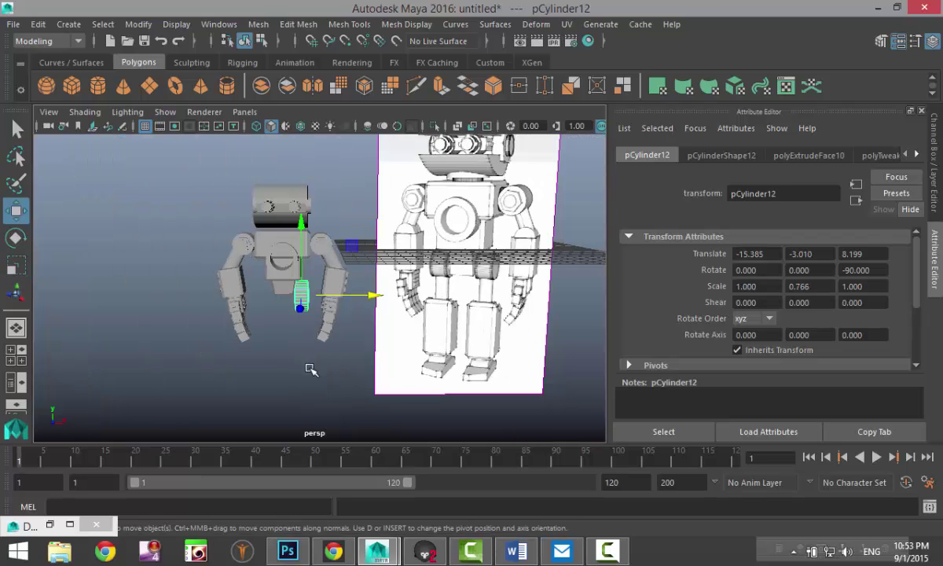
middle_click_drag(314, 368, 224, 332, "alt")
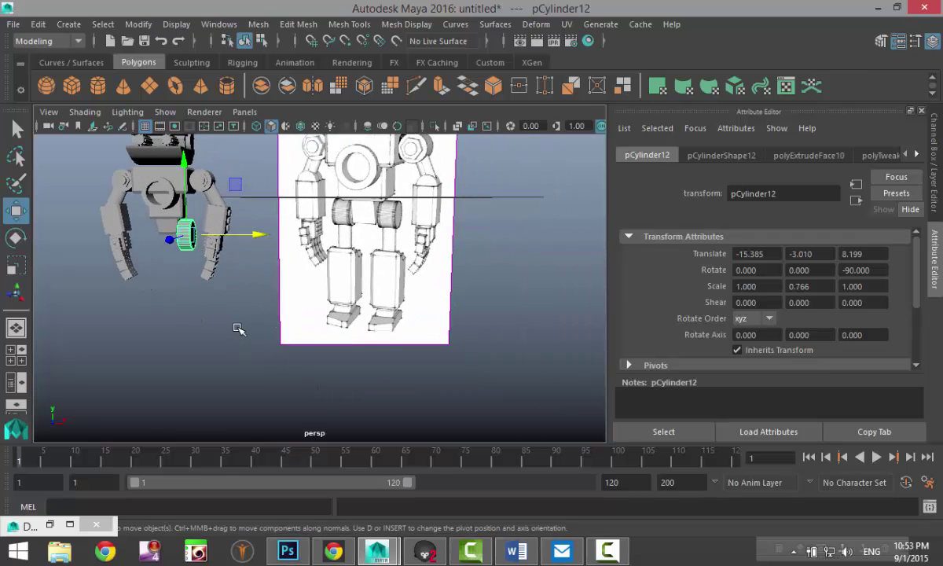
scroll(245, 329, "up", 3)
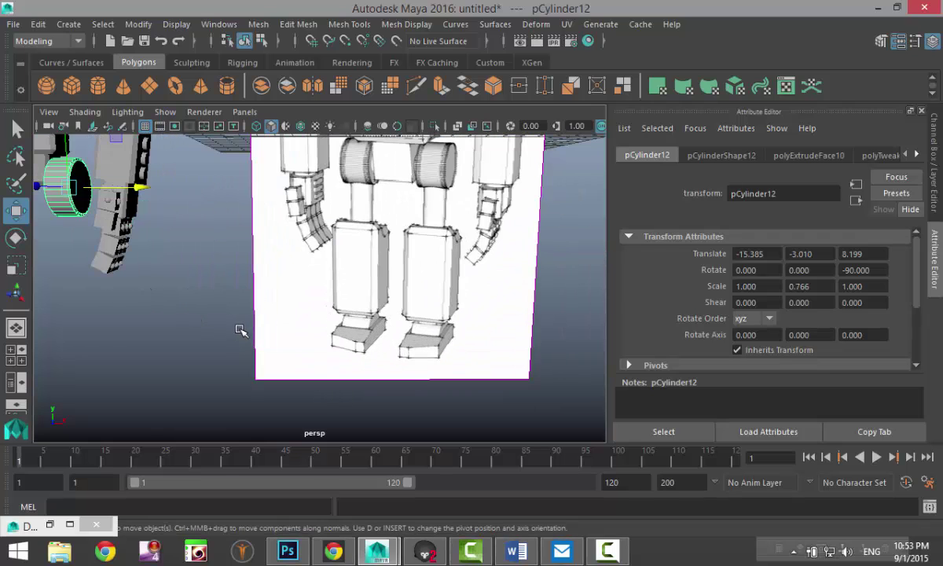
scroll(236, 330, "down", 2)
middle_click_drag(220, 328, 339, 381, "alt")
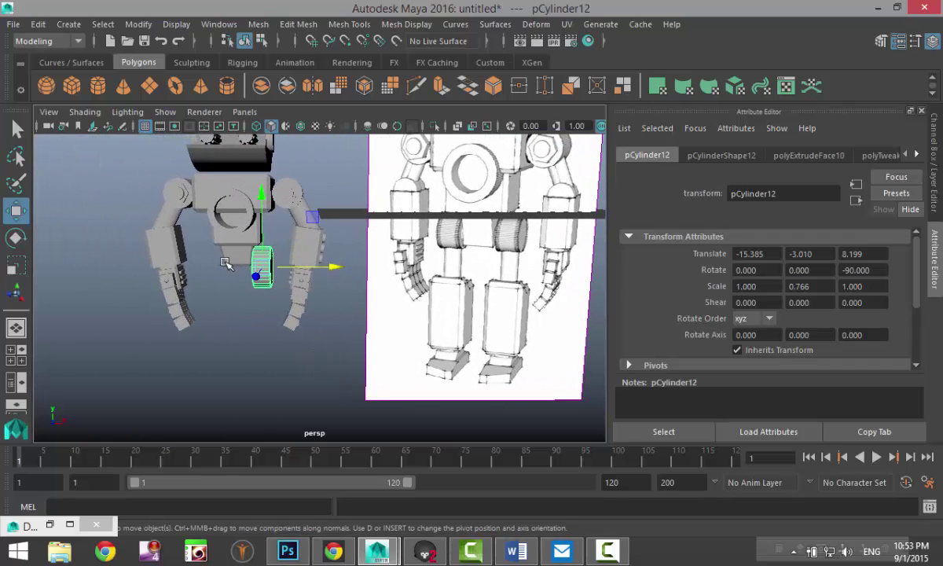
left_click(251, 186)
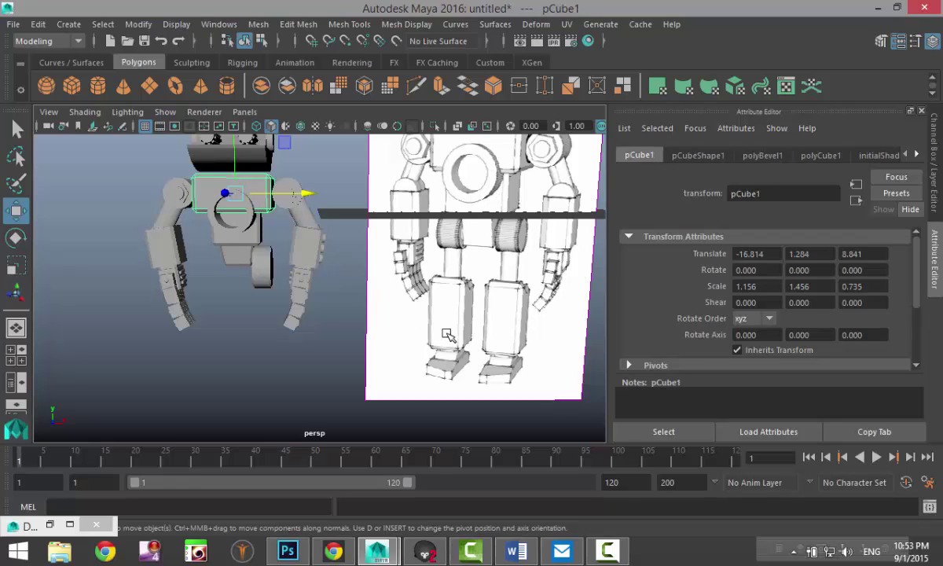
key("ctrl+d")
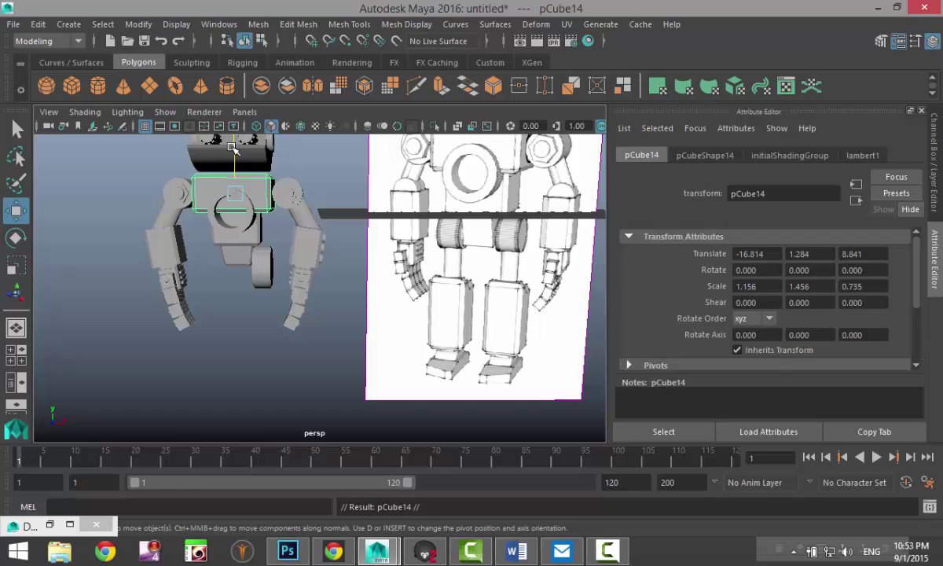
left_click_drag(237, 132, 305, 389)
Step: Rotate the duplicated leg block to -90 degrees about both Z and X so it stands upright
key("e")
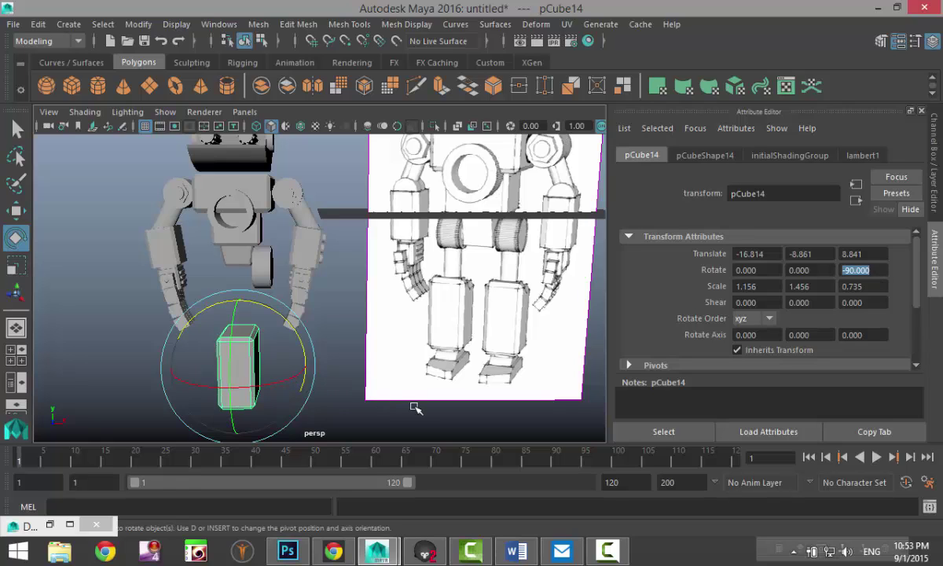
left_click_drag(181, 378, 494, 389)
left_click(771, 270)
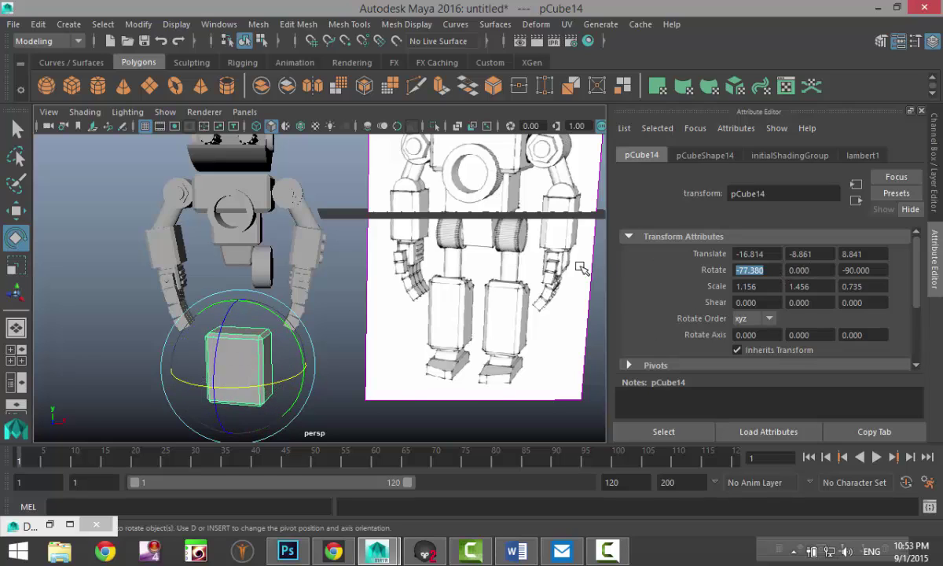
key("Return")
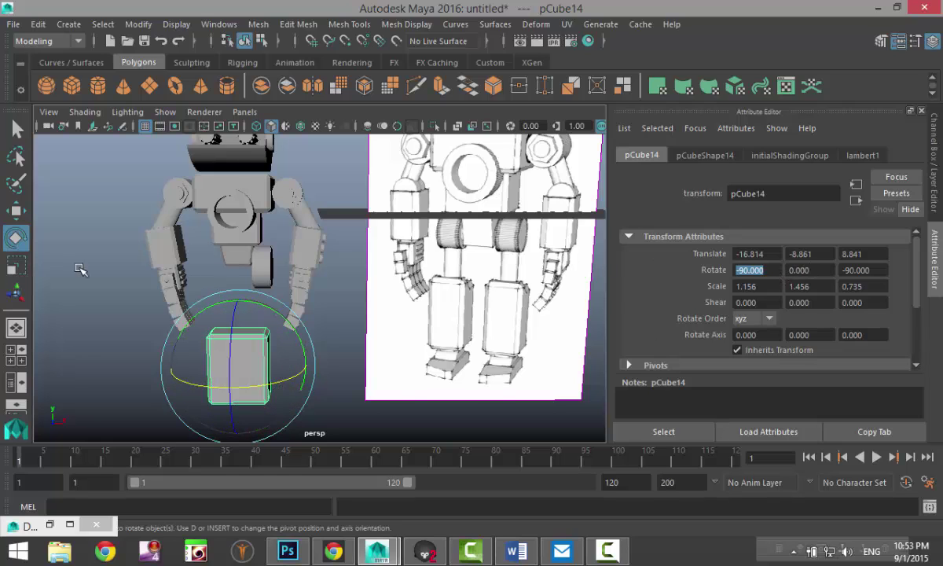
Step: Scale the leg block down to about 1.013 in Y and 0.511 in Z, following the reference leg's proportions
scroll(341, 380, "up", 3)
mouse_move(357, 379)
left_mouse_down("alt")
mouse_move(362, 358)
mouse_move(370, 380)
left_mouse_up("alt")
key("r")
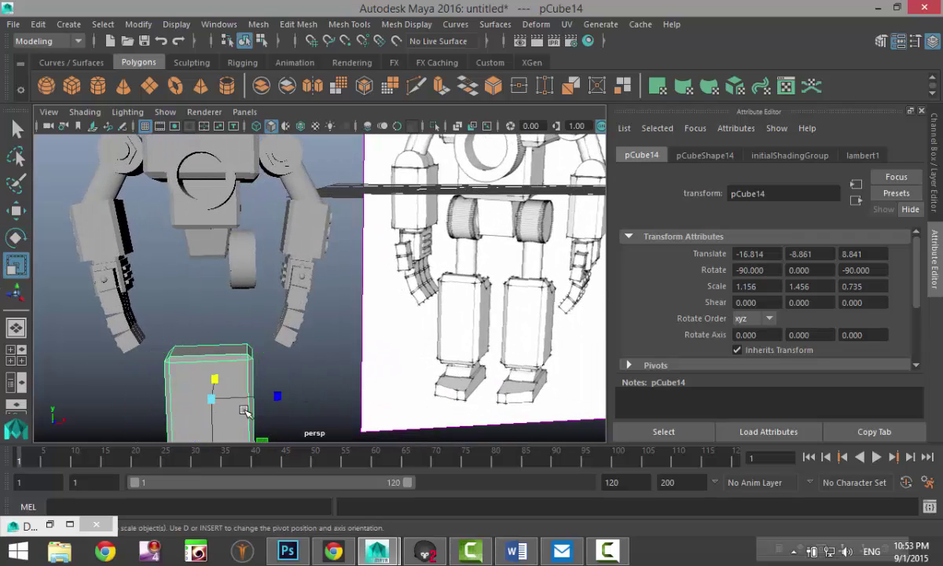
left_click_drag(275, 399, 299, 420)
Step: Move the leg block up to about Y -7.749 and sideways to about X -15.396, beneath the hip cylinder
key("w")
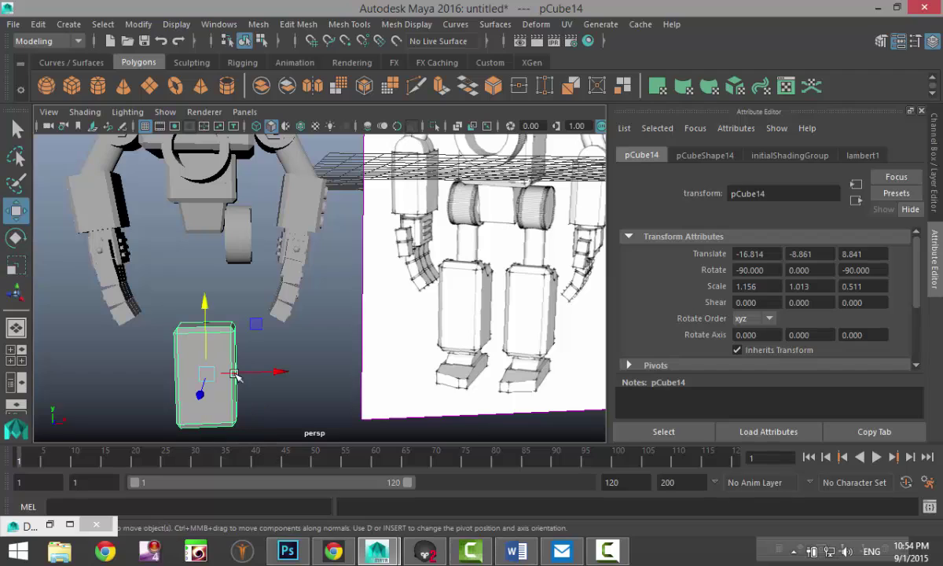
left_click_drag(206, 302, 204, 271)
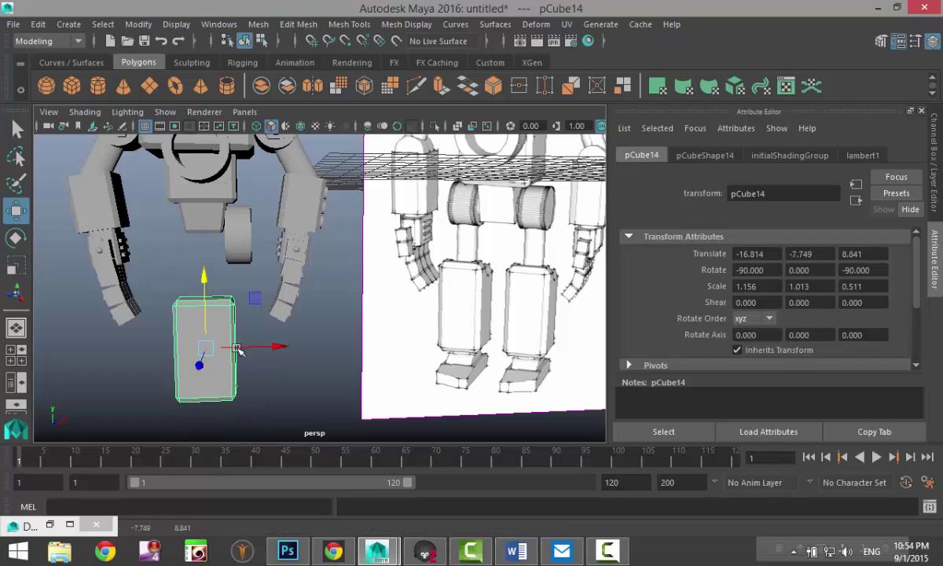
left_click_drag(266, 348, 299, 348)
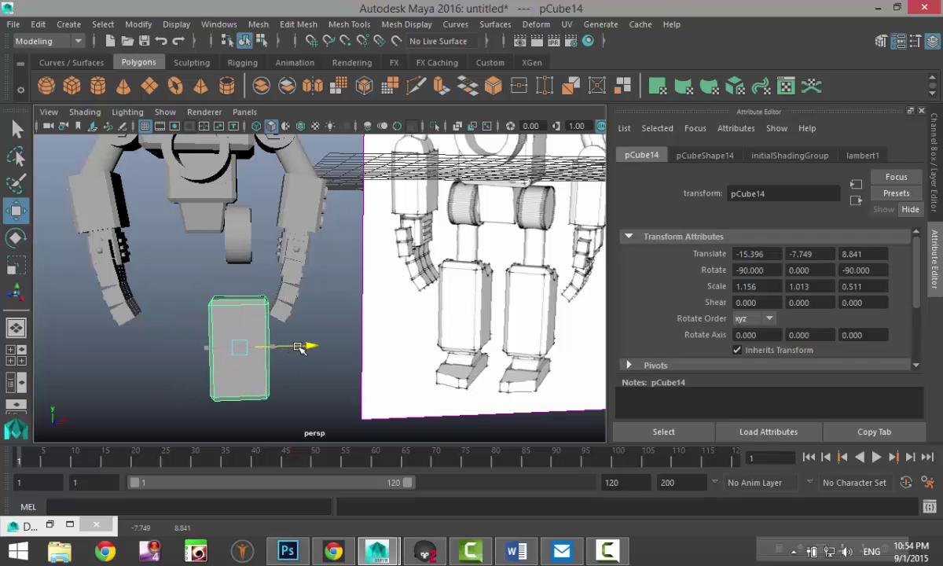
Step: Narrow the leg block's width to a Z scale of about 0.375
left_click_drag(301, 399, 307, 395, "alt")
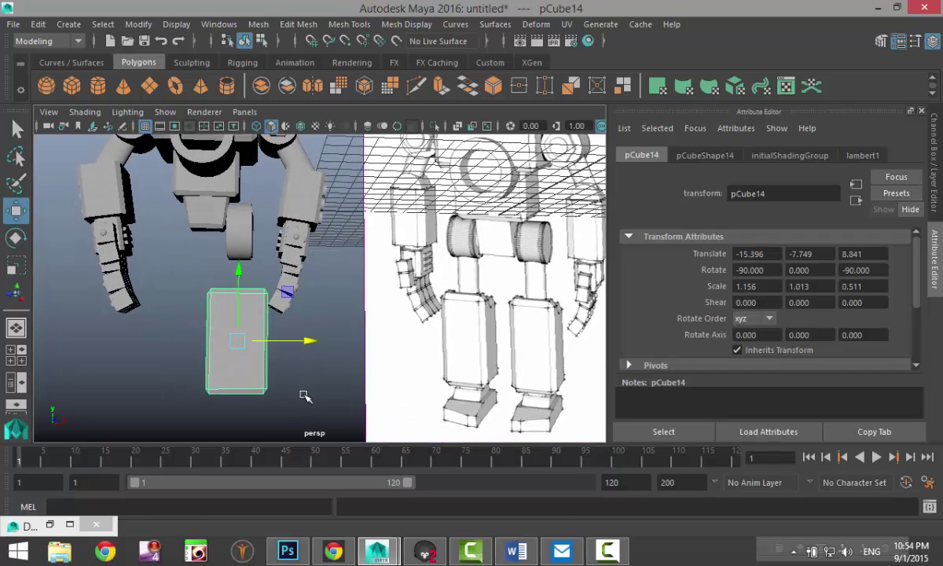
key("r")
left_click_drag(306, 342, 287, 340)
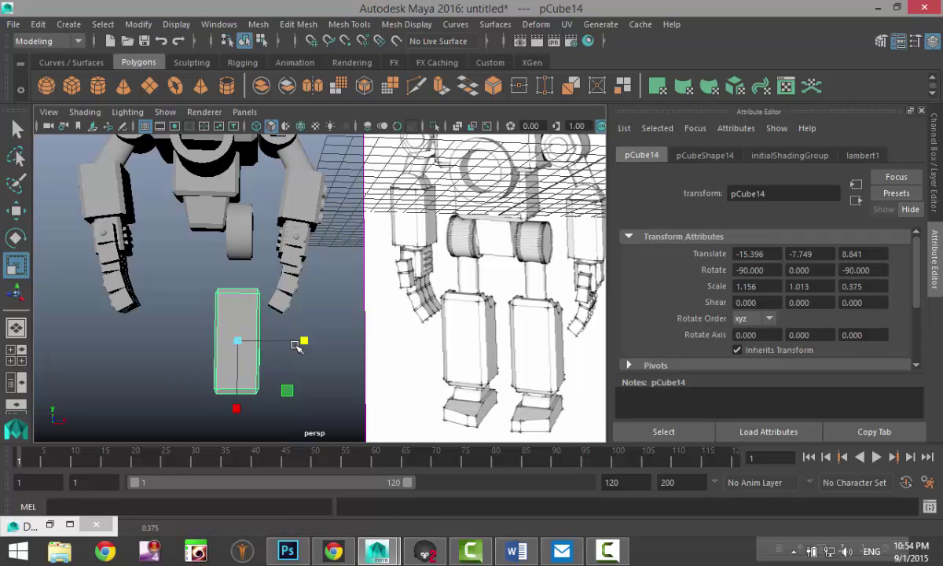
left_click_drag(343, 377, 248, 392, "alt")
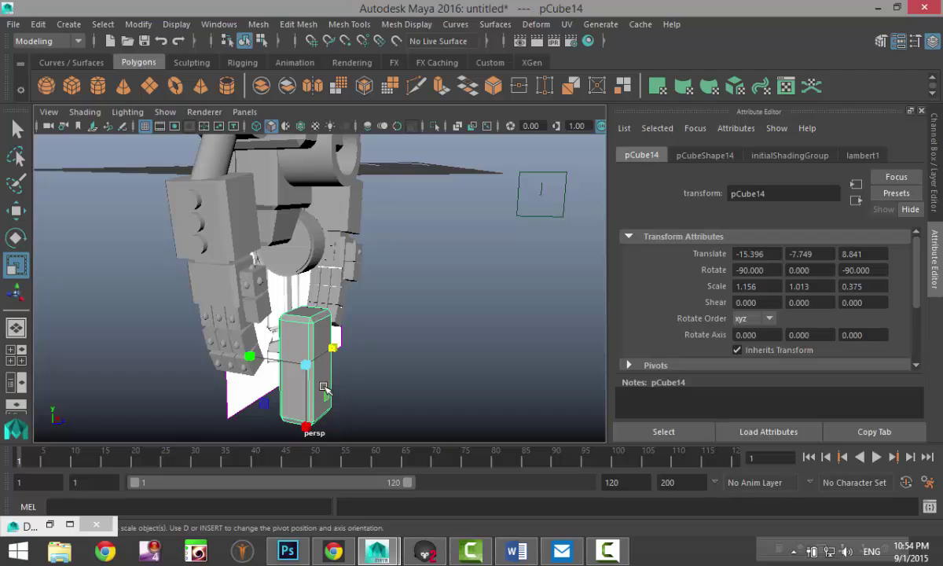
Step: Shift the leg block in depth to about Z 8.232 to line it up under the hip cylinder
key("w")
left_click_drag(372, 377, 299, 396)
scroll(354, 378, "up", 3)
middle_click_drag(336, 324, 390, 306, "alt")
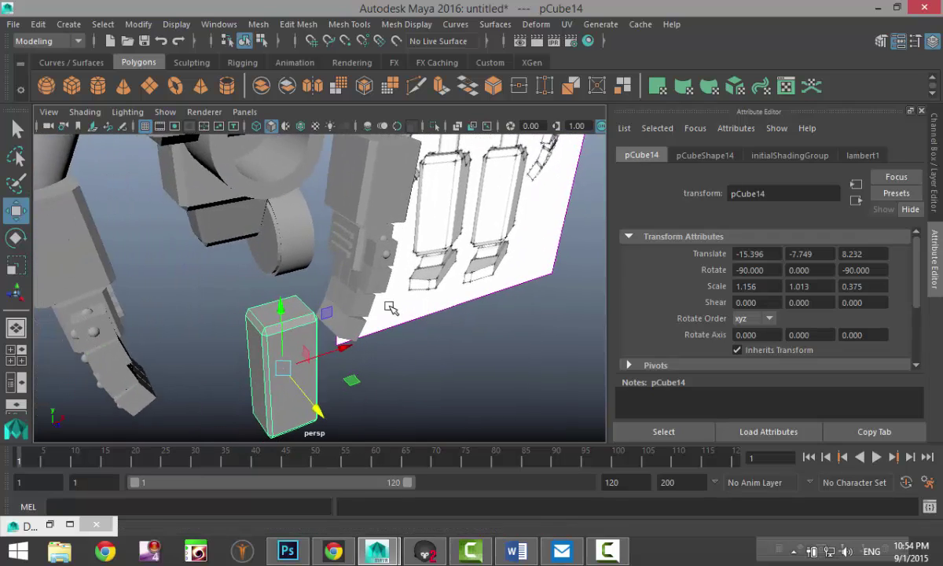
Step: Duplicate the leg block and scale the copy to about 2.196, 0.571, 0.212, forming a long thin shaft through the leg
left_click_drag(391, 309, 402, 366, "alt")
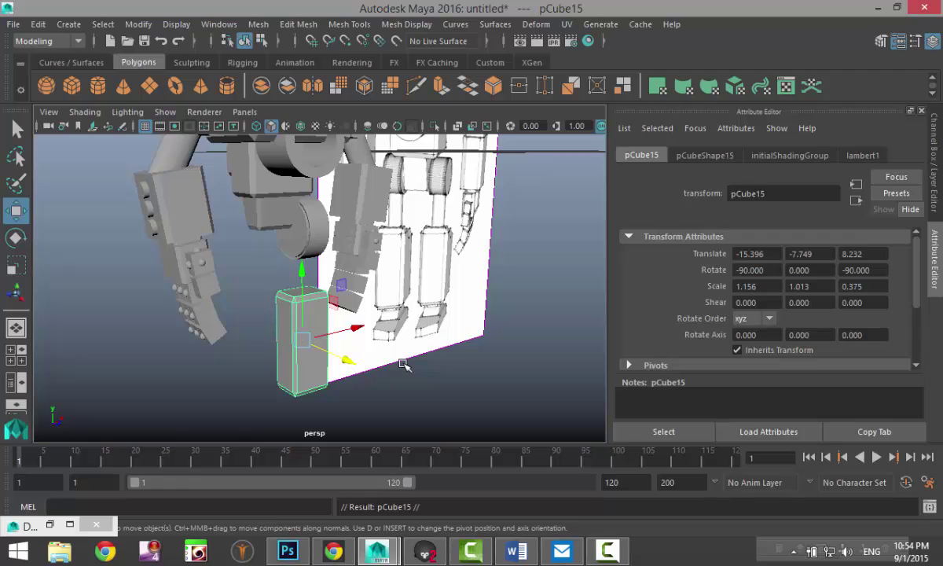
key("r")
left_click_drag(303, 404, 327, 441)
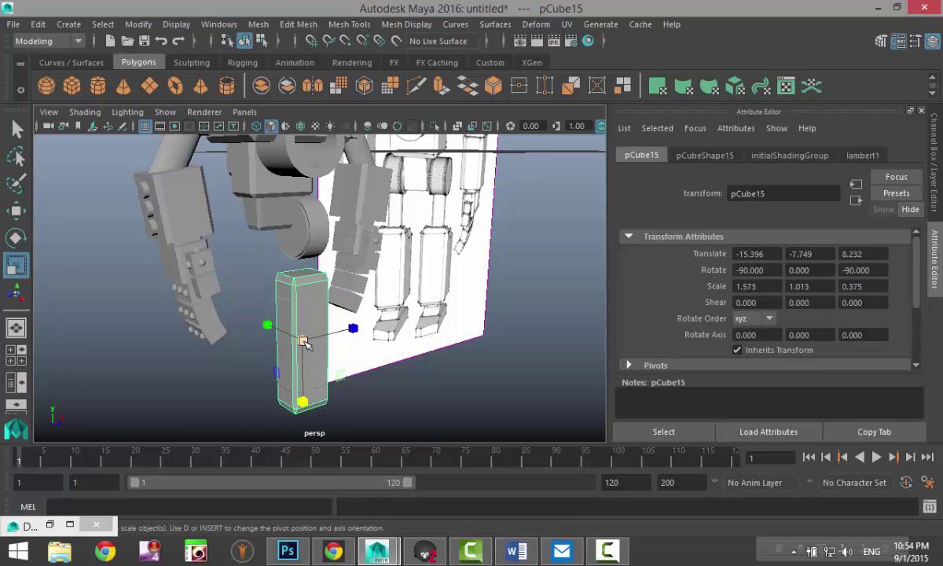
left_click_drag(305, 344, 306, 488)
left_click_drag(411, 401, 373, 396, "alt")
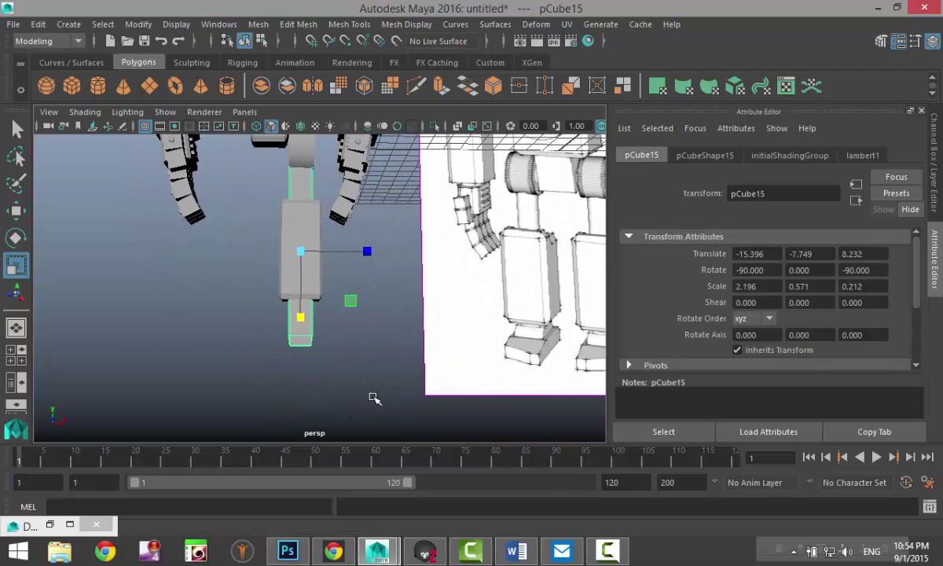
Step: Raise the bottom vertices of the thin shaft so only a short ankle stub projects below the leg block
right_click(295, 348)
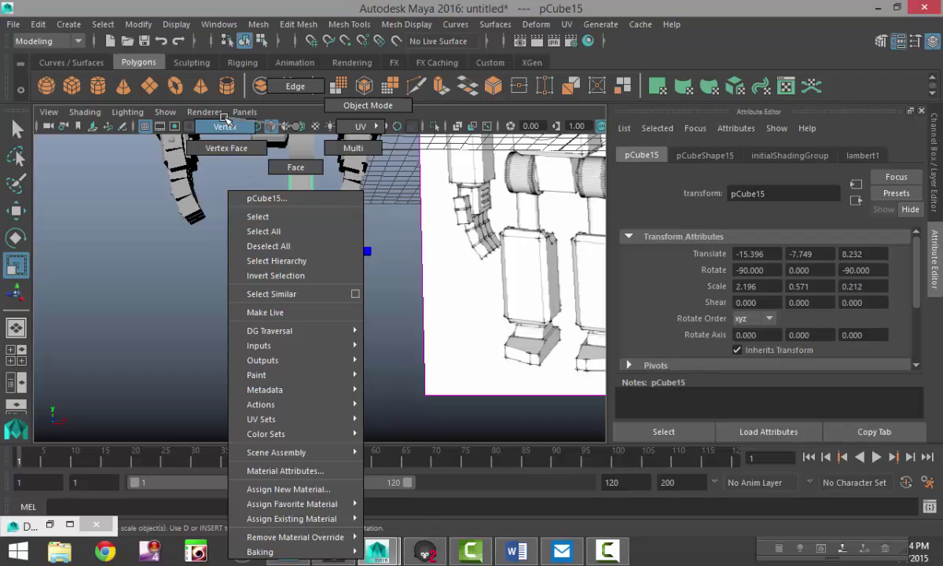
left_click(226, 148)
left_click_drag(389, 415, 389, 414)
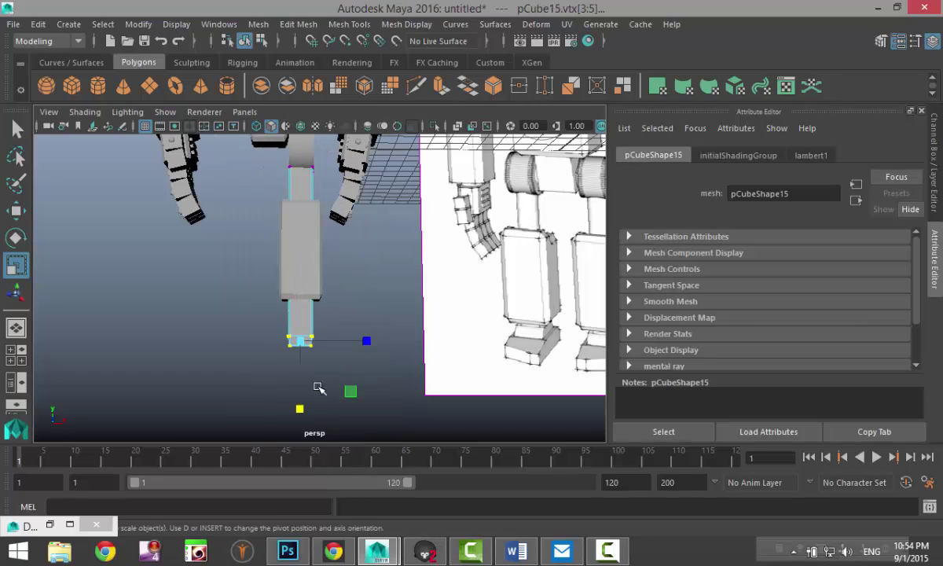
key("w")
left_click_drag(301, 275, 302, 244)
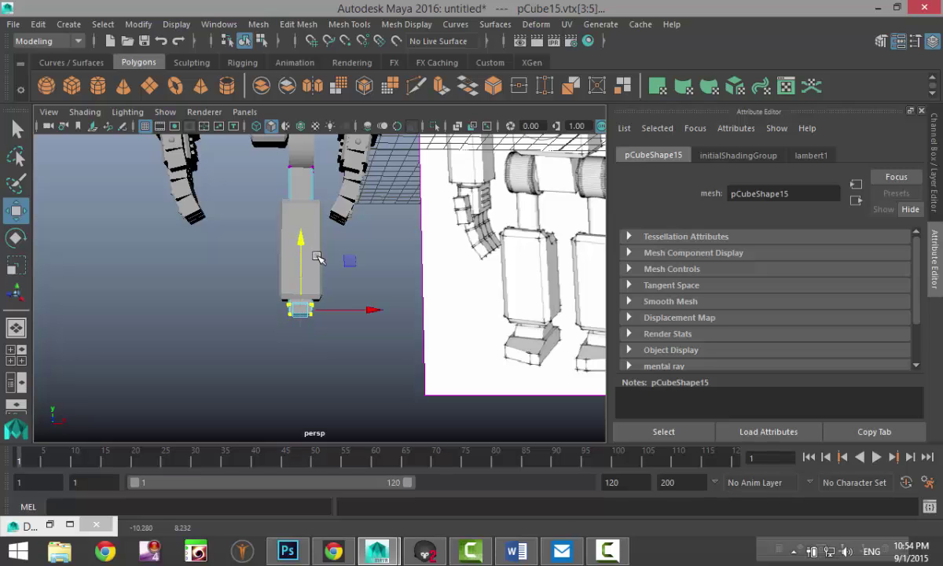
scroll(318, 259, "down", 2)
left_click_drag(356, 362, 336, 343, "alt")
left_click(400, 386)
Step: Create a polygon cube for the foot and place it around the ankle at about X -14.963, Y -9.445, Z 8.820
scroll(367, 375, "up", 5)
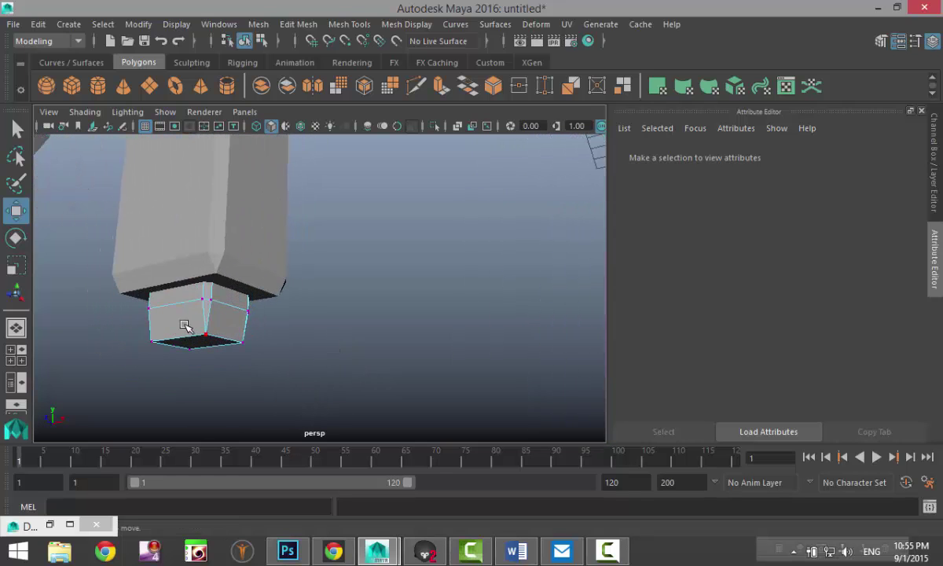
scroll(320, 376, "down", 4)
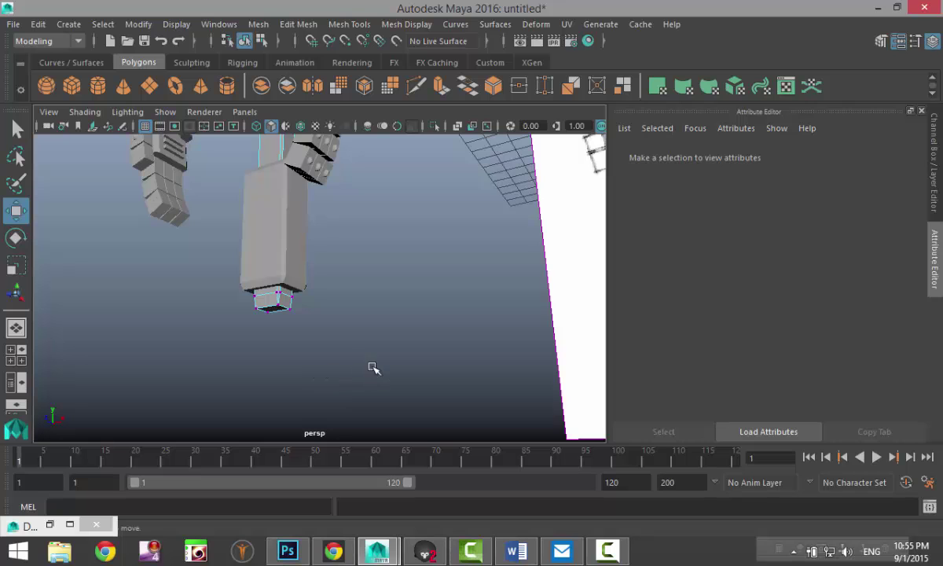
left_click_drag(373, 368, 315, 395, "alt")
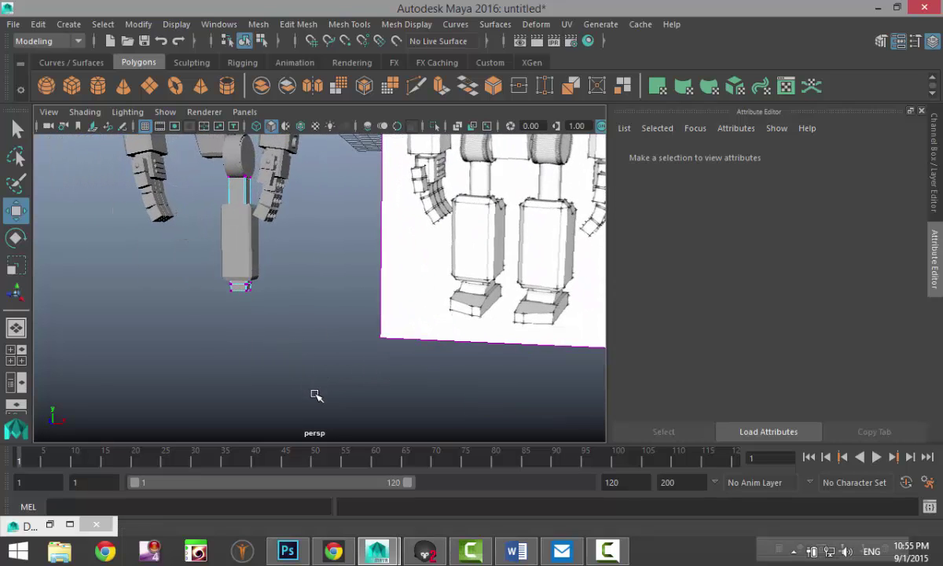
scroll(150, 236, "down", 5)
left_click(71, 85)
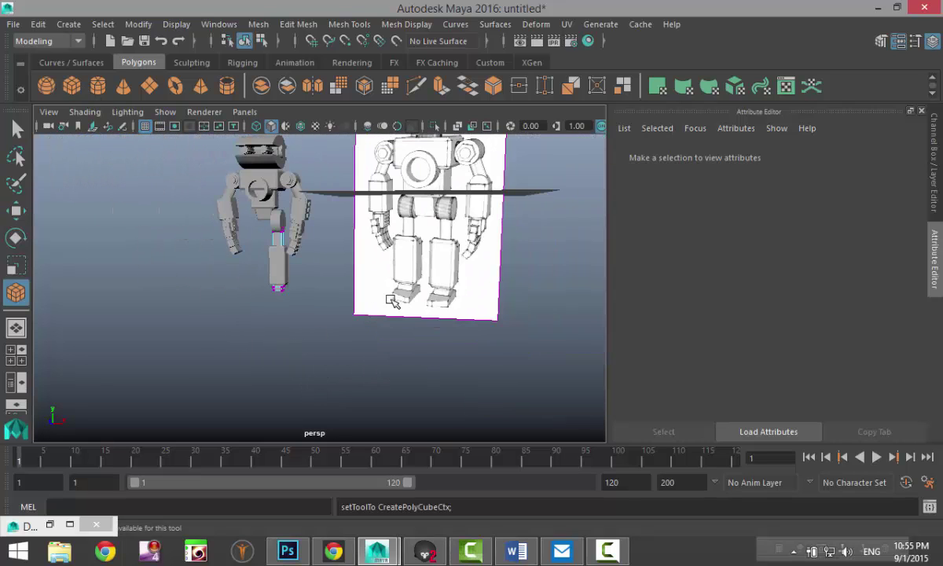
left_click_drag(393, 301, 396, 362, "alt")
left_click_drag(392, 294, 328, 303)
left_click_drag(253, 255, 227, 297)
left_click_drag(171, 274, 234, 304)
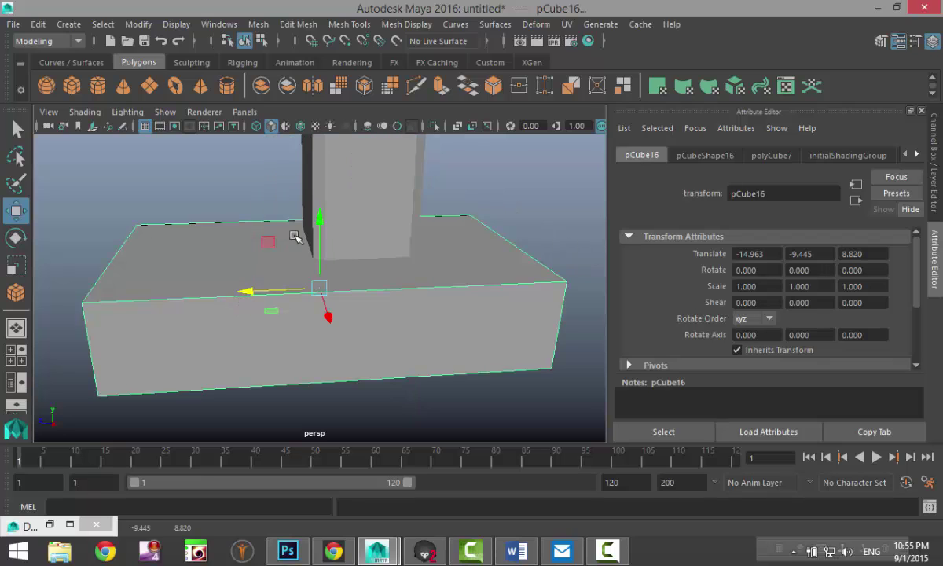
Step: Lower the foot block to about Y -11.040 and scale it to about 0.843 in X and 0.519 in Y
left_click_drag(320, 220, 322, 323)
scroll(323, 324, "down", 5)
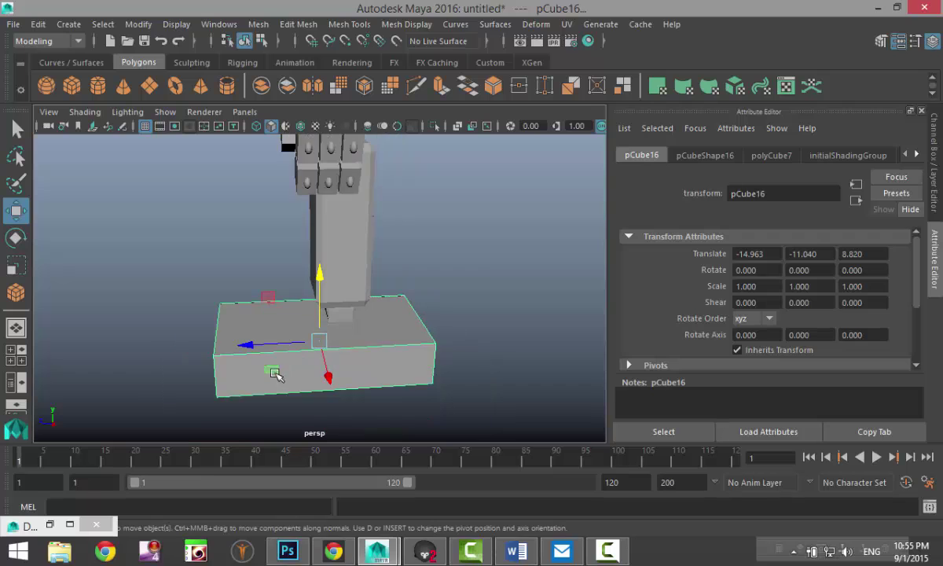
left_click_drag(274, 374, 423, 380, "alt")
key("r")
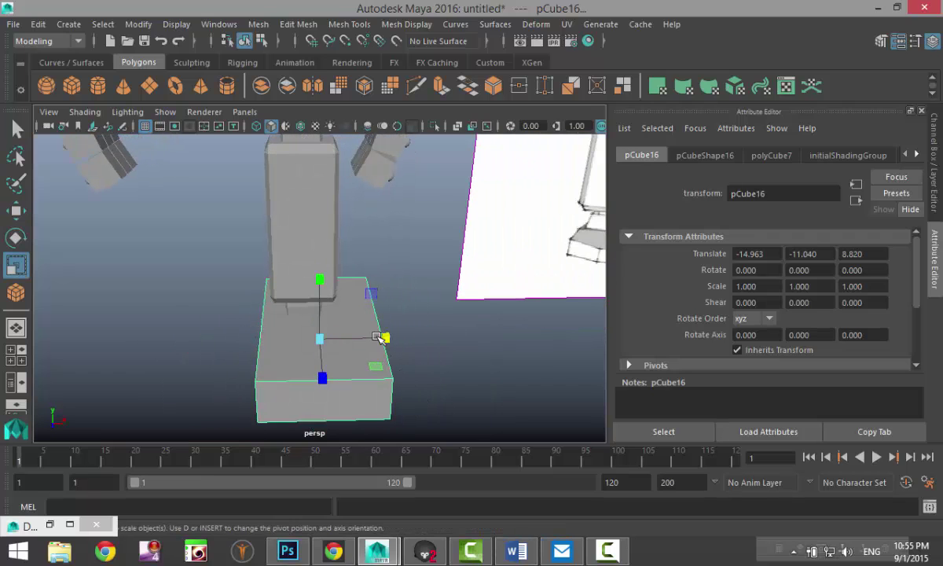
mouse_move(384, 337)
left_mouse_down()
mouse_move(356, 339)
mouse_move(375, 349)
left_mouse_up()
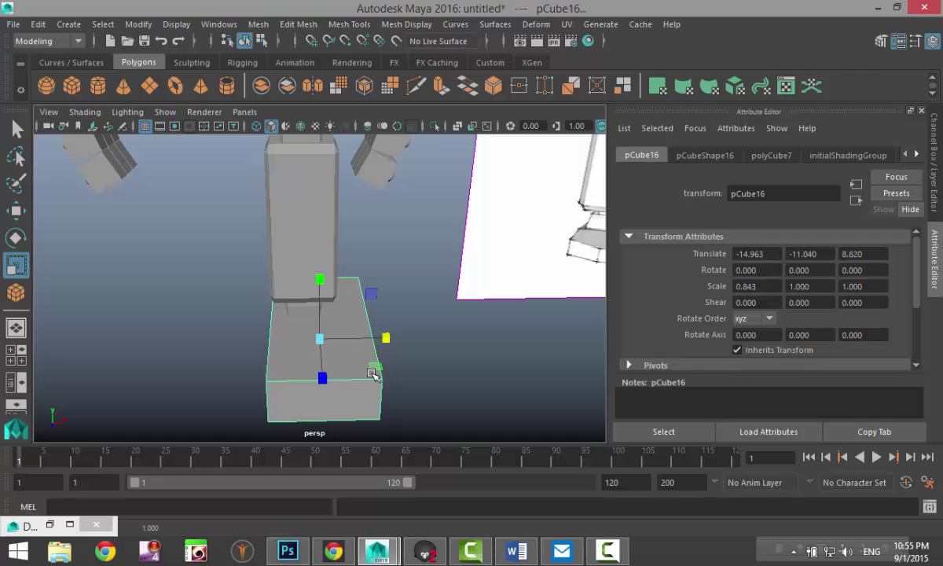
left_click_drag(320, 281, 322, 309)
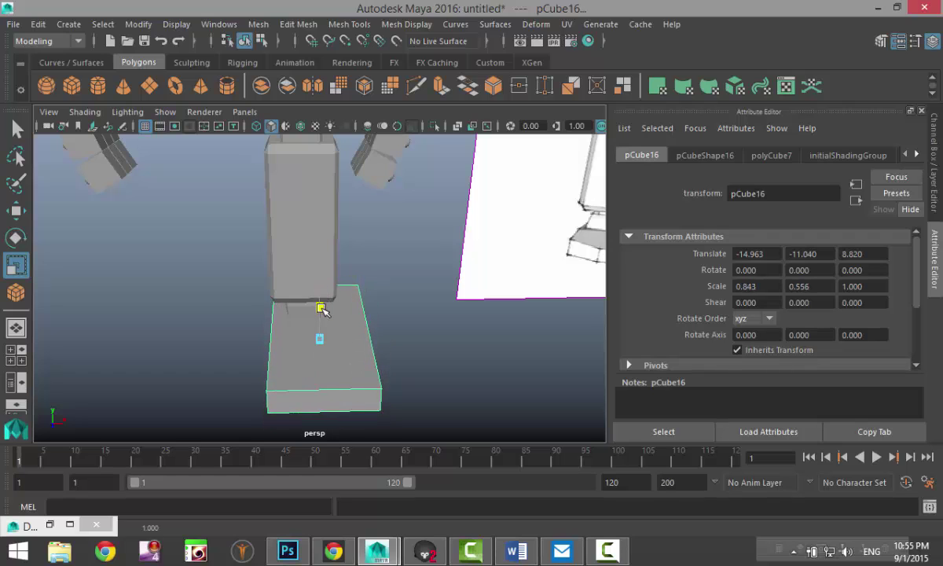
scroll(368, 340, "down", 3)
Step: Move the foot block to about X -15.330 and Z 9.953, and narrow its X scale to about 0.585
key("w")
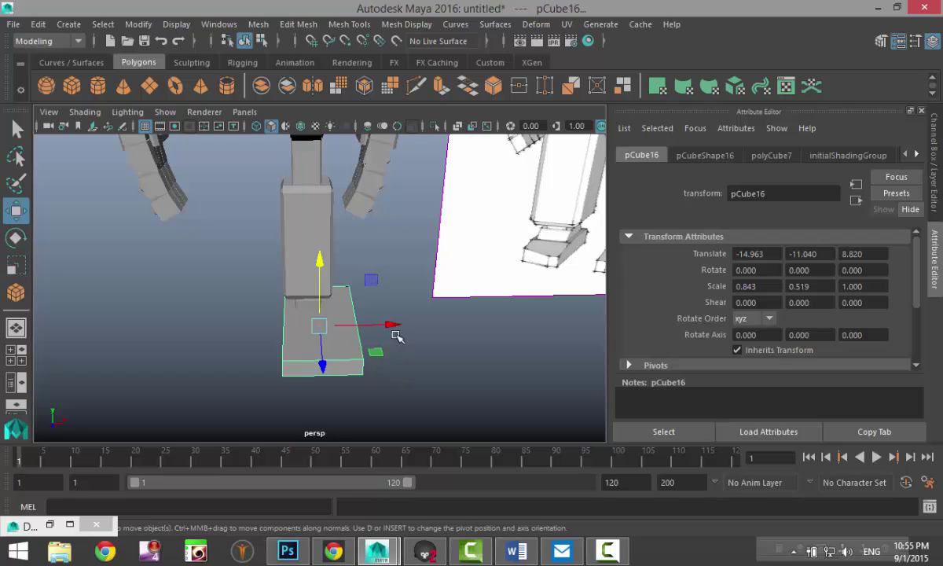
left_click_drag(393, 326, 382, 328)
left_click_drag(461, 374, 214, 330, "alt")
left_click_drag(216, 356, 358, 340, "alt")
key("r")
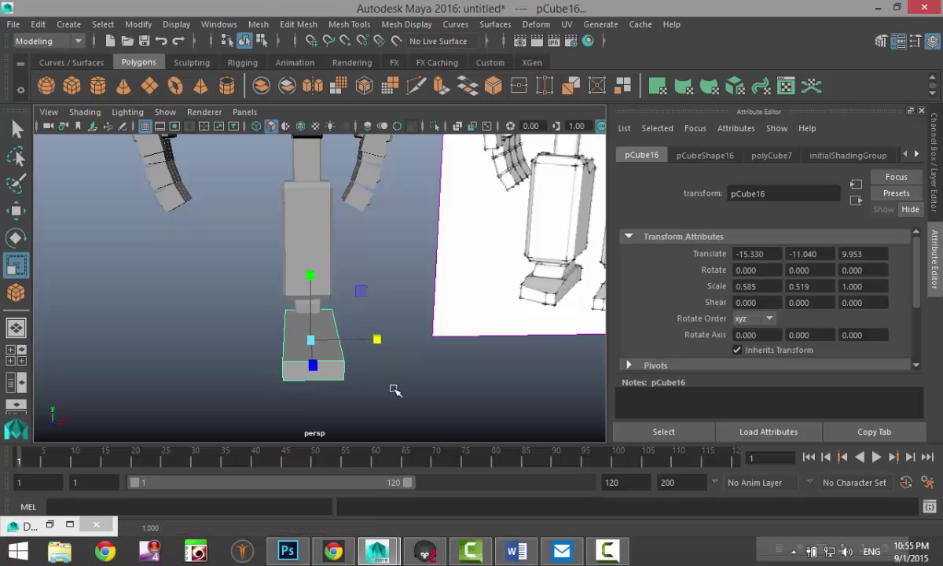
Step: Shorten the foot by moving its front vertices back toward the ankle
left_click_drag(394, 389, 264, 386, "alt")
right_click_drag(215, 312, 150, 130)
left_click_drag(168, 276, 240, 409)
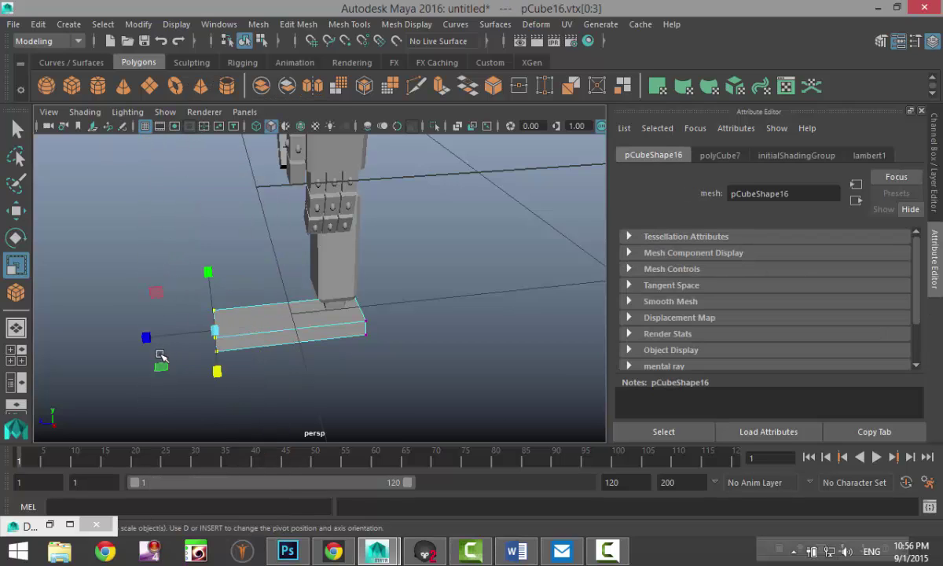
key("w")
left_click_drag(145, 336, 189, 341)
left_click(368, 386)
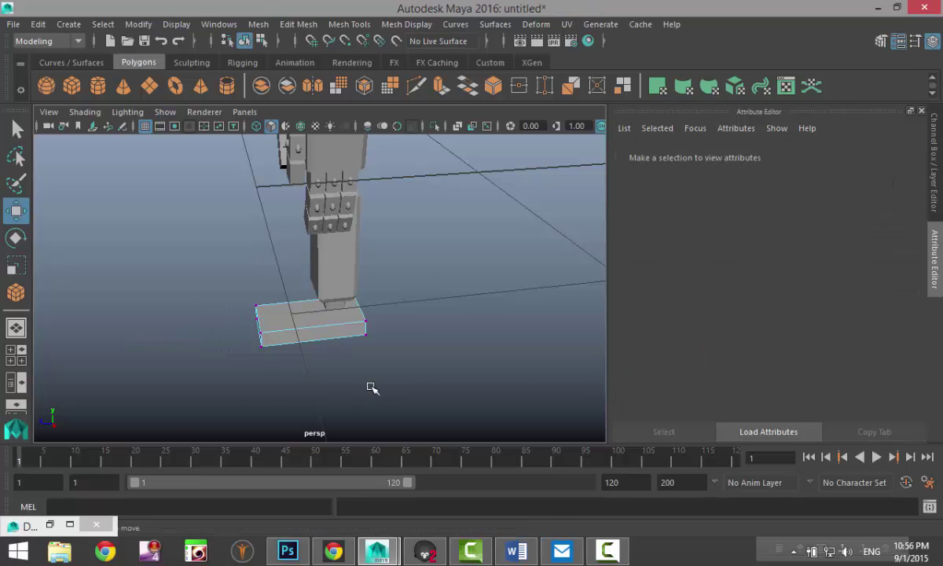
Step: Combine the leg block, hip cylinder, thin shaft and foot into one mesh and center its pivot
scroll(369, 388, "down", 3)
left_click_drag(348, 433, 418, 414, "alt")
scroll(416, 404, "up", 2)
right_click_drag(316, 290, 364, 111)
left_click(310, 253)
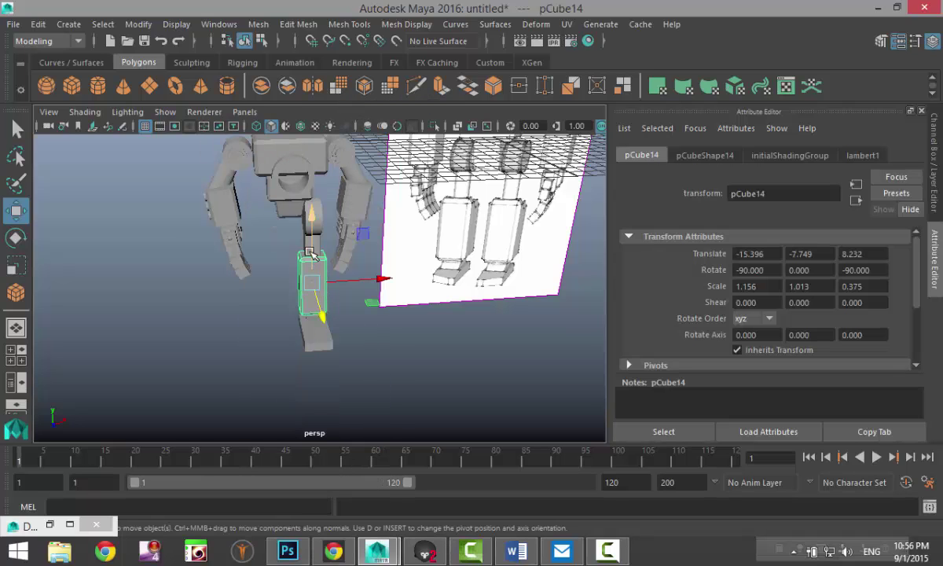
left_click(317, 208, "shift")
left_click(308, 248, "shift")
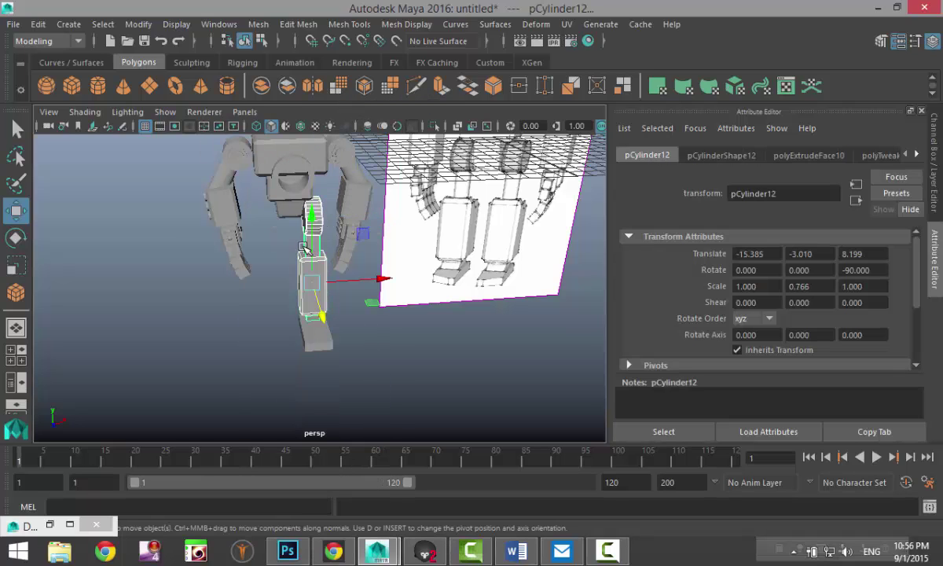
left_click(304, 344, "shift")
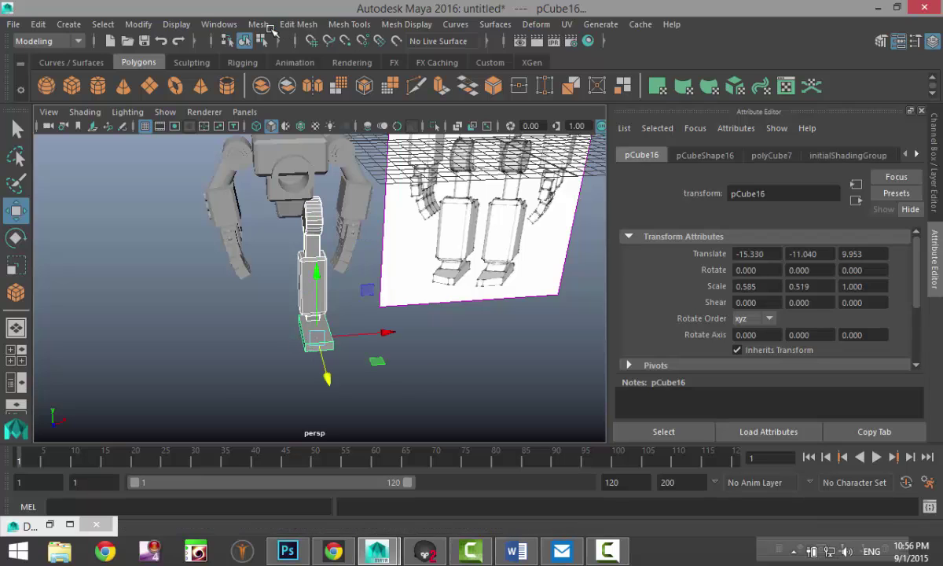
left_click(260, 24)
left_click(283, 74)
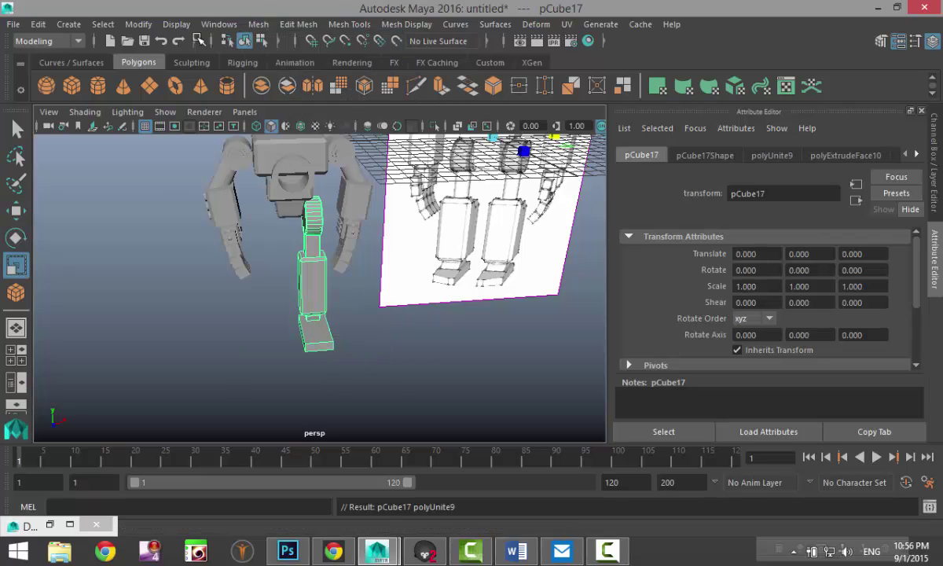
left_click(139, 24)
left_click(176, 115)
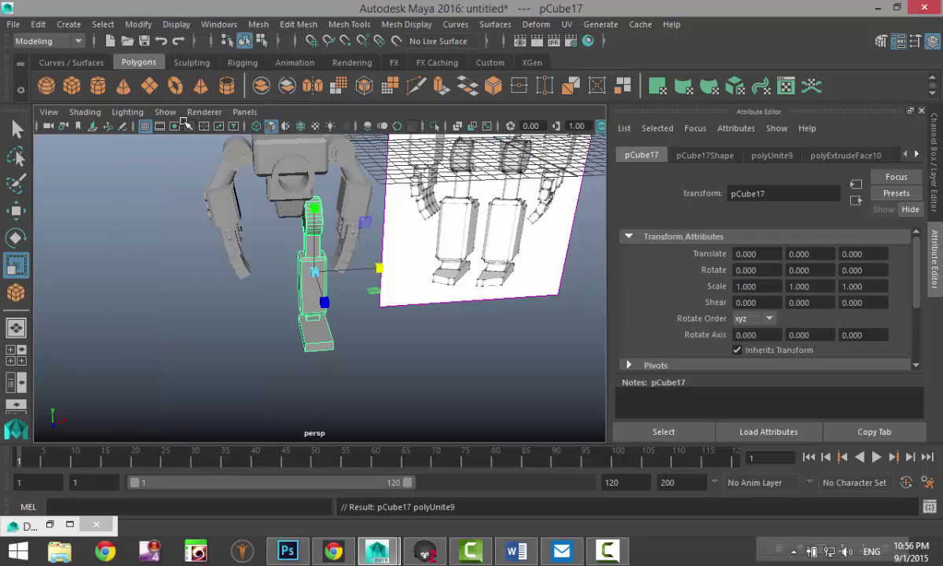
Step: Create a mirrored instance of the leg with X scale -1 and move it to about Translate X -2.833
left_click(37, 24)
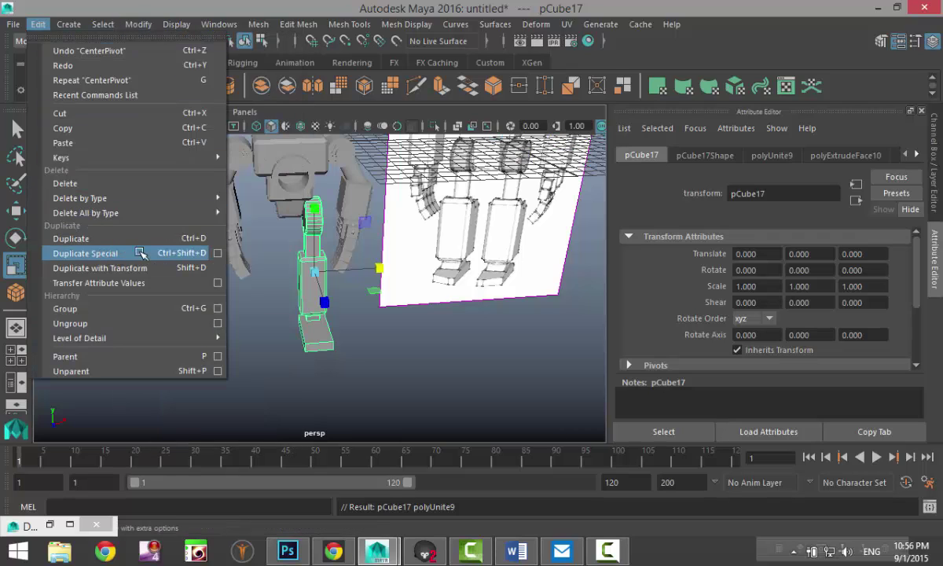
left_click(219, 254)
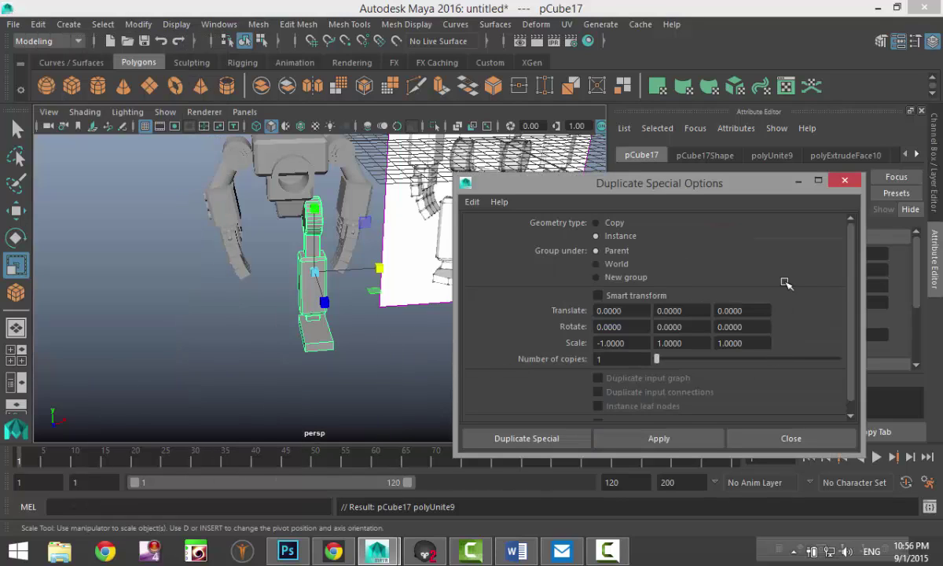
left_click(670, 441)
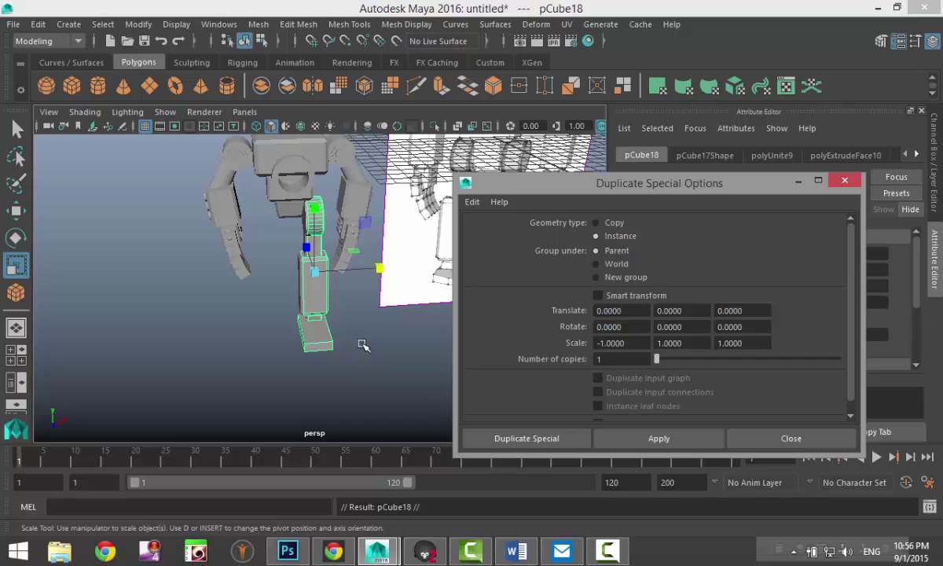
key("w")
left_click_drag(383, 268, 342, 273)
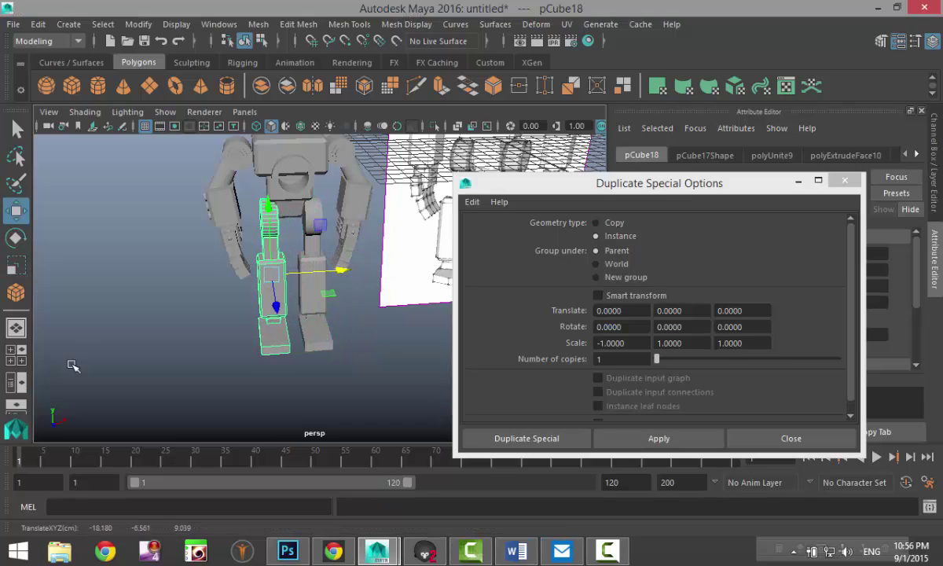
Step: Show the front view shaded with X-ray off and shift the mirrored leg to about Translate X -3.019
left_click(16, 354)
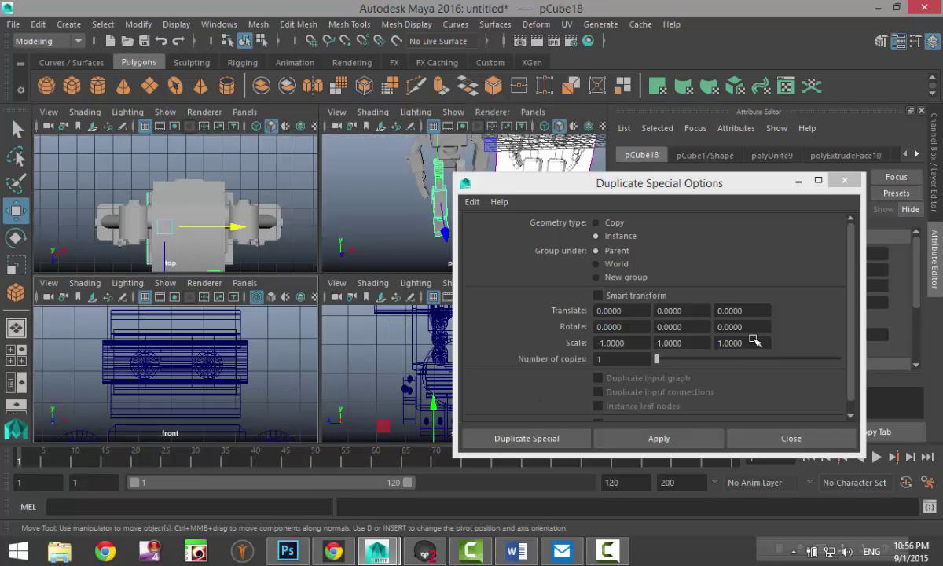
key("space")
left_click(845, 181)
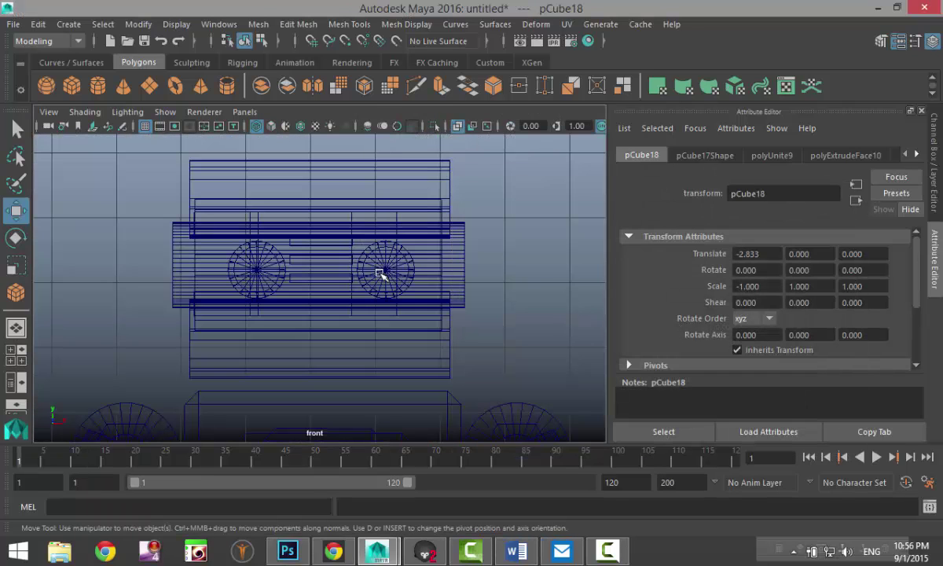
key("5")
scroll(385, 322, "down", 3)
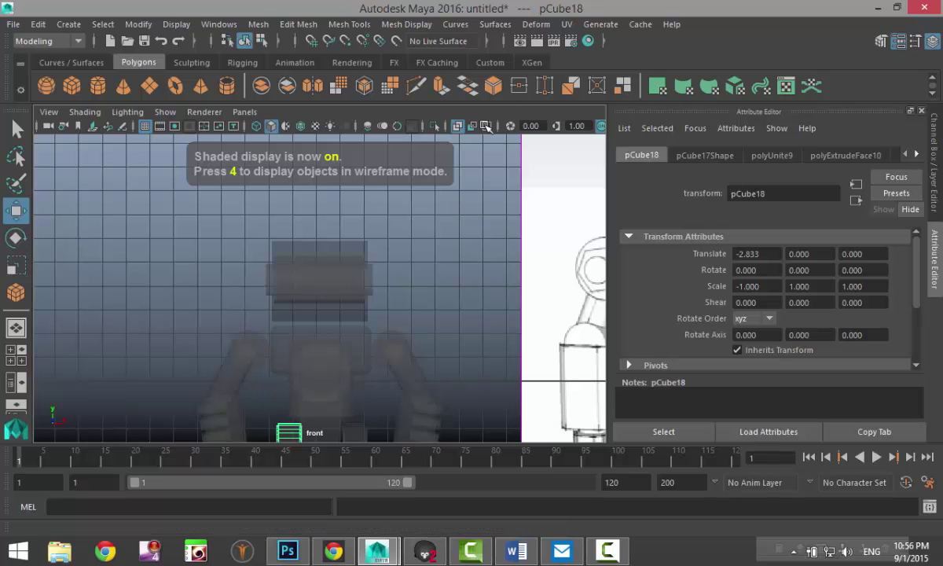
left_click(459, 127)
middle_click_drag(422, 362, 431, 151, "alt")
left_click_drag(364, 326, 362, 330)
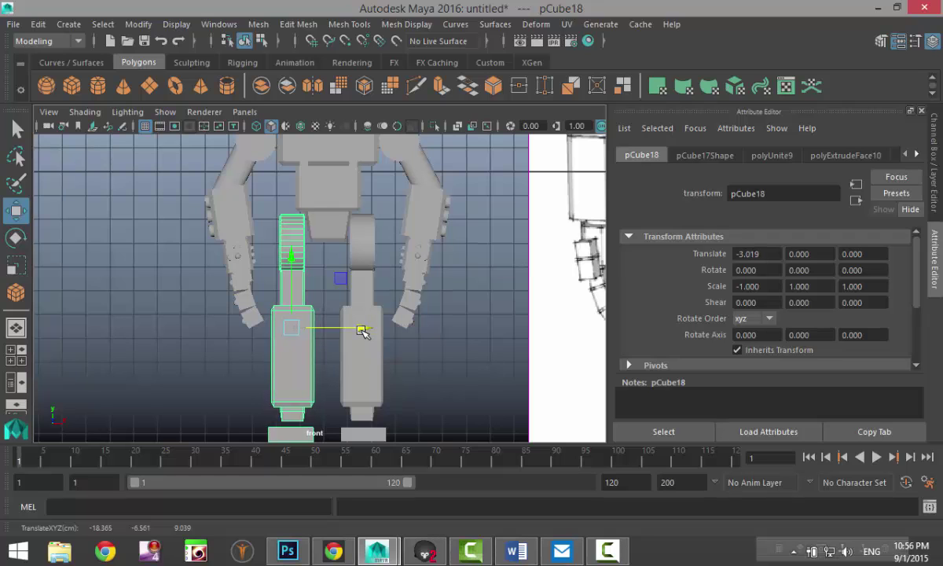
Step: Try to separate the original and mirrored legs into their individual parts, and undo the separation
scroll(368, 340, "down", 2)
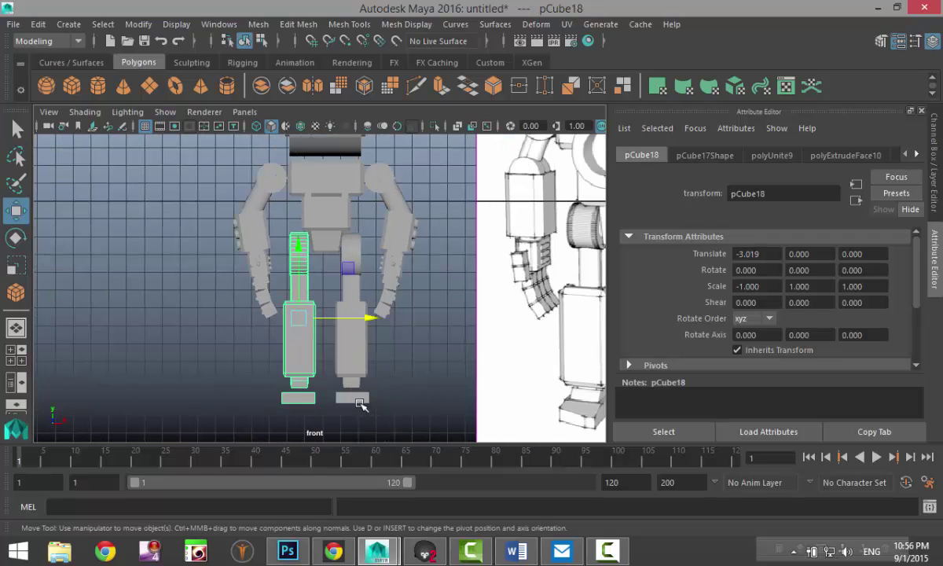
left_click(356, 399)
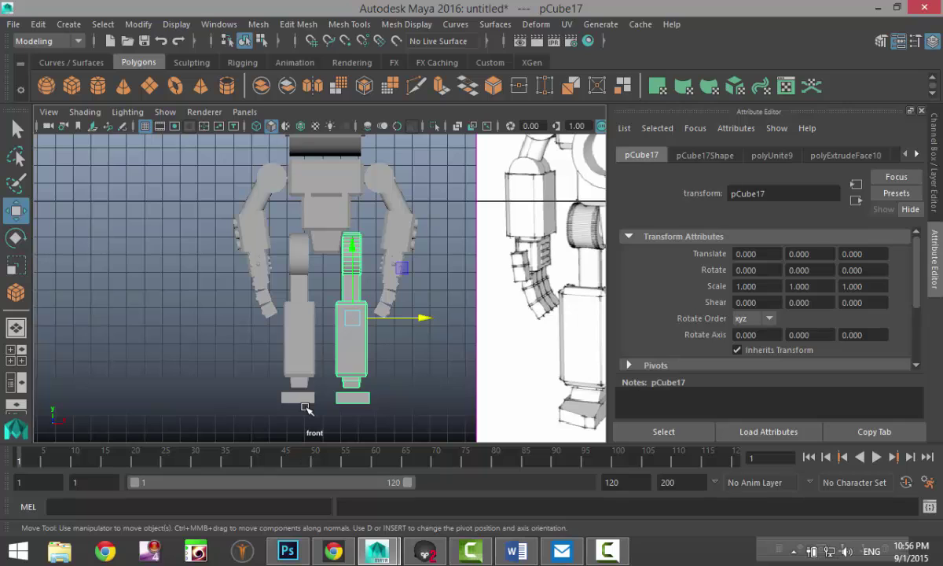
left_click(306, 407)
left_click(300, 358)
left_click(351, 350, "shift")
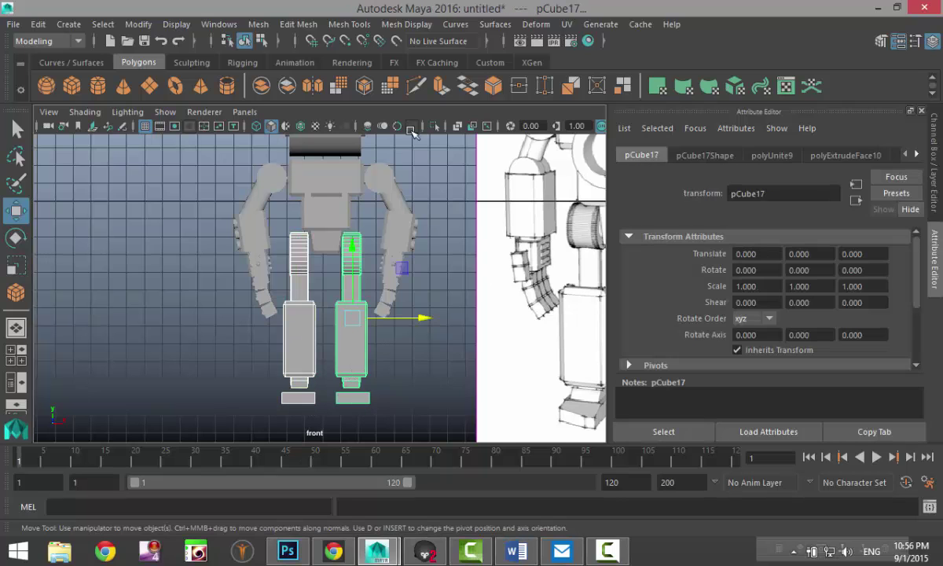
left_click(258, 24)
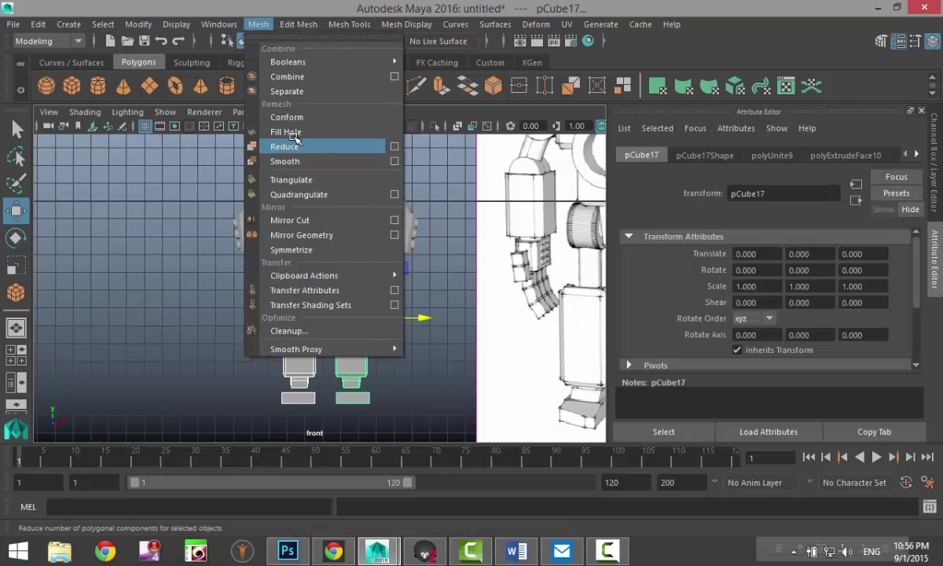
left_click(291, 91)
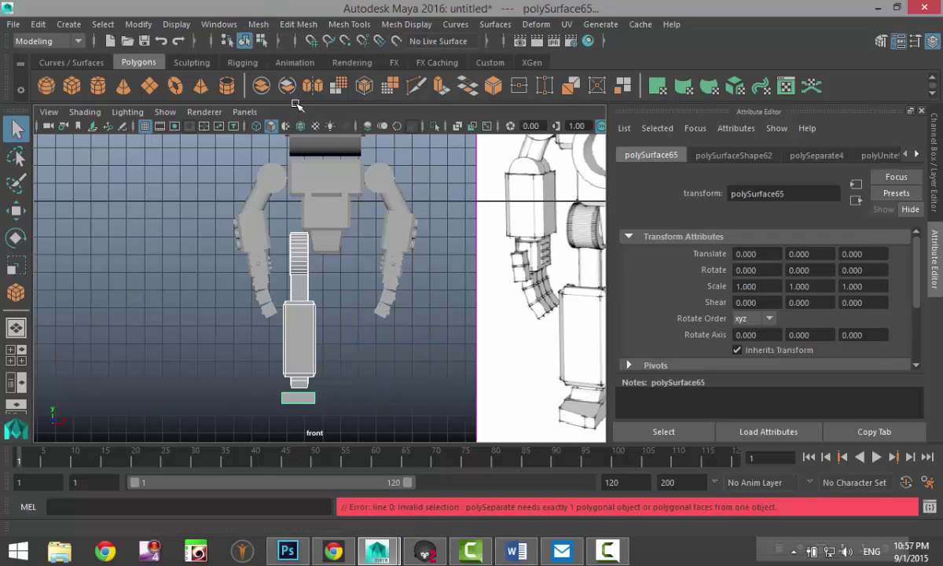
key("ctrl+z")
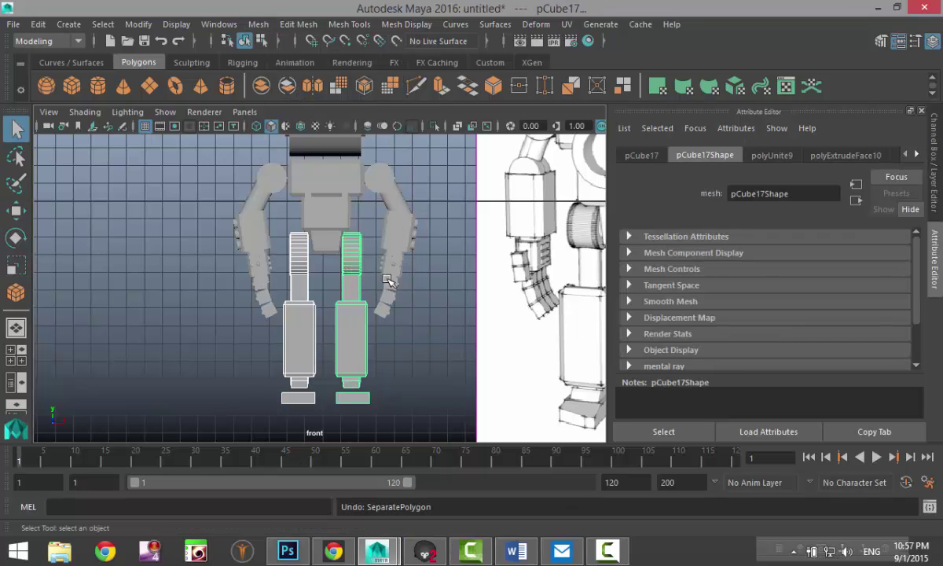
Step: Delete the construction history of all the robot's parts, leaving out the reference image
scroll(259, 180, "down", 3)
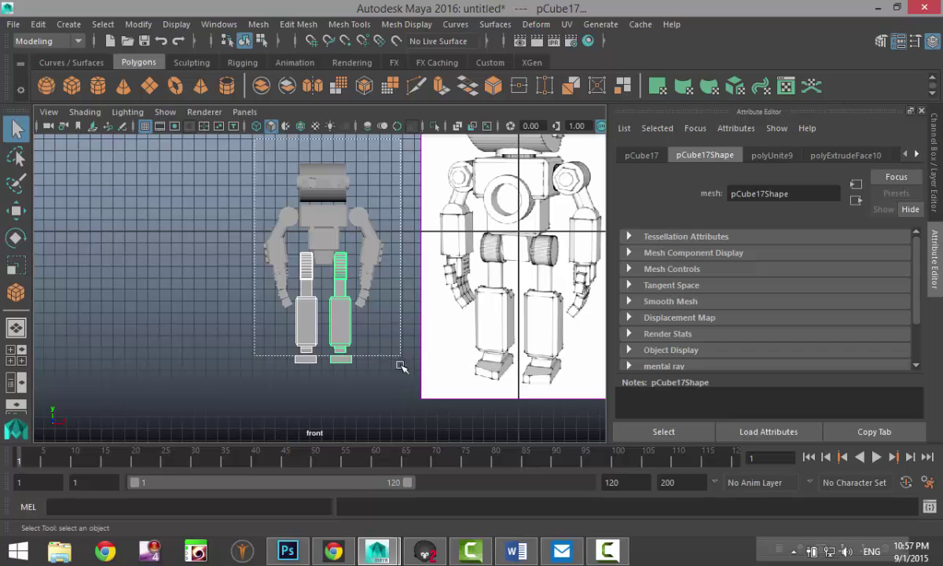
left_click_drag(399, 363, 399, 393)
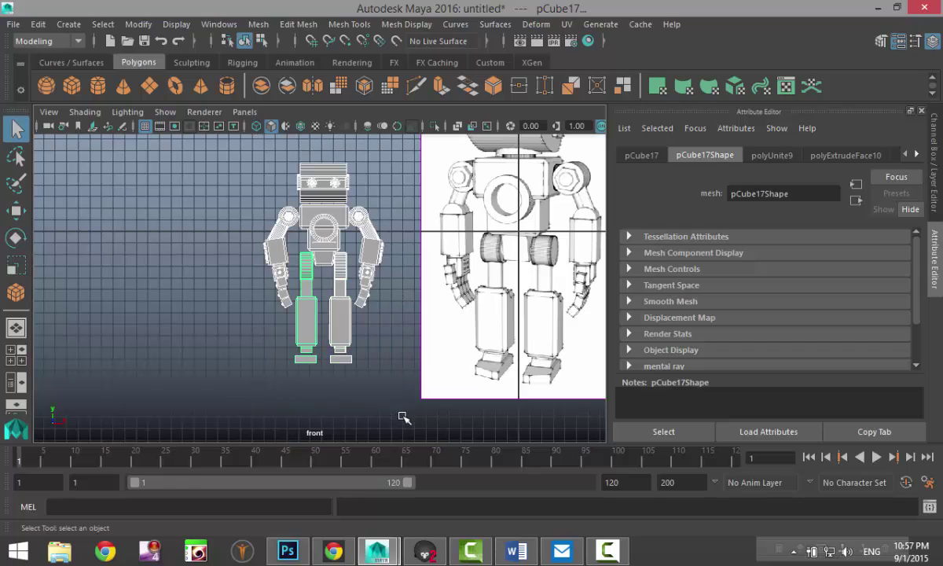
left_click(44, 24)
mouse_move(188, 198)
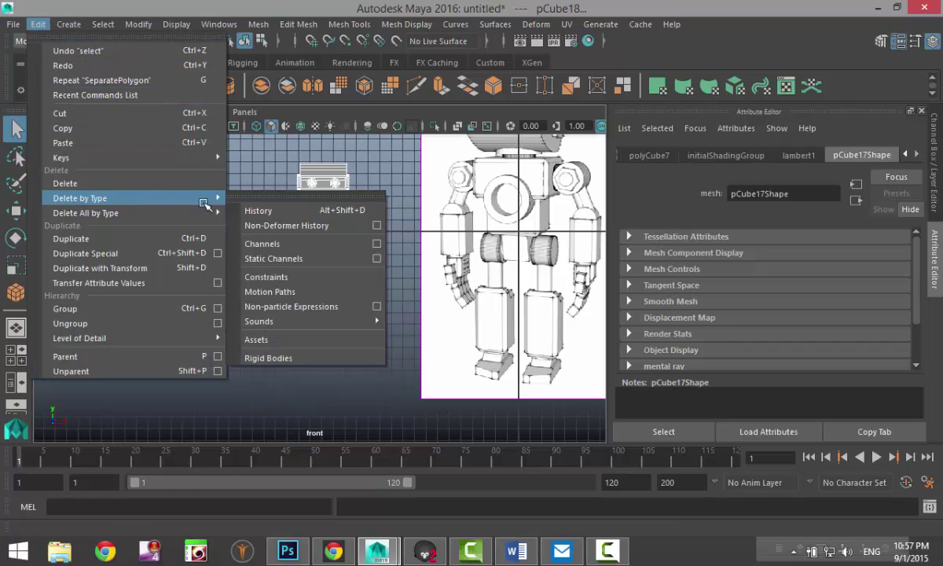
left_click(257, 210)
left_click(239, 307)
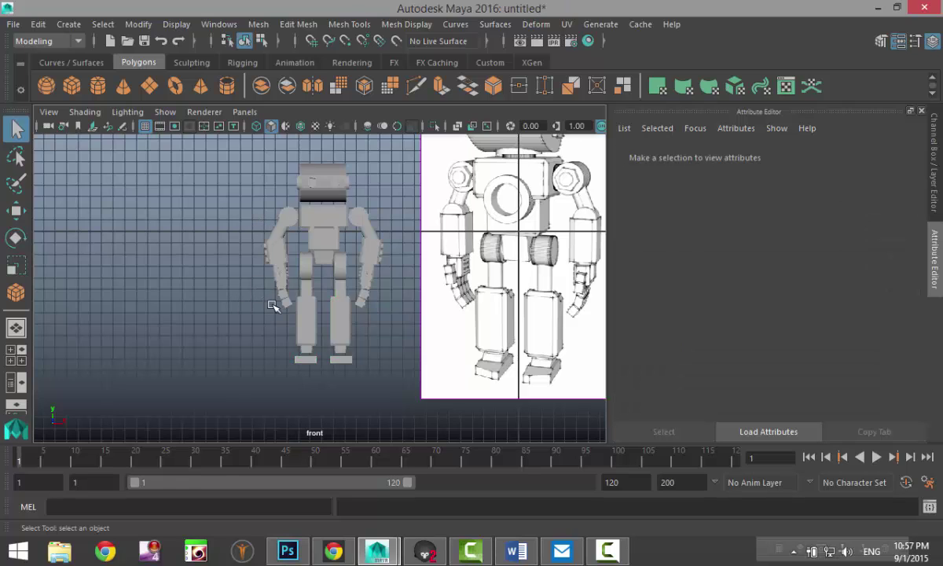
Step: Retry separating the two history-free leg meshes, undo the result and clear the selection
scroll(272, 307, "up", 6)
left_click(362, 432)
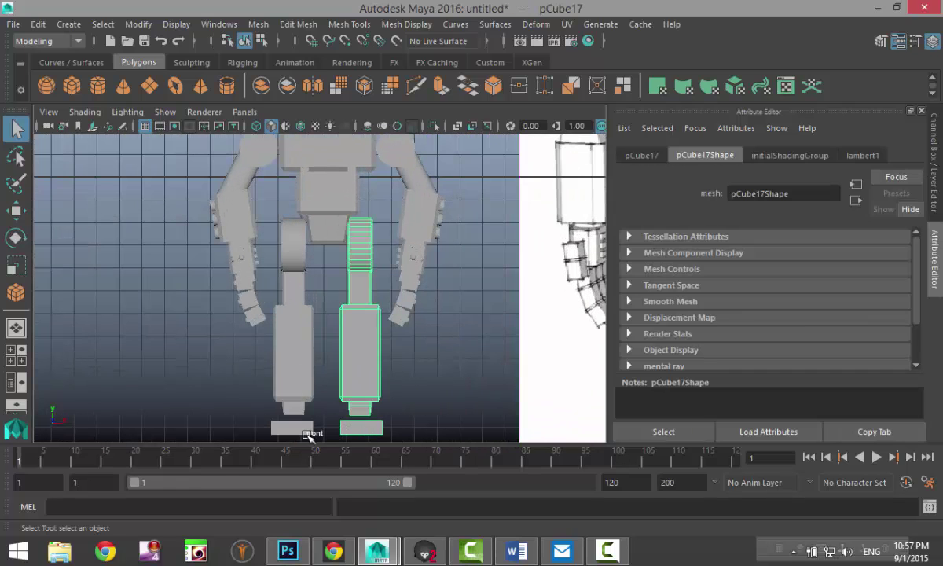
left_click(313, 428, "shift")
left_click(257, 25)
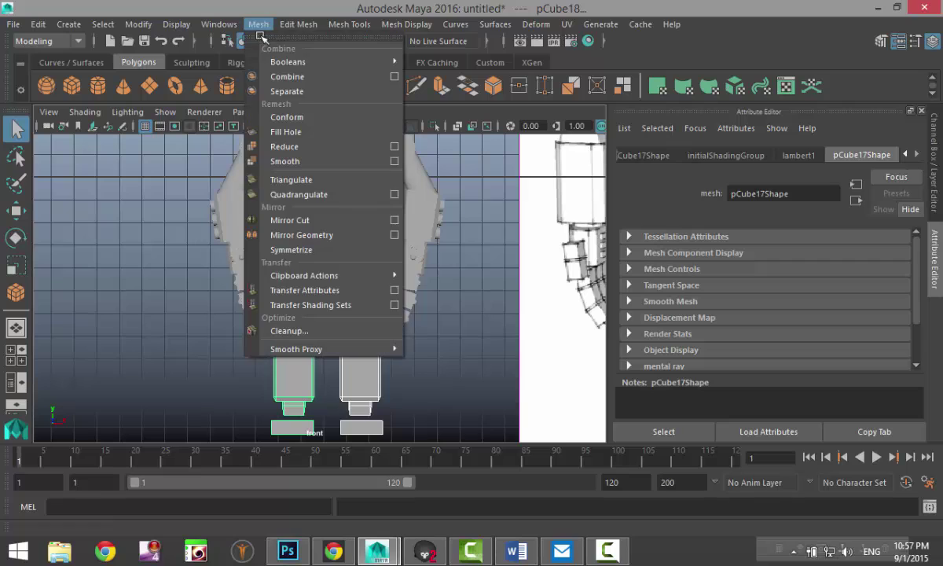
left_click(275, 91)
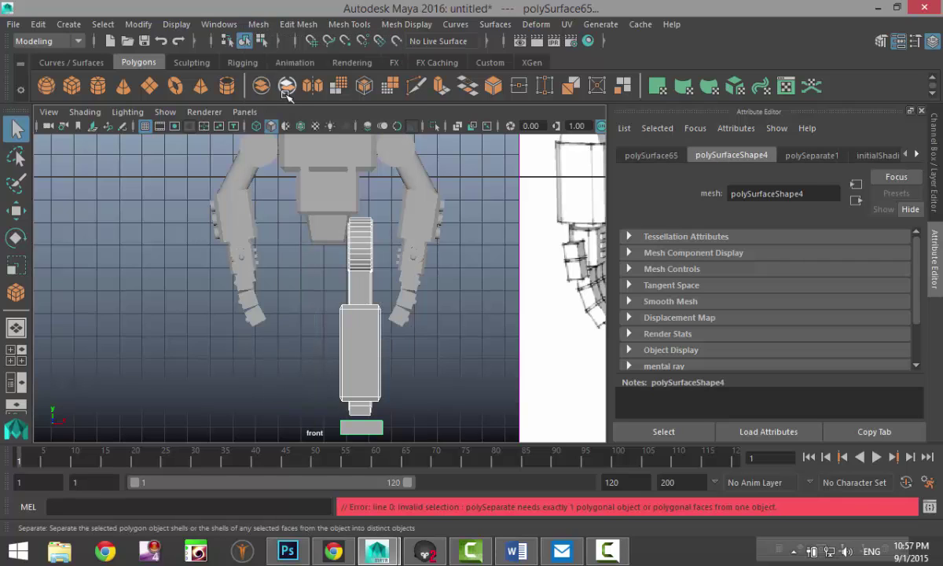
key("ctrl+z")
left_click(440, 385)
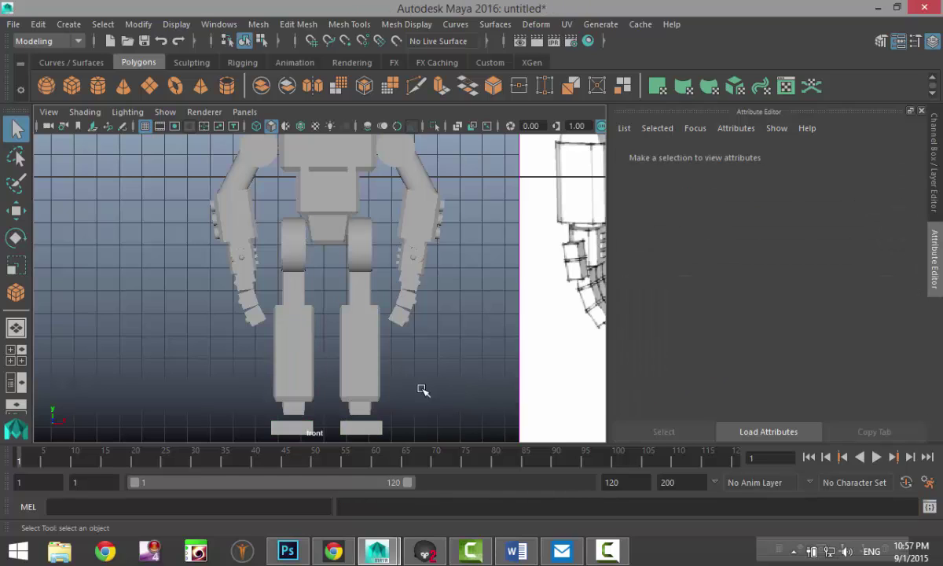
Step: Duplicate the mirrored leg as a regular copy, and separate it and the original leg into individual parts
left_click(295, 353)
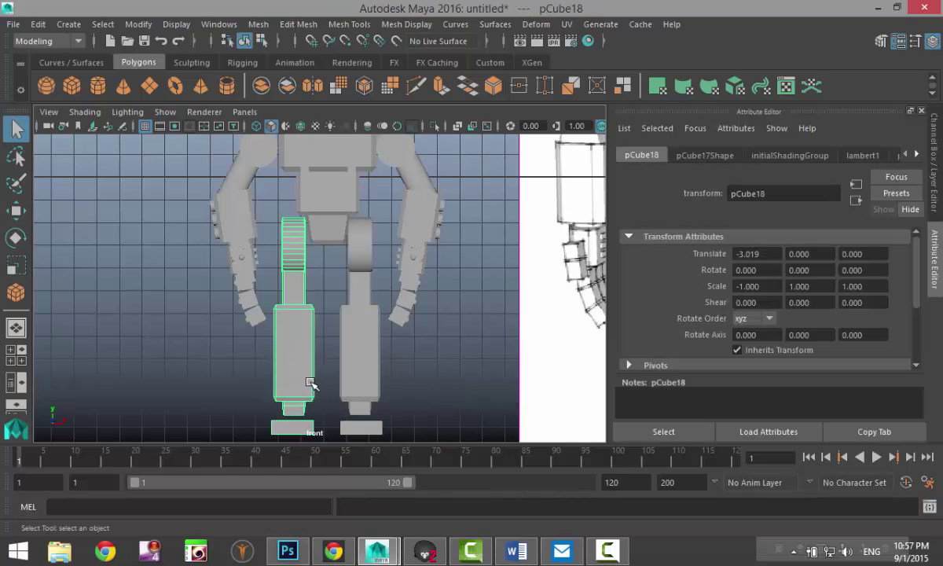
key("ctrl+d")
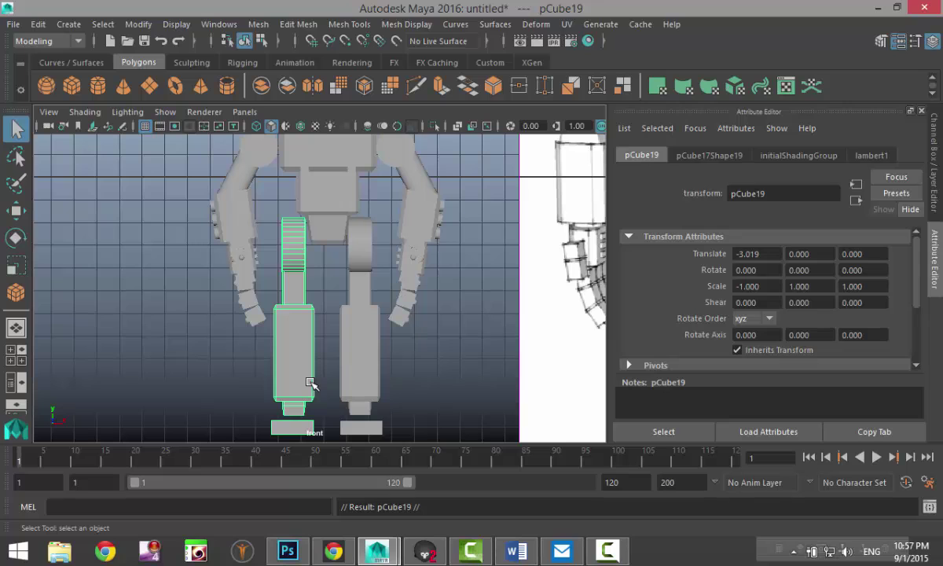
left_click(362, 343, "shift")
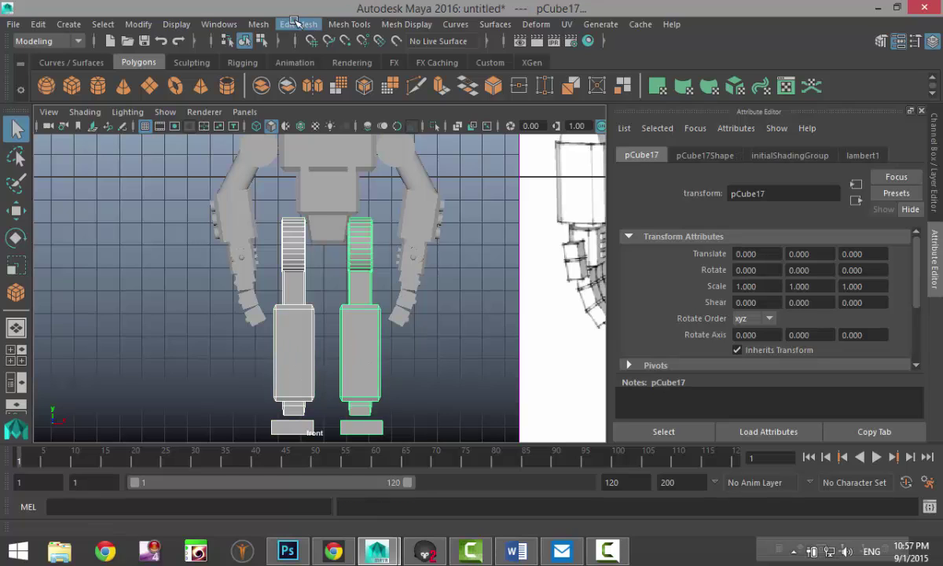
left_click(258, 23)
left_click(300, 91)
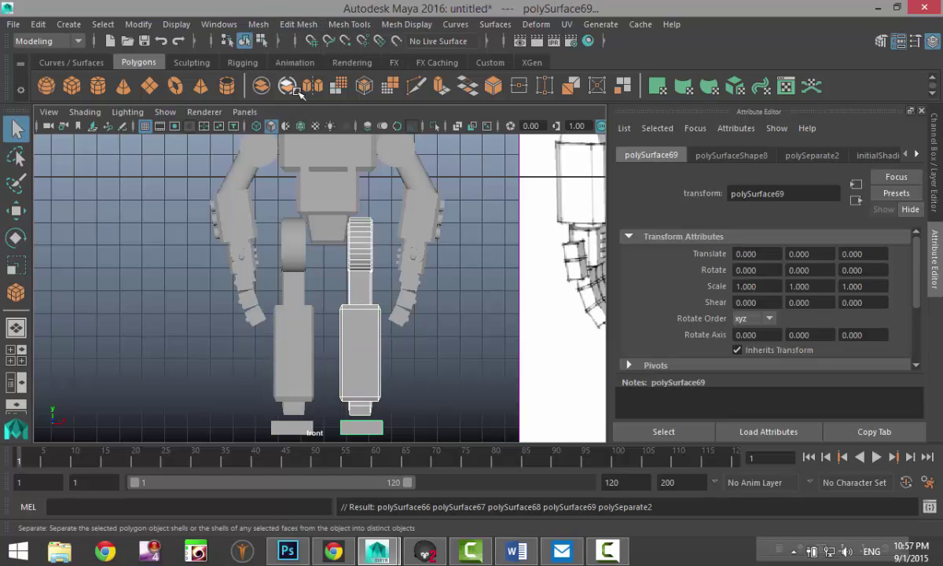
Step: Center the pivots of both separated feet and raise the feet to Translate Y 0.227 against the ankles
left_click(306, 360)
left_click(362, 366)
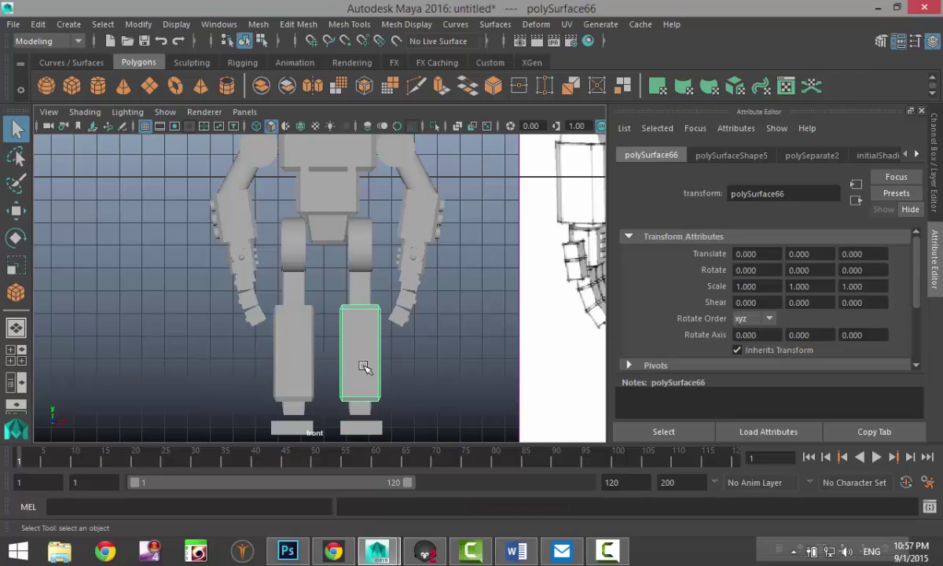
left_click(298, 429)
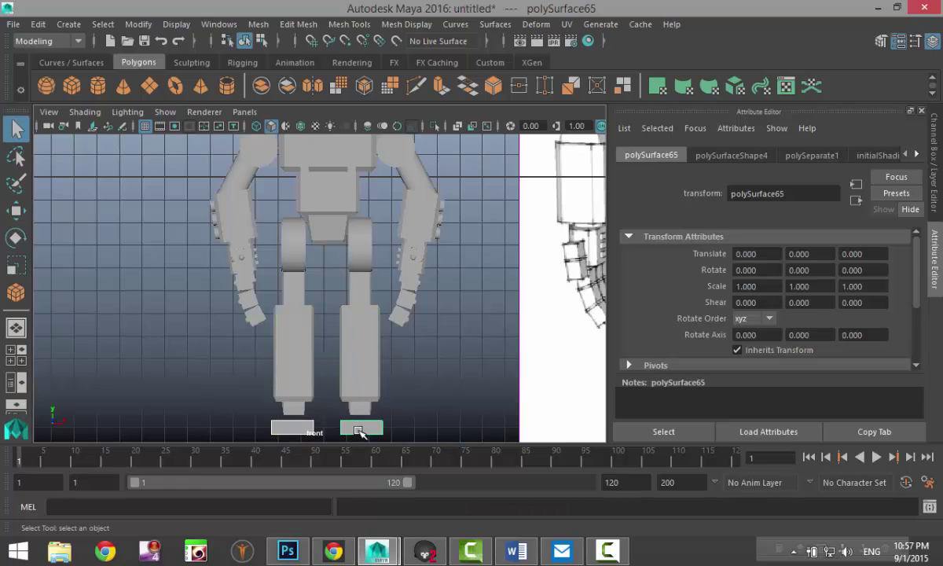
left_click(358, 431)
key("w")
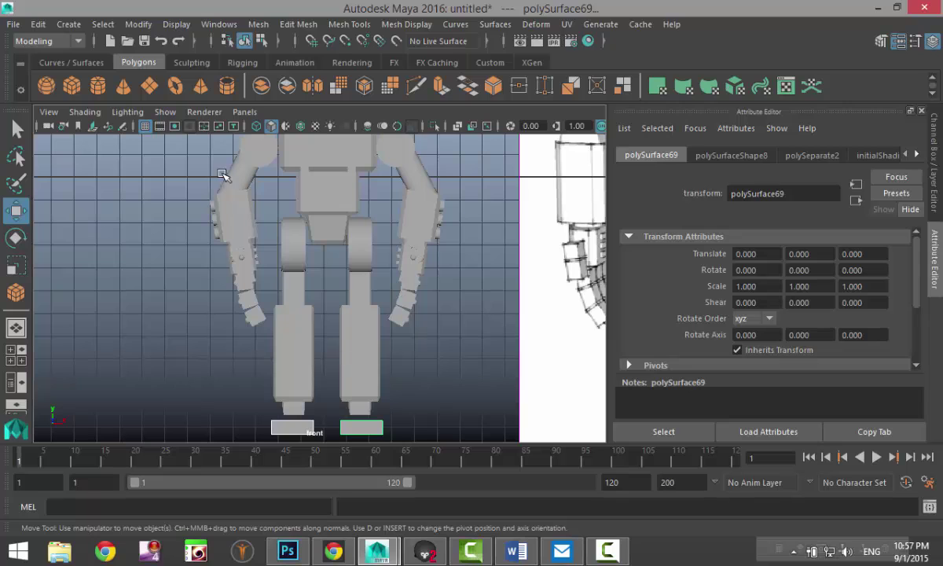
left_click(138, 23)
left_click(161, 110)
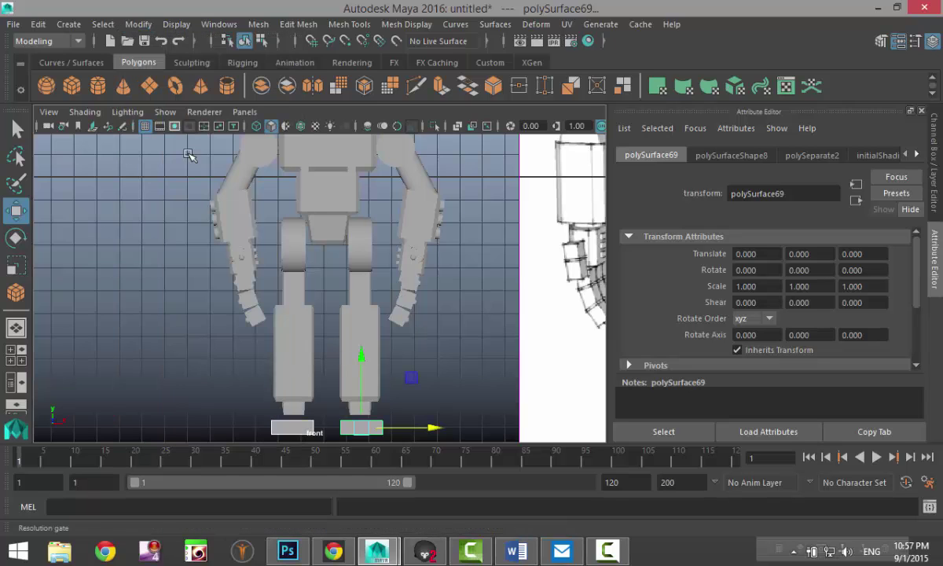
left_click_drag(362, 358, 361, 350)
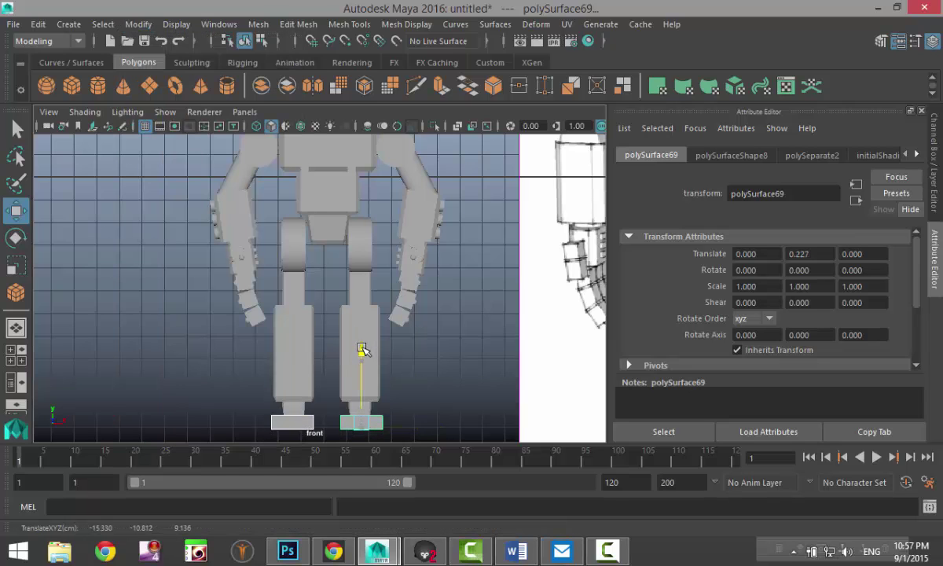
Step: Move the outer front corner vertices of both feet slightly back toward the heels in the perspective view, slanting the toe edges
left_click(15, 355)
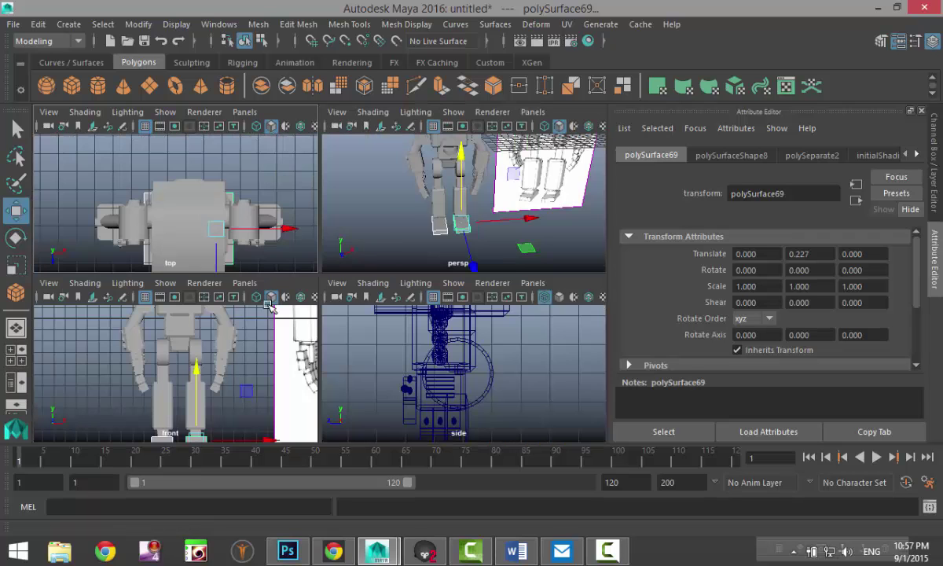
key("space")
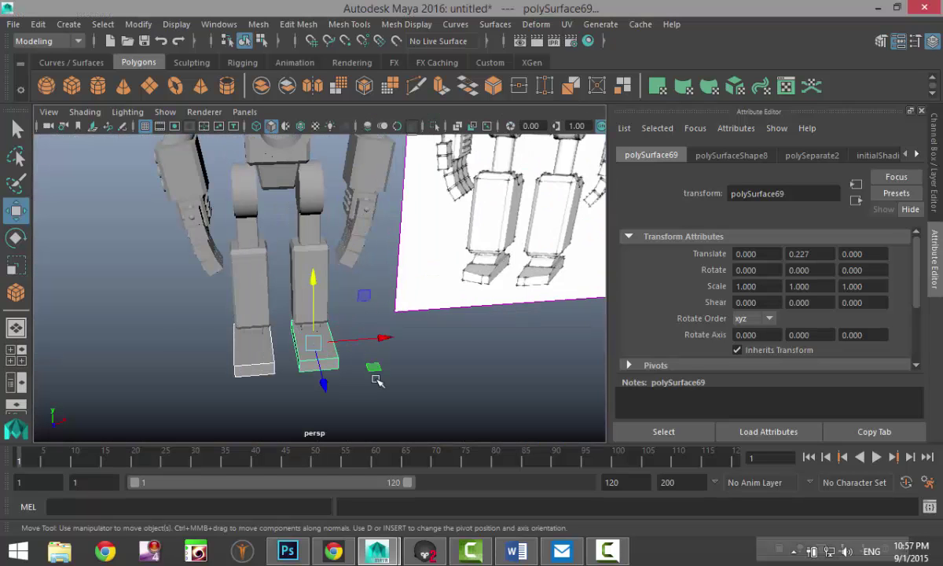
left_click_drag(378, 380, 295, 361, "alt")
right_click(178, 127)
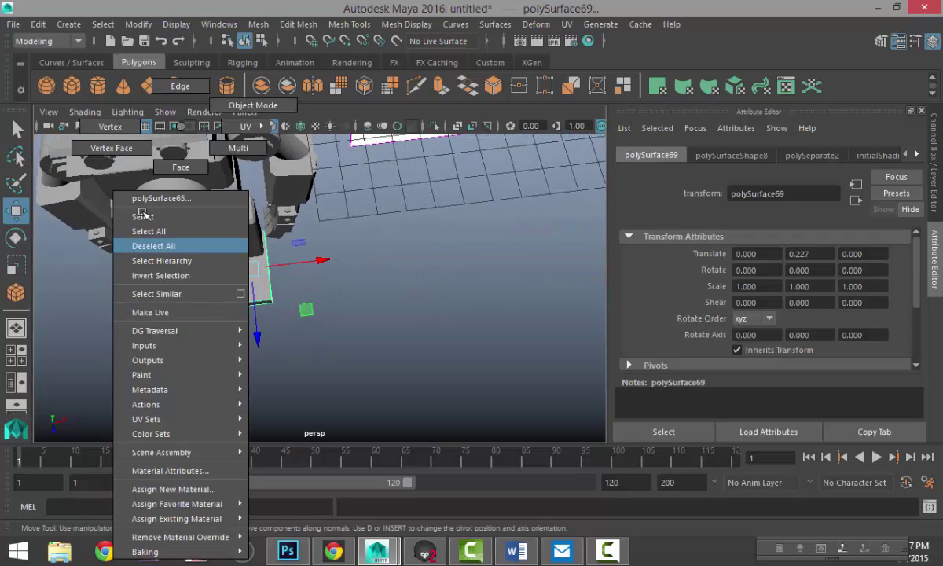
left_click(110, 125)
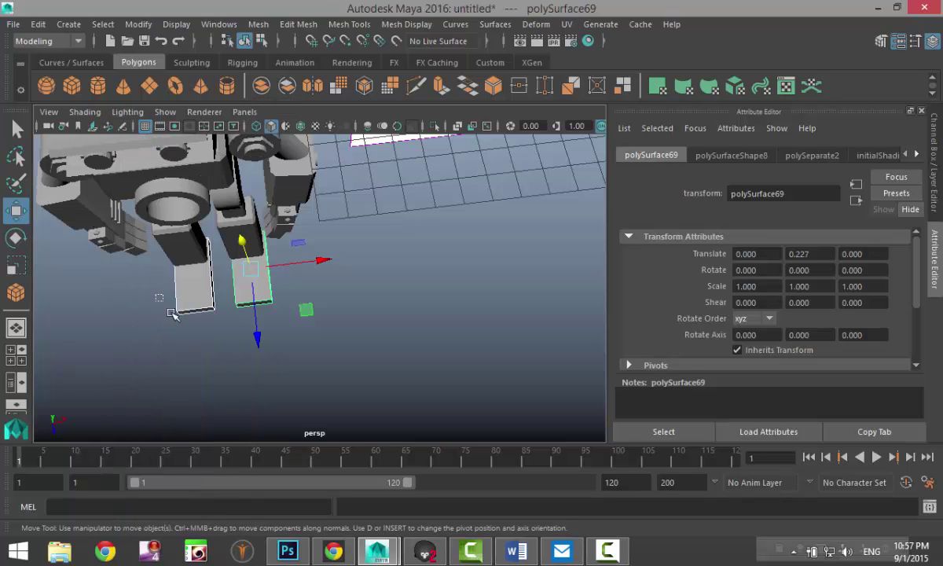
left_click(175, 313)
left_click(265, 286)
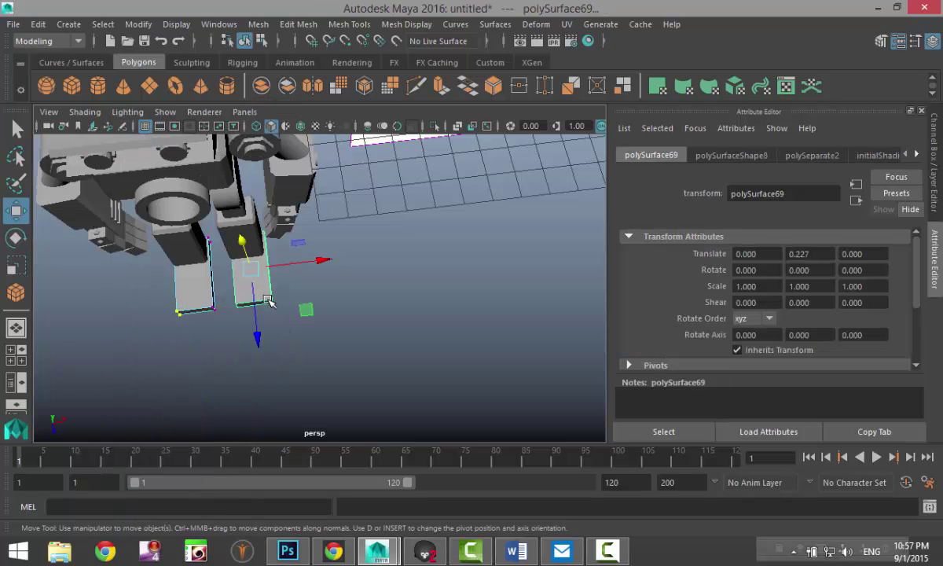
right_click(266, 127)
left_click(217, 130)
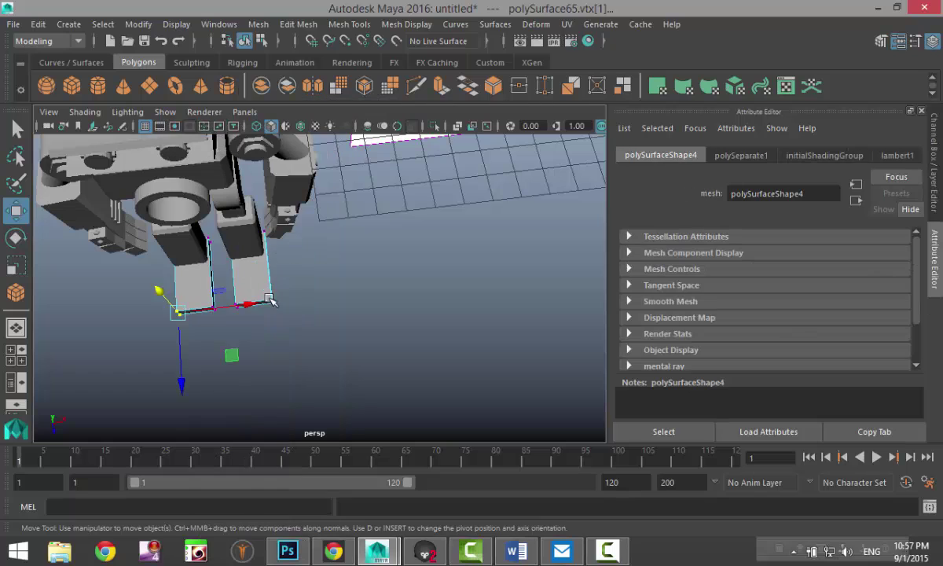
left_click(277, 305)
left_click_drag(233, 386, 232, 385)
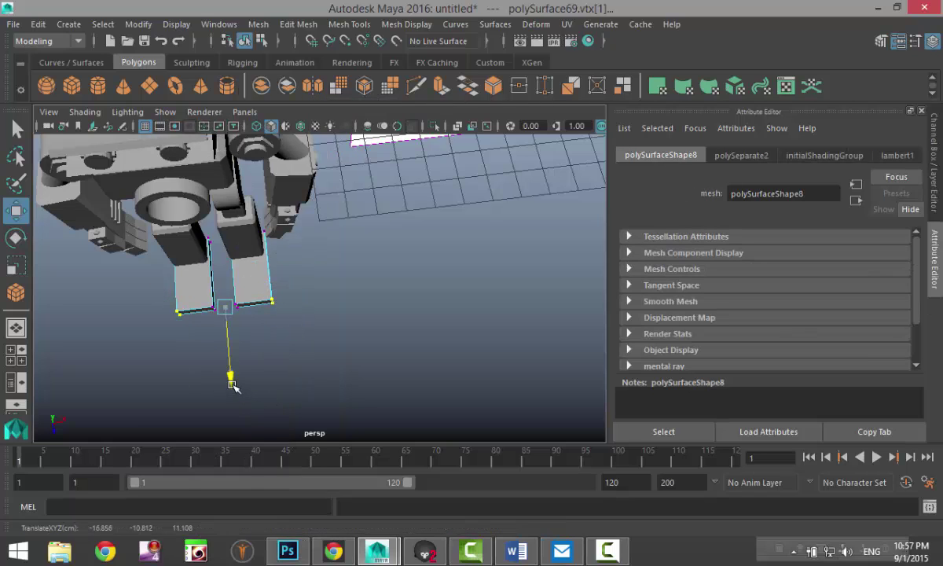
left_click(346, 374)
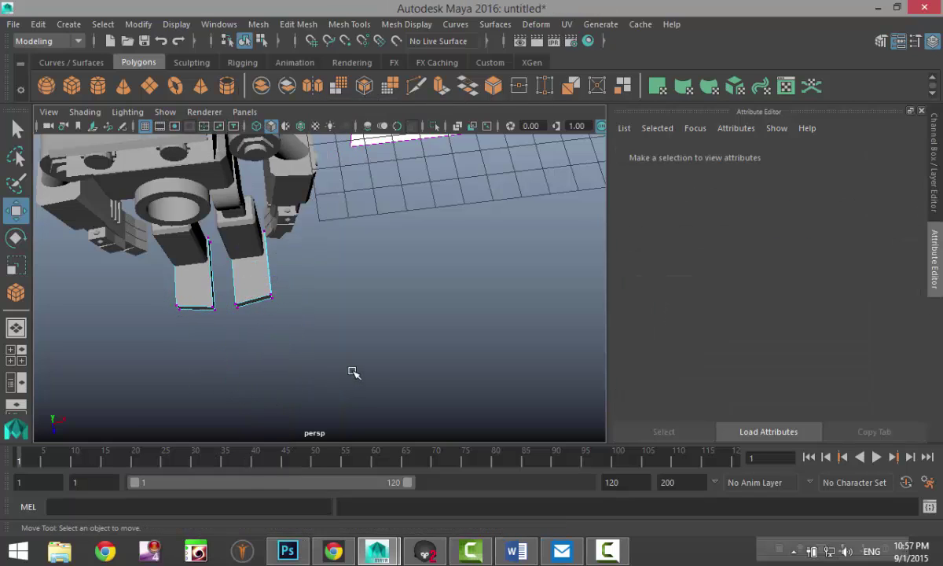
left_click_drag(351, 373, 370, 295, "alt")
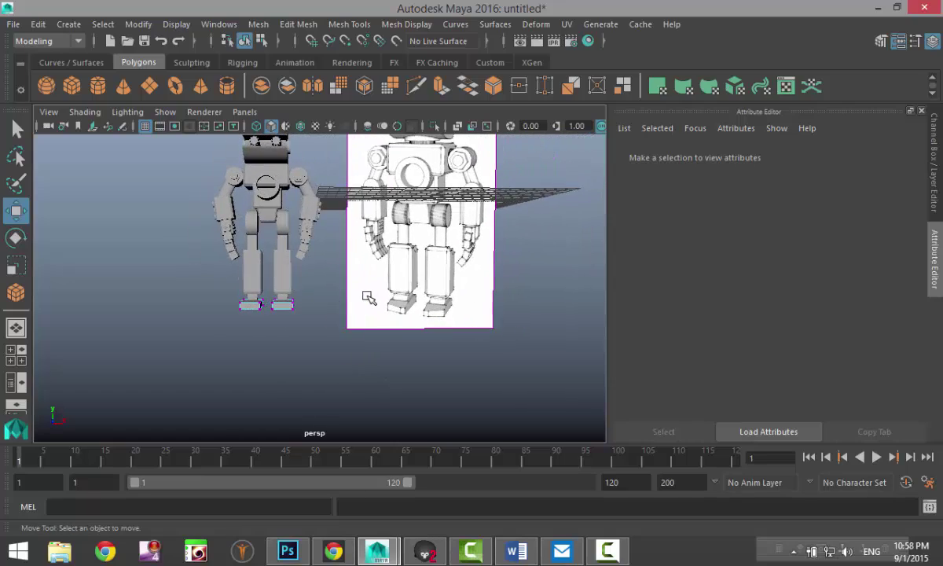
scroll(368, 379, "up", 8)
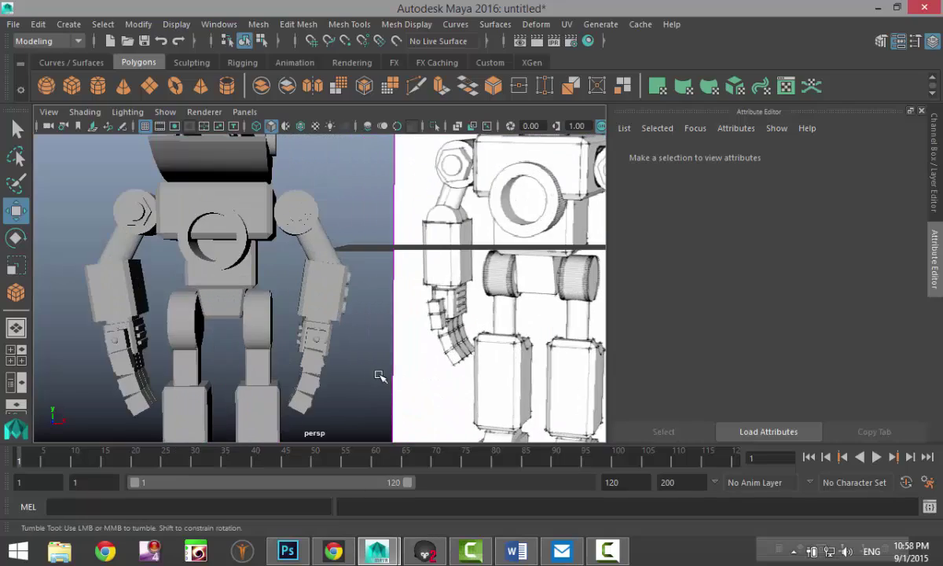
mouse_move(379, 377)
left_mouse_down("alt")
mouse_move(311, 381)
mouse_move(389, 381)
left_mouse_up("alt")
scroll(393, 381, "down", 5)
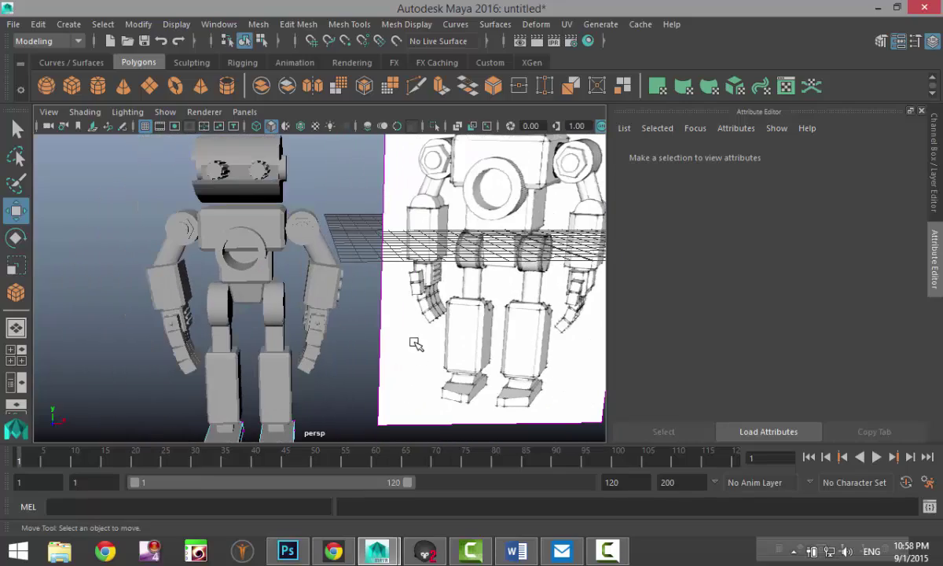
mouse_move(416, 343)
left_mouse_down("alt")
mouse_move(393, 318)
mouse_move(409, 295)
mouse_move(408, 331)
left_mouse_up("alt")
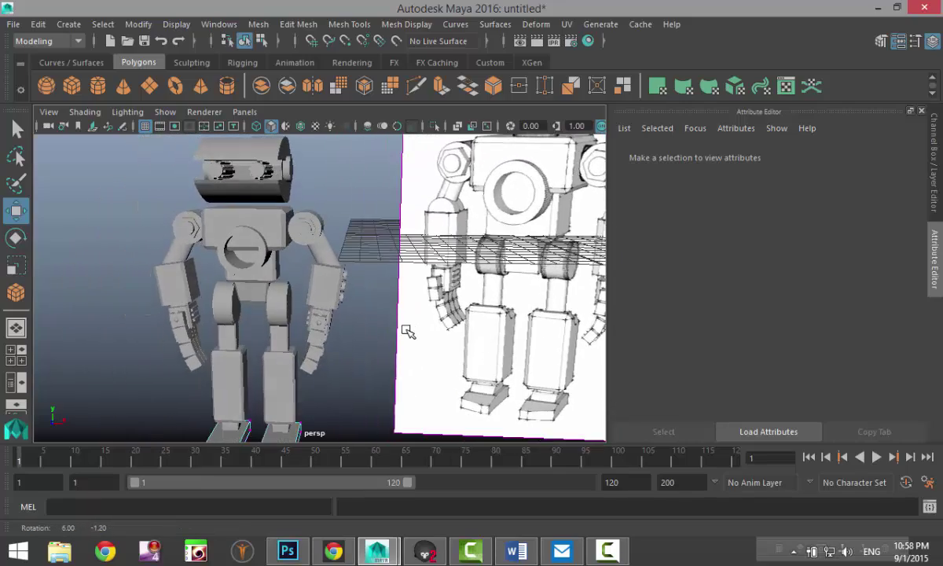
Step: Create a polygon cylinder for the neck and move it to the robot at Translate -15.413, 2.583, 9.354
scroll(392, 314, "down", 4)
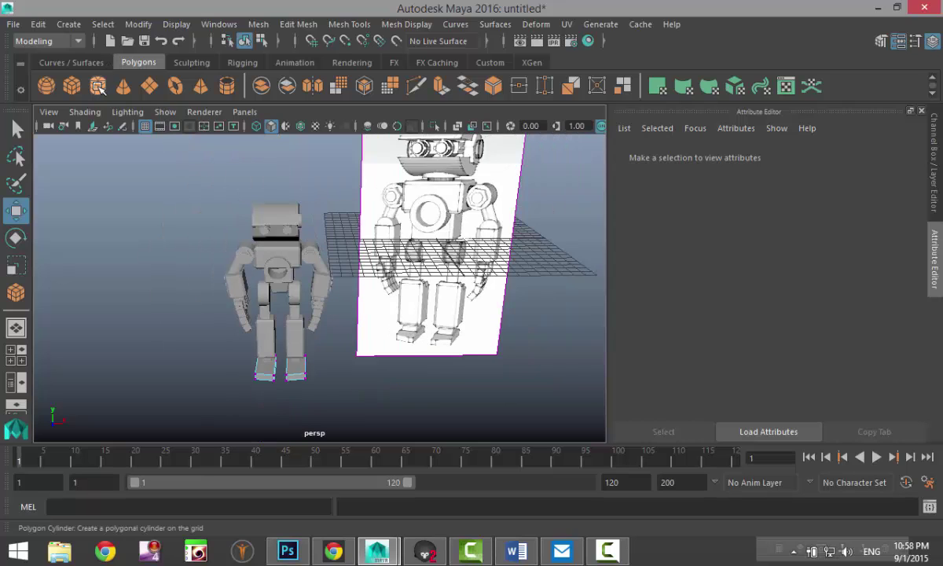
left_click(99, 87)
left_click_drag(459, 379, 345, 387)
key("w")
left_click_drag(439, 415, 279, 265, "alt")
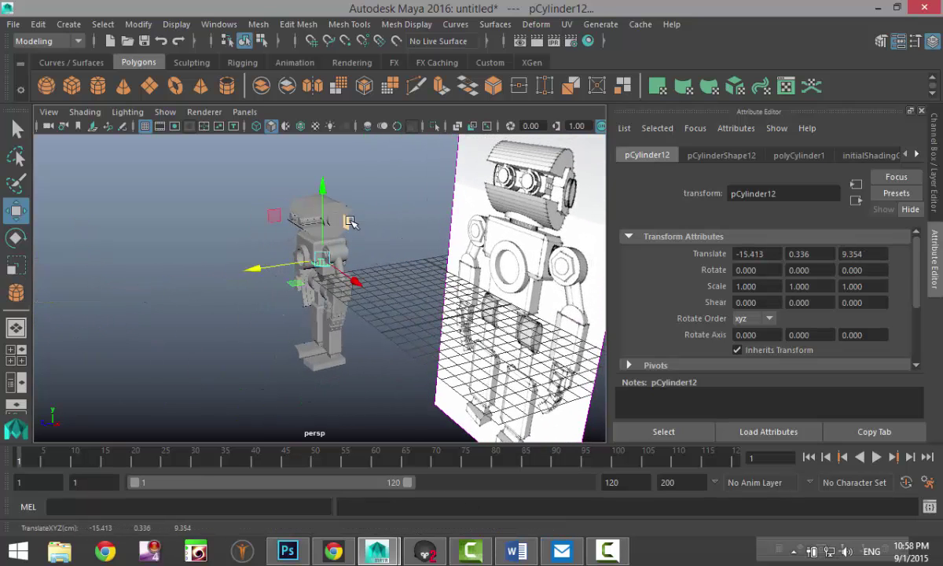
left_click_drag(321, 182, 320, 160)
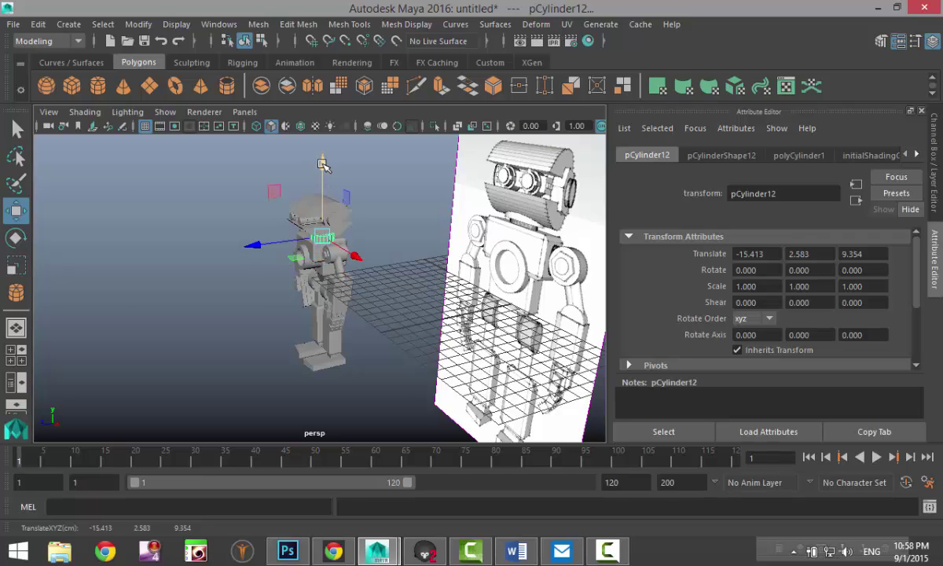
Step: Center the neck cylinder between head and torso at Translate X -16.827 and Z 8.890, and clear the selection
key("f")
scroll(320, 170, "down", 5)
left_click_drag(230, 327, 310, 273, "alt")
left_click(16, 351)
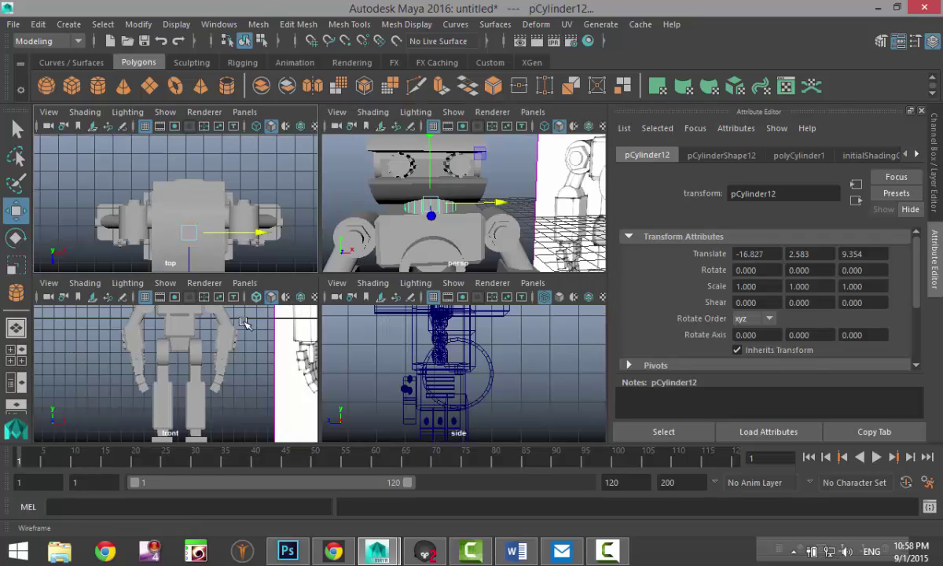
key("space")
key("f")
scroll(268, 350, "down", 5)
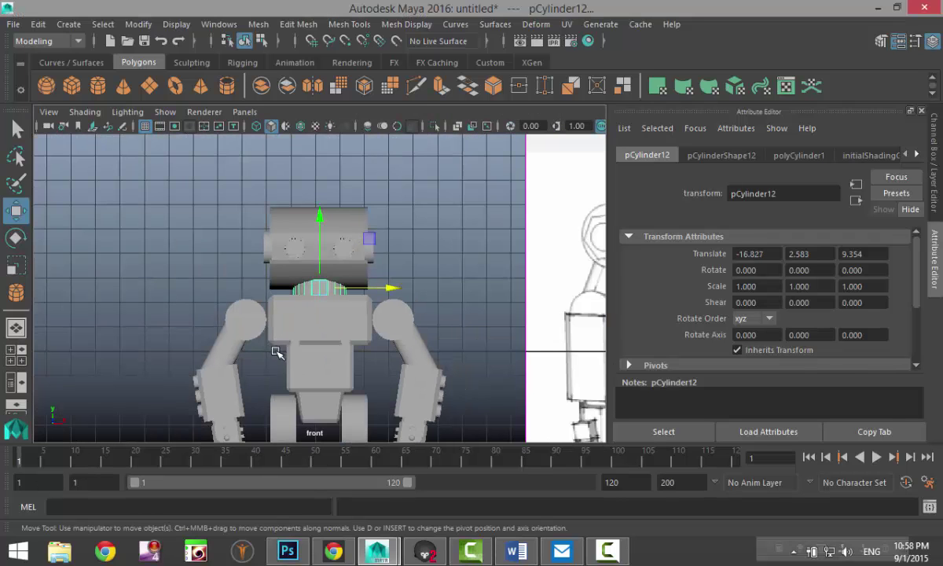
scroll(282, 354, "up", 5)
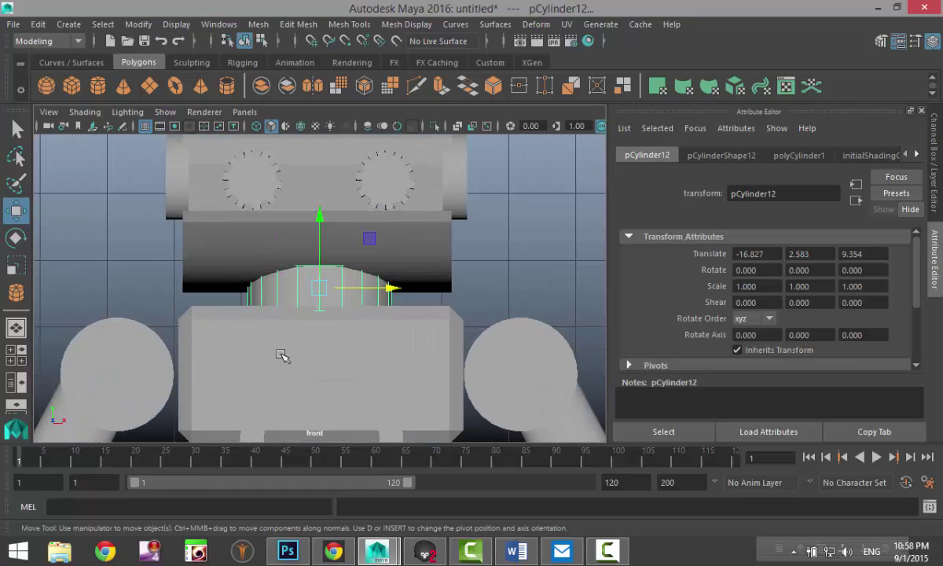
left_click(17, 354)
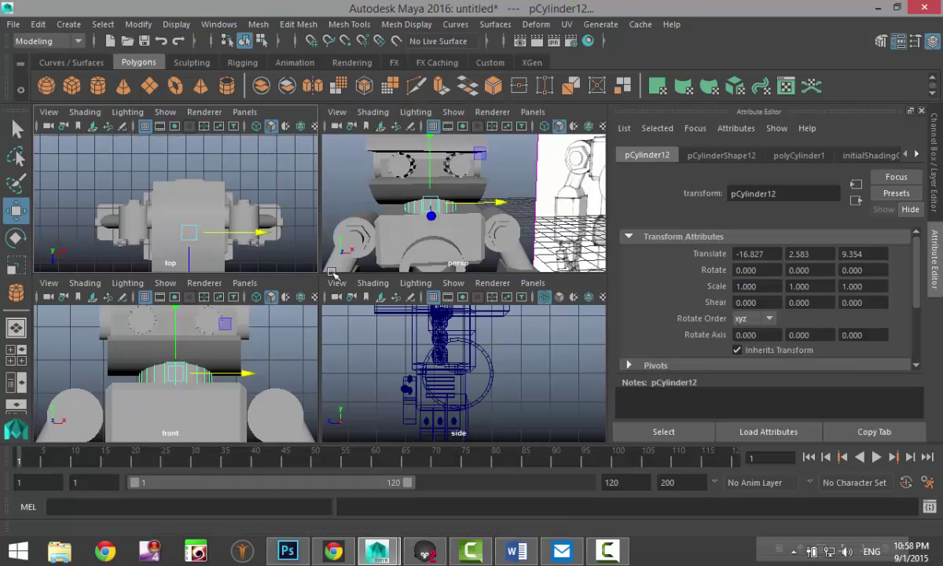
key("space")
left_click_drag(415, 299, 378, 348, "alt")
left_click(435, 225)
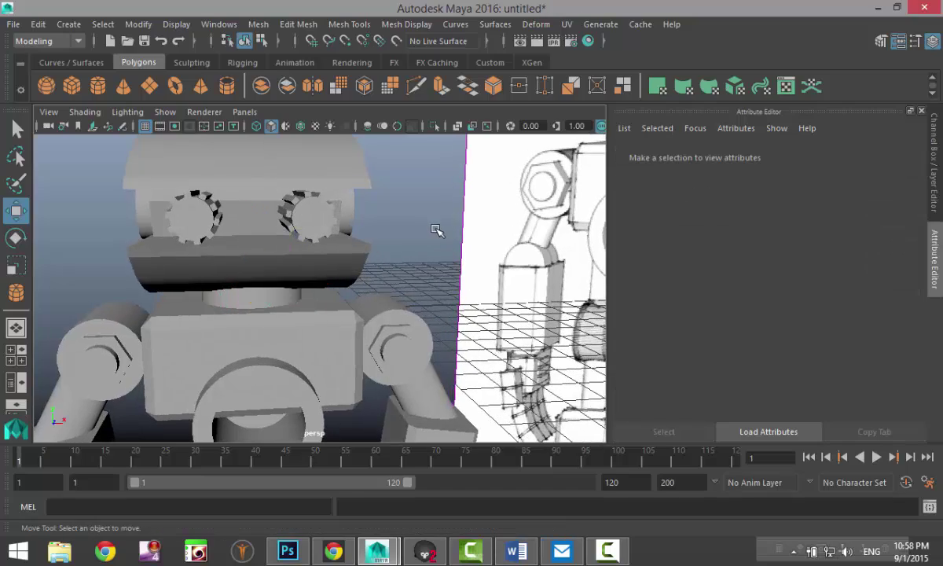
Step: Select all the robot's parts, without the reference image plane, and combine them into one mesh
scroll(434, 233, "down", 7)
left_click_drag(486, 379, 487, 405, "alt")
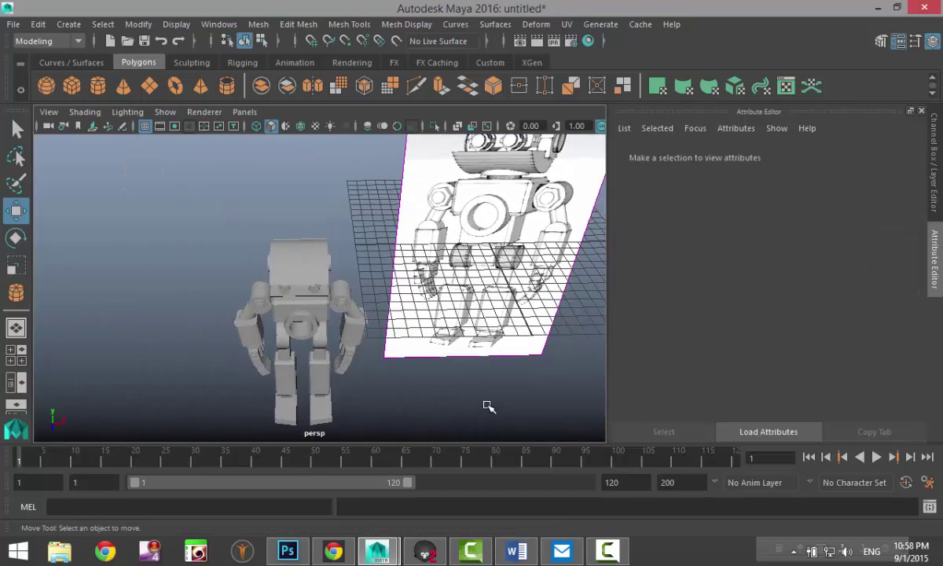
middle_click_drag(486, 406, 473, 338, "alt")
scroll(479, 367, "down", 5)
left_click_drag(479, 368, 464, 389, "alt")
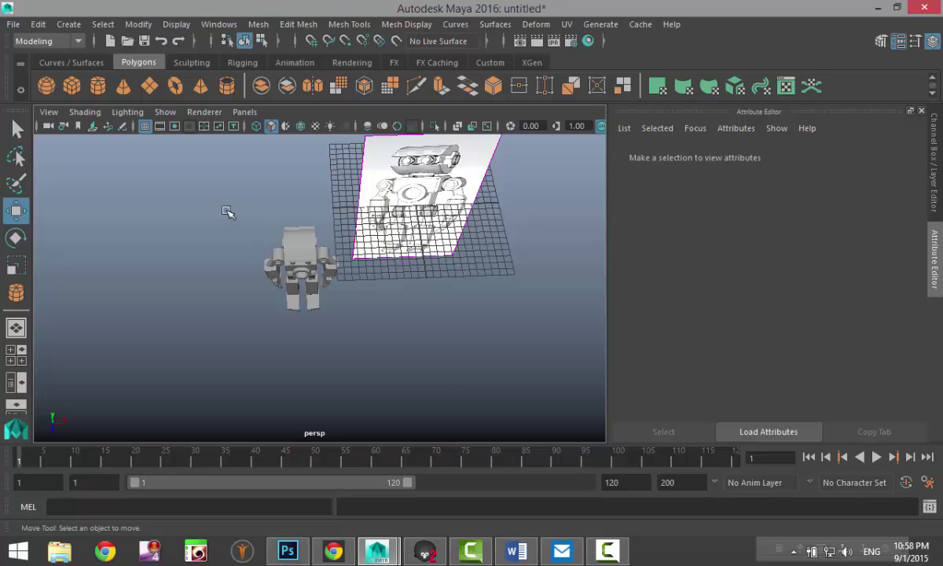
left_click_drag(398, 407, 399, 408)
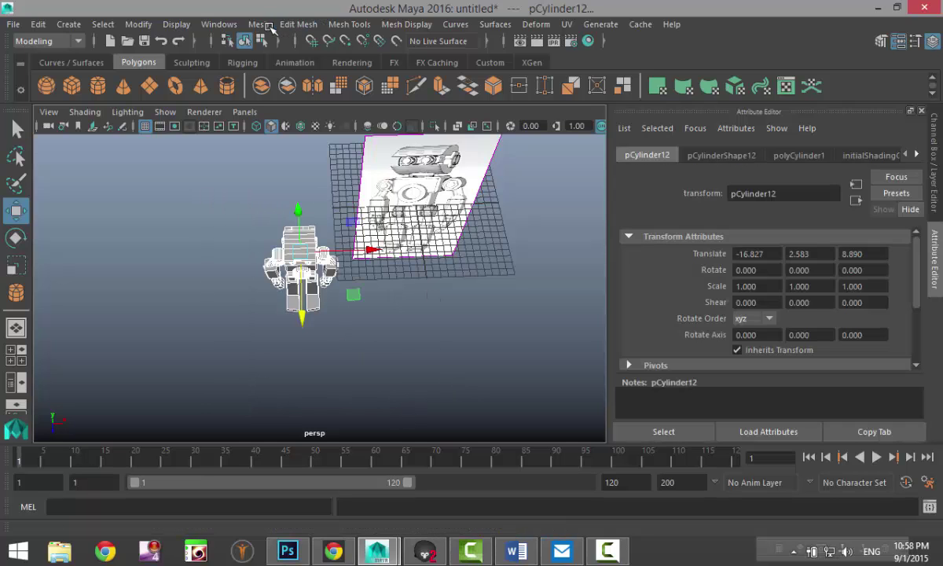
left_click(259, 25)
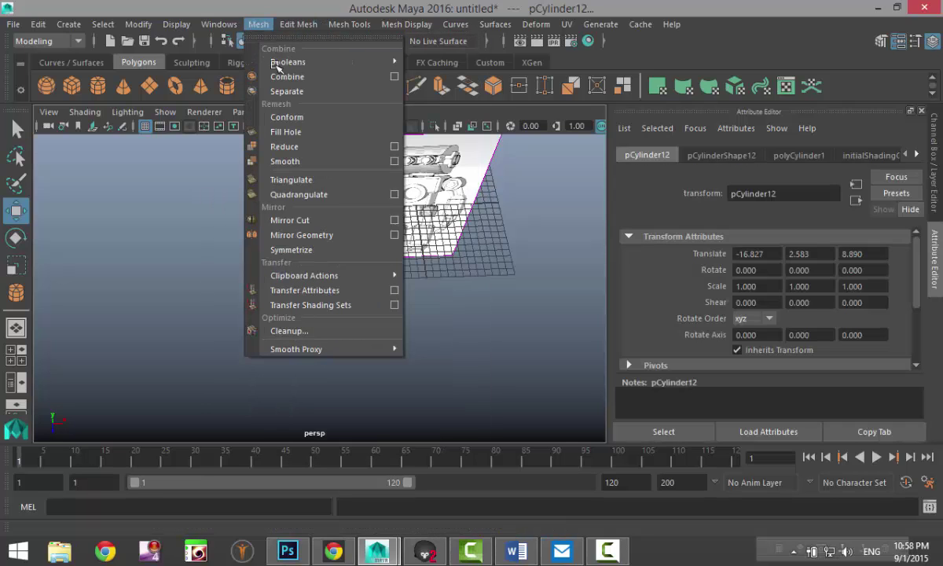
left_click(283, 77)
left_click_drag(412, 301, 402, 249, "alt")
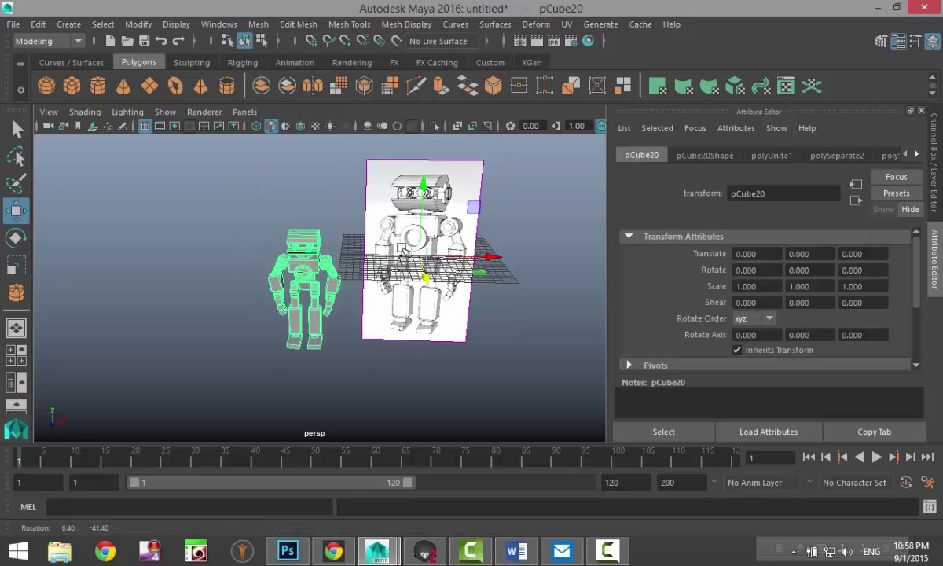
Step: Center the combined robot's pivot, scale the robot up uniformly to about the reference figure's size, and clear the selection
left_click(139, 24)
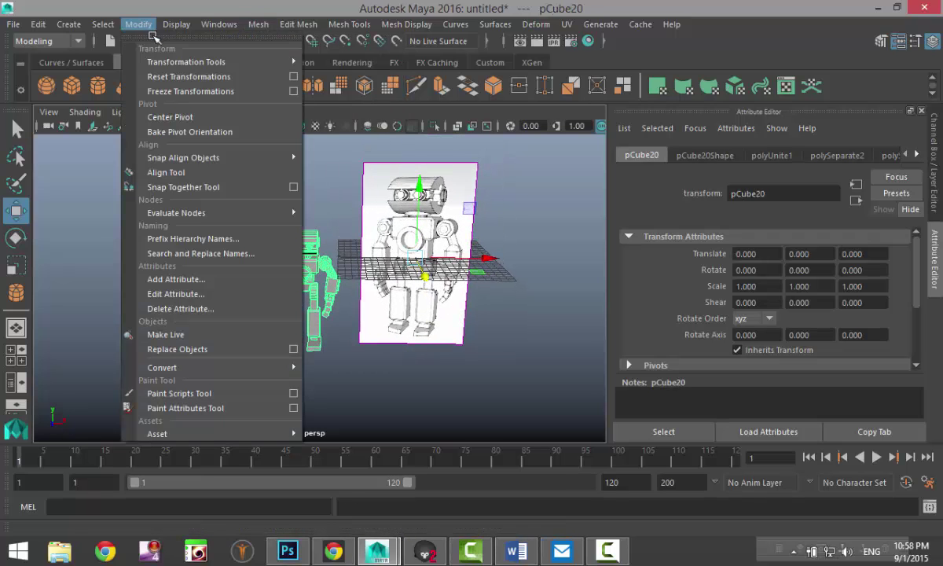
left_click(175, 117)
key("r")
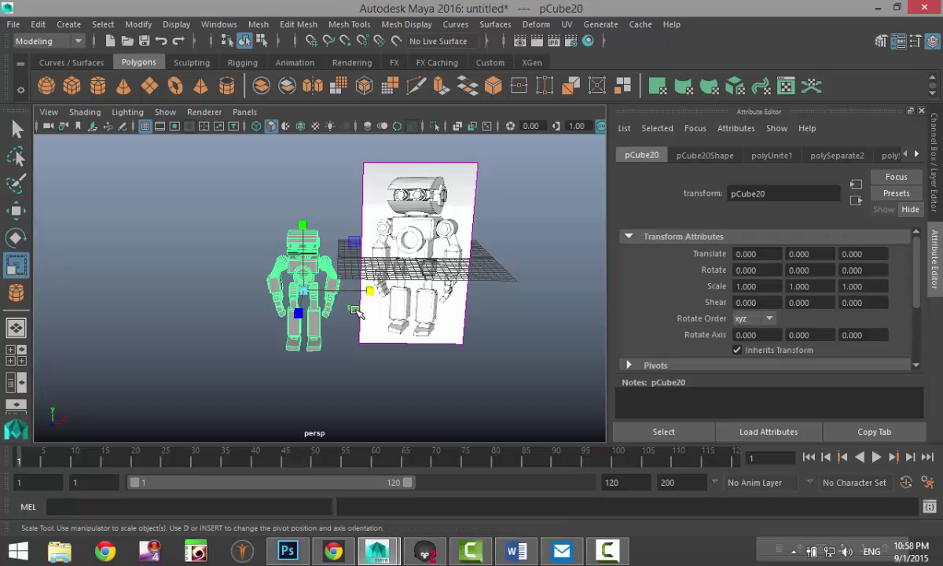
left_click_drag(313, 291, 373, 298)
left_click_drag(364, 346, 338, 313, "alt")
left_click(198, 215)
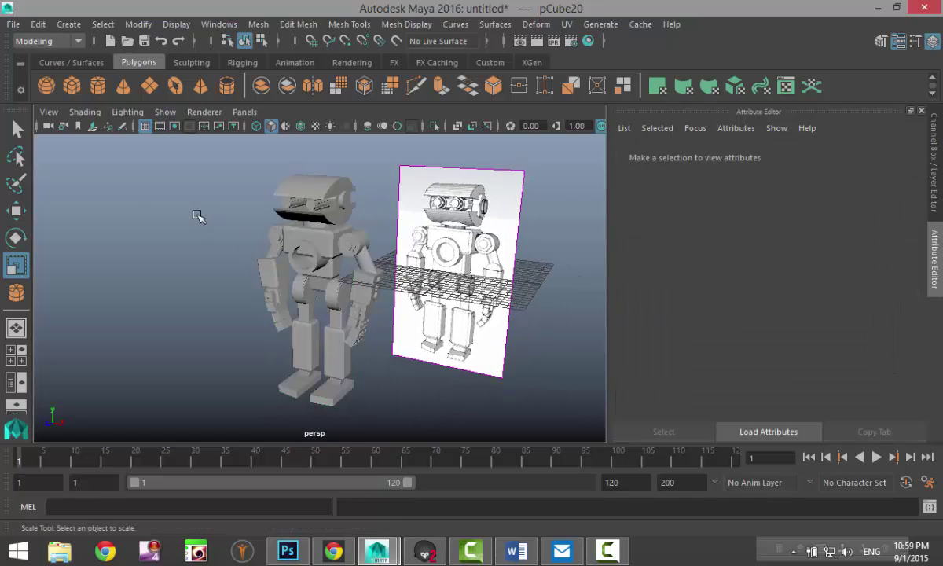
scroll(250, 260, "up", 2)
left_click_drag(424, 308, 397, 290, "alt")
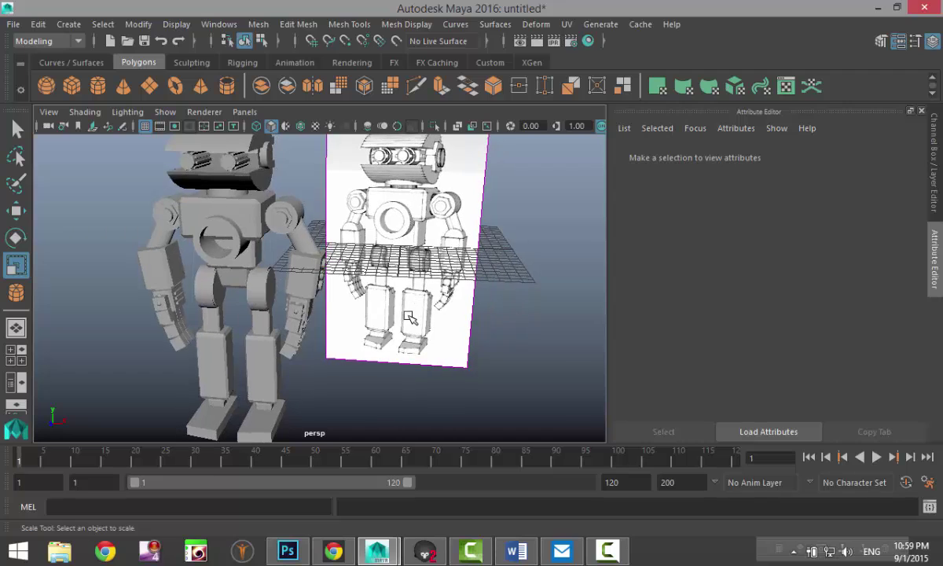
scroll(447, 324, "down", 3)
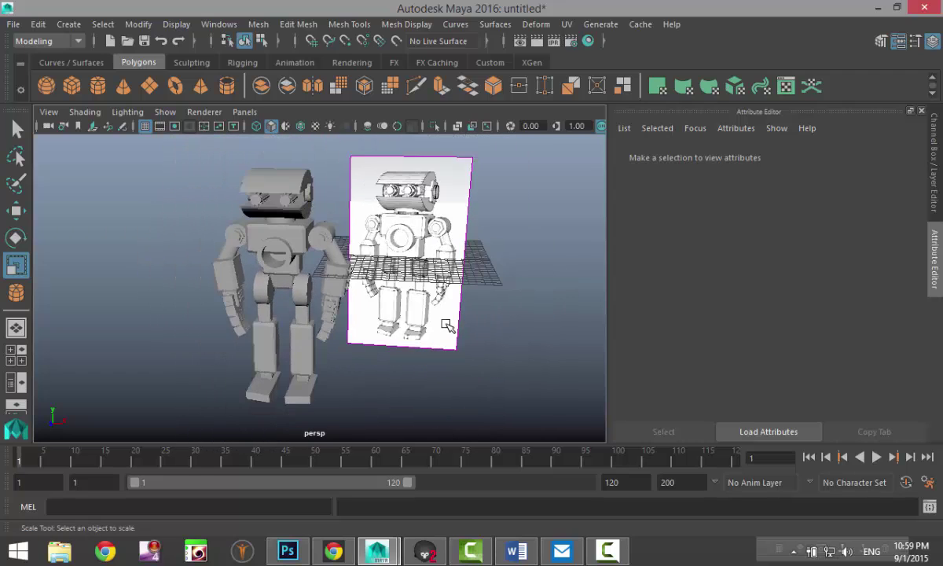